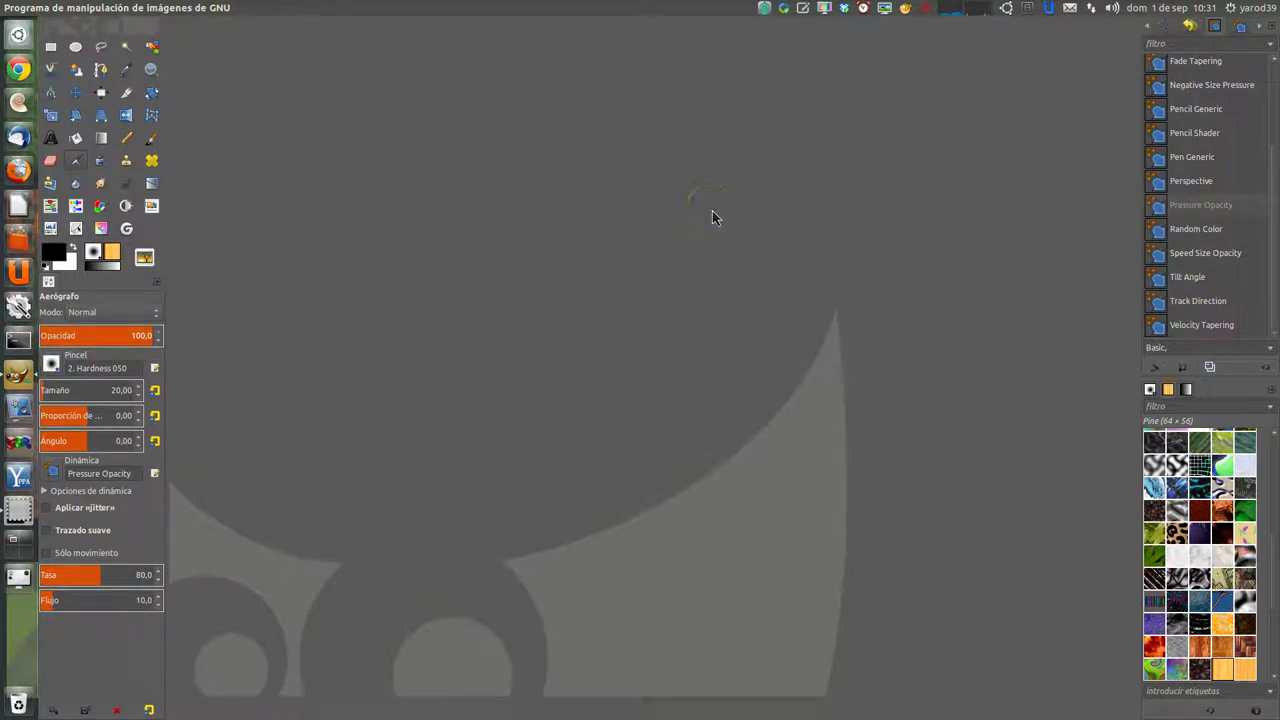
Open the Archivo (File) menu from the menu bar
drag(707, 210, 665, 224)
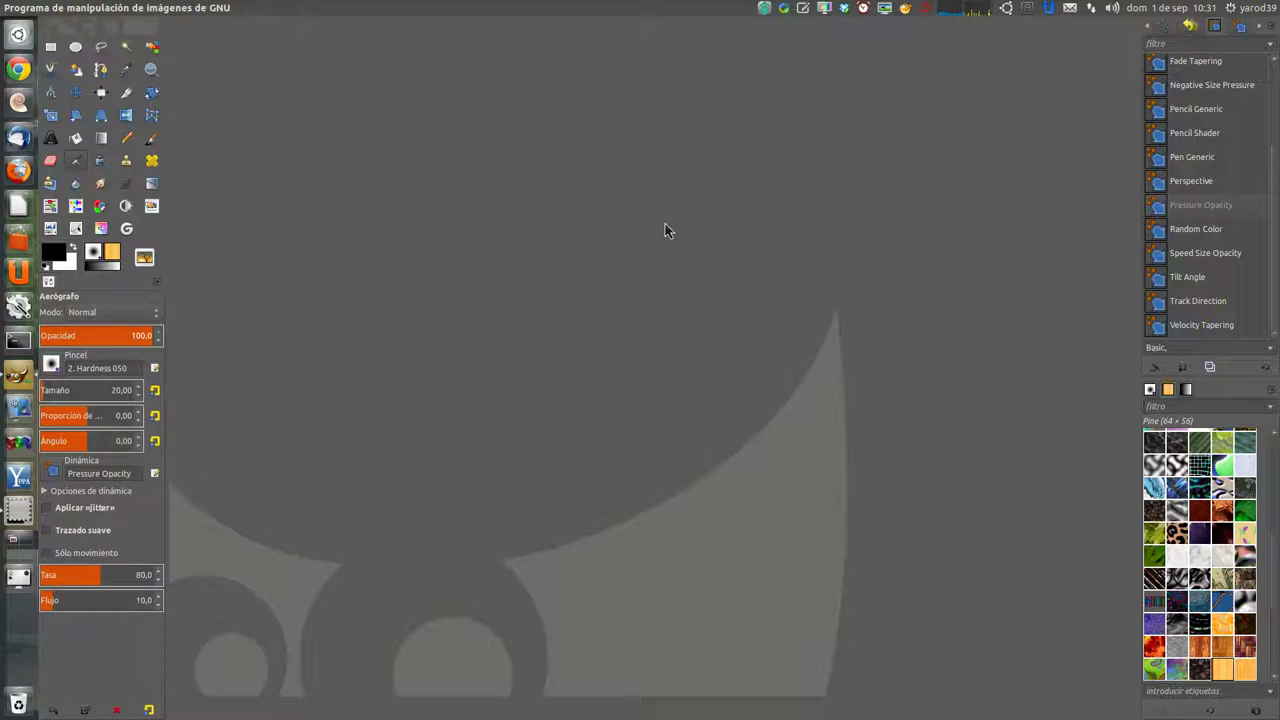
drag(665, 223, 576, 266)
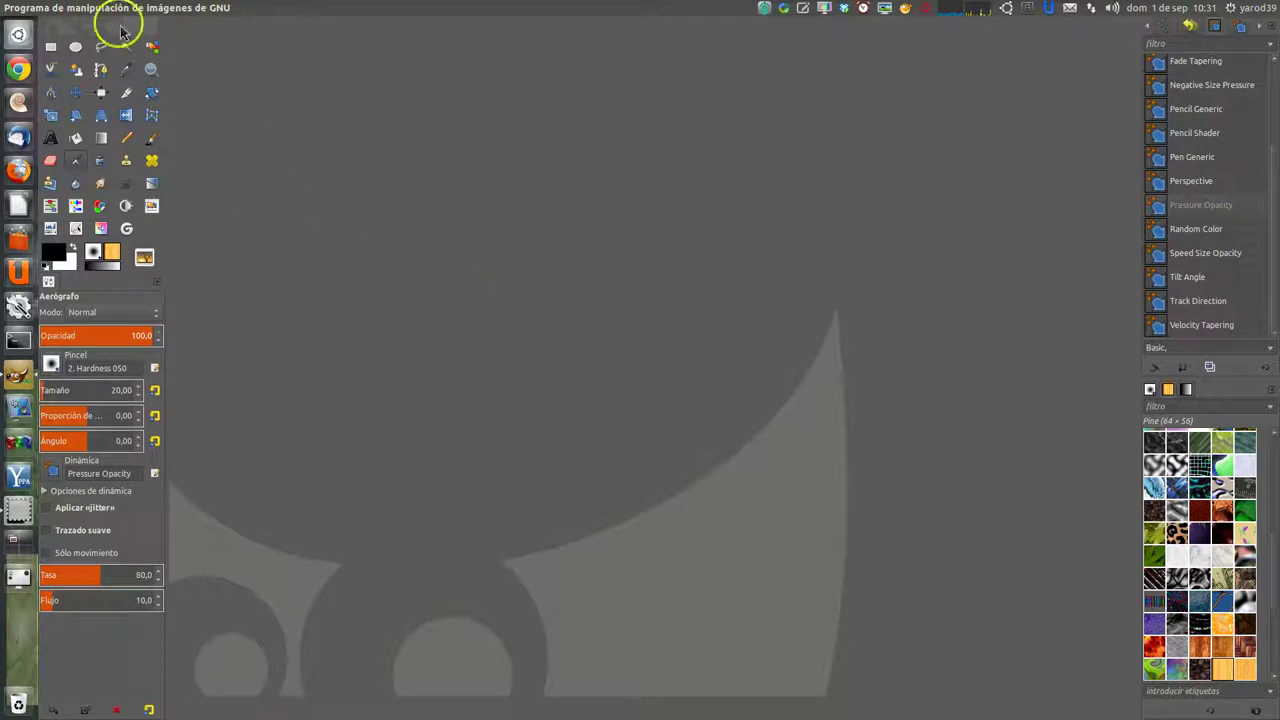
click(66, 9)
mouse_move(73, 42)
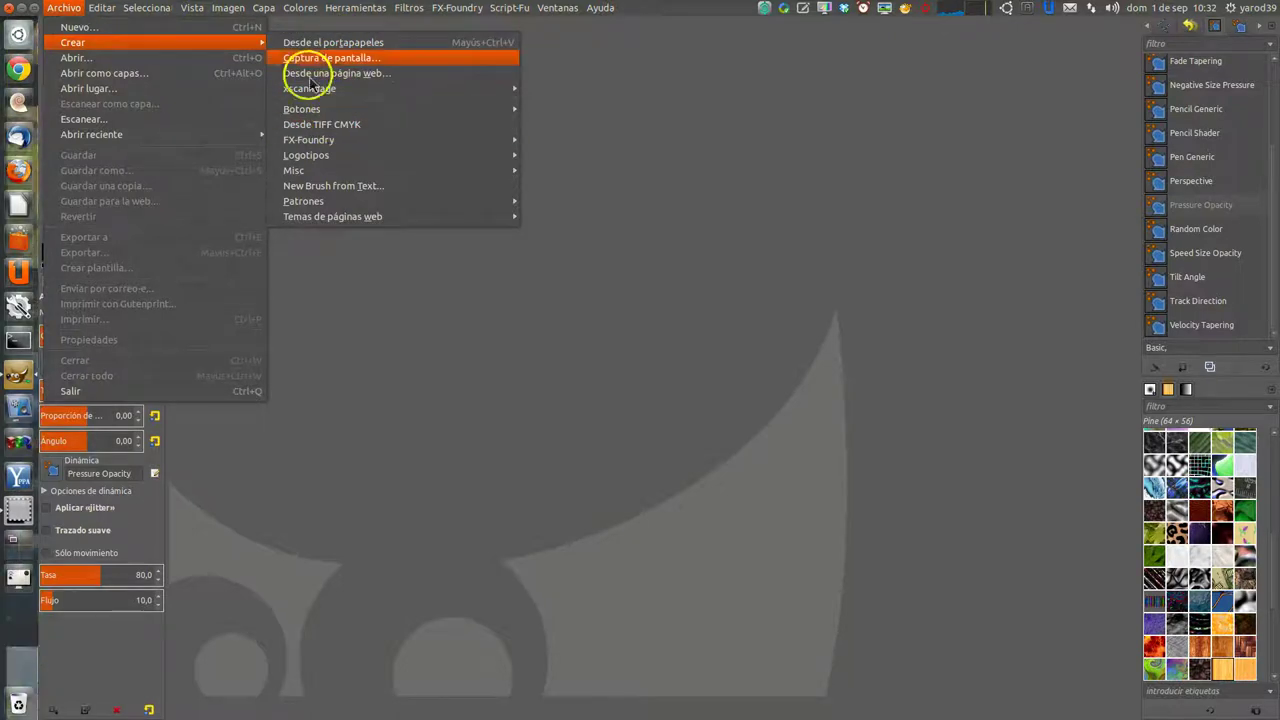
Create a new blank A4 (300ppi) landscape image of 3508×2480 pixels
click(241, 33)
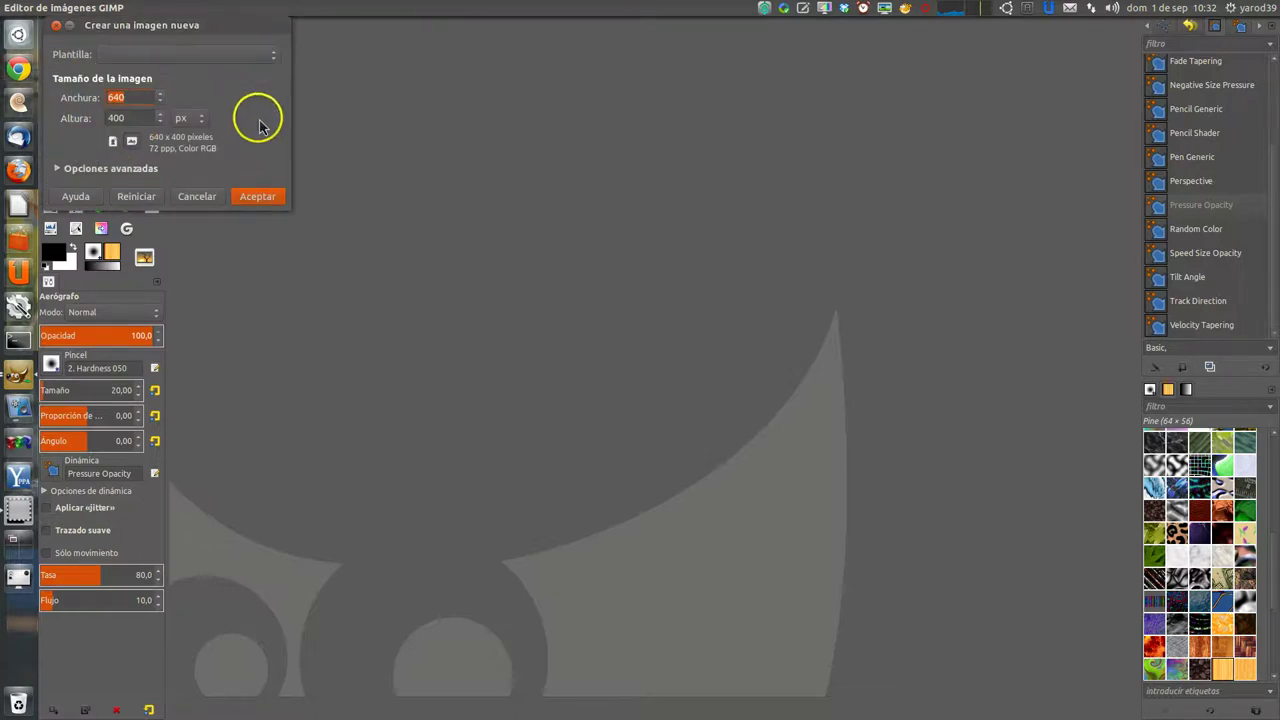
click(272, 58)
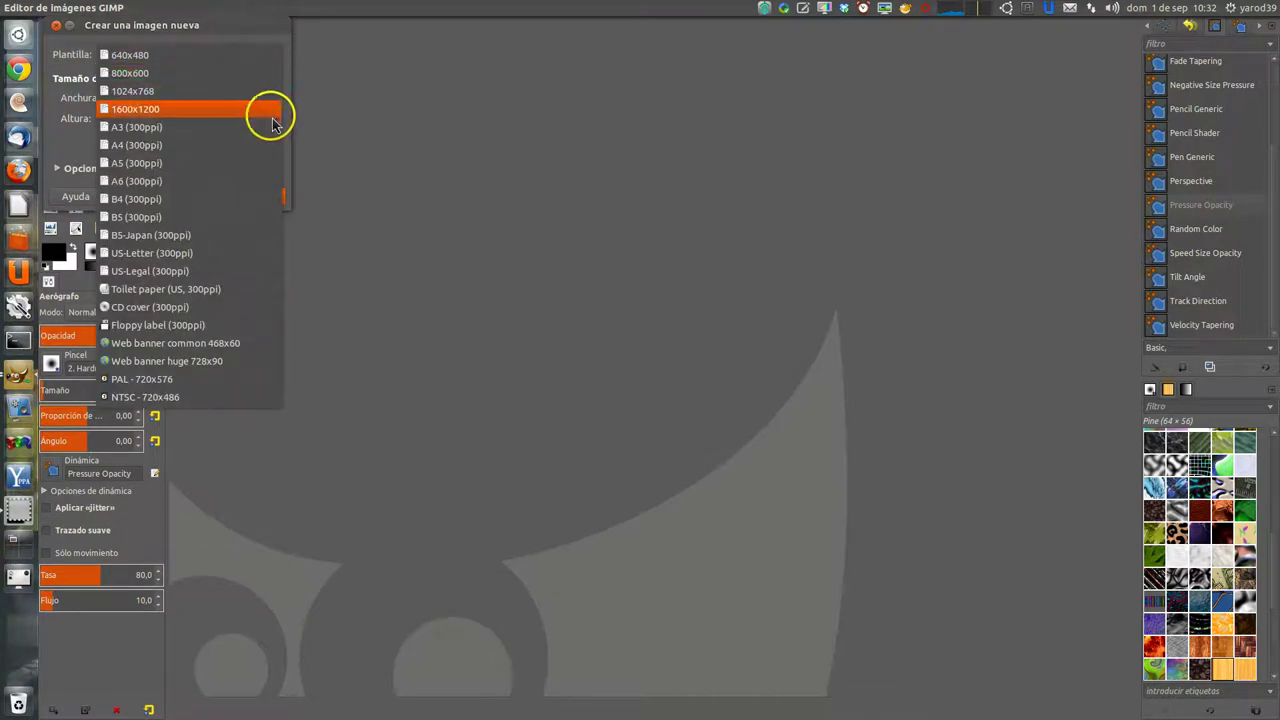
click(273, 150)
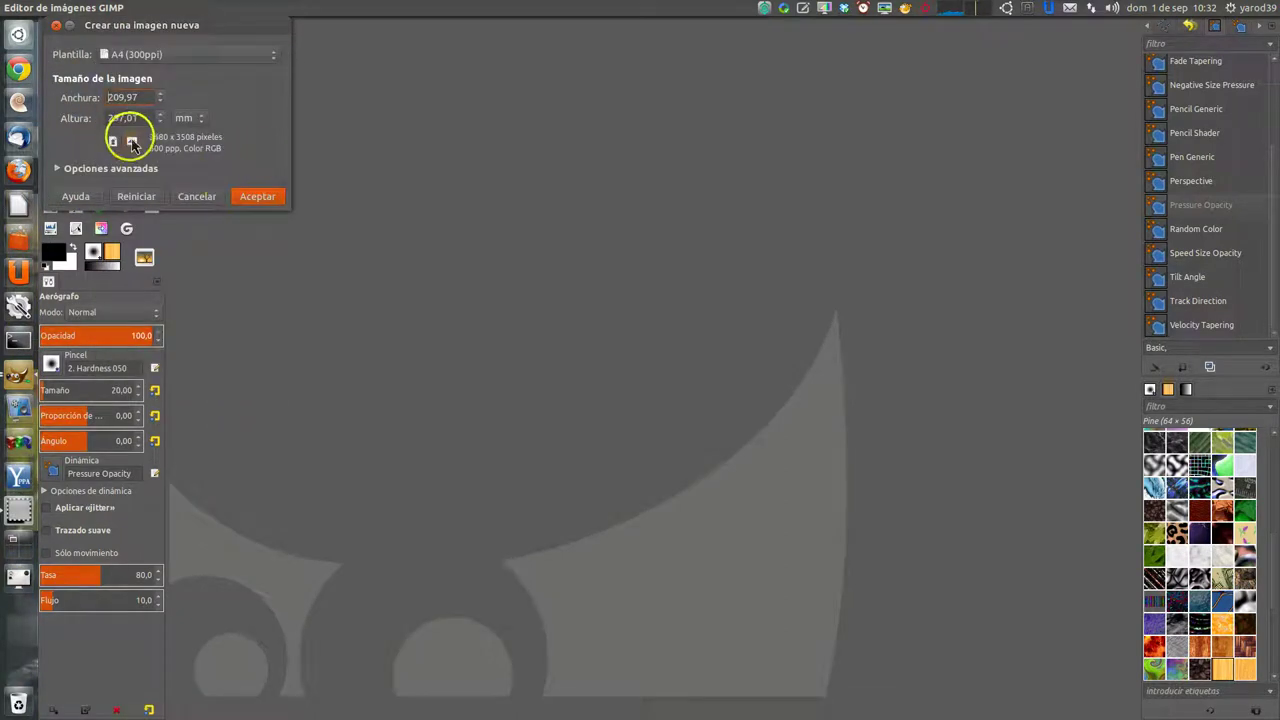
click(131, 141)
click(256, 196)
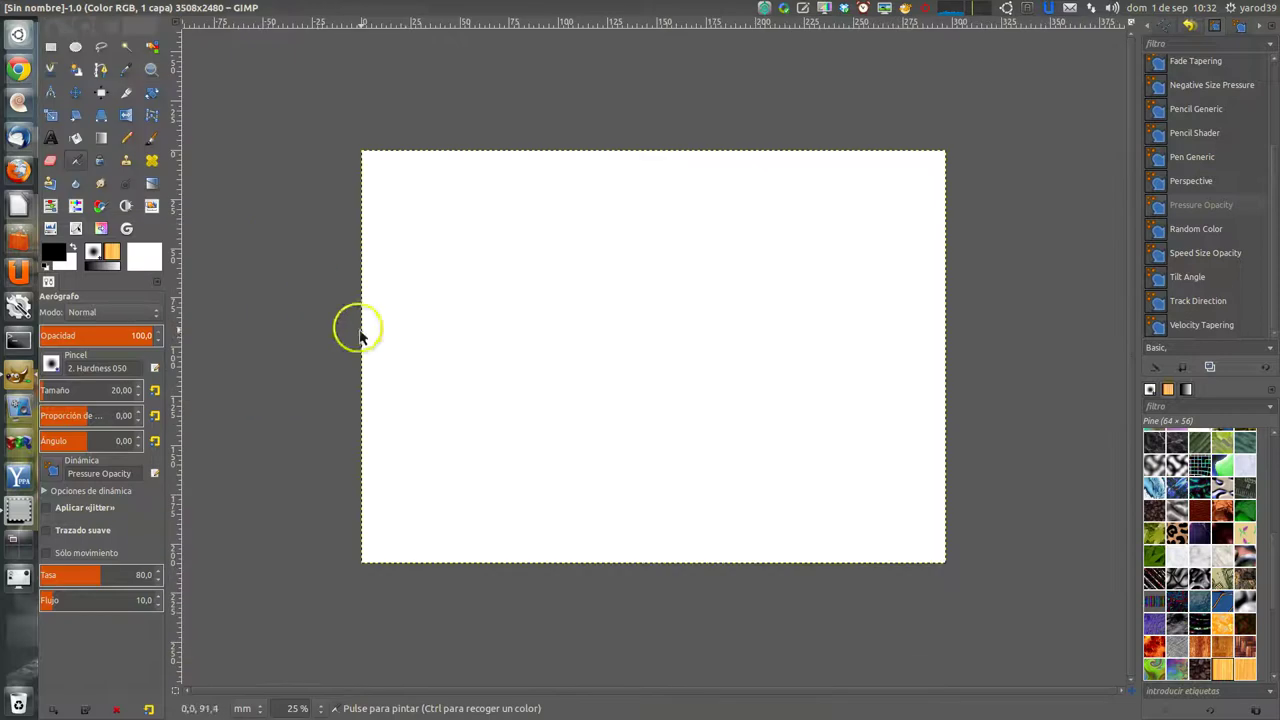
Select the Lápiz (Pencil) tool and draw a black curved test line on the canvas
click(126, 140)
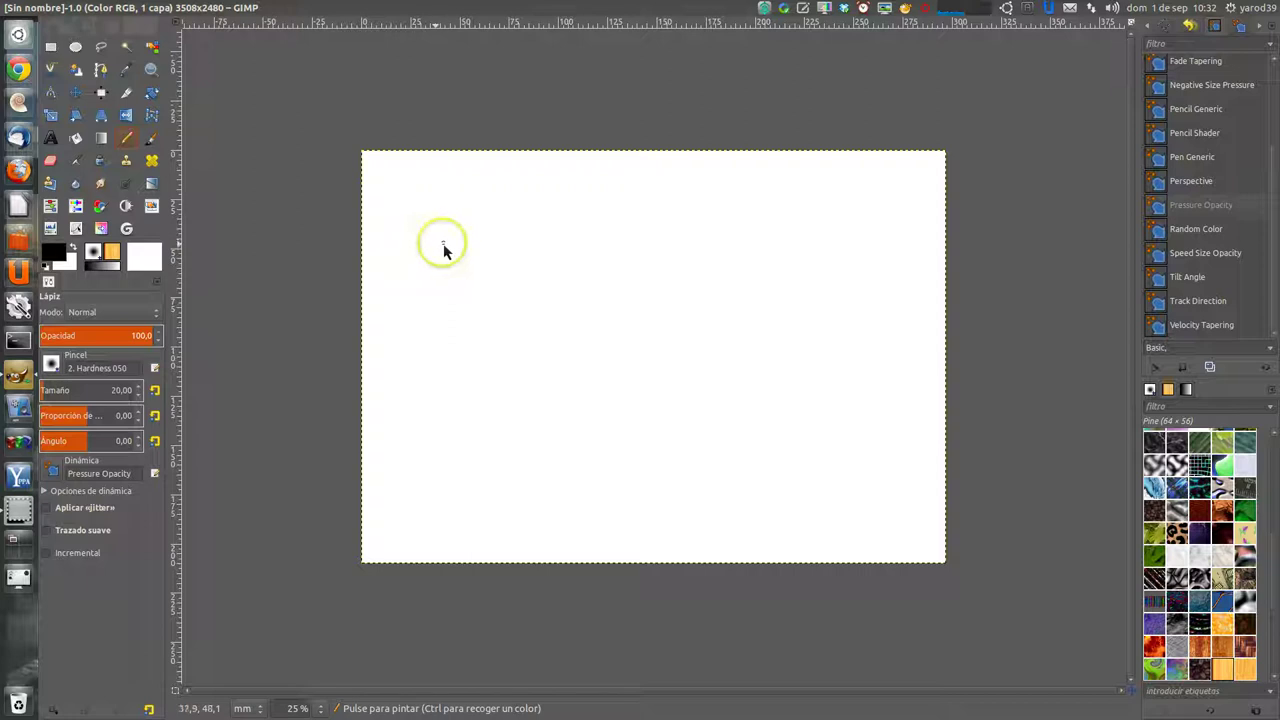
drag(418, 251, 724, 191)
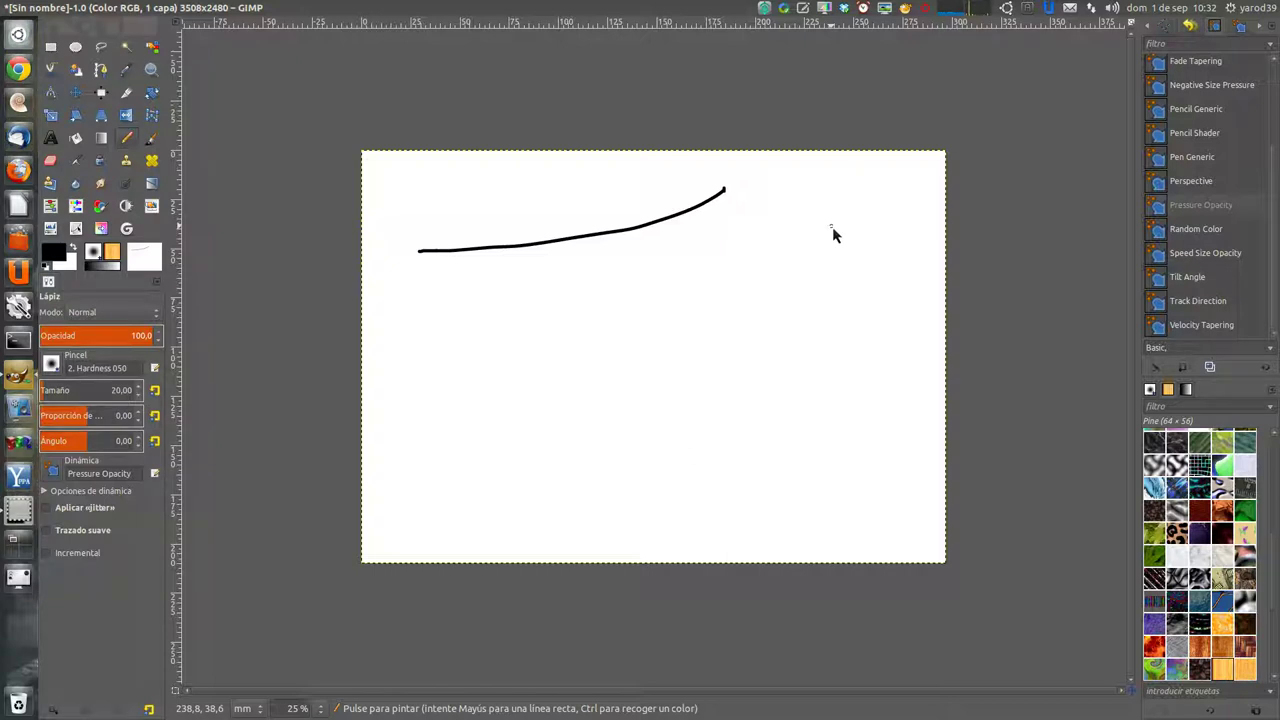
drag(805, 251, 578, 330)
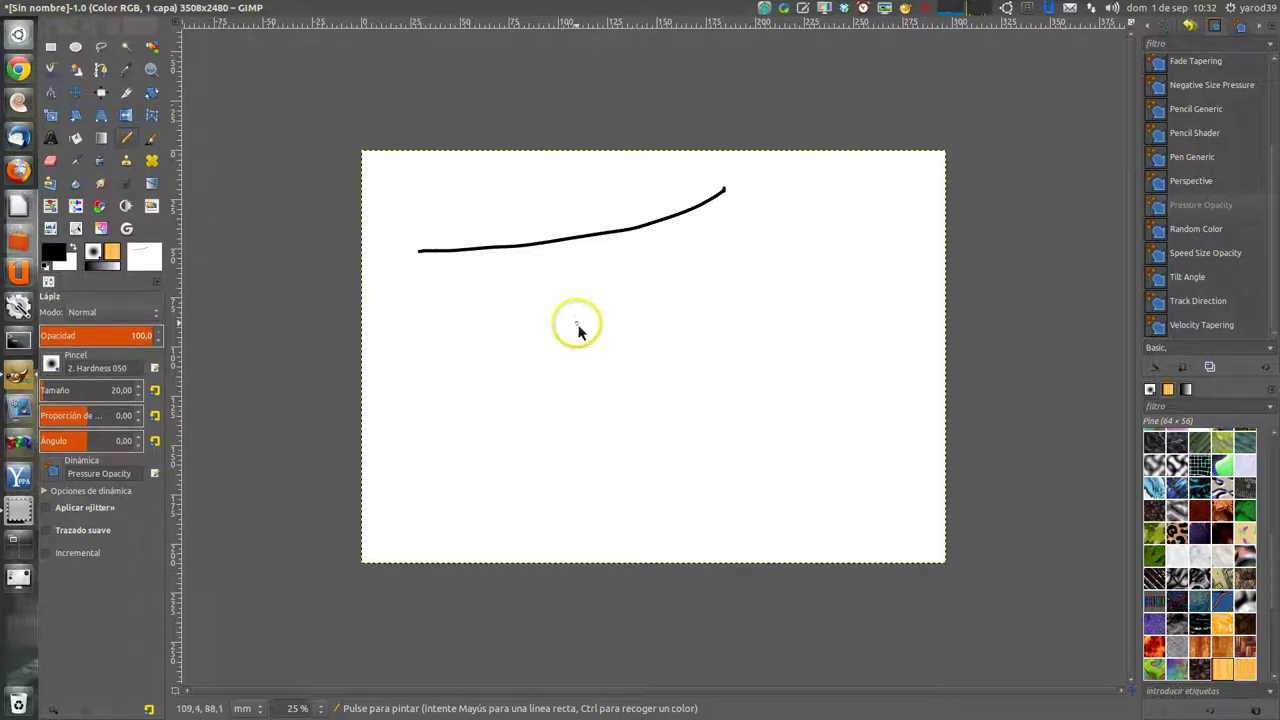
drag(577, 332, 573, 333)
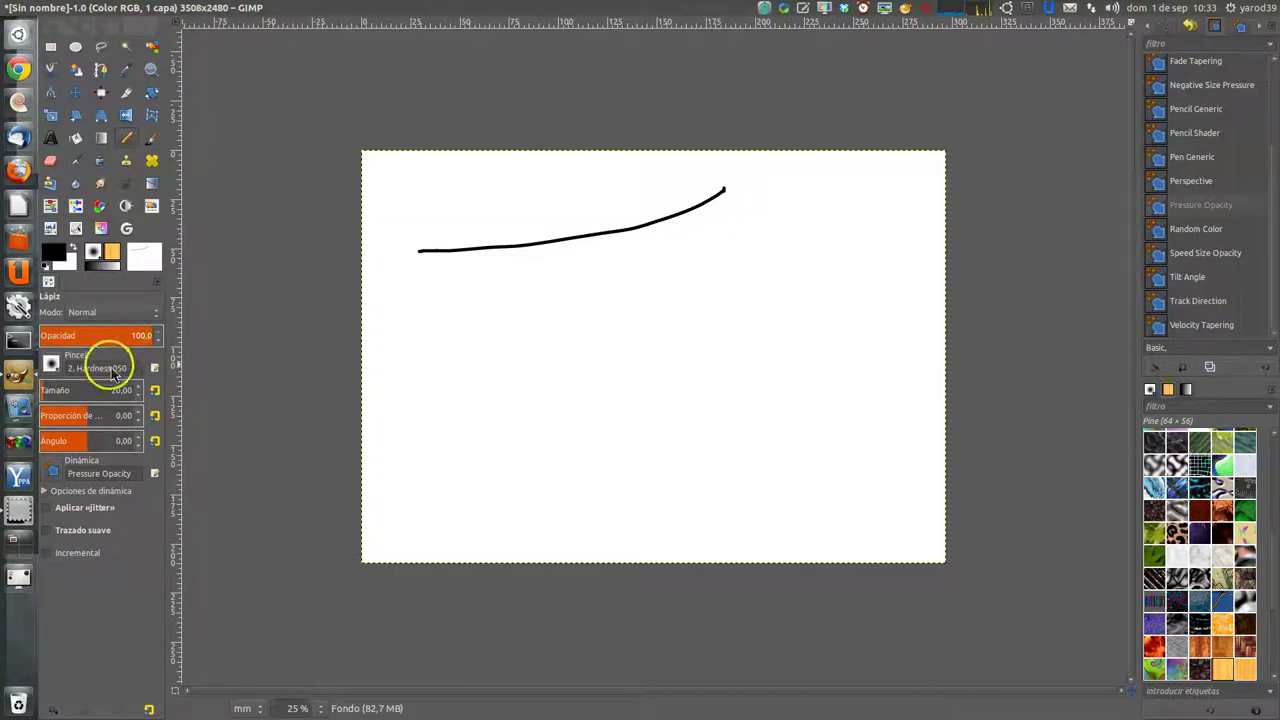
click(55, 475)
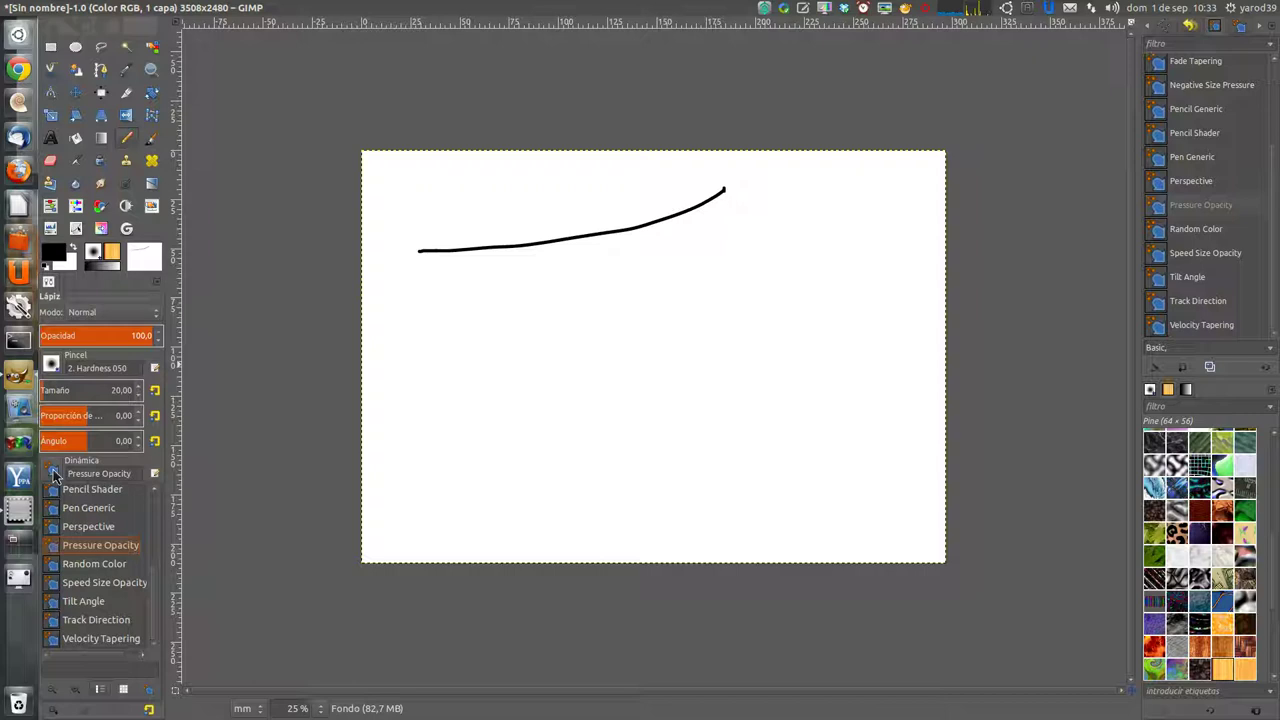
scroll(107, 529, up, 2)
scroll(117, 540, up, 2)
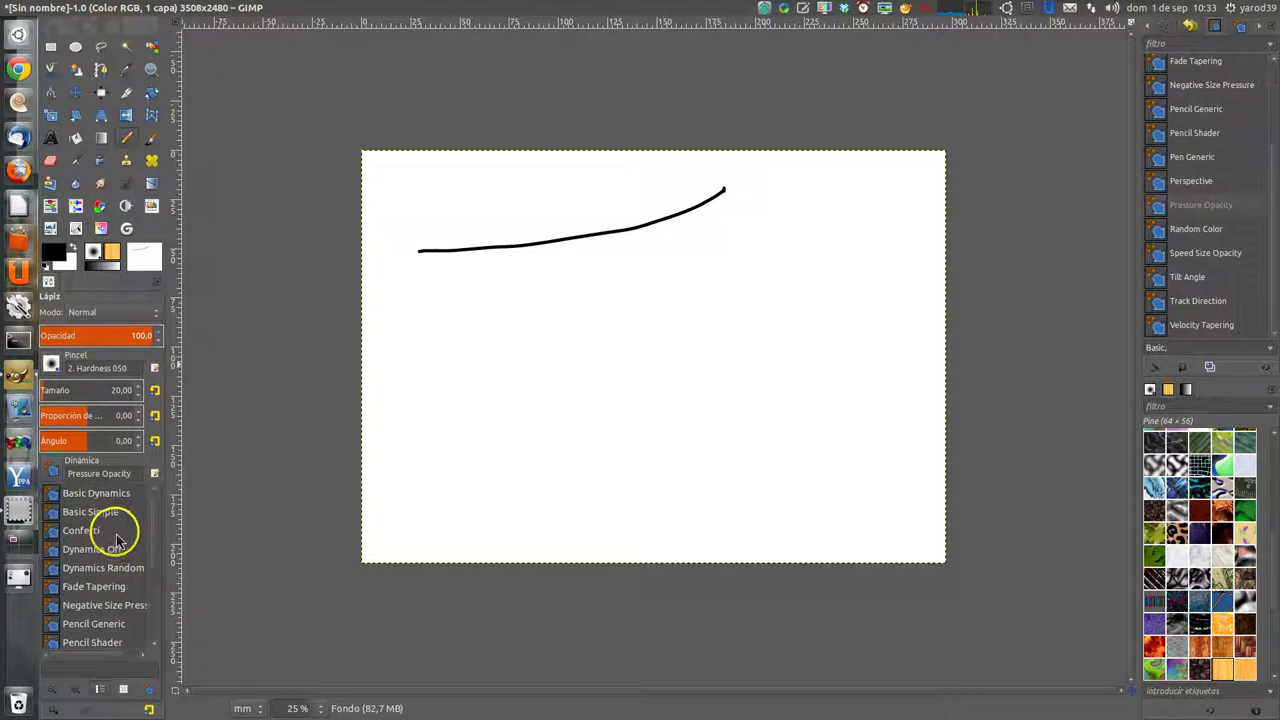
scroll(117, 540, down, 3)
scroll(115, 528, down, 2)
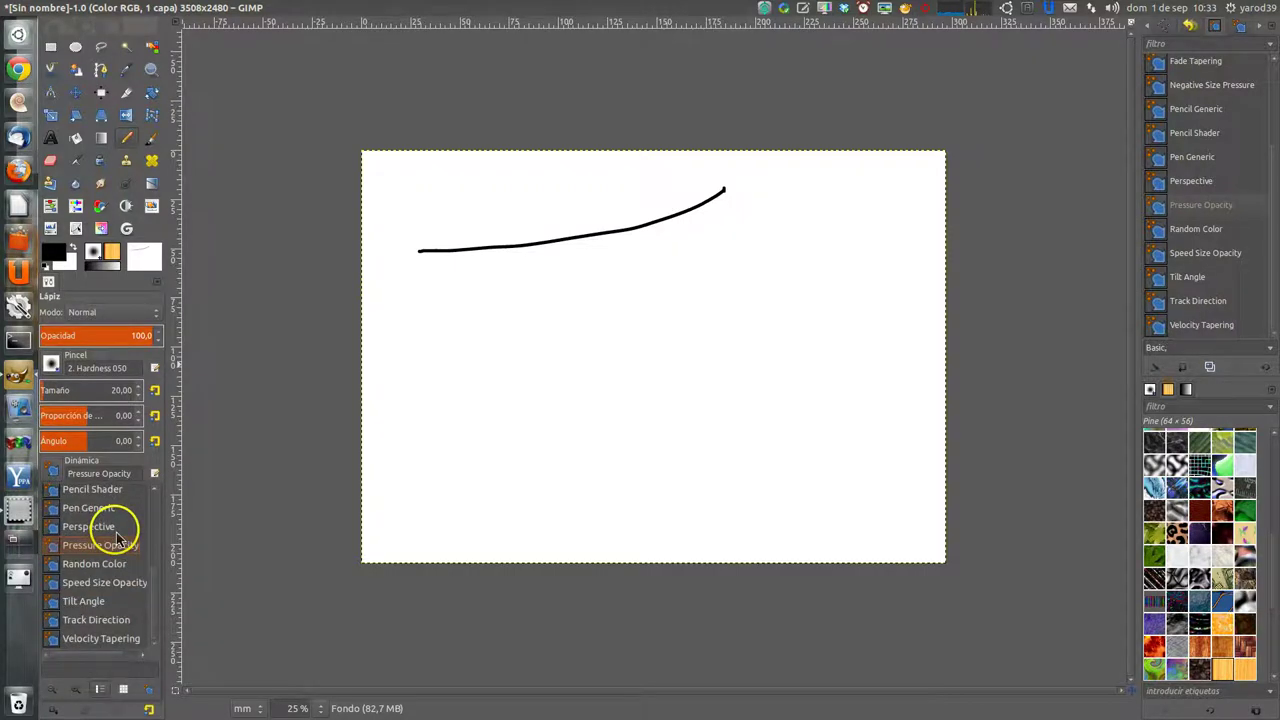
click(52, 474)
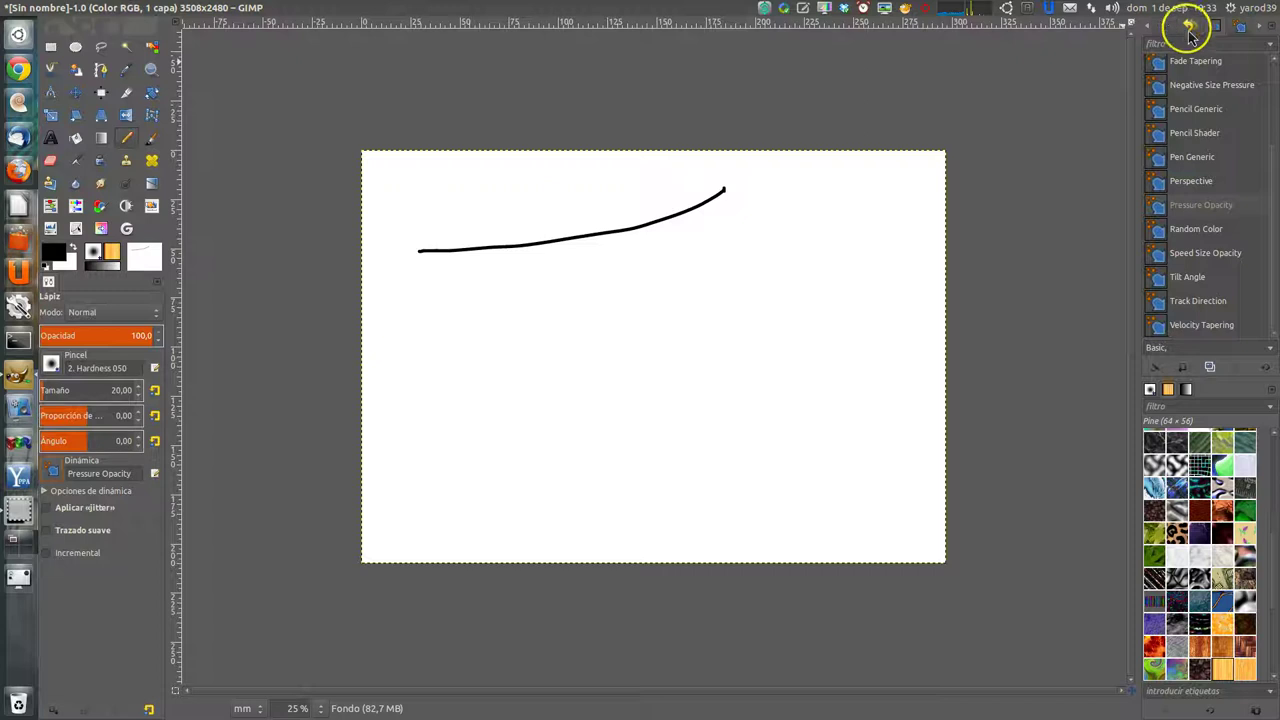
click(1260, 28)
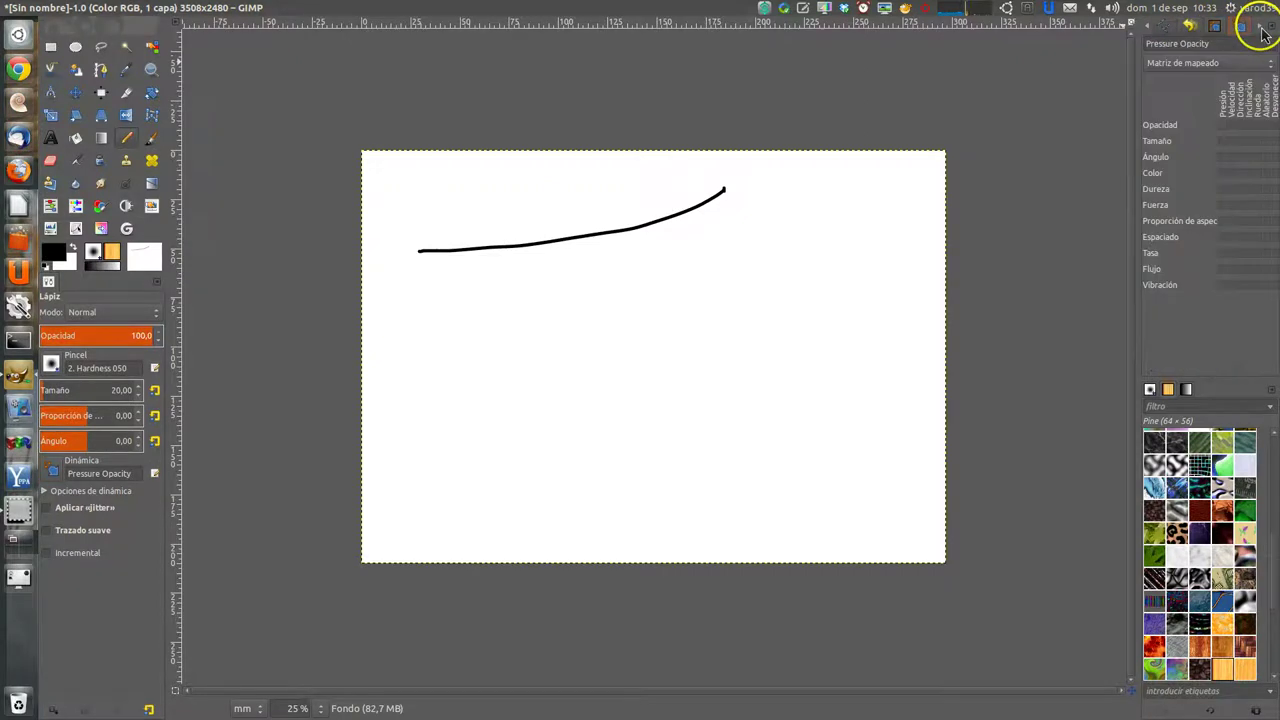
click(1271, 28)
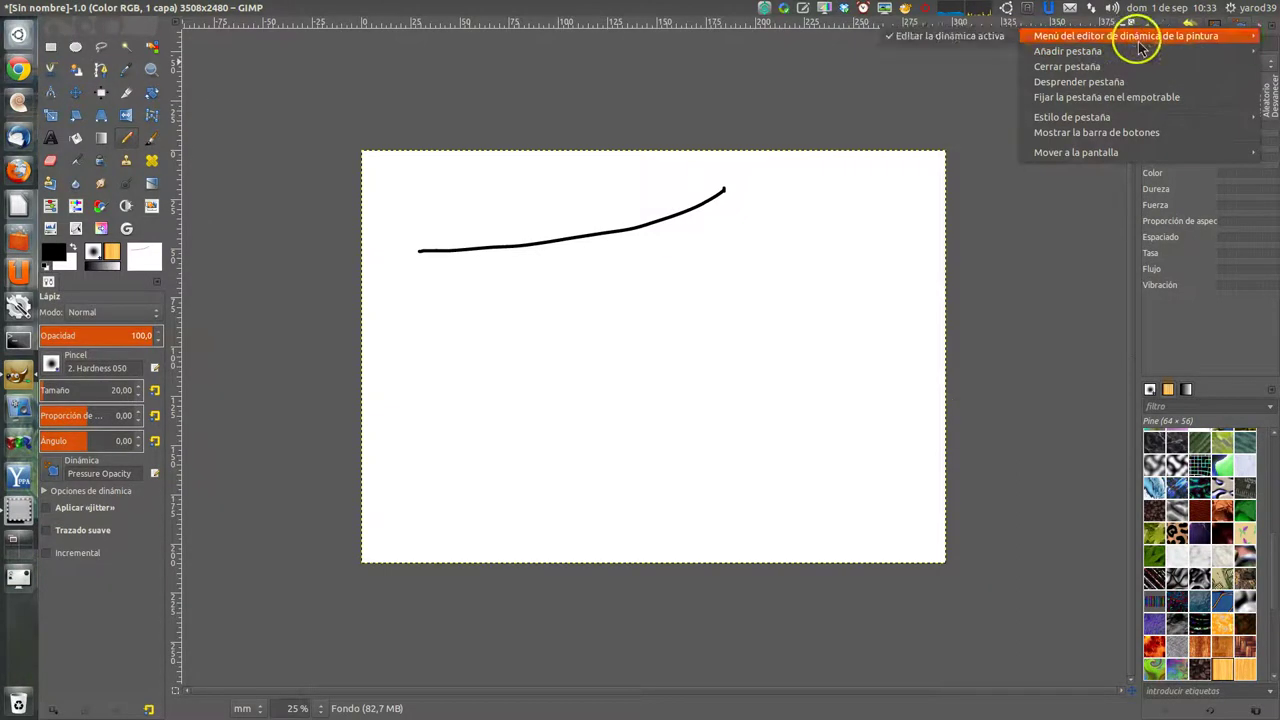
click(1250, 30)
click(1218, 28)
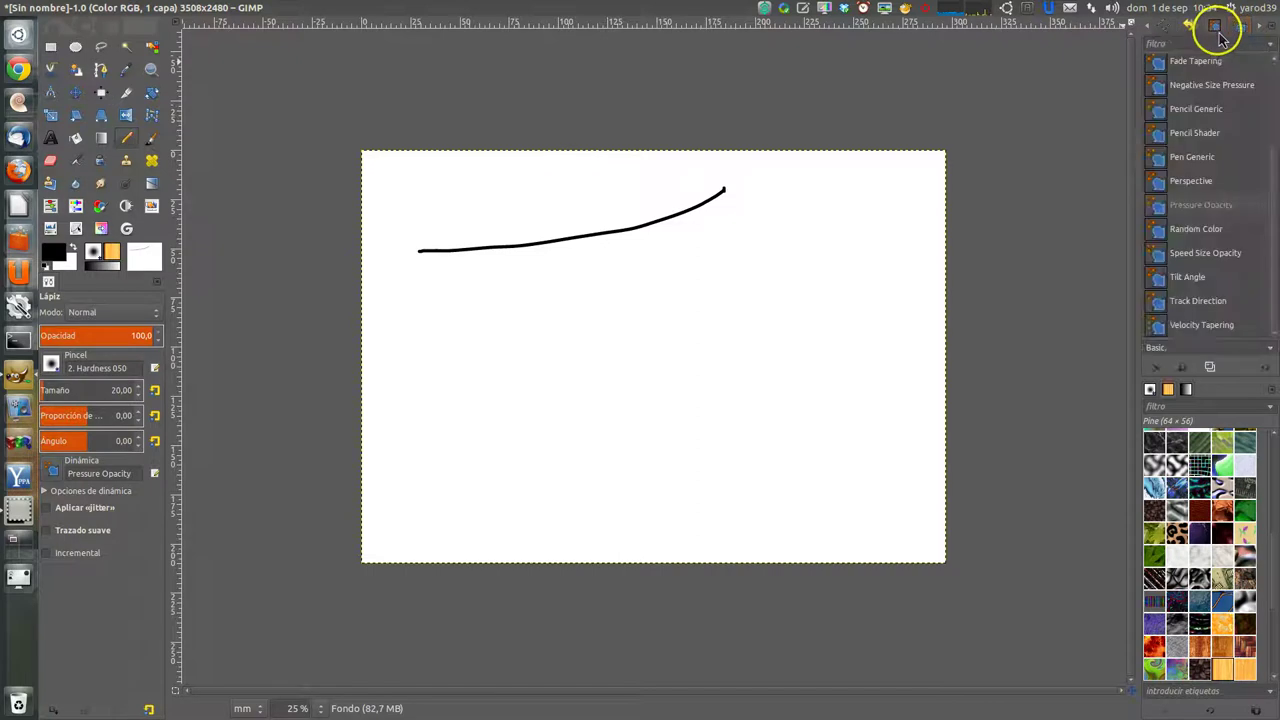
click(1243, 28)
click(1216, 27)
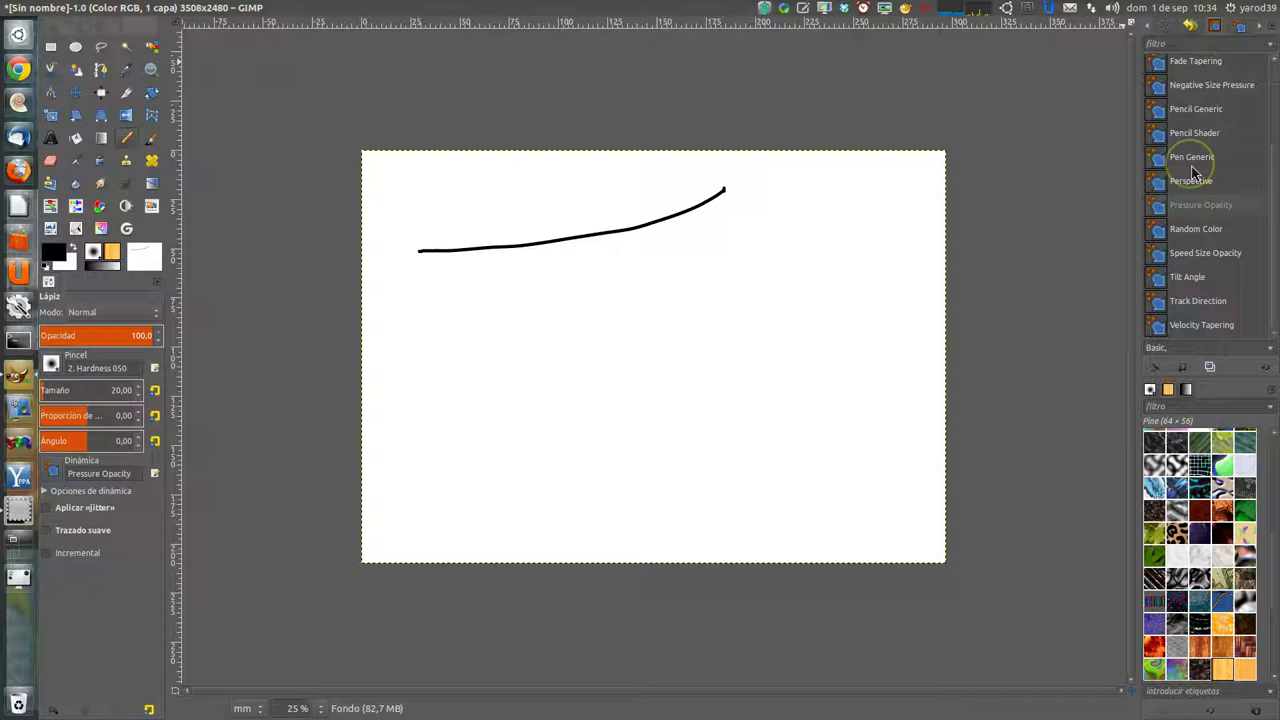
drag(1192, 172, 1188, 118)
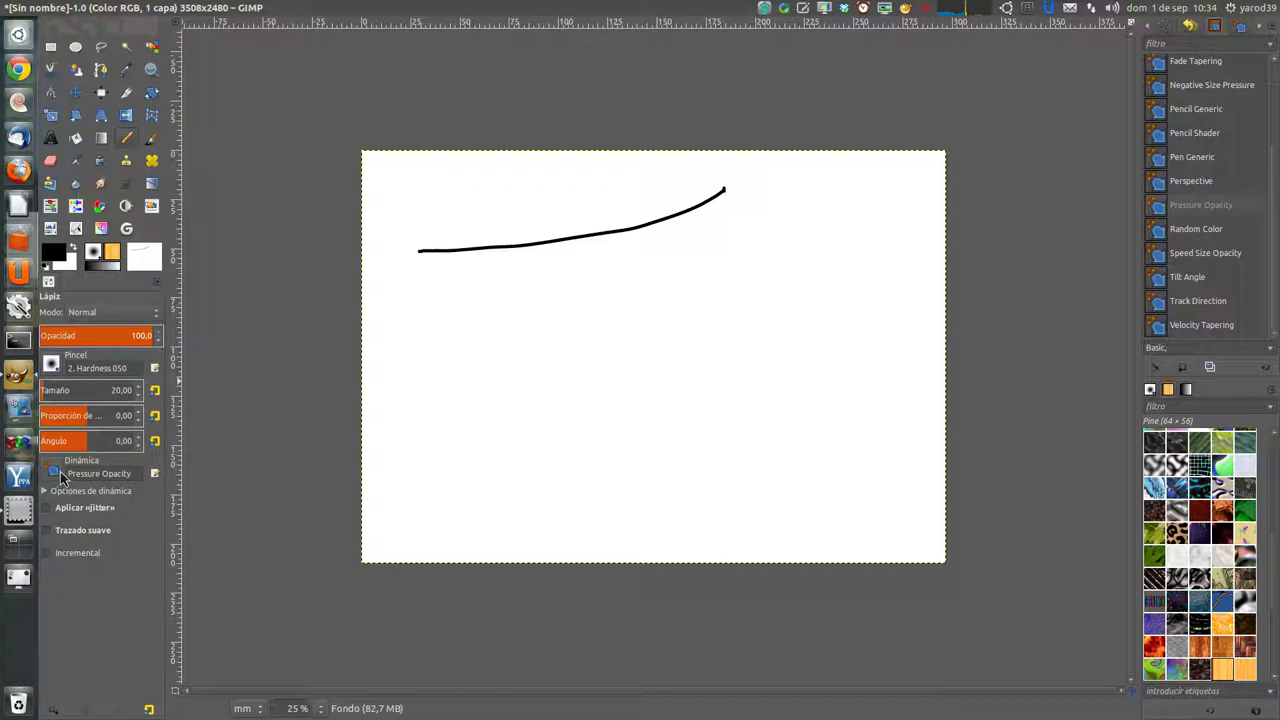
click(68, 480)
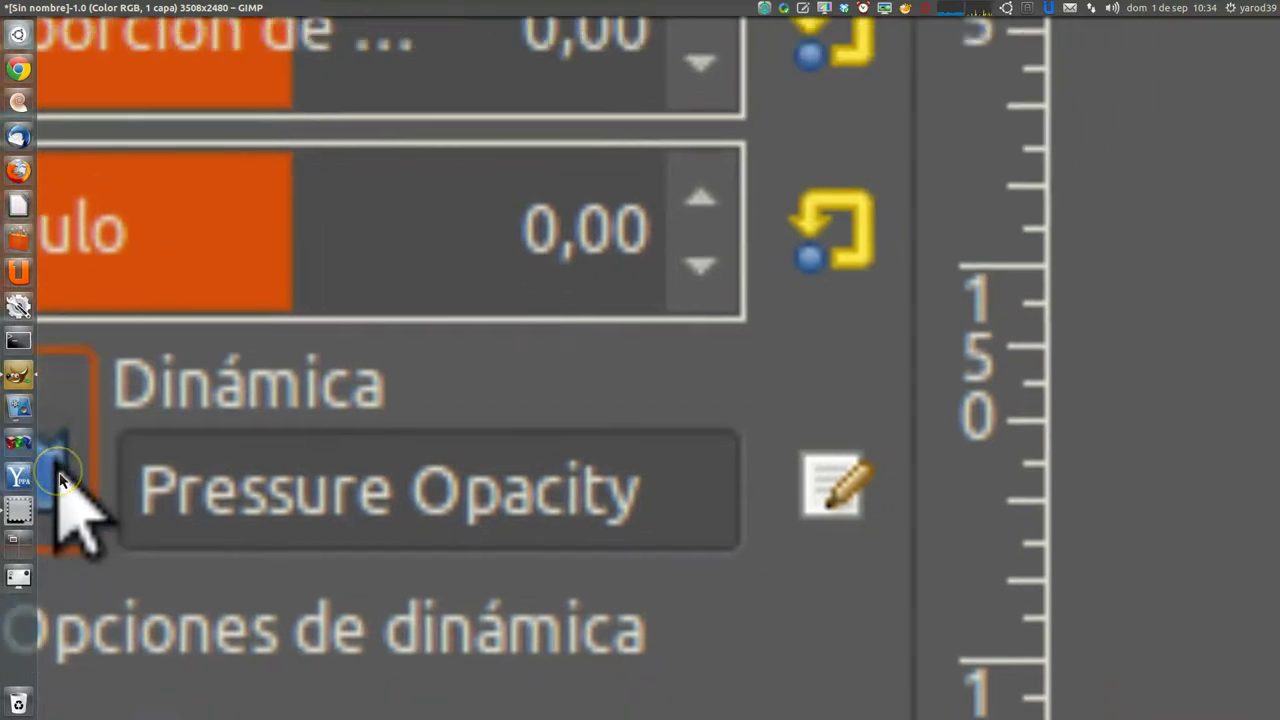
click(58, 480)
click(58, 480)
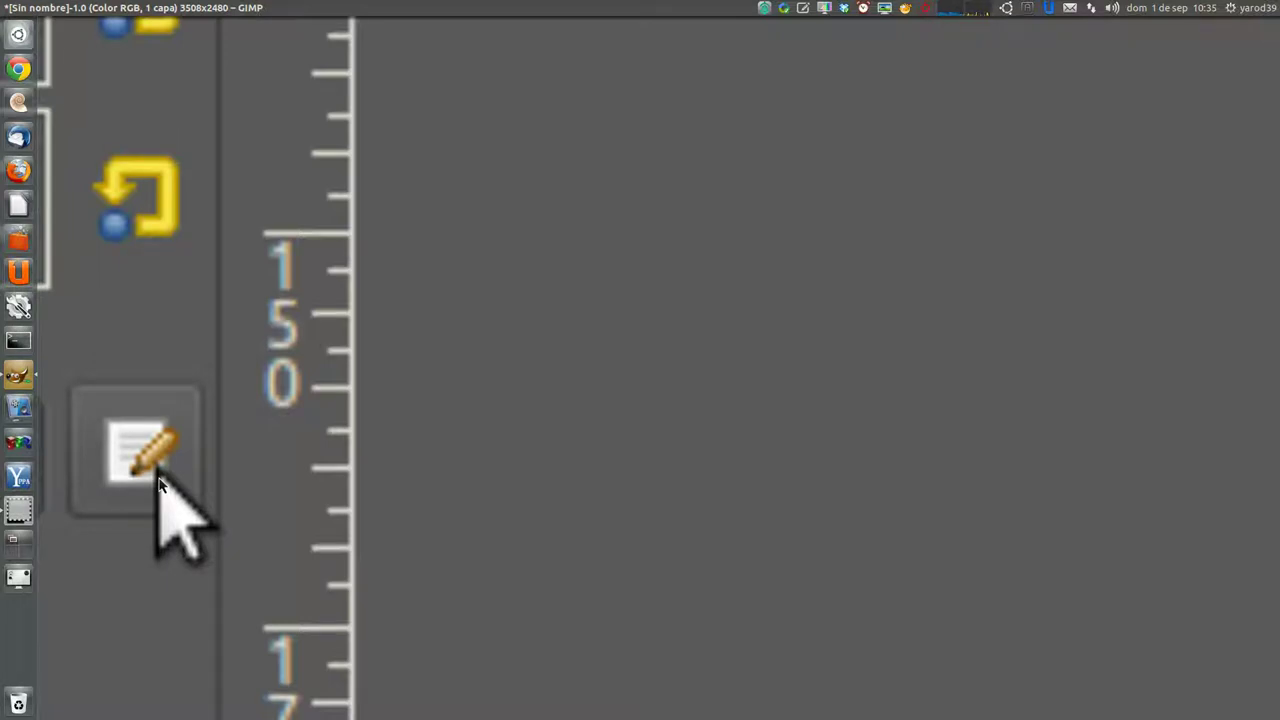
click(150, 481)
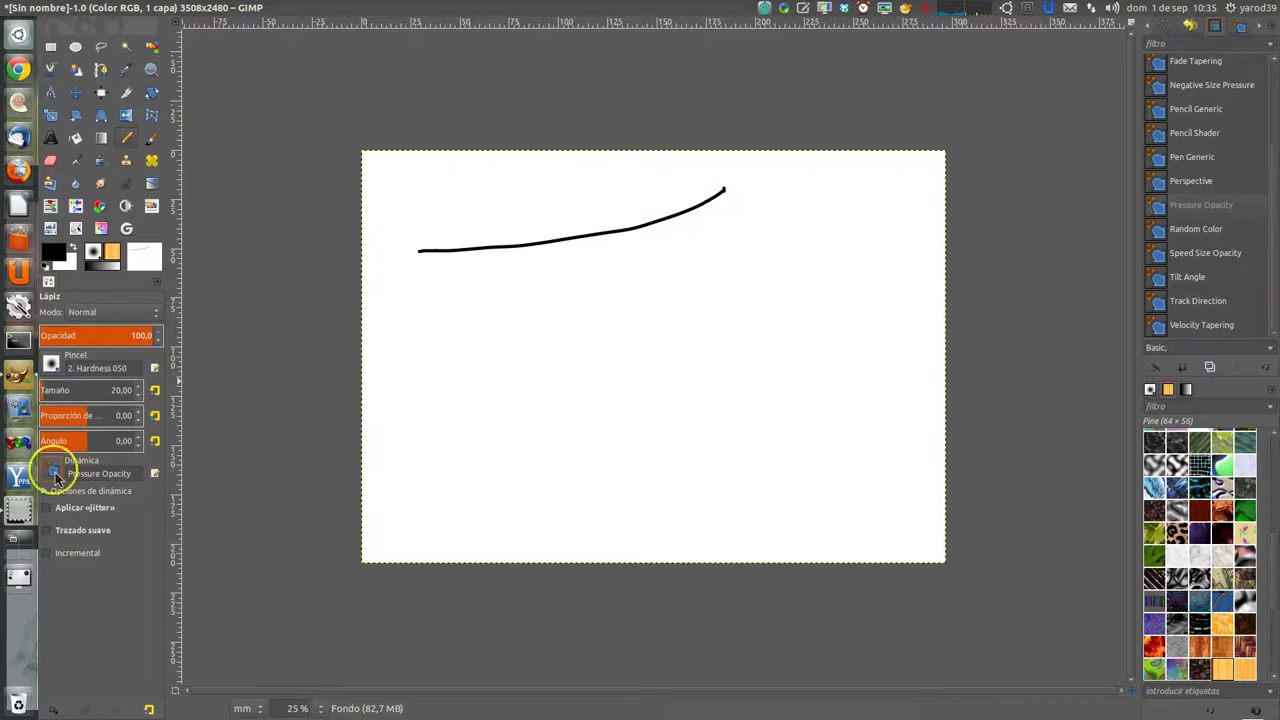
Set the Pencil tool's Dynamics preset to Velocity Tapering
click(55, 472)
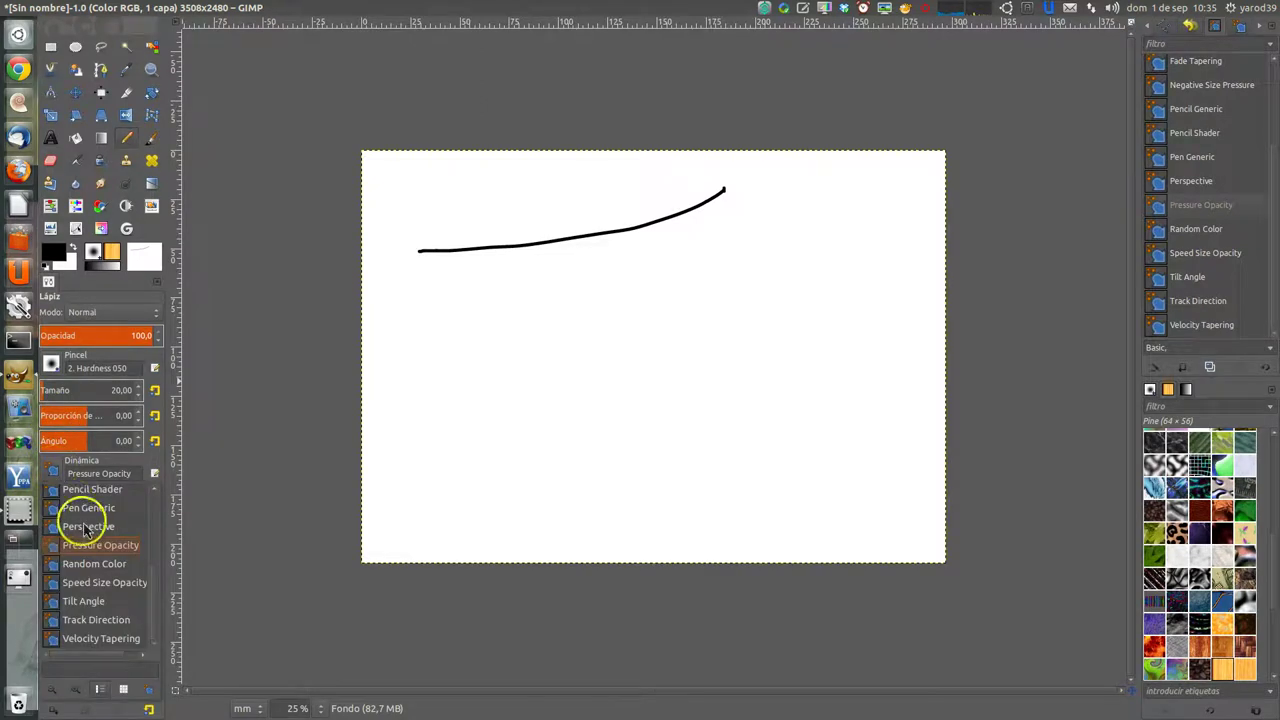
scroll(85, 520, up, 5)
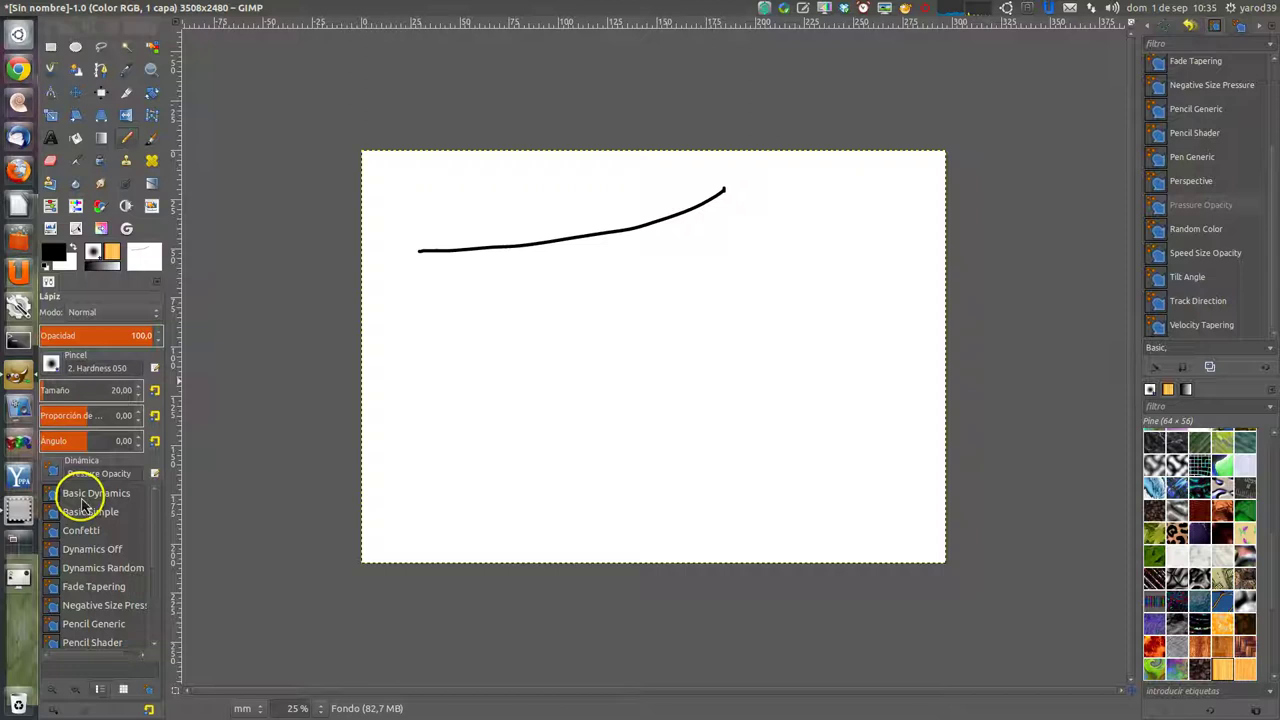
scroll(84, 510, down, 2)
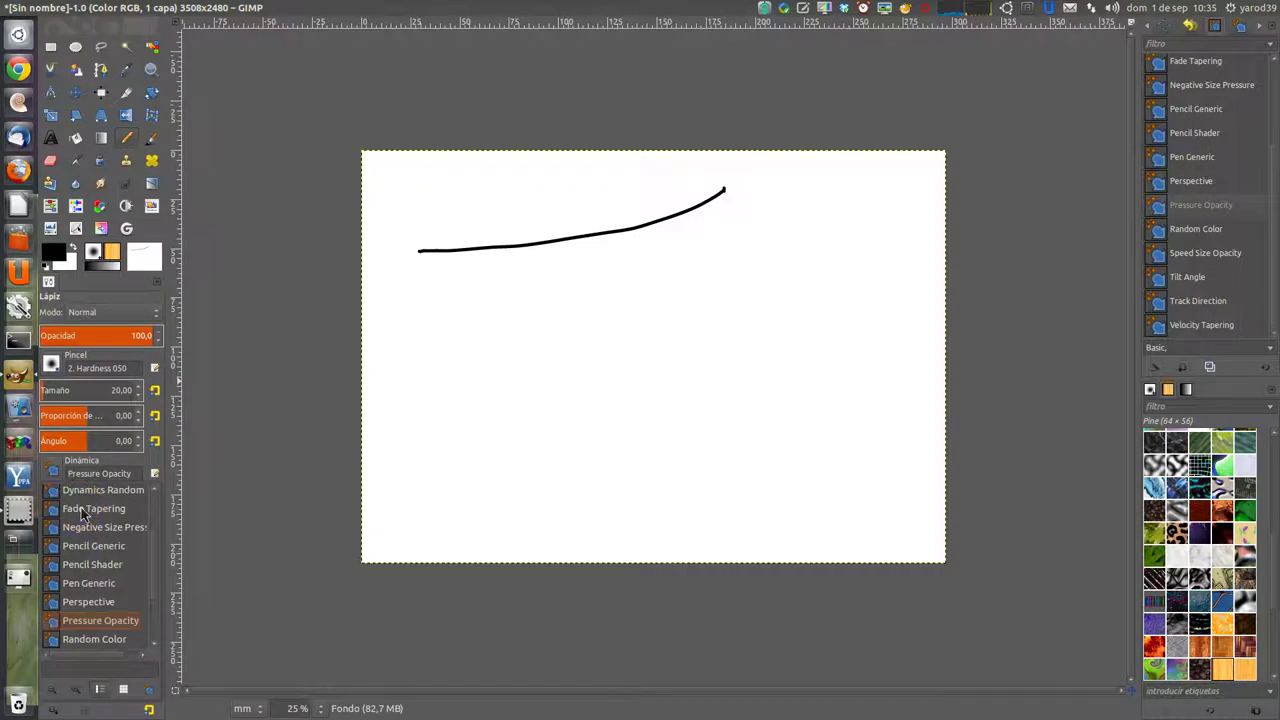
scroll(83, 515, down, 2)
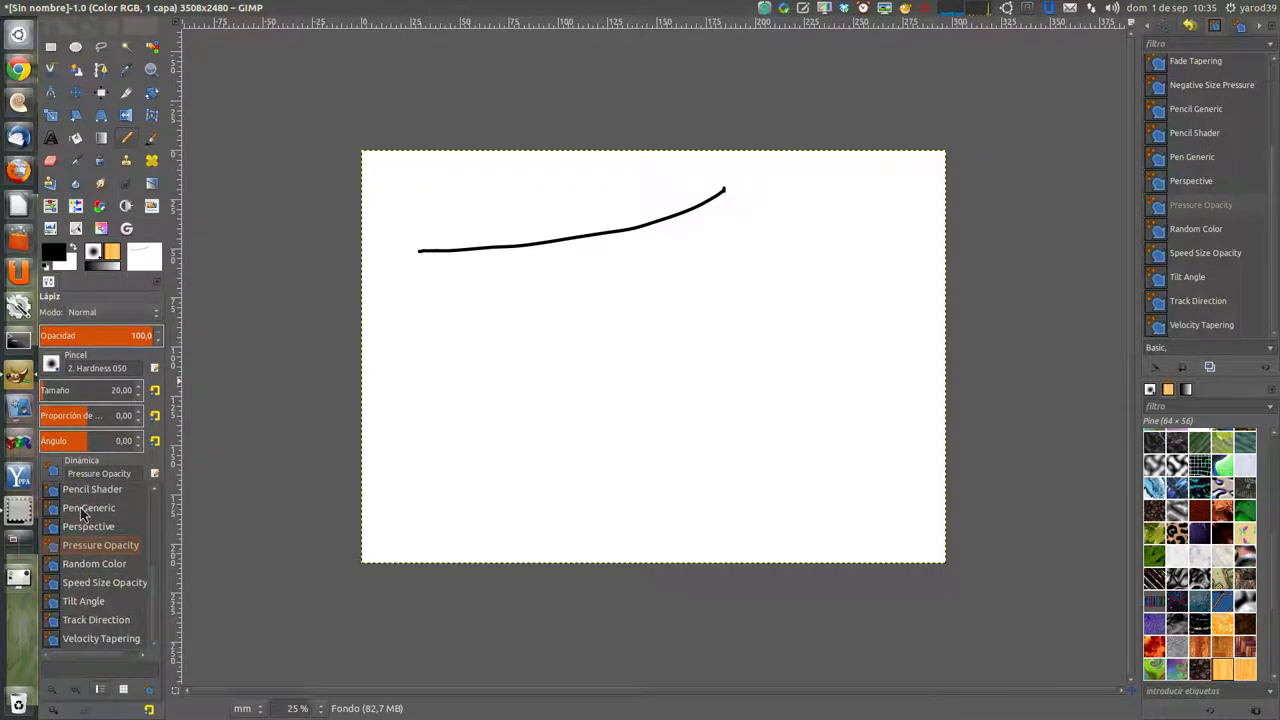
click(95, 640)
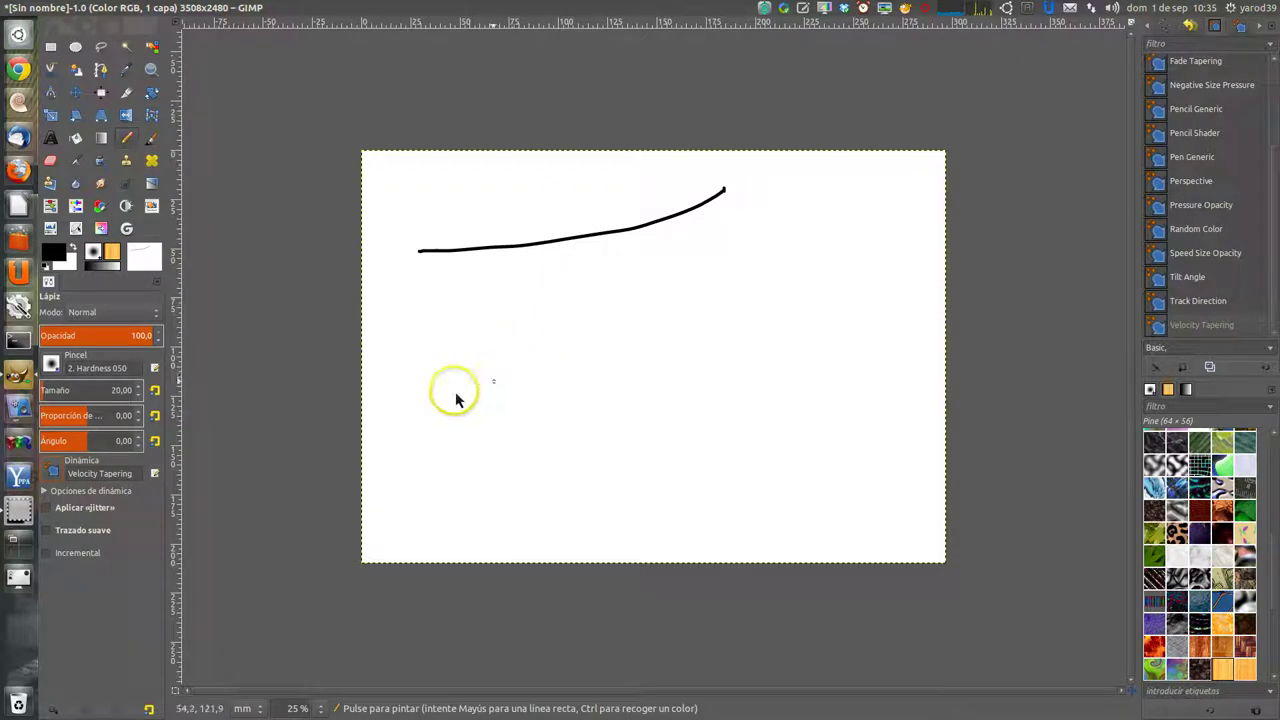
Draw three fading, tapered Velocity Tapering strokes below the first line
mouse_move(433, 376)
mouse_down()
mouse_move(883, 284)
mouse_move(815, 300)
mouse_up()
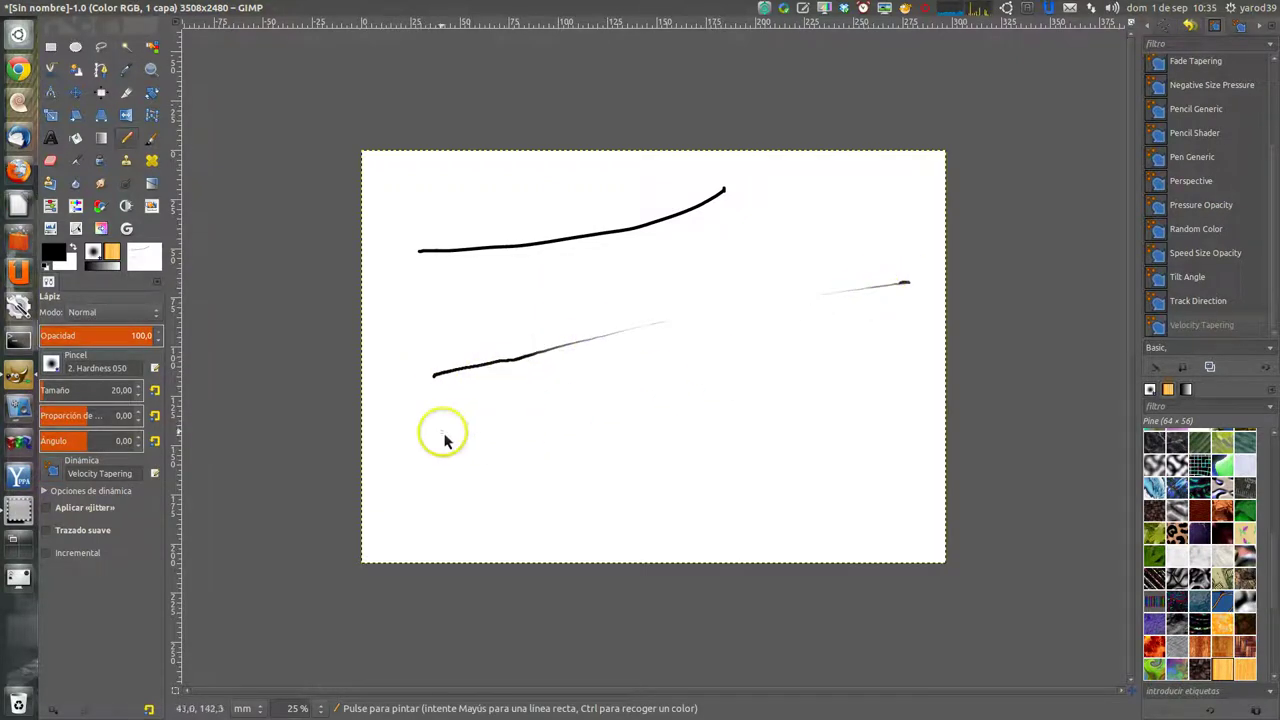
drag(452, 430, 900, 323)
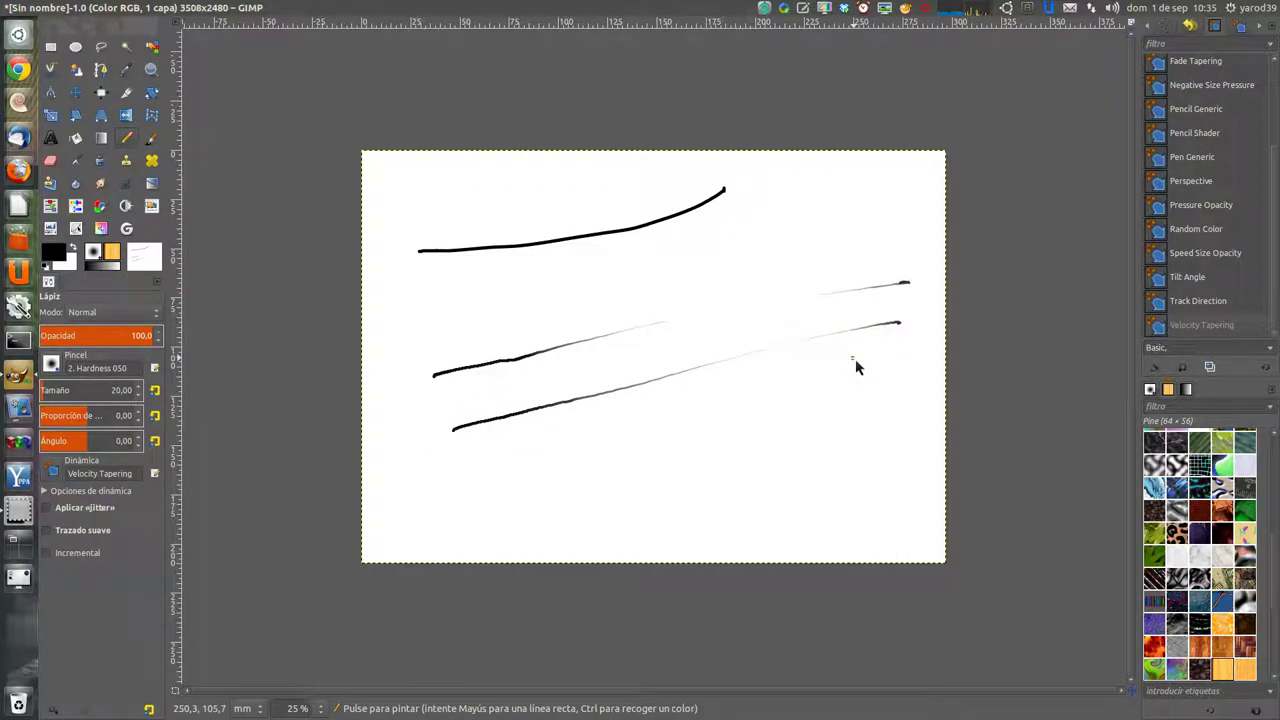
drag(766, 400, 615, 405)
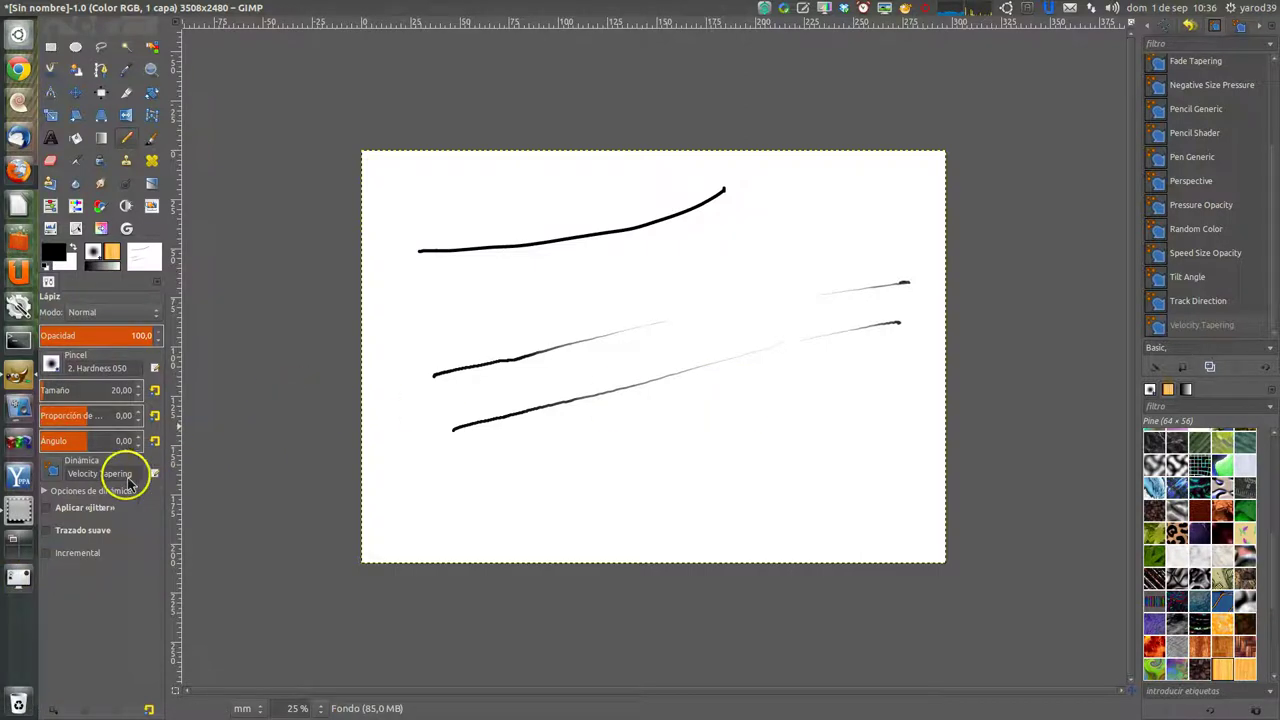
Set the Pencil tool's Dynamics preset to Pencil Generic
click(54, 472)
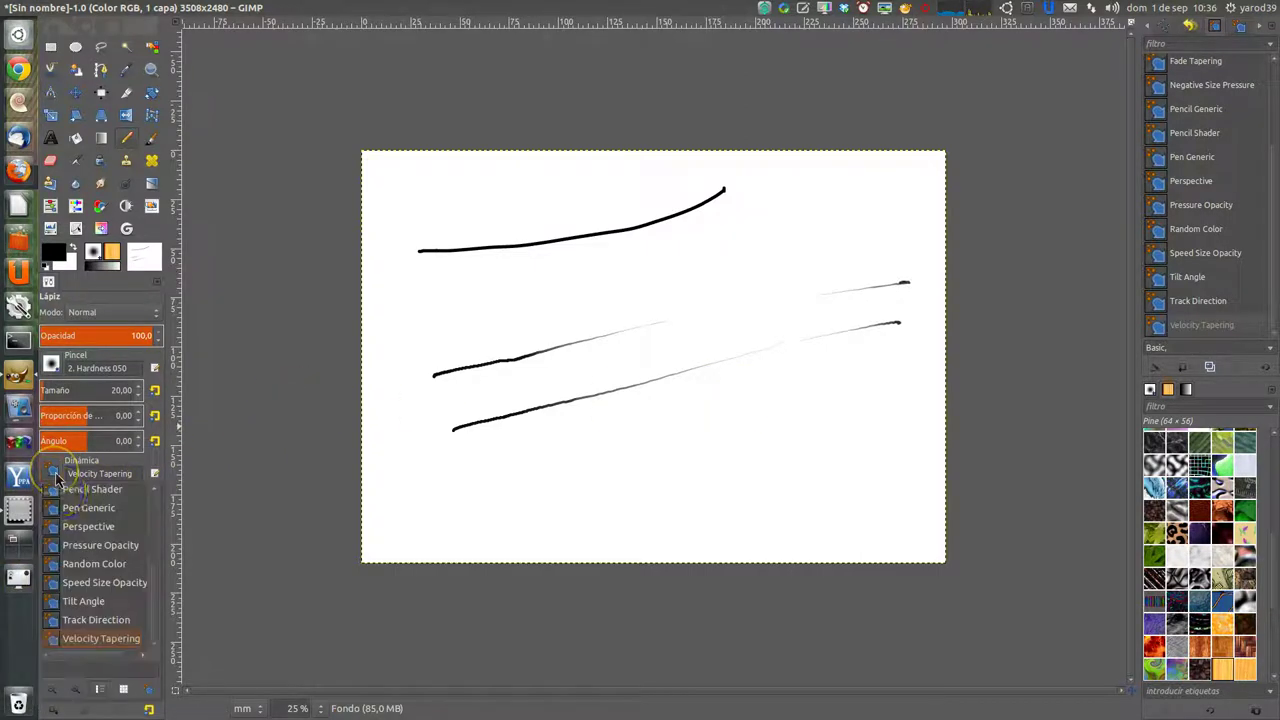
scroll(112, 560, up, 3)
scroll(110, 552, up, 2)
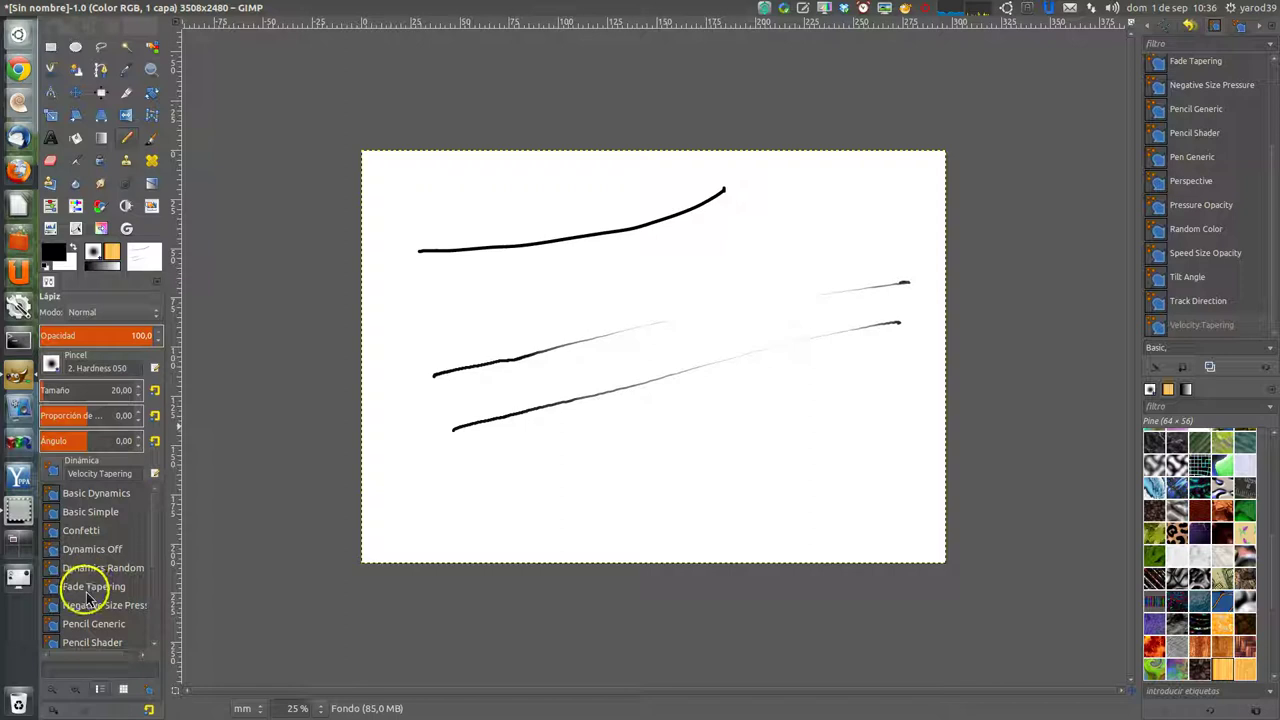
scroll(87, 598, down, 2)
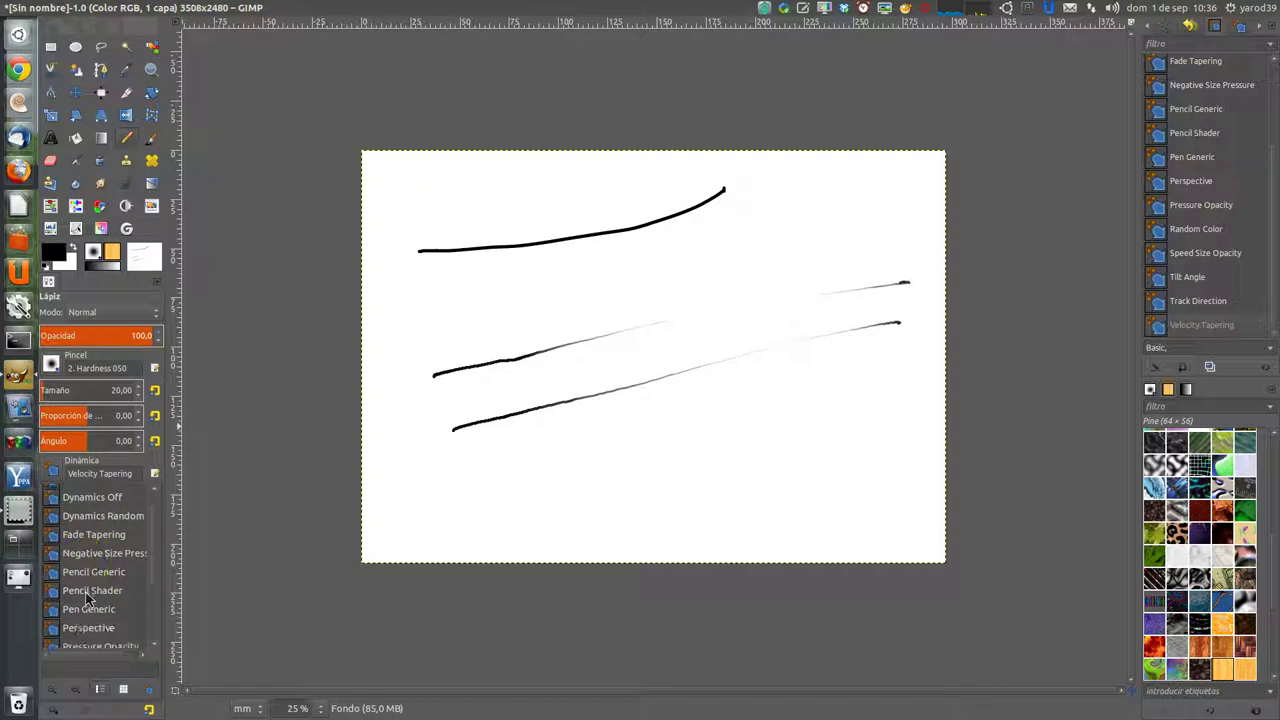
click(86, 571)
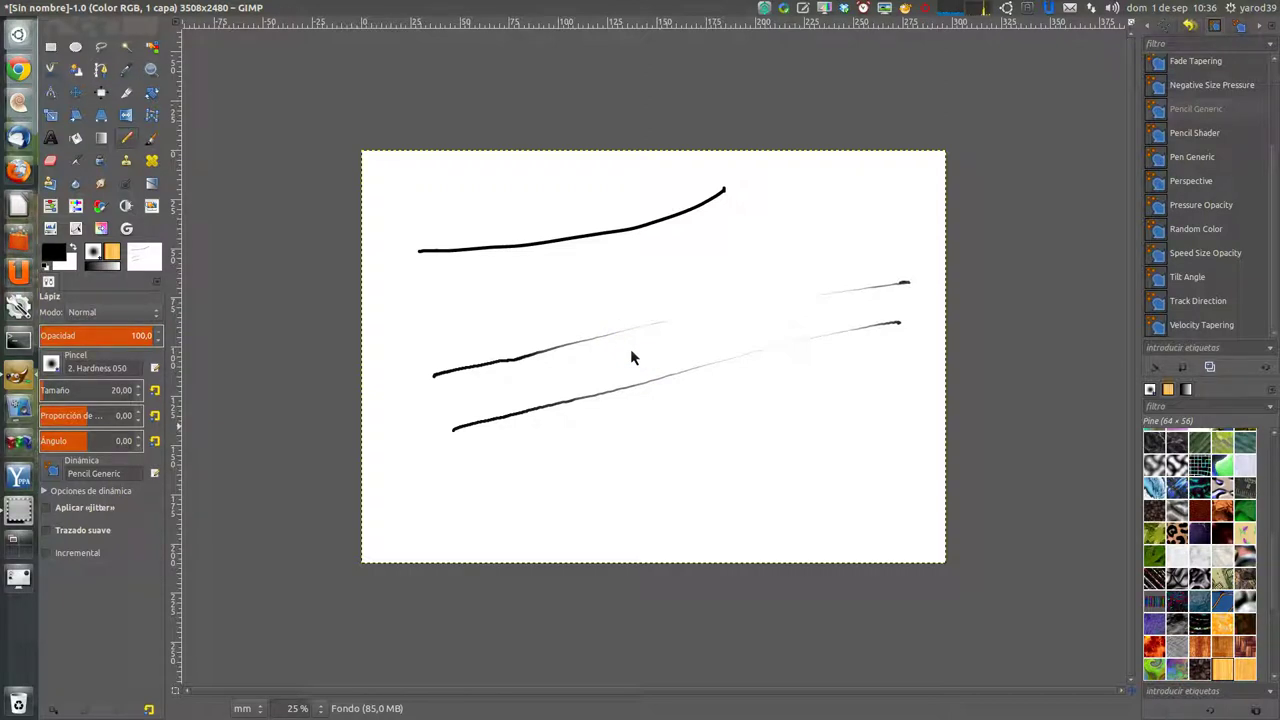
click(640, 363)
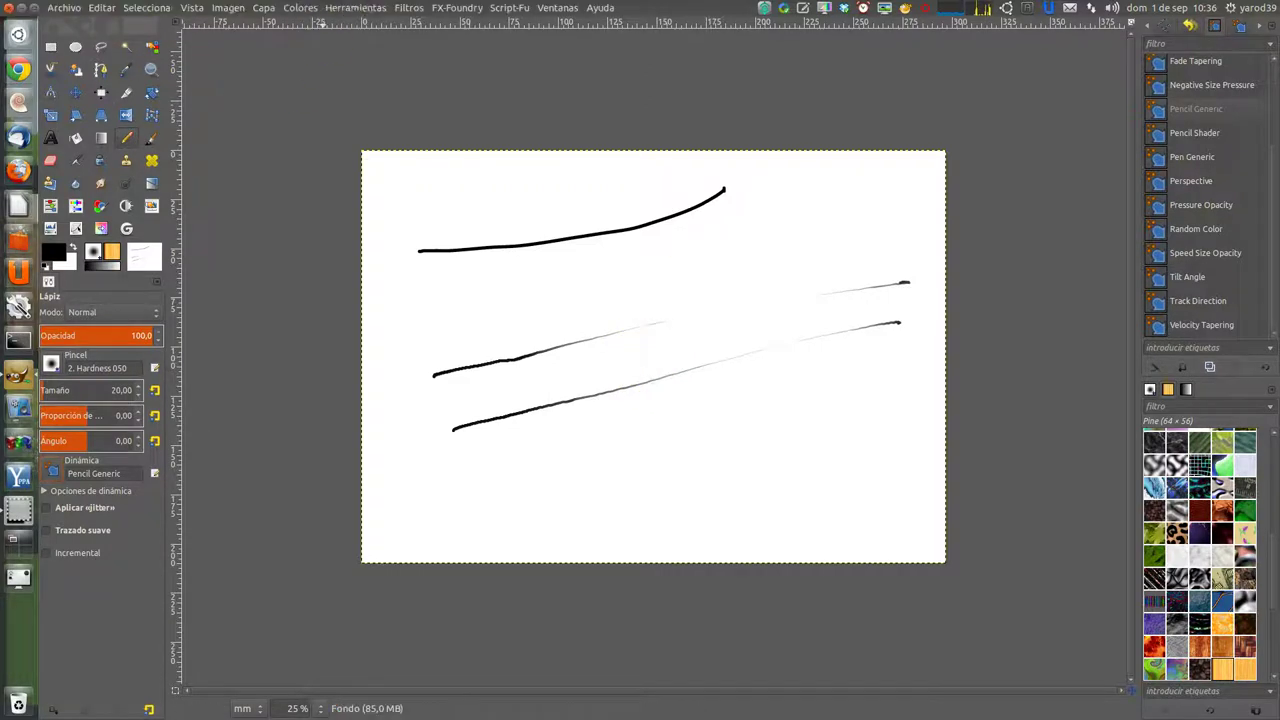
click(562, 8)
mouse_move(600, 42)
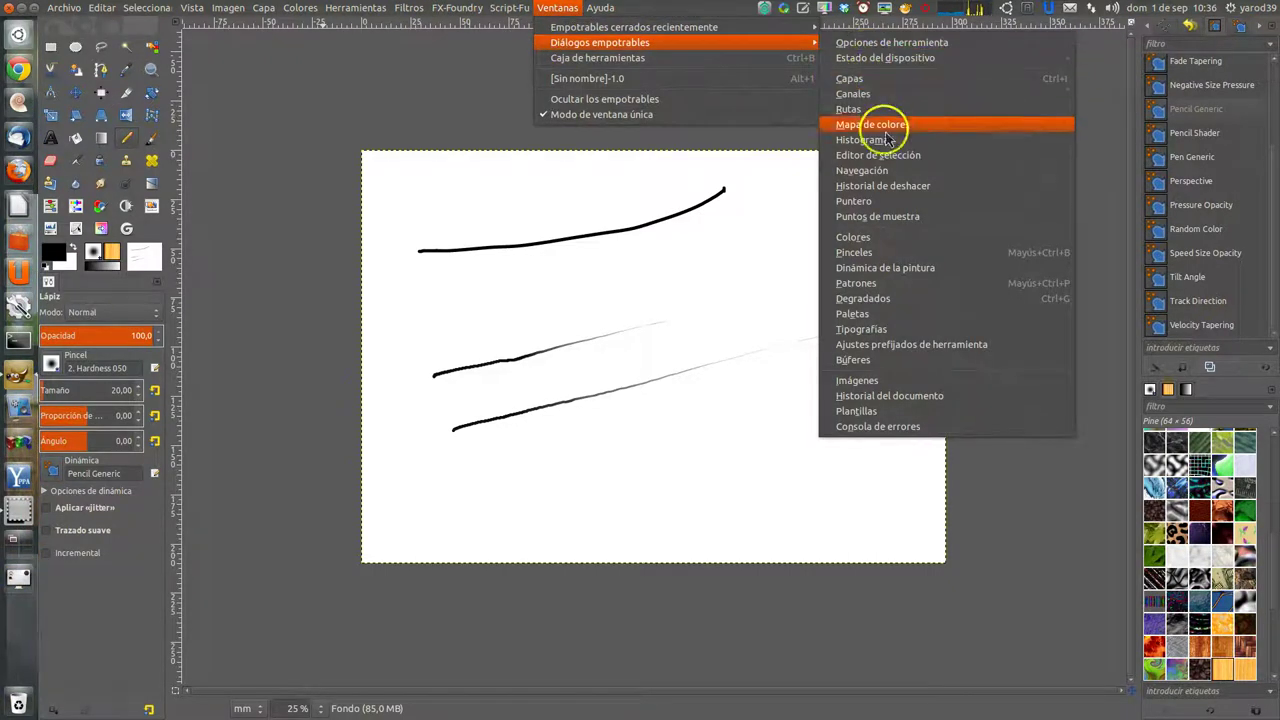
click(900, 276)
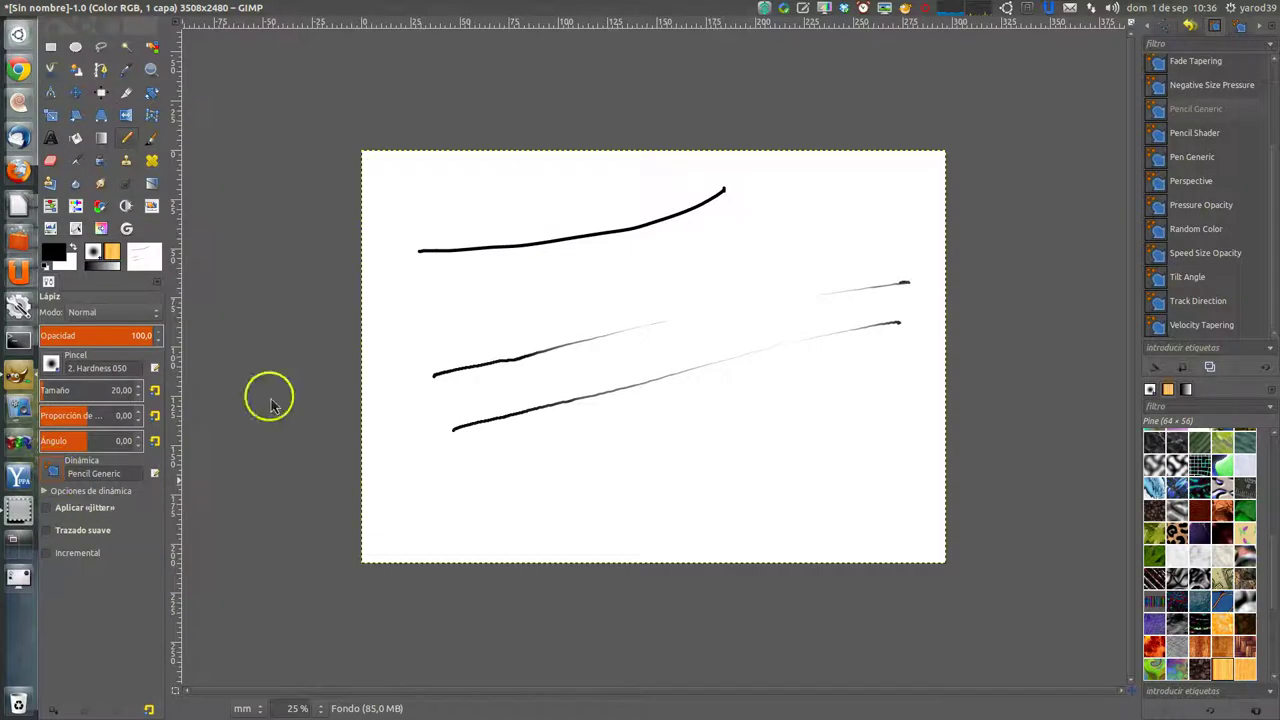
click(1261, 31)
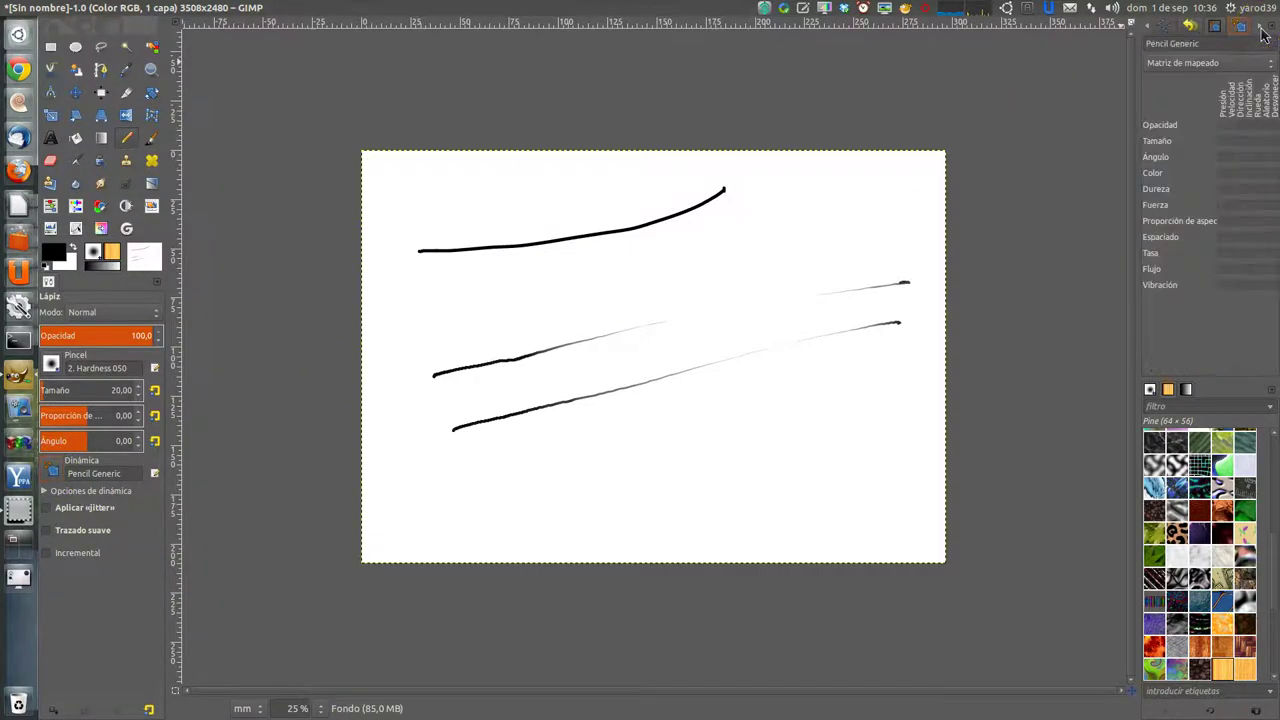
click(1256, 33)
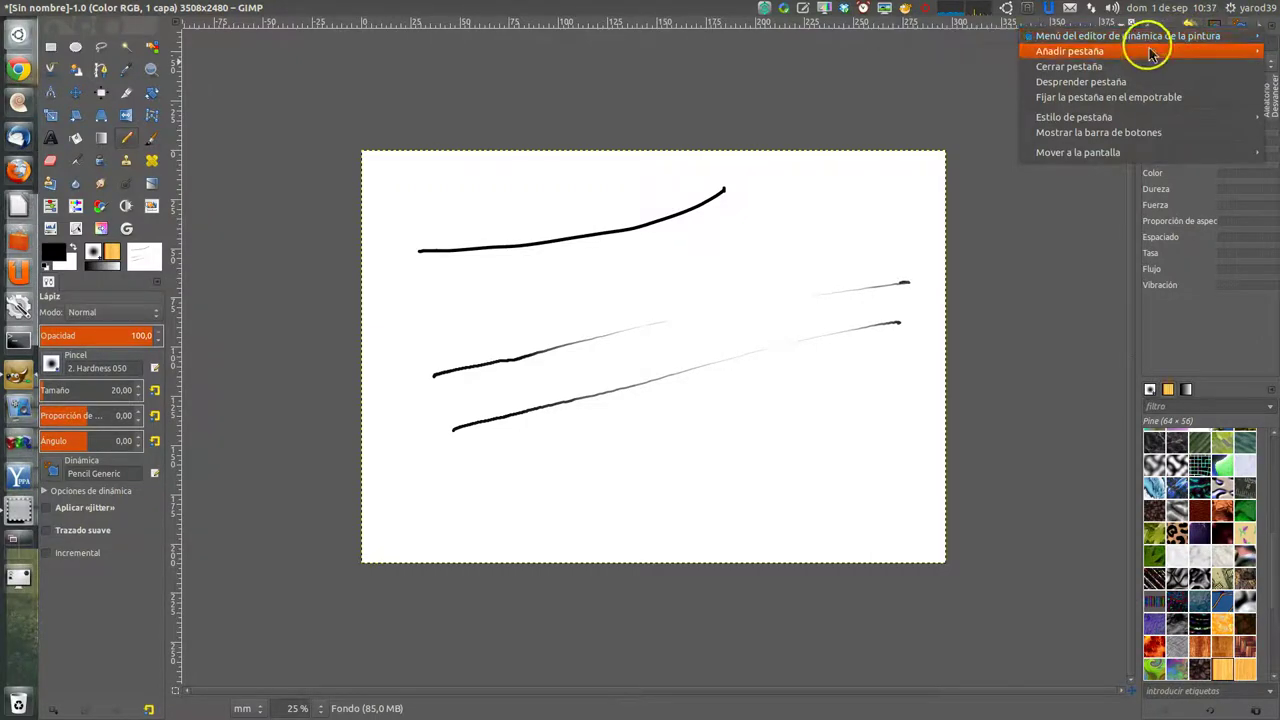
mouse_move(1100, 51)
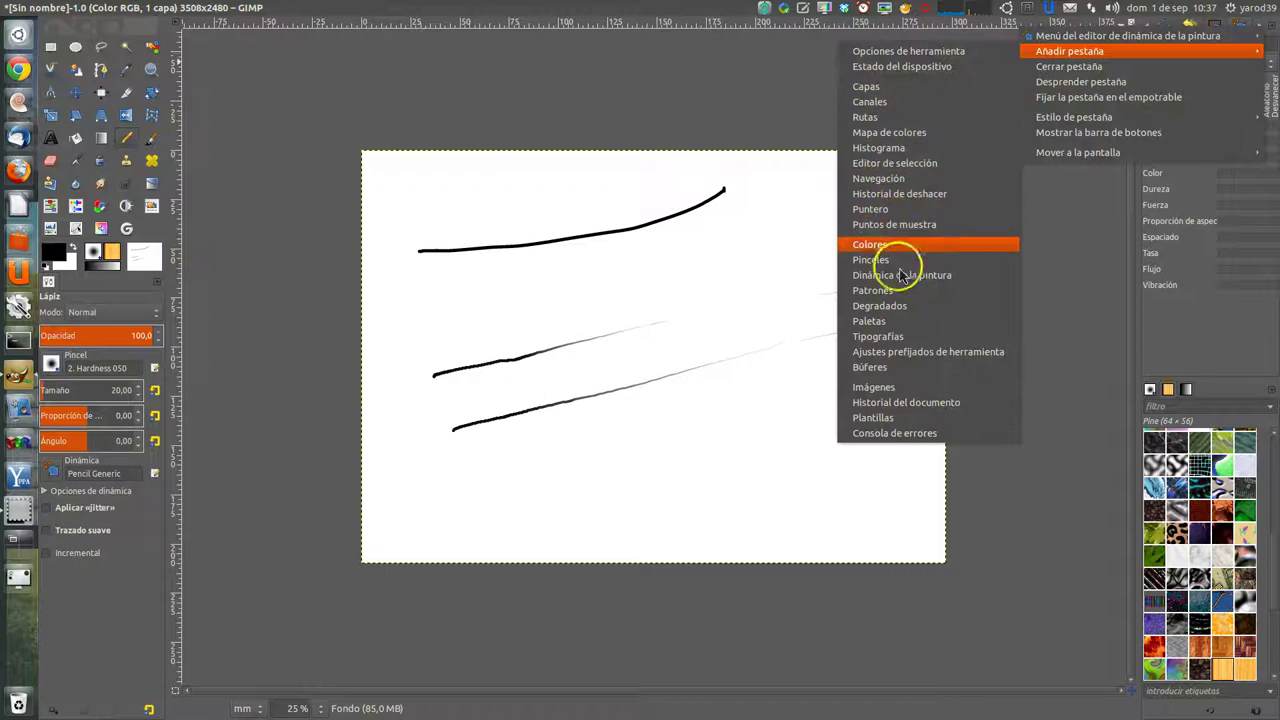
click(803, 90)
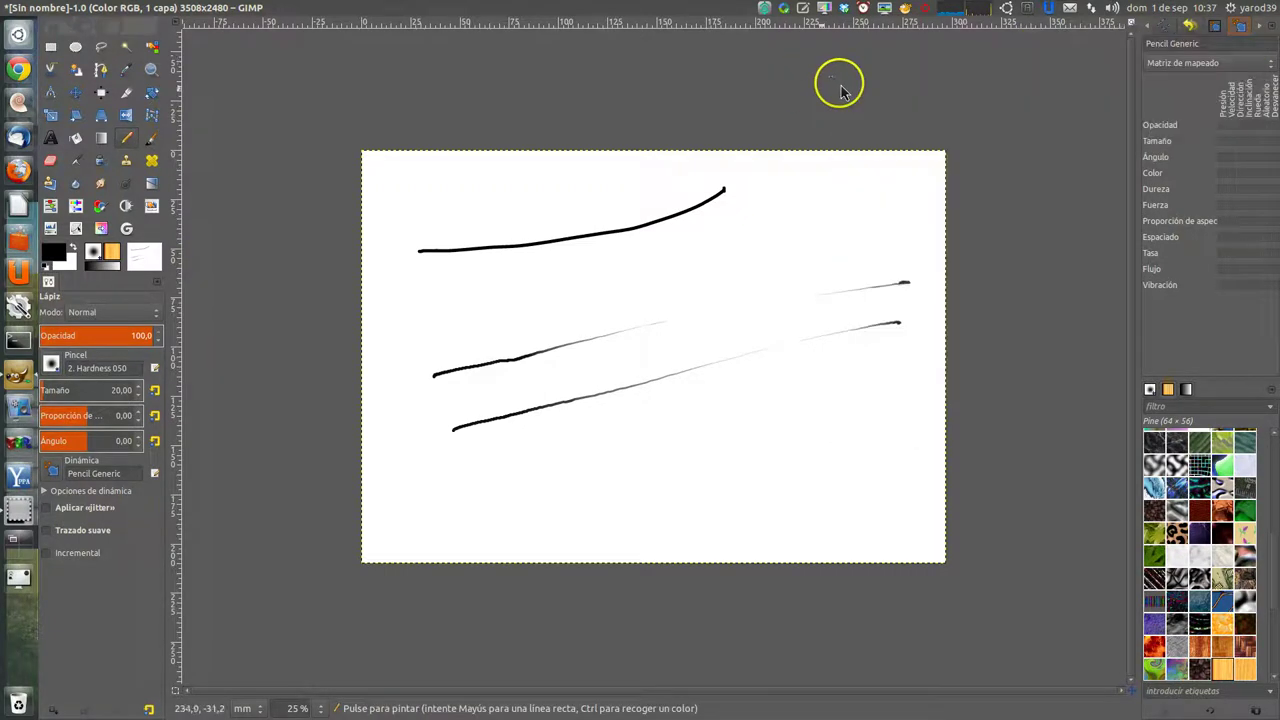
Return to the Paint Dynamics preset list and scroll it to the top
click(1222, 36)
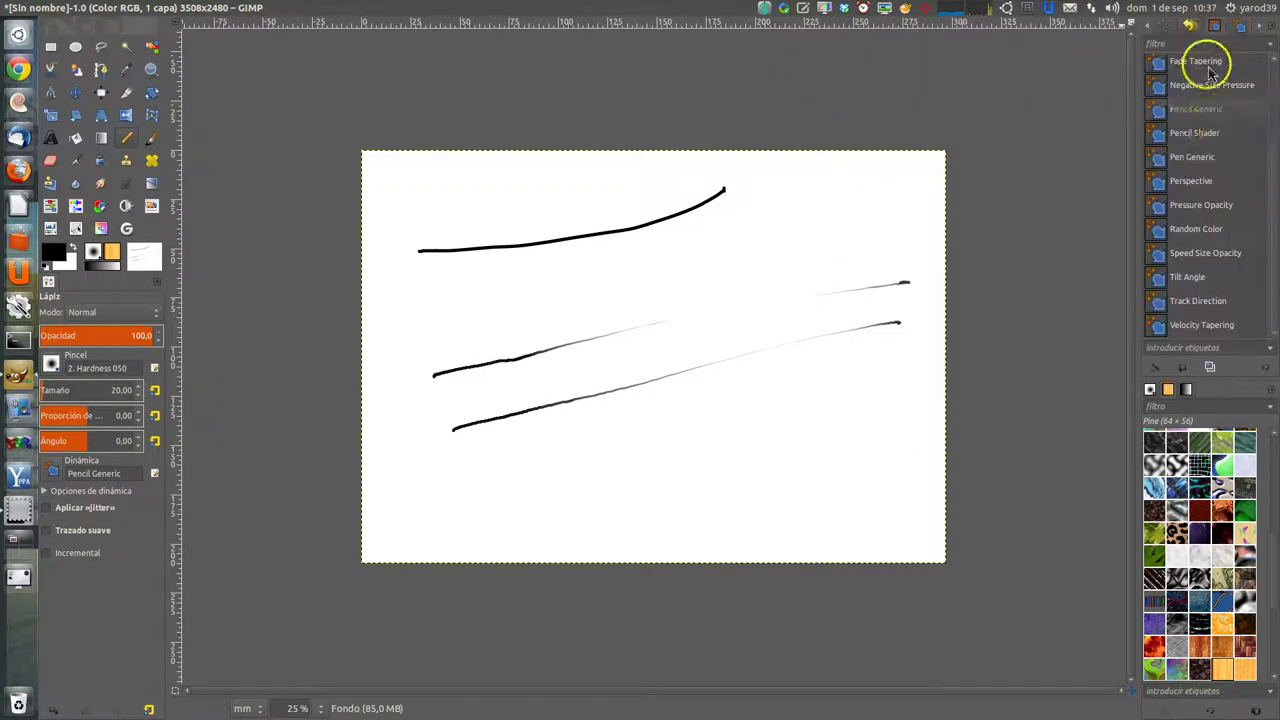
scroll(1183, 135, up, 3)
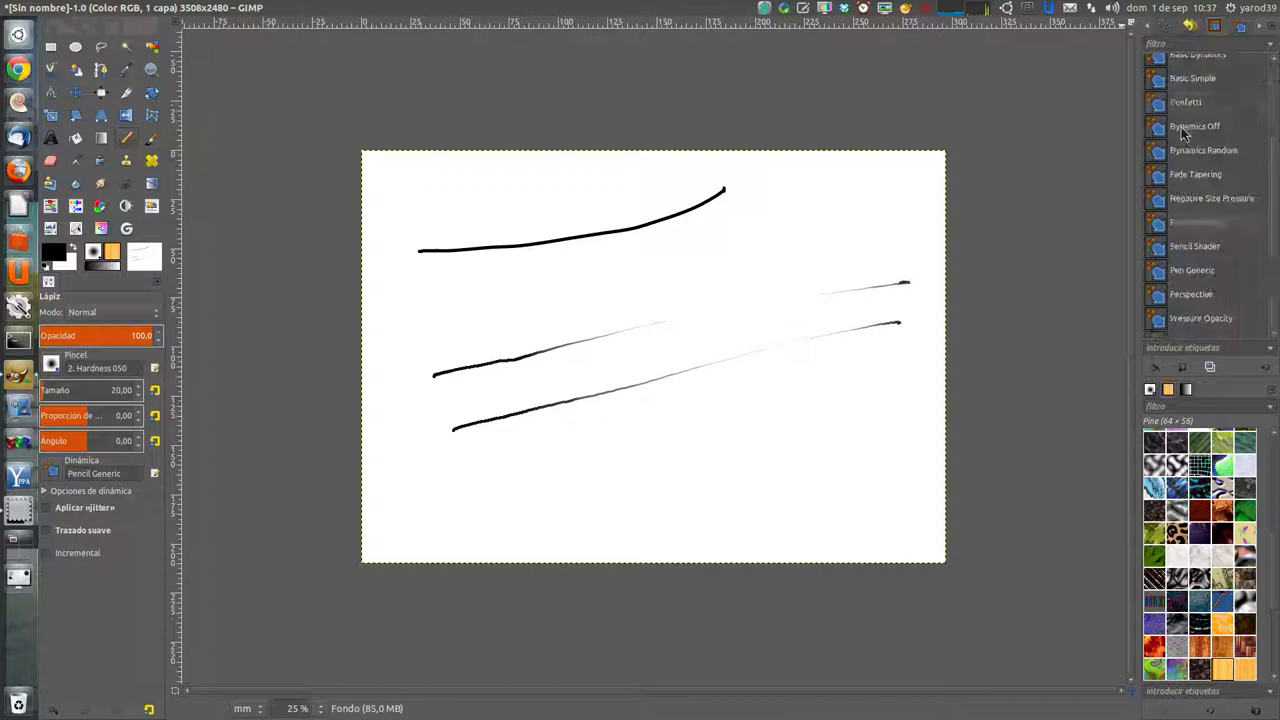
scroll(1183, 135, up, 2)
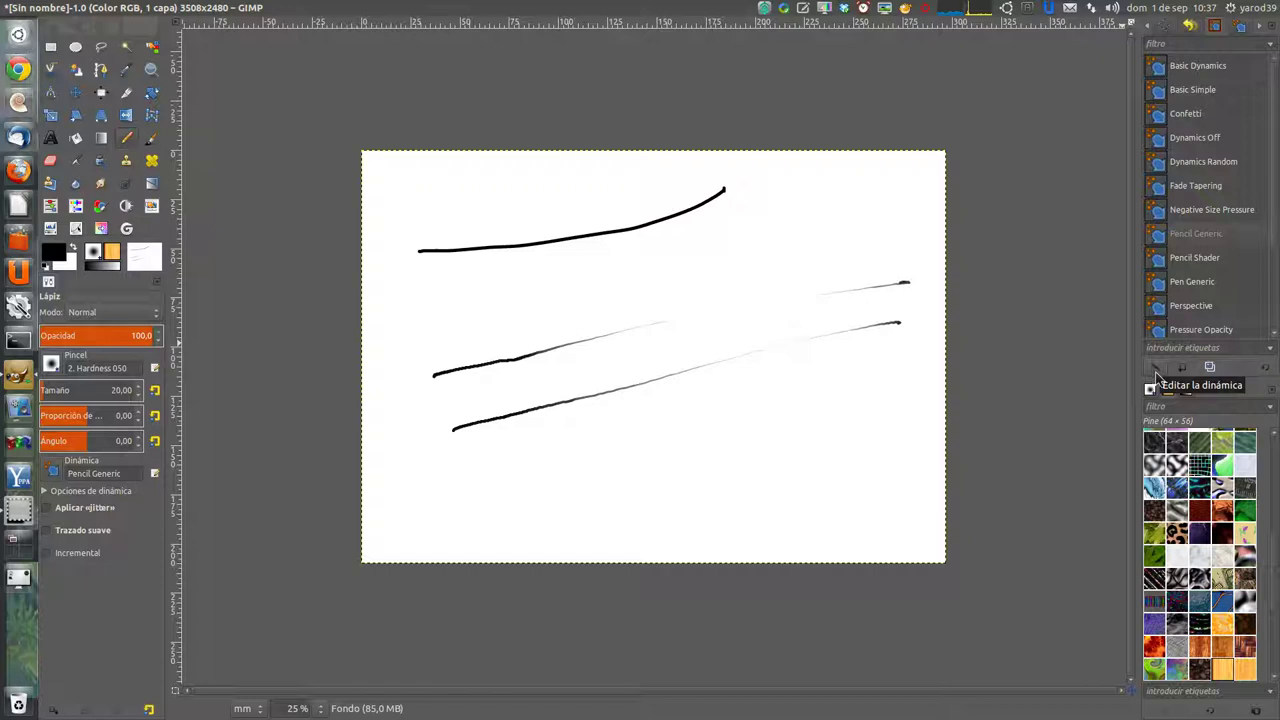
Create a new blank 'Sin nombre' dynamics with an empty mapping matrix
click(1156, 370)
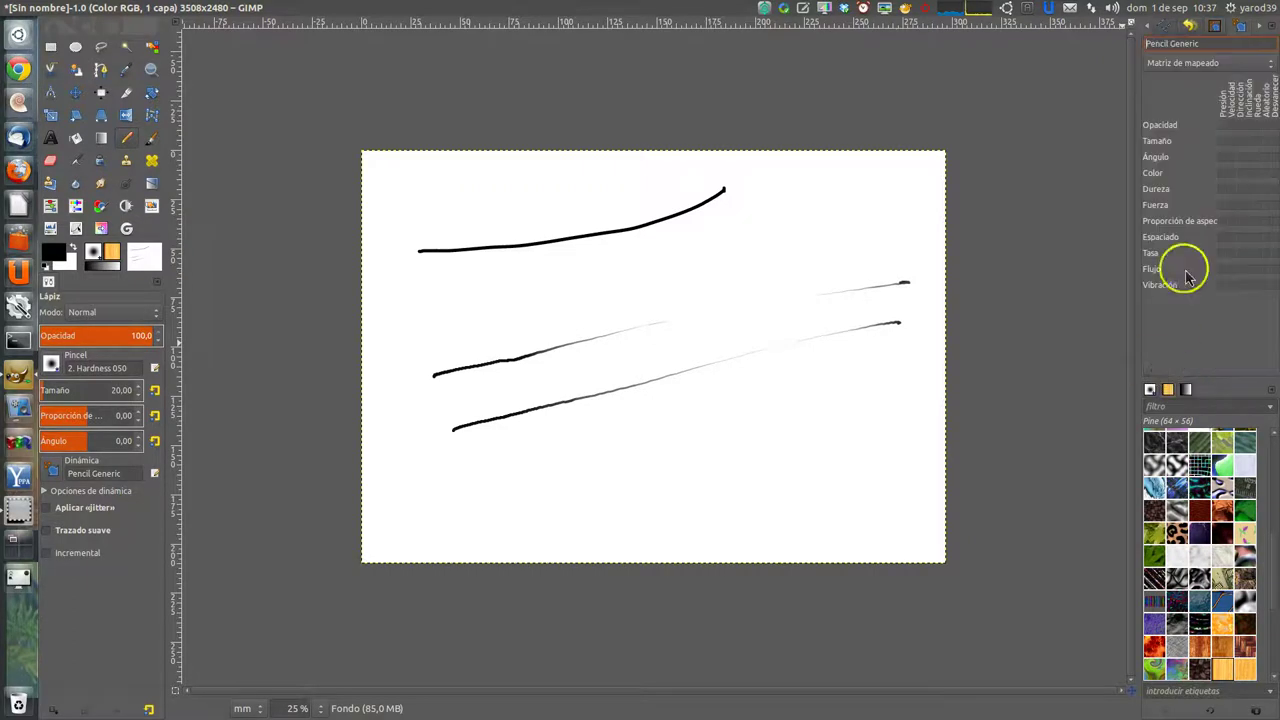
click(1219, 33)
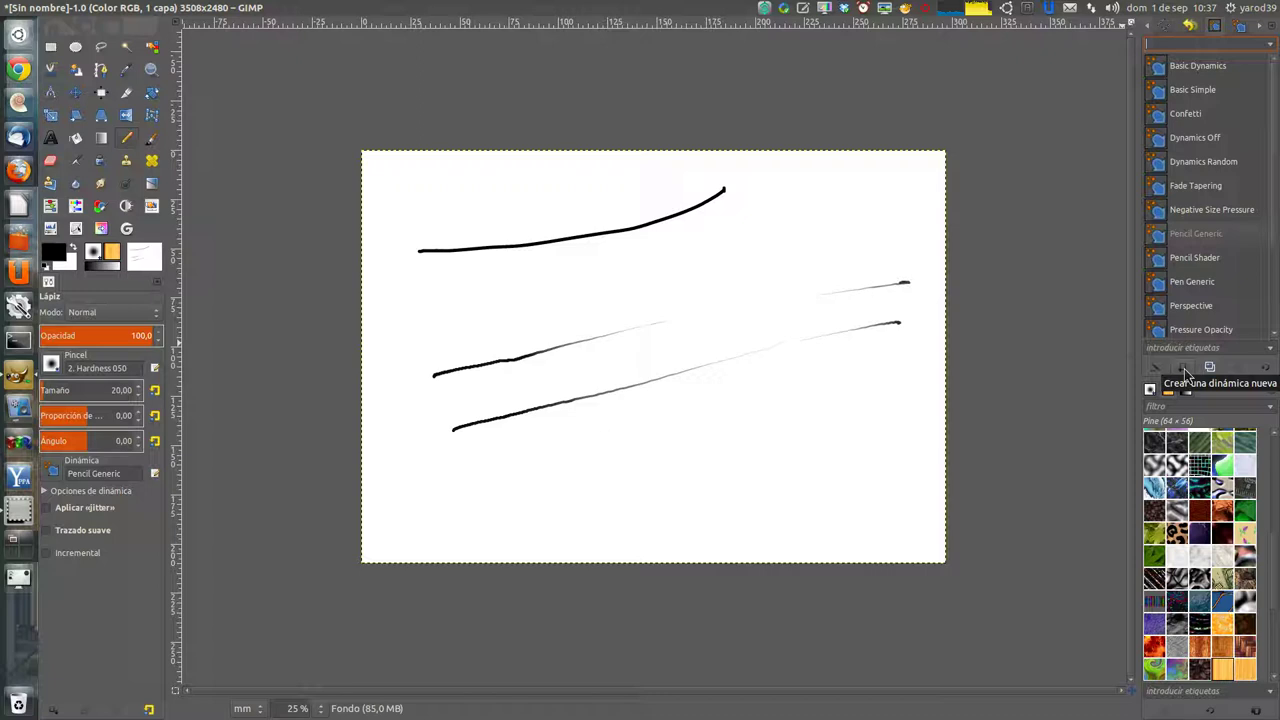
click(1185, 370)
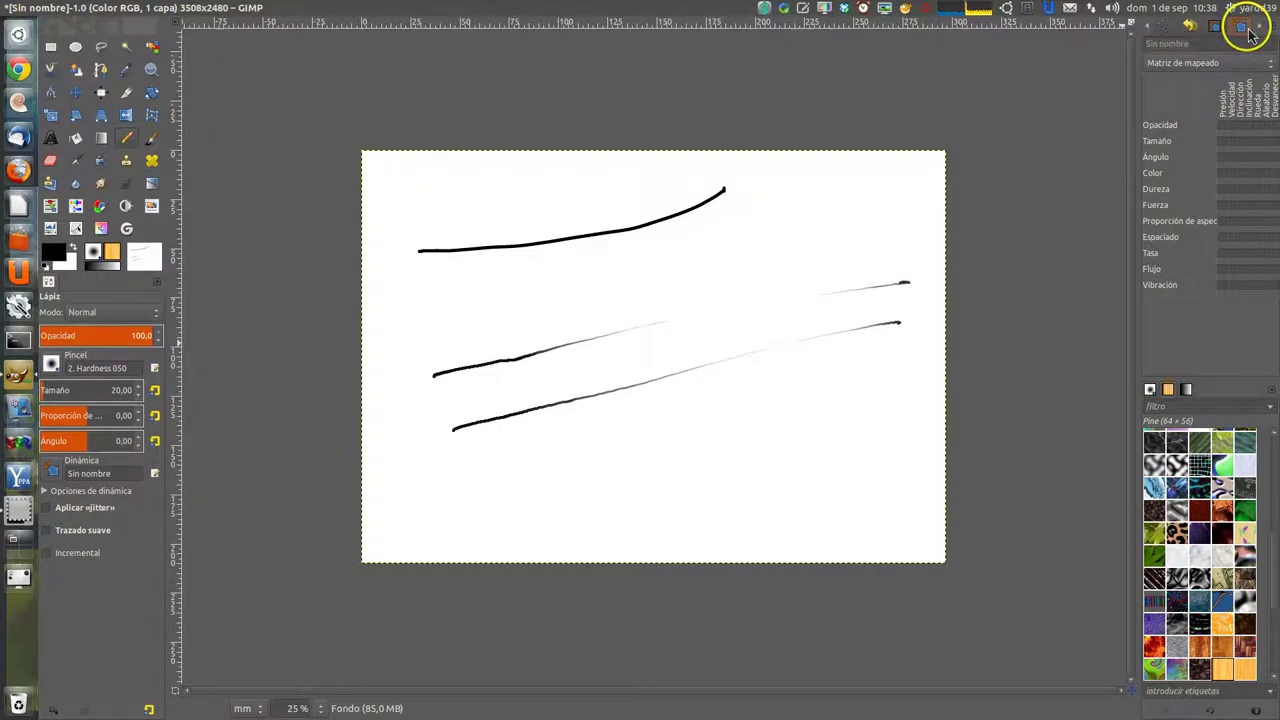
Duplicate 'Sin nombre' into 'Copia de Sin nombre' and make it the active dynamics
click(1216, 26)
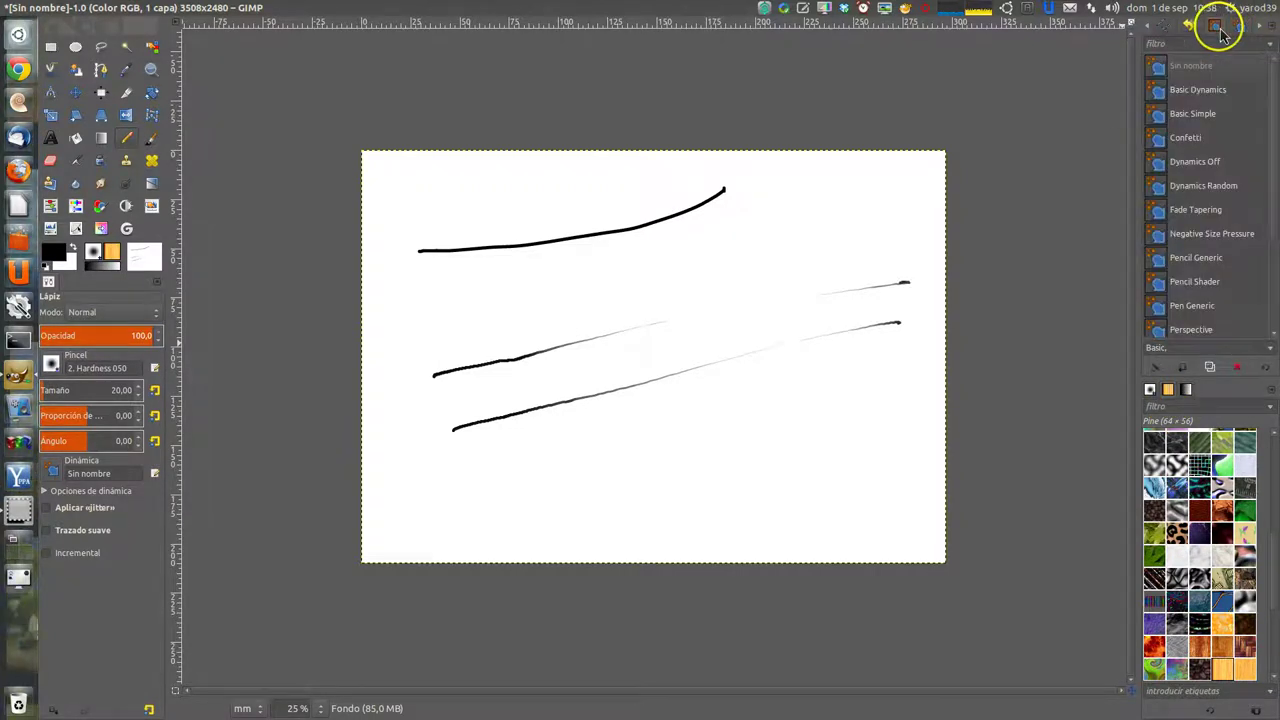
right_click(1190, 72)
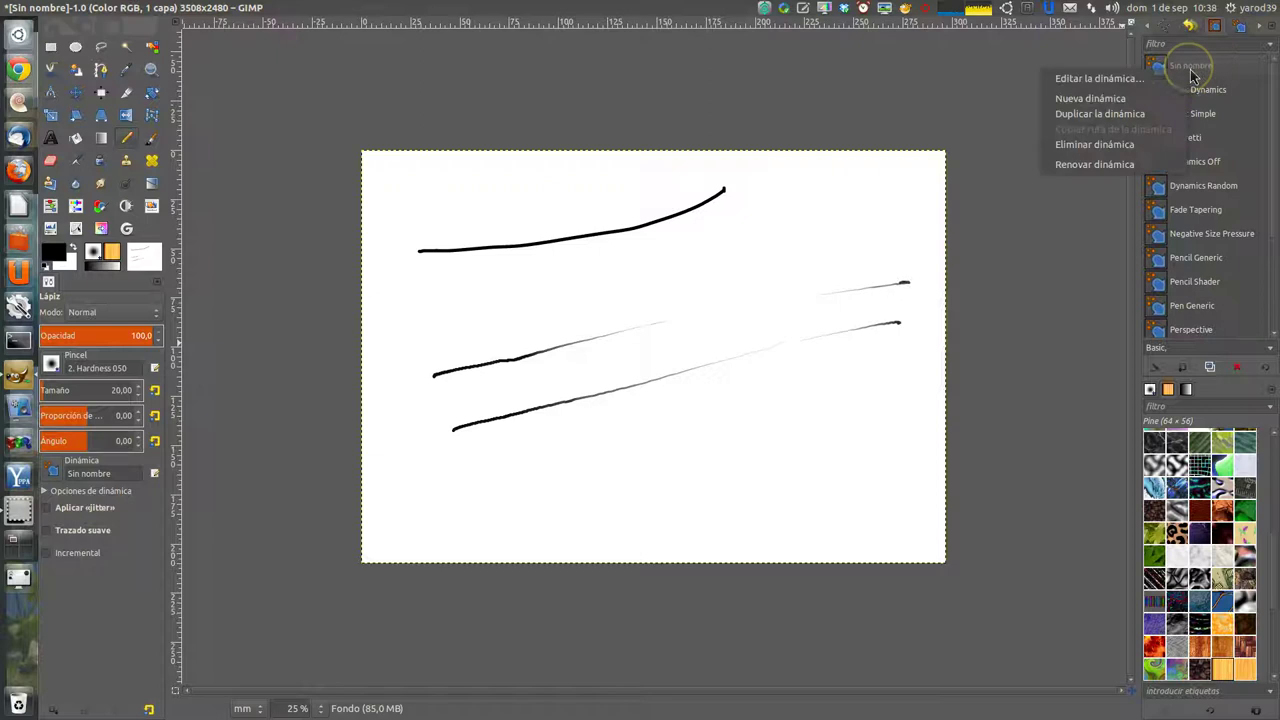
click(1211, 370)
click(1210, 368)
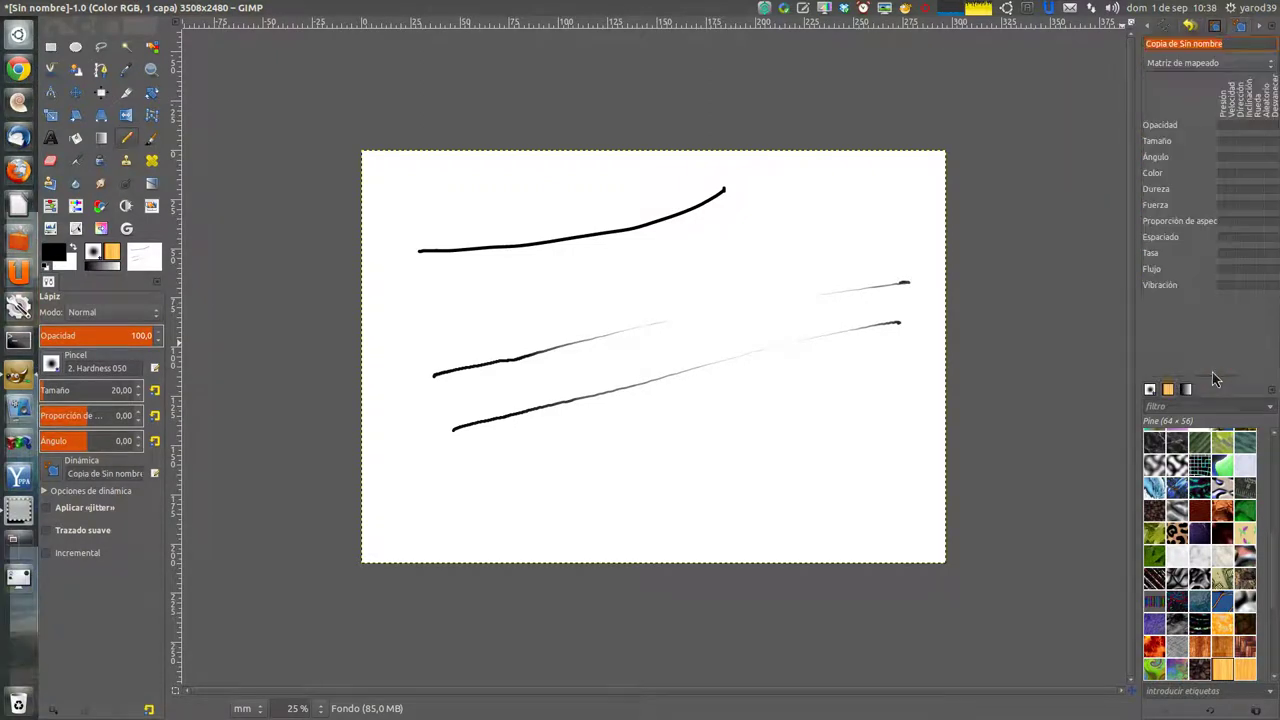
click(1215, 318)
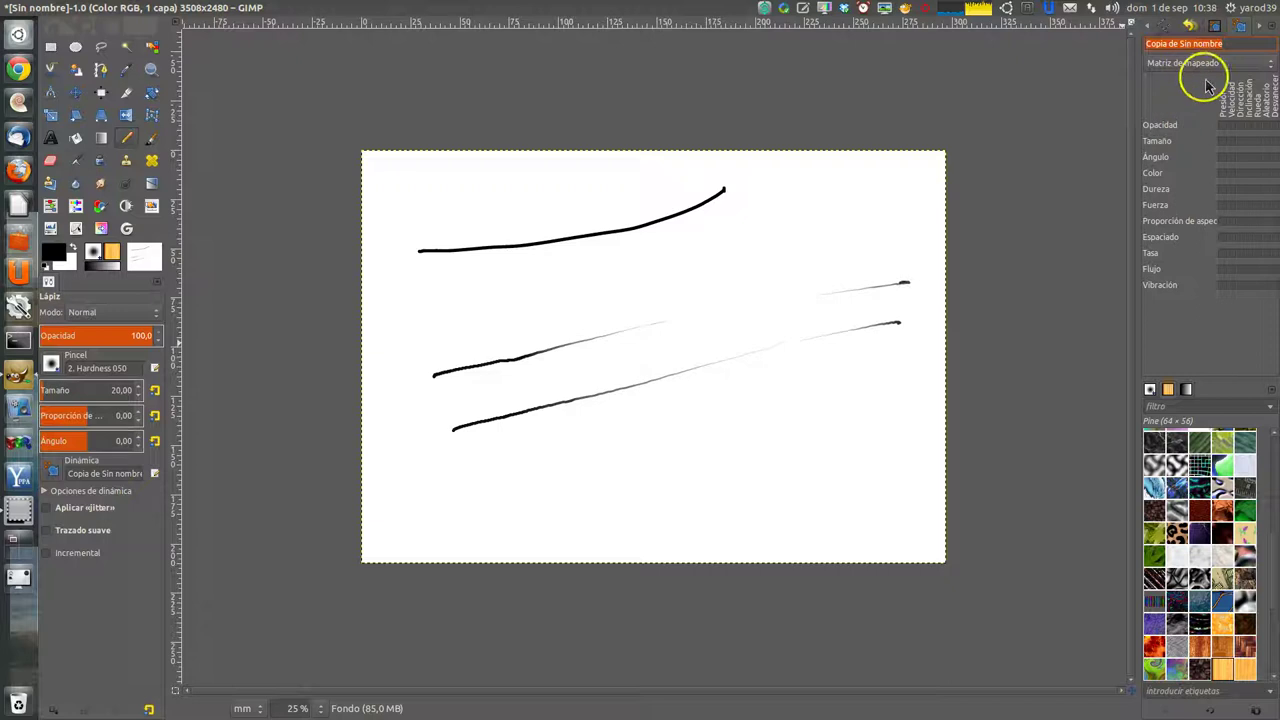
click(1238, 27)
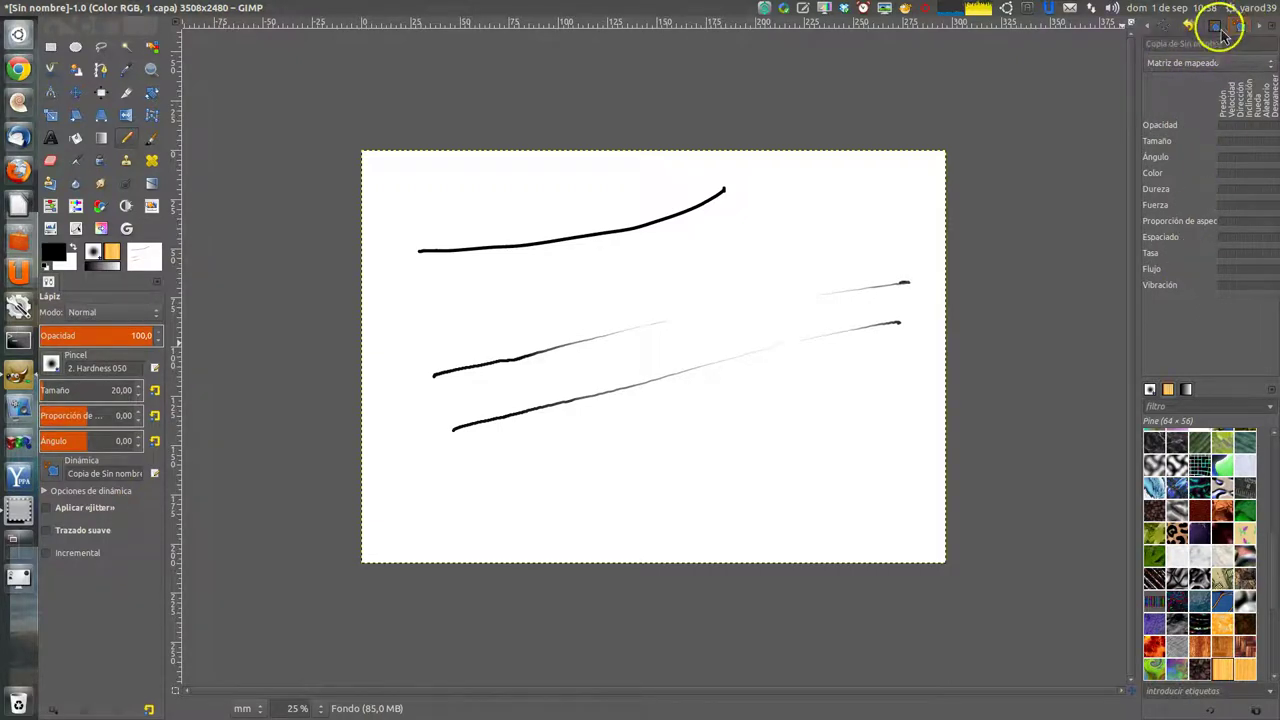
click(1214, 25)
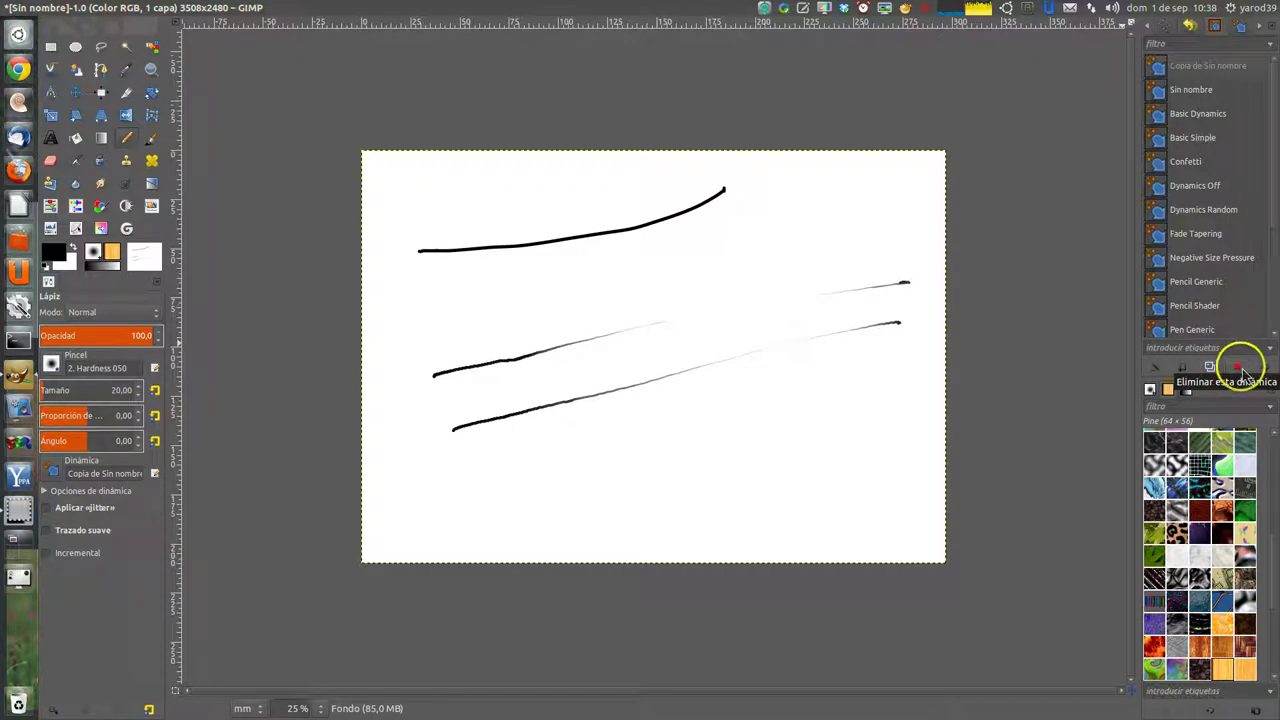
Delete the 'Sin nombre' dynamics, confirming with Eliminar
click(1192, 90)
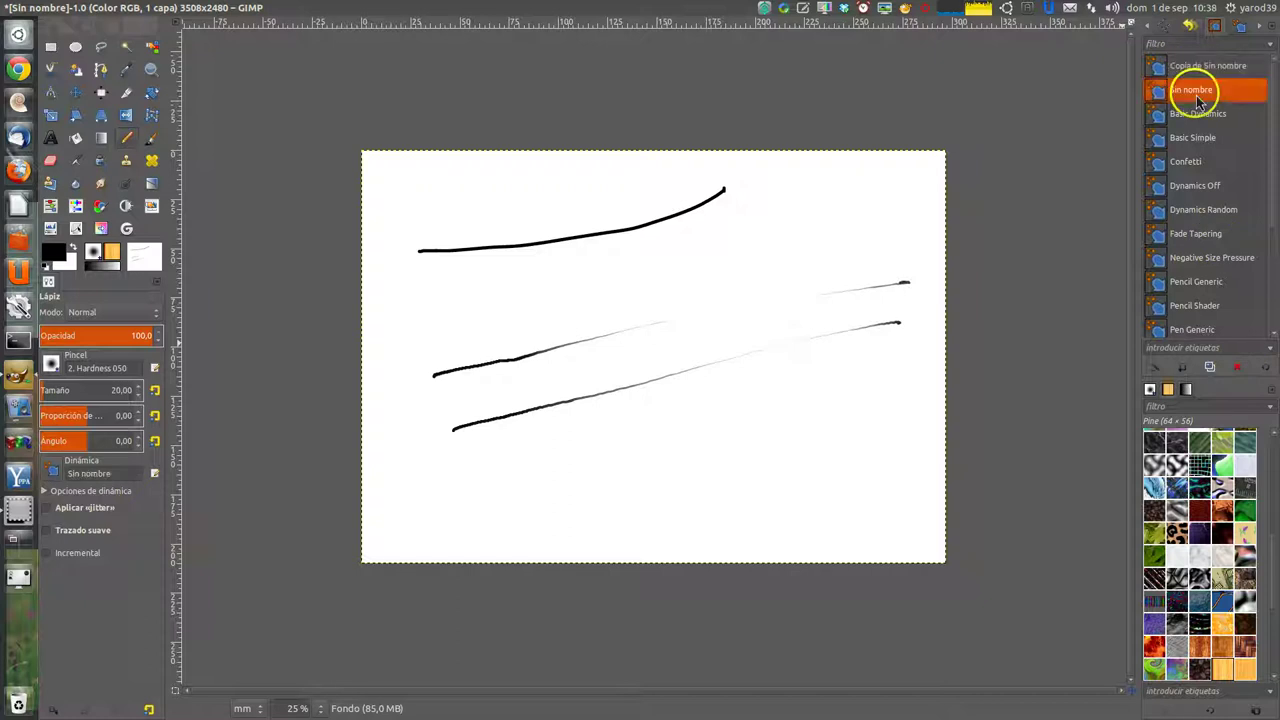
click(1238, 370)
click(742, 420)
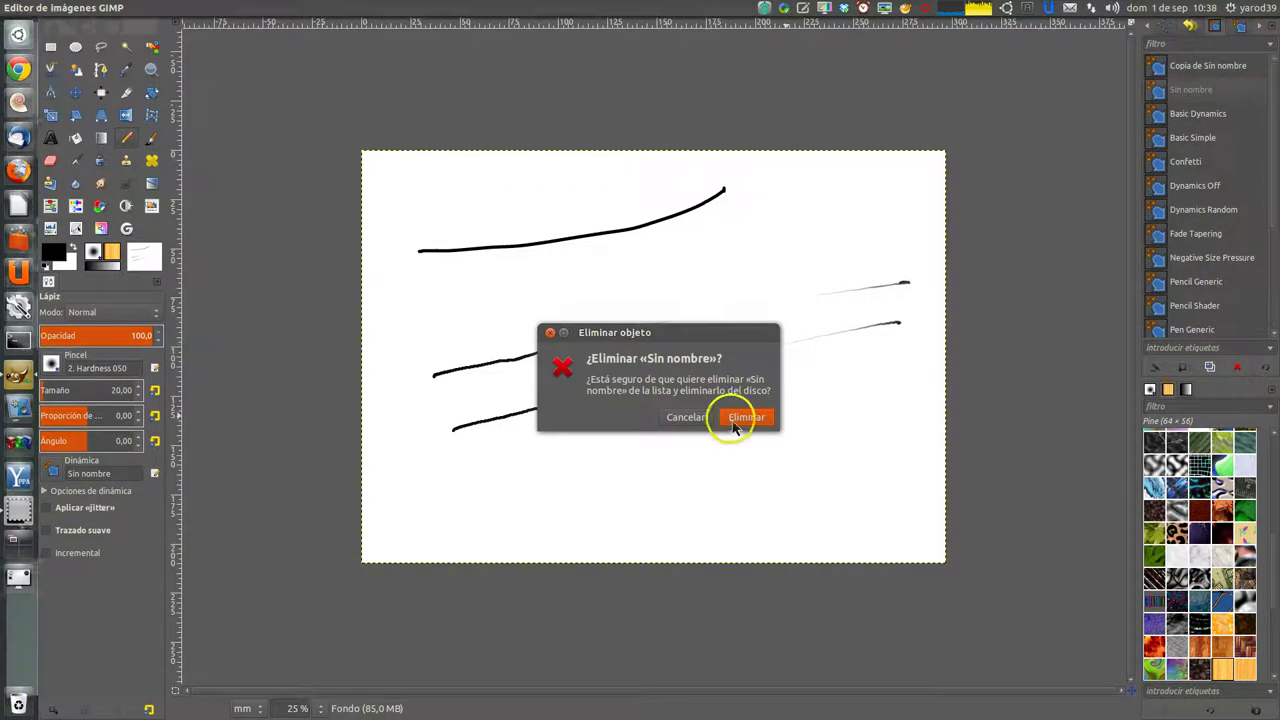
click(746, 420)
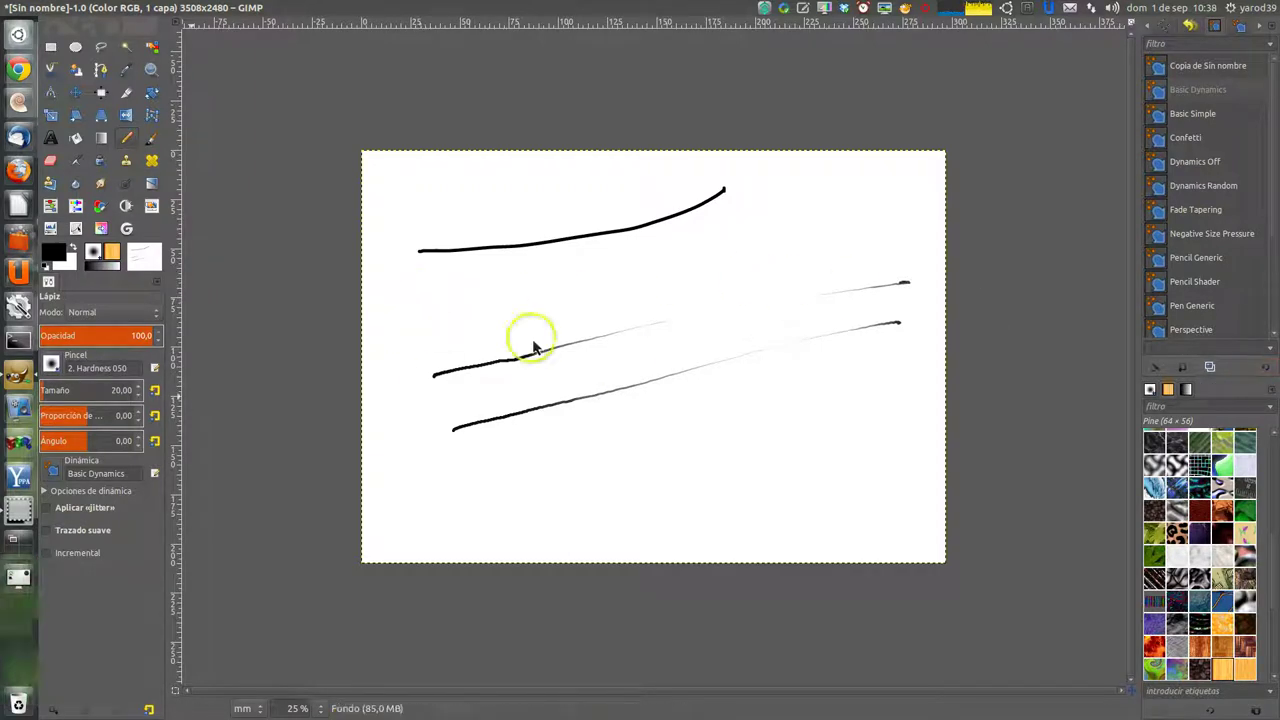
click(640, 355)
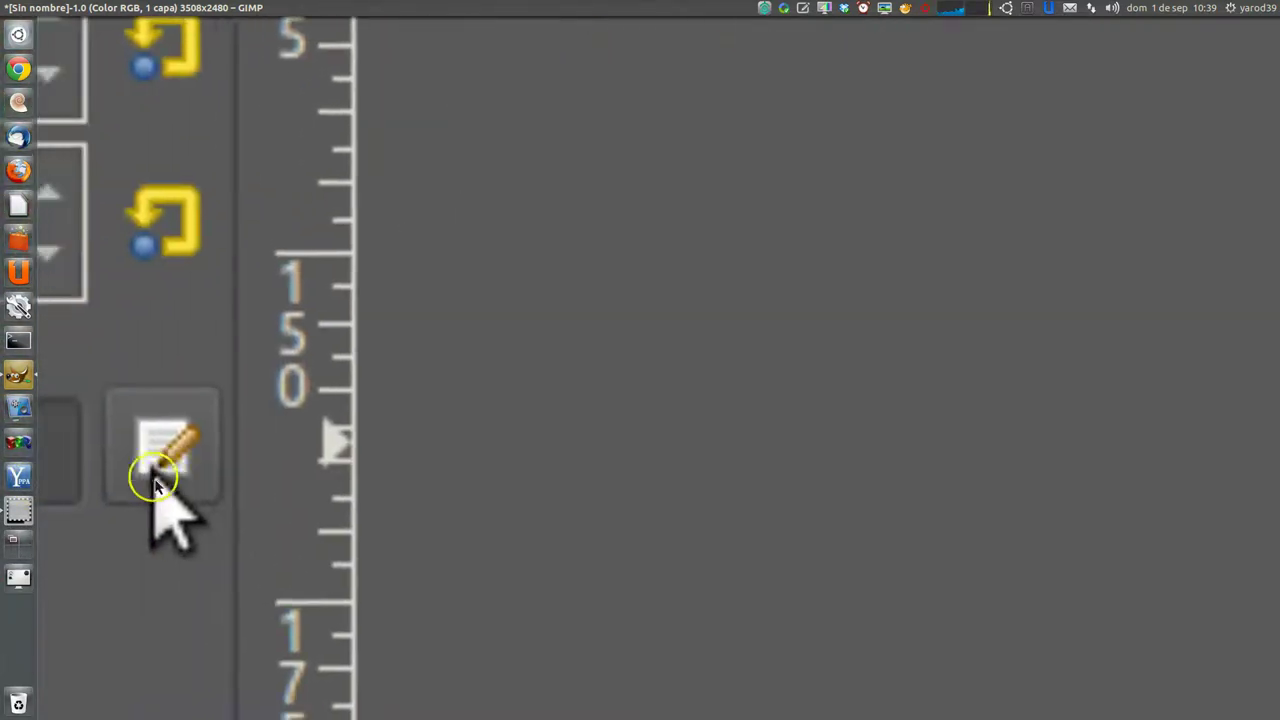
Open the Paint Dynamics editor for the Pencil's active dynamics to show its mapping matrix
drag(157, 485, 415, 478)
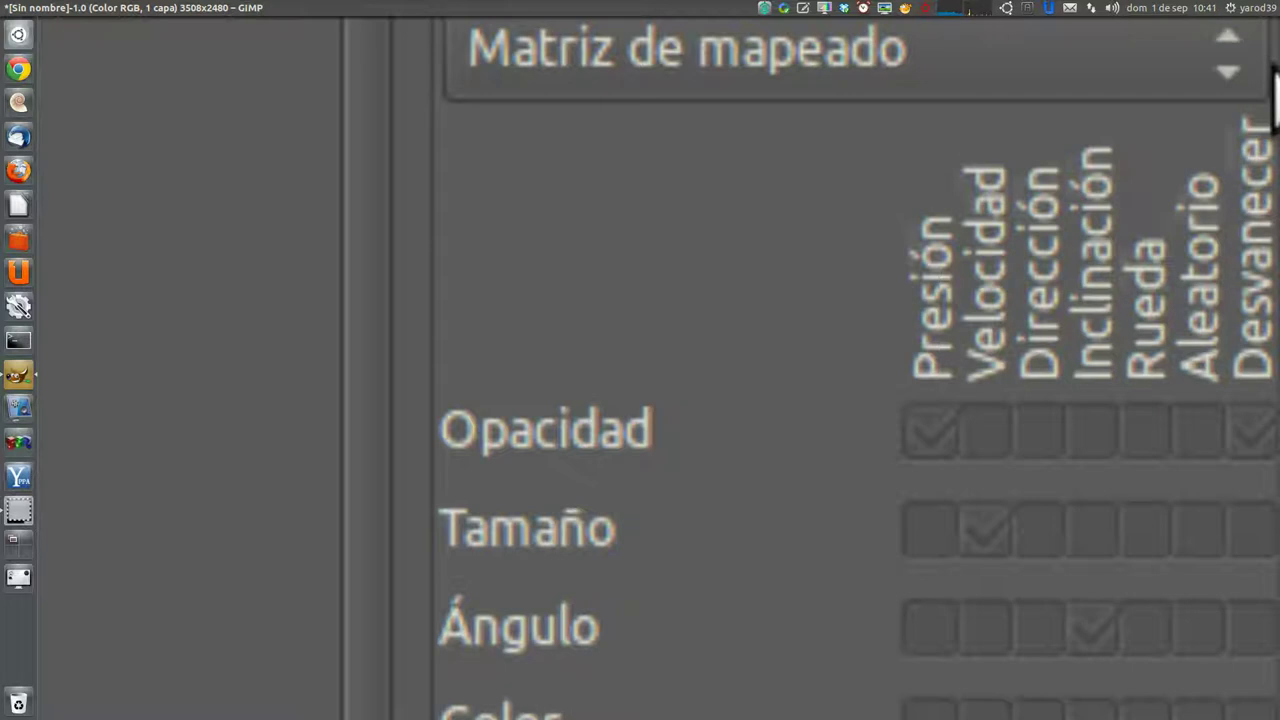
scroll(1275, 75, down, 1)
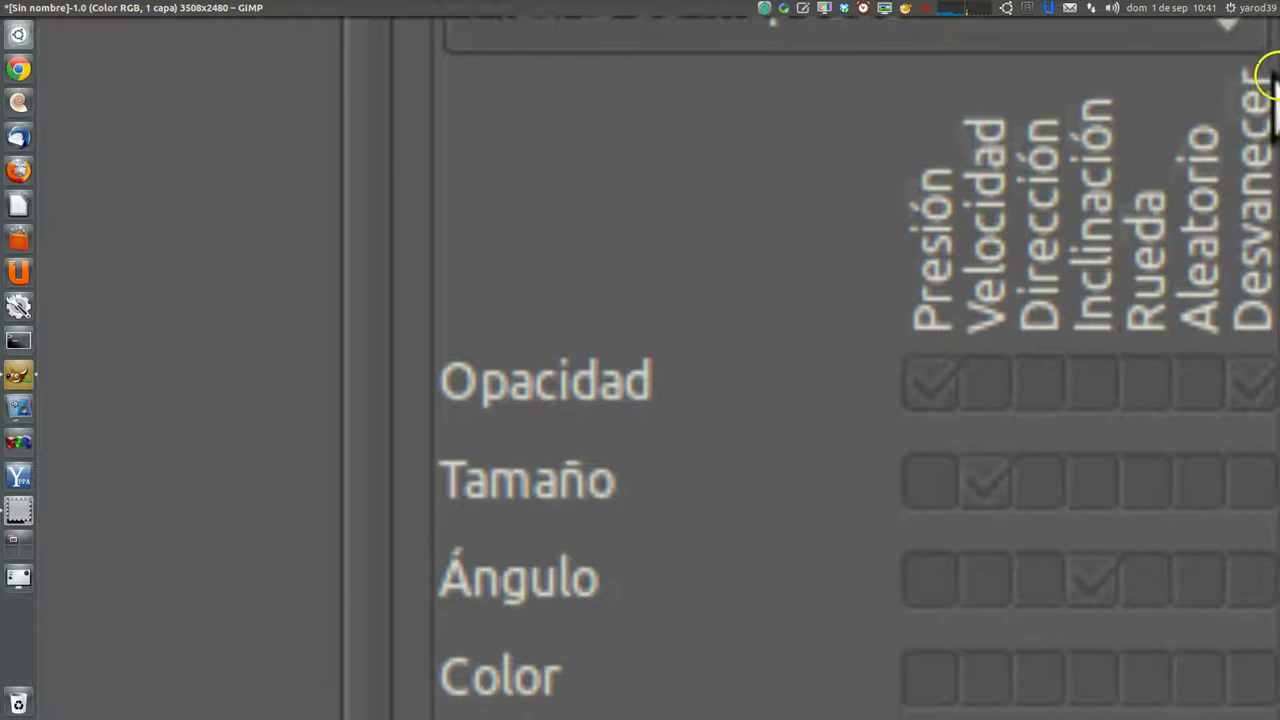
drag(1274, 75, 1274, 88)
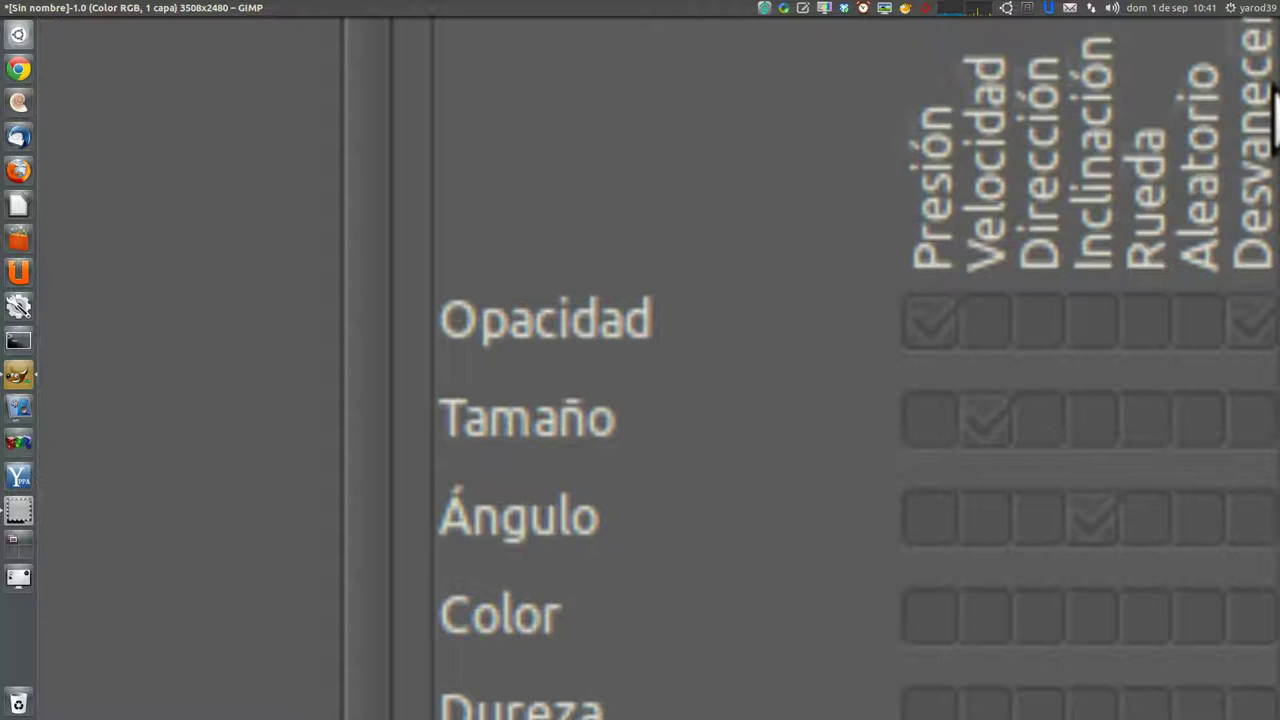
scroll(1275, 110, up, 2)
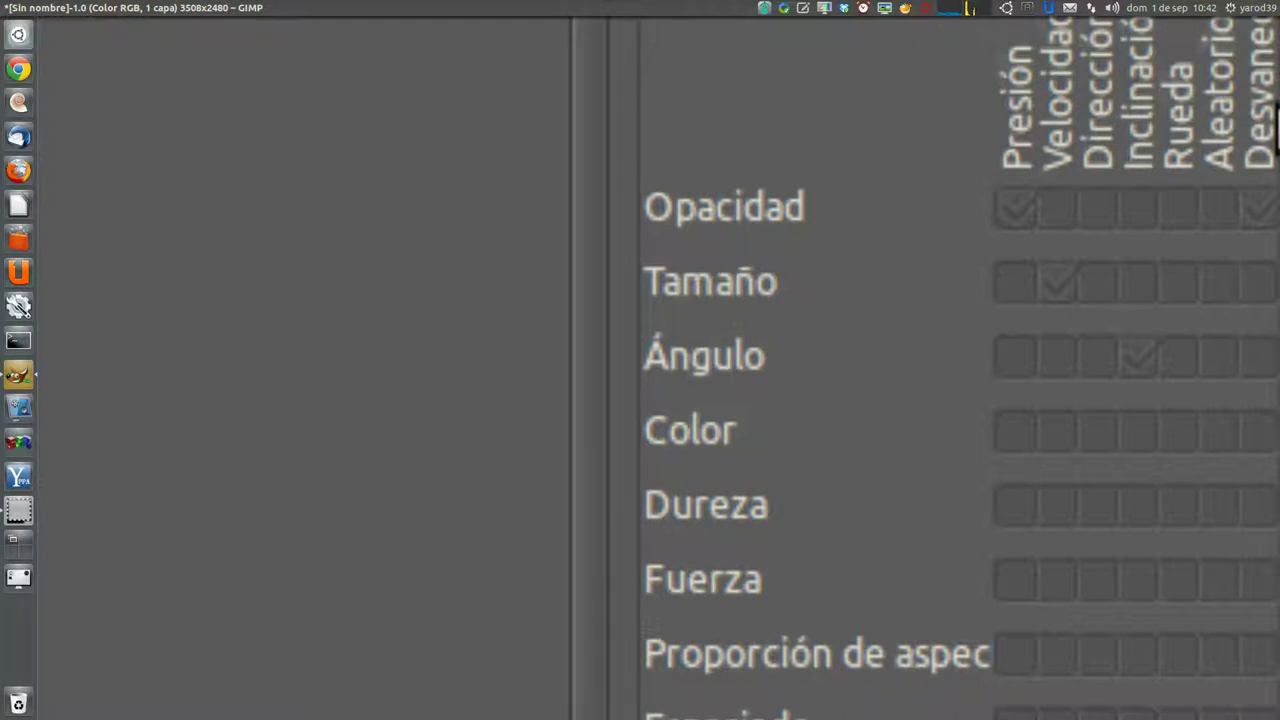
click(1255, 120)
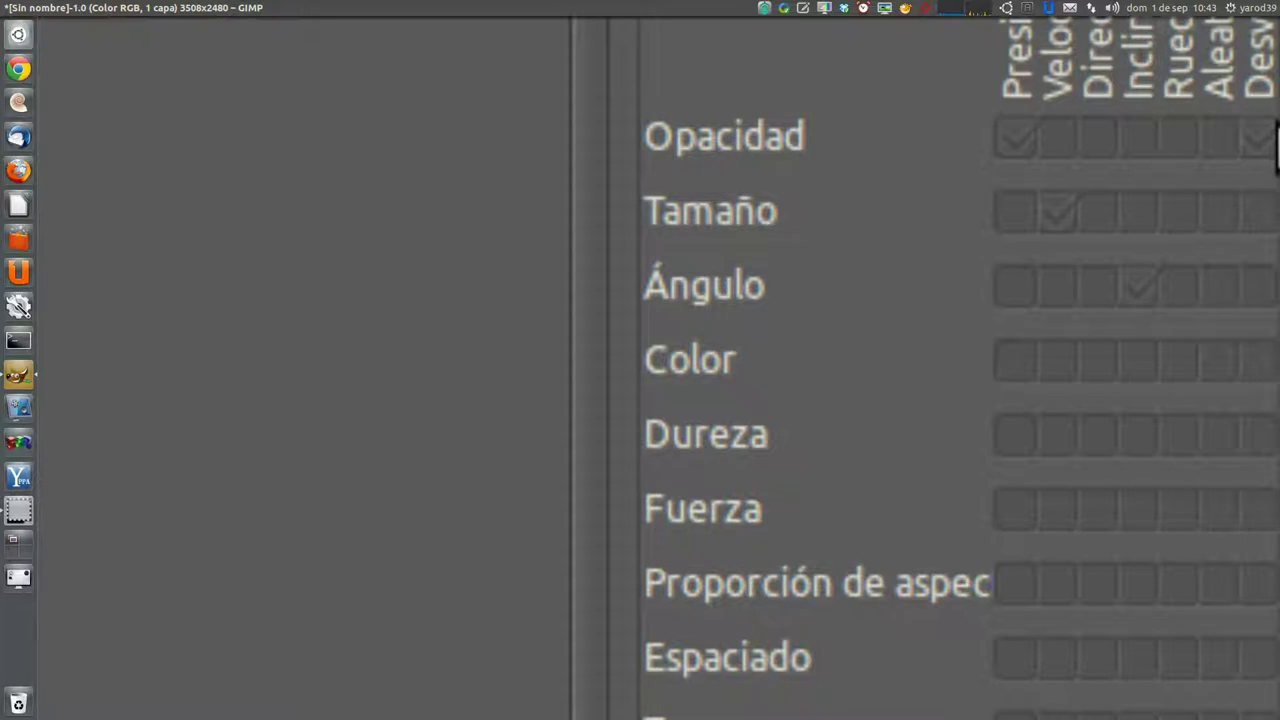
drag(1276, 145, 1276, 100)
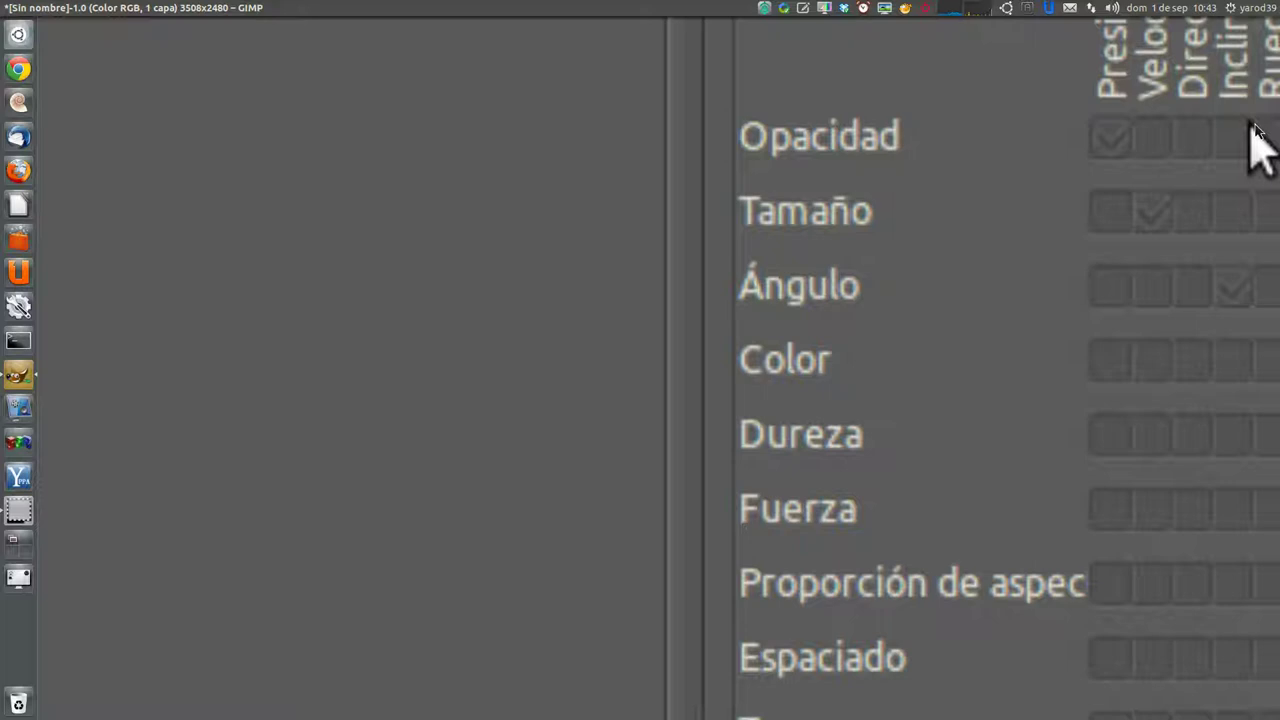
Add a second input mapping to Opacidad in the dynamics mapping matrix
click(1255, 133)
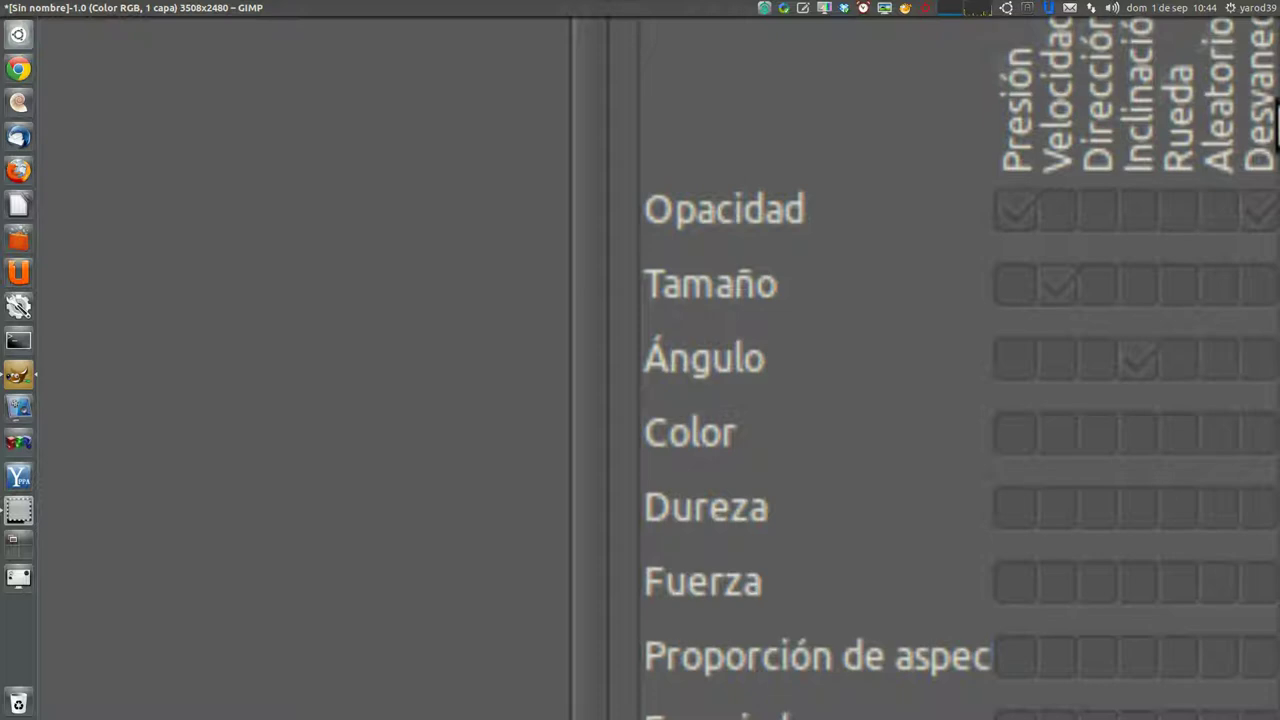
Scroll down the canvas and dab a single pencil test mark on it
scroll(1276, 120, down, 1)
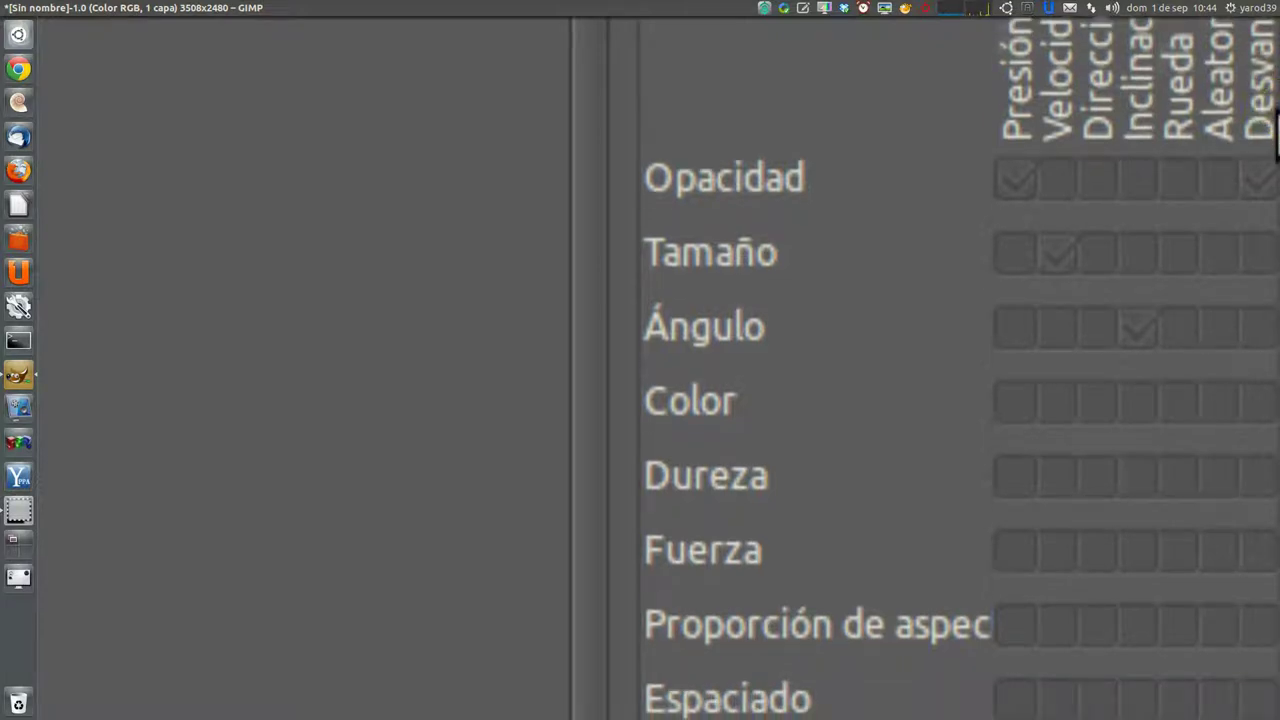
scroll(1272, 125, down, 1)
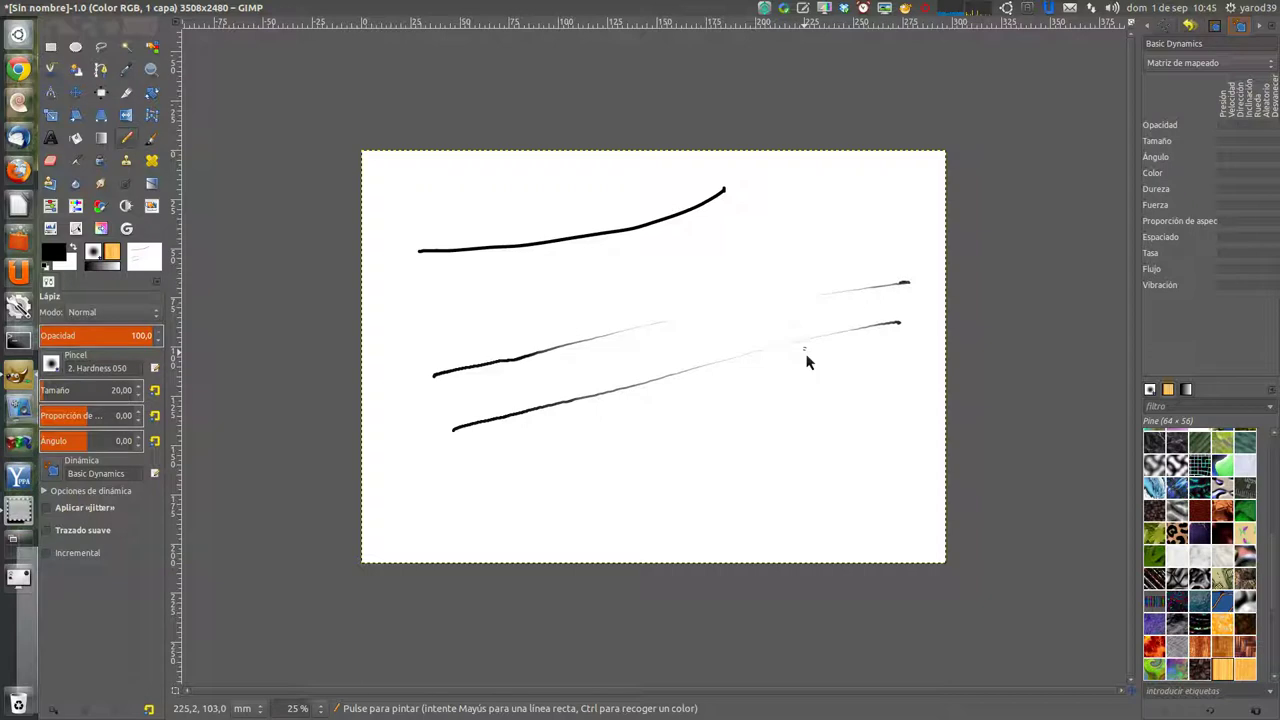
click(810, 350)
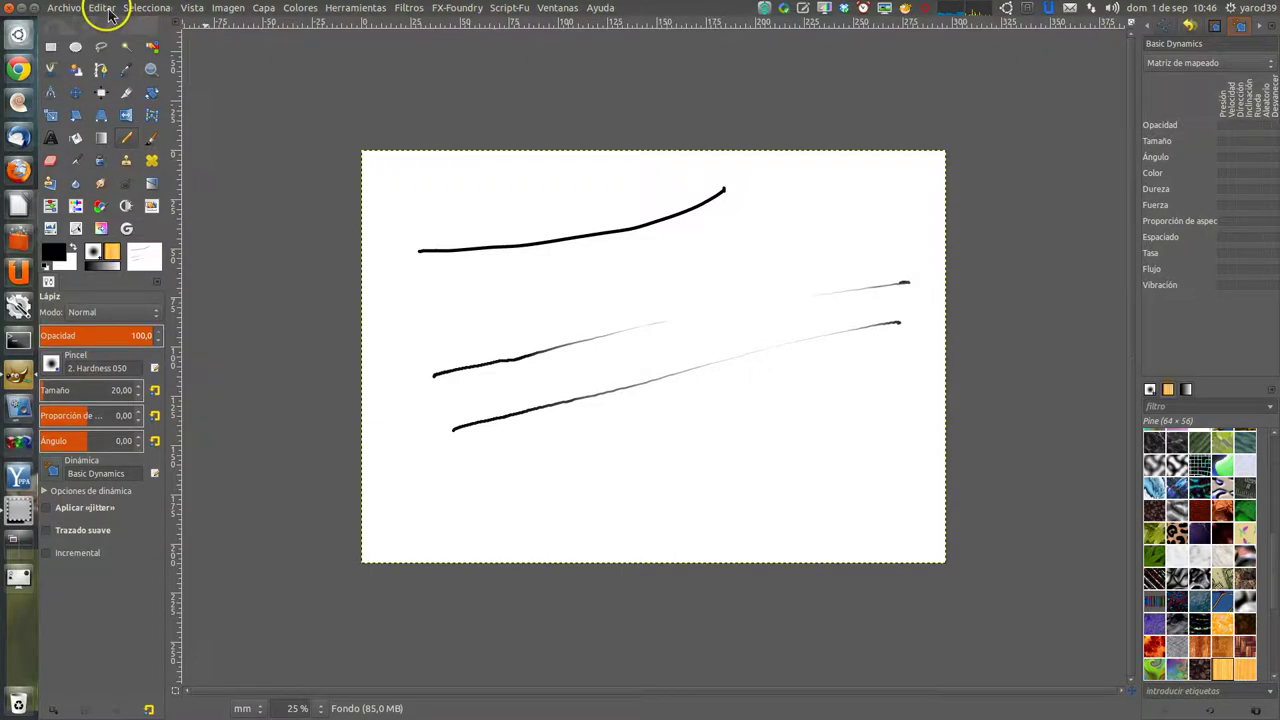
Clear all test strokes from the canvas and show the Paint Dynamics list in the dock
click(108, 14)
click(110, 28)
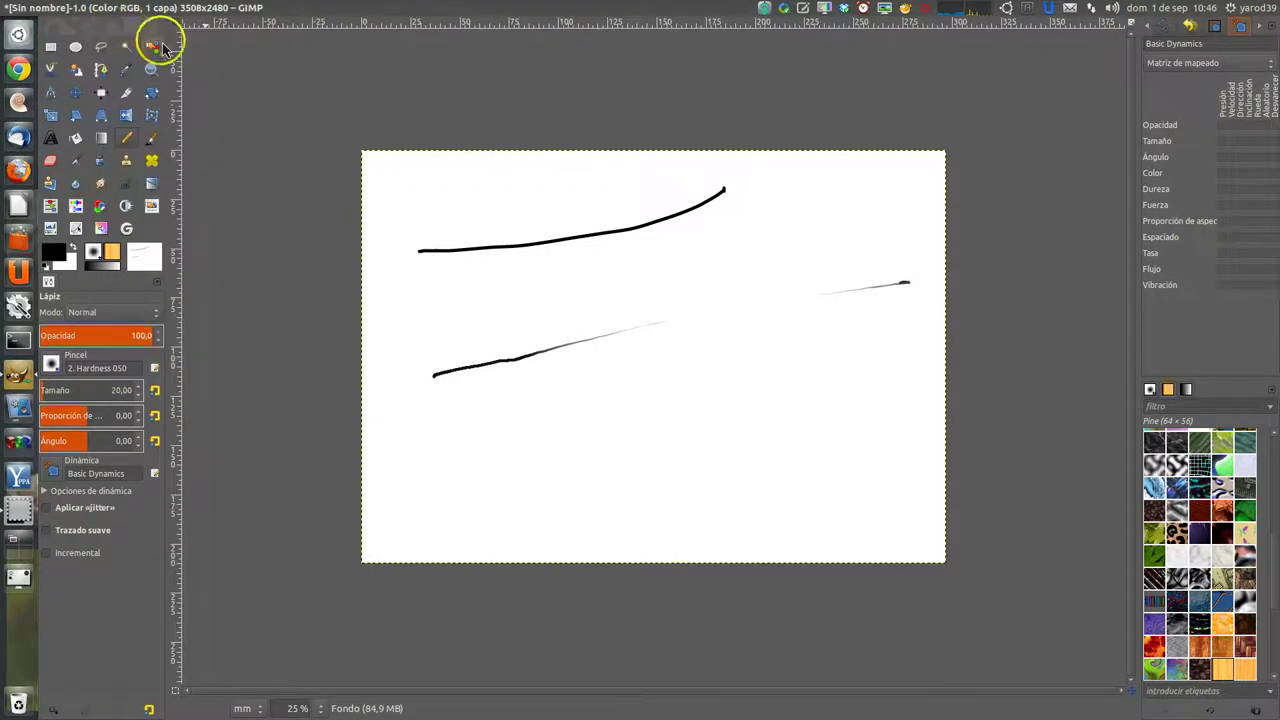
click(104, 9)
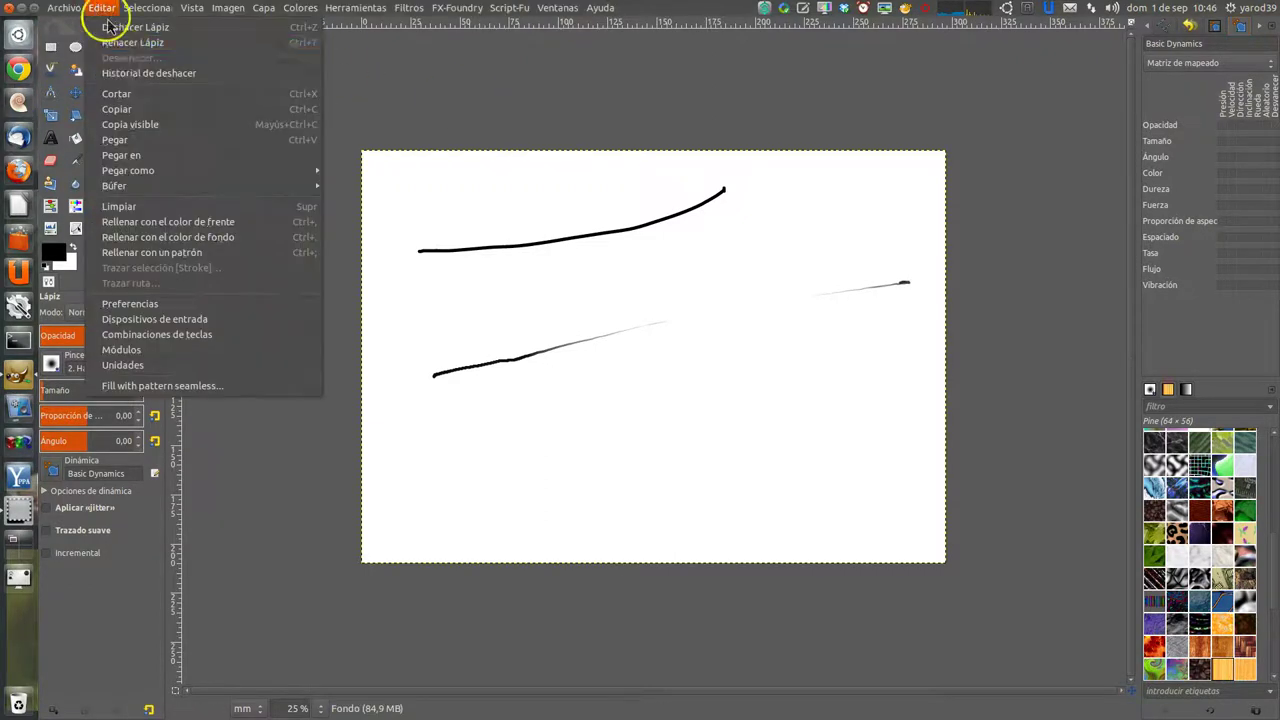
click(133, 214)
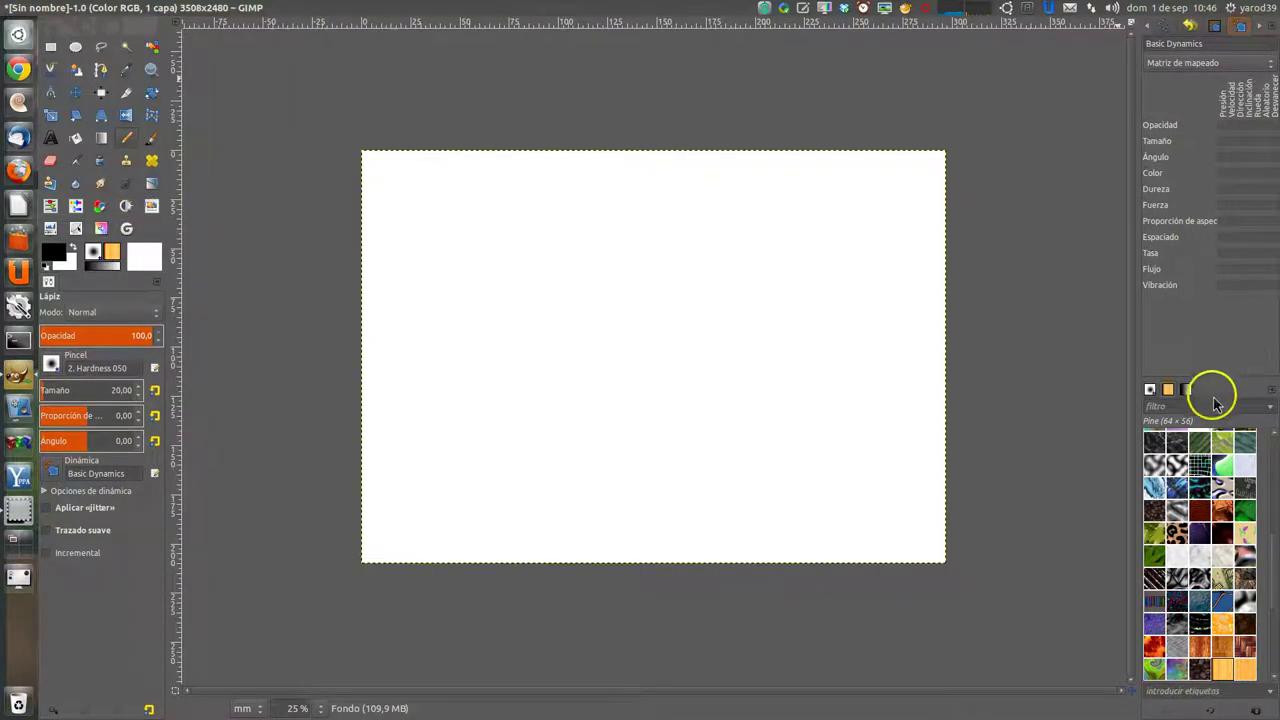
click(1214, 24)
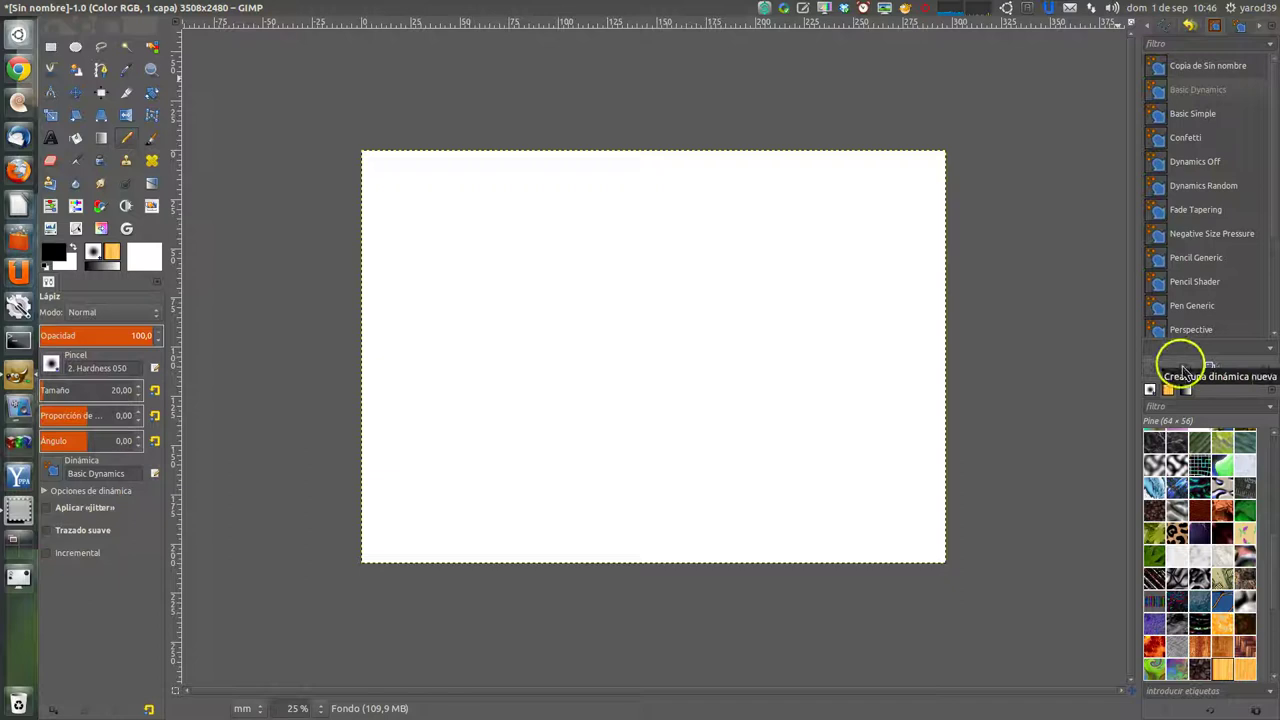
Create a new 'Sin nombre' dynamics and tie Color to Presión in its matrix
click(1182, 368)
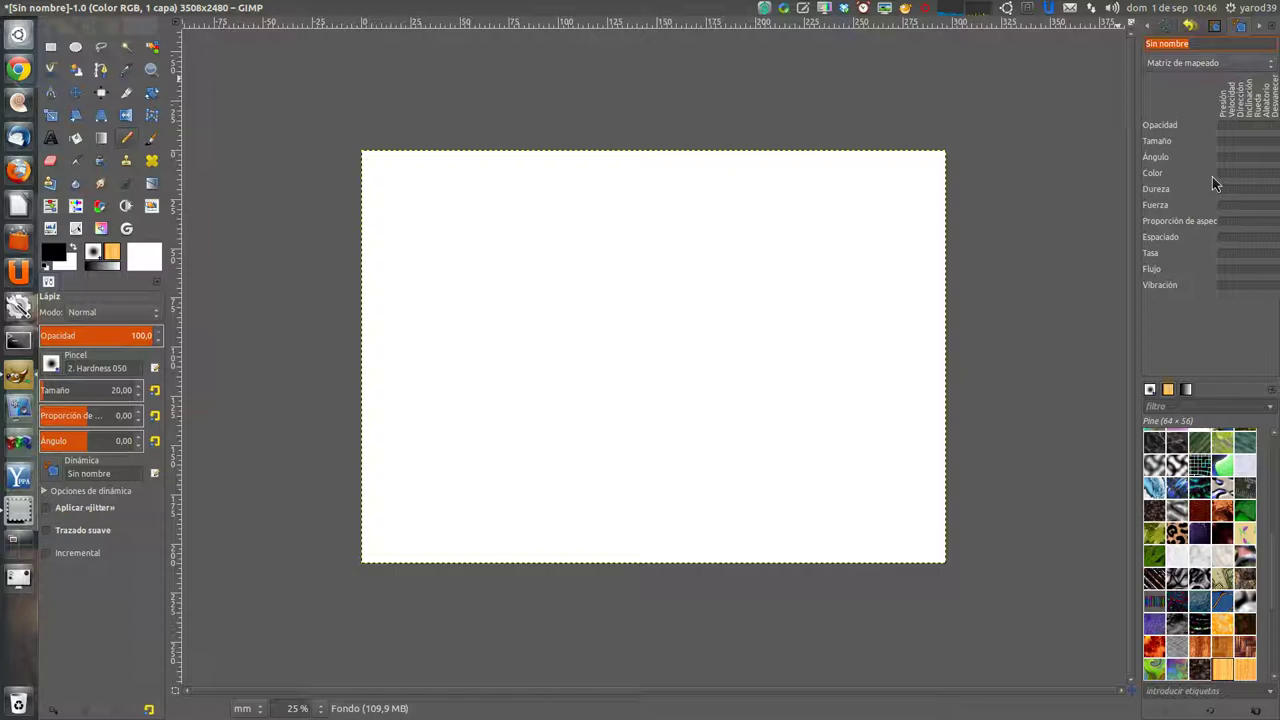
click(1214, 177)
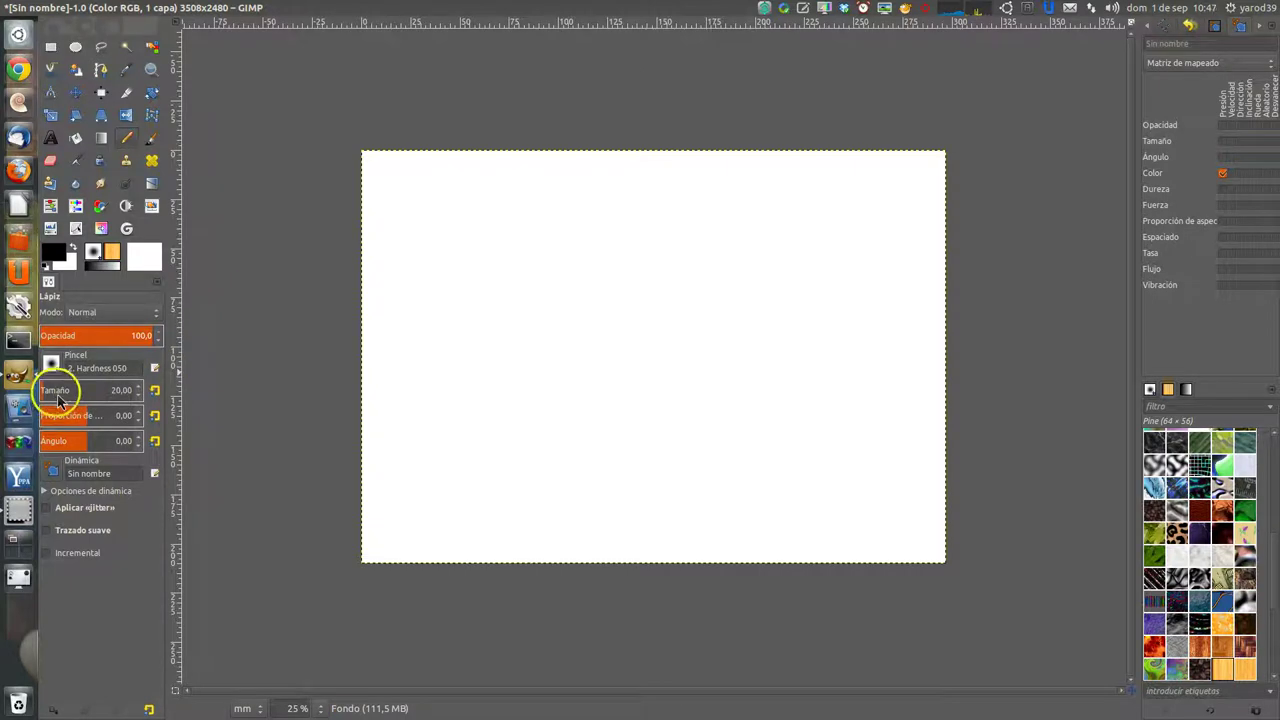
Raise the Pencil Size slider from 20,00 to 277,32
drag(55, 401, 56, 405)
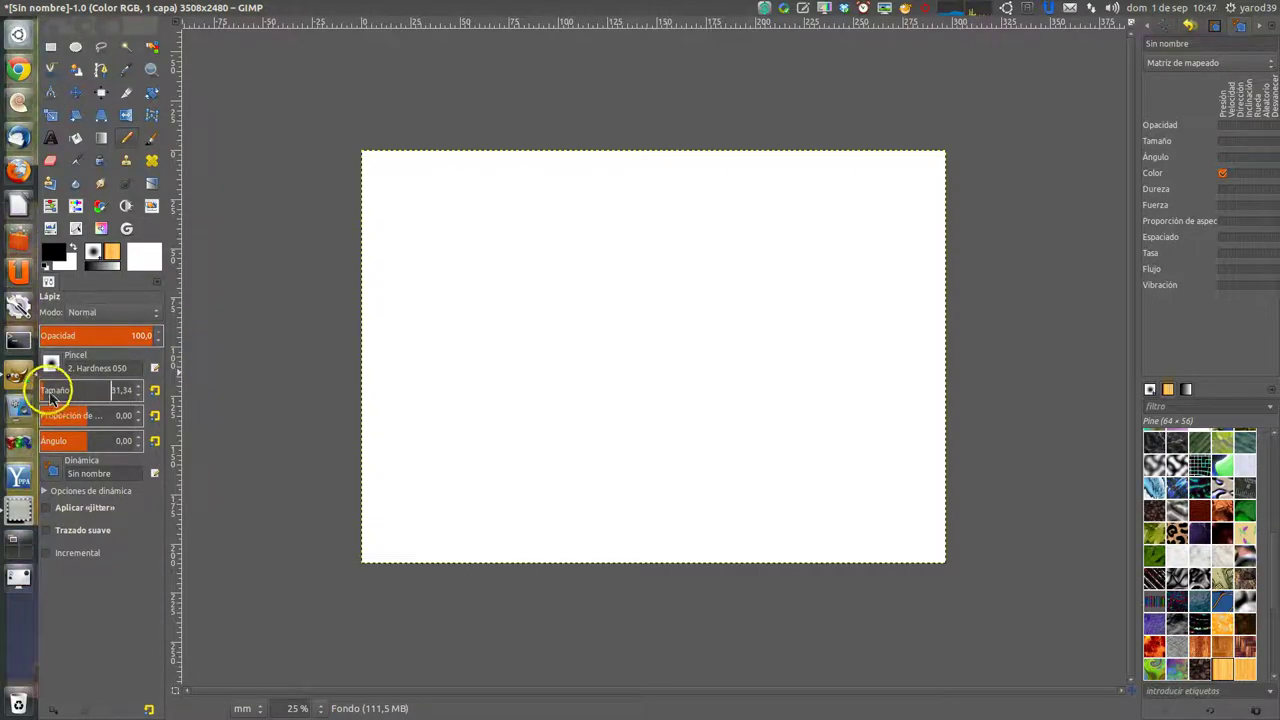
click(53, 399)
drag(53, 399, 87, 393)
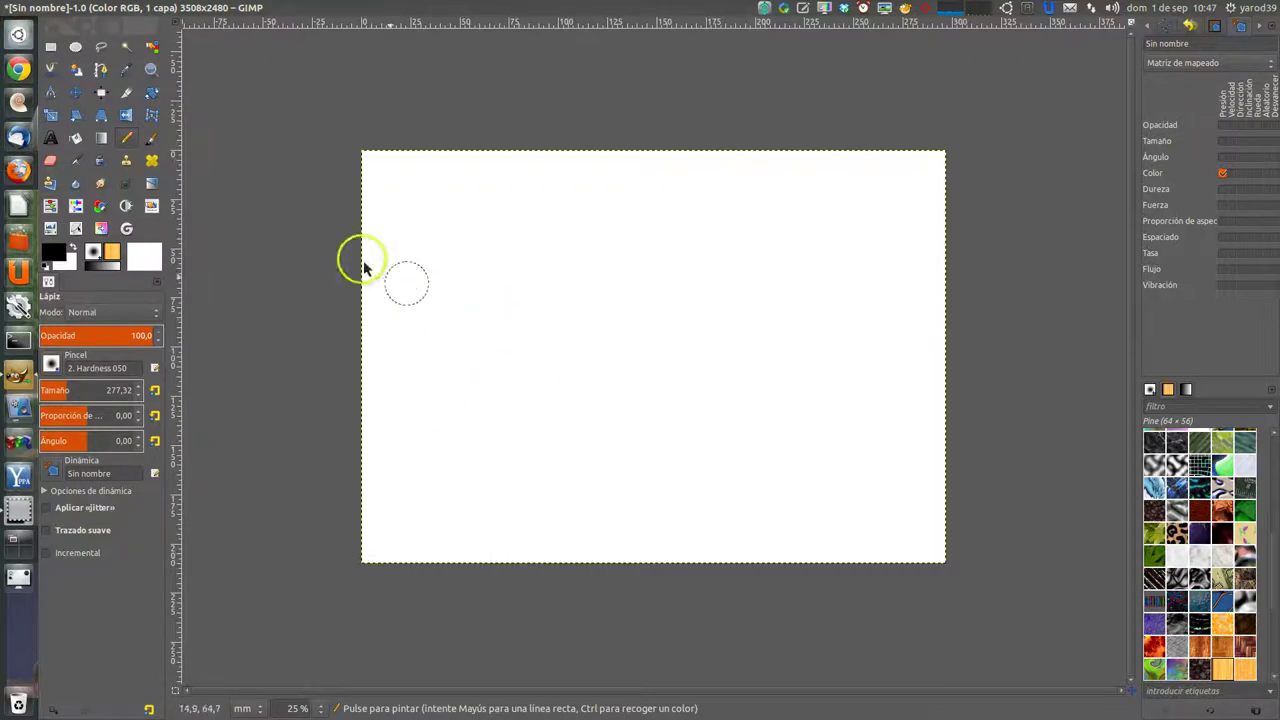
Switch to the Paintbrush and test a stroke and a dab on the canvas
click(151, 138)
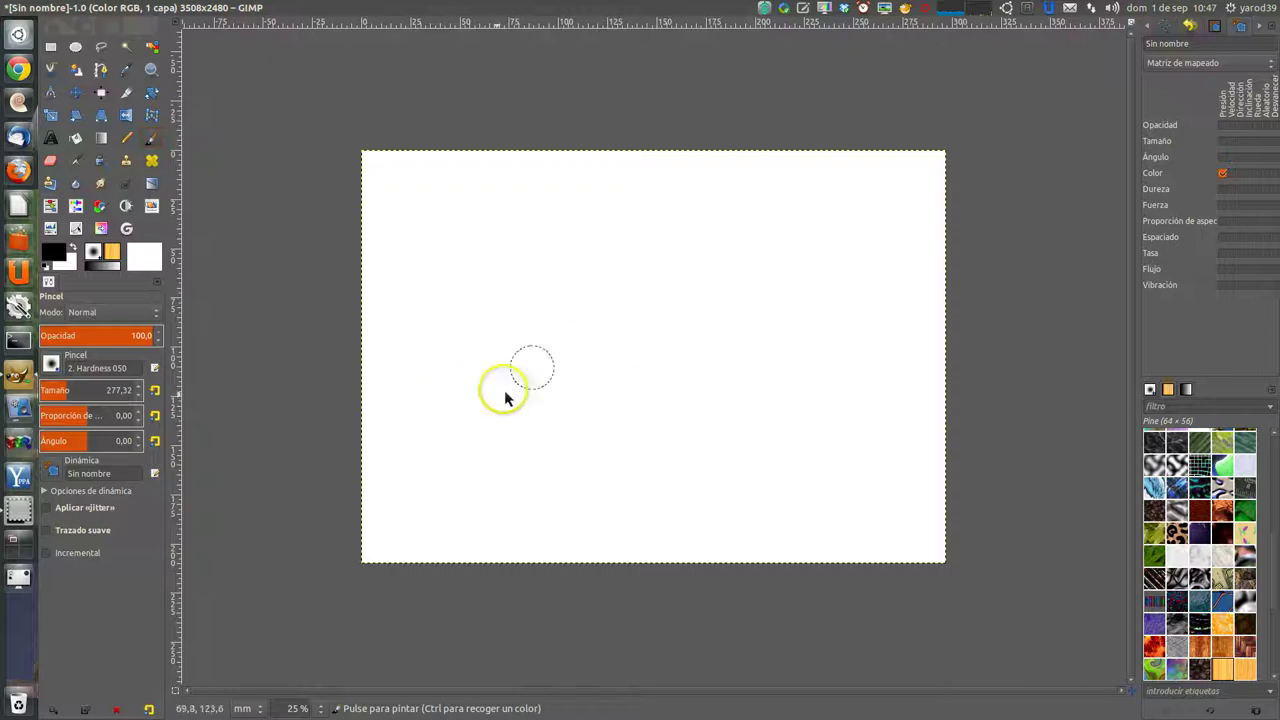
drag(750, 318, 617, 331)
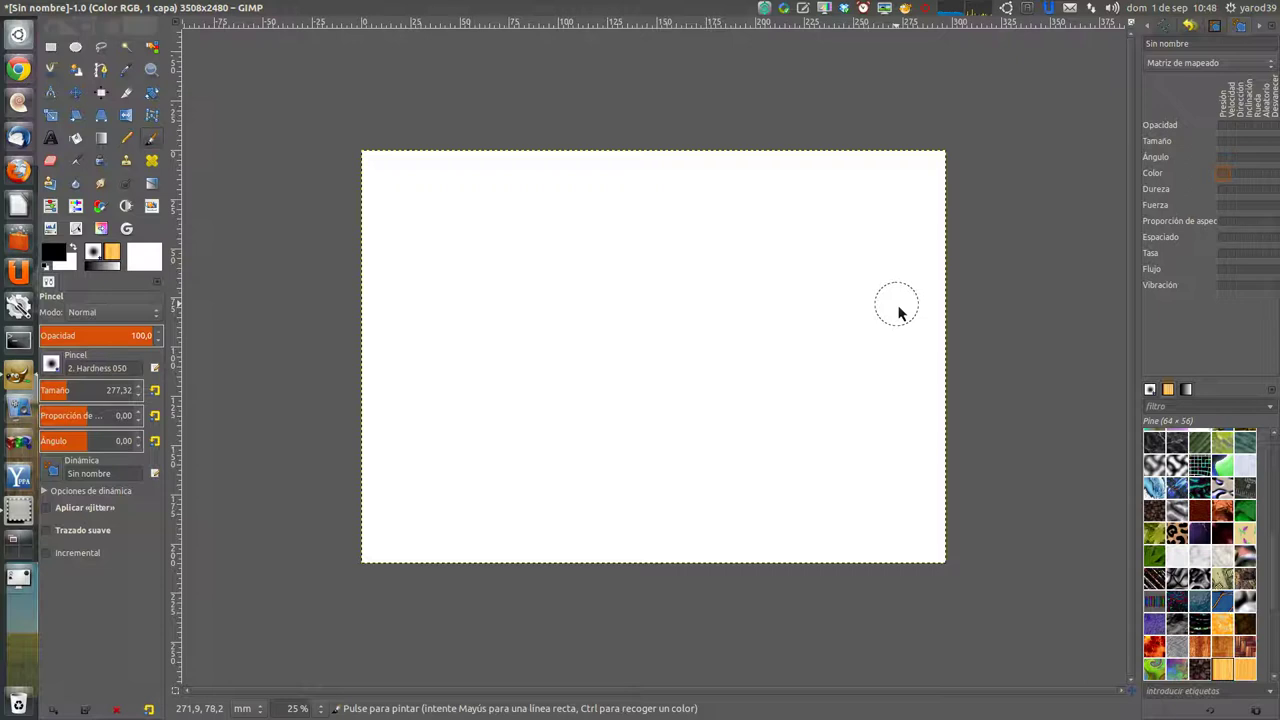
click(914, 313)
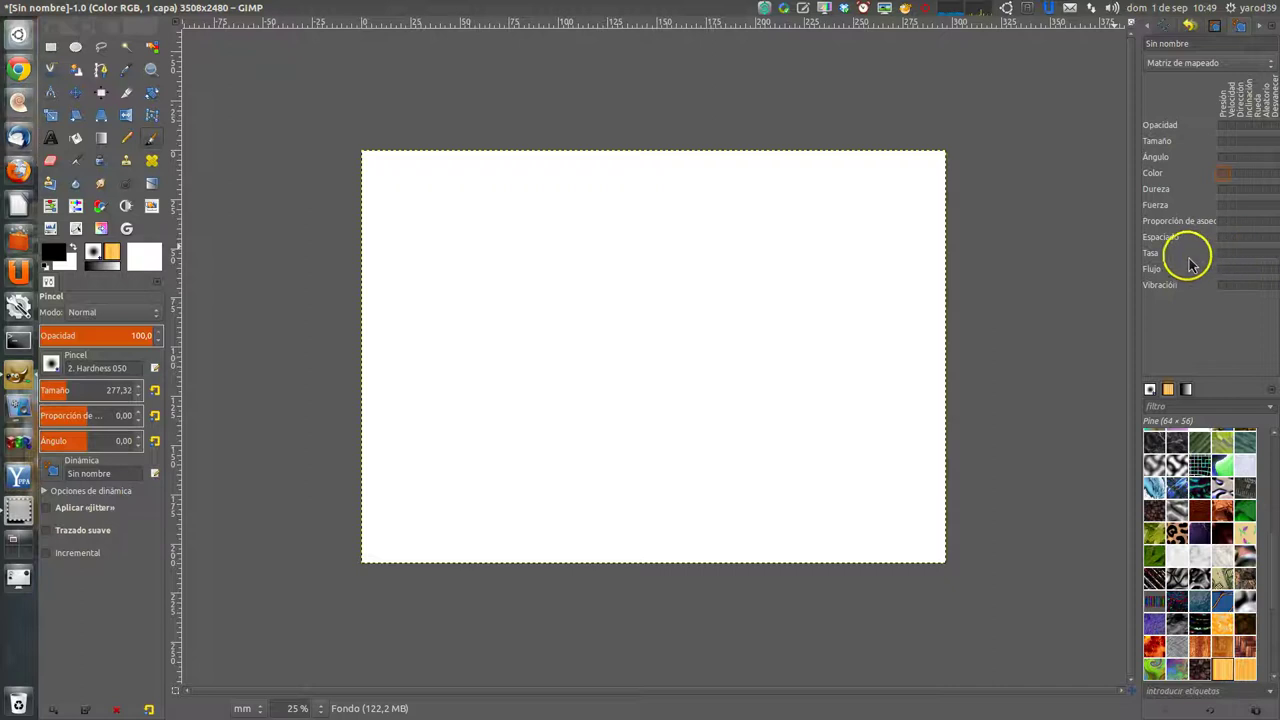
Tick an Aspect Ratio cell in the 'Sin nombre' dynamics matrix
click(1225, 221)
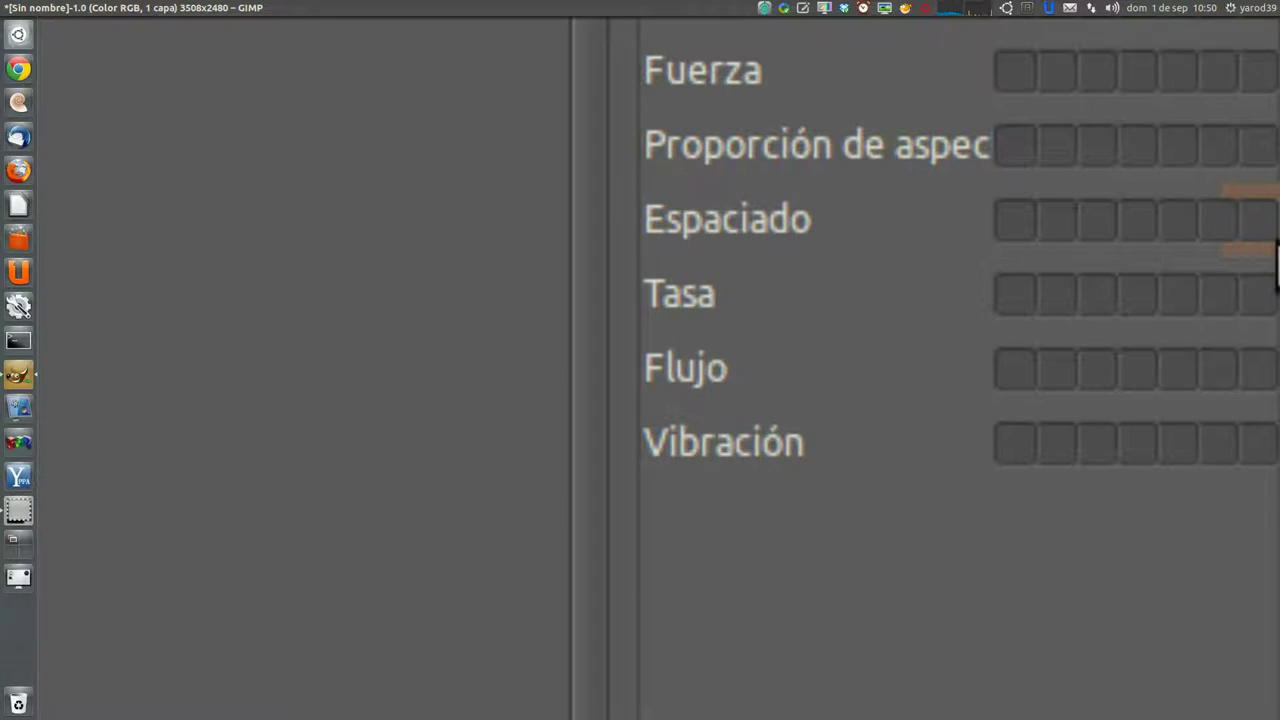
Scroll the view, then open the Herramientas menu of tool categories
scroll(1270, 245, up, 1)
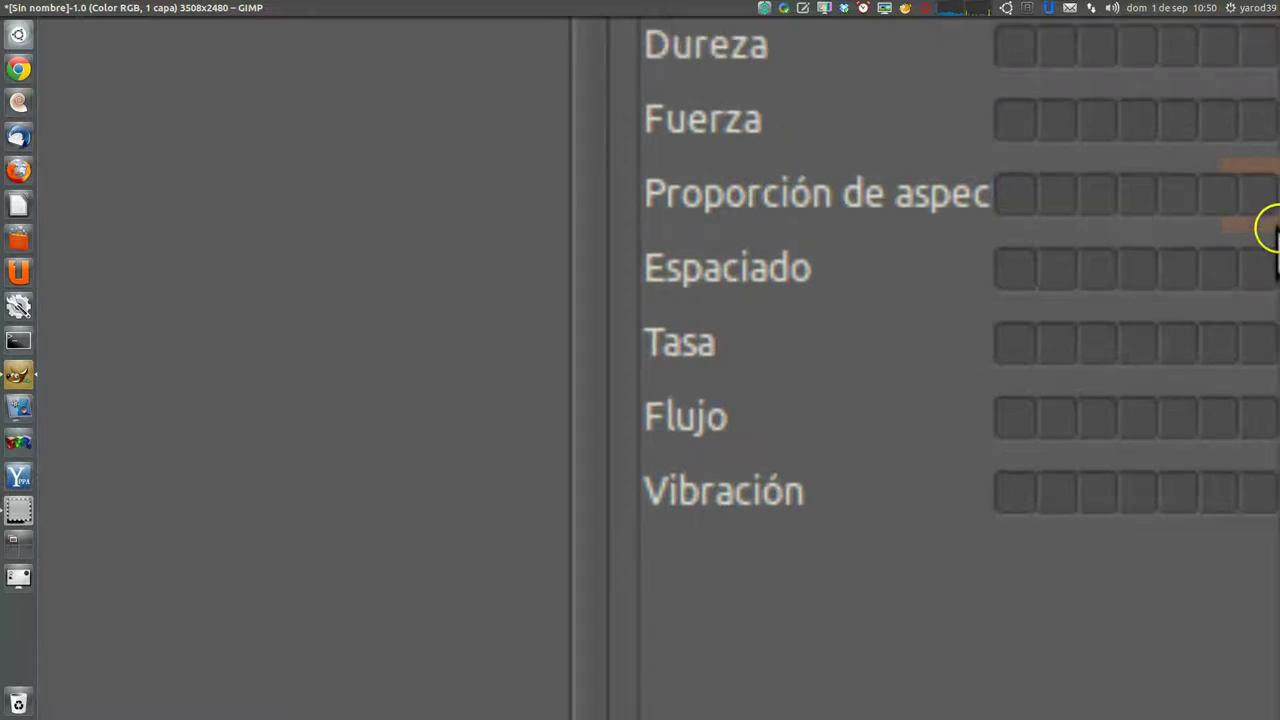
scroll(1270, 240, down, 1)
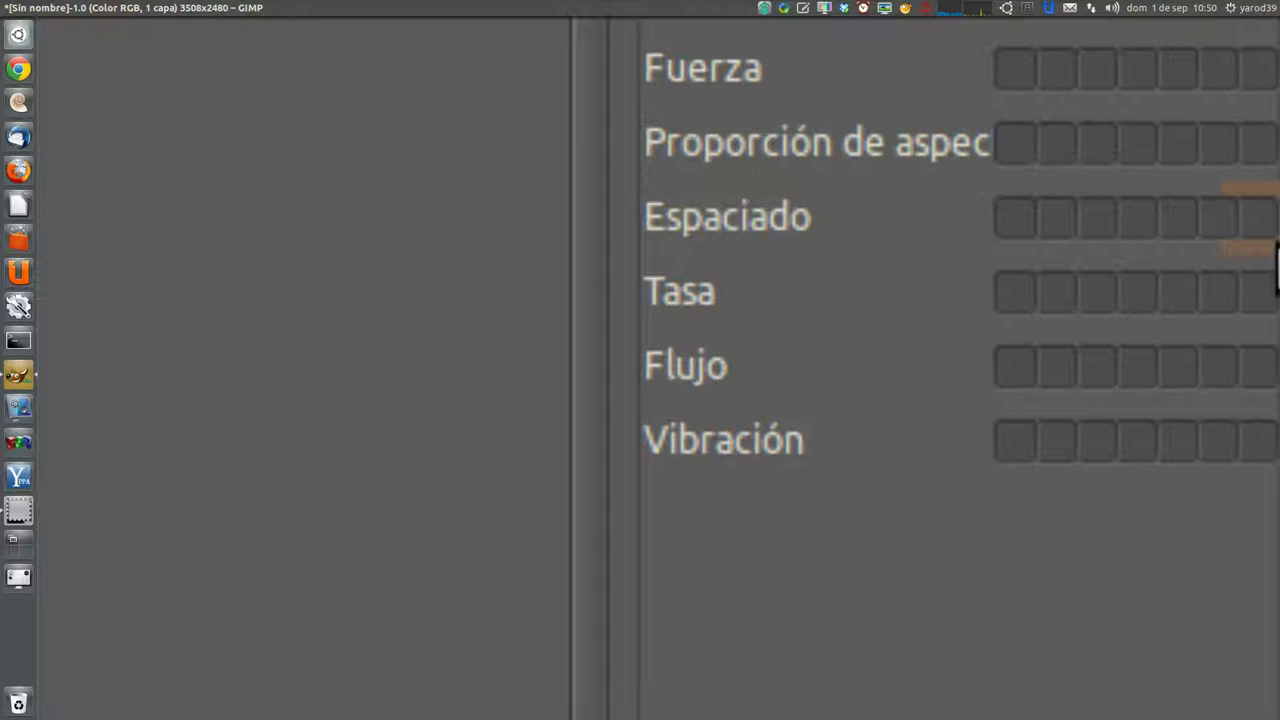
scroll(1268, 255, down, 1)
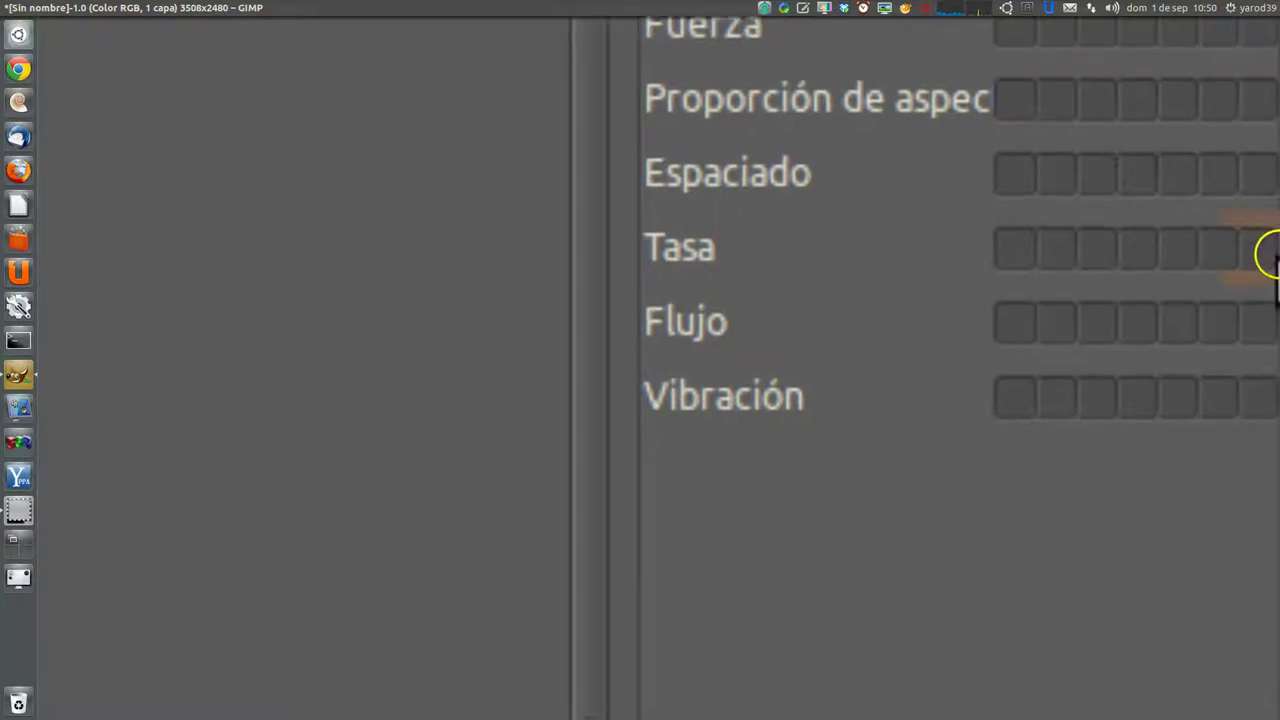
scroll(1270, 255, up, 1)
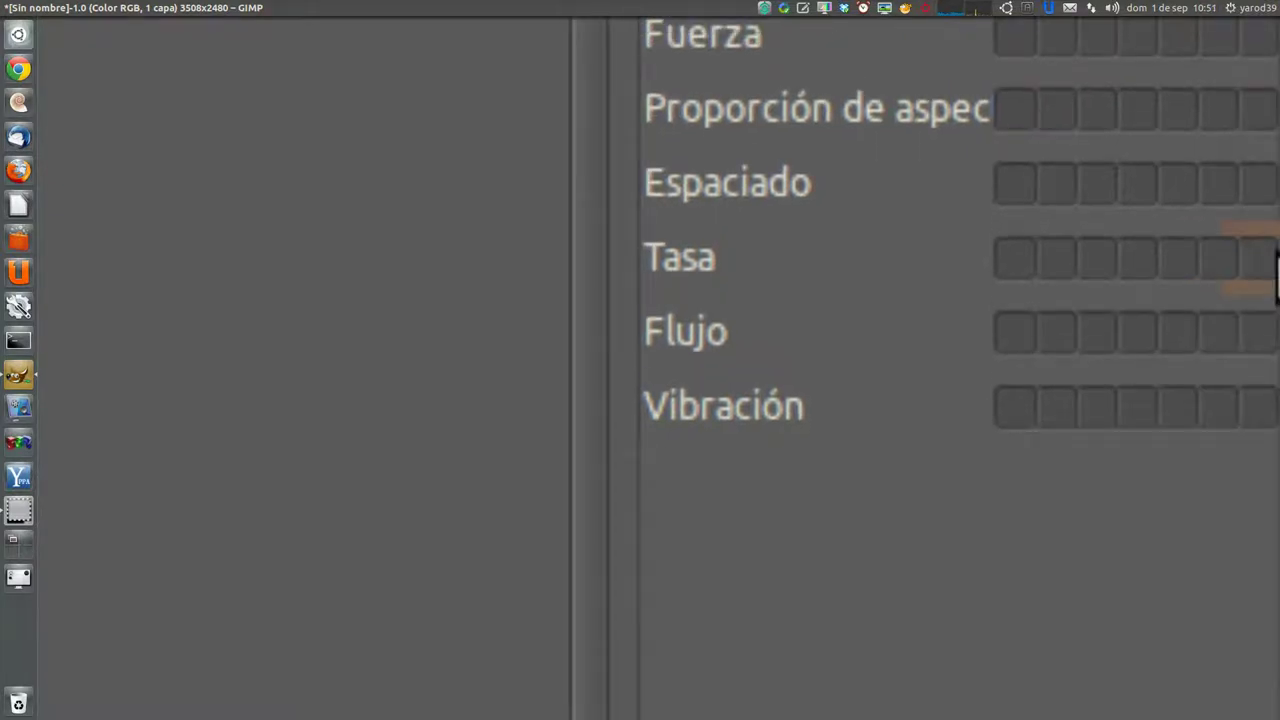
scroll(1270, 260, up, 1)
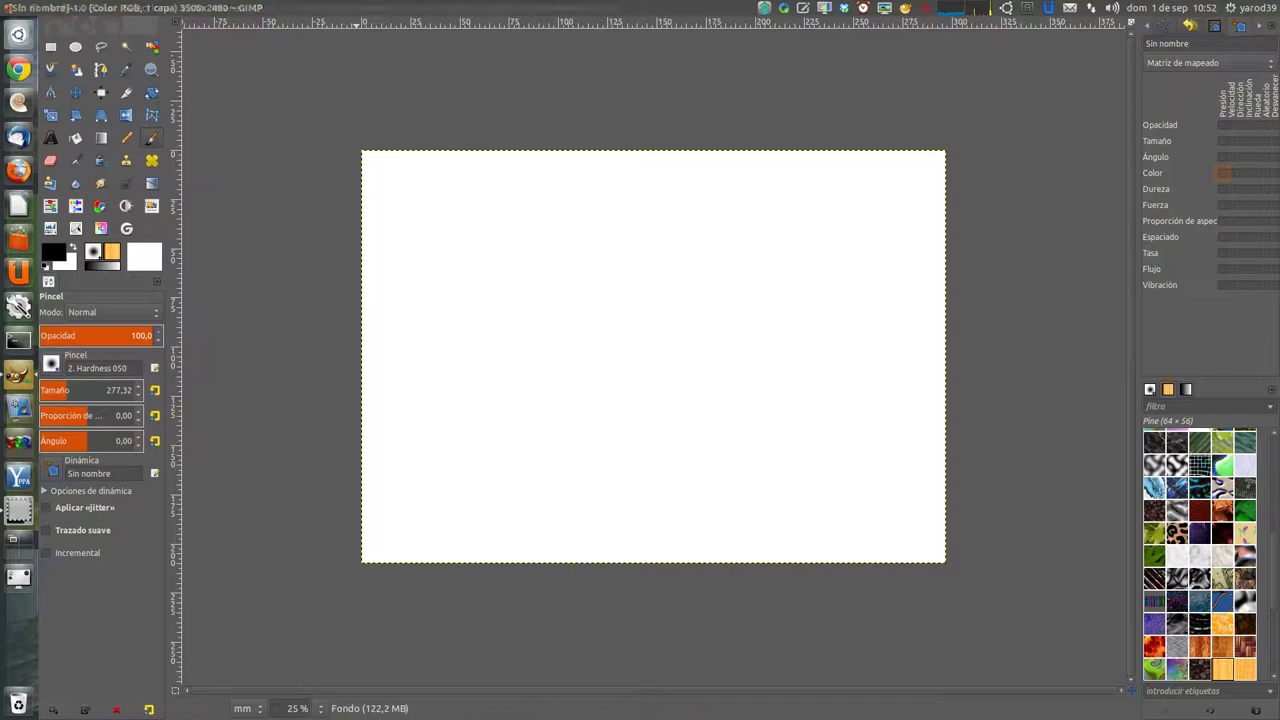
mouse_move(300, 8)
click(341, 10)
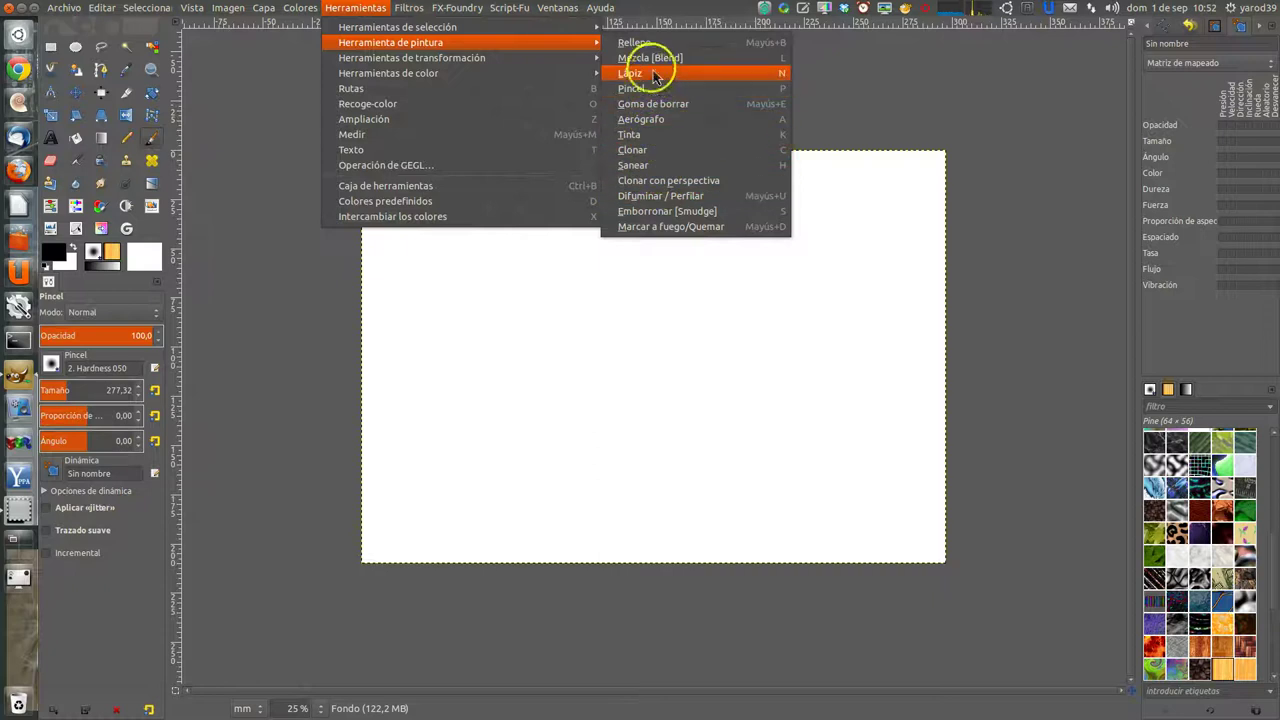
mouse_move(412, 58)
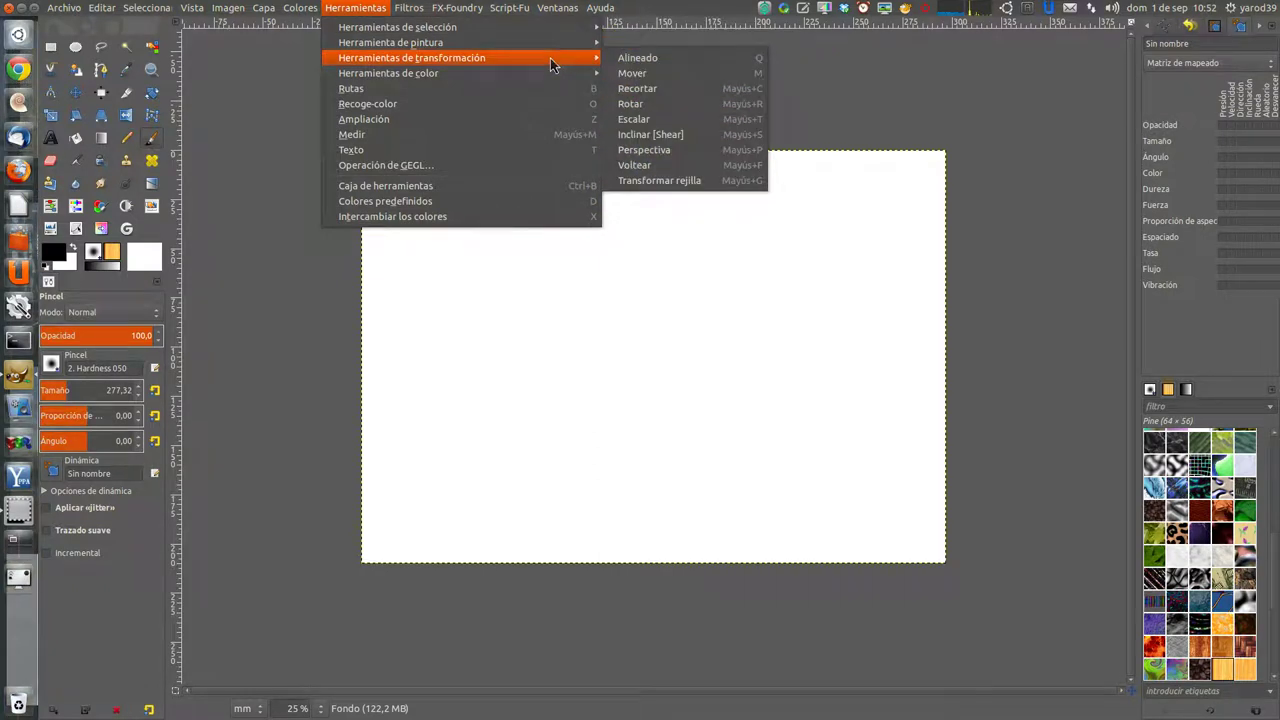
Browse the transform, selection and painting tool submenus, then open the Ayuda menu
click(550, 68)
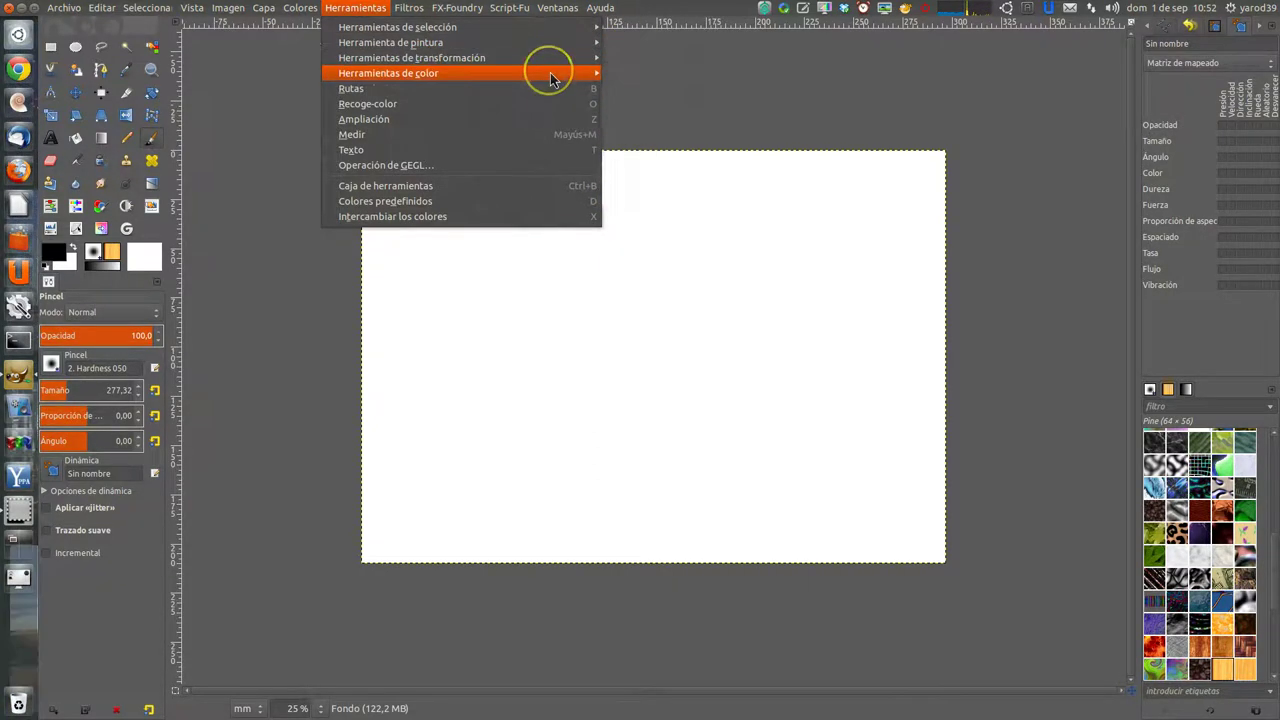
mouse_move(460, 73)
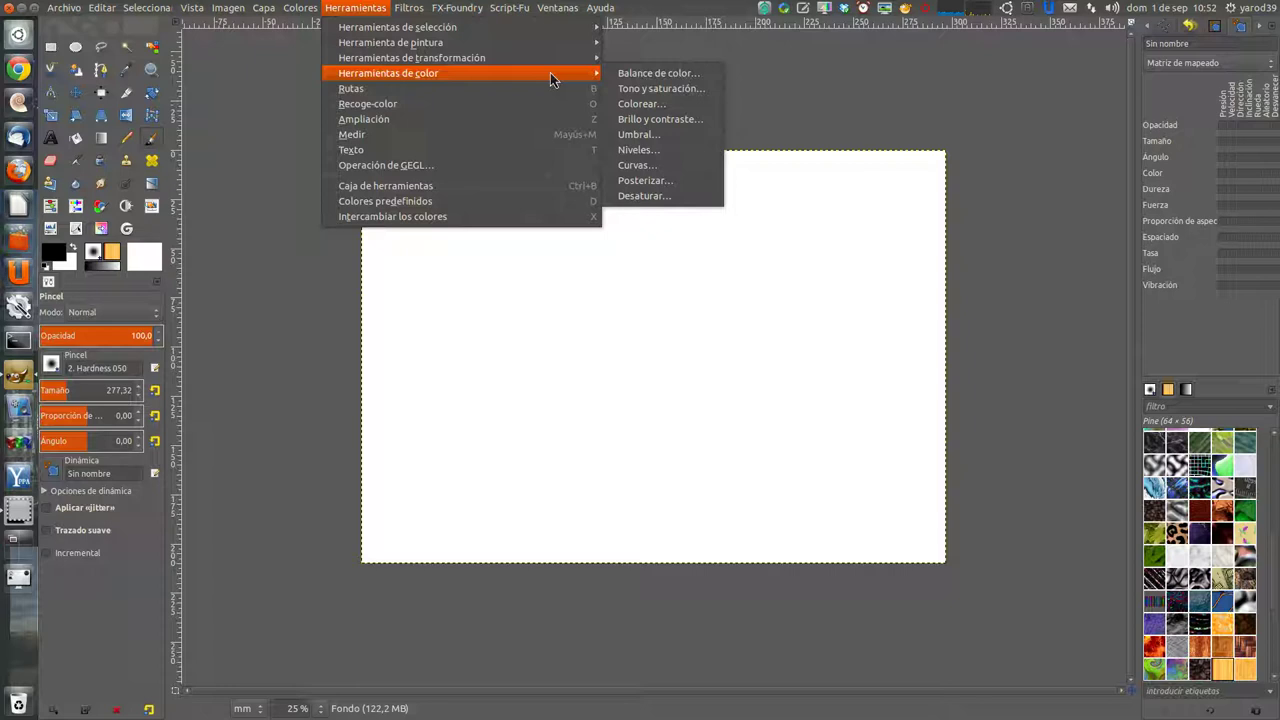
click(553, 31)
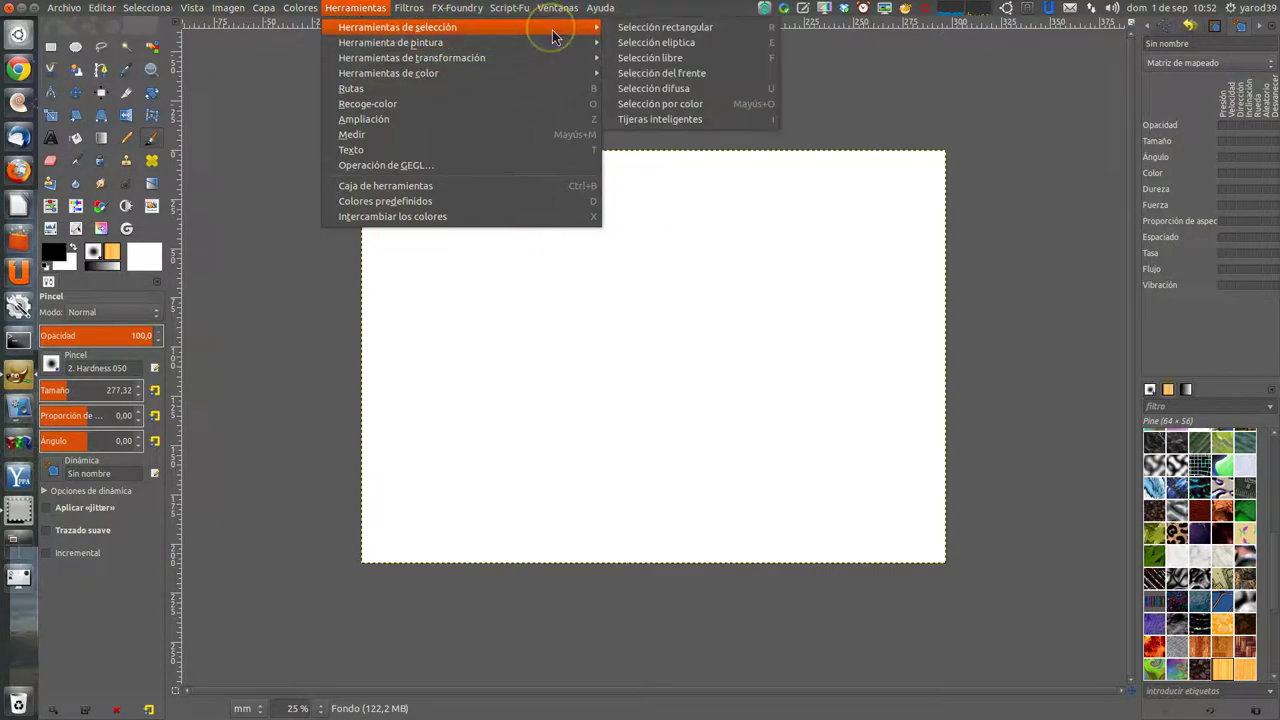
click(575, 52)
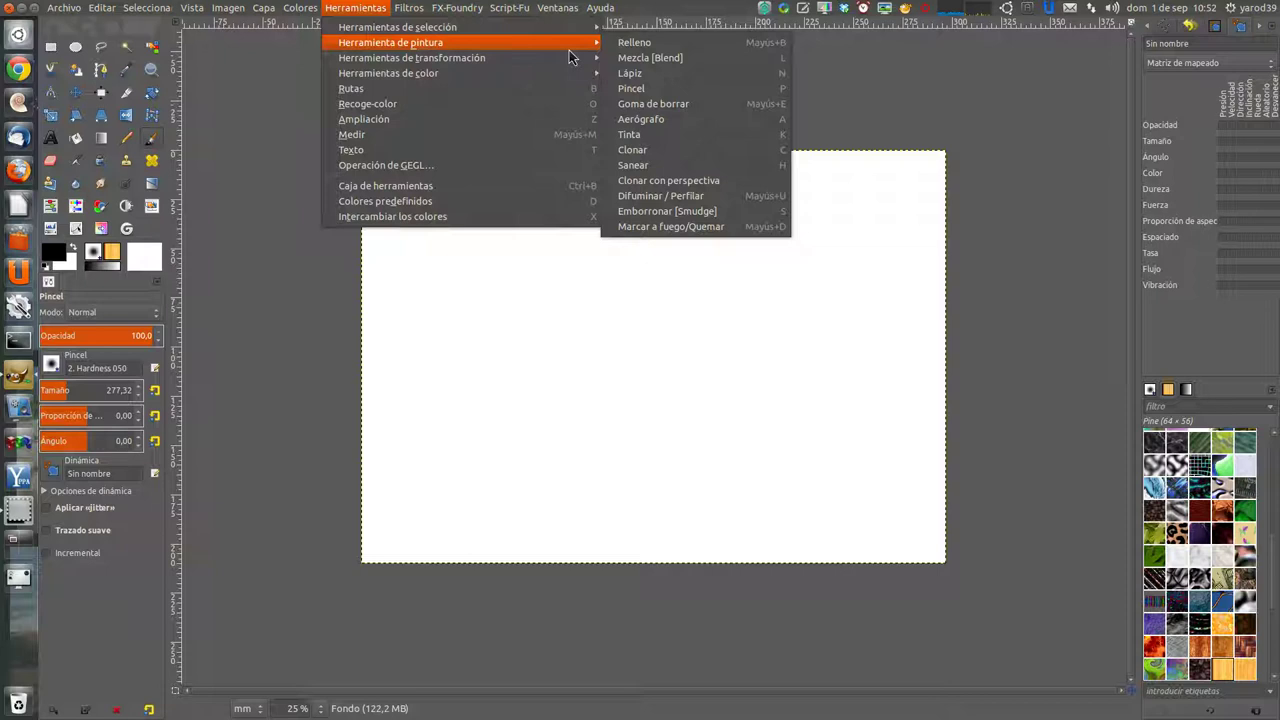
click(551, 57)
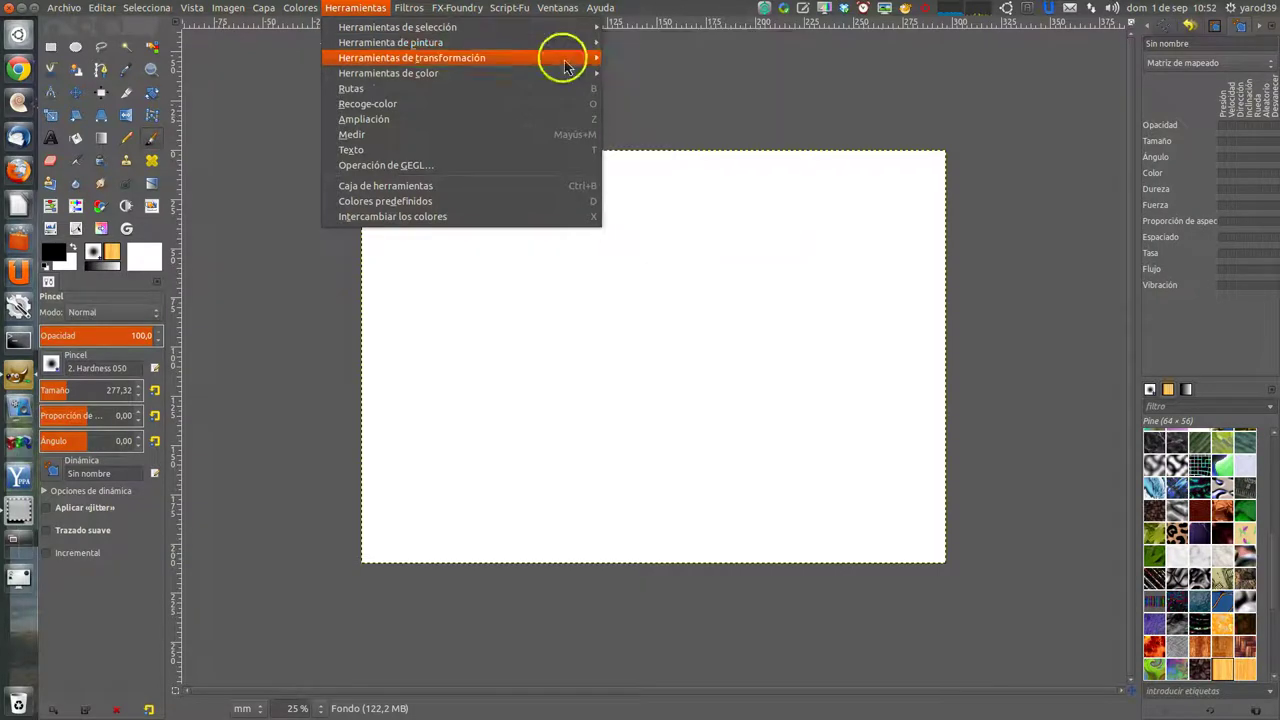
click(520, 104)
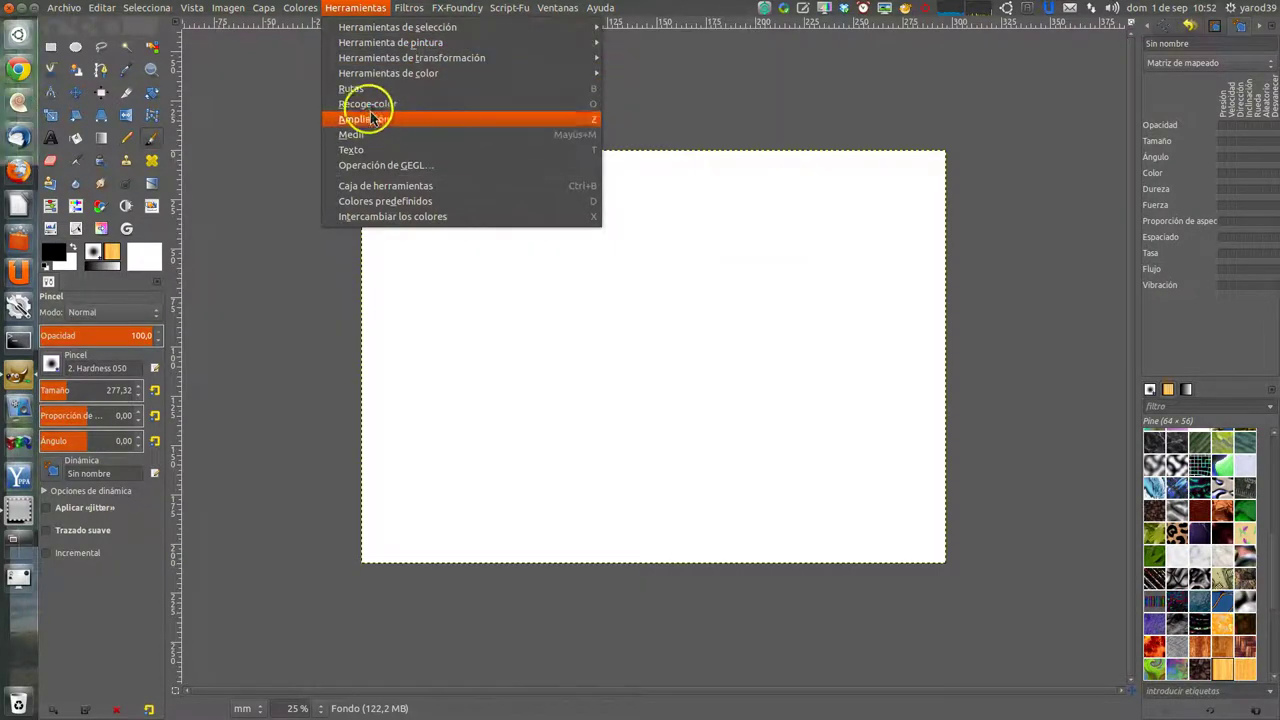
click(305, 112)
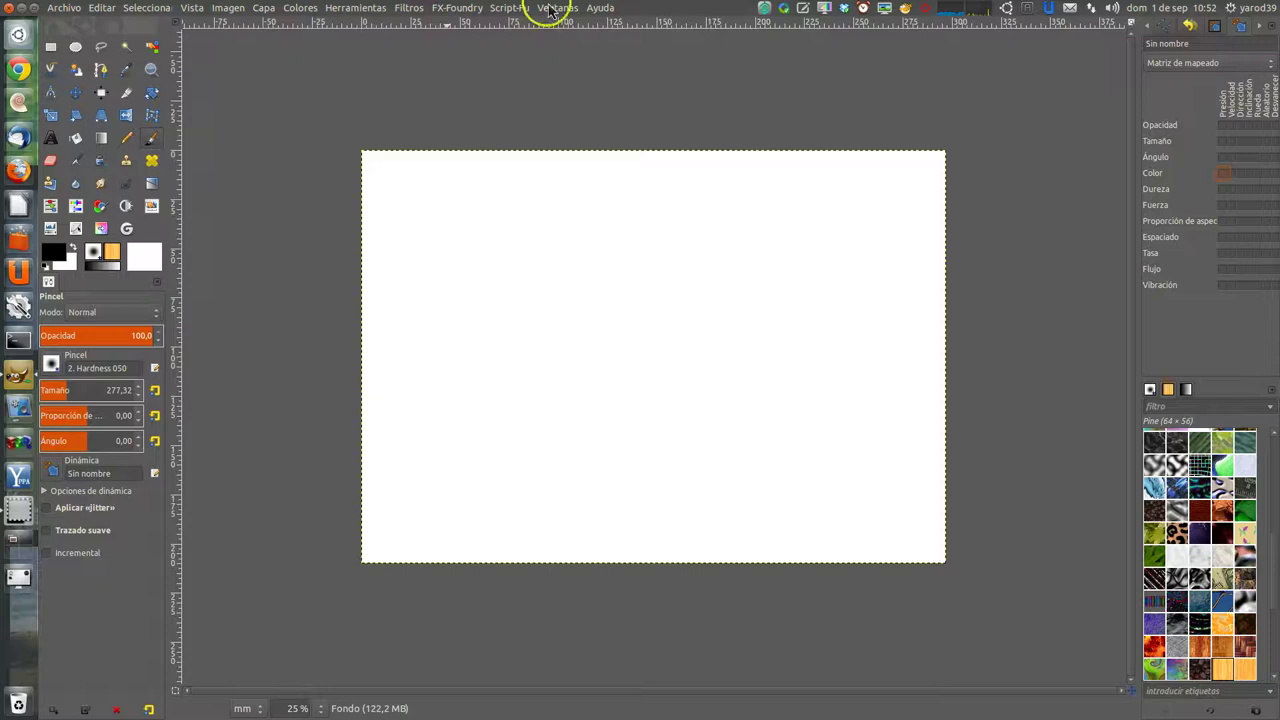
click(602, 9)
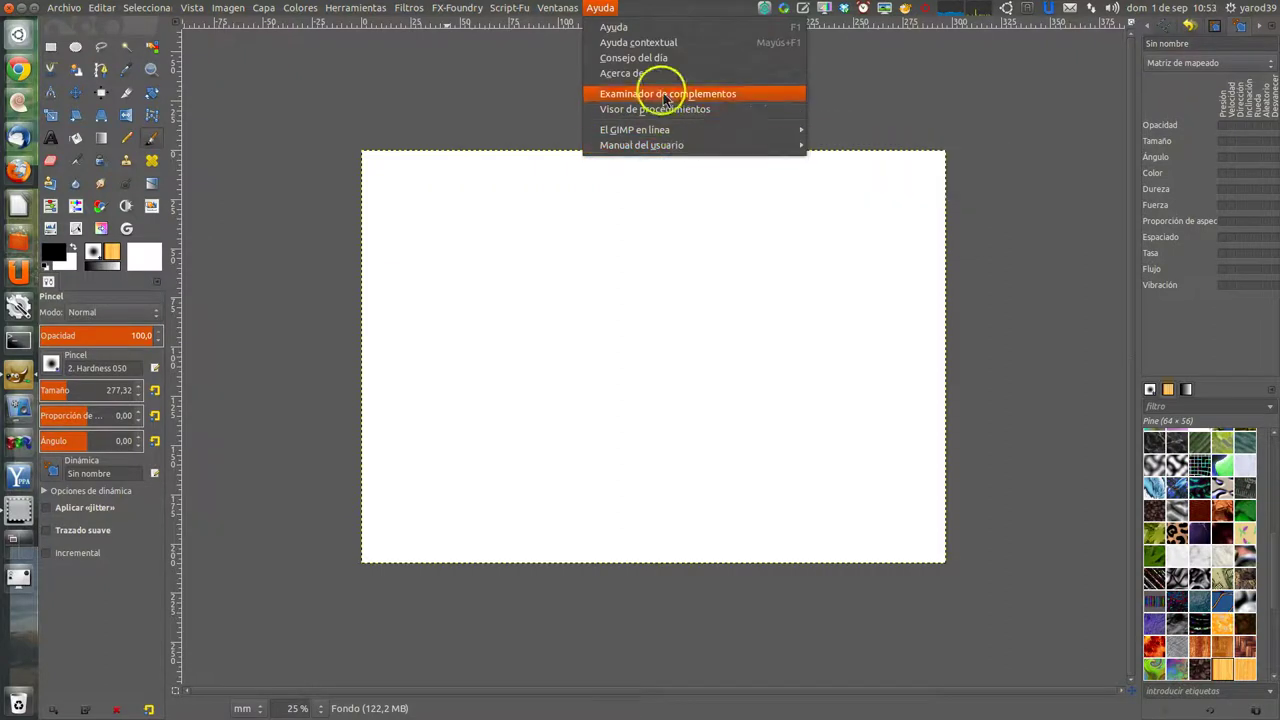
Browse the GIMP manual contents in the Ayuda help viewer, close it, and launch Google Chrome
click(675, 30)
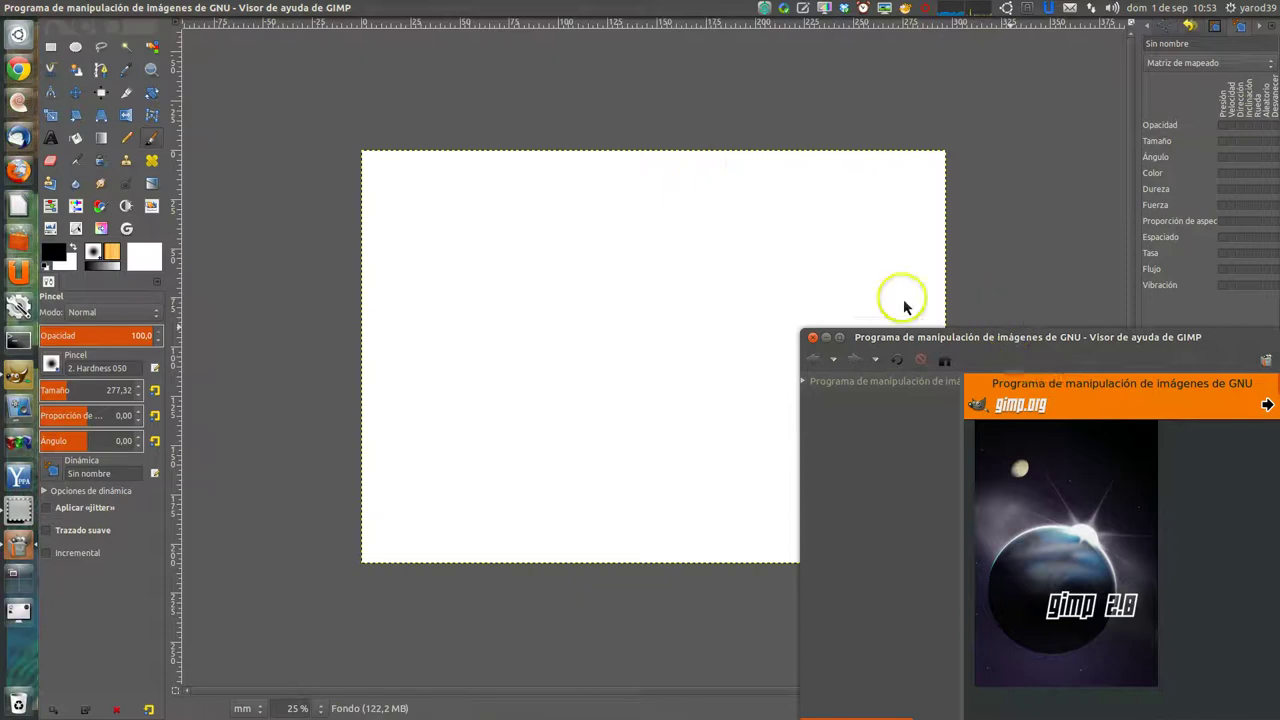
drag(1000, 338, 697, 192)
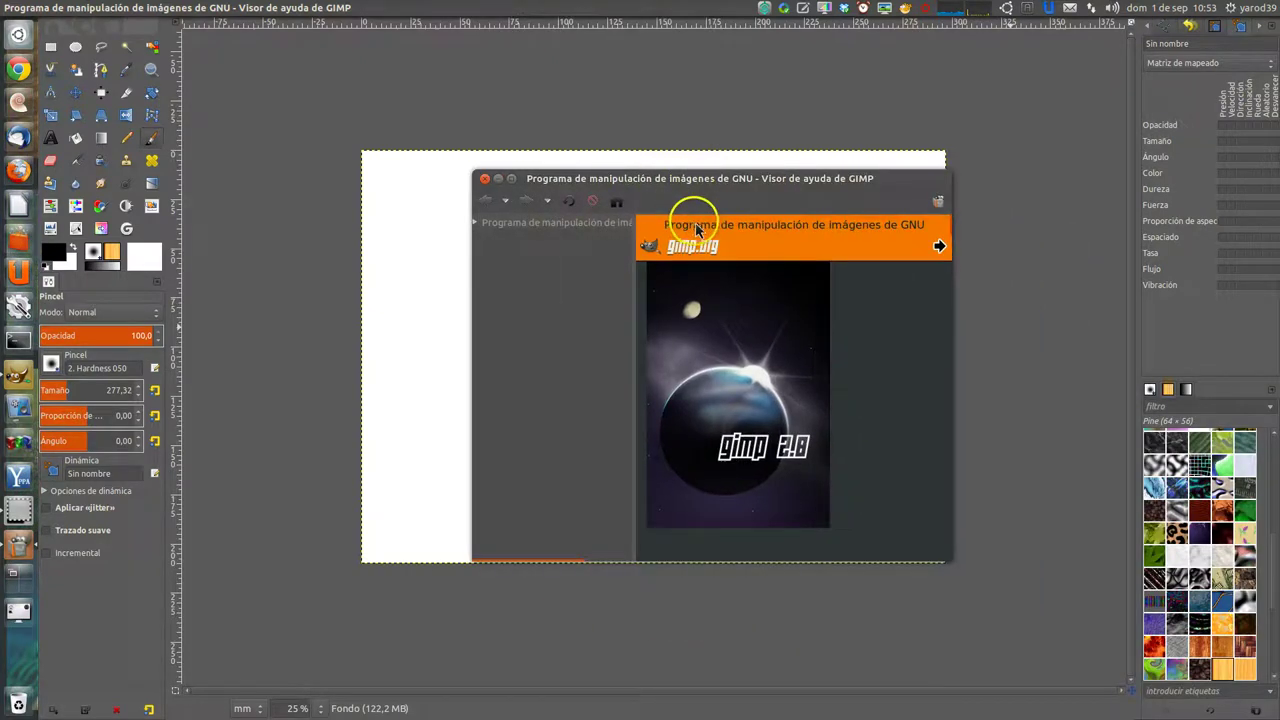
click(560, 223)
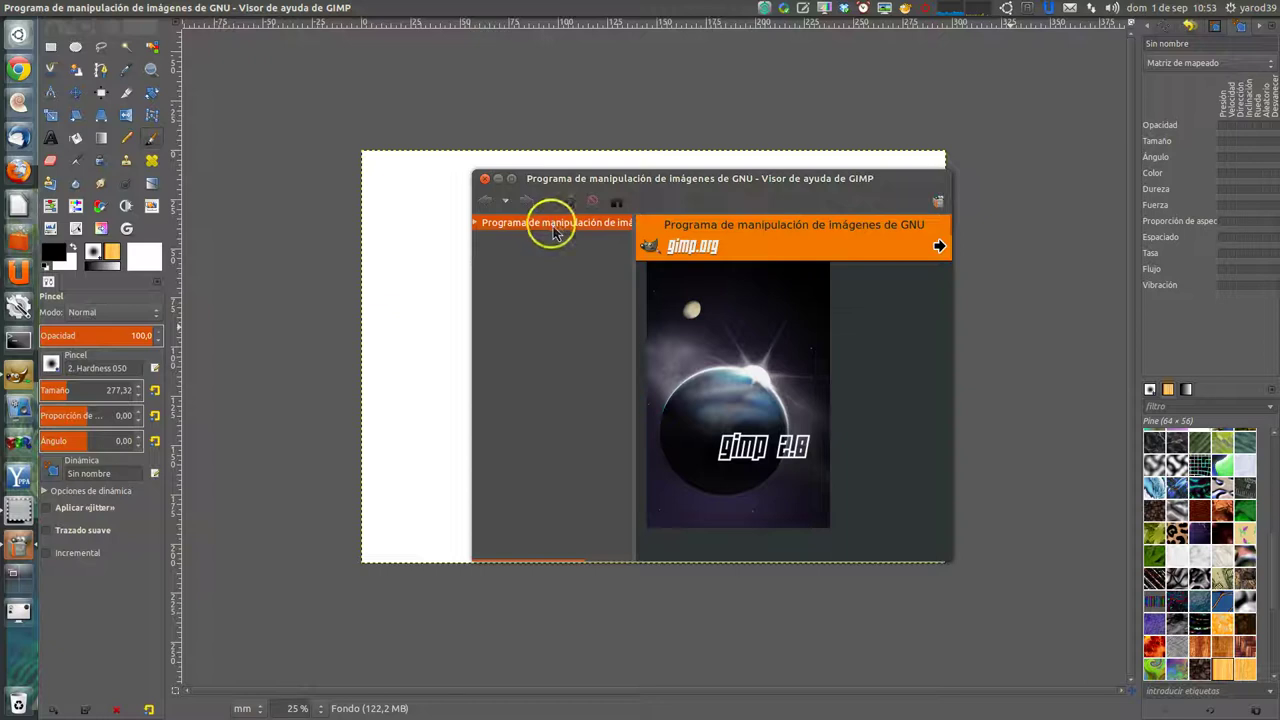
click(486, 180)
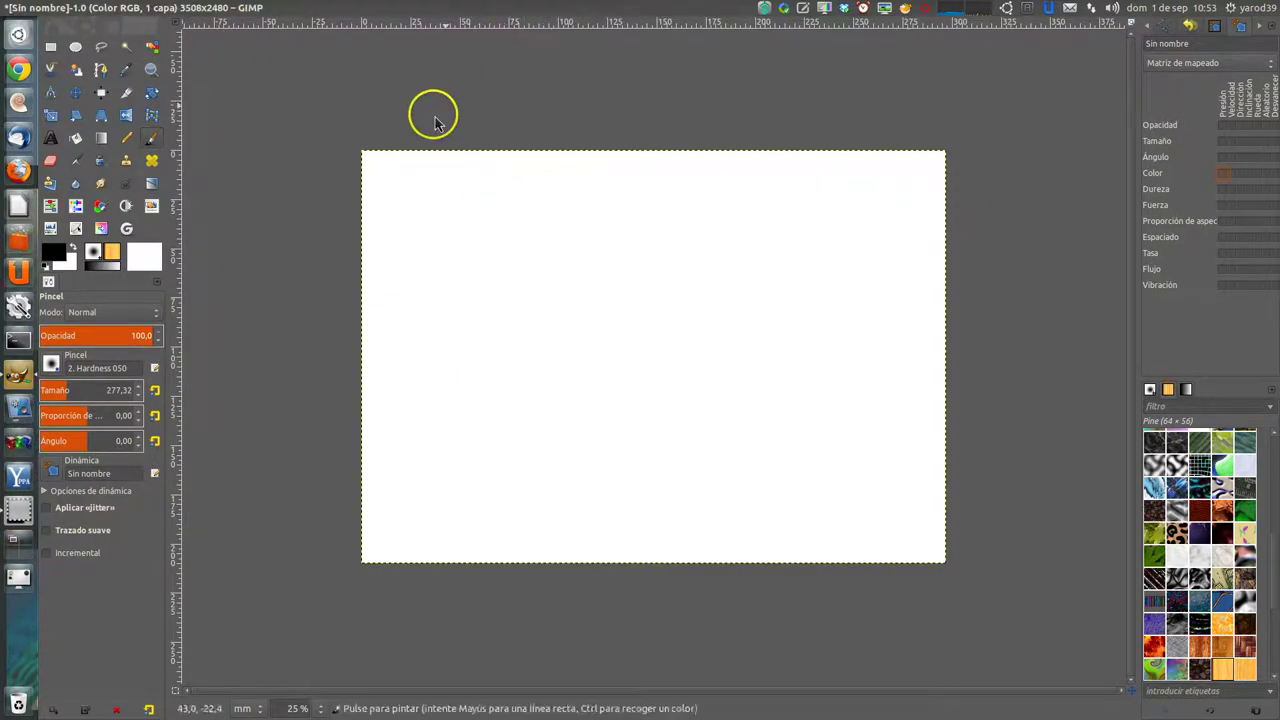
click(22, 68)
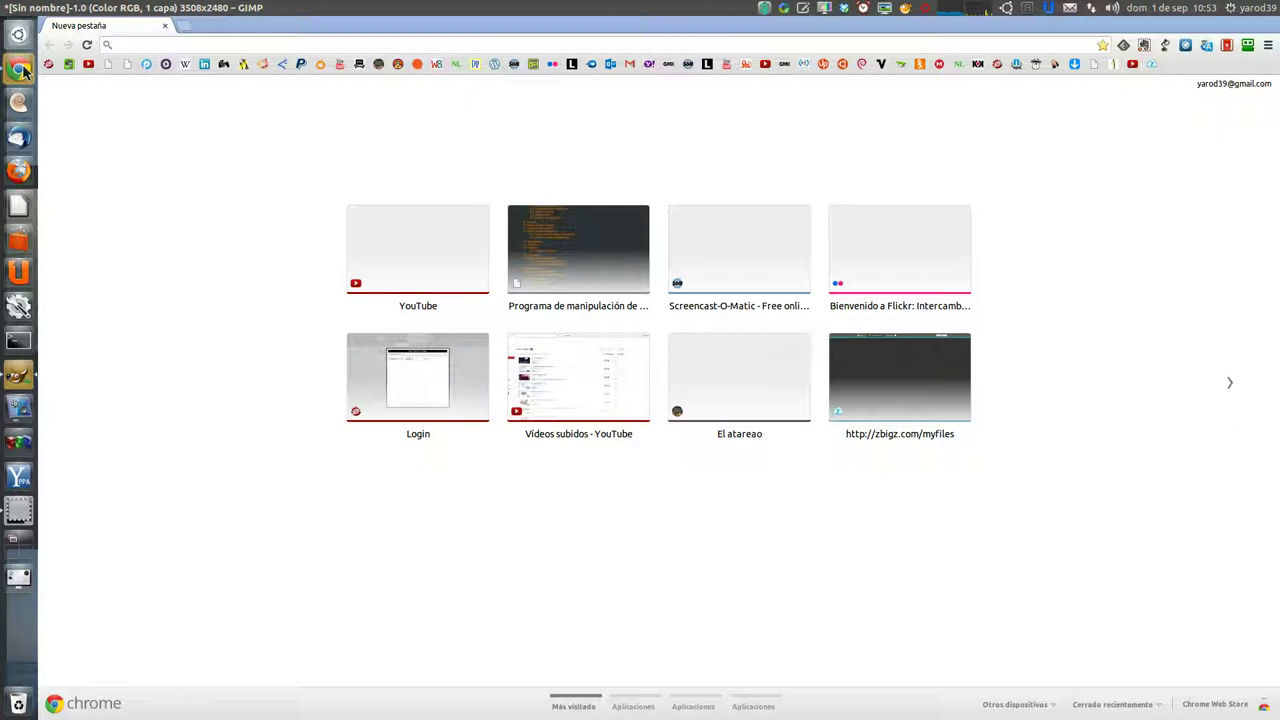
Search for 'convolución gimp' and open the GIMP manual's '3.11. Convolución' page
click(124, 47)
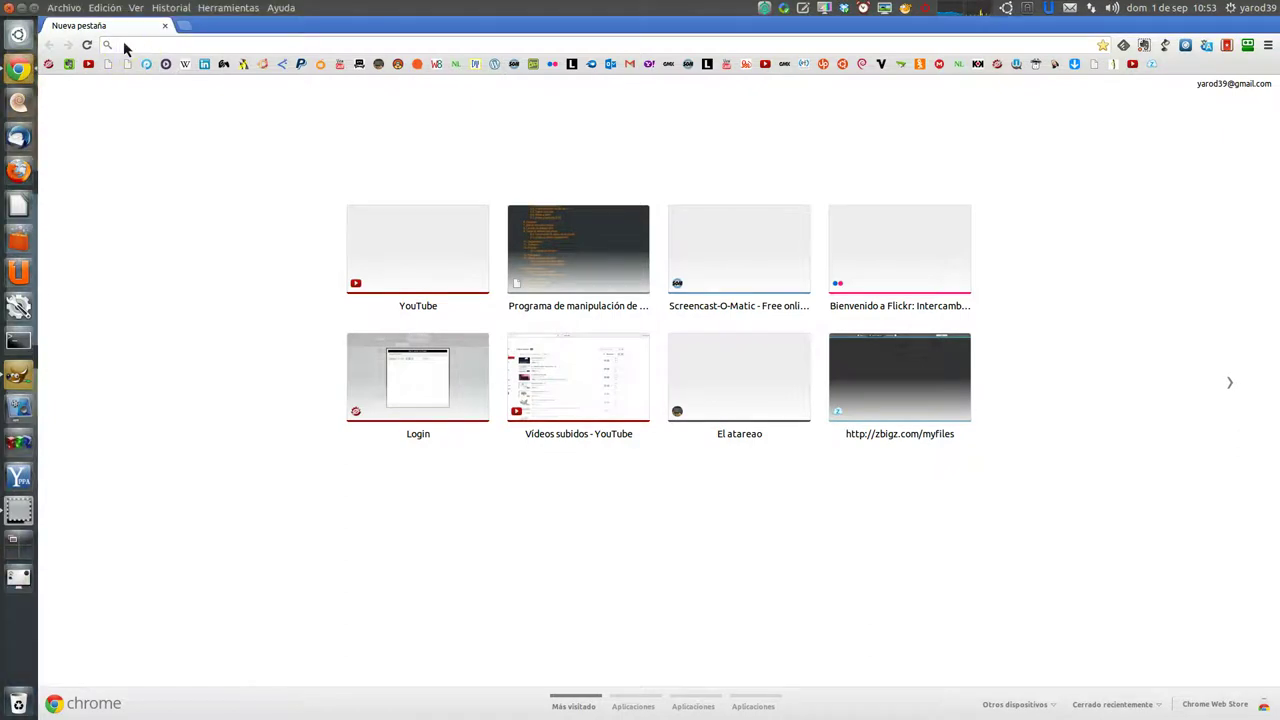
text(convol)
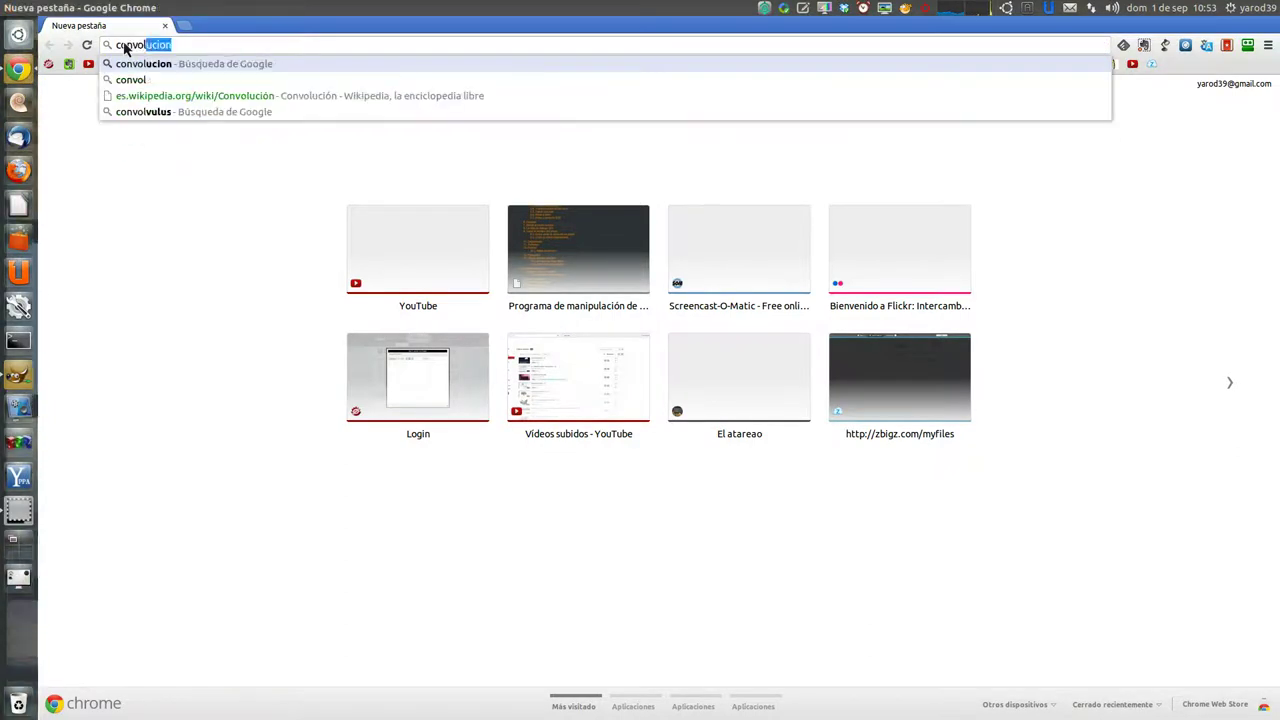
text(ución)
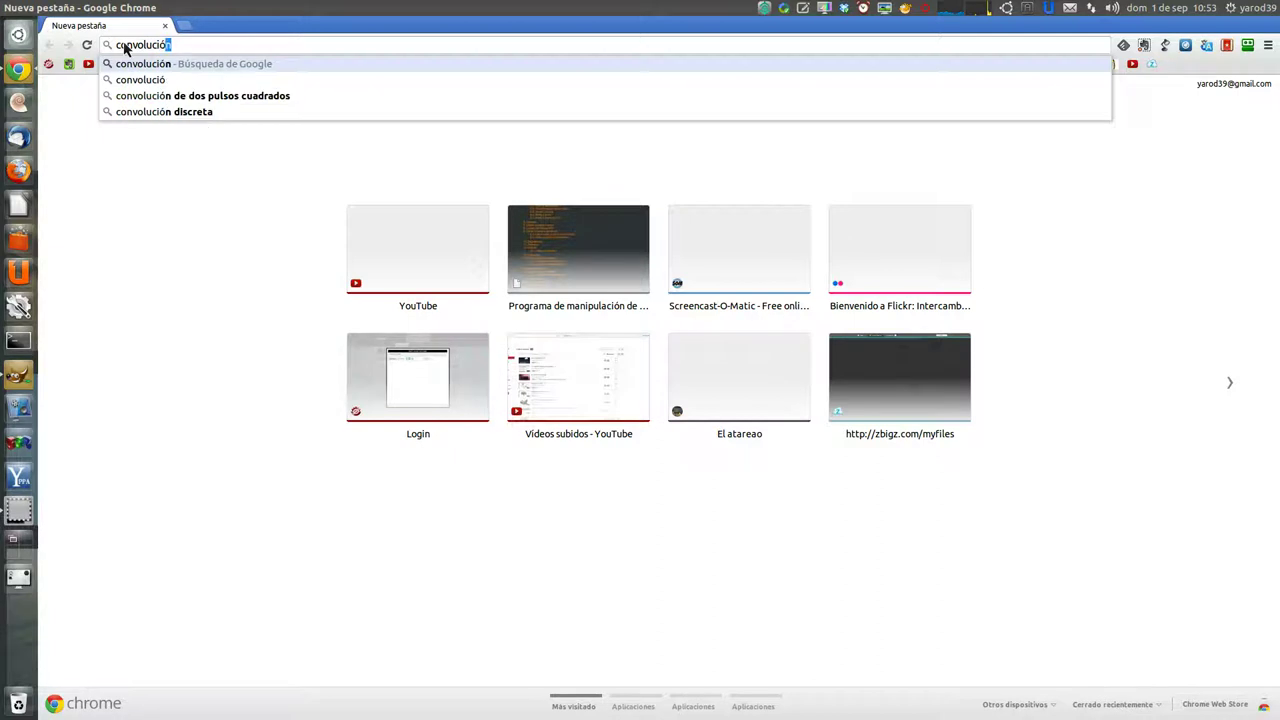
text( gimp)
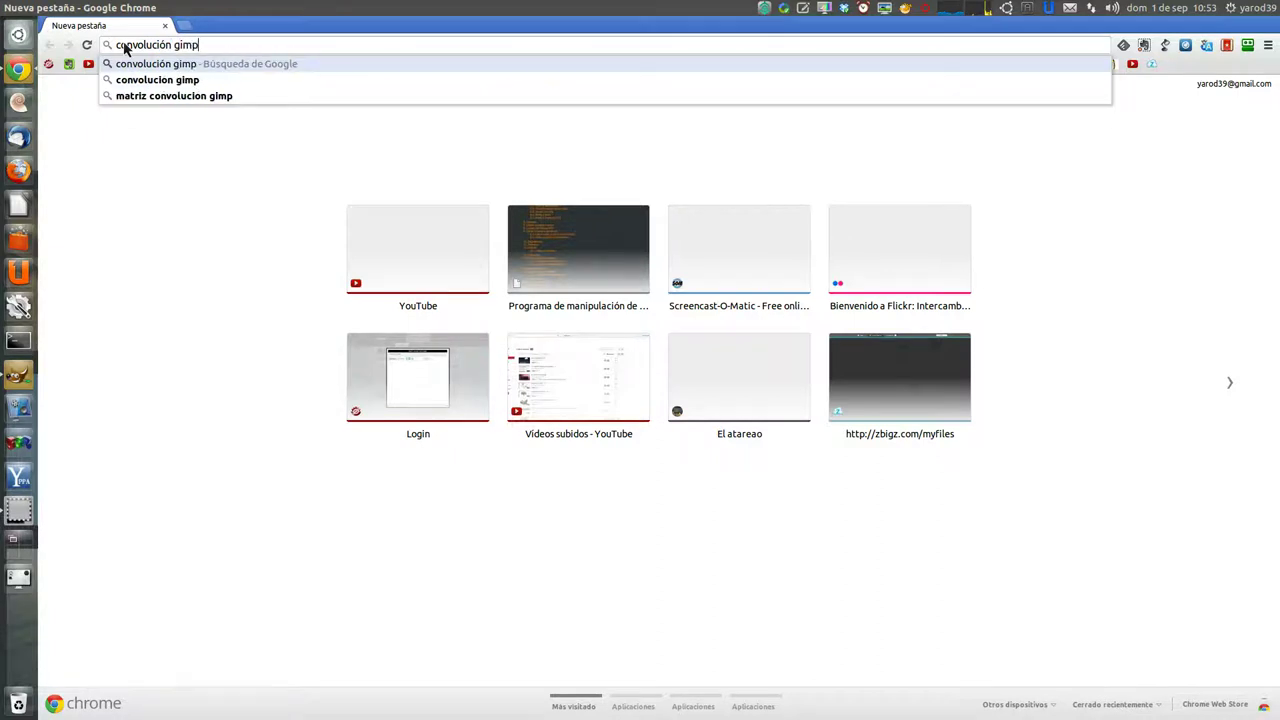
key(Return)
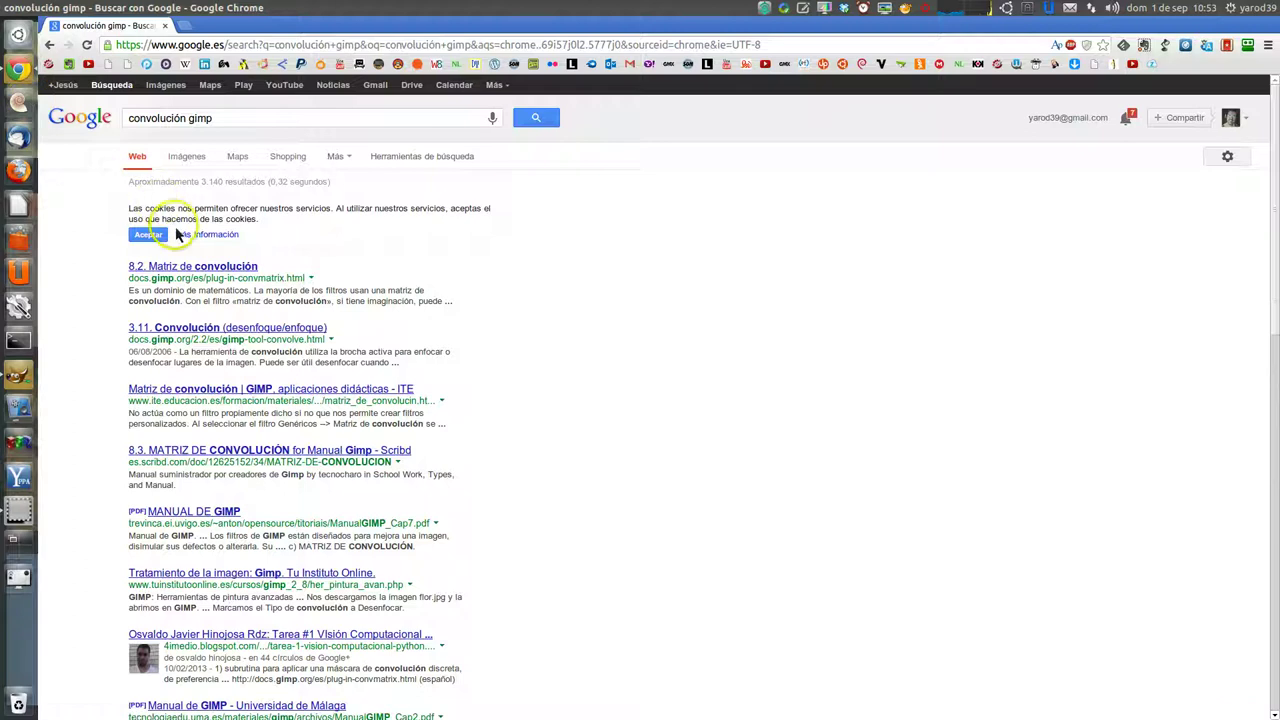
click(207, 337)
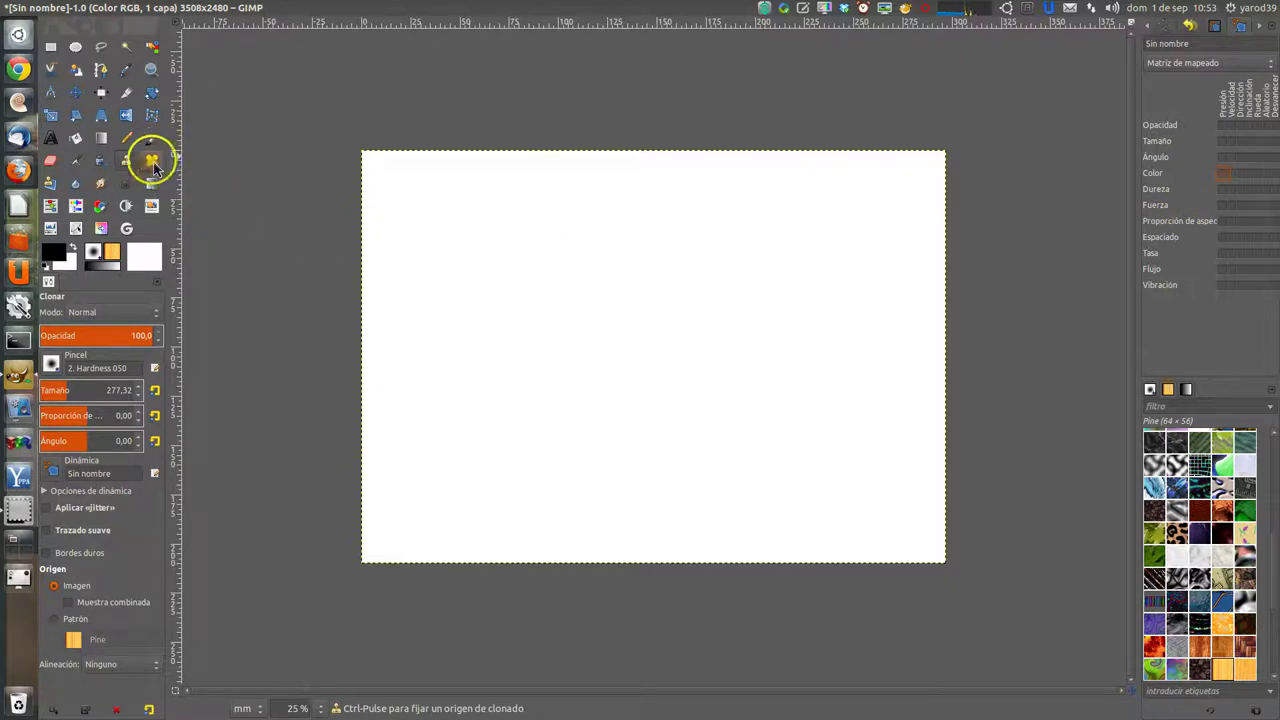
Select the Pencil tool in the Toolbox
click(126, 138)
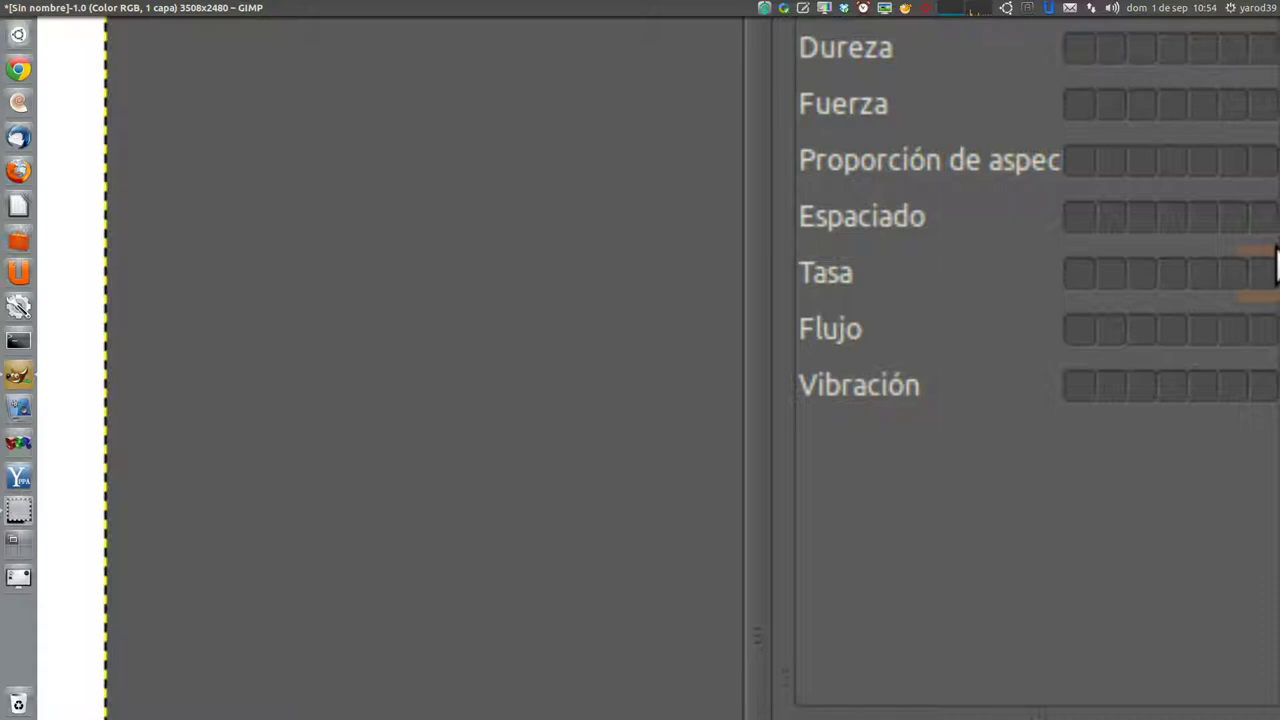
drag(1276, 252, 1276, 300)
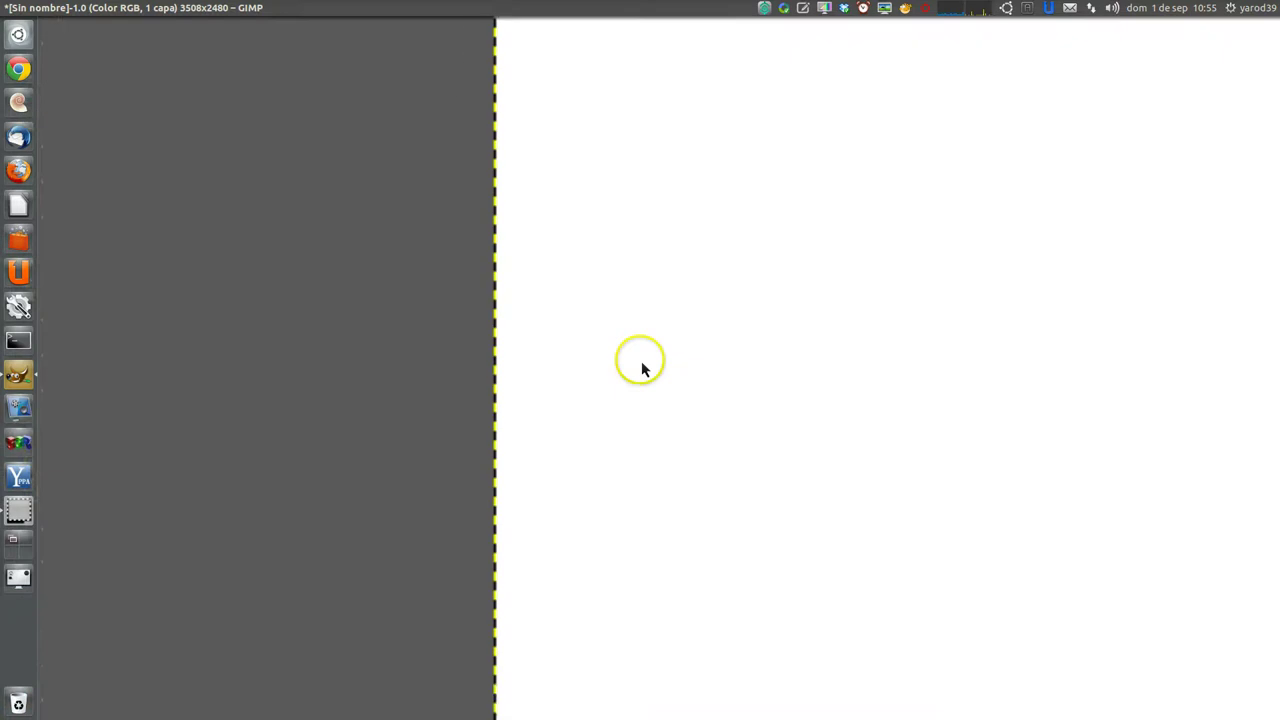
scroll(641, 368, right, 5)
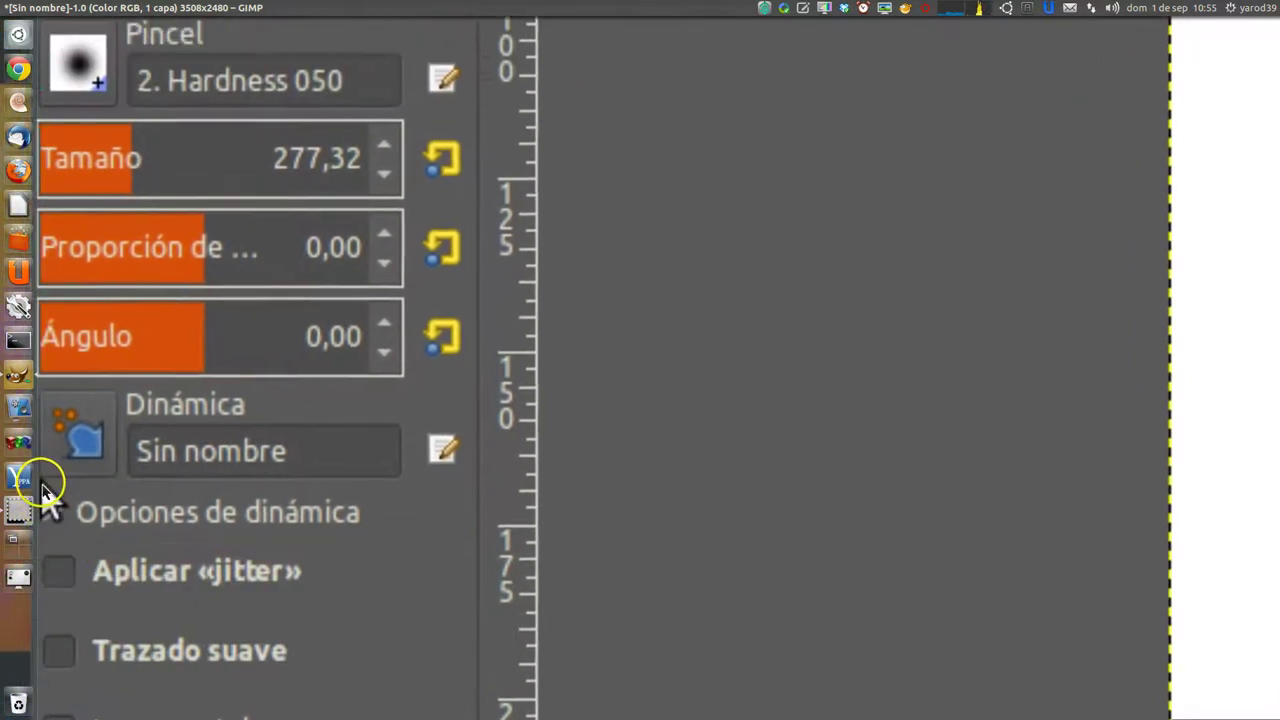
Expand 'Opciones de dinámica' to show fade length 100 and the Frente a fondo gradient
click(46, 500)
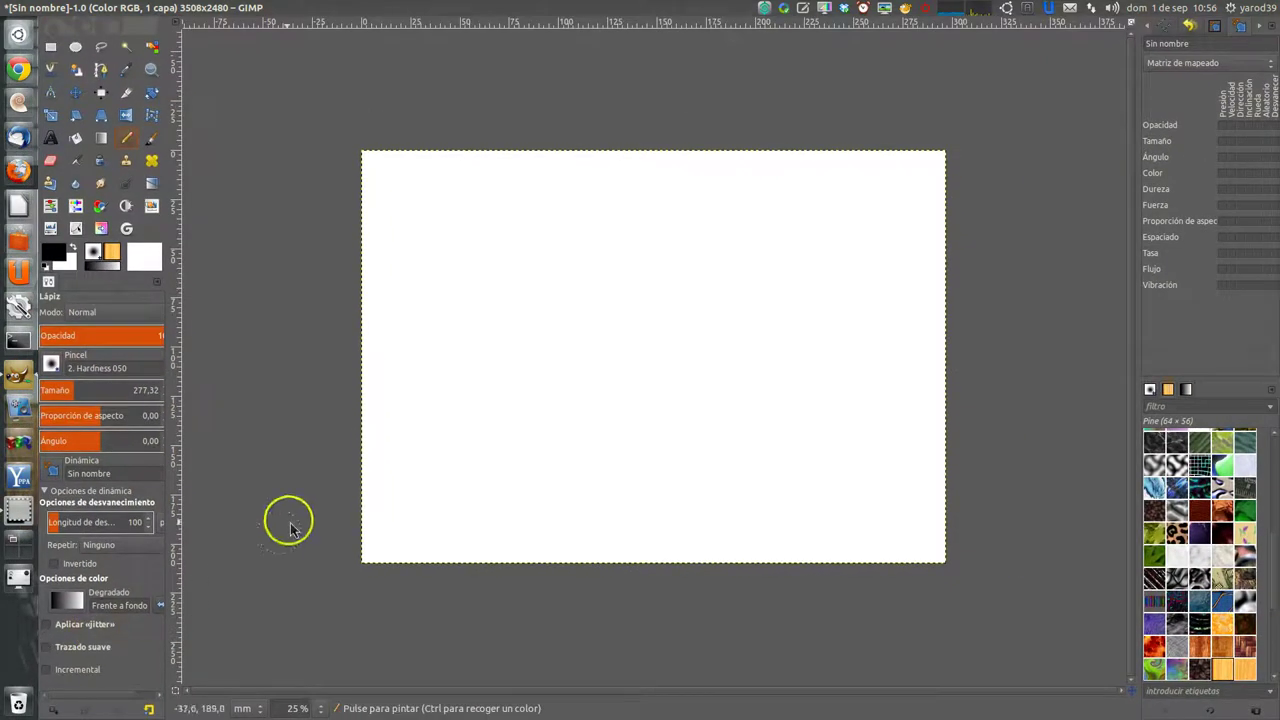
Map an input in the Vibración dynamics row and enable the Pencil's 'Aplicar «jitter»' option
click(1260, 286)
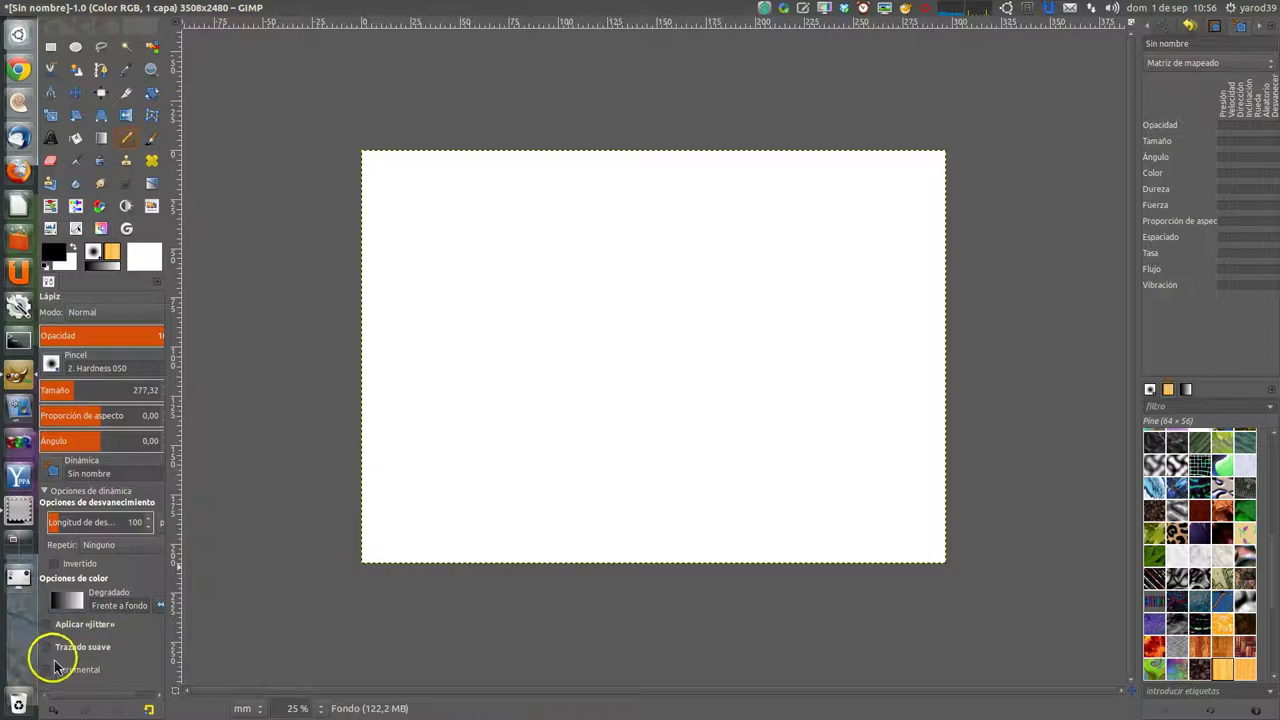
click(50, 622)
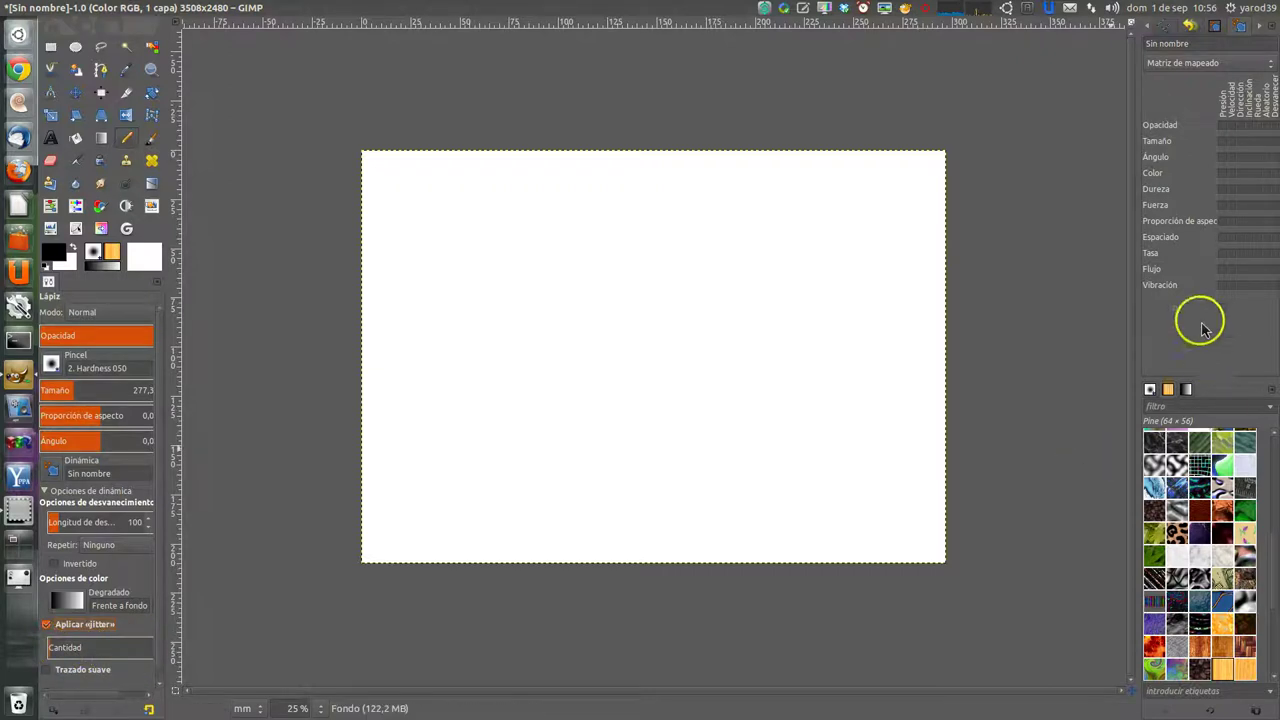
click(1214, 290)
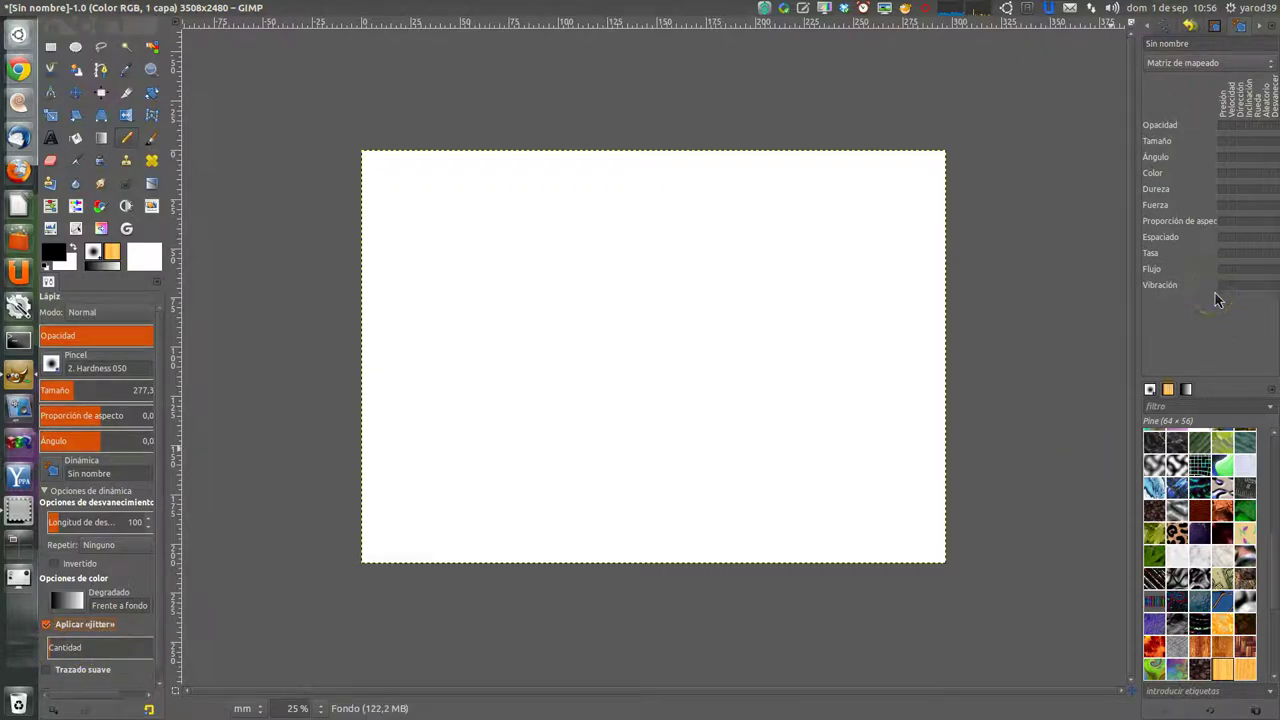
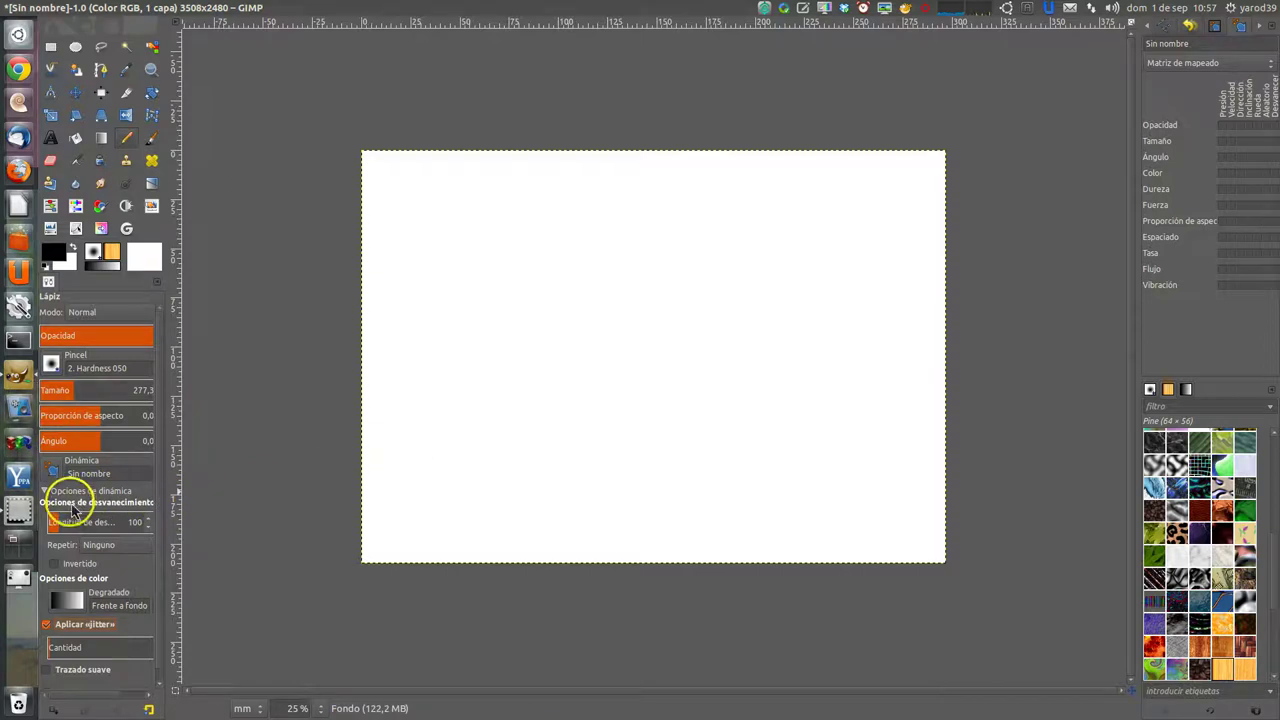
Switch the dynamics editor to the Tamaño curve and bend it with a control point
scroll(115, 592, down, 1)
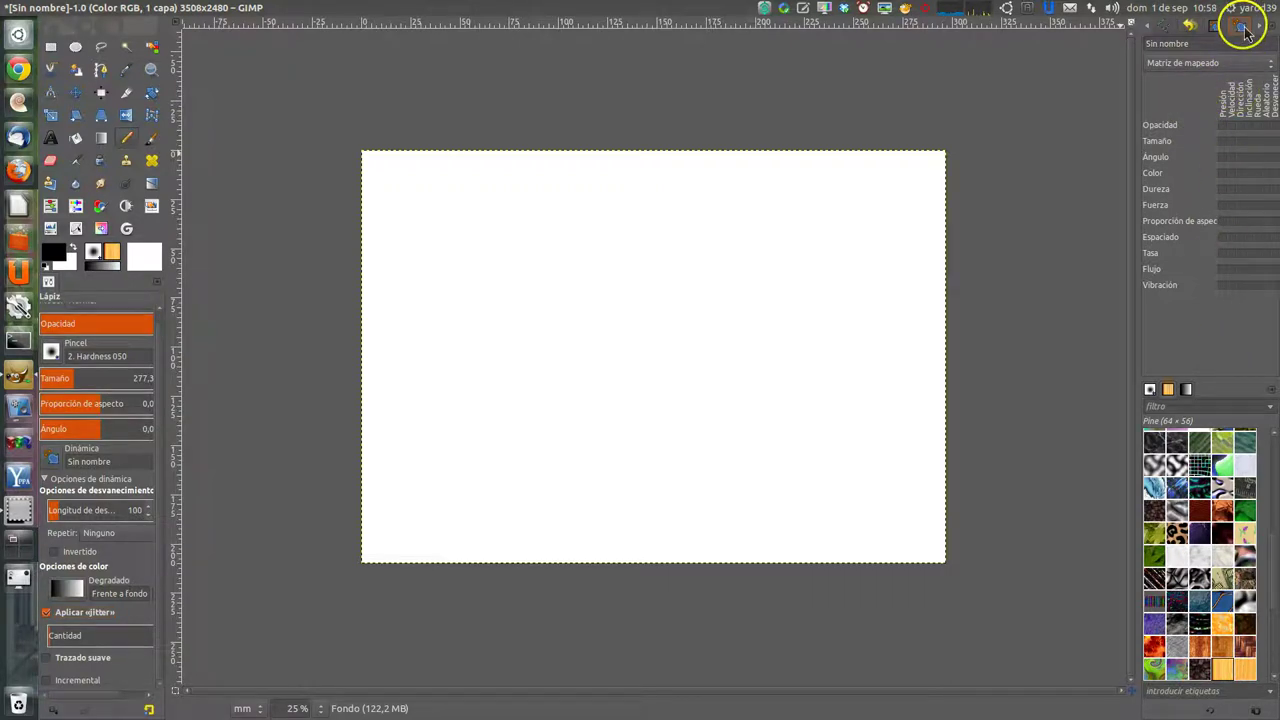
click(1272, 64)
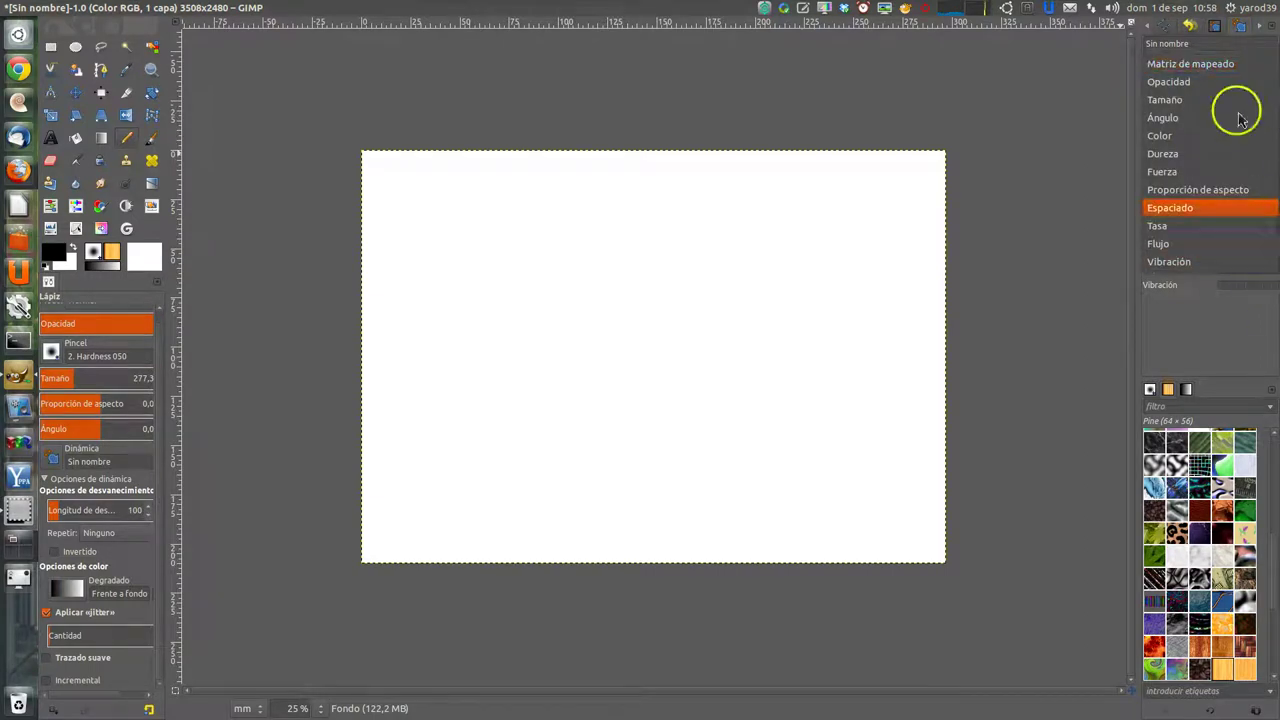
click(1224, 64)
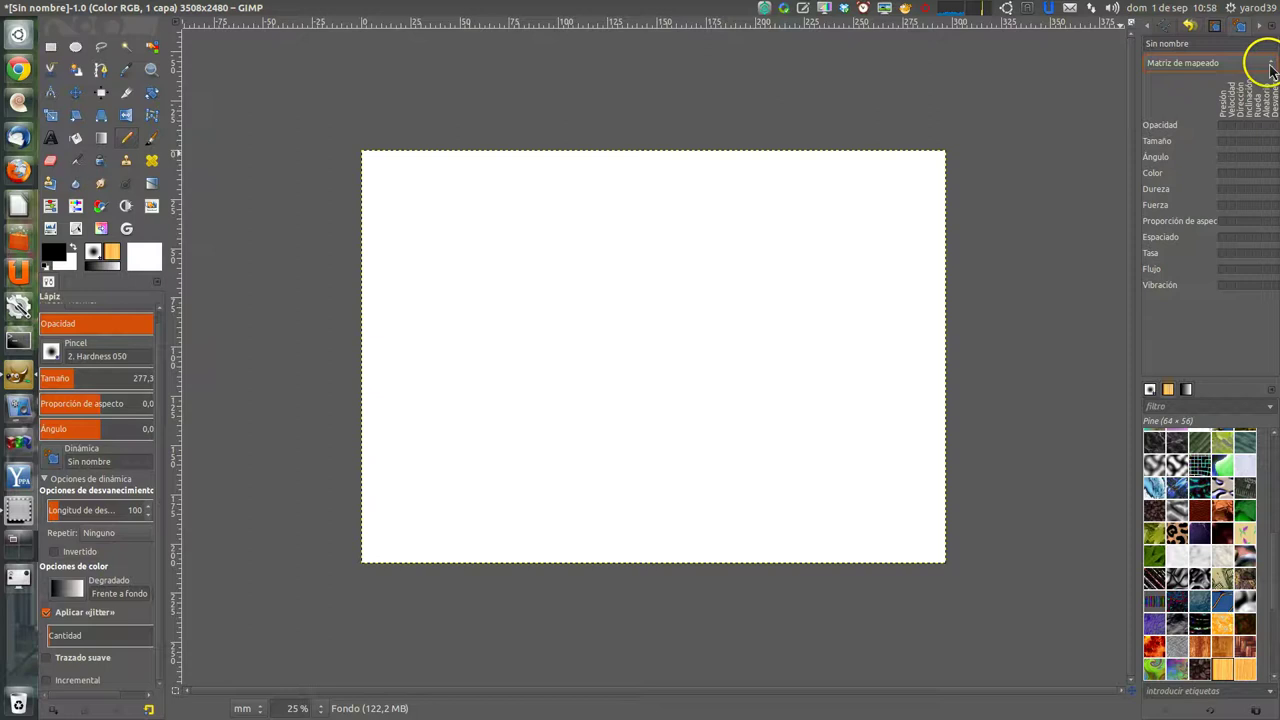
click(1270, 63)
click(1274, 92)
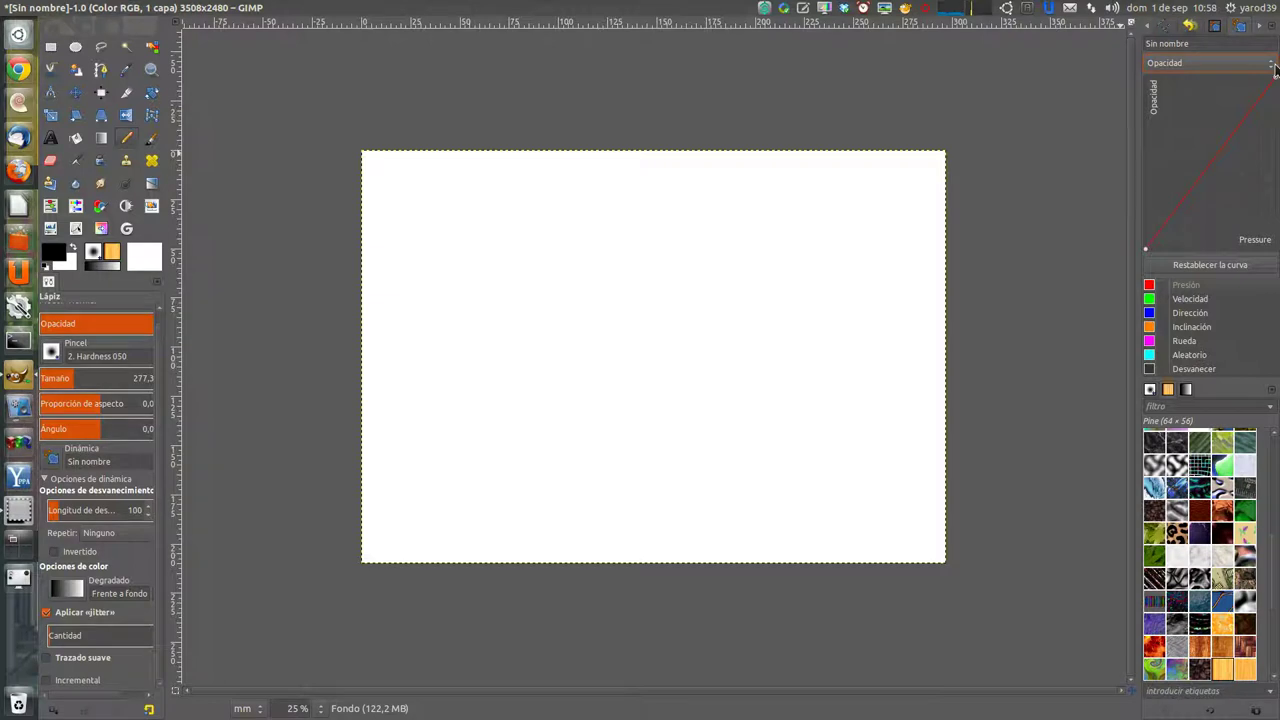
click(1274, 64)
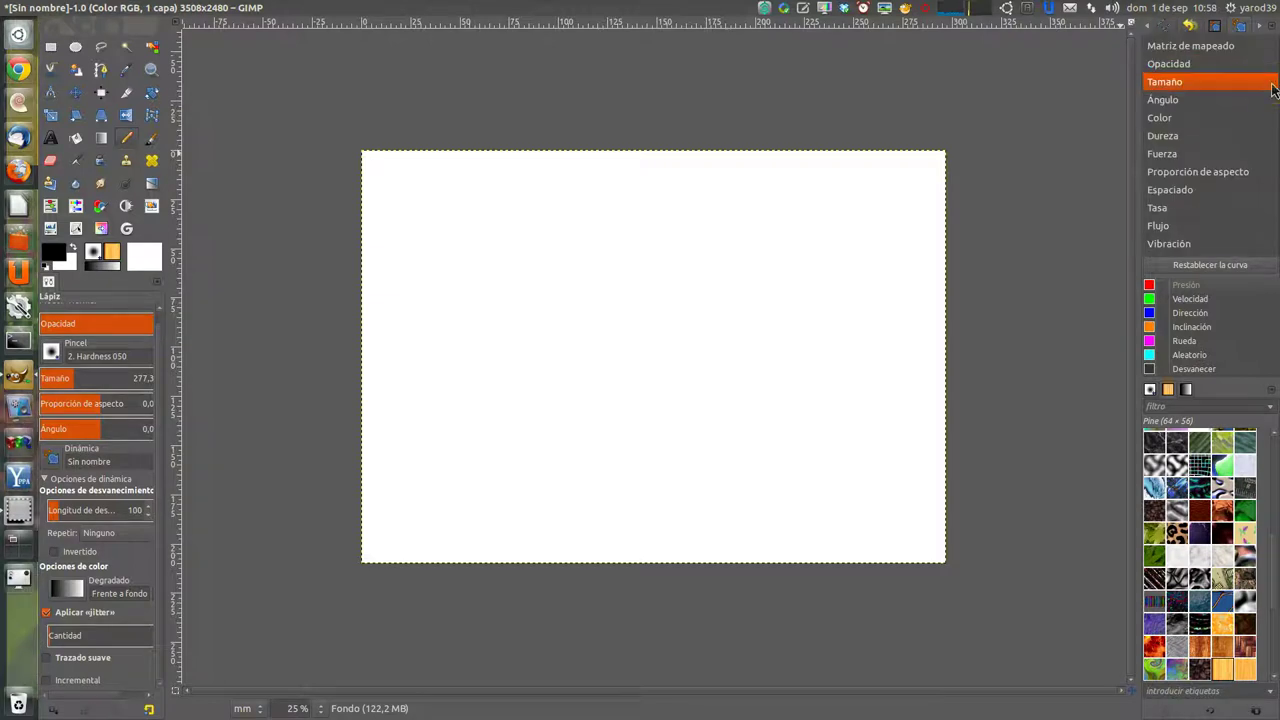
click(1268, 82)
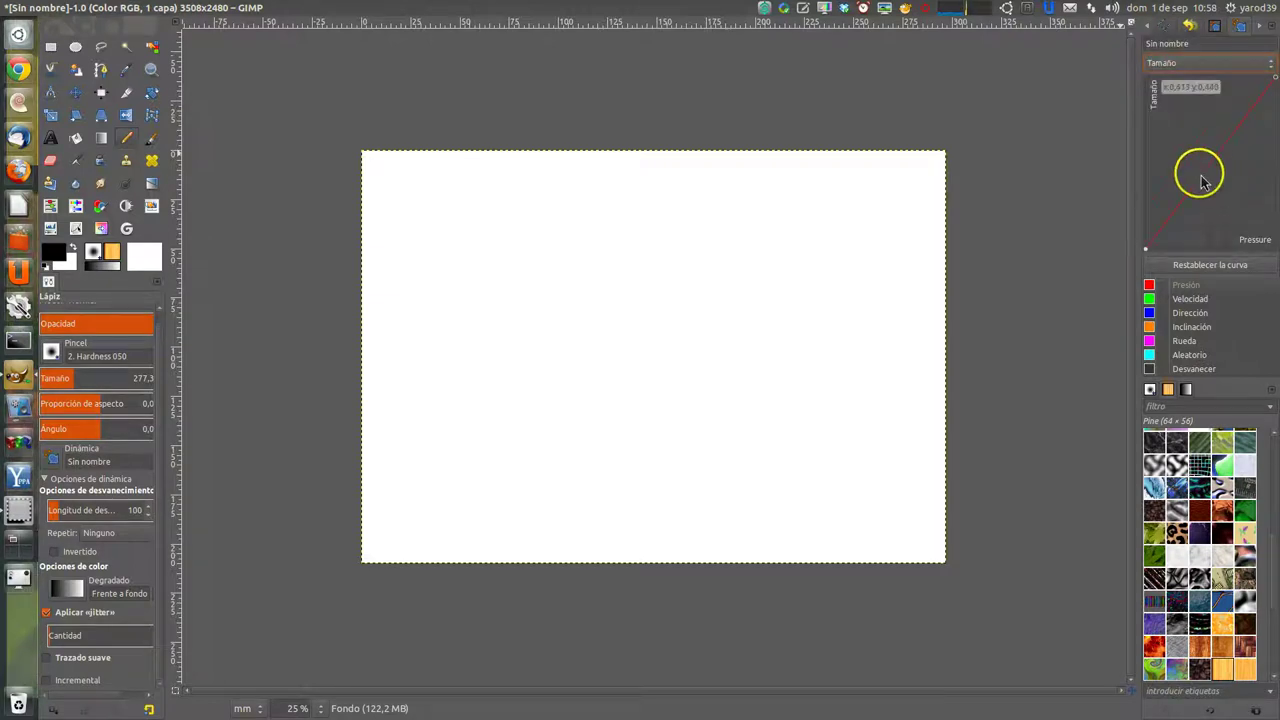
mouse_move(1203, 163)
mouse_down()
mouse_move(1250, 190)
mouse_move(1208, 172)
mouse_up()
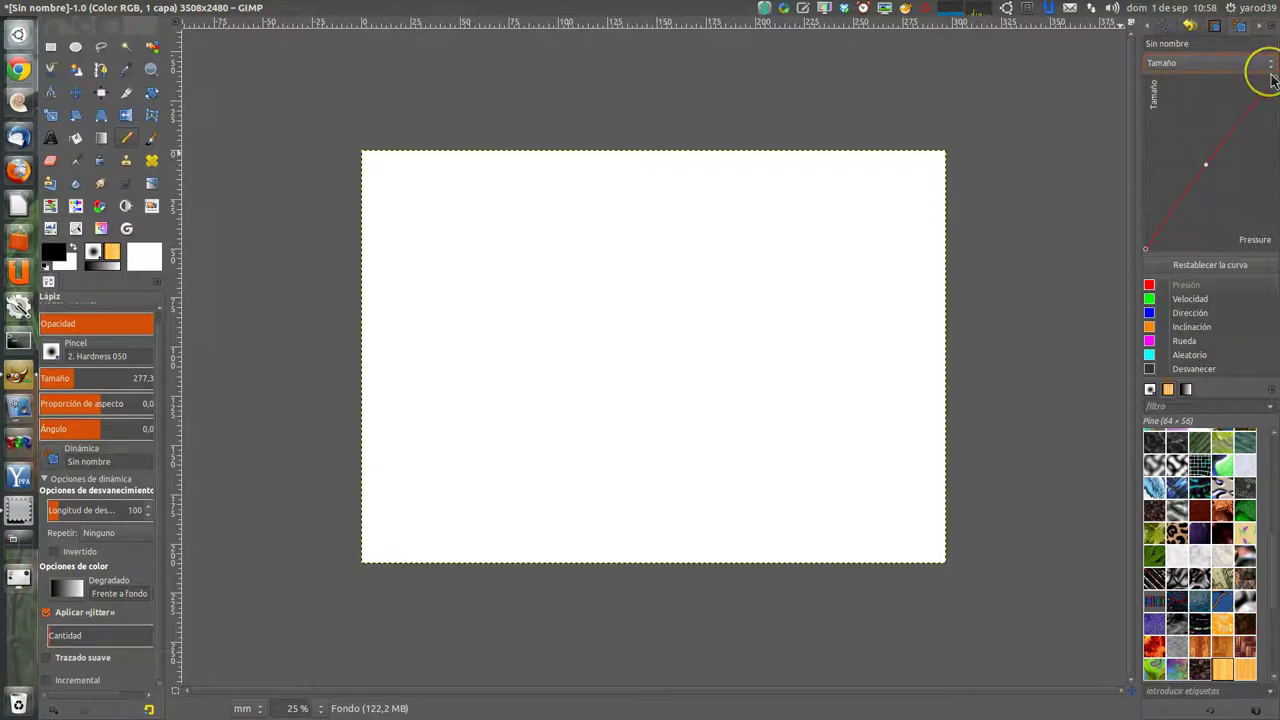
Check the Ángulo and Color curves, then return to the Matriz de mapeado overview
click(1270, 64)
click(1262, 82)
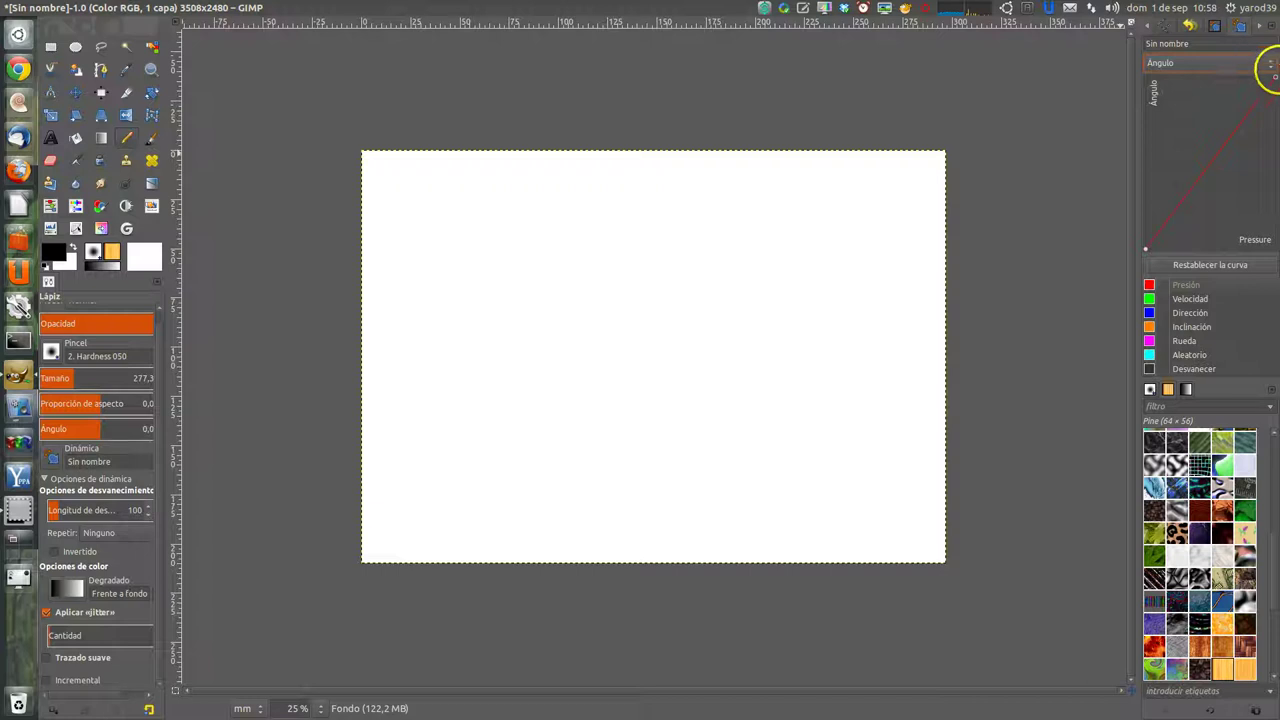
click(1270, 64)
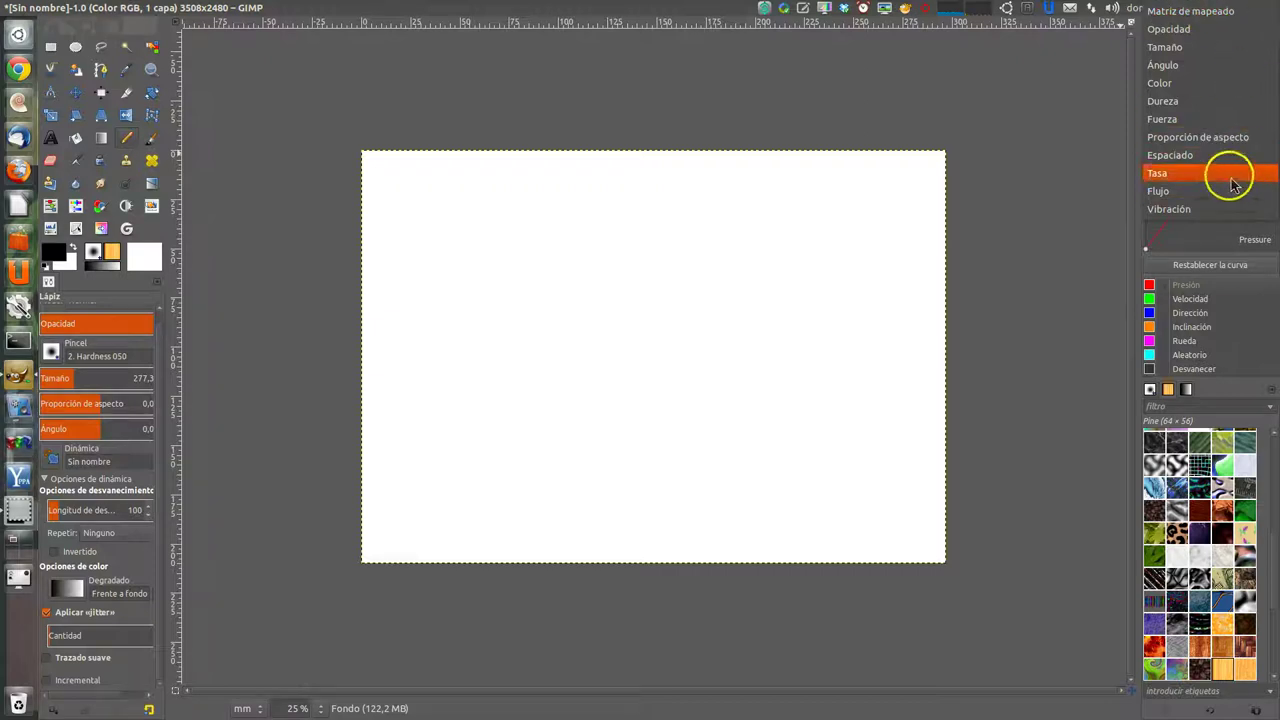
click(1218, 83)
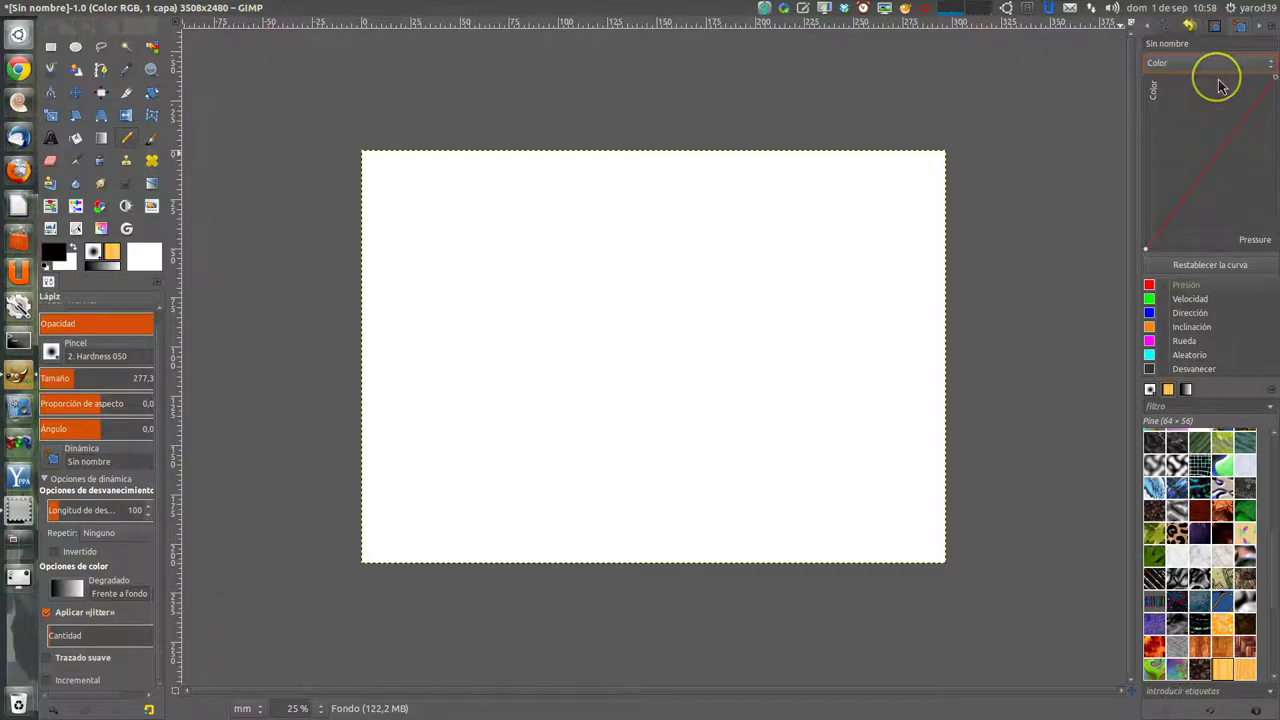
click(1275, 63)
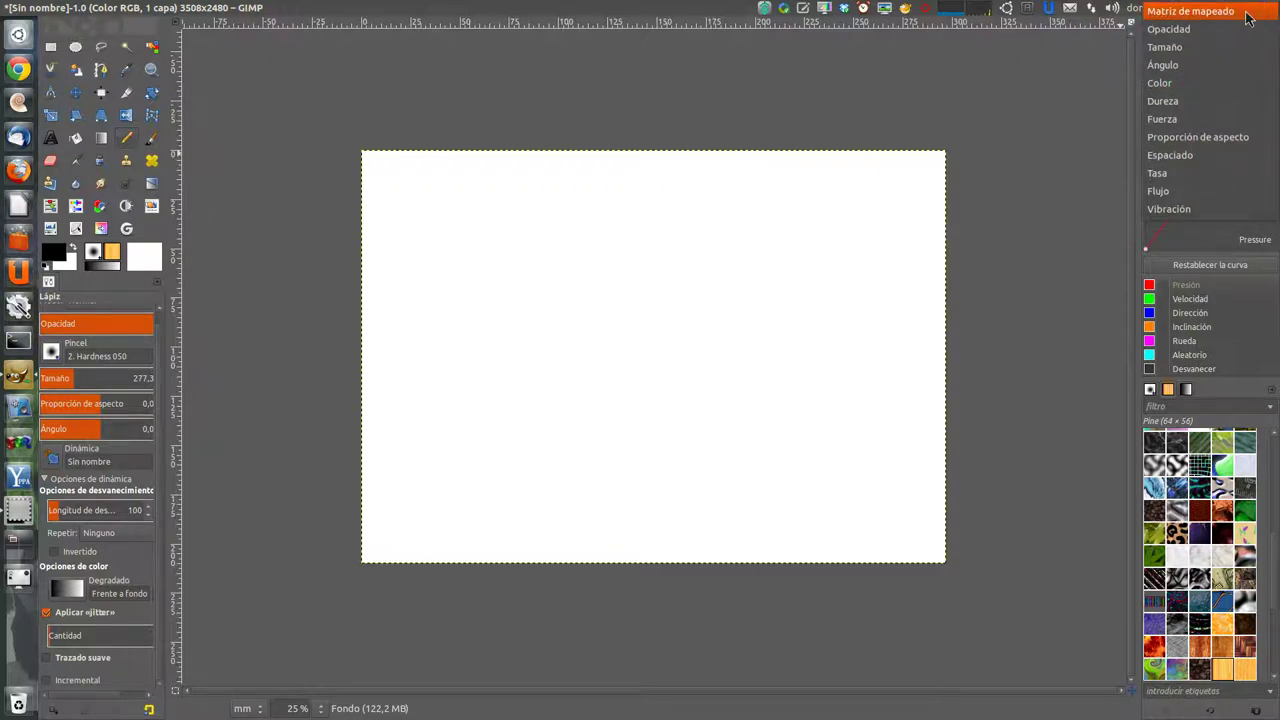
click(1247, 18)
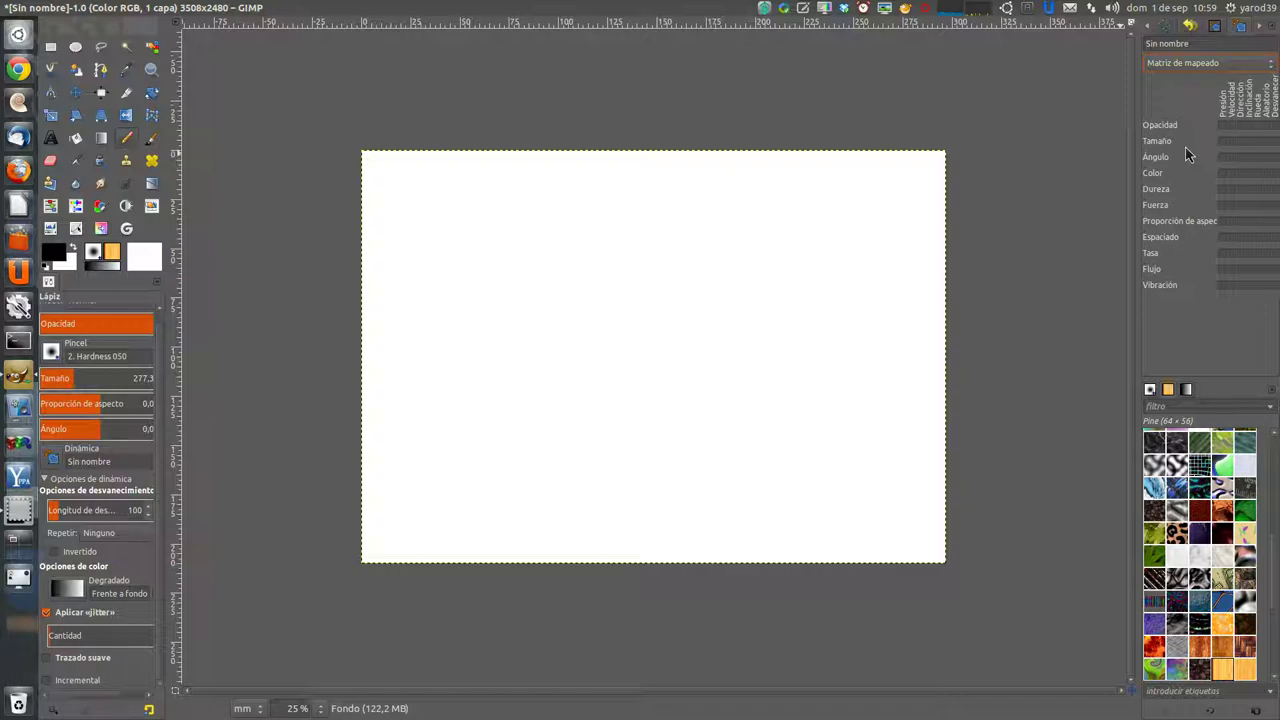
Start renaming the unnamed dynamics by typing 'ejemplo' in place of Sin nombre
click(1204, 47)
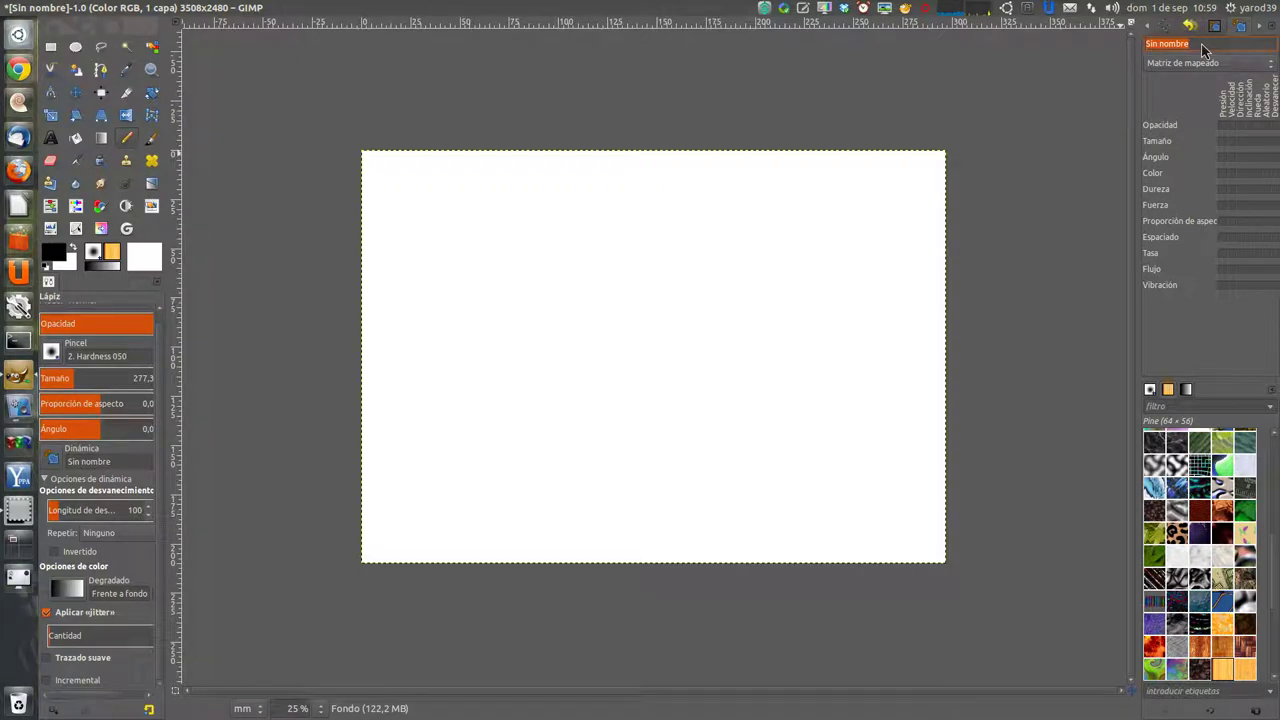
text(ejempl)
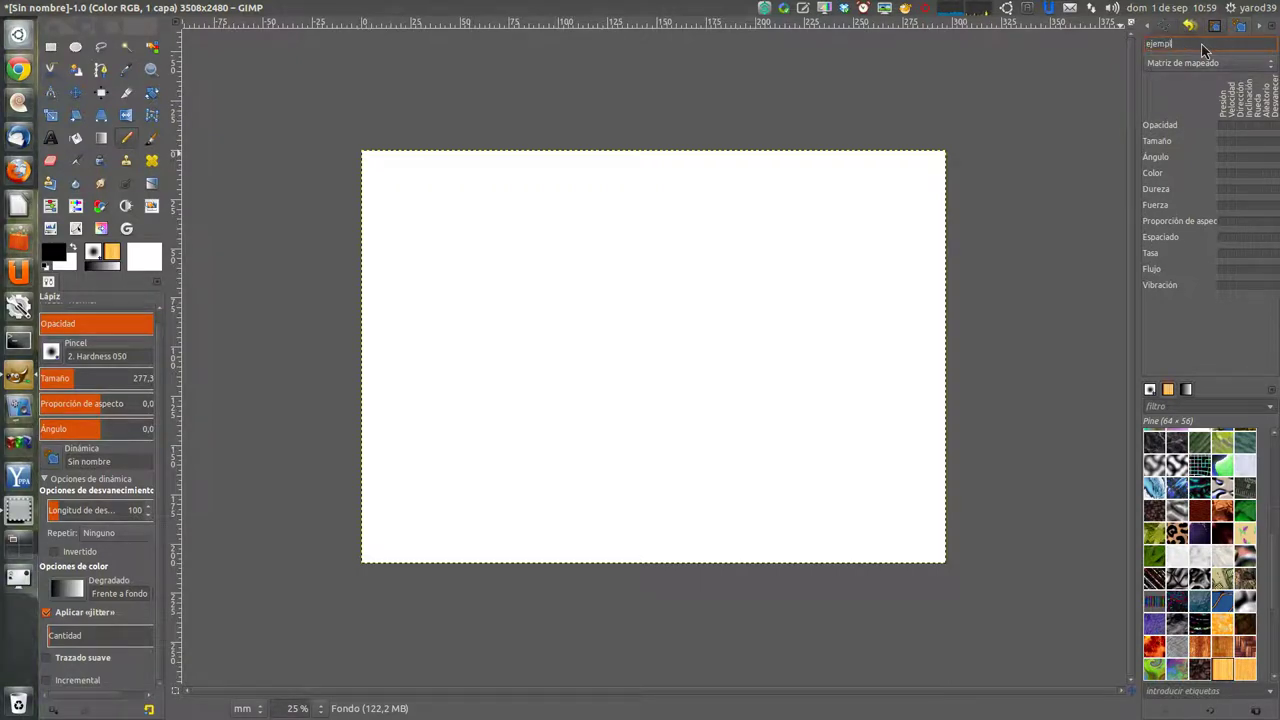
text(o 1)
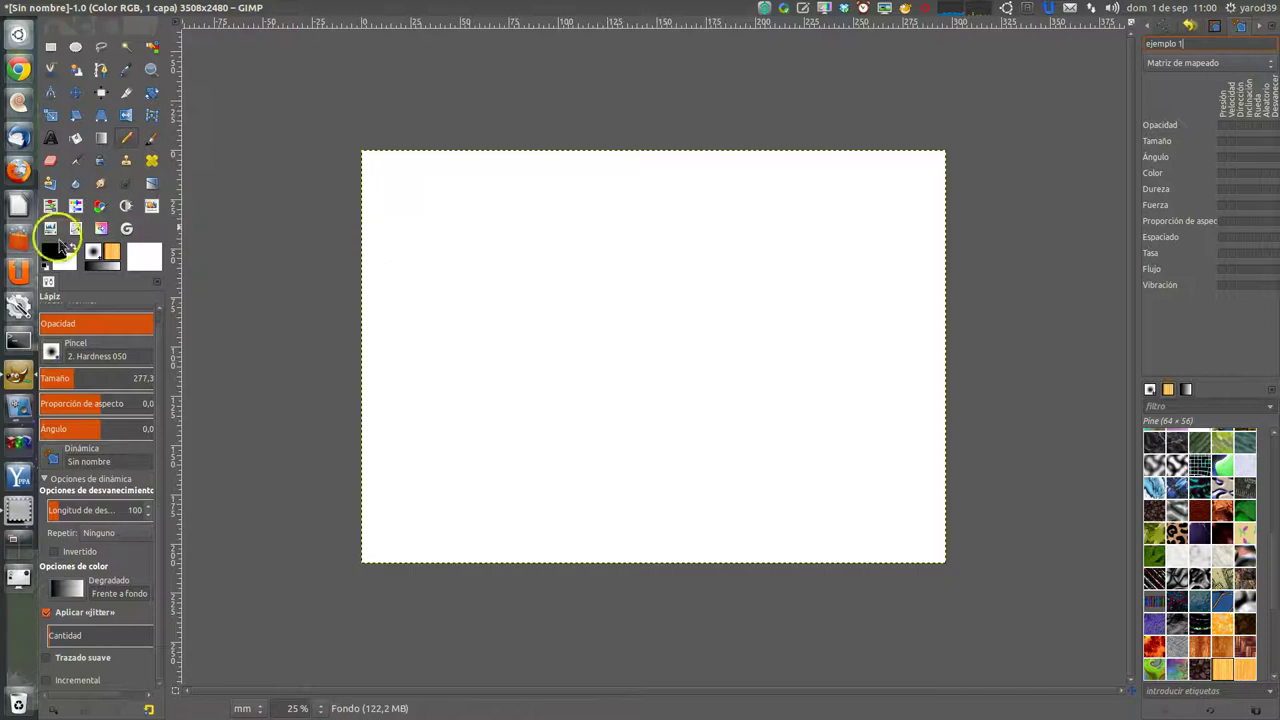
Set the foreground colour to pure blue 0000ff
click(57, 259)
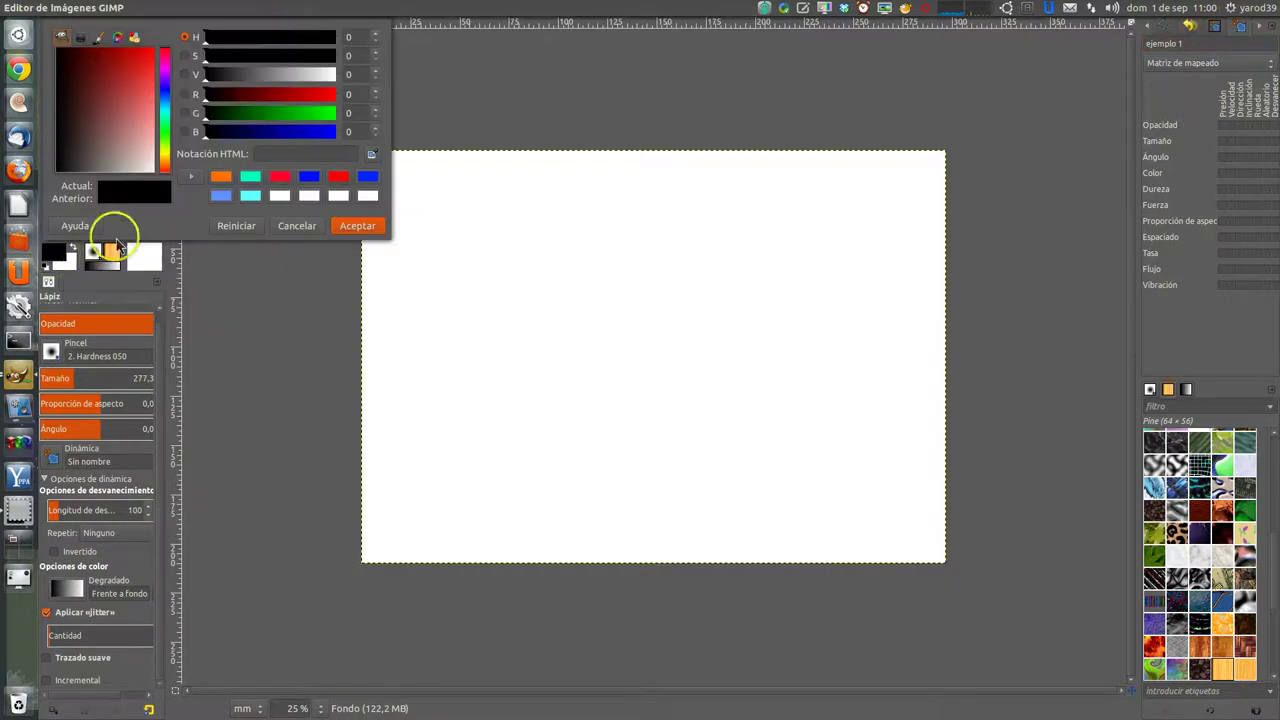
click(267, 155)
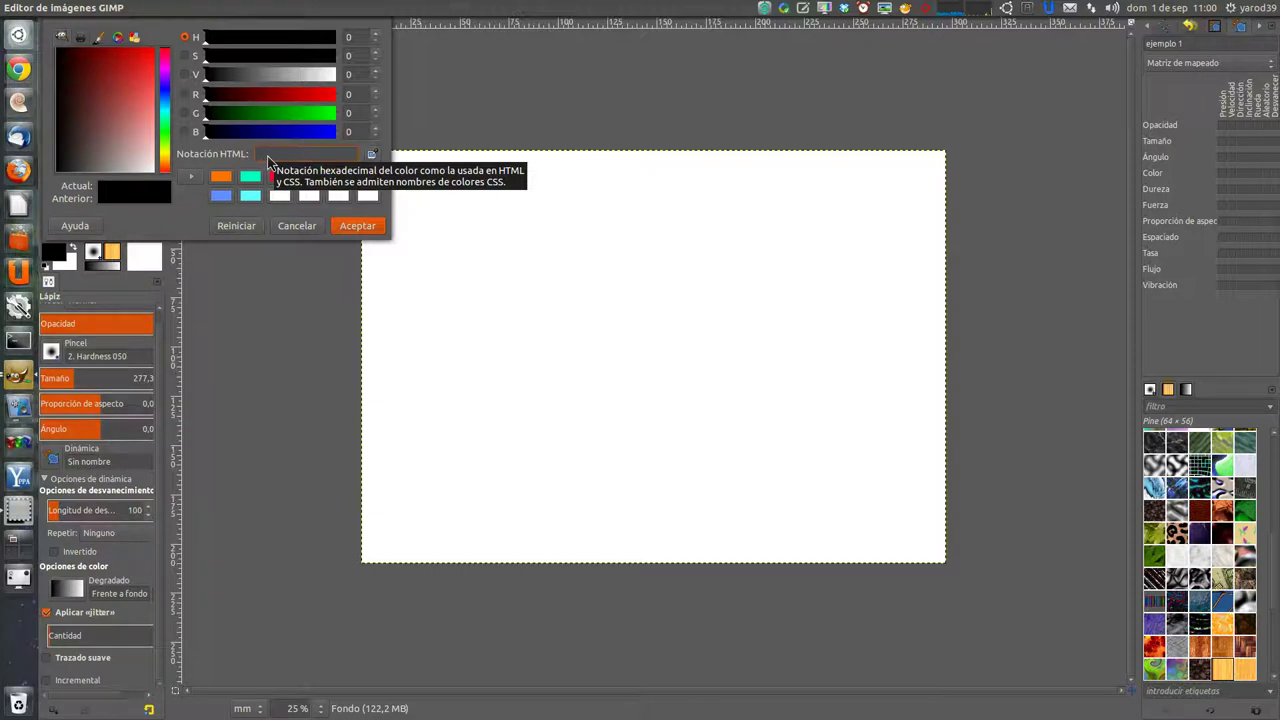
text(0000)
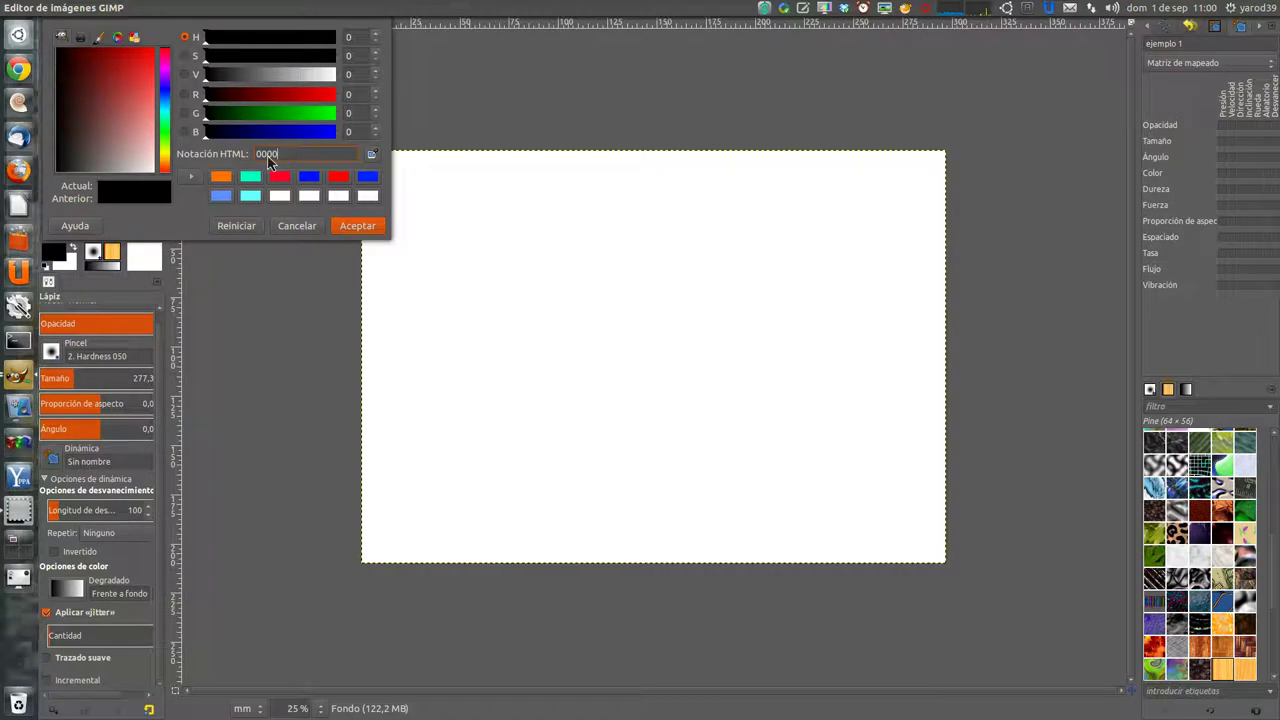
text(ff)
key(Return)
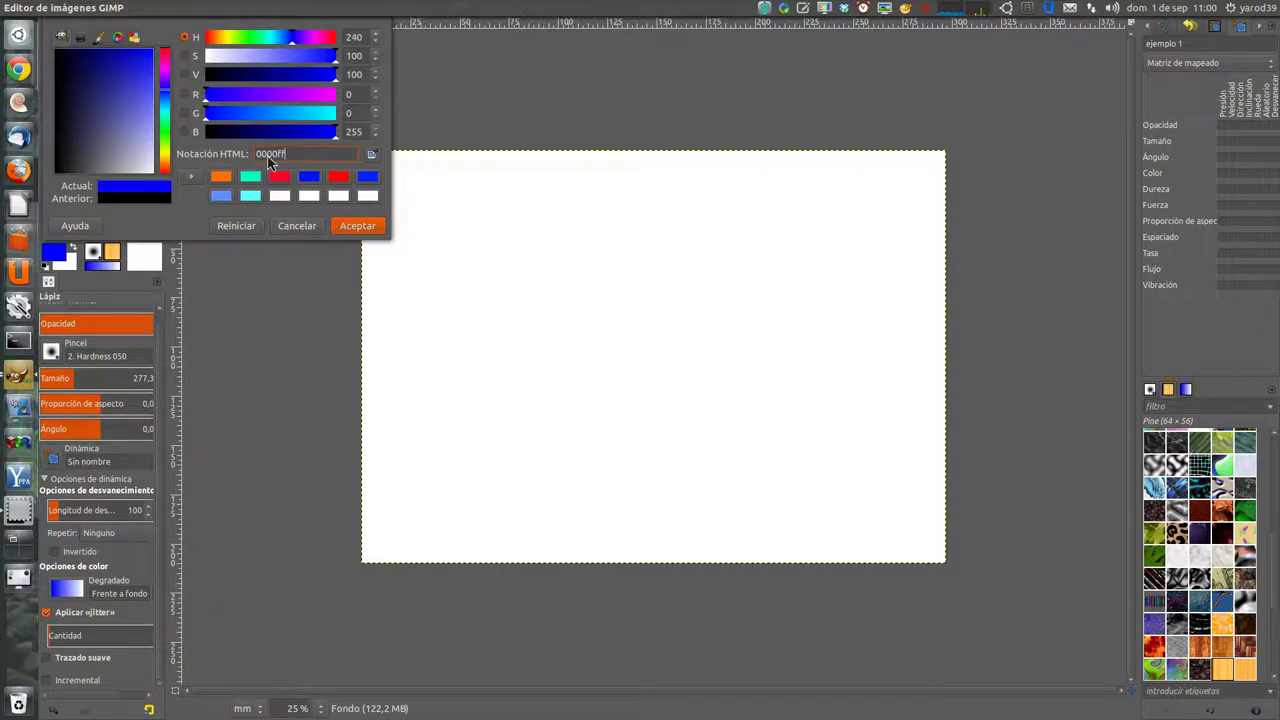
click(352, 224)
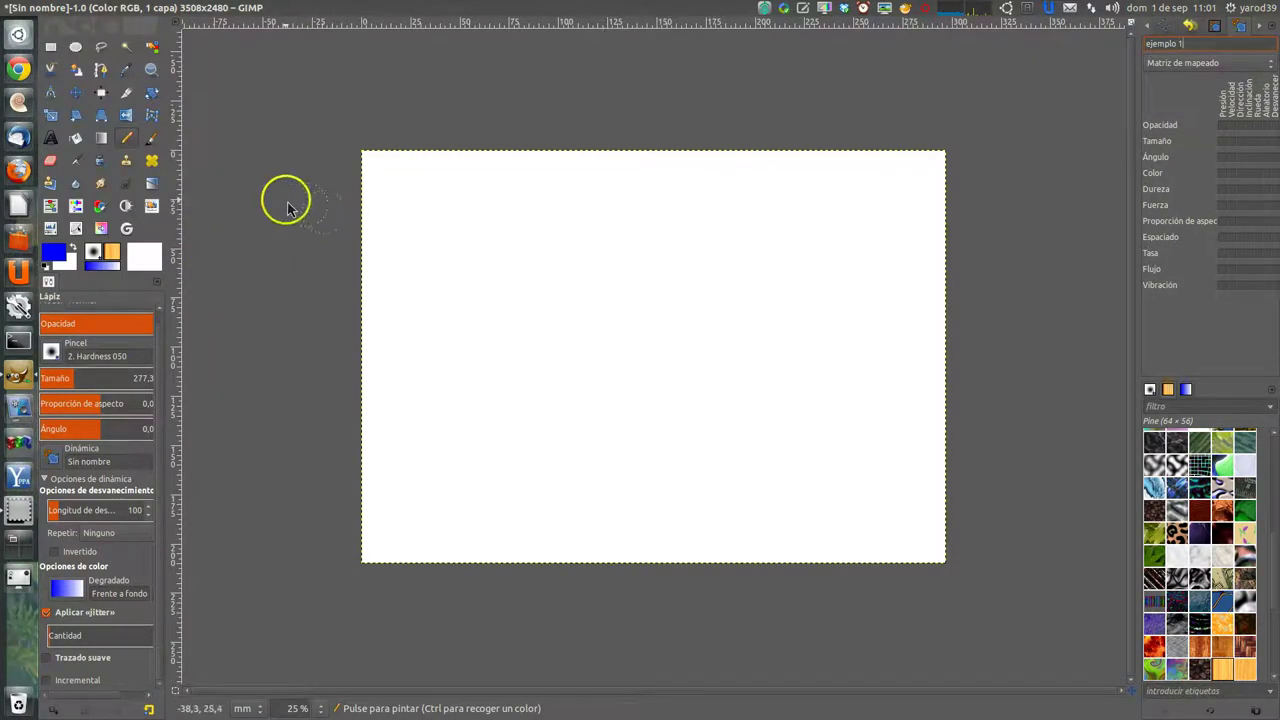
Set the background colour to yellow ffff00
click(66, 262)
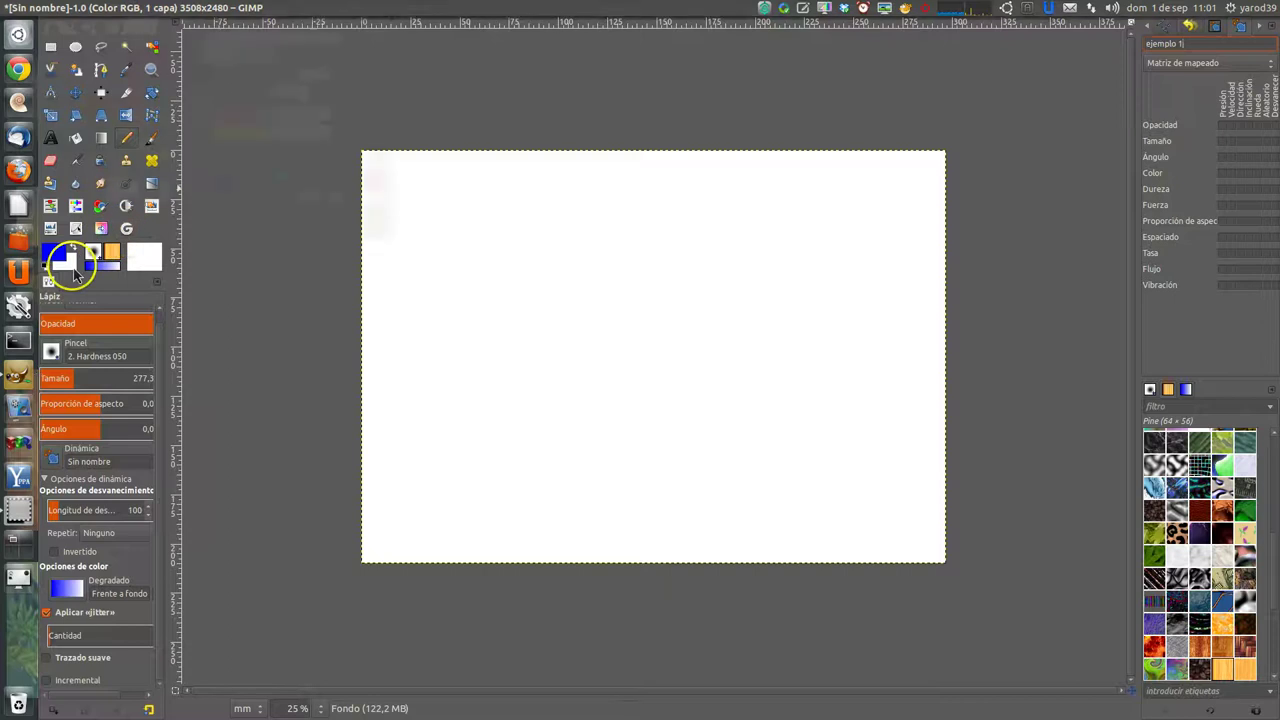
double_click(294, 153)
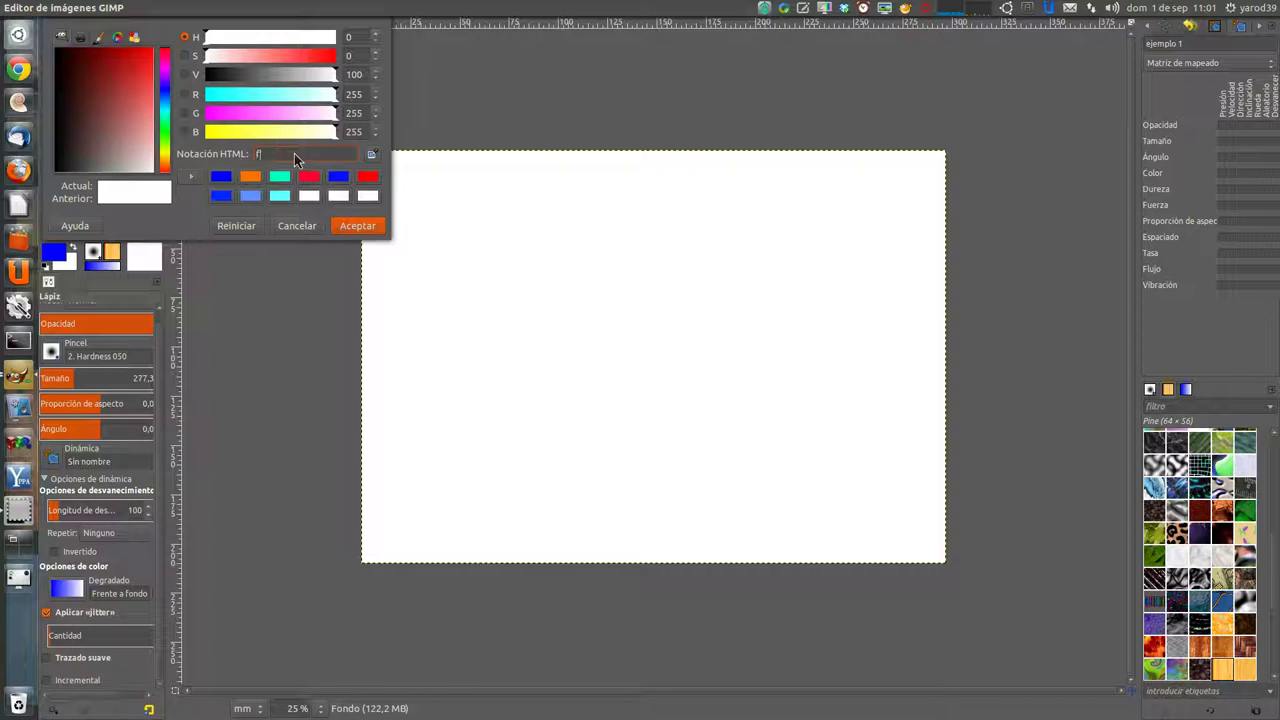
text(fff)
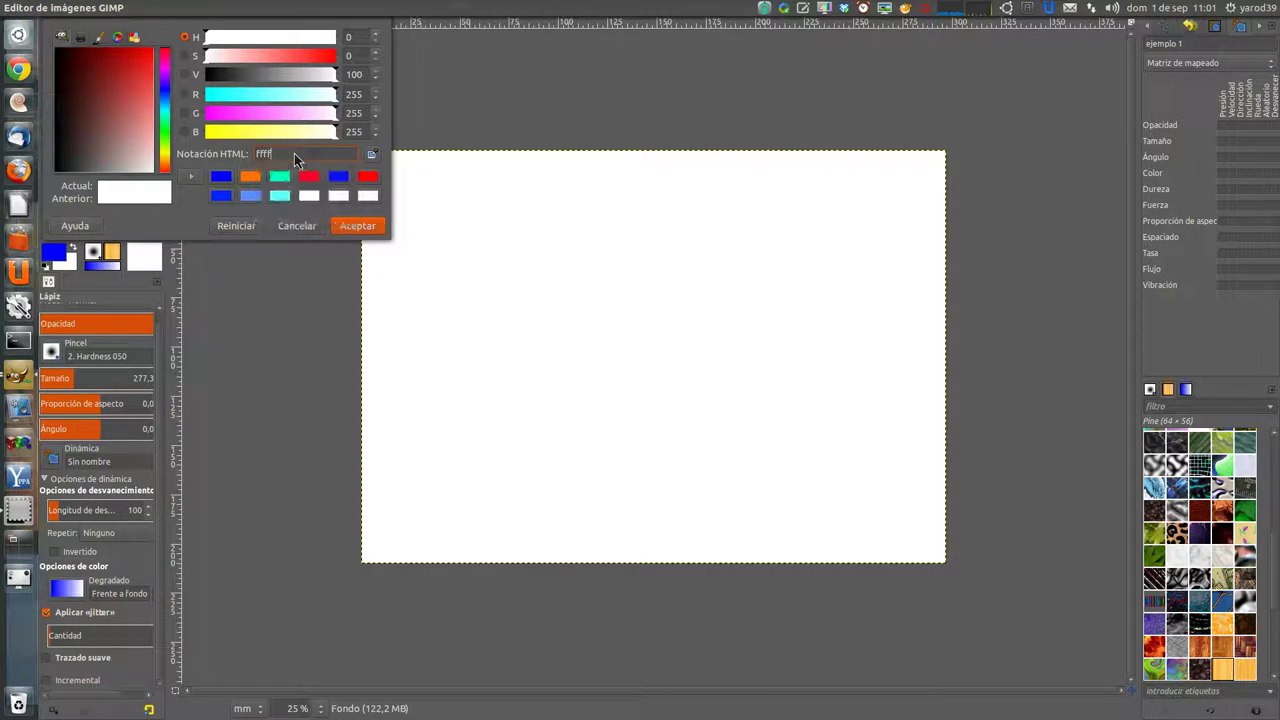
text(00)
key(Return)
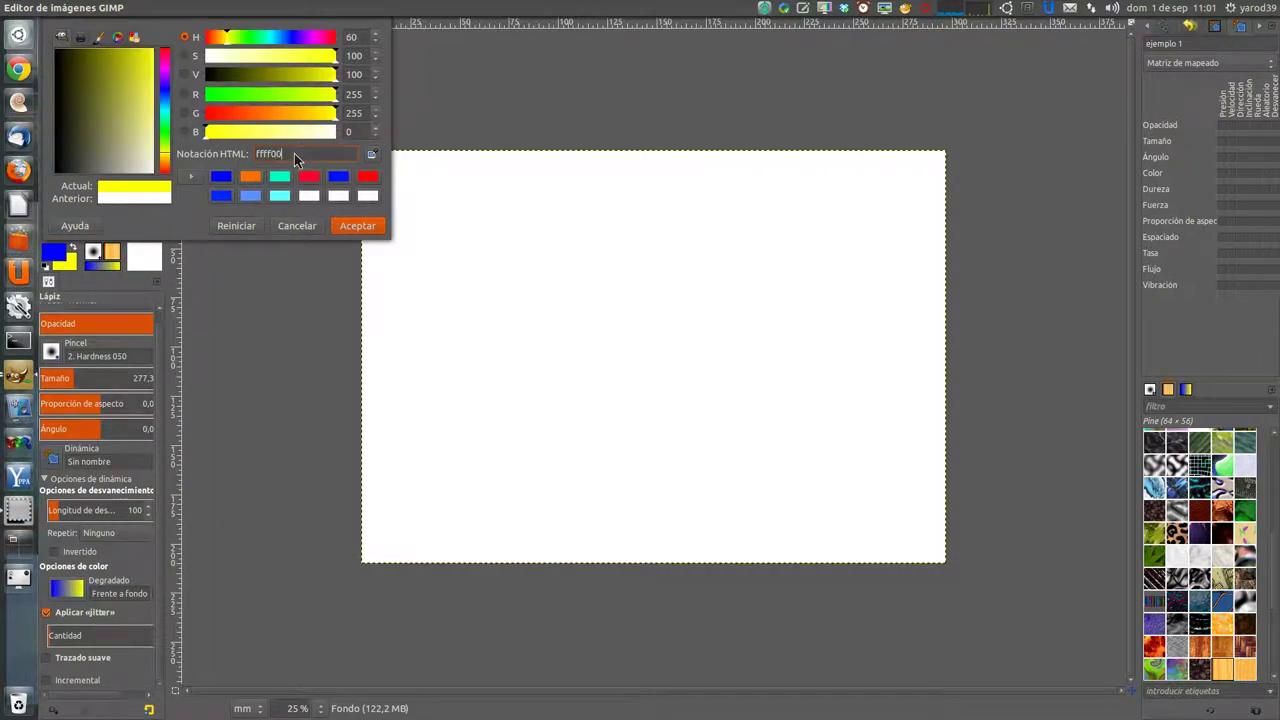
click(355, 228)
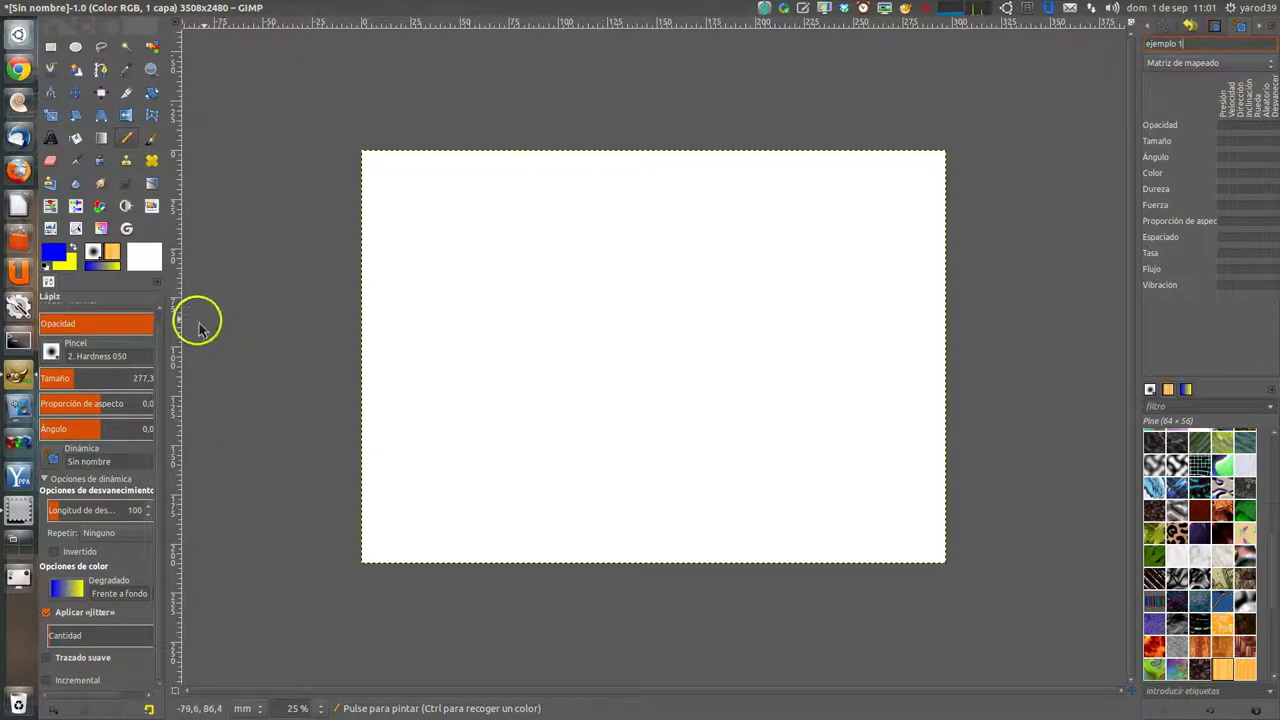
Keep the Normal blend mode and widen the Tool Options dock toward the canvas
scroll(100, 378, down, 3)
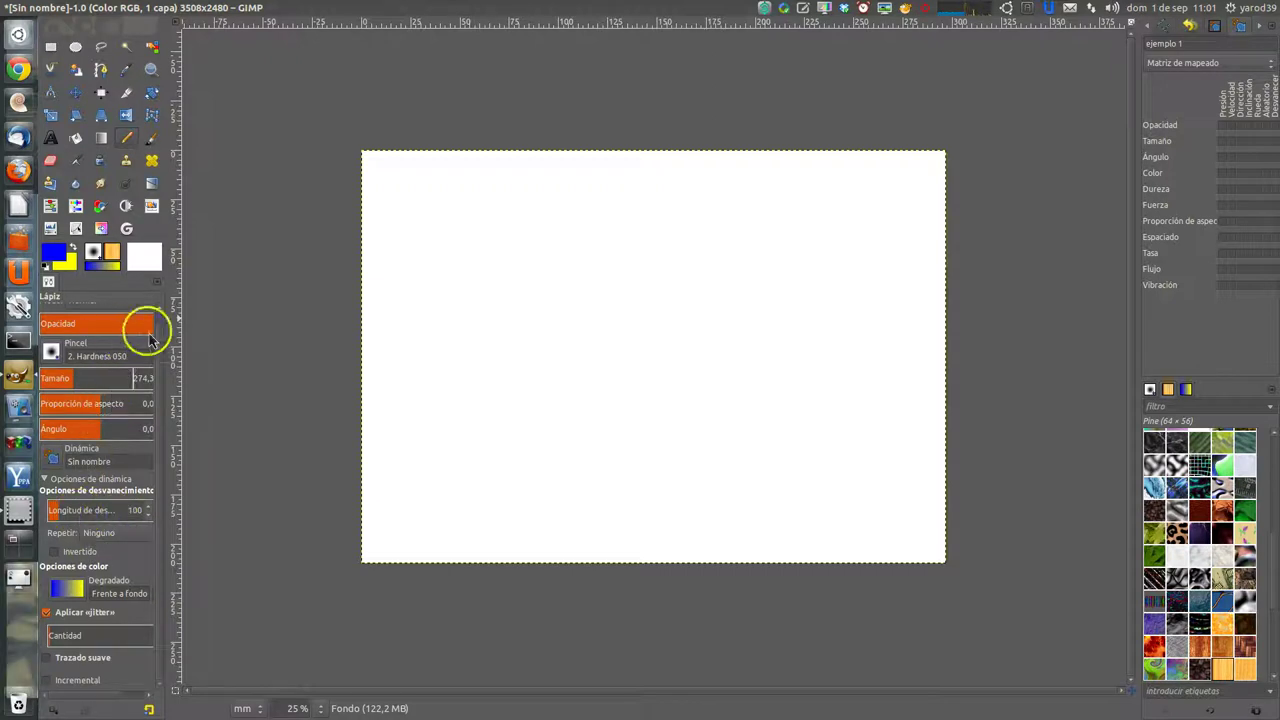
scroll(160, 318, up, 1)
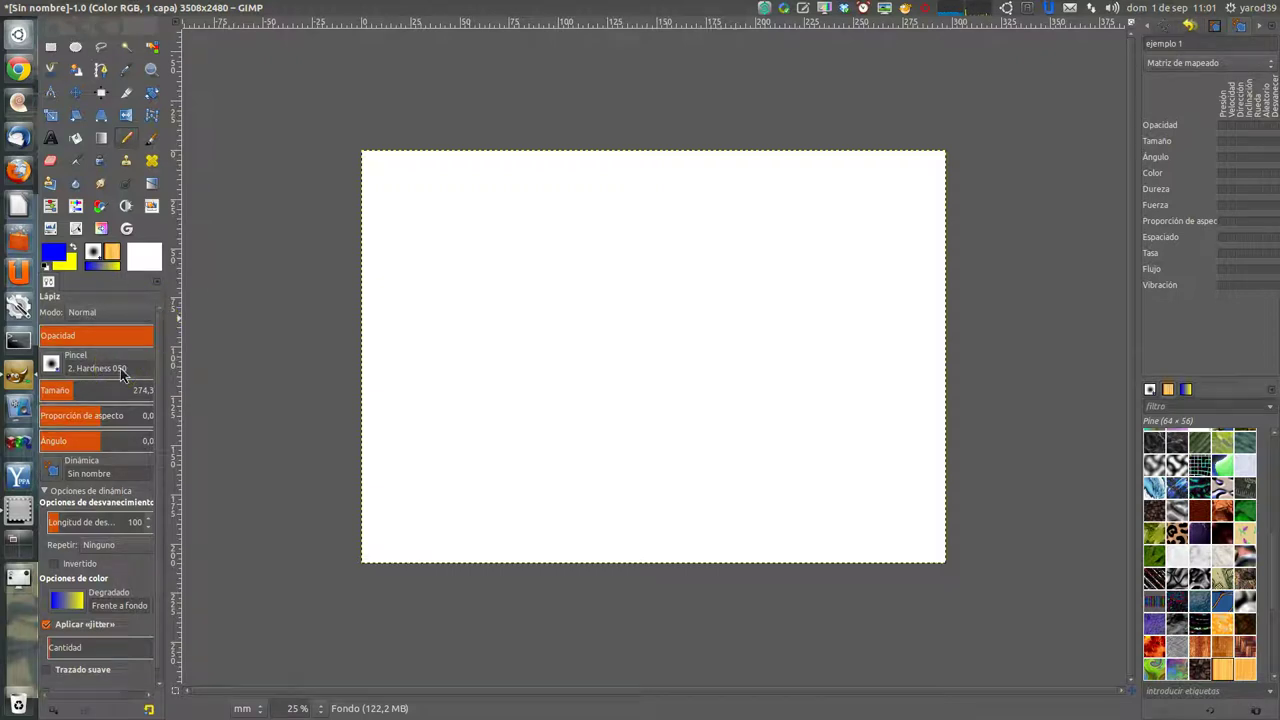
click(132, 312)
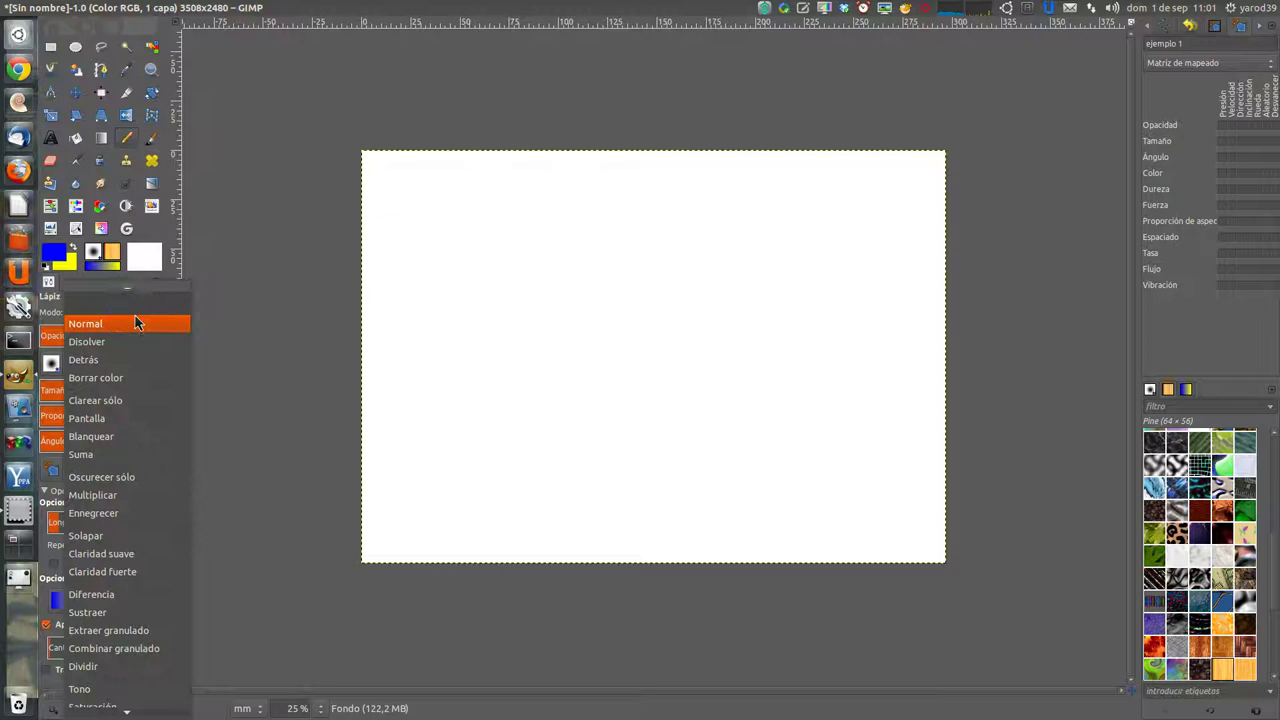
click(137, 322)
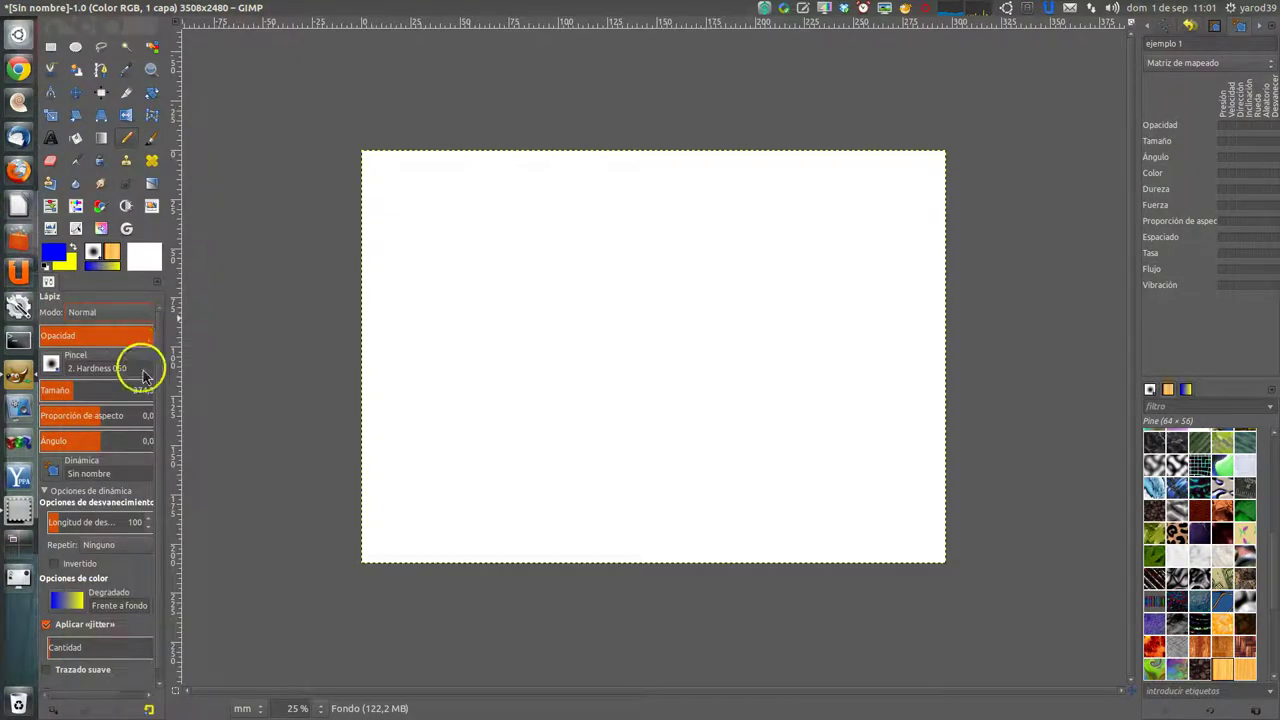
drag(180, 418, 238, 418)
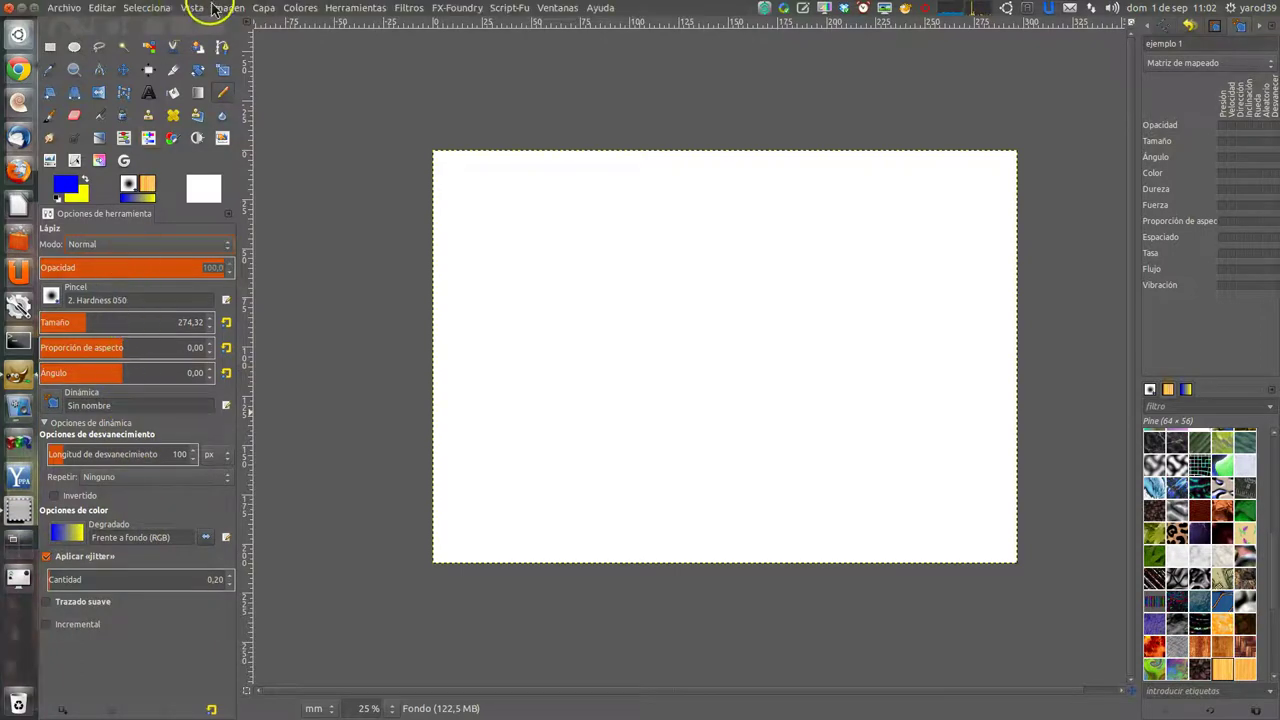
Browse the Ventanas and Vista menus, toggle sample points on and off, and disable pencil jitter
click(563, 9)
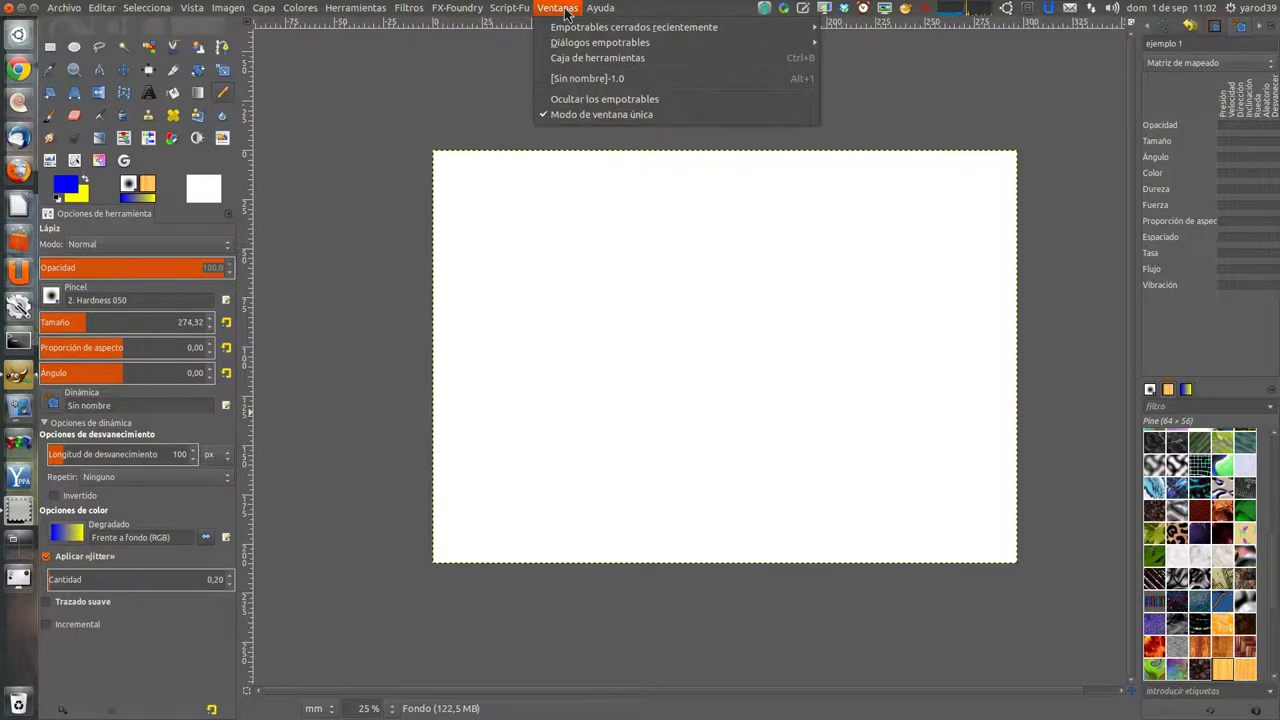
mouse_move(600, 42)
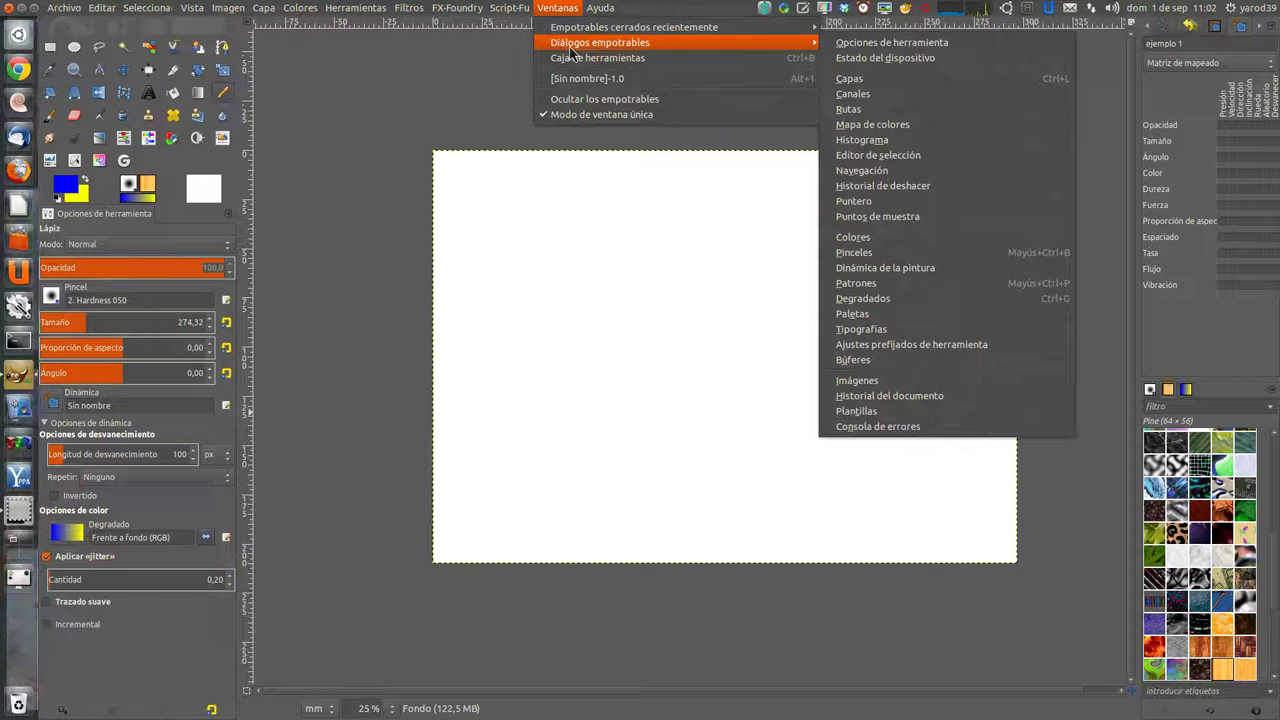
key(Escape)
click(191, 8)
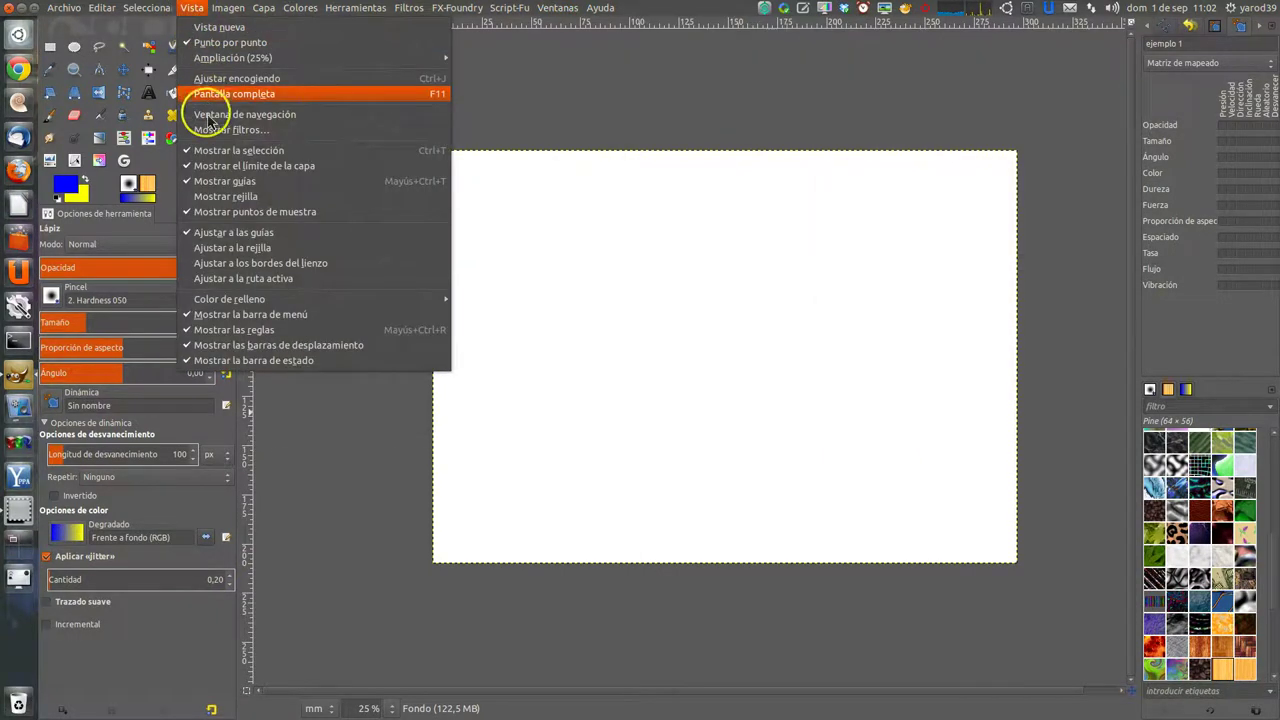
click(216, 211)
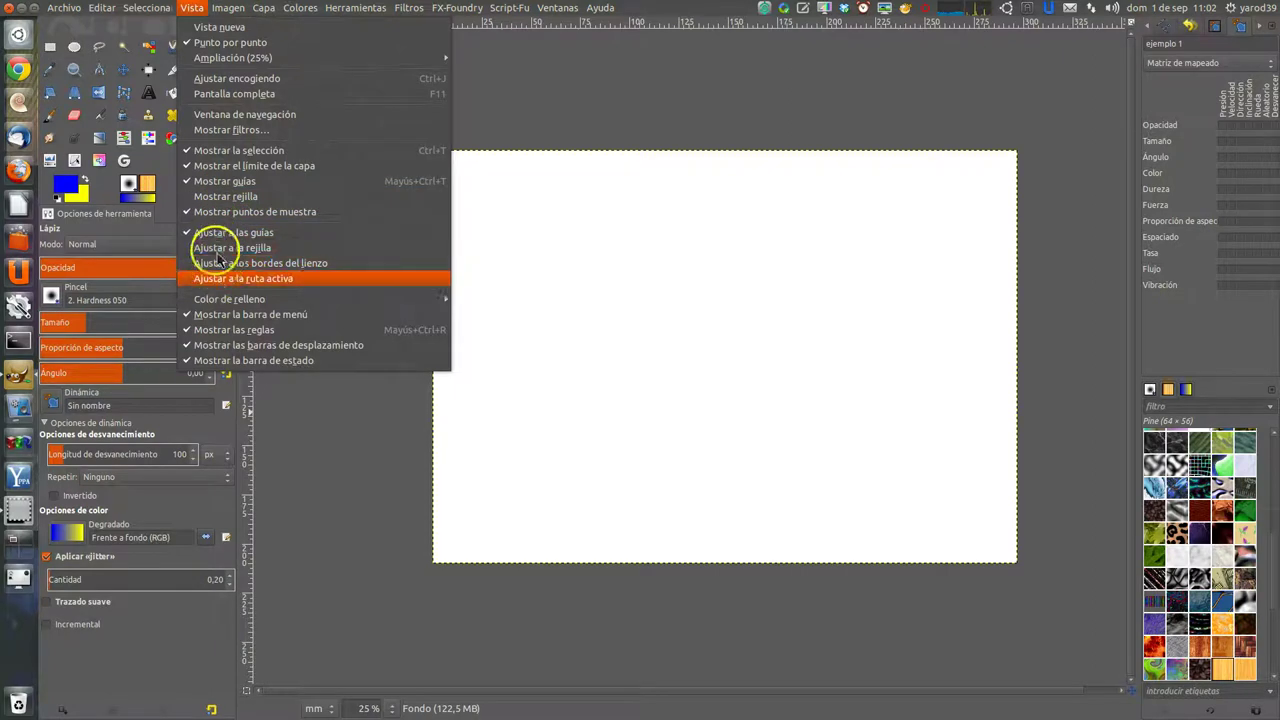
click(216, 211)
click(194, 9)
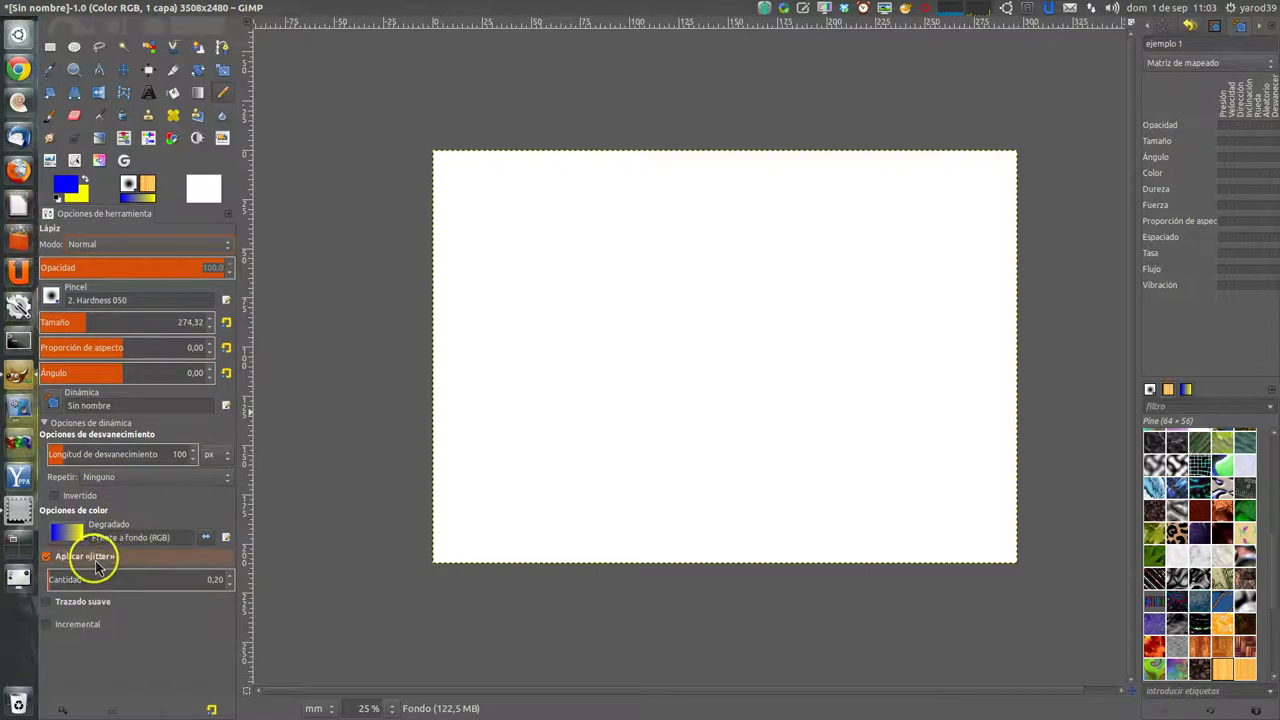
click(96, 560)
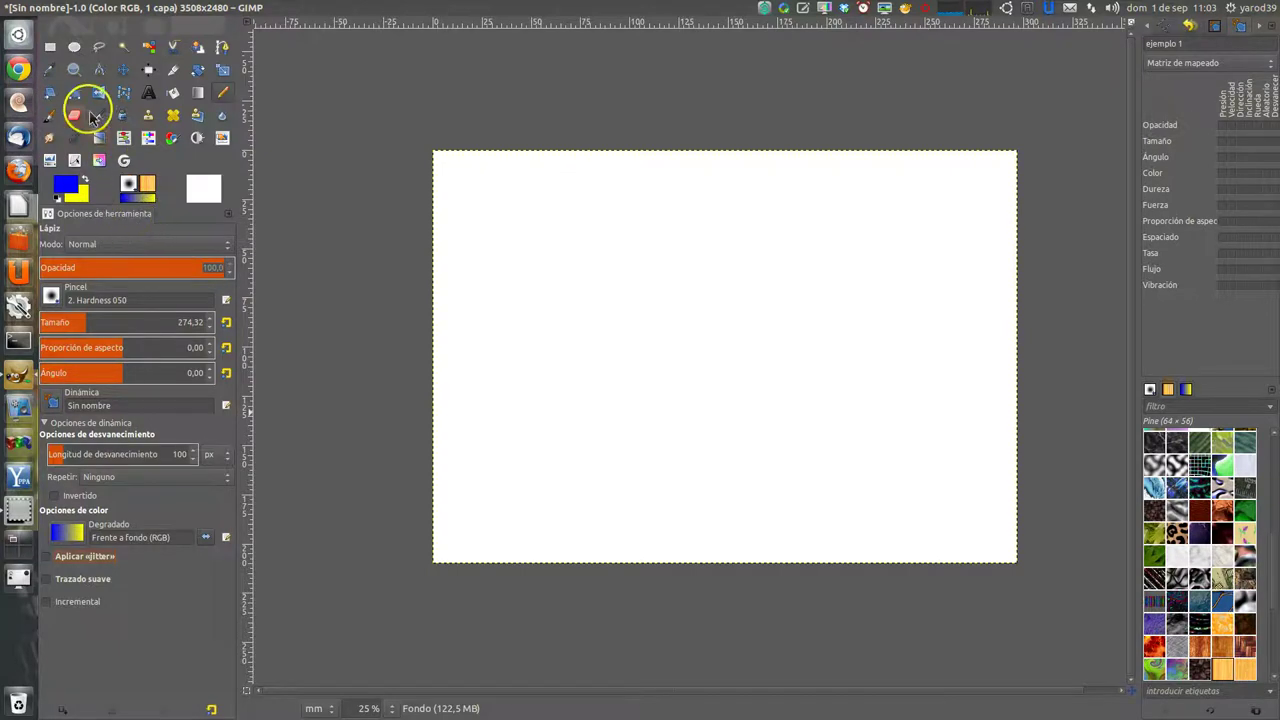
Browse the image menu's Editar, Vista, Imagen, Capa, Colores, Herramientas and Filtros categories
click(250, 23)
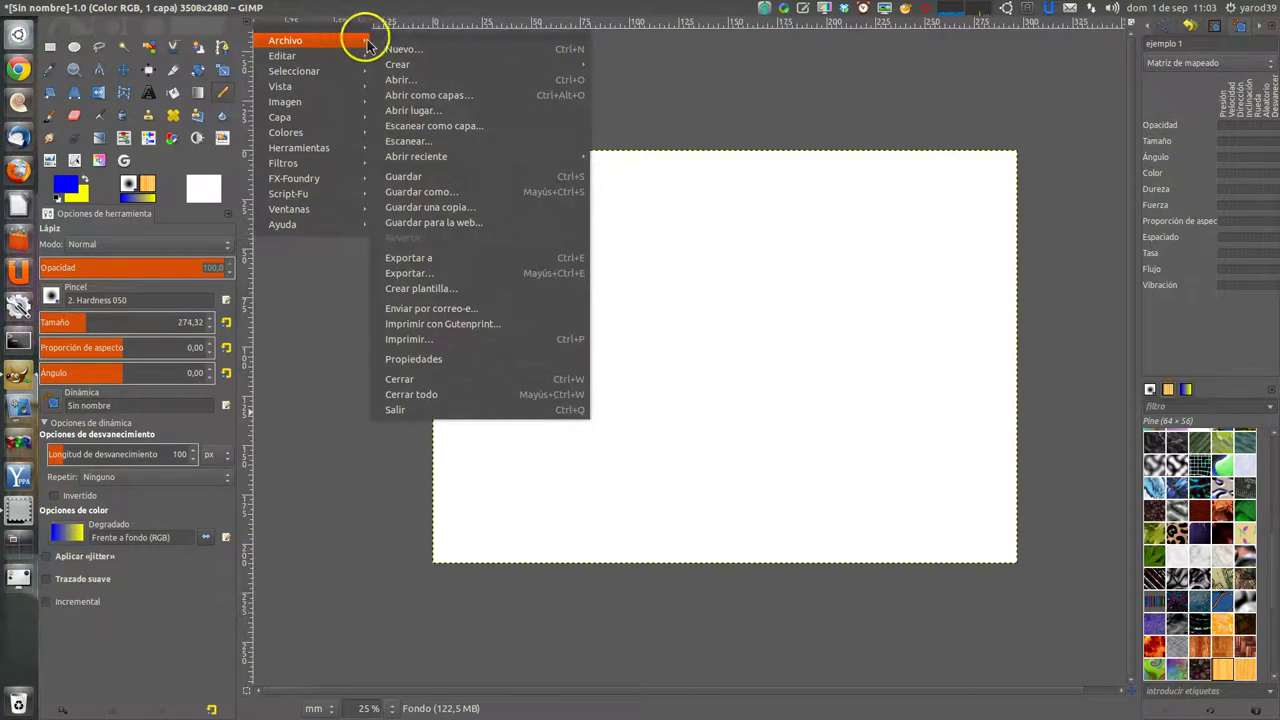
mouse_move(300, 56)
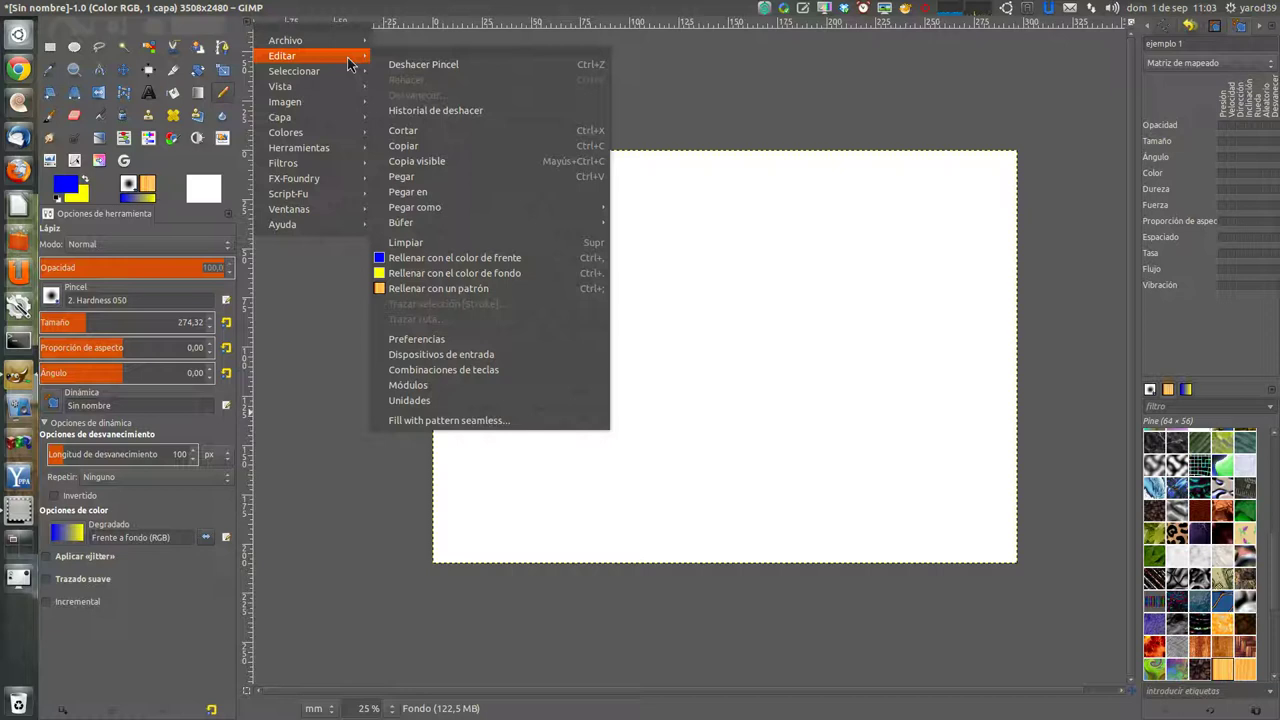
click(348, 71)
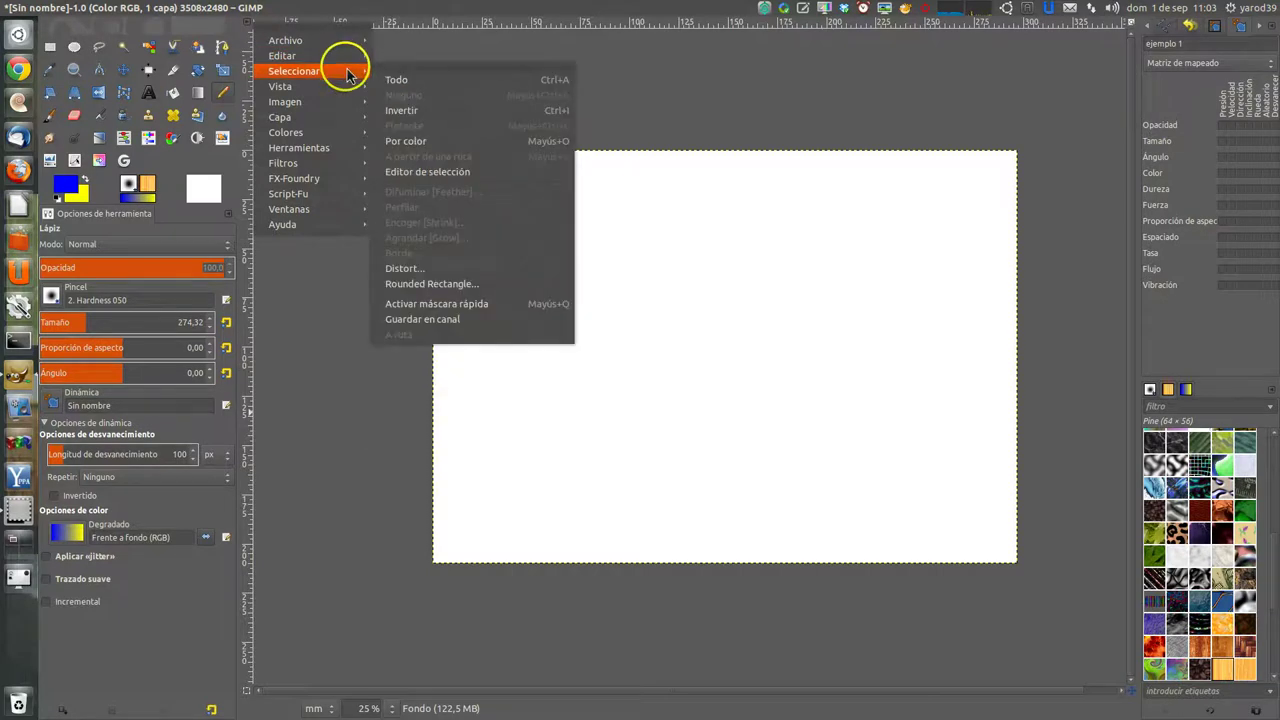
mouse_move(300, 86)
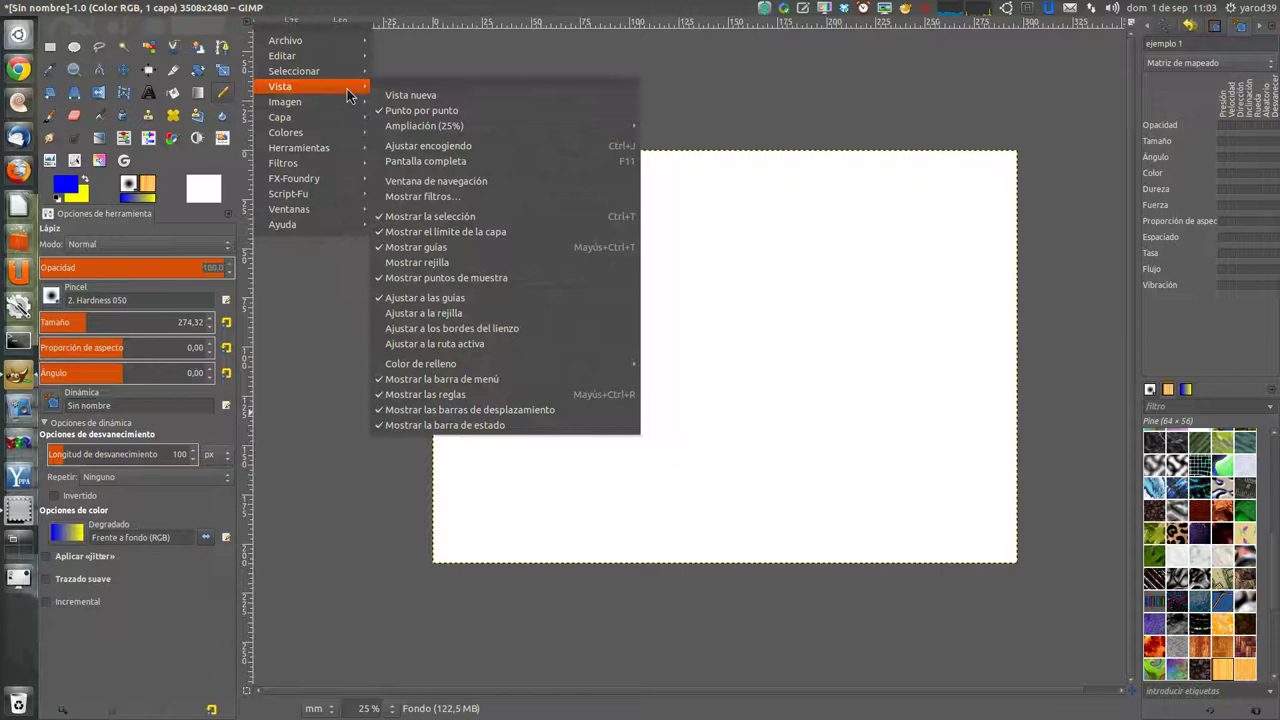
click(341, 104)
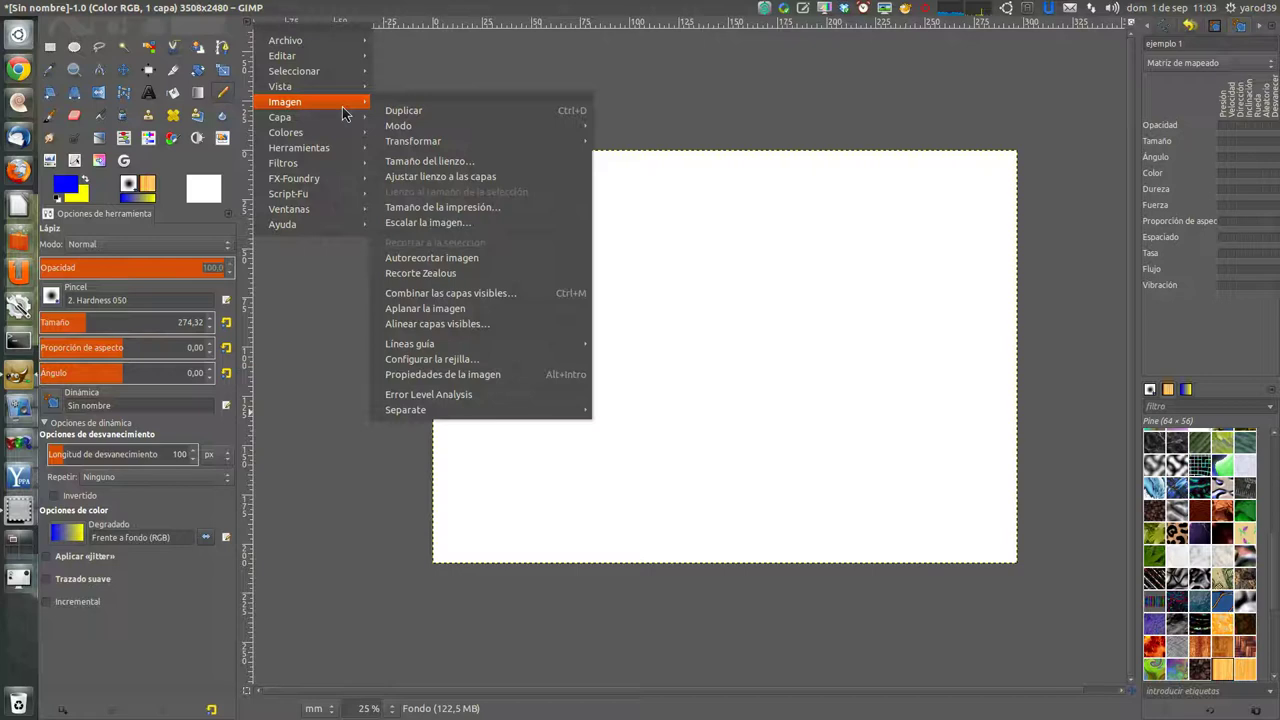
click(342, 120)
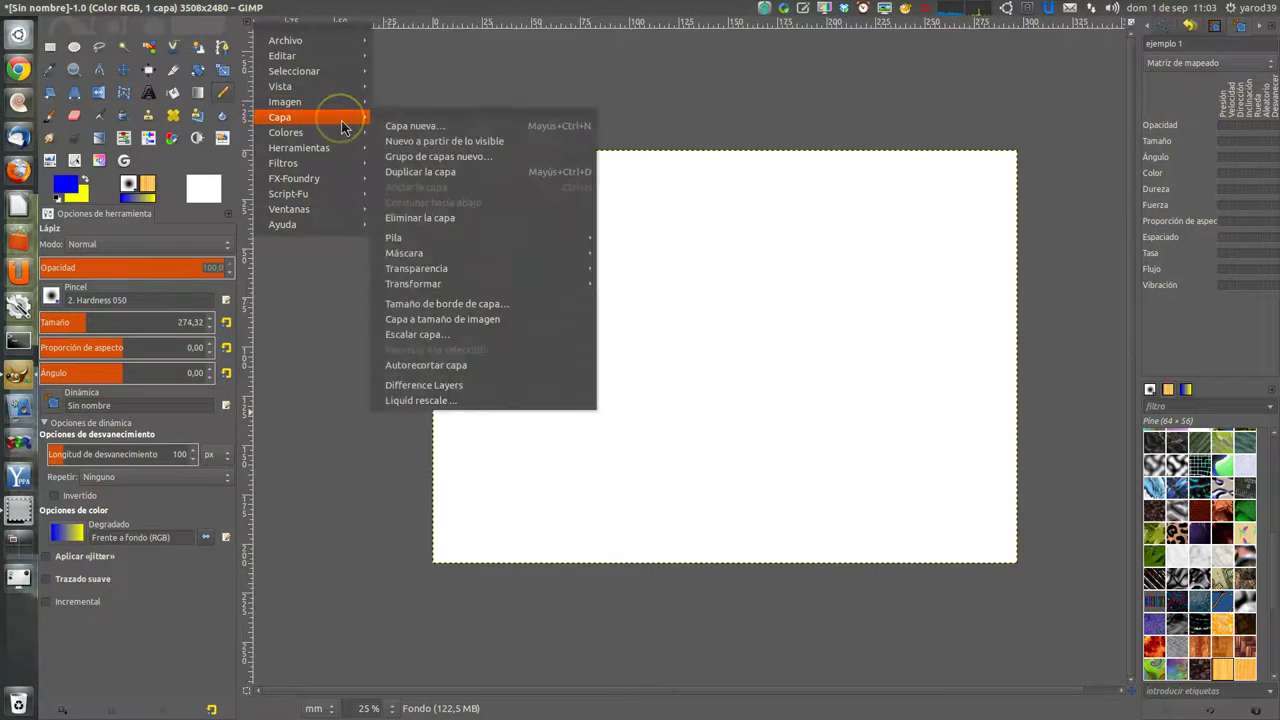
click(341, 132)
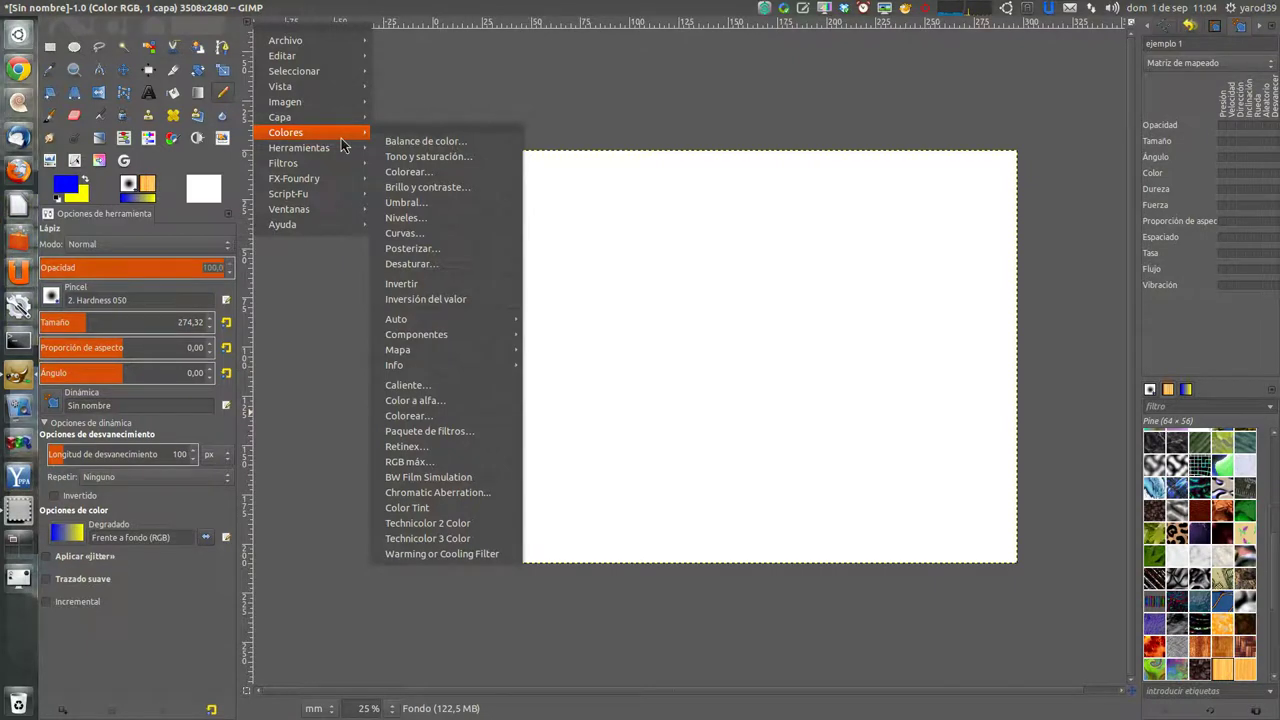
click(341, 148)
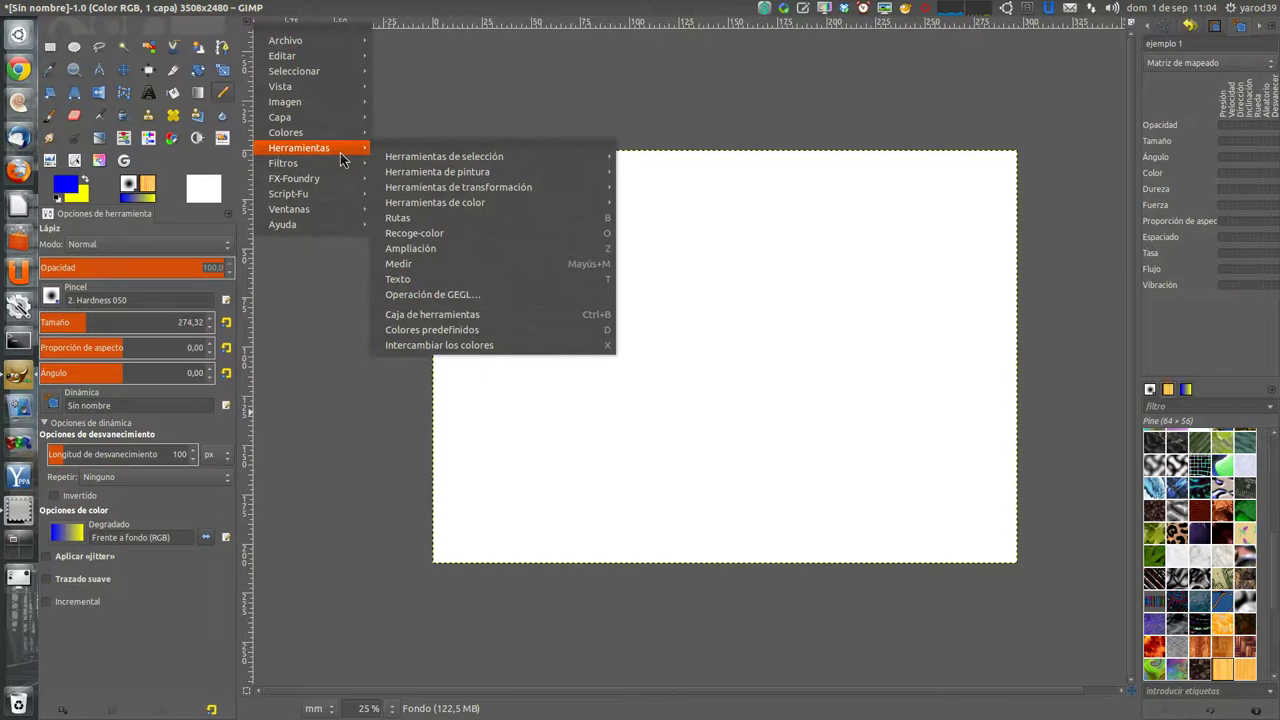
click(340, 164)
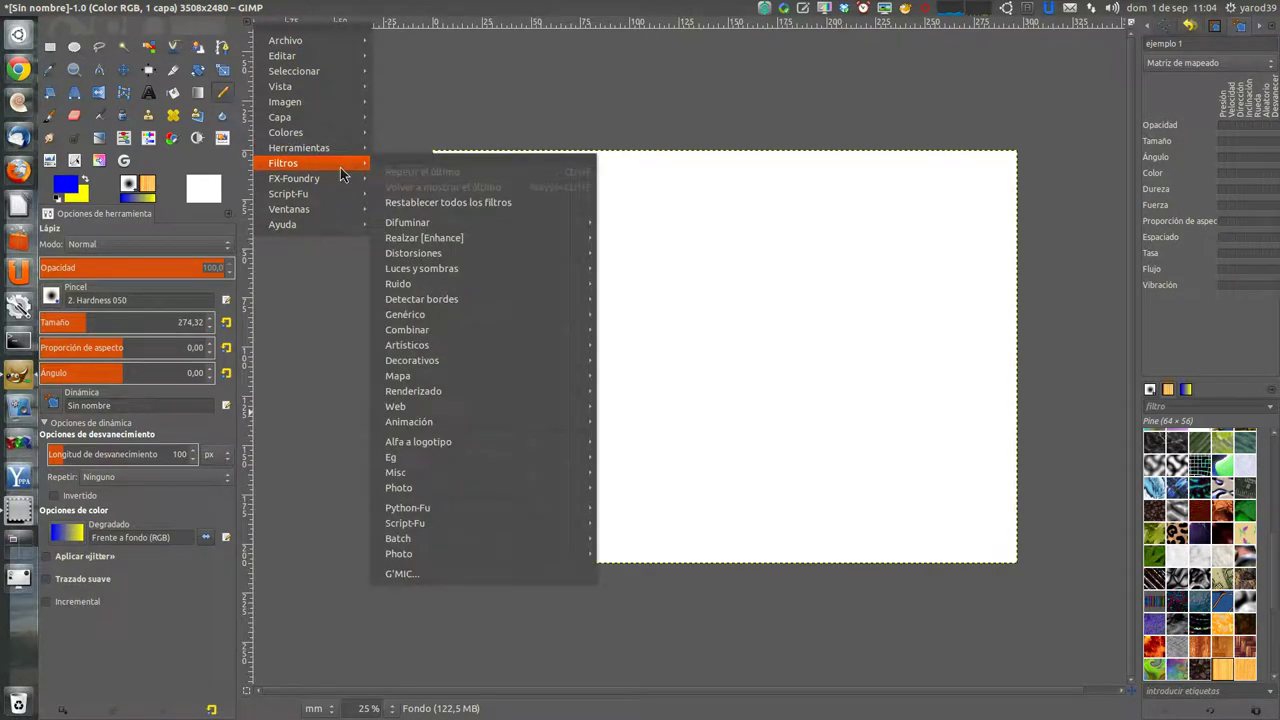
Apply the Filtros > Difuminar > Desenfoque blur to the canvas
click(474, 220)
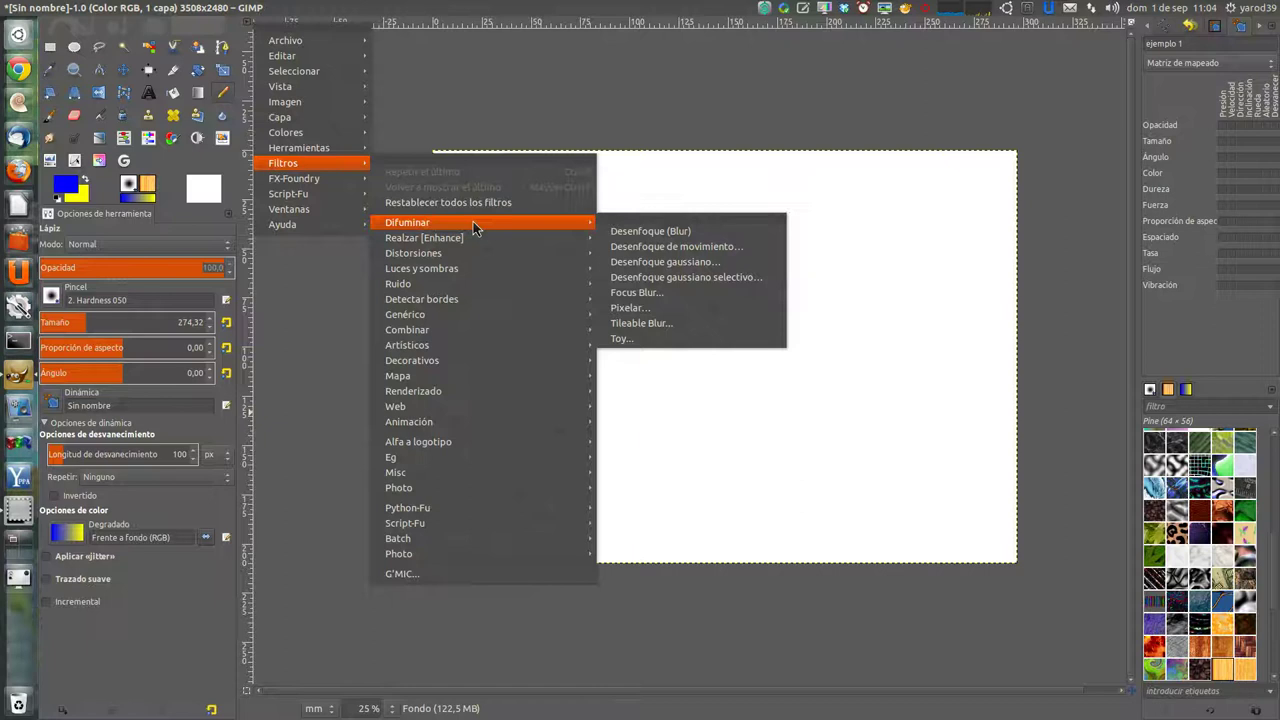
click(627, 235)
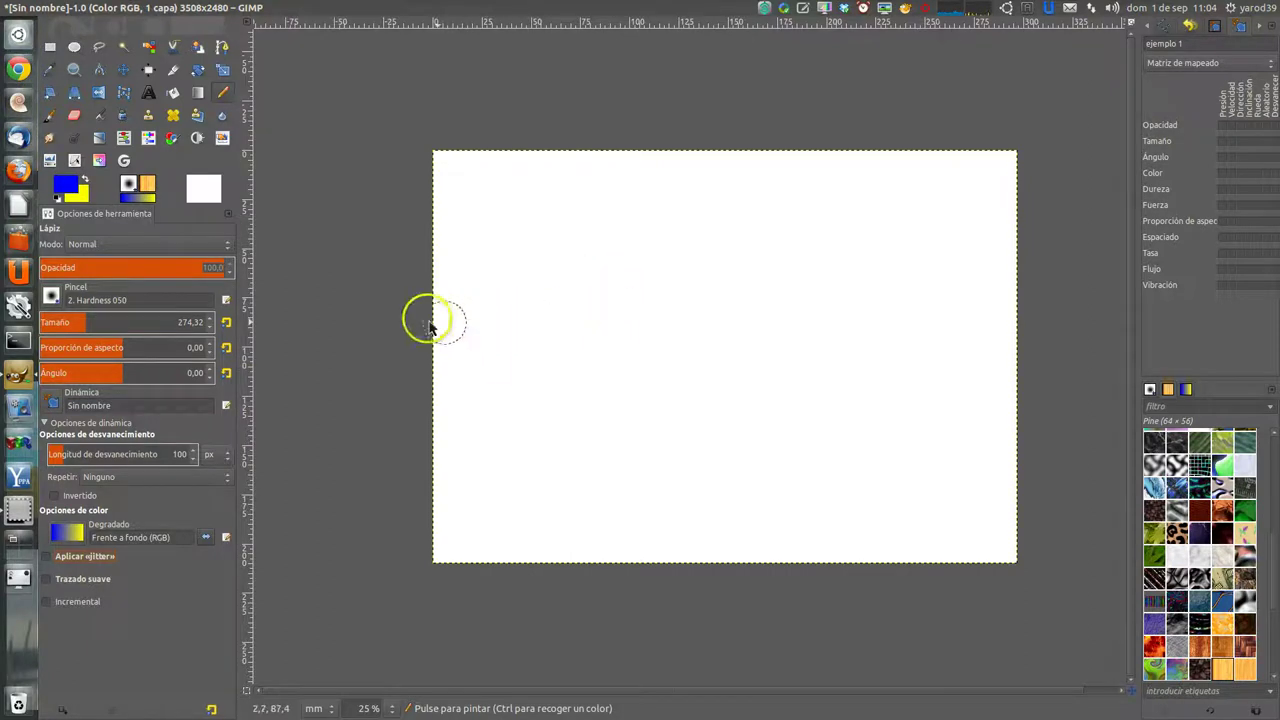
mouse_move(145, 8)
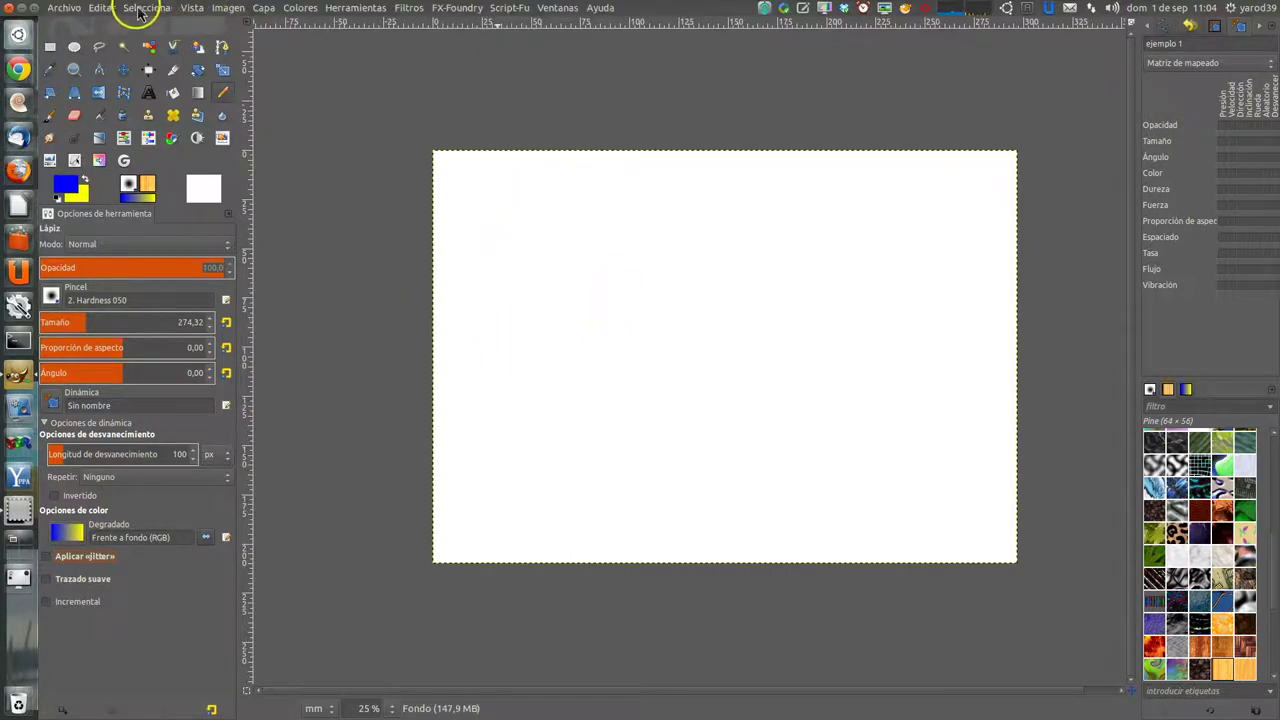
Undo the Desenfoque blur from the Editar menu
click(90, 8)
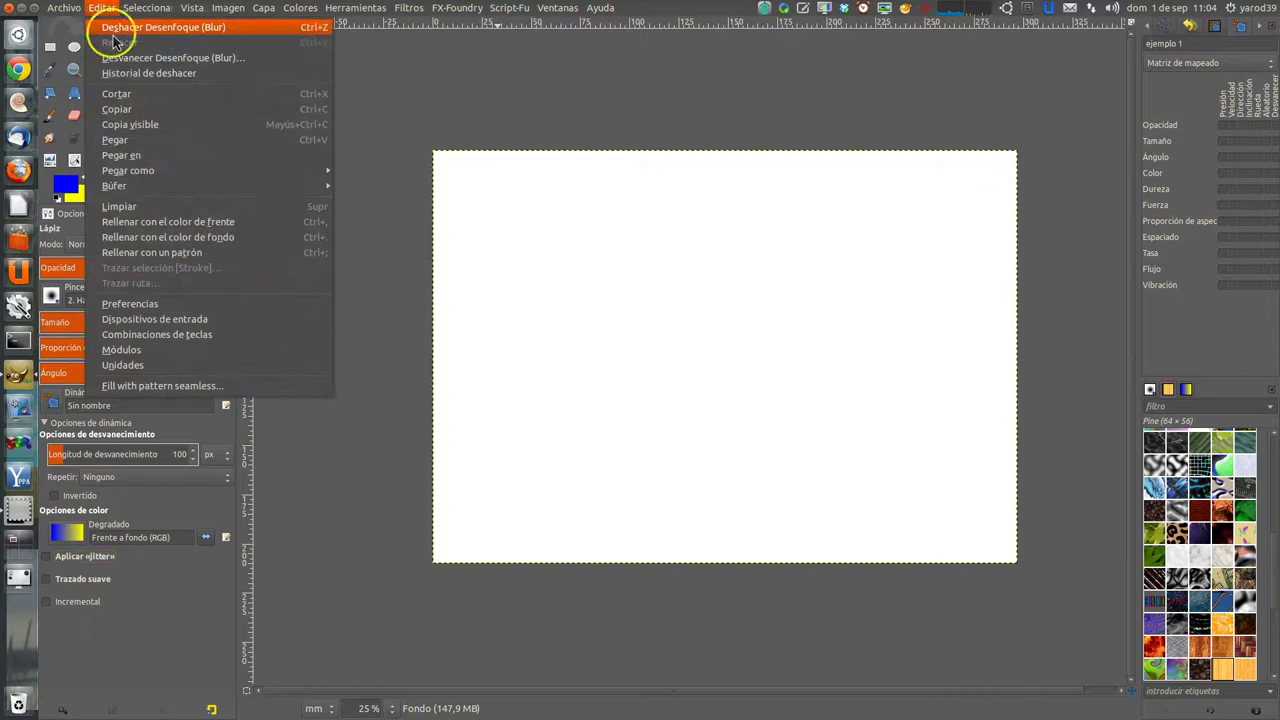
click(114, 40)
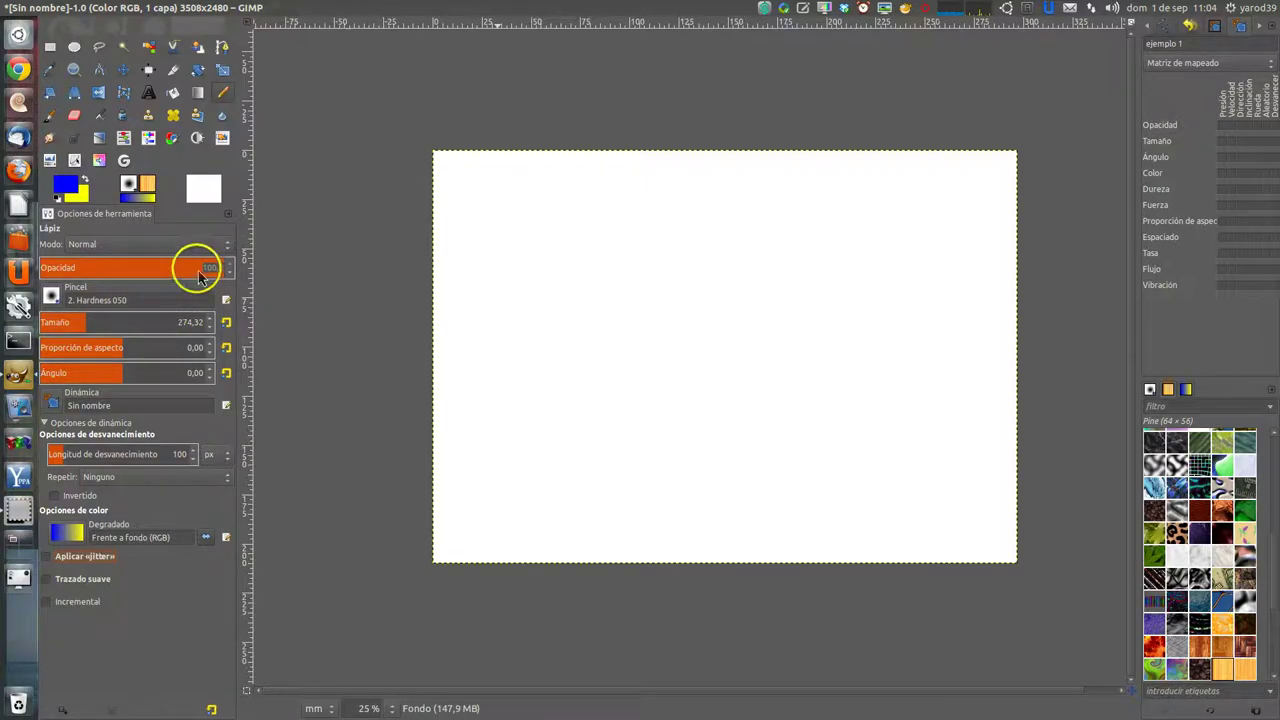
click(228, 218)
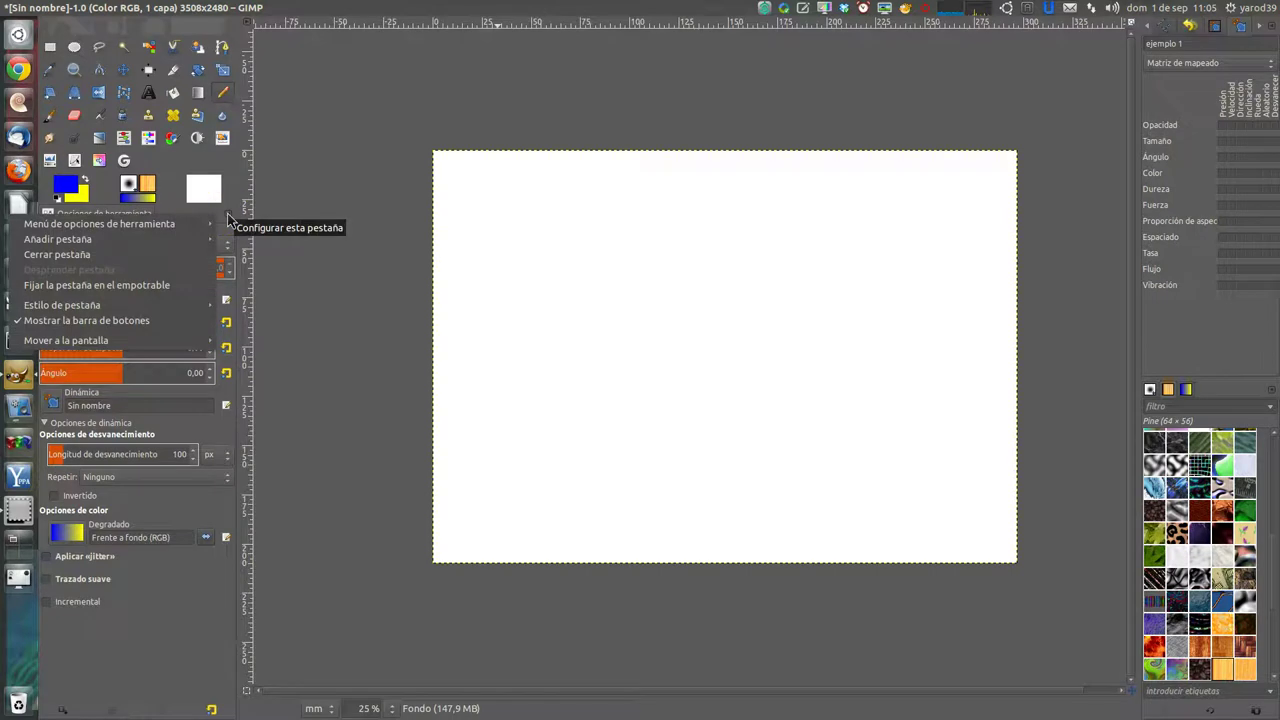
click(205, 220)
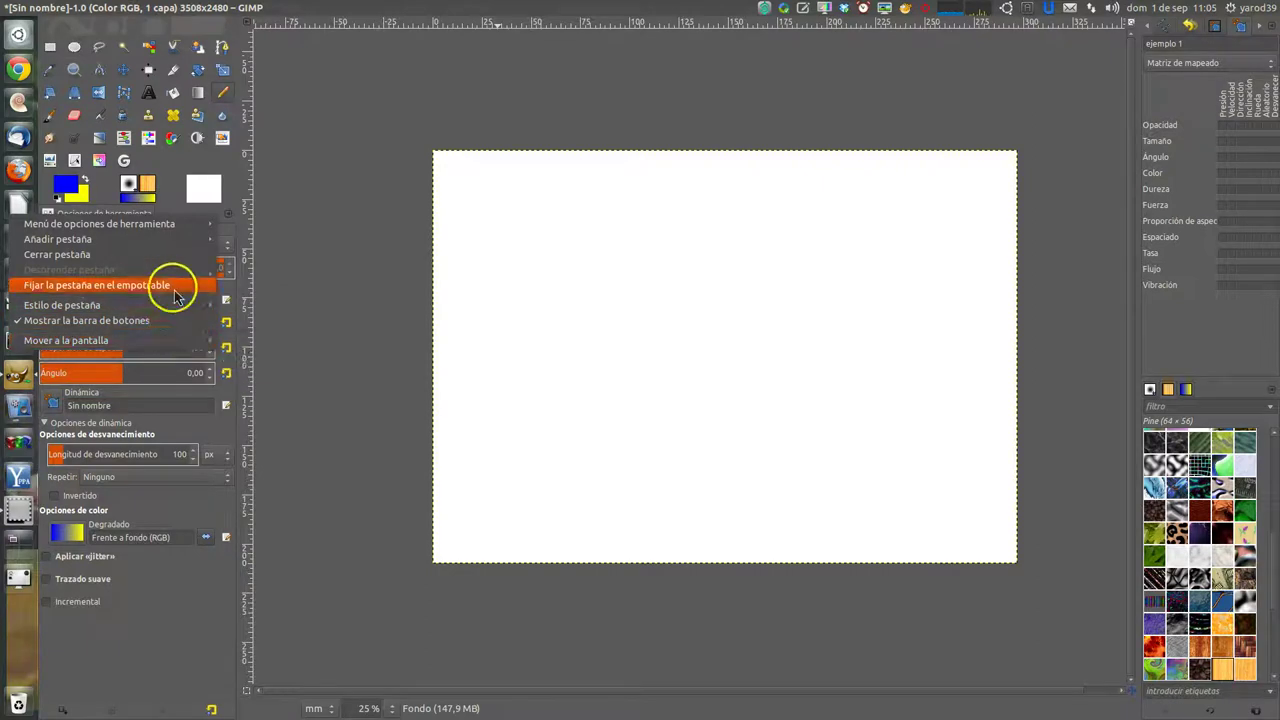
click(222, 168)
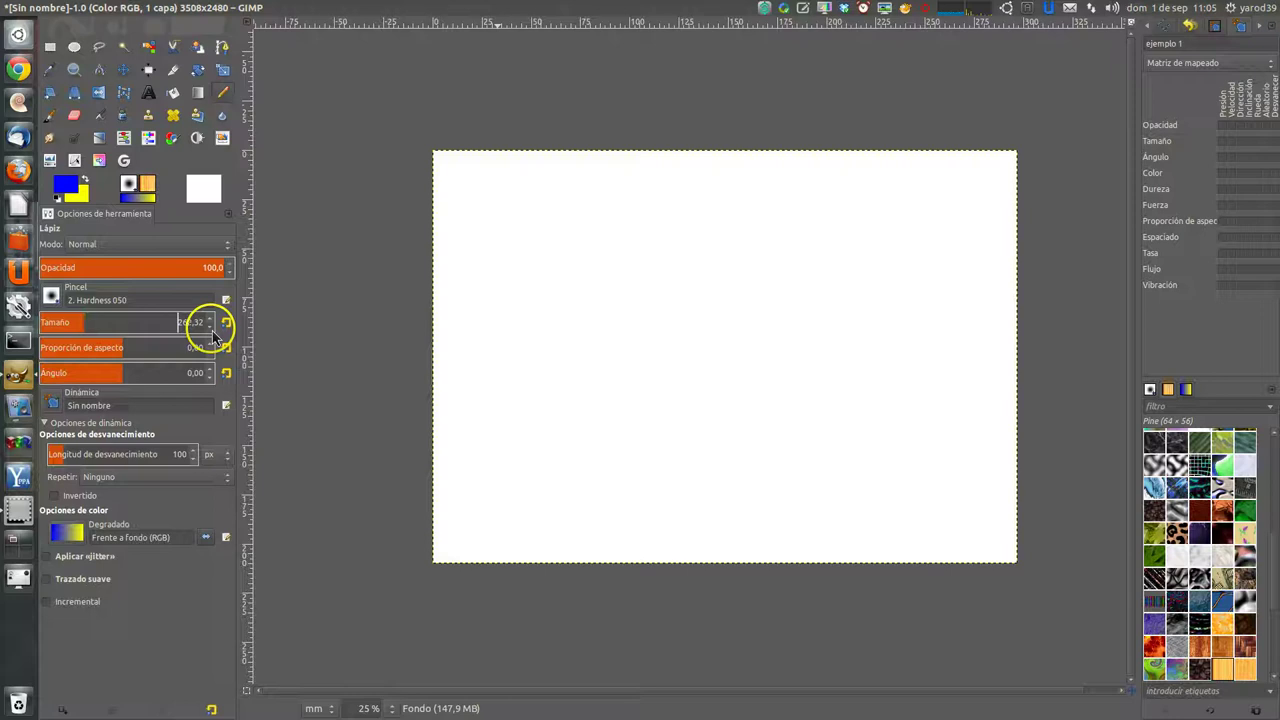
Lower the pencil brush size from 274,32 to exactly 72,00
scroll(212, 336, down, 2)
scroll(212, 334, down, 2)
scroll(212, 334, down, 2)
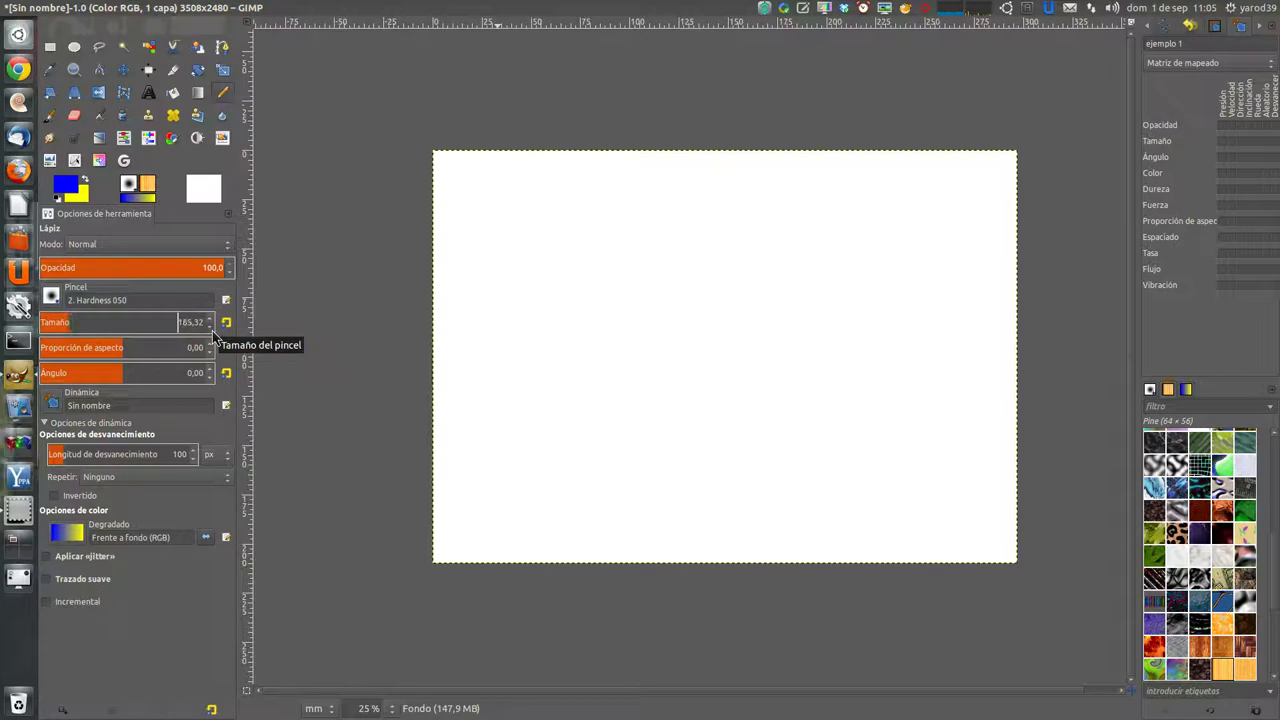
scroll(212, 330, down, 4)
scroll(212, 330, down, 4)
scroll(212, 330, down, 2)
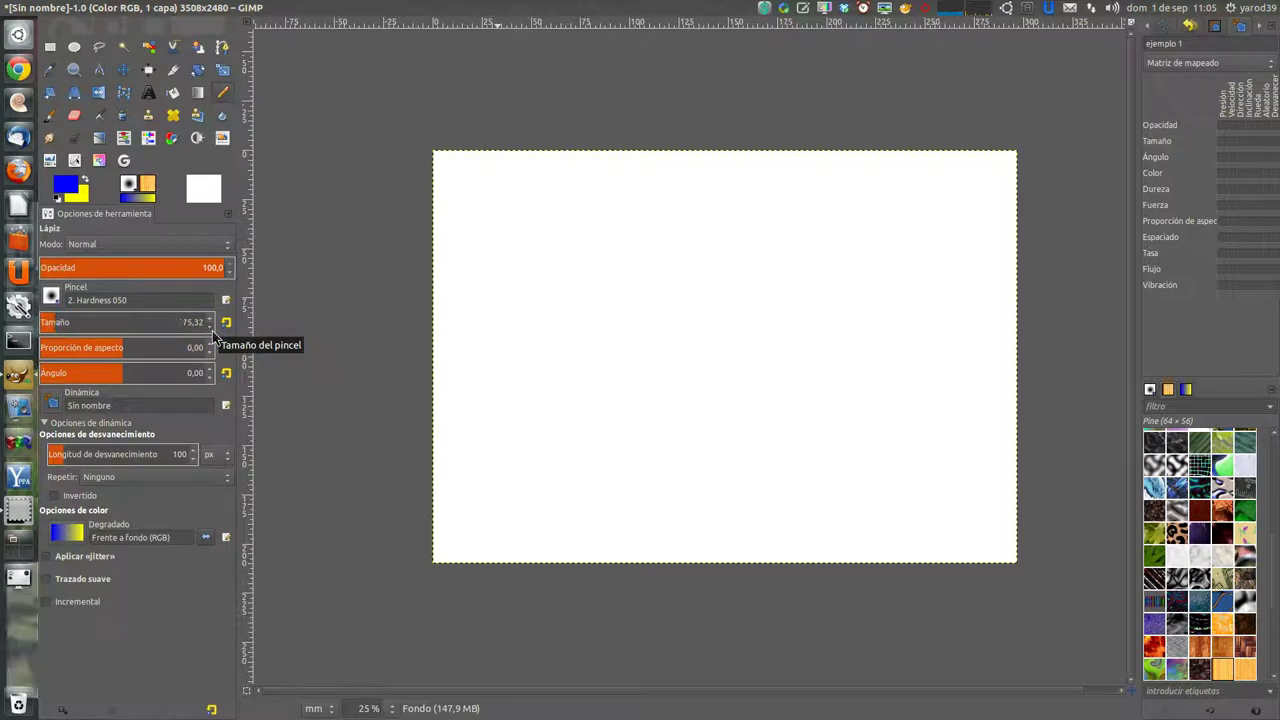
click(212, 330)
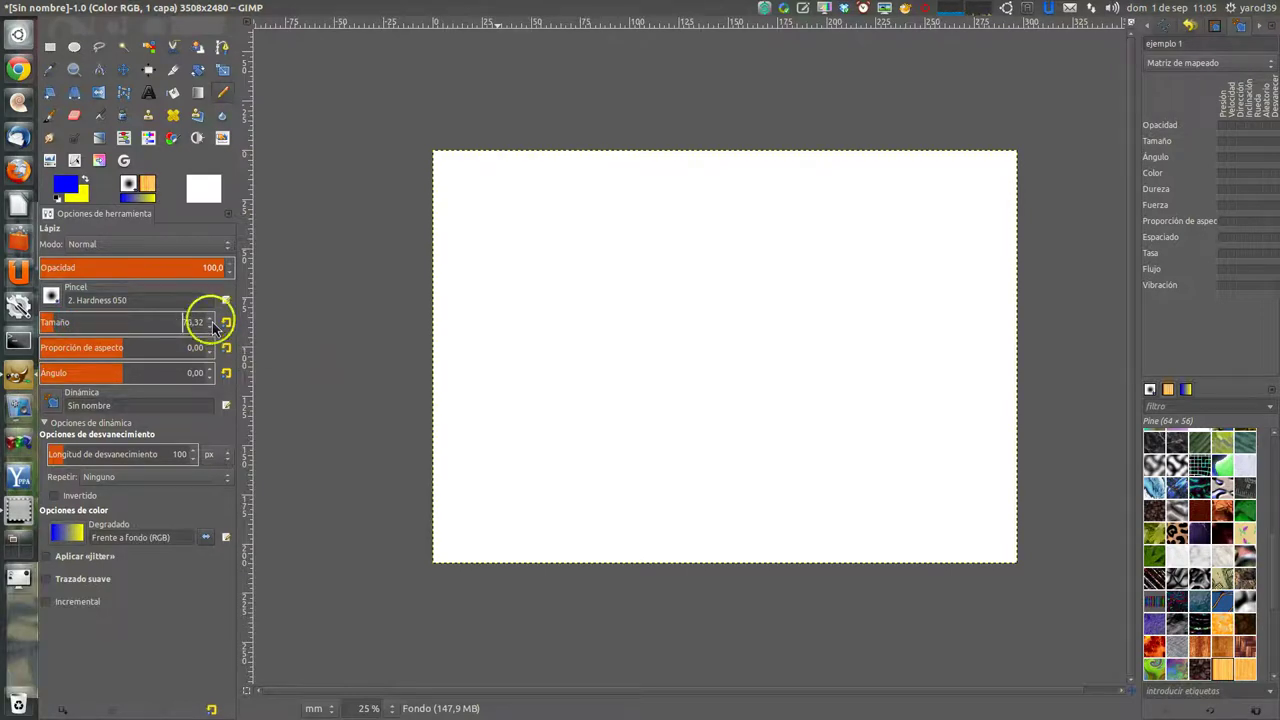
drag(212, 322, 194, 318)
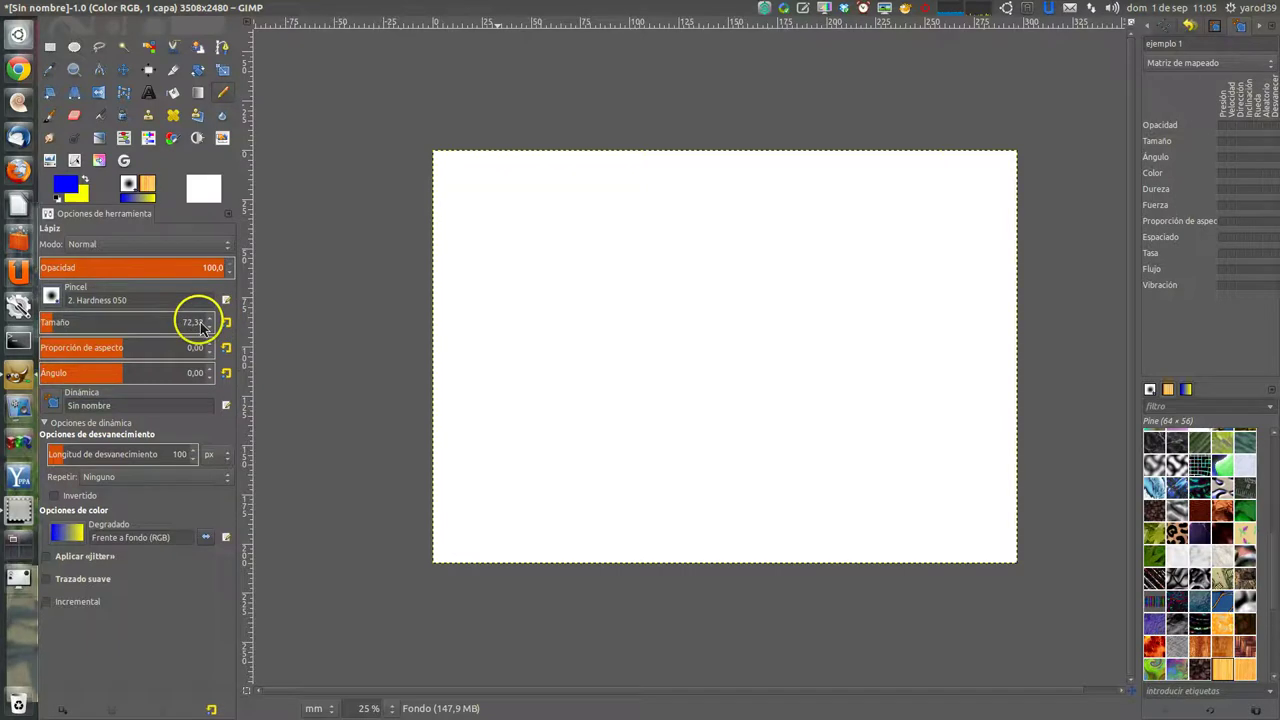
text(00)
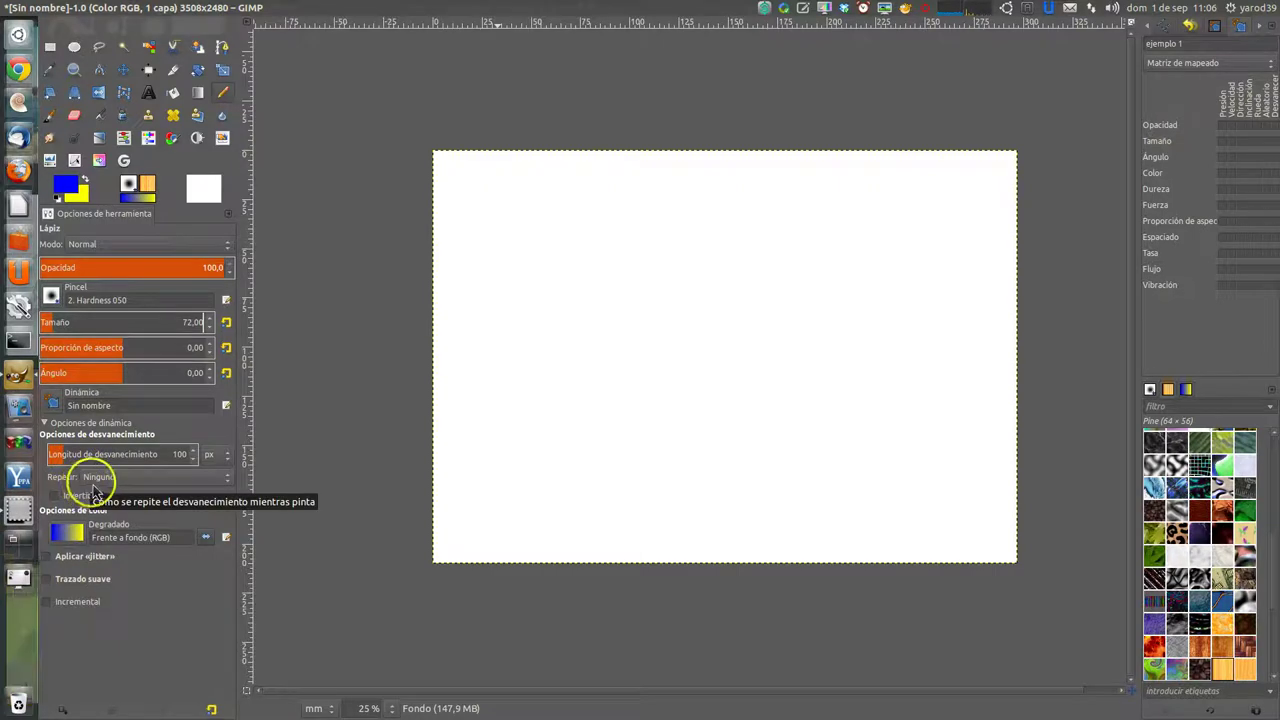
Adjust the pencil's Longitud de desvanecimiento to 200 px
click(196, 452)
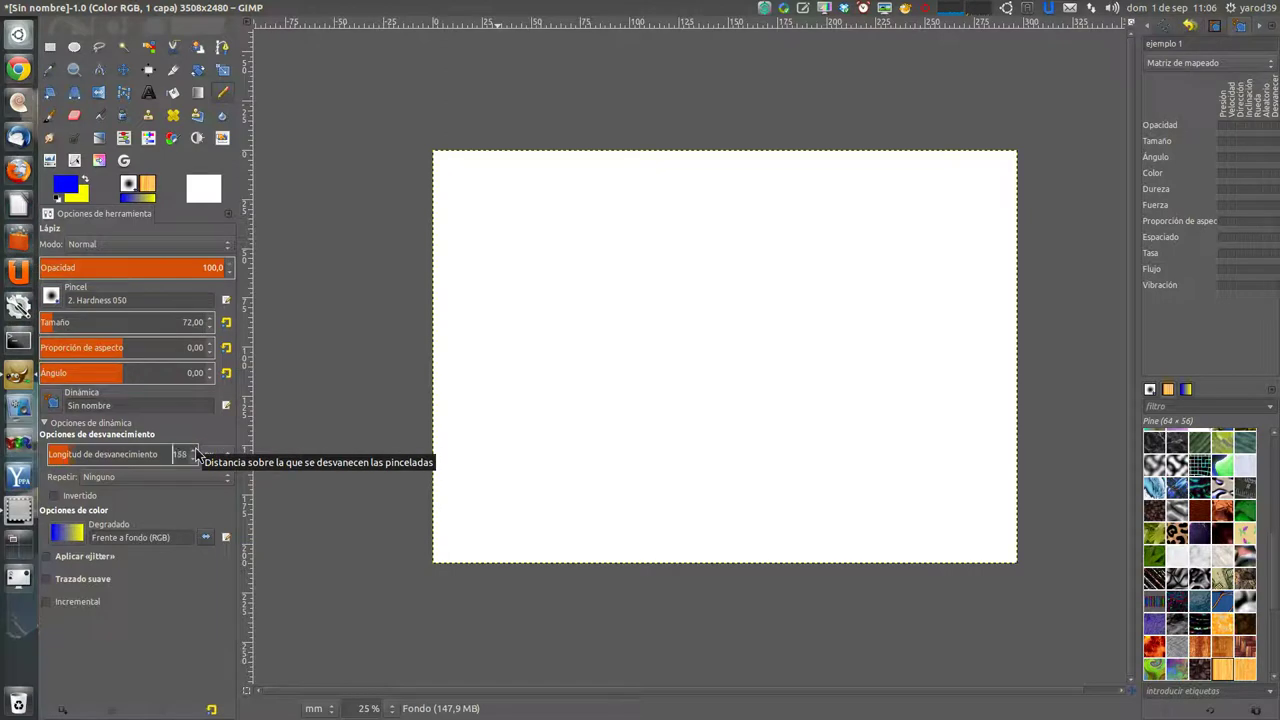
click(196, 451)
click(196, 461)
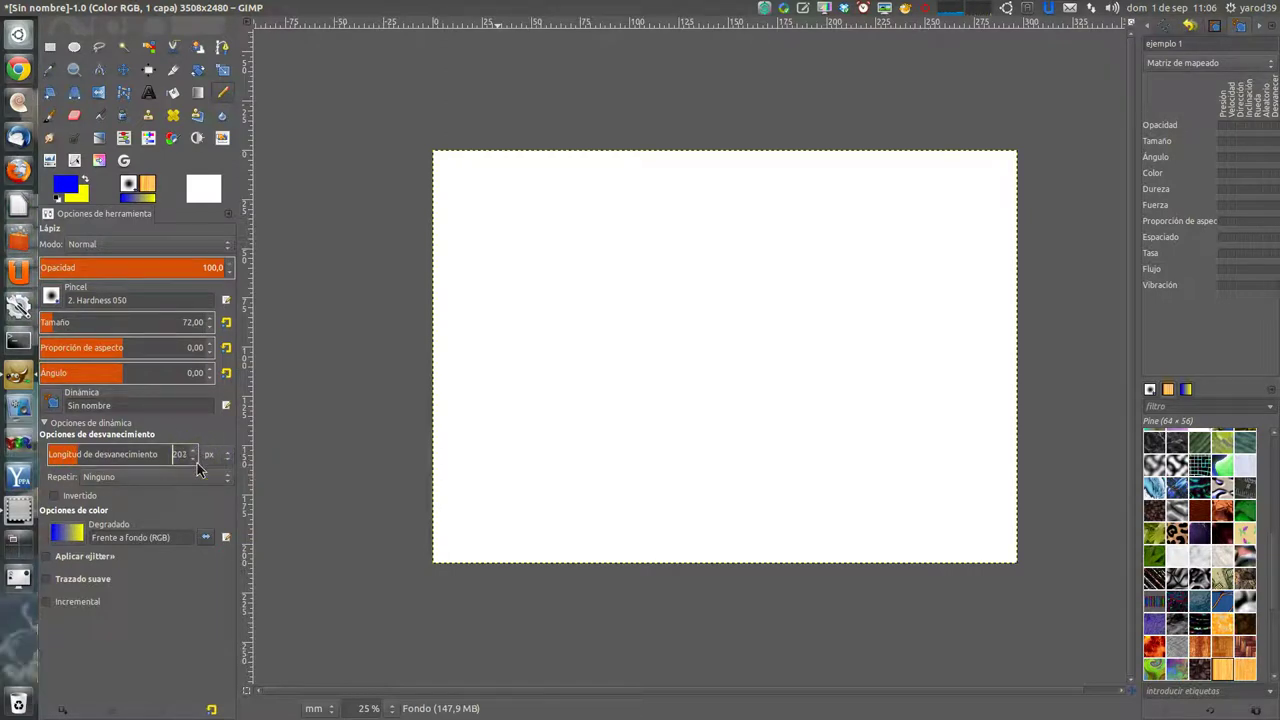
click(196, 461)
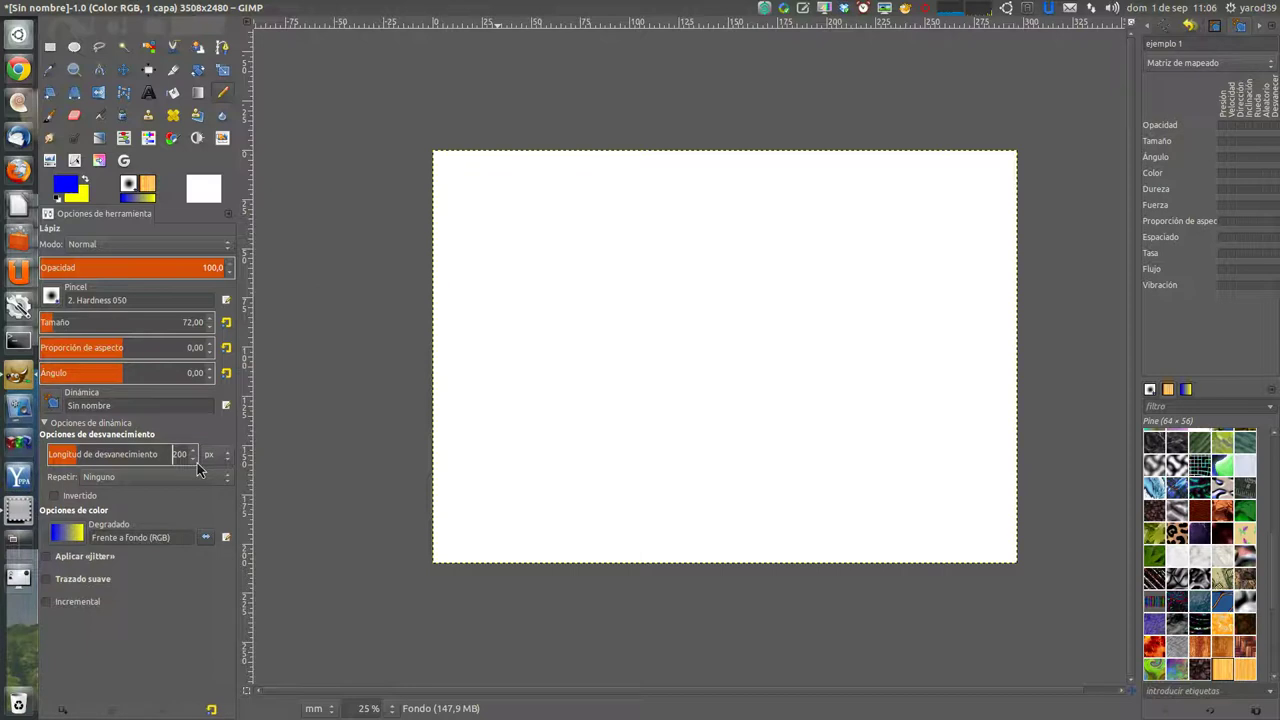
click(195, 415)
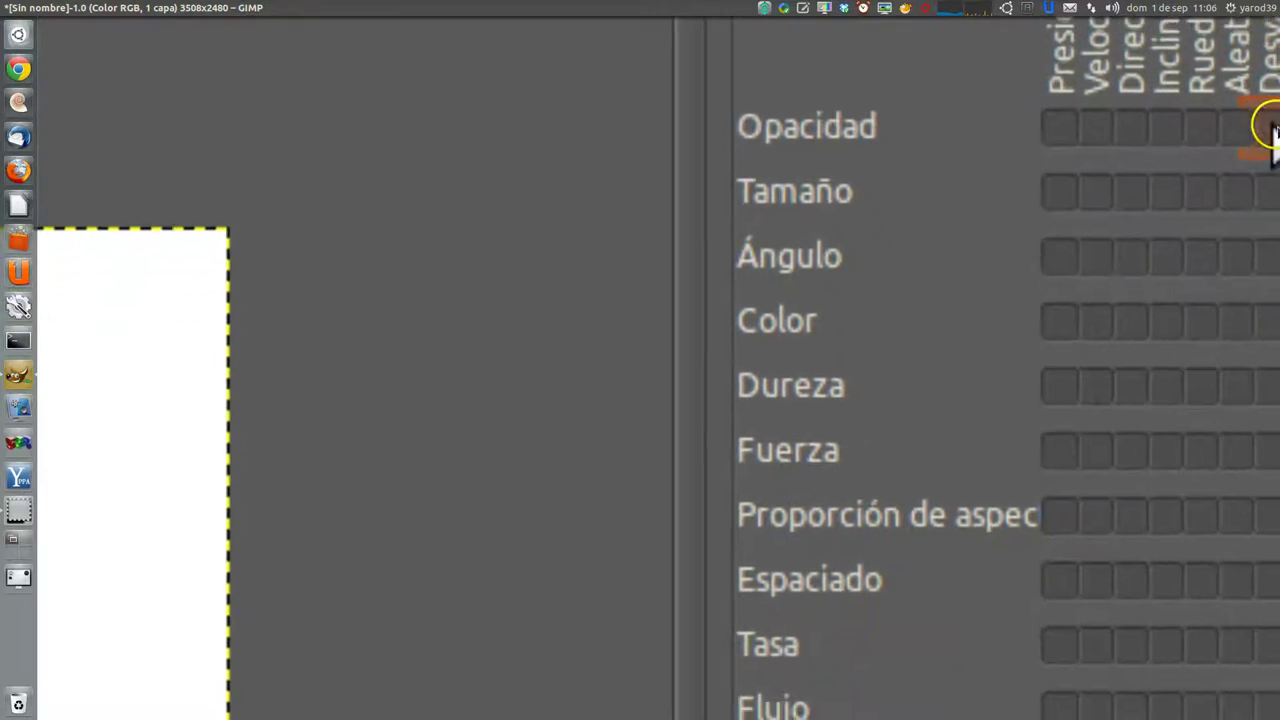
Tick Opacidad in the Desvanecer column of the ejemplo 1 mapping matrix
click(1270, 128)
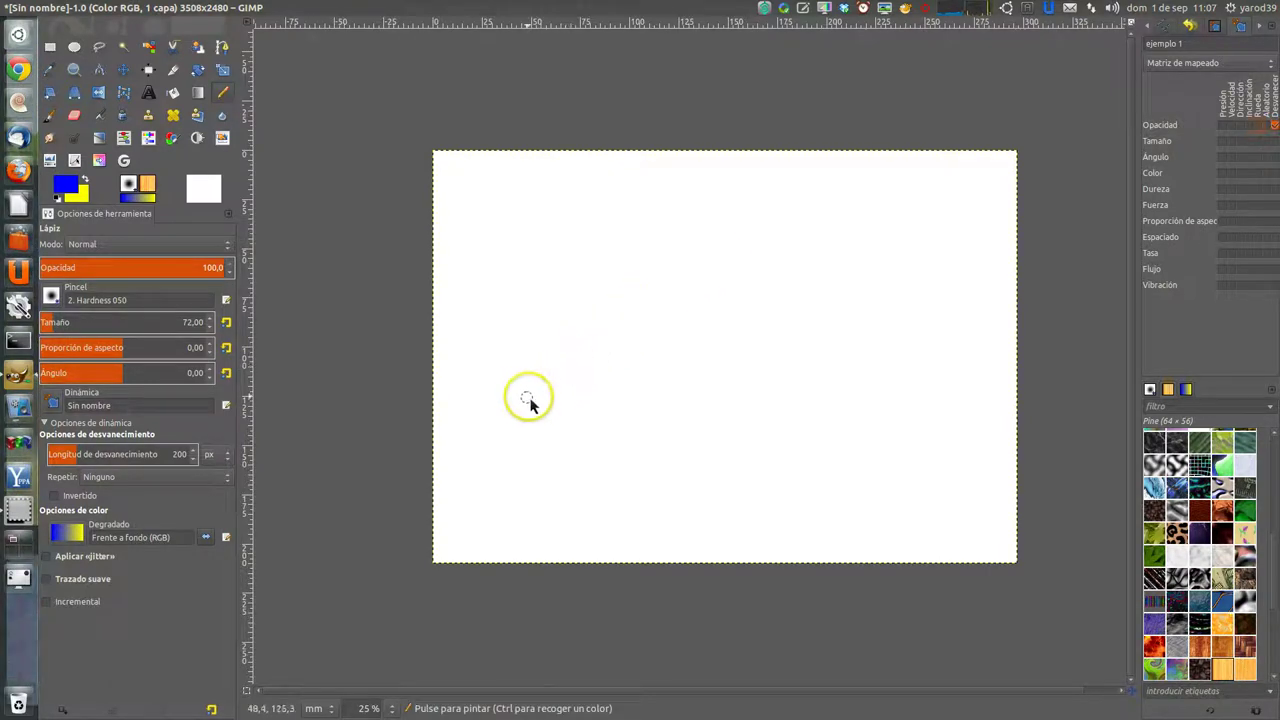
Paint five blue pencil strokes and dabs across the canvas to test the fade
drag(512, 411, 795, 265)
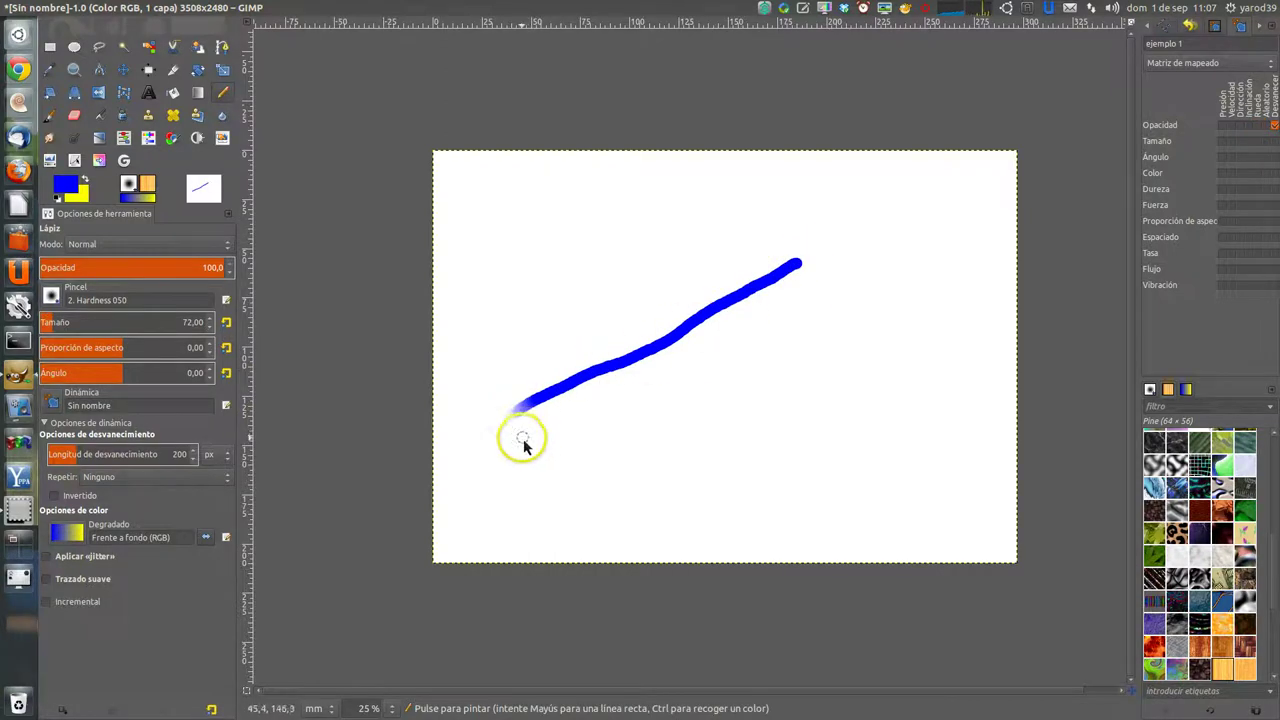
drag(524, 435, 806, 301)
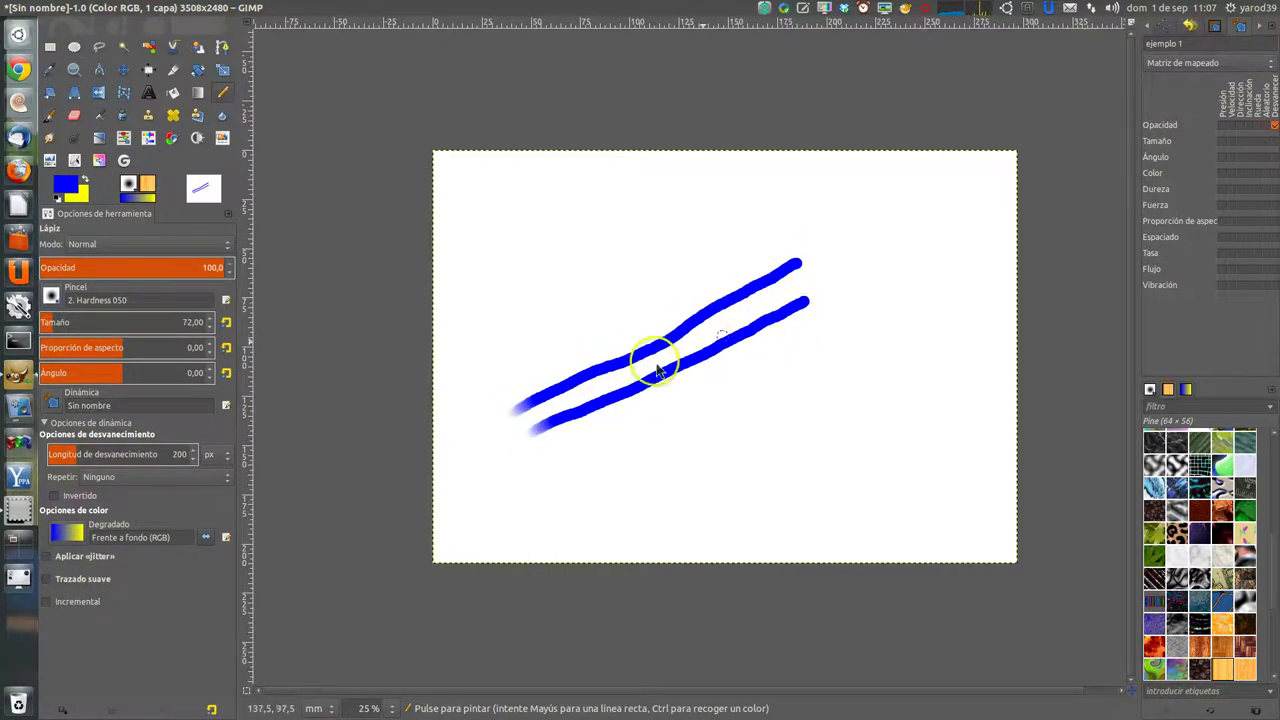
mouse_move(508, 367)
mouse_down()
mouse_move(533, 370)
mouse_move(640, 262)
mouse_move(682, 243)
mouse_move(487, 285)
mouse_up()
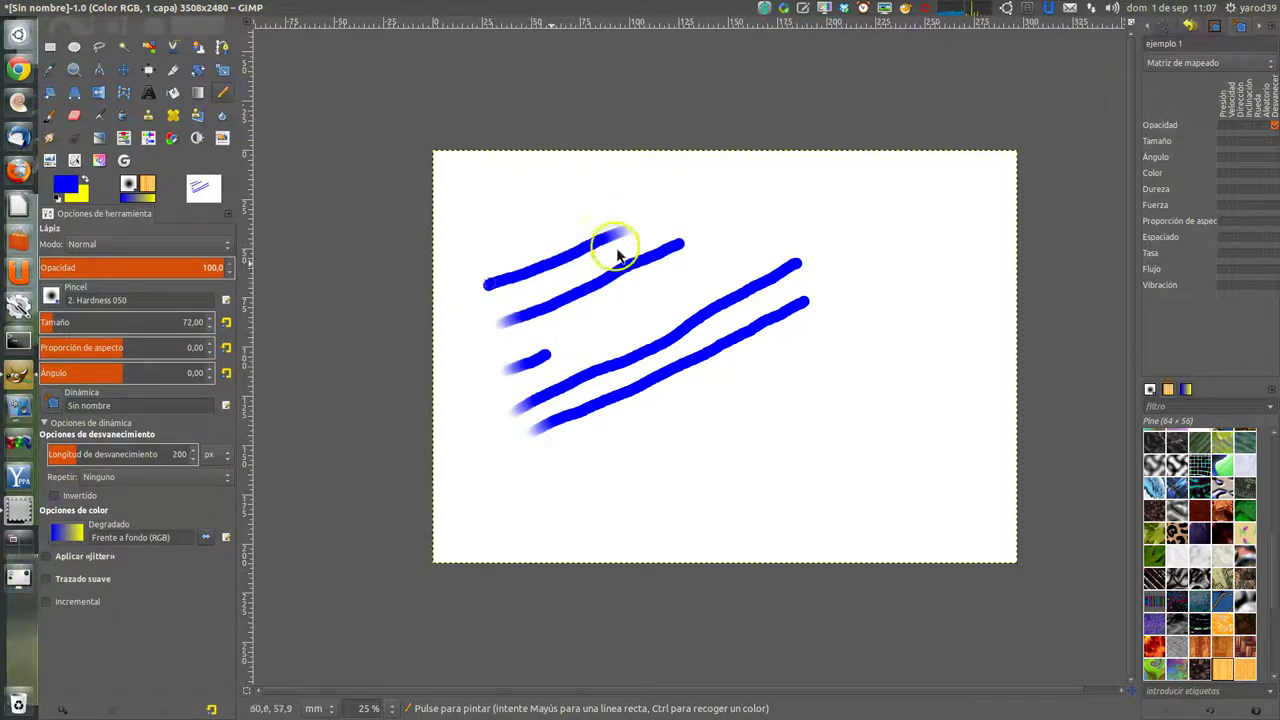
drag(713, 219, 836, 230)
drag(829, 310, 741, 437)
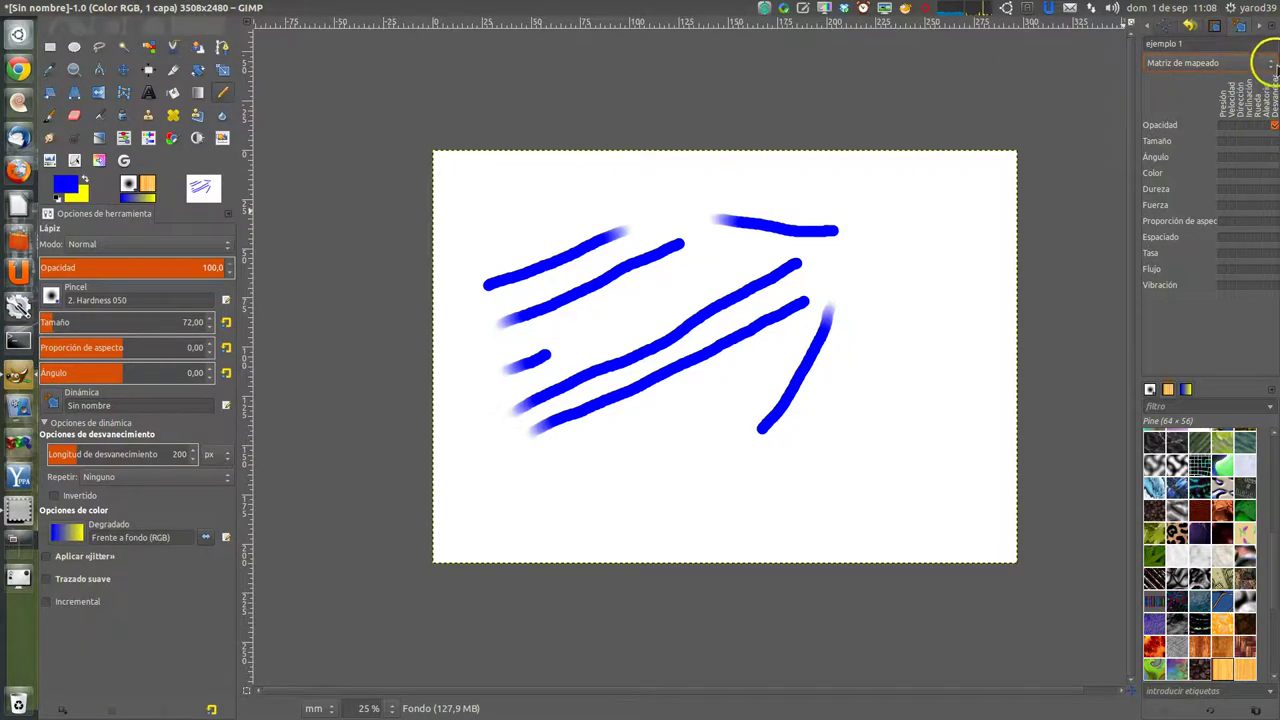
click(1270, 62)
click(1270, 62)
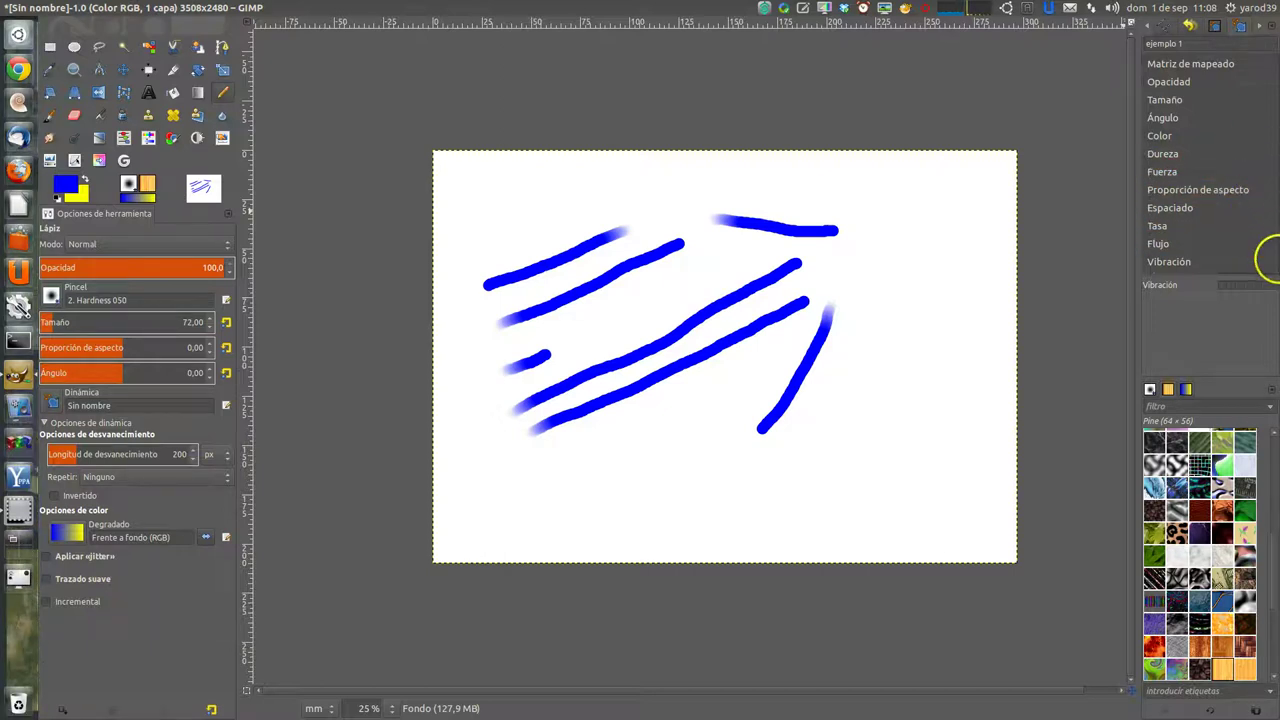
click(1268, 262)
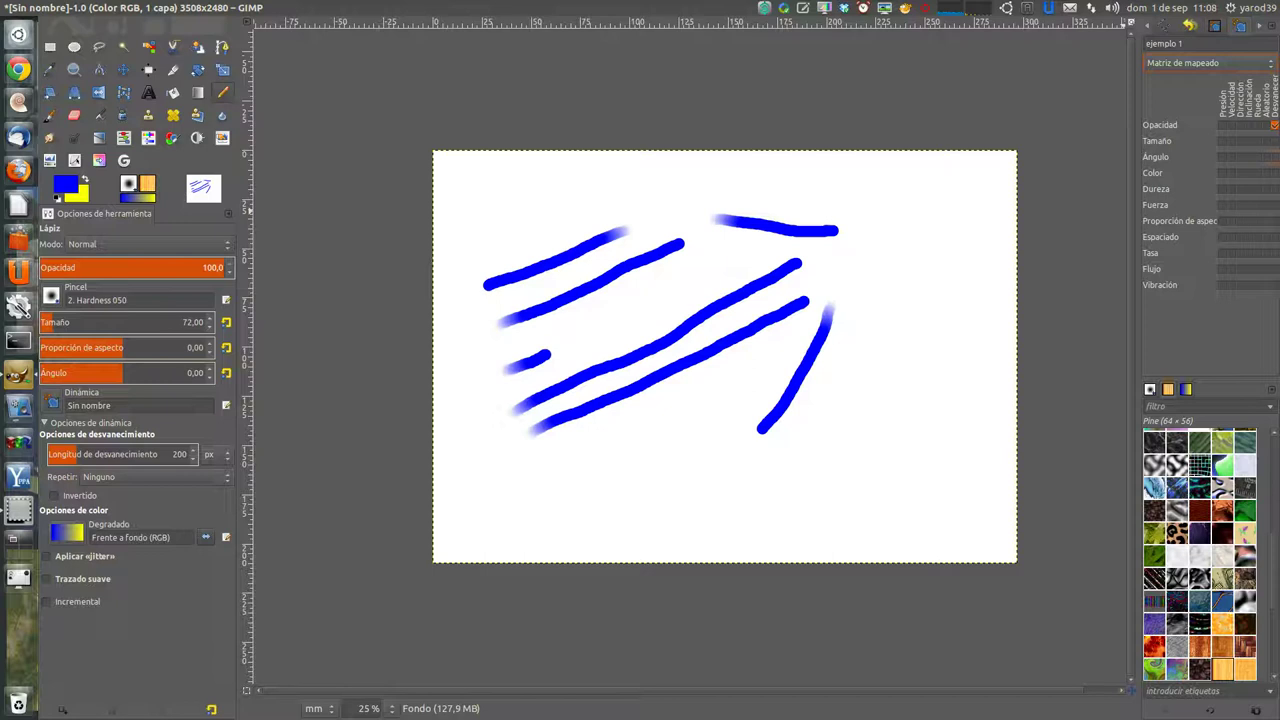
click(1258, 68)
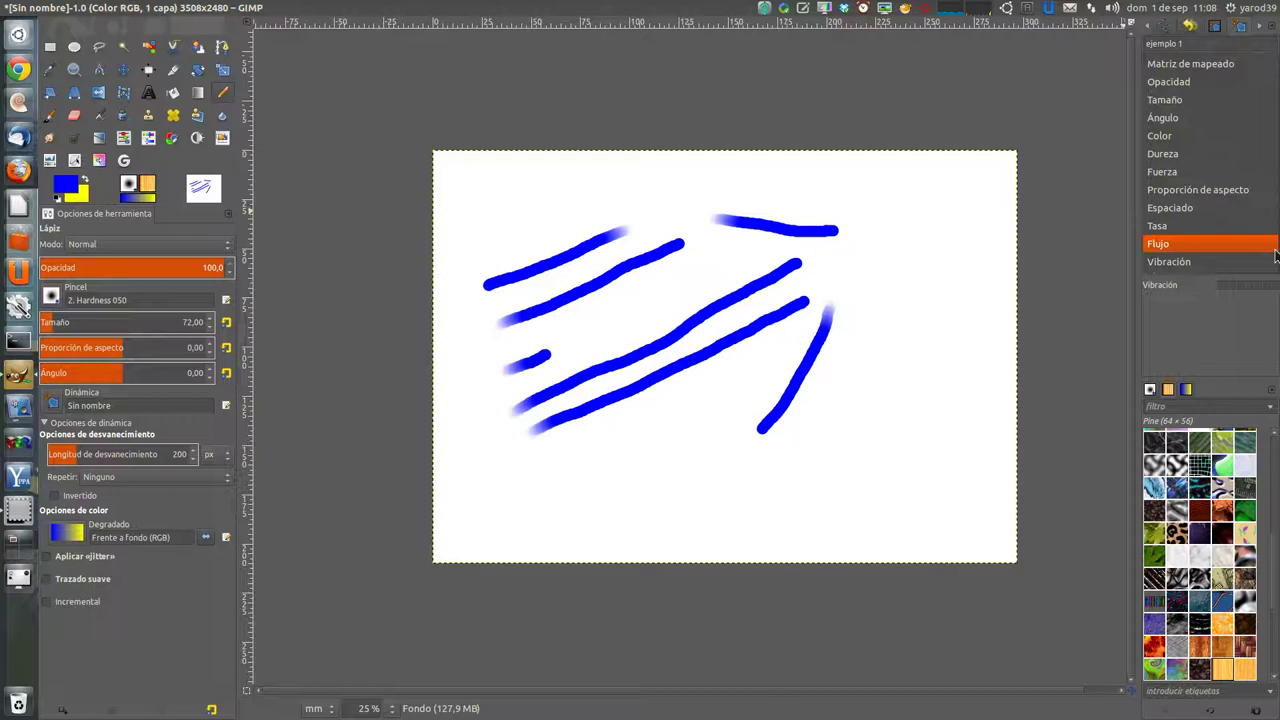
click(1277, 52)
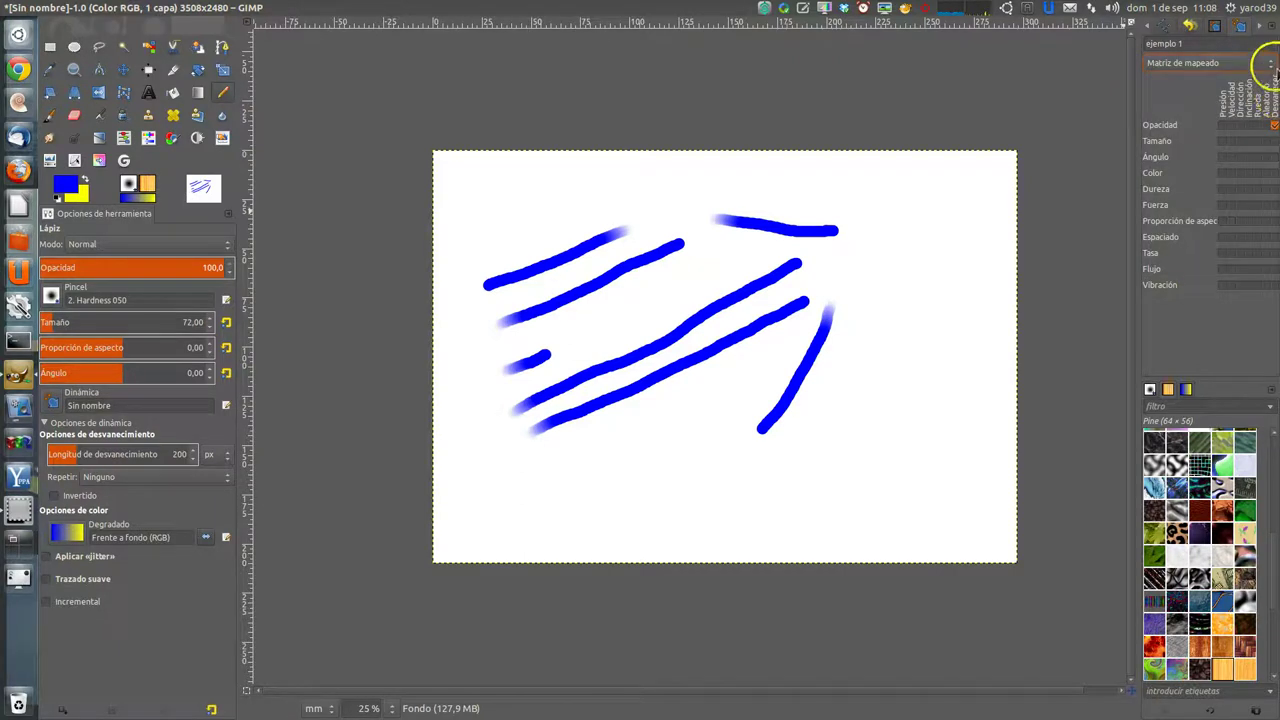
click(1274, 66)
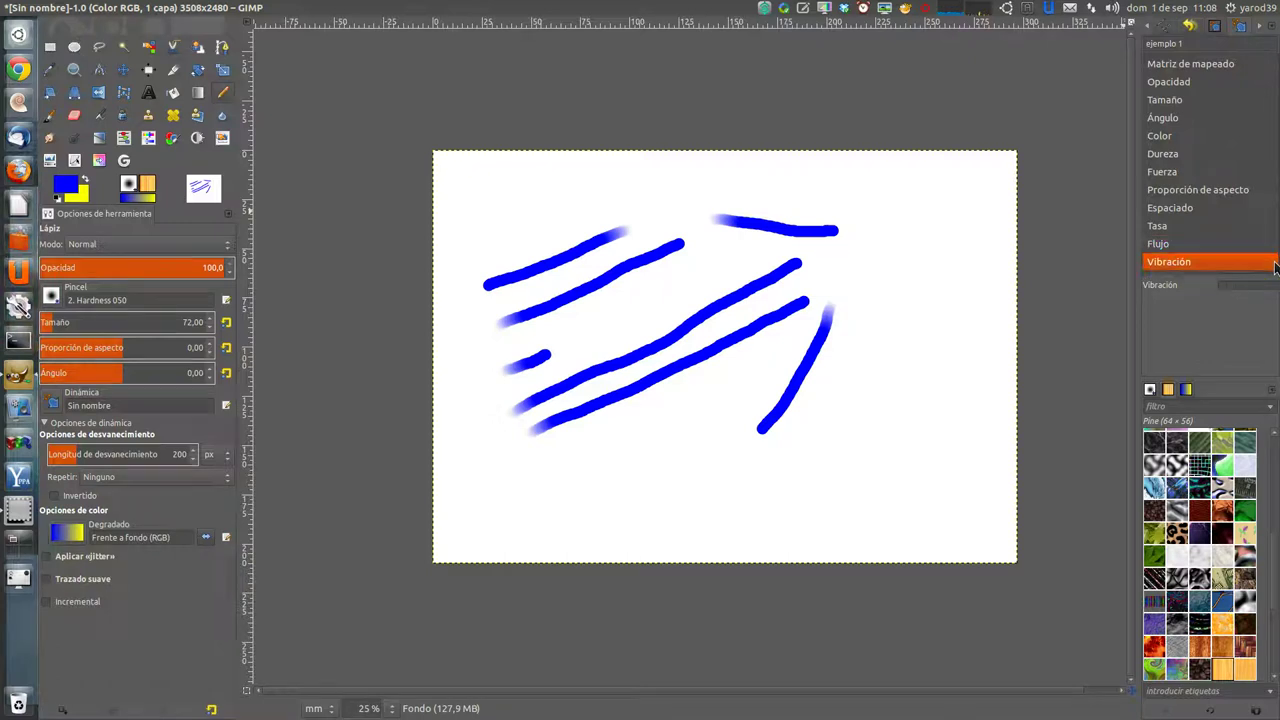
click(1266, 64)
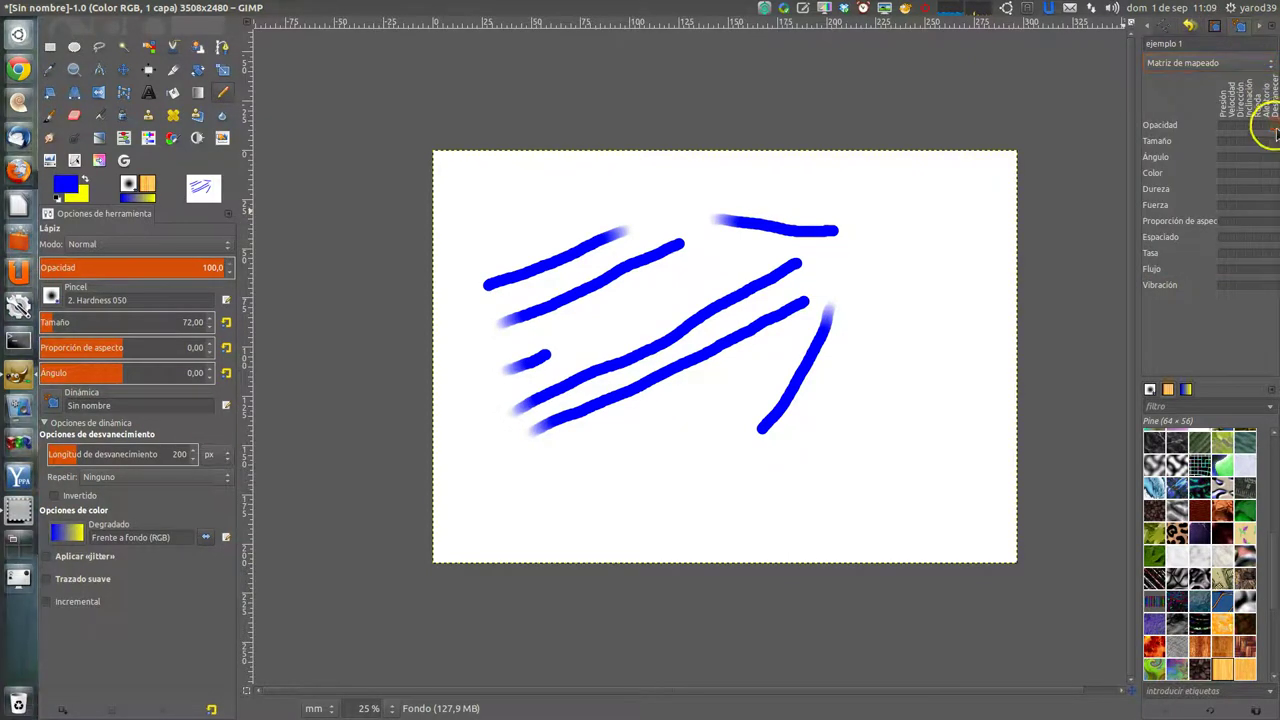
click(1270, 62)
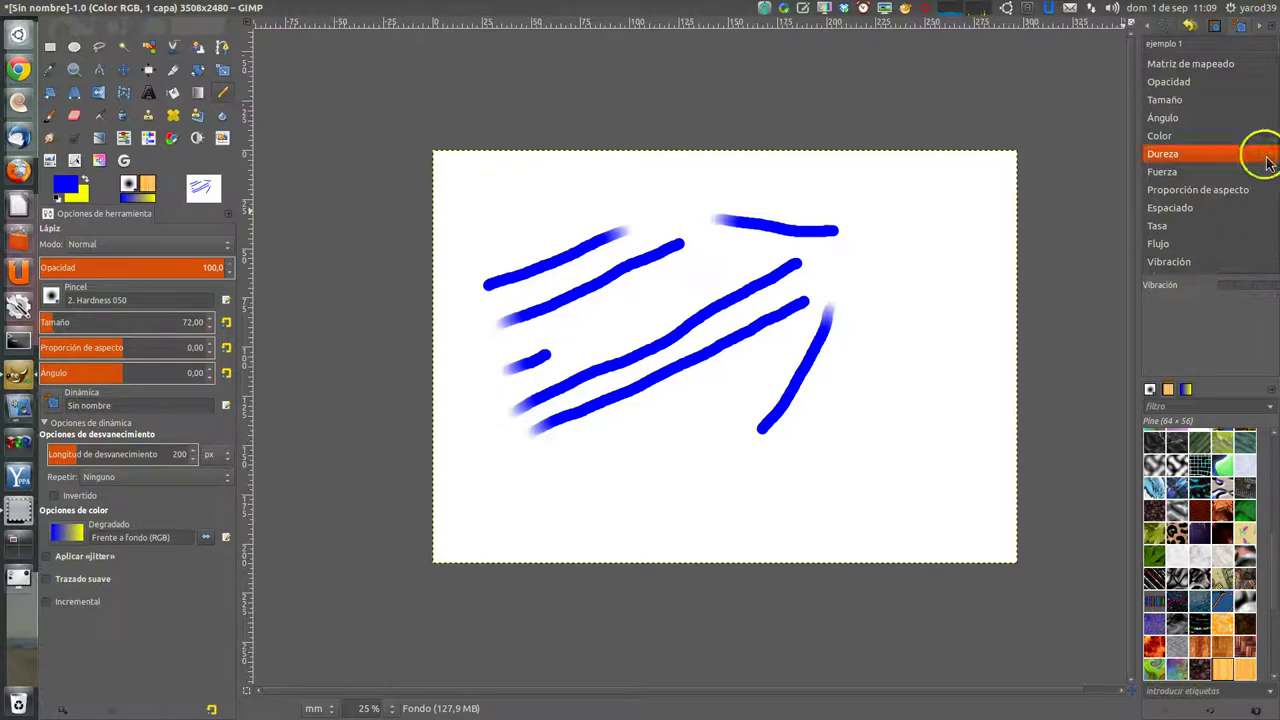
click(1241, 33)
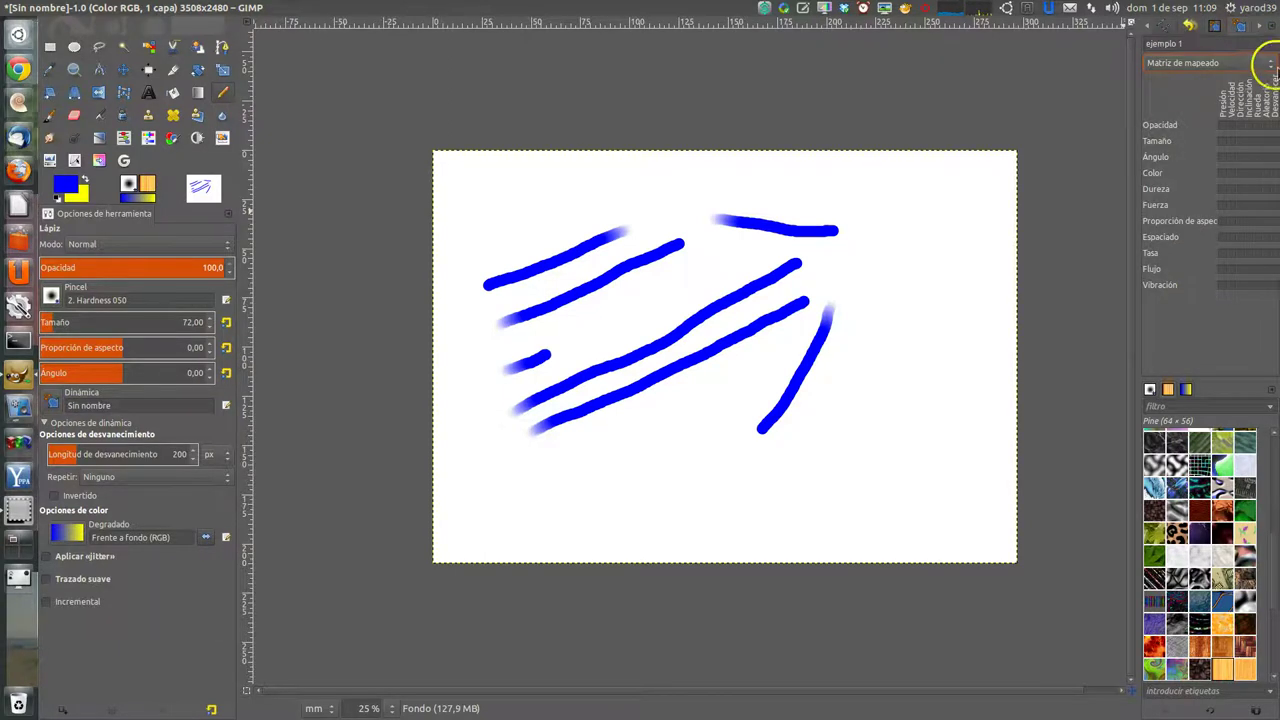
Show the Opacidad curve in the dynamics editor for the Desvanecer input
click(1270, 63)
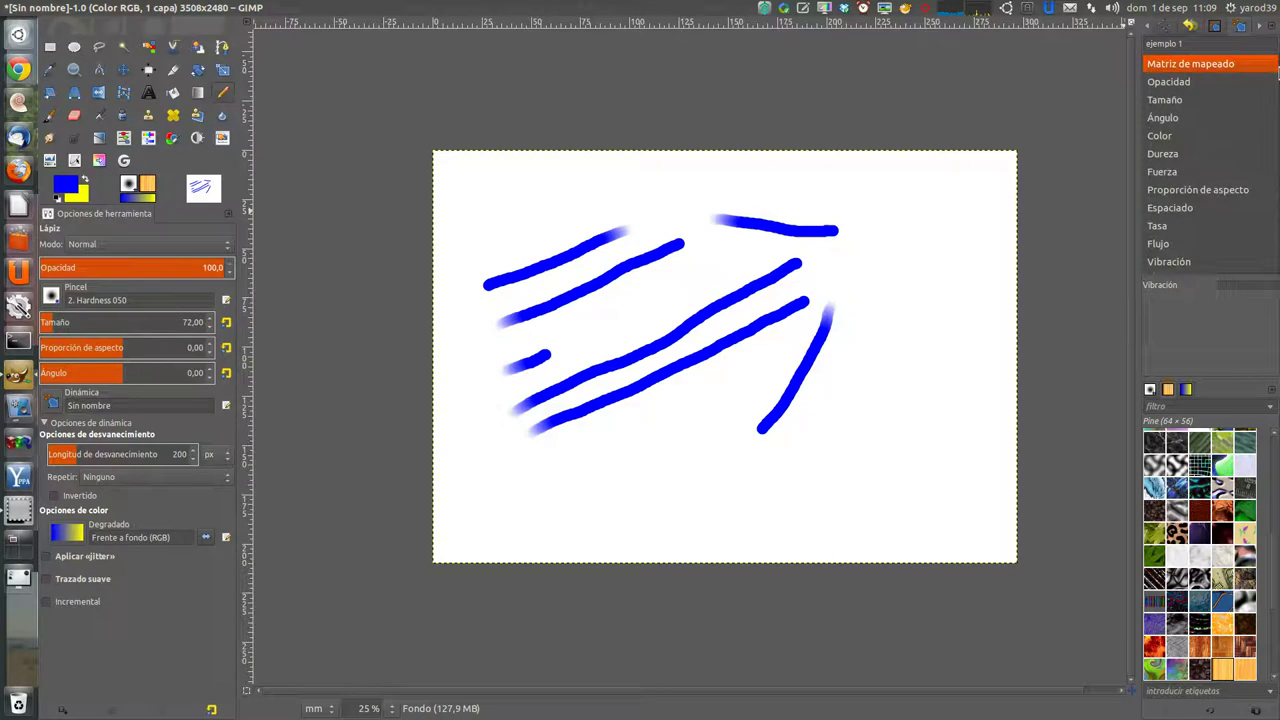
click(1276, 66)
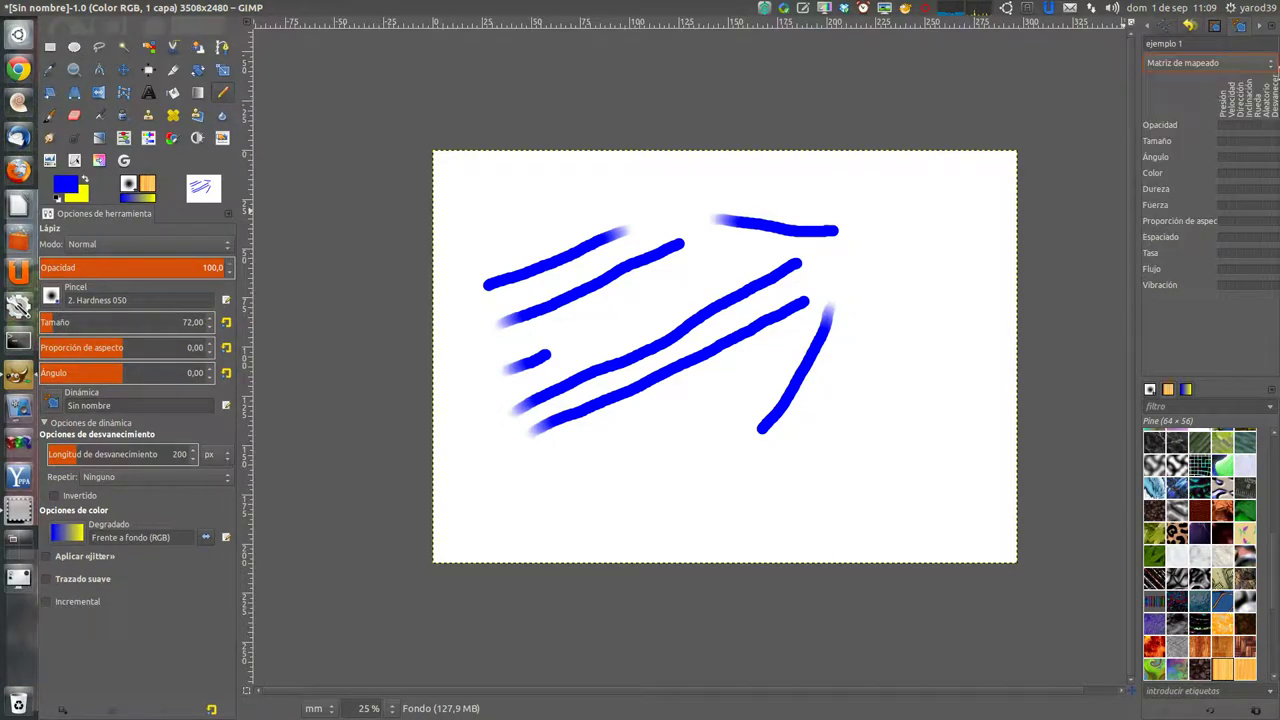
click(1270, 63)
click(1258, 65)
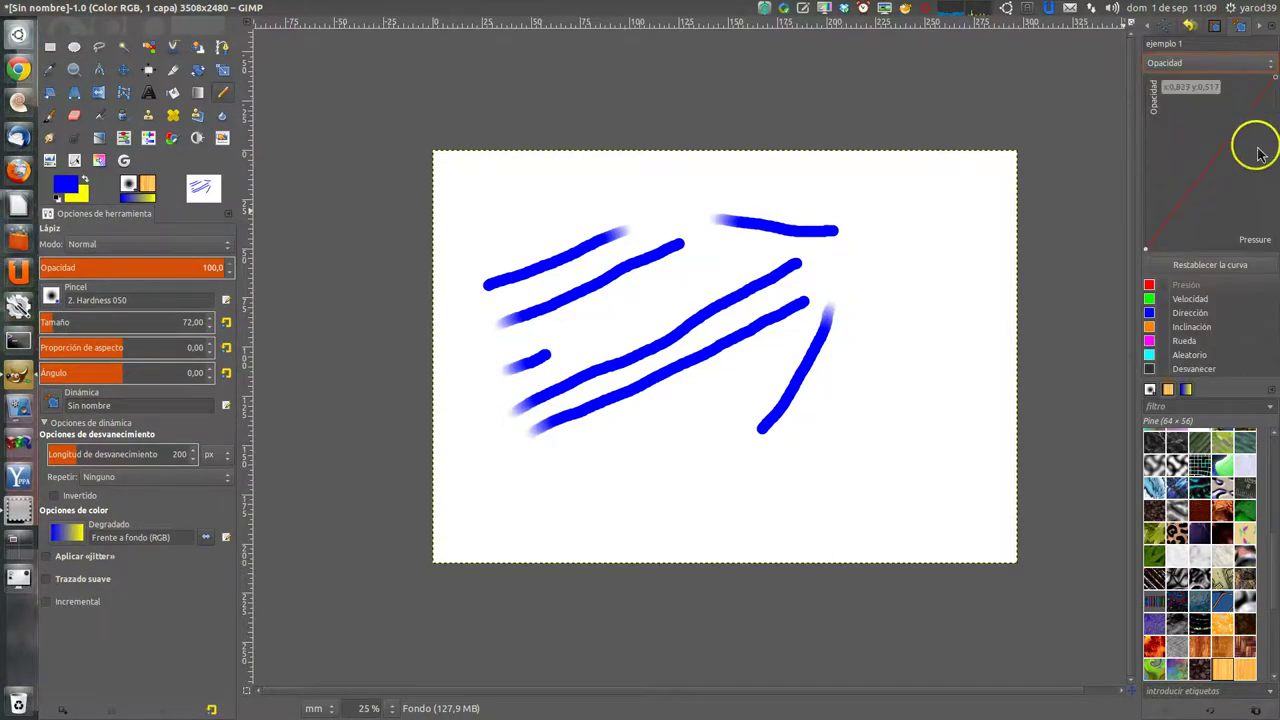
click(1232, 372)
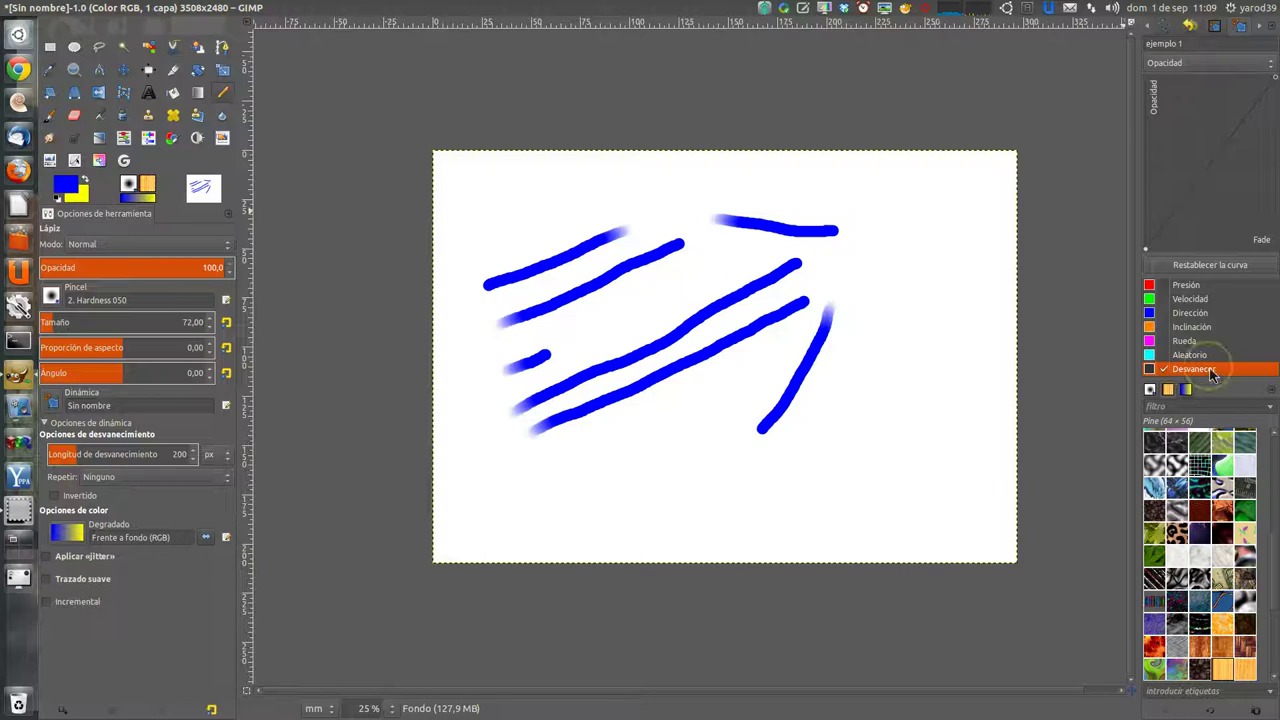
Drag the Opacidad fade curve points upward, adding a control point near the middle
click(1248, 178)
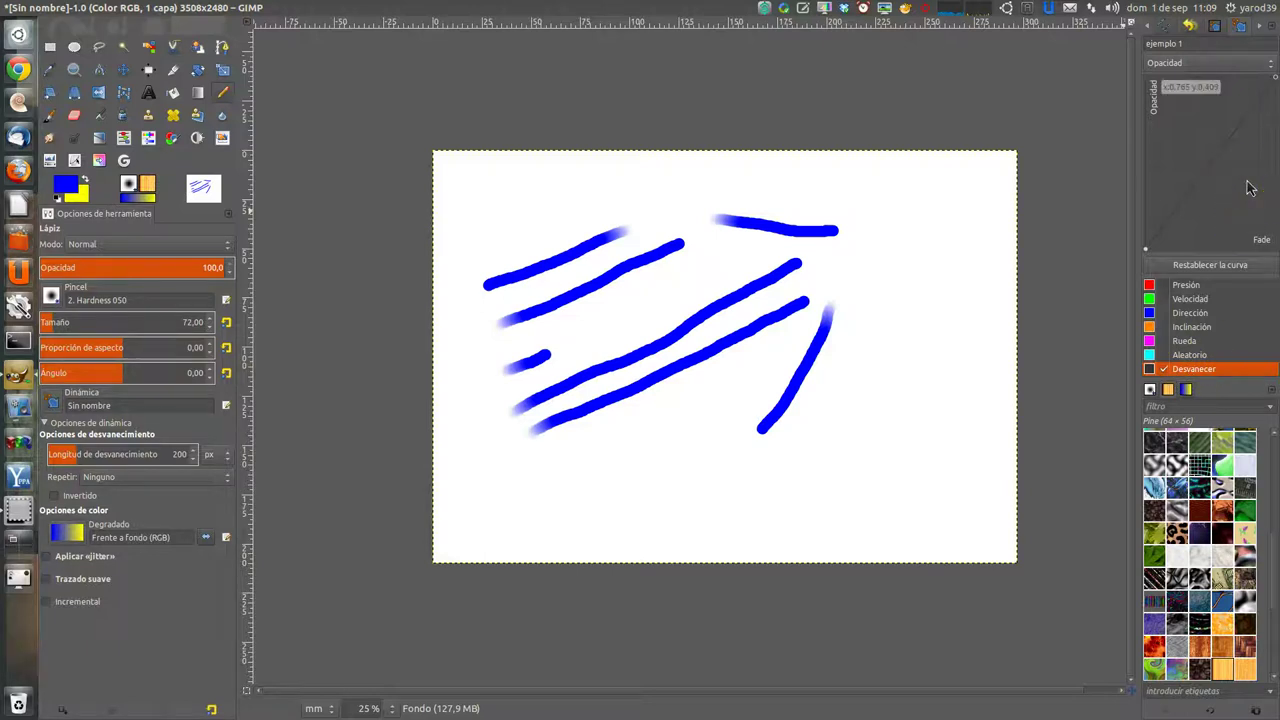
mouse_move(1248, 188)
mouse_down()
mouse_move(1266, 98)
mouse_move(1274, 132)
mouse_up()
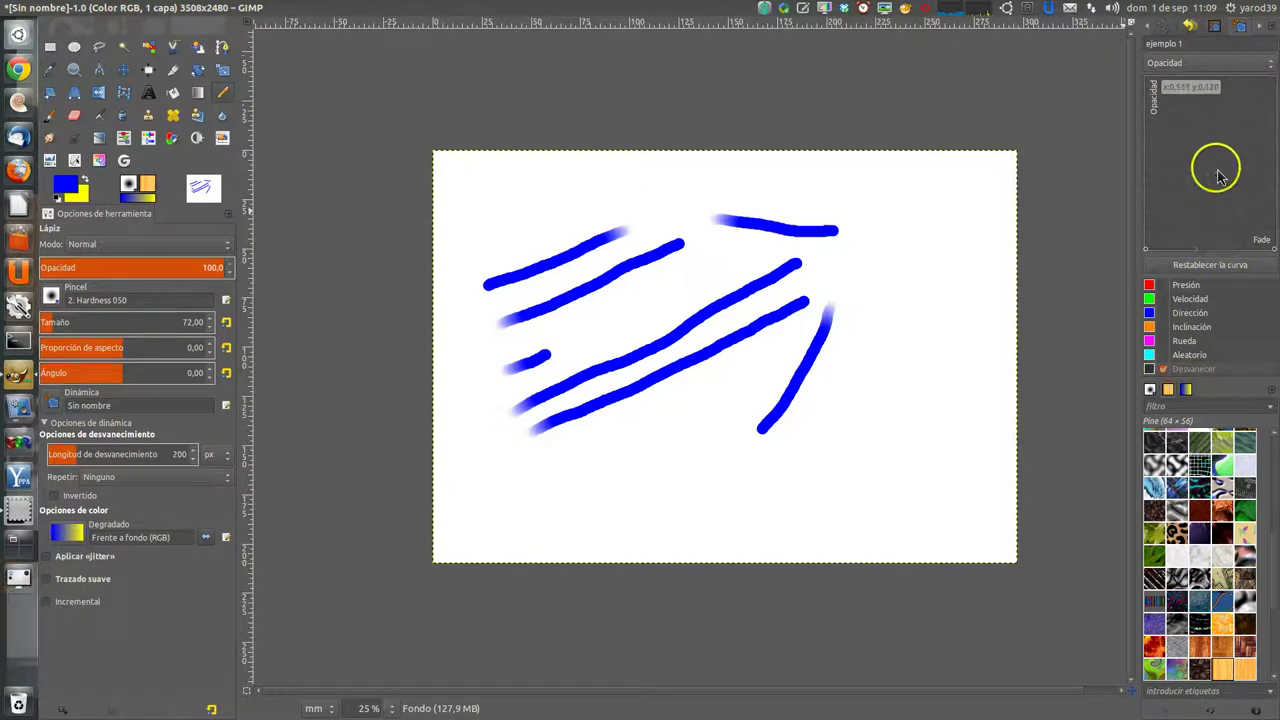
drag(1264, 252, 1214, 78)
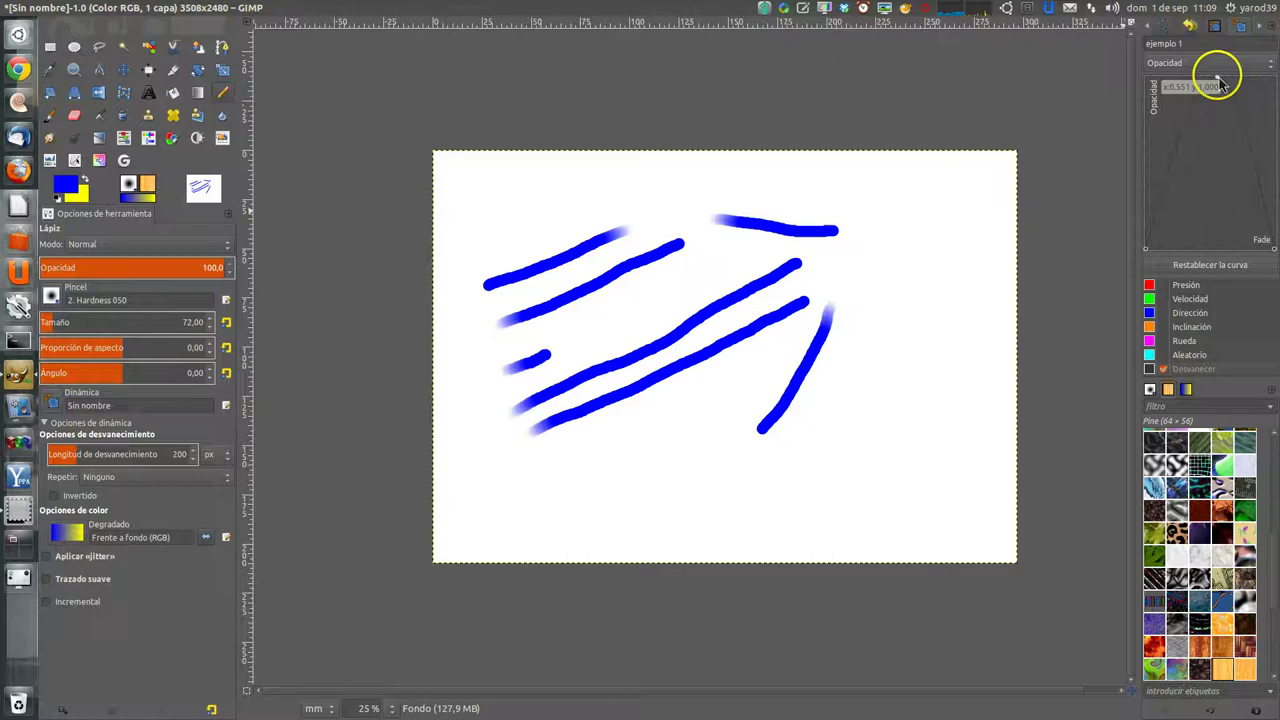
drag(1248, 178, 1248, 203)
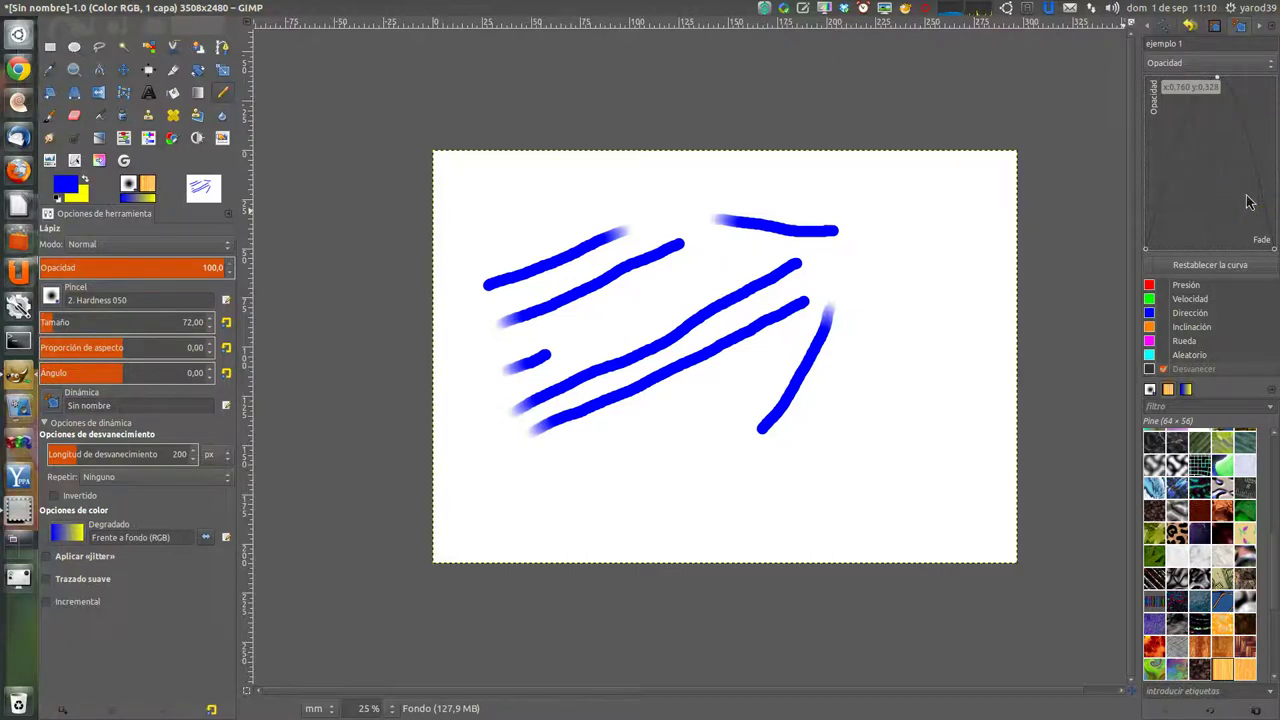
drag(1214, 252, 1015, 190)
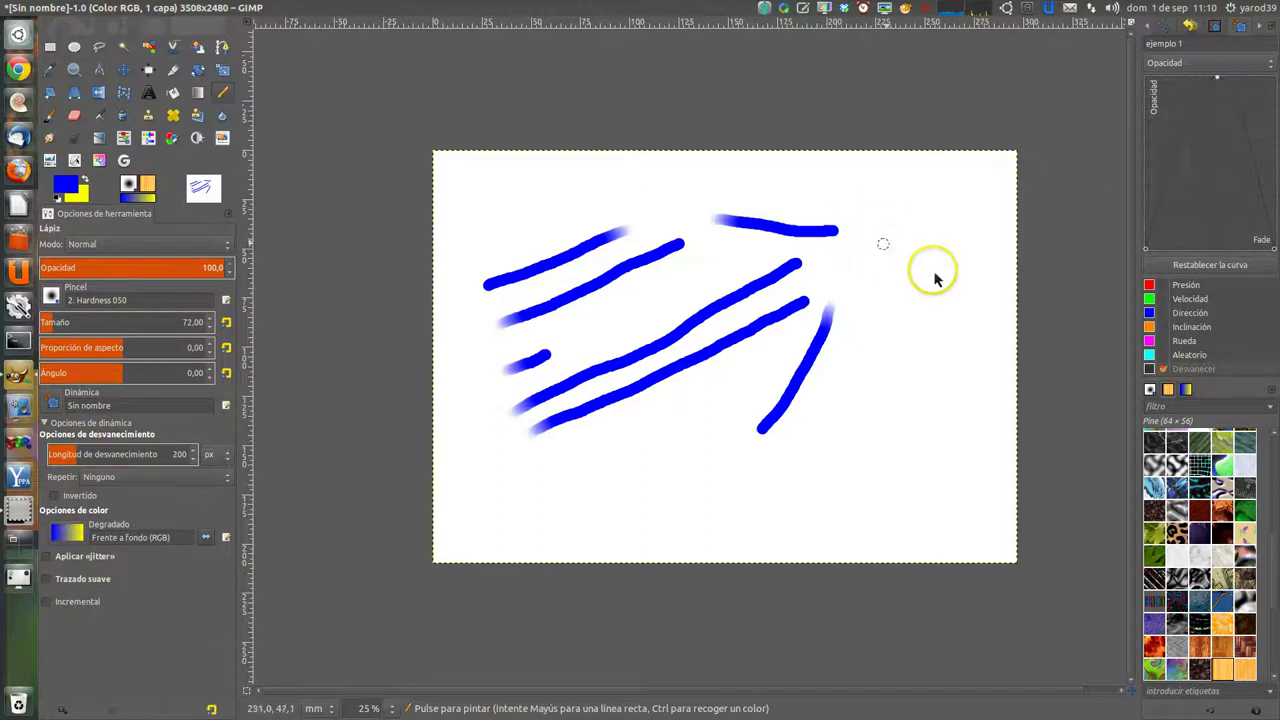
Paint four short blue pencil test strokes across the right and bottom of the canvas
drag(936, 272, 925, 296)
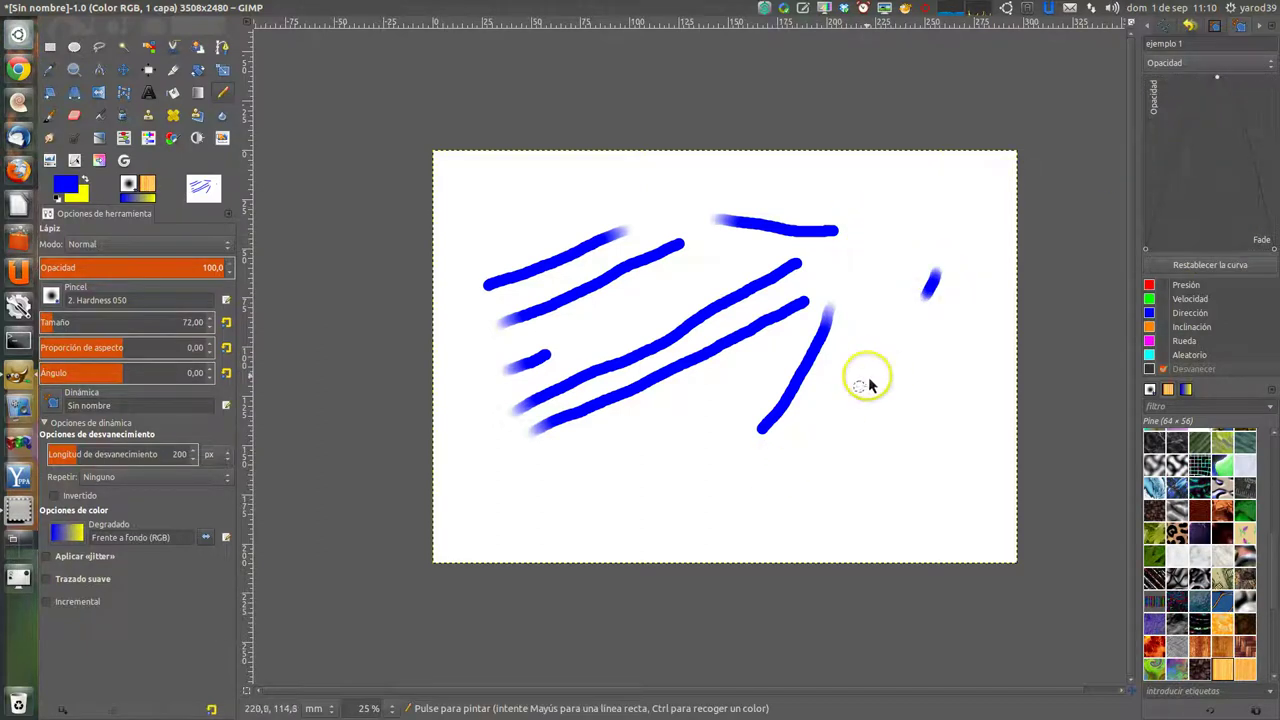
drag(883, 360, 870, 384)
drag(785, 457, 656, 469)
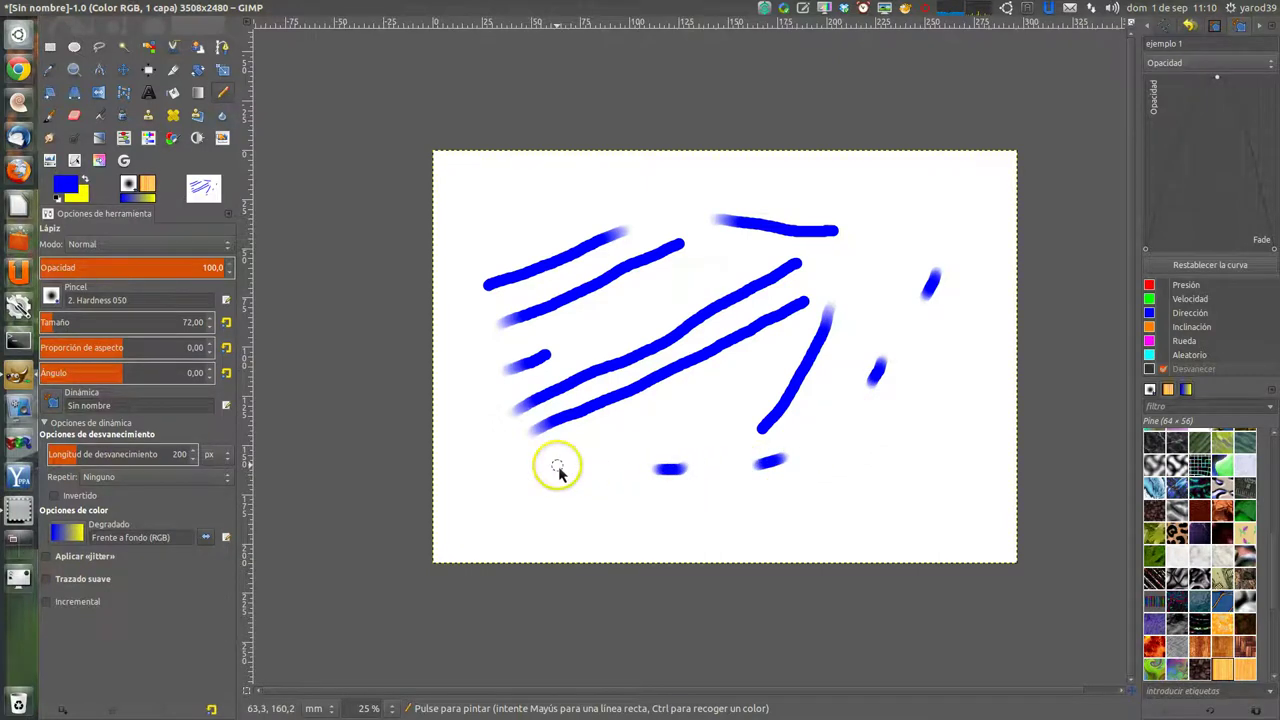
mouse_move(510, 463)
mouse_down()
mouse_move(532, 485)
mouse_move(630, 505)
mouse_up()
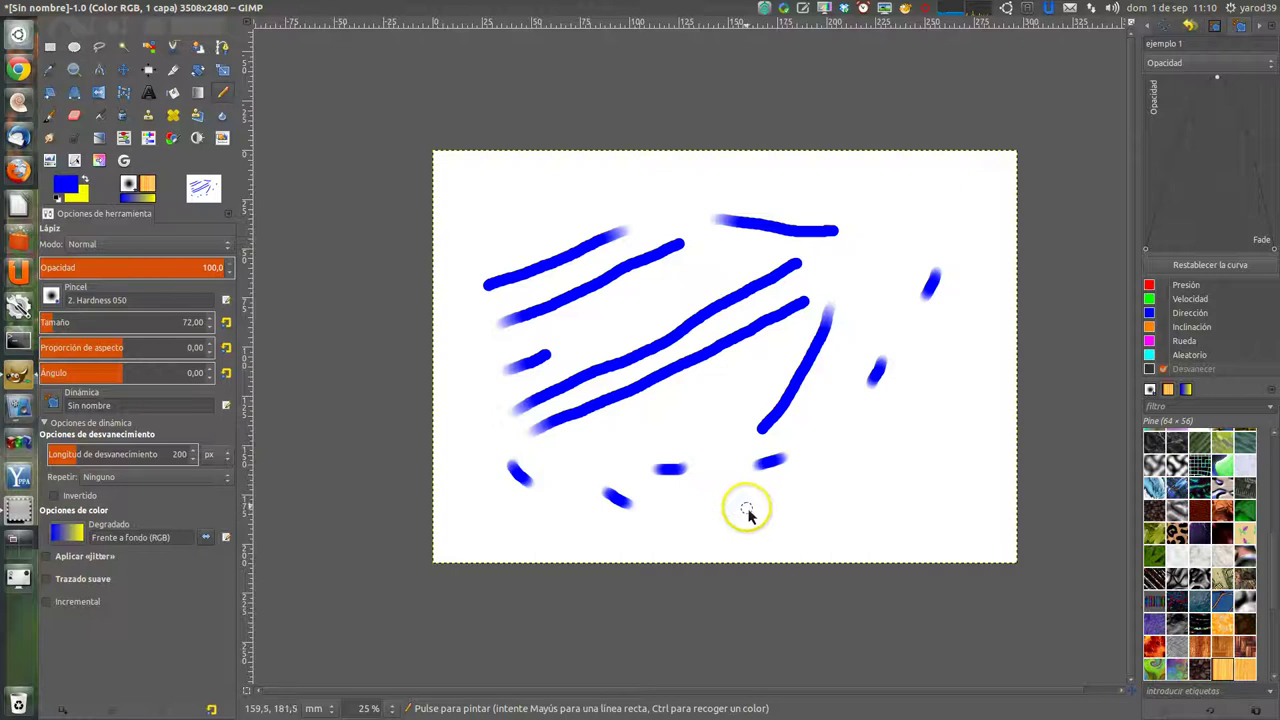
mouse_move(140, 8)
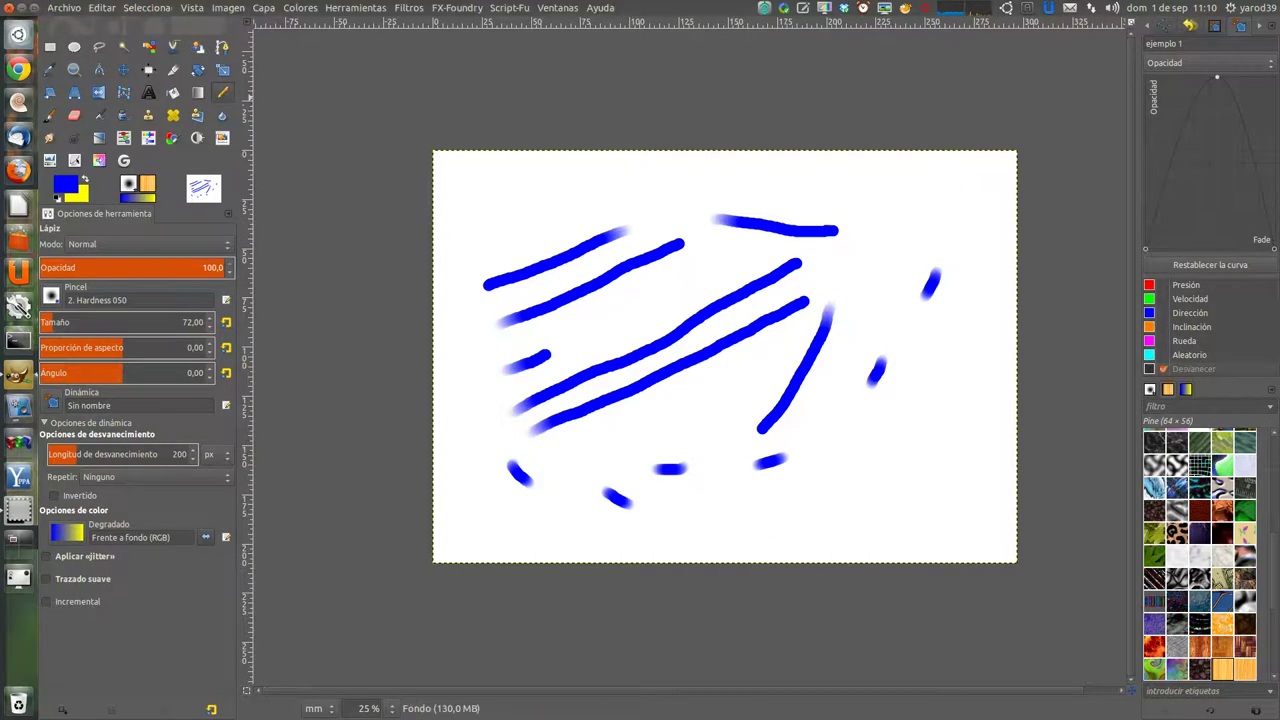
Clear the layer to the yellow background with Editar > Limpiar
click(101, 8)
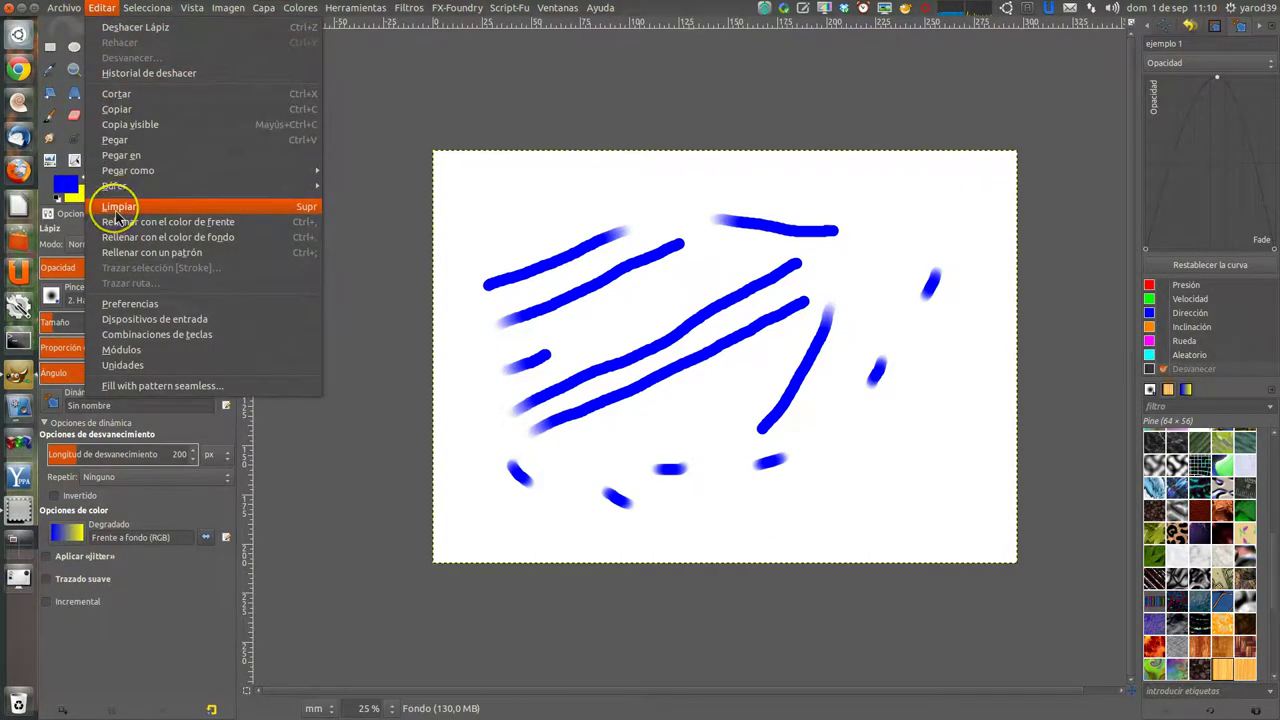
click(117, 208)
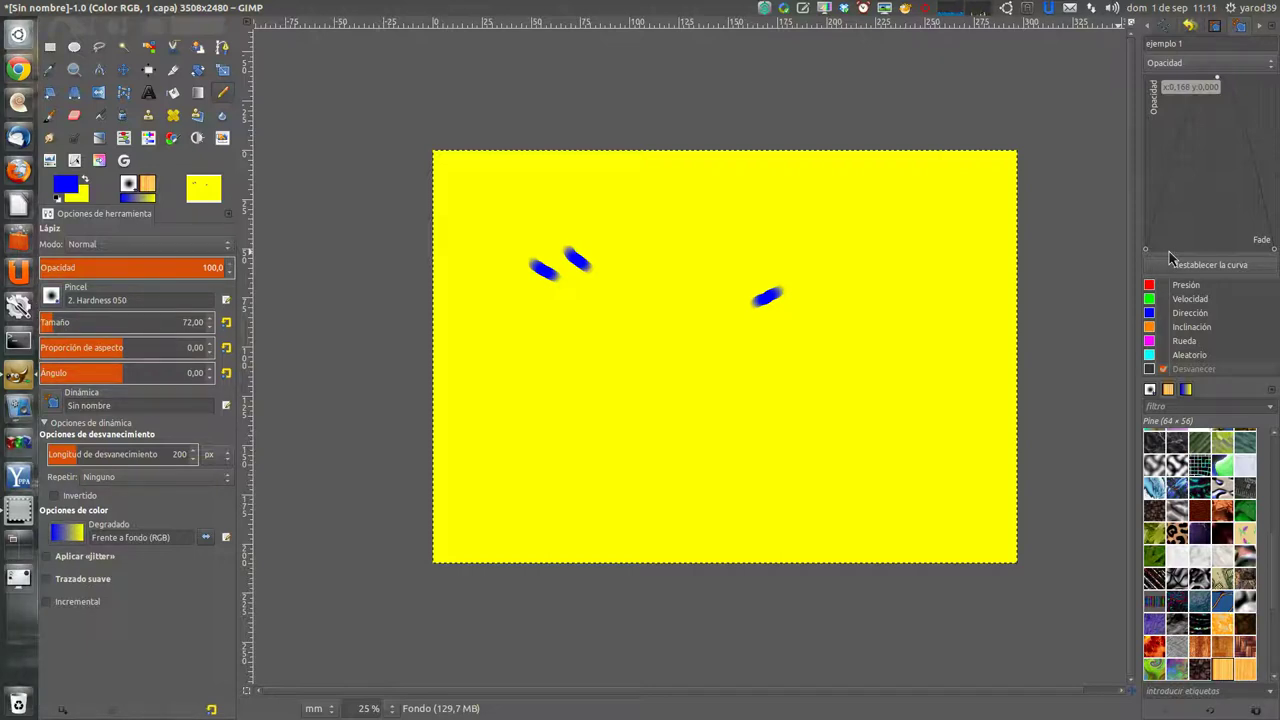
Tweak the fade curve, set pencil size to 303,12 and paint a large blue dab
mouse_move(1172, 257)
mouse_down()
mouse_move(1155, 262)
mouse_move(1168, 214)
mouse_move(1157, 206)
mouse_move(1180, 223)
mouse_move(1225, 217)
mouse_move(1220, 200)
mouse_move(1203, 217)
mouse_move(1189, 191)
mouse_move(1182, 132)
mouse_up()
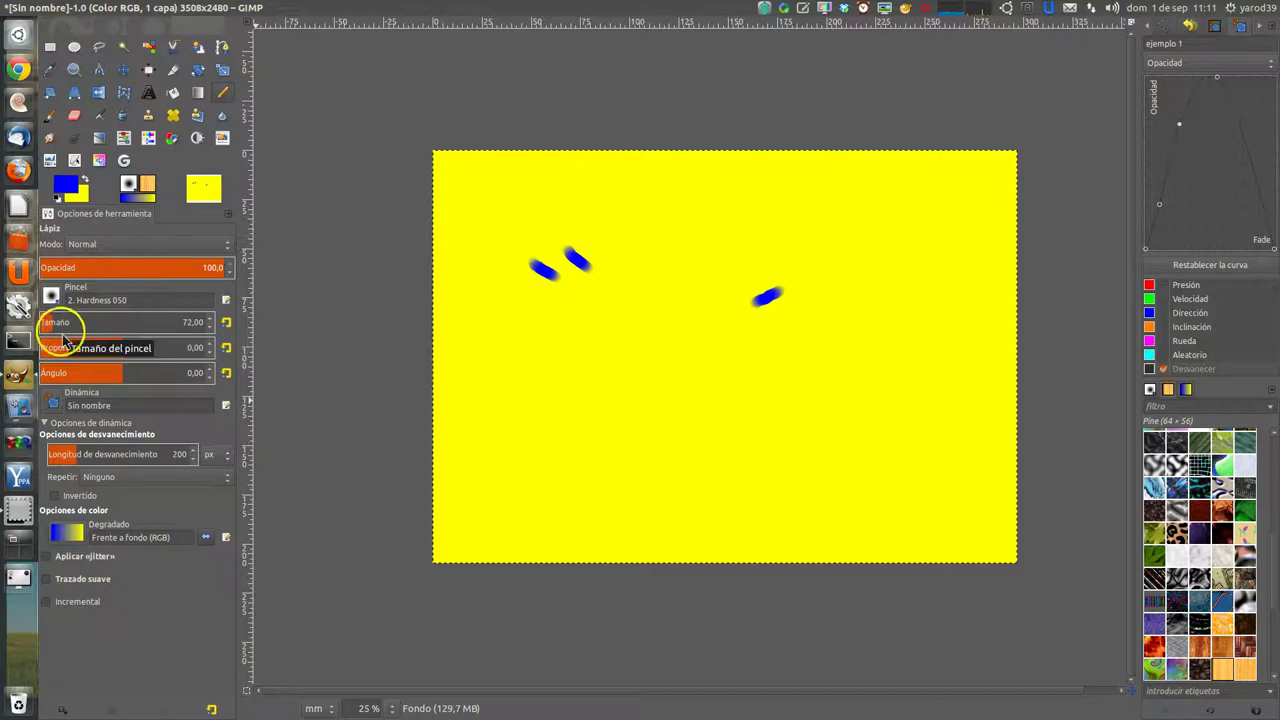
click(90, 317)
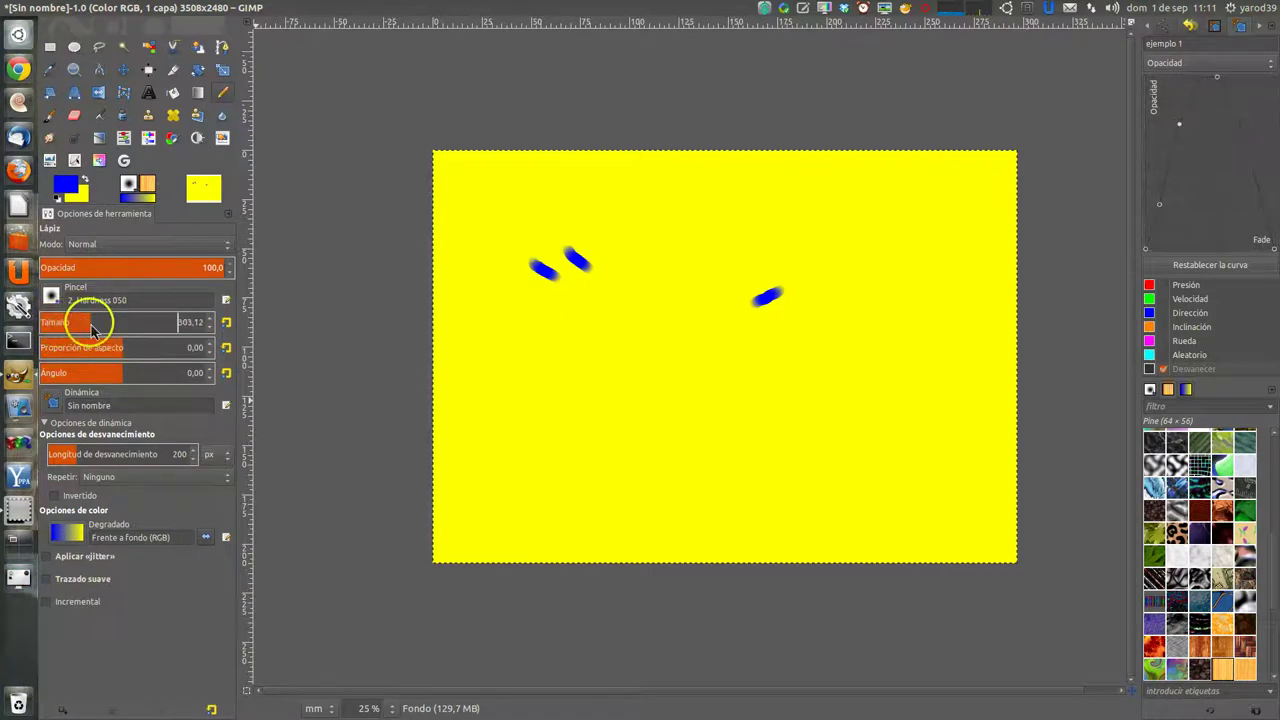
drag(465, 488, 509, 494)
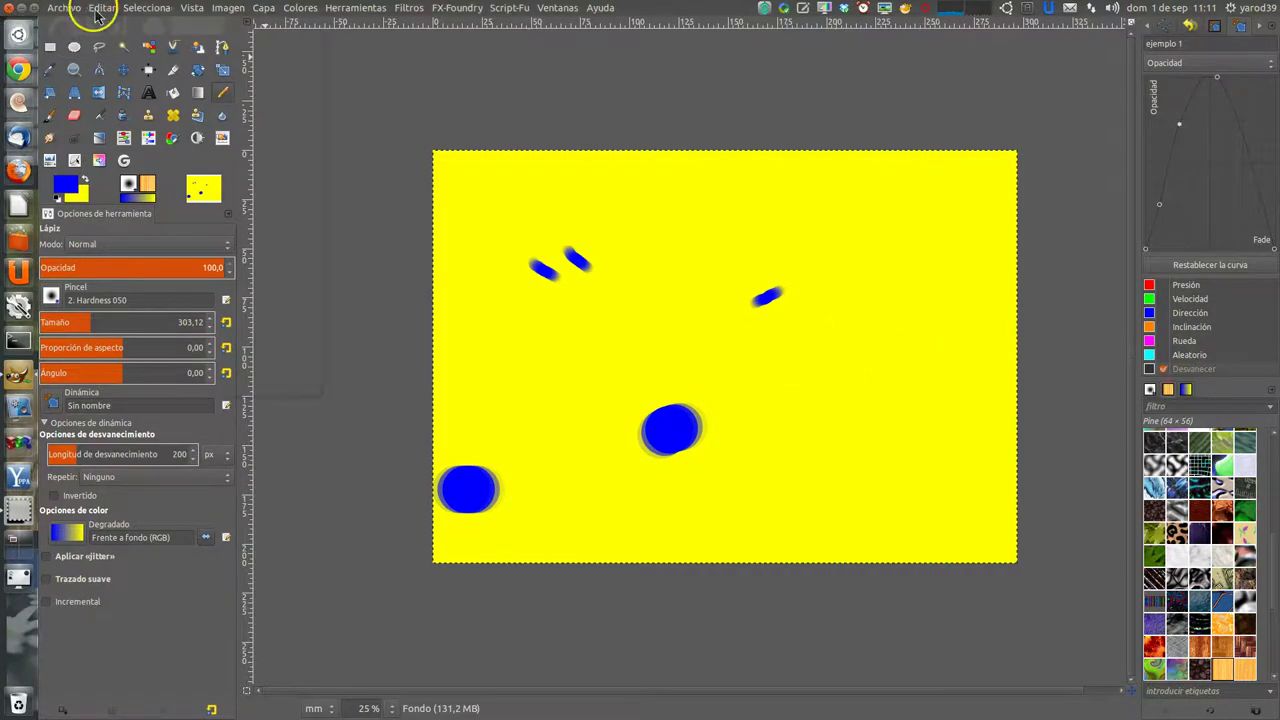
Wipe all blue marks from the canvas with Editar > Limpiar
click(100, 9)
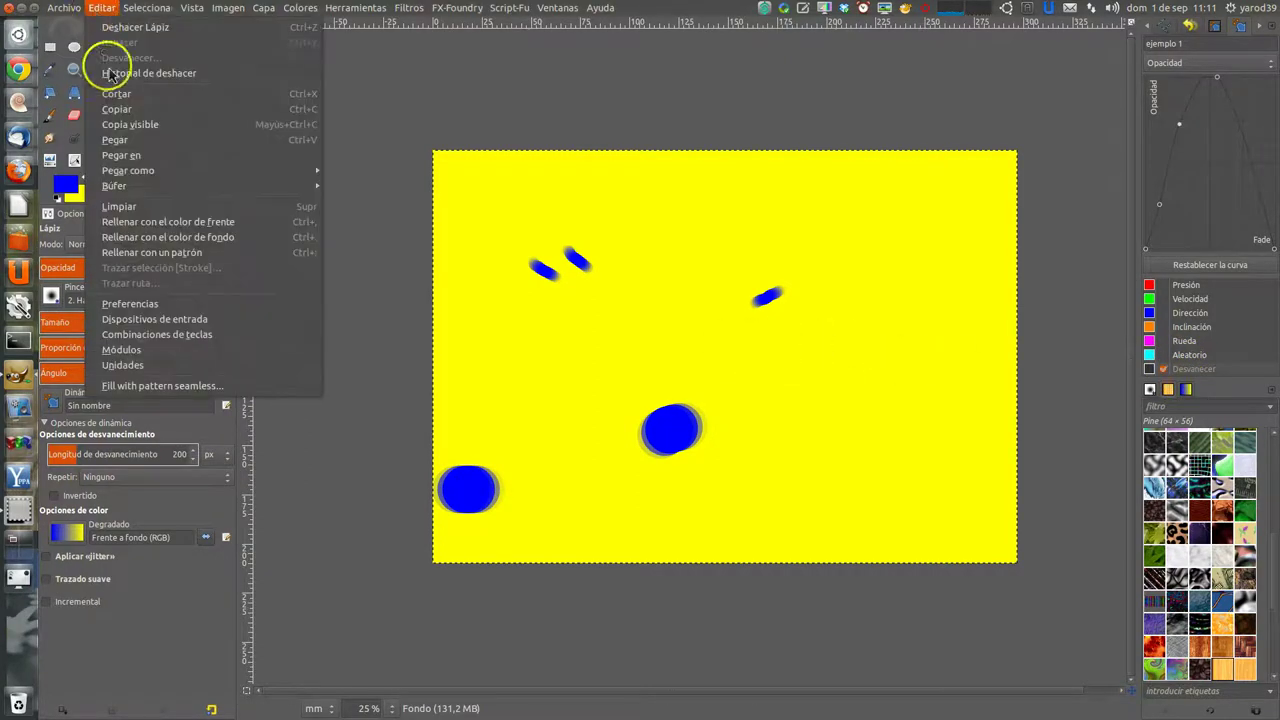
click(122, 209)
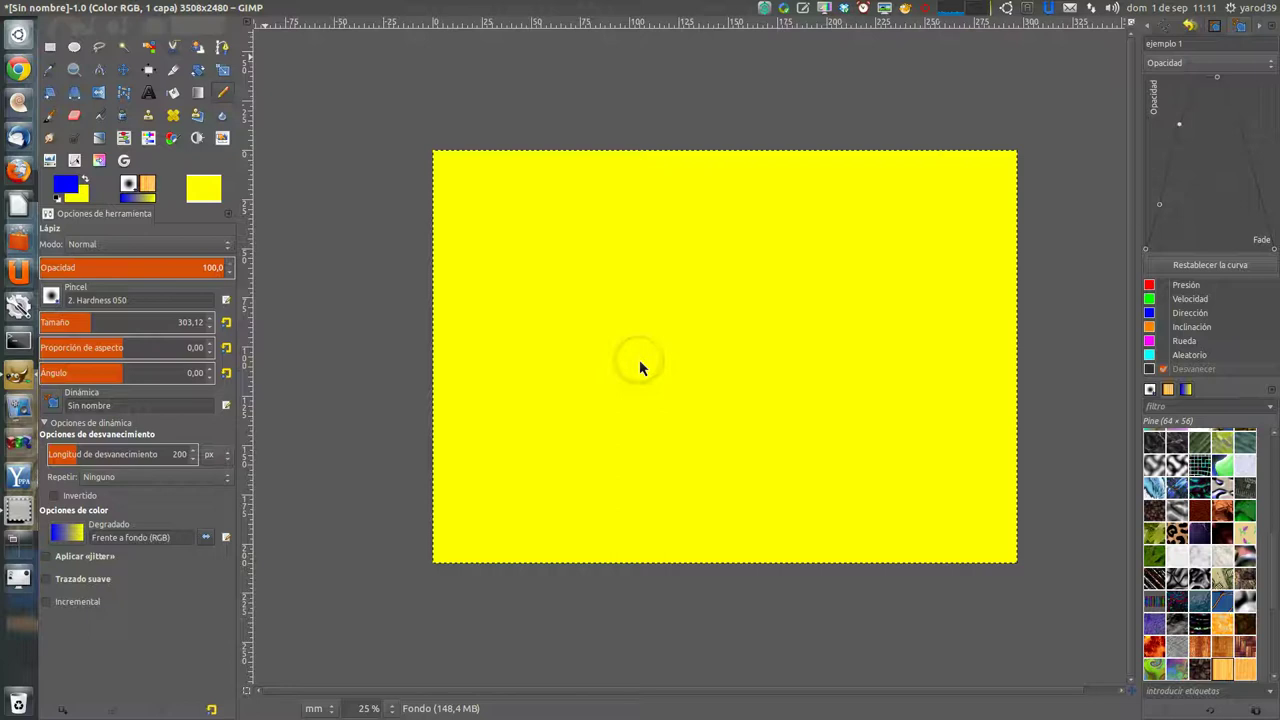
Review the Opacidad curve and the mapping matrix for the Desvanecer input
click(1247, 46)
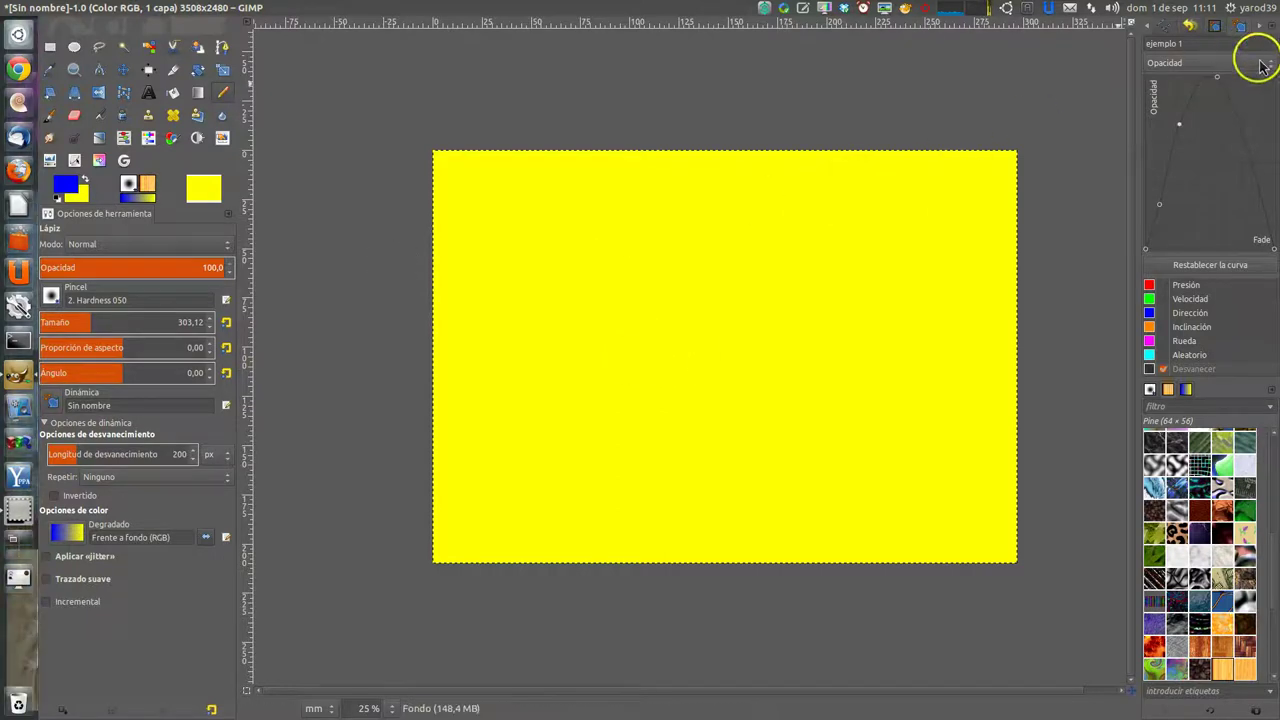
click(1266, 66)
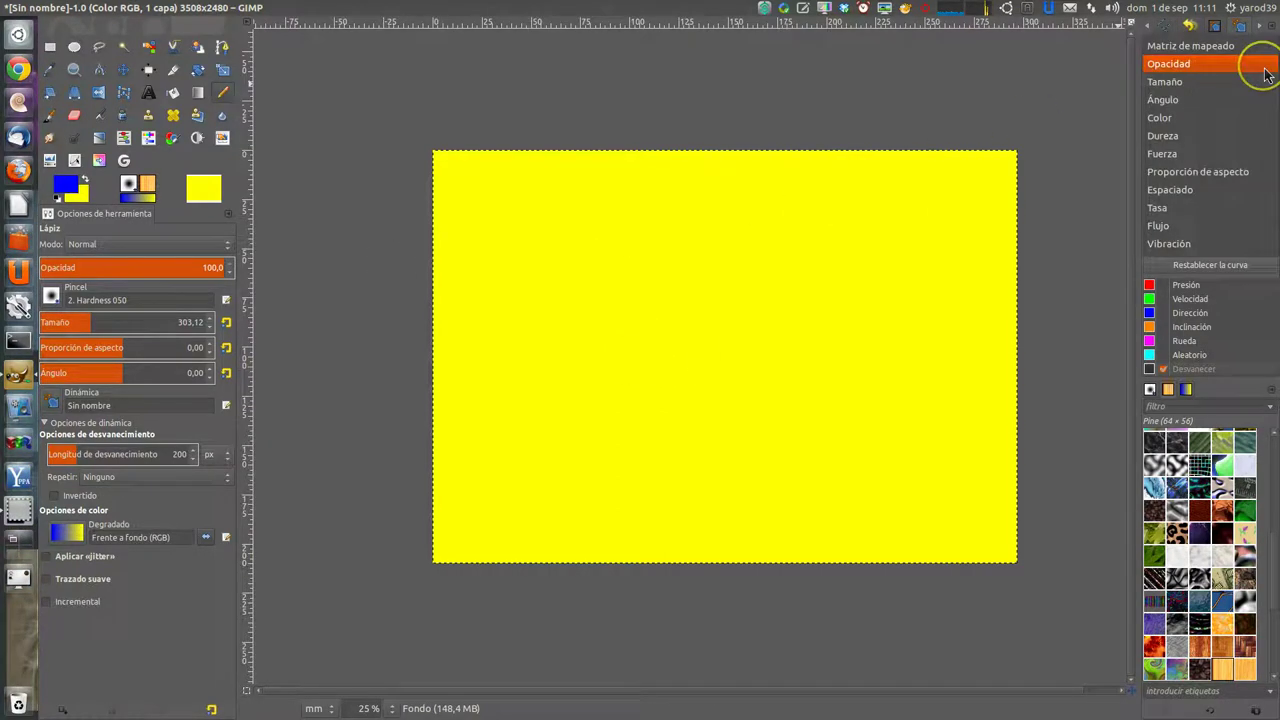
click(1265, 68)
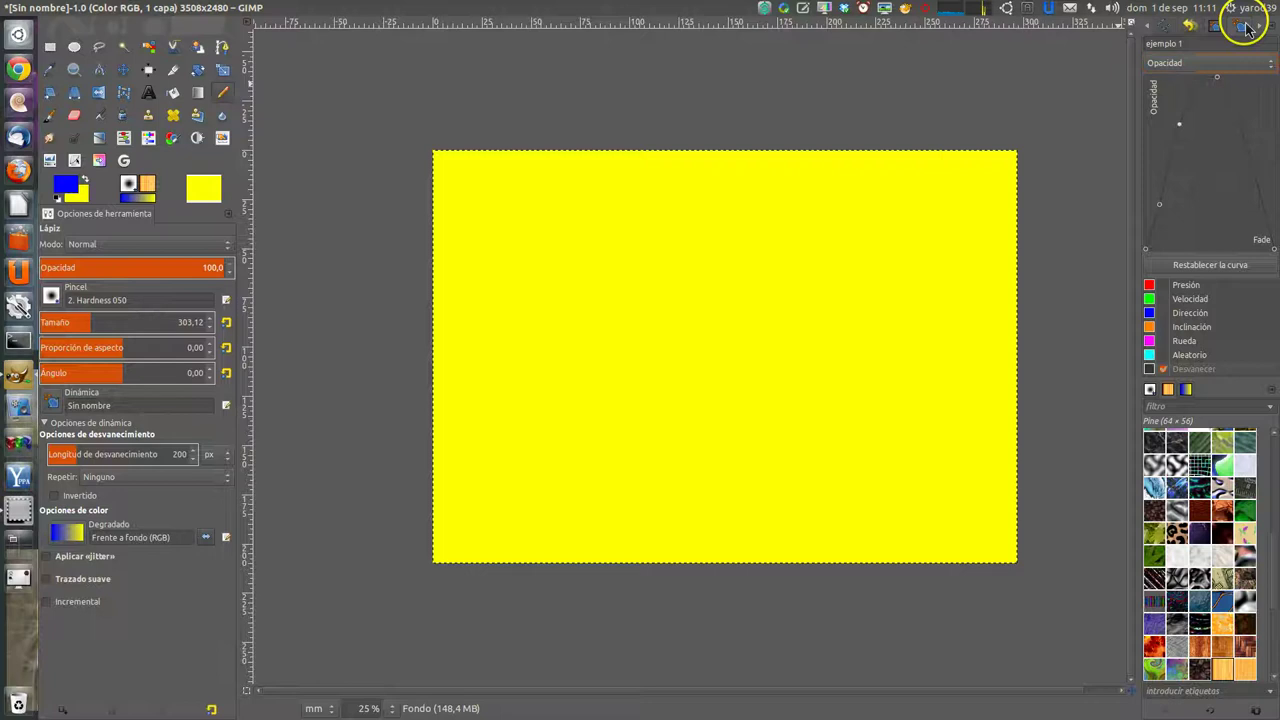
click(1160, 368)
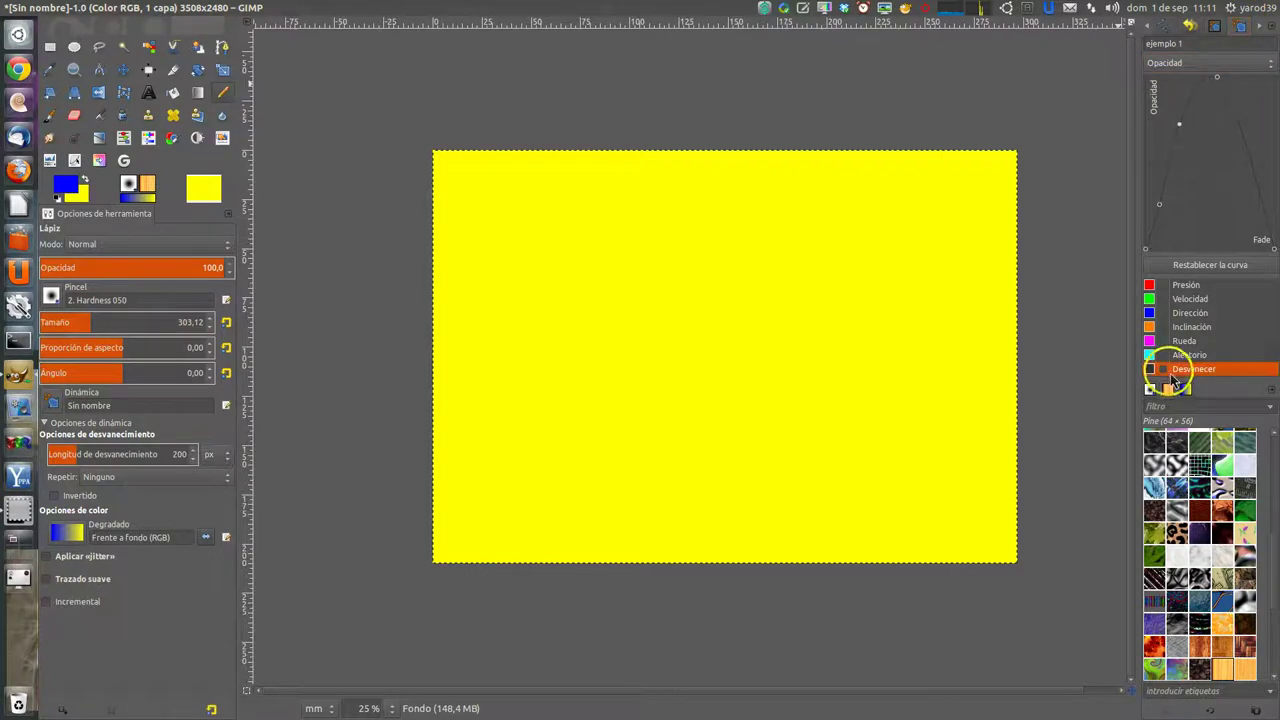
click(1272, 64)
click(1268, 45)
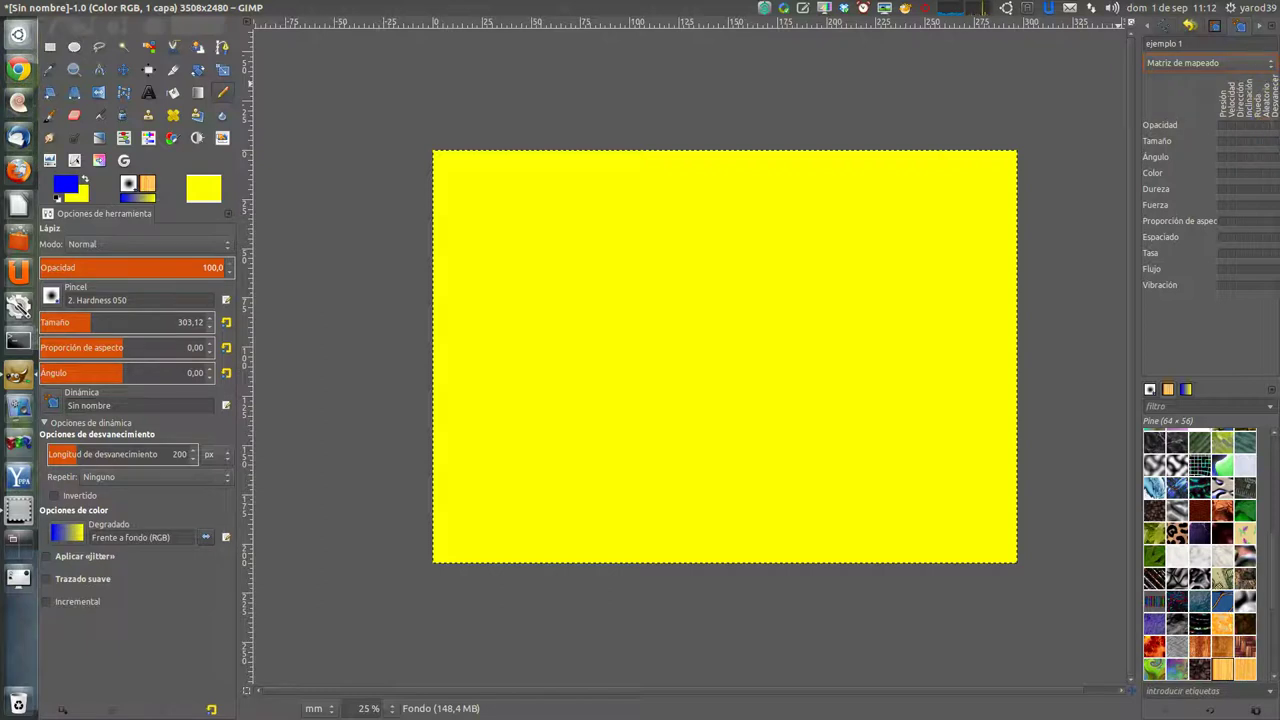
Switch to the Color output curve and drag its points into a central peak
click(1270, 63)
click(1270, 137)
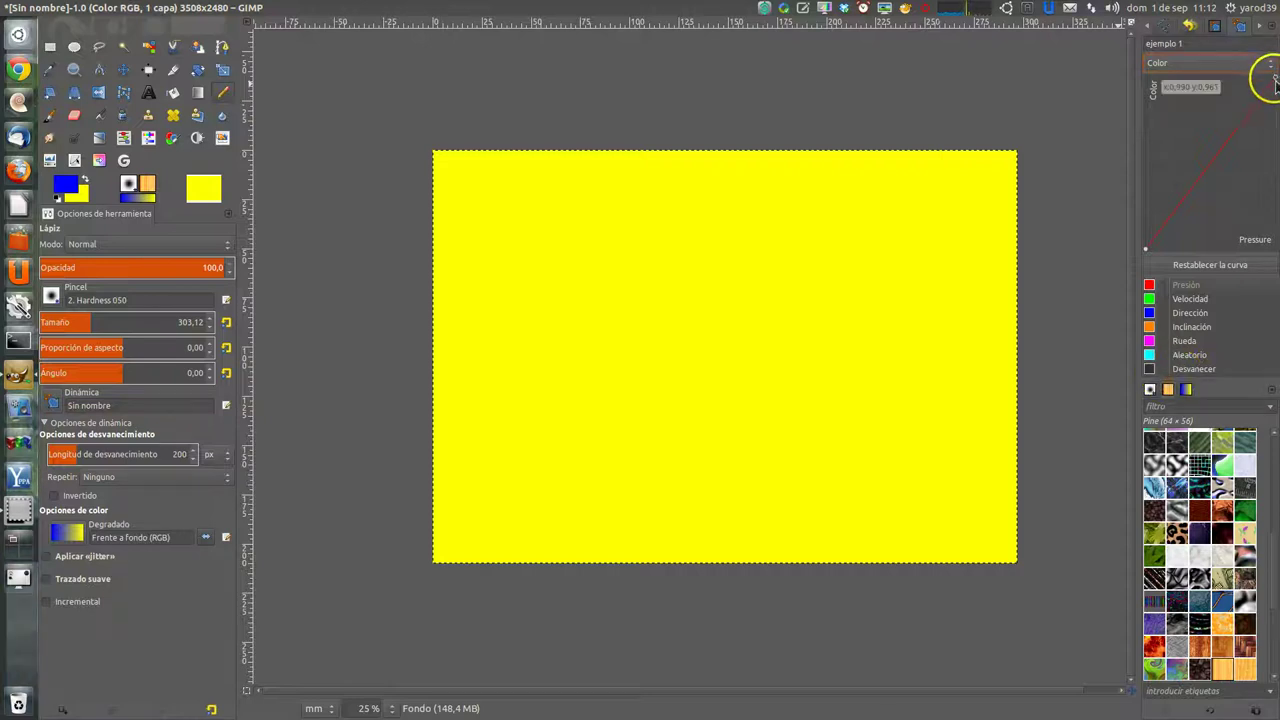
drag(1275, 80, 1275, 88)
mouse_move(1277, 133)
mouse_down()
mouse_move(1218, 258)
mouse_move(1216, 80)
mouse_up()
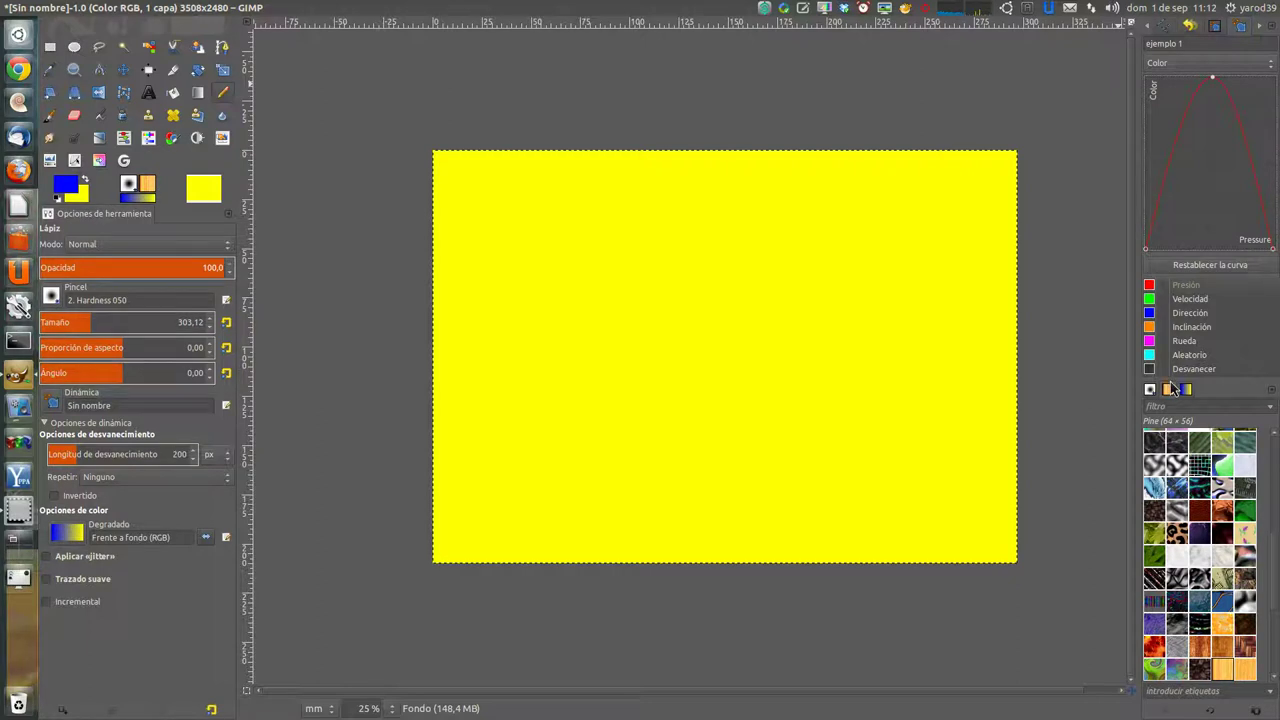
click(1152, 407)
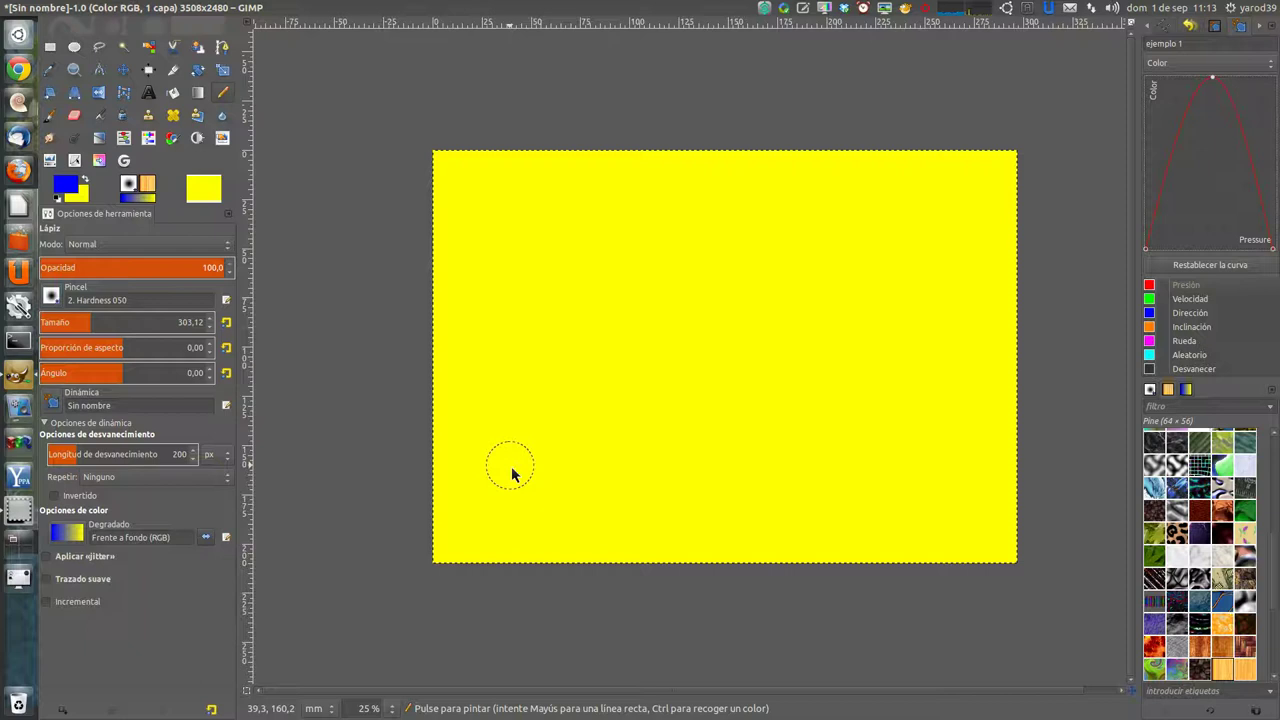
Paint two long blue diagonal strokes, then enable Fade as a dynamics input
drag(511, 467, 893, 224)
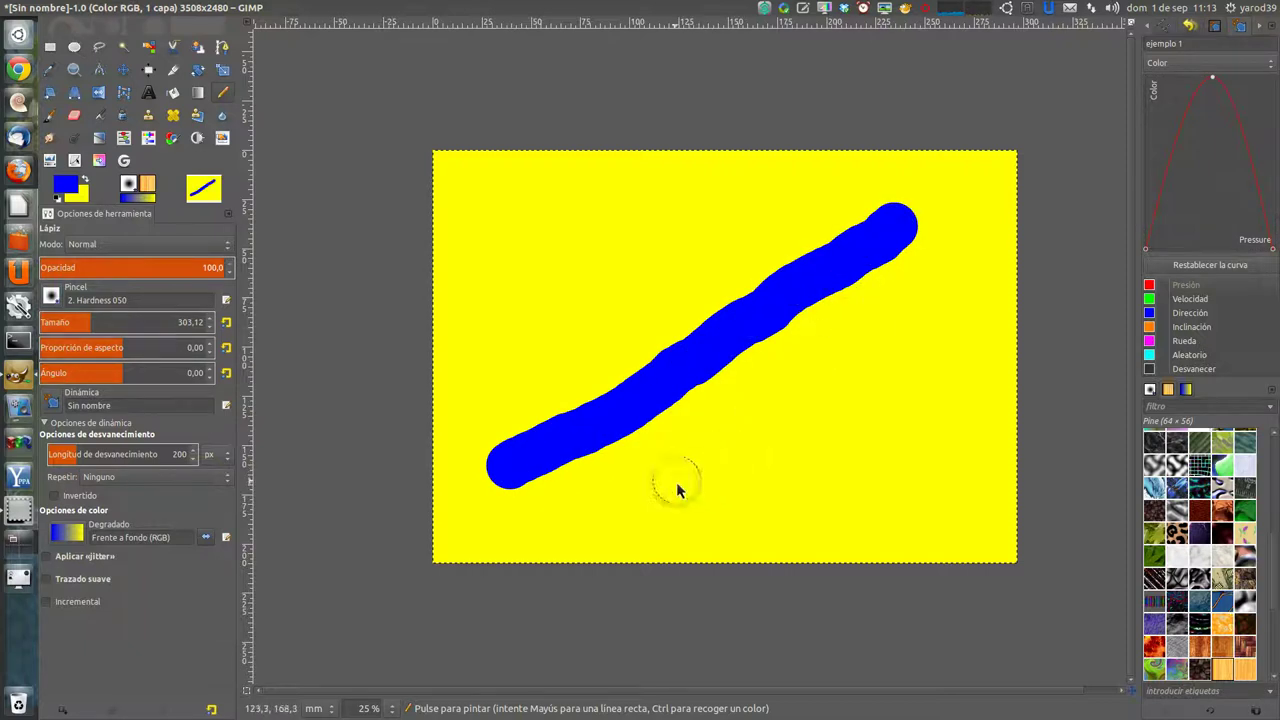
mouse_move(676, 482)
mouse_down()
mouse_move(952, 318)
mouse_move(948, 340)
mouse_up()
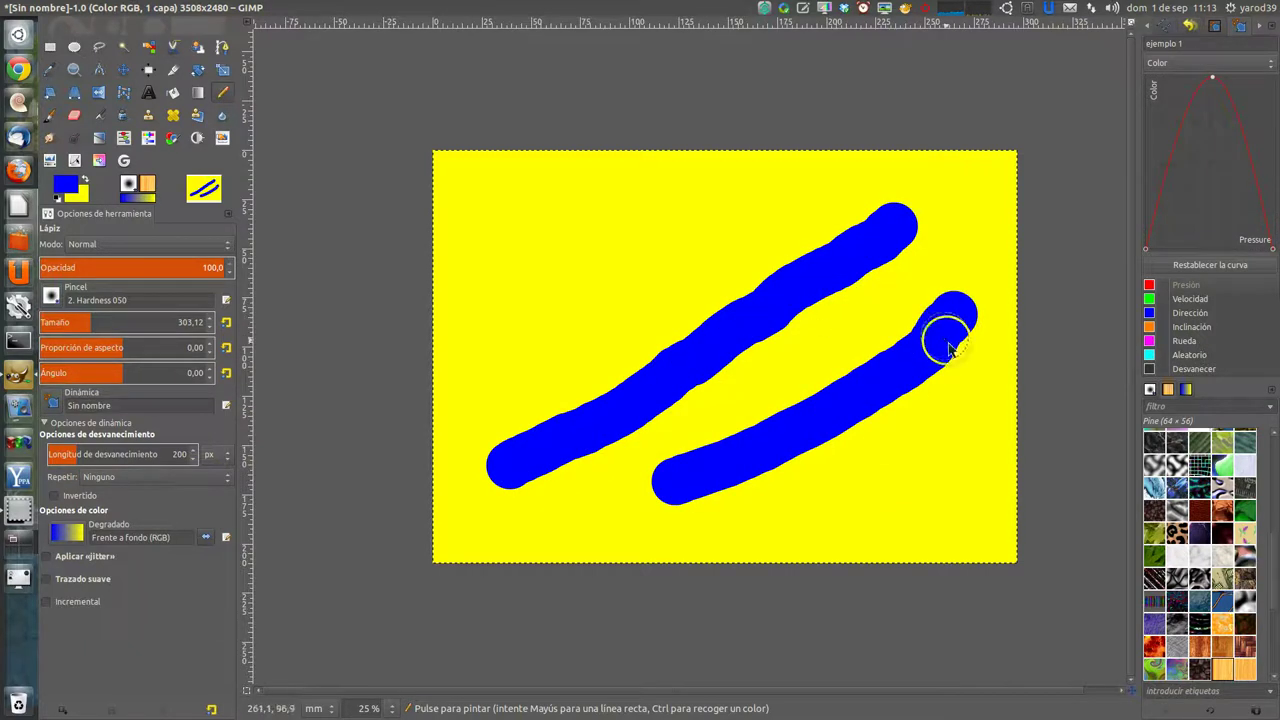
click(1168, 369)
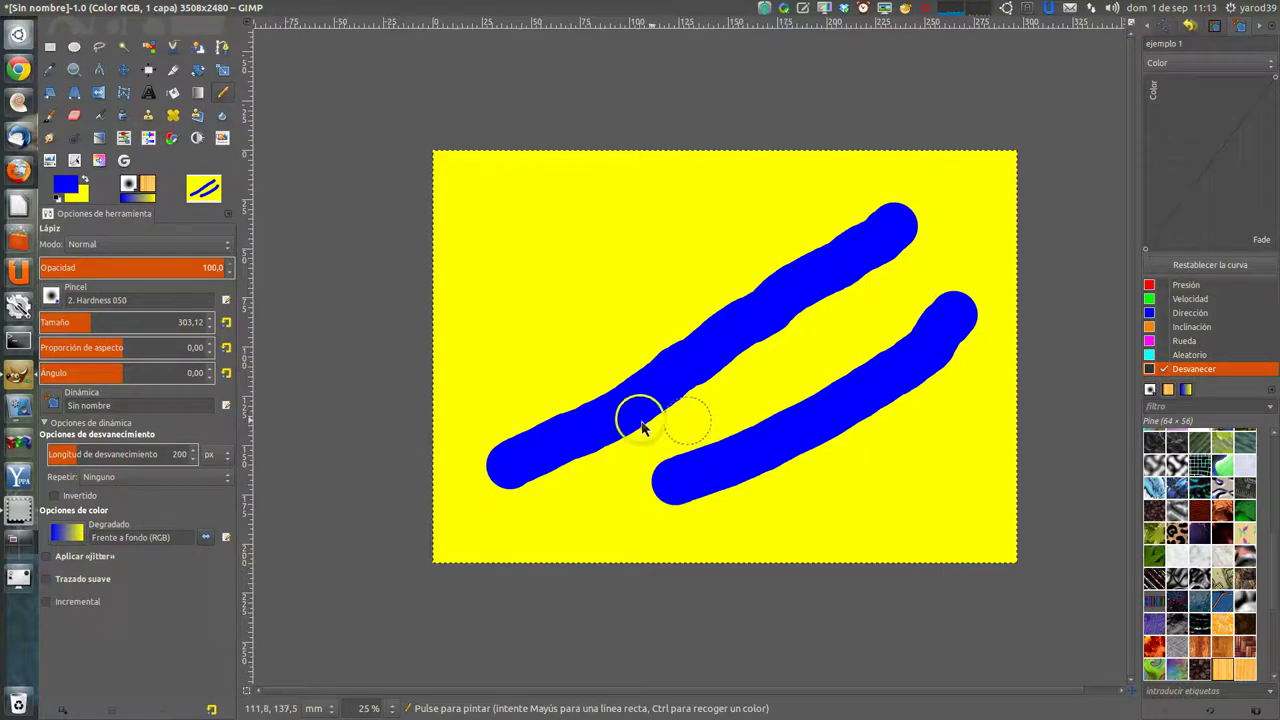
Paint four short blue strokes that fade to yellow
drag(478, 358, 515, 354)
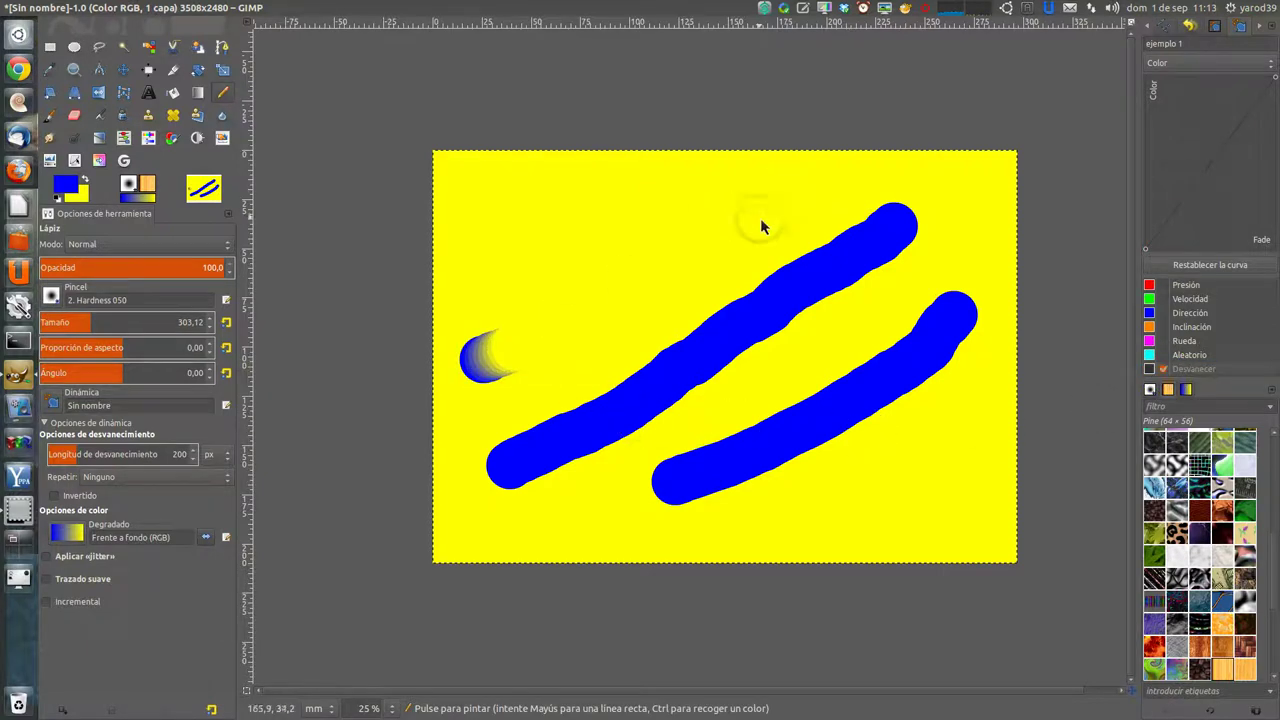
drag(782, 212, 758, 234)
drag(537, 331, 570, 332)
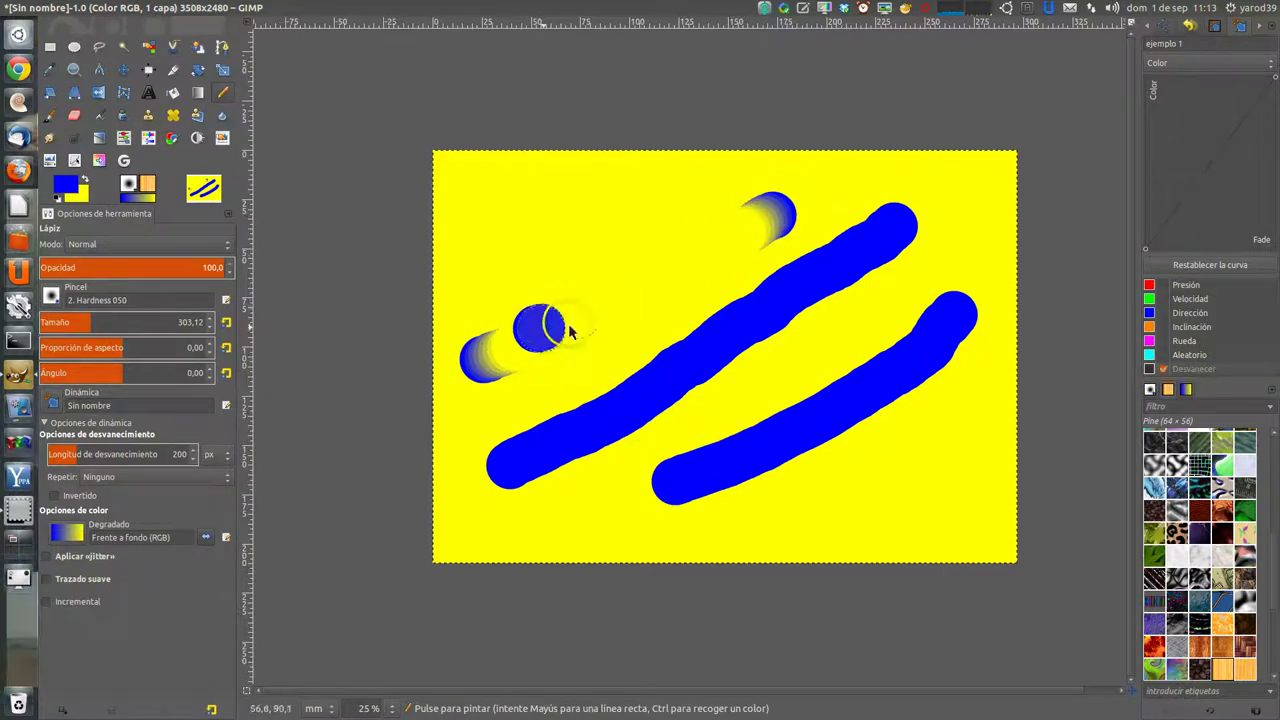
drag(543, 205, 550, 238)
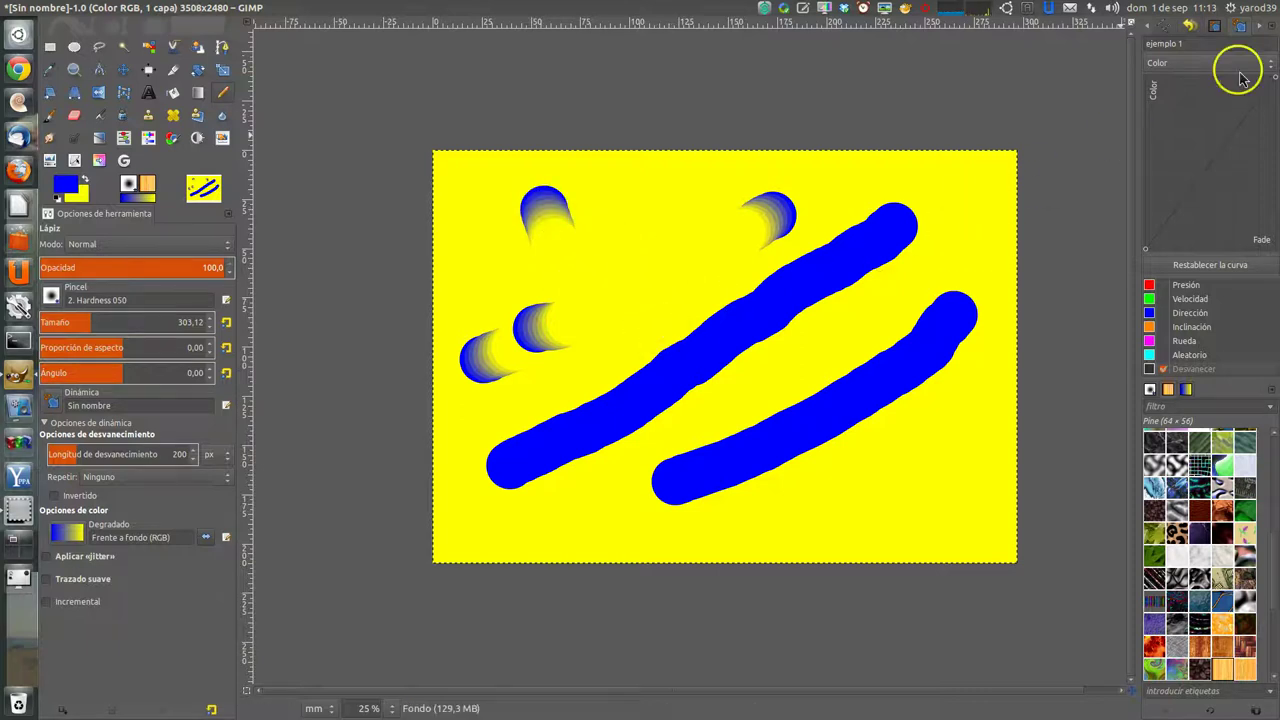
click(1165, 368)
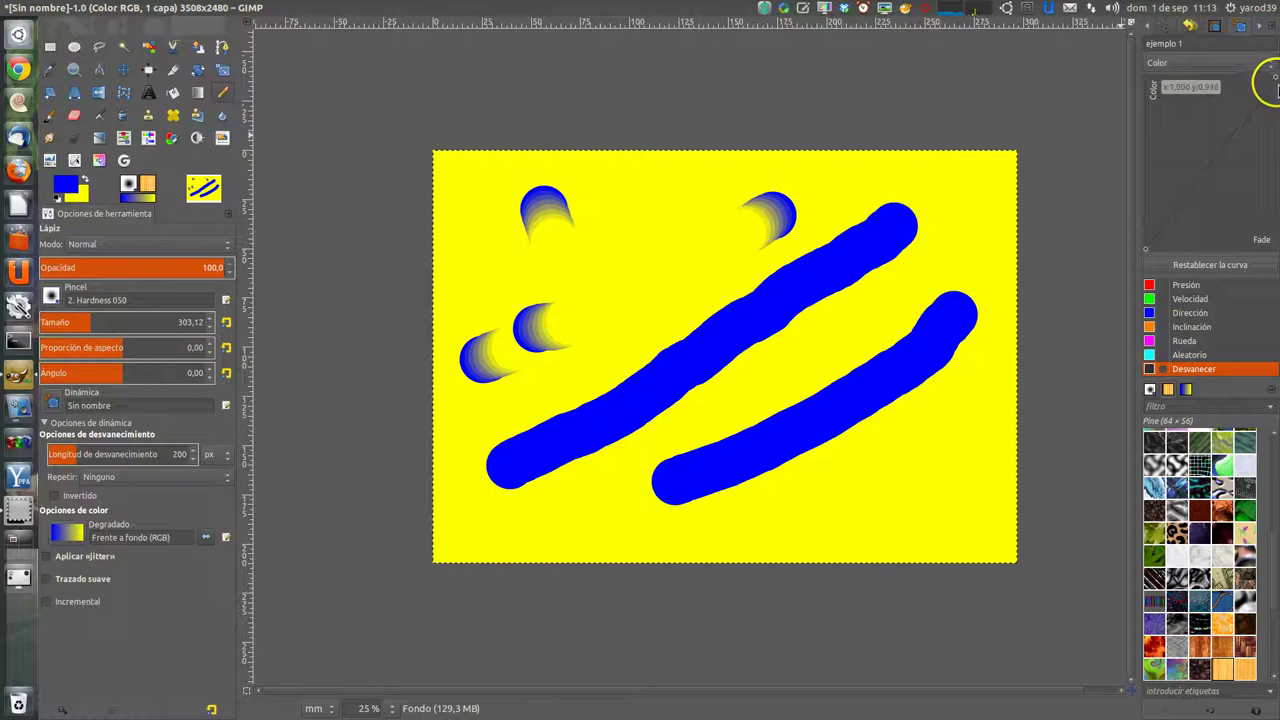
Disable Desvanecer and paint a solid blue stroke between the two long diagonals
click(1270, 84)
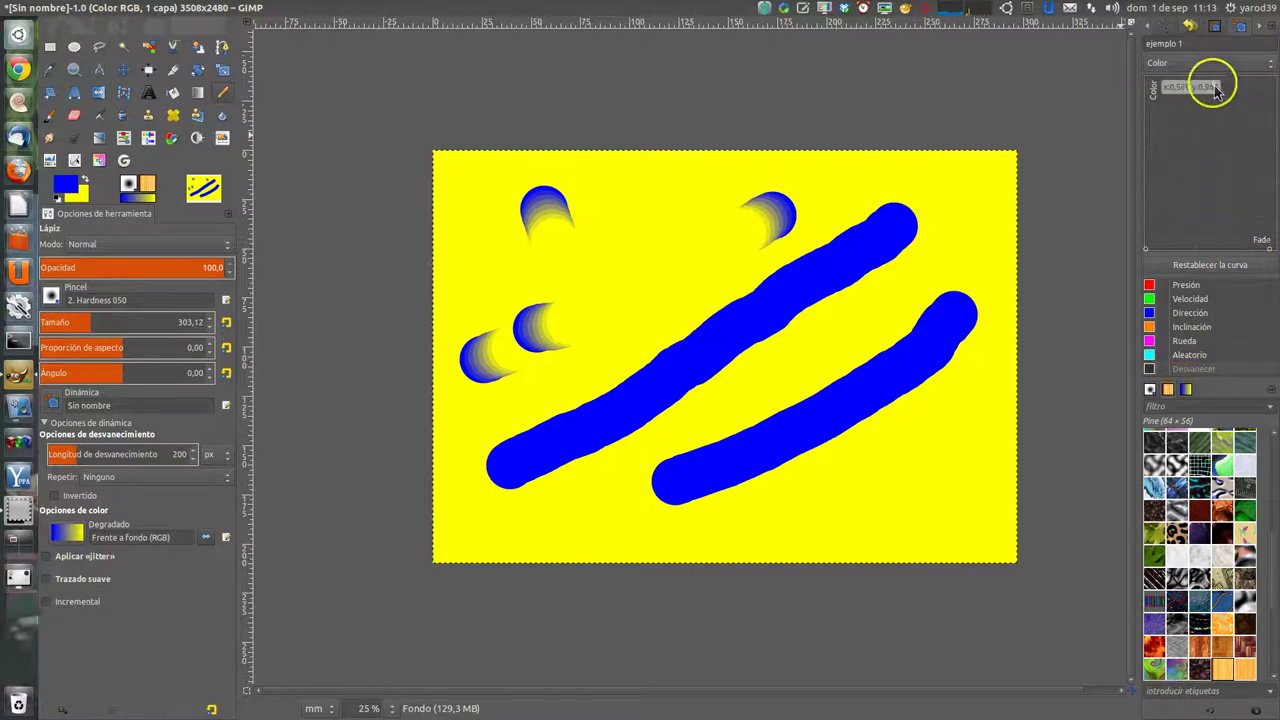
click(855, 325)
drag(801, 359, 737, 388)
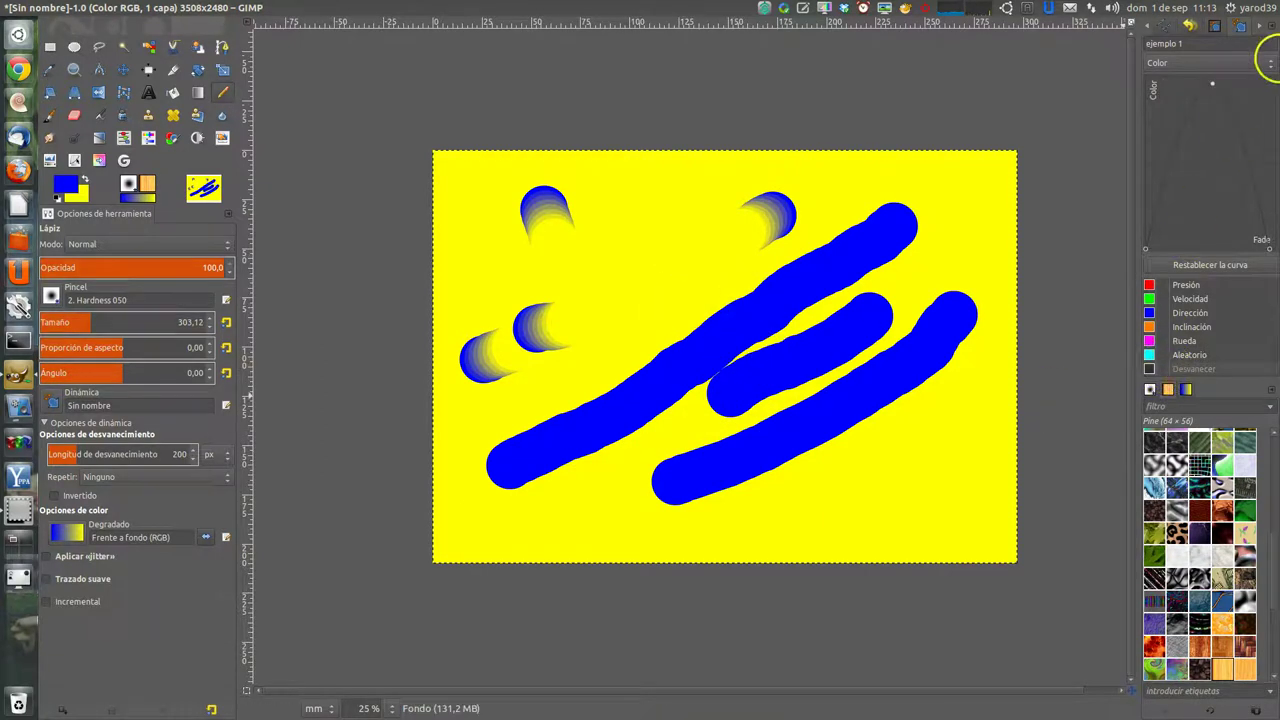
click(1272, 66)
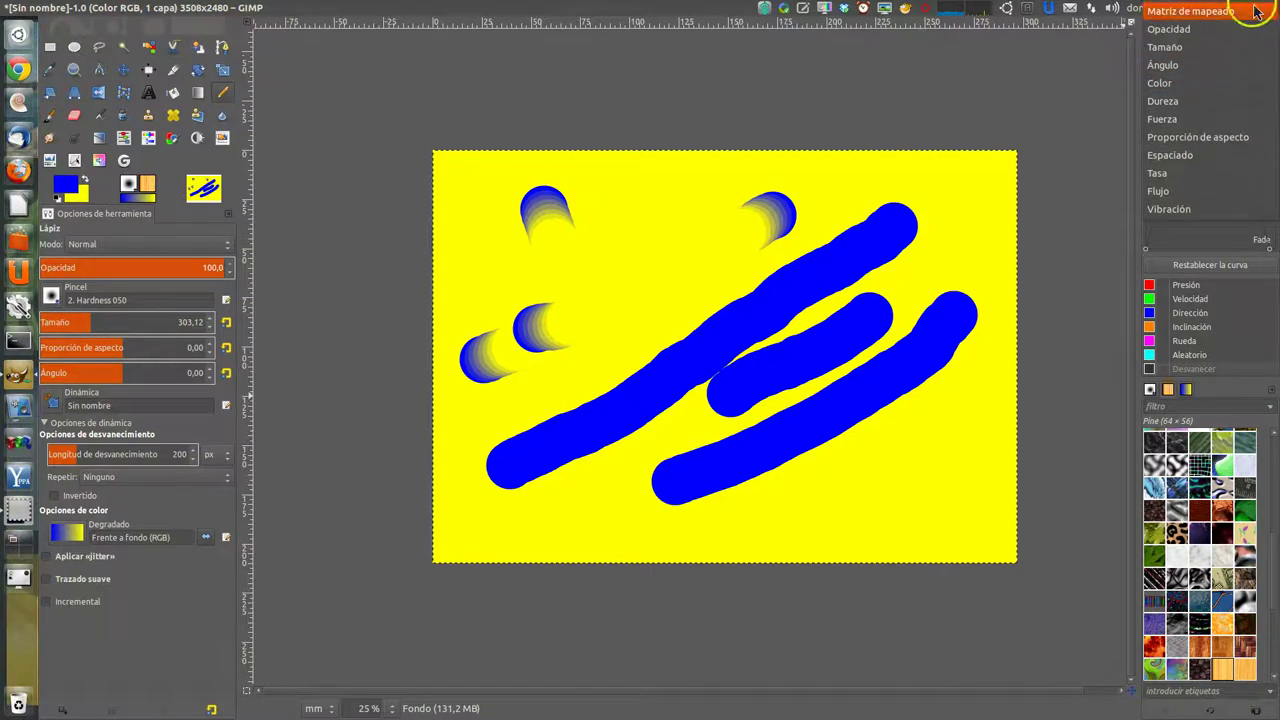
Show the Matriz de mapeado view and paint three more thick blue strokes across the canvas
click(1255, 20)
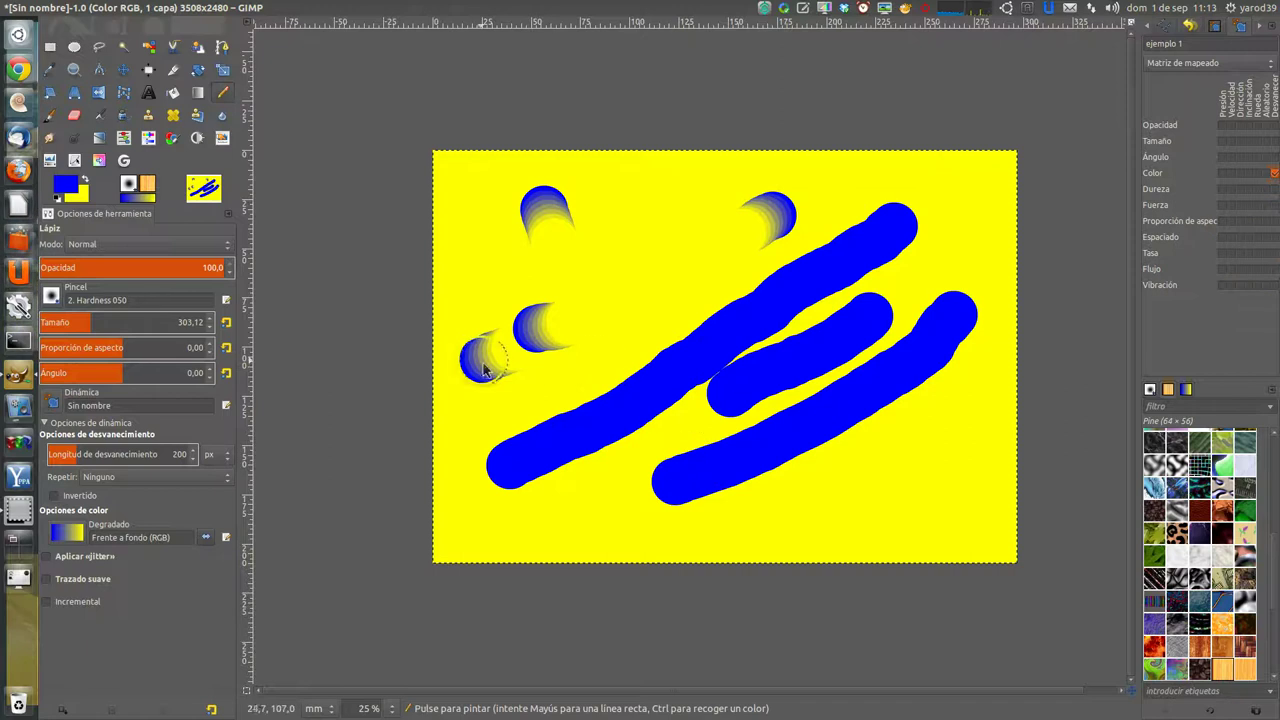
mouse_move(488, 358)
mouse_down()
mouse_move(600, 329)
mouse_move(731, 270)
mouse_move(749, 232)
mouse_move(725, 224)
mouse_move(600, 255)
mouse_move(540, 290)
mouse_up()
mouse_move(618, 255)
mouse_down()
mouse_move(677, 391)
mouse_move(805, 480)
mouse_move(871, 486)
mouse_move(930, 430)
mouse_up()
mouse_move(982, 367)
mouse_down()
mouse_move(986, 329)
mouse_move(928, 491)
mouse_up()
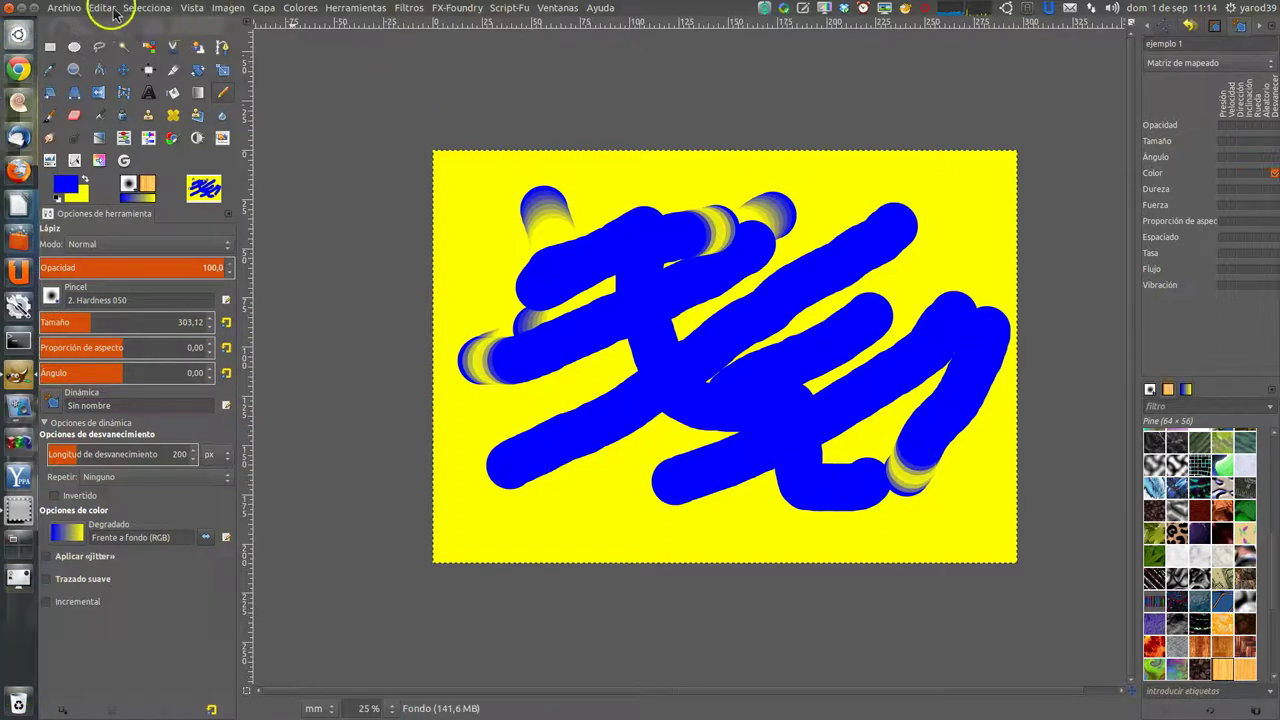
click(101, 8)
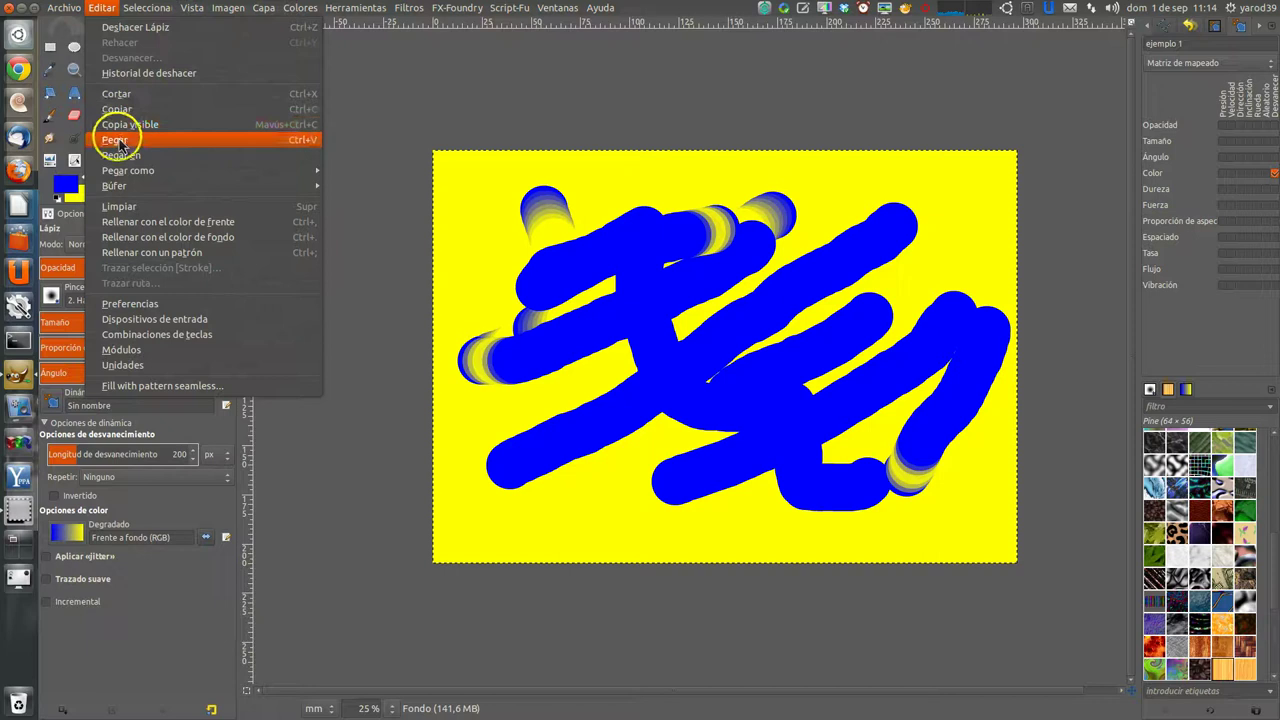
Clear the canvas to plain yellow and link Color to Desvanecer in the mapping matrix
click(157, 206)
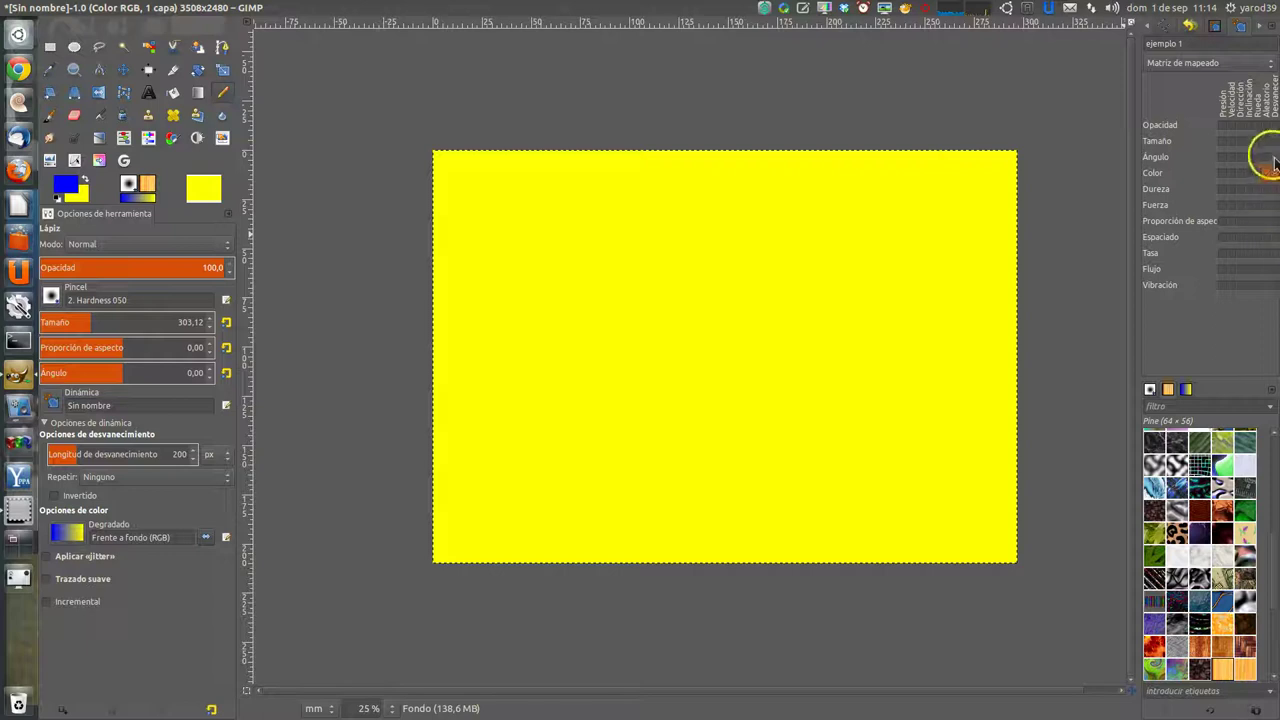
click(1273, 173)
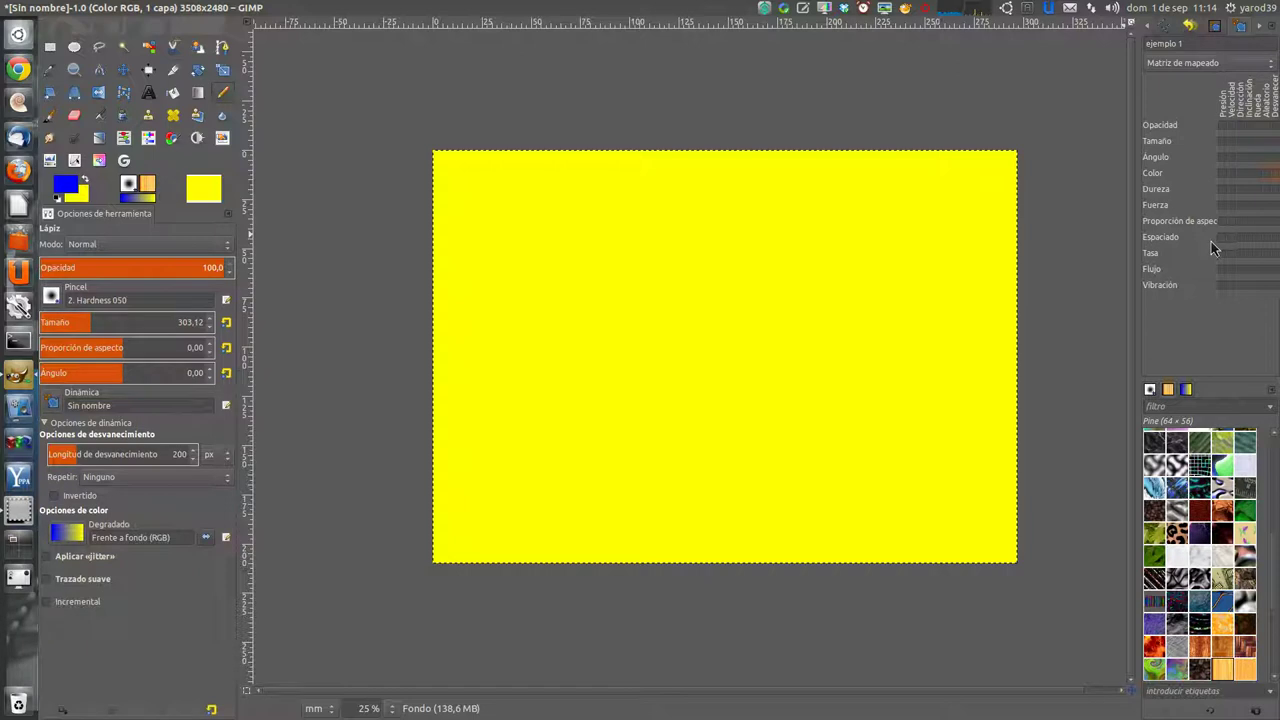
click(1274, 173)
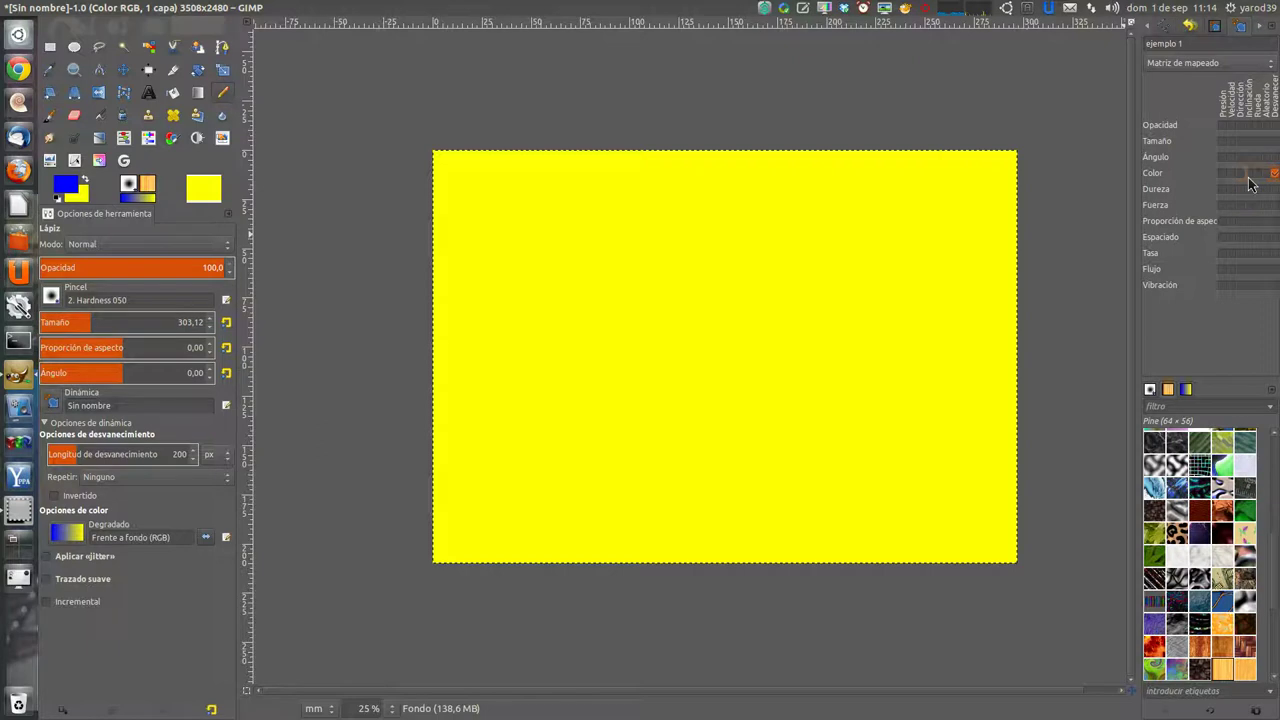
click(1247, 192)
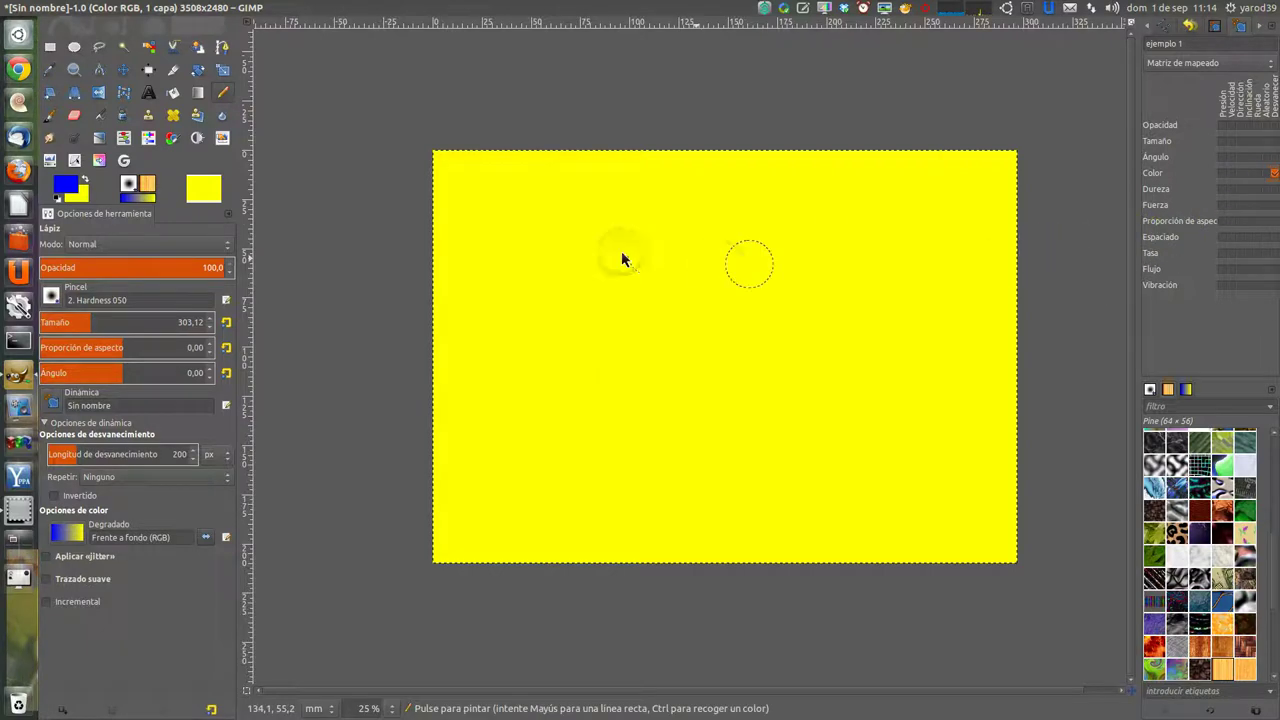
Paint two blue test strokes, then clear the layer back to plain yellow with Editar > Limpiar
drag(567, 245, 760, 372)
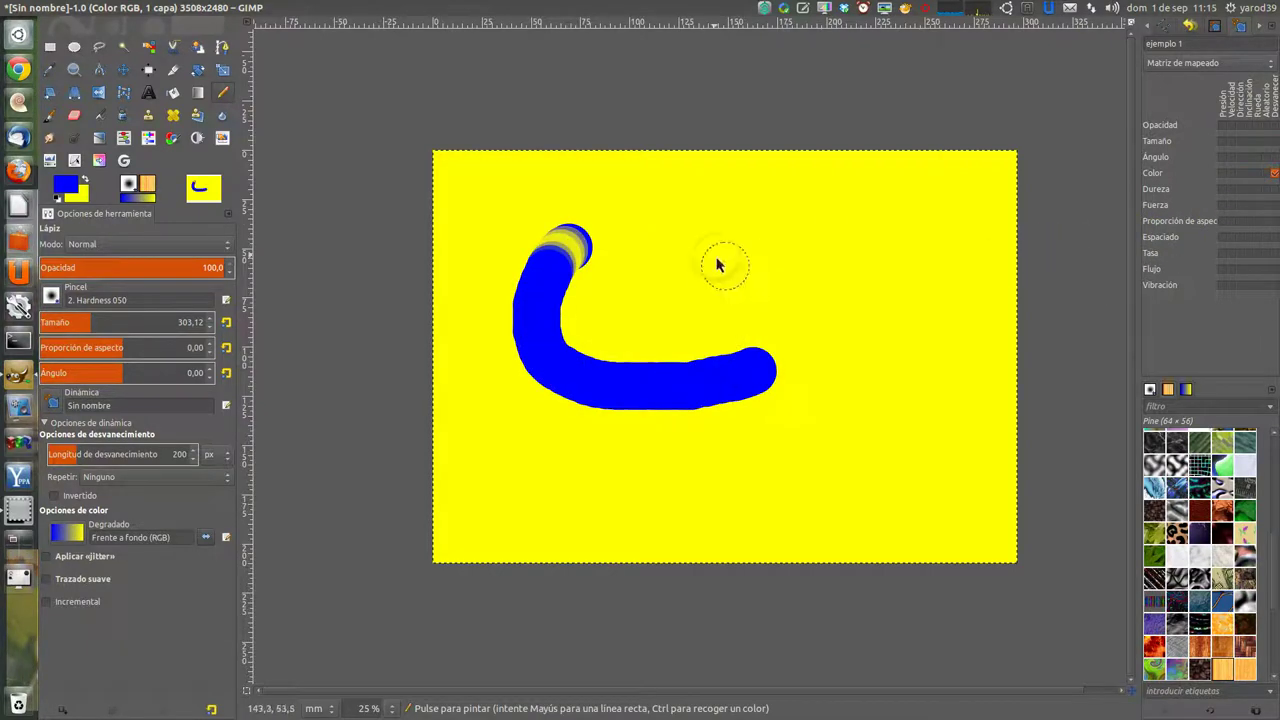
drag(707, 250, 822, 364)
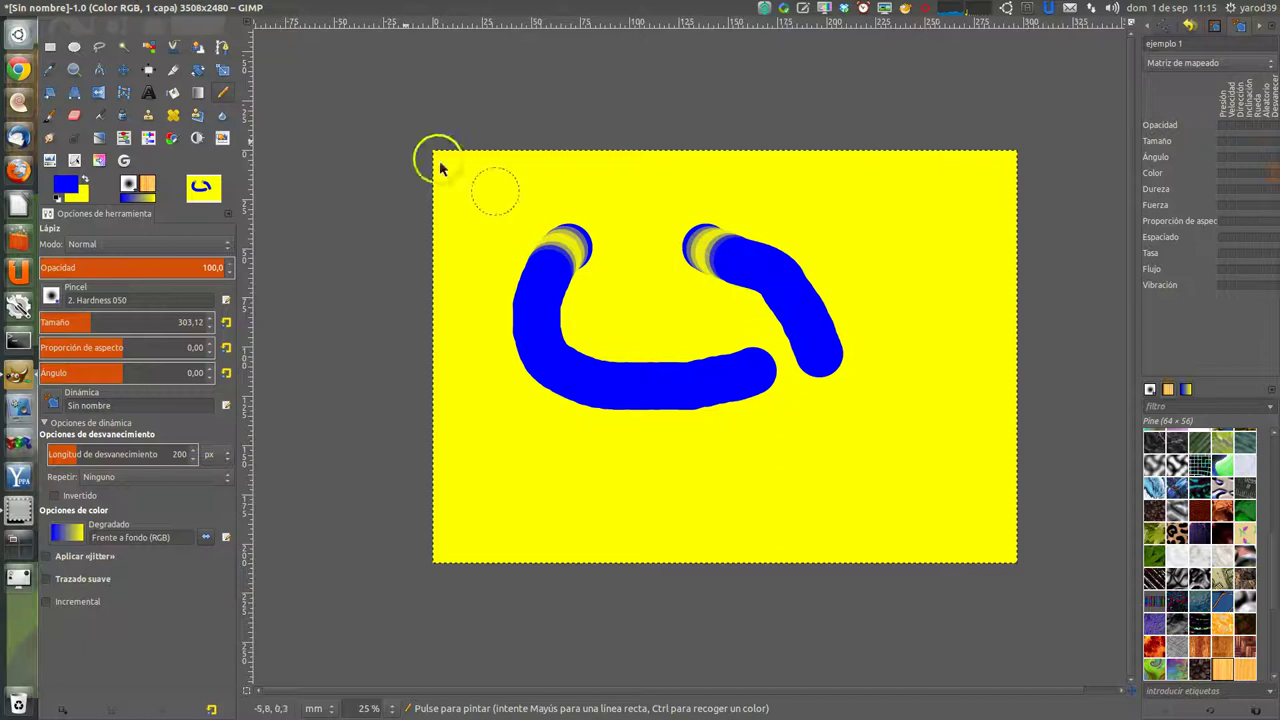
mouse_move(300, 8)
click(145, 8)
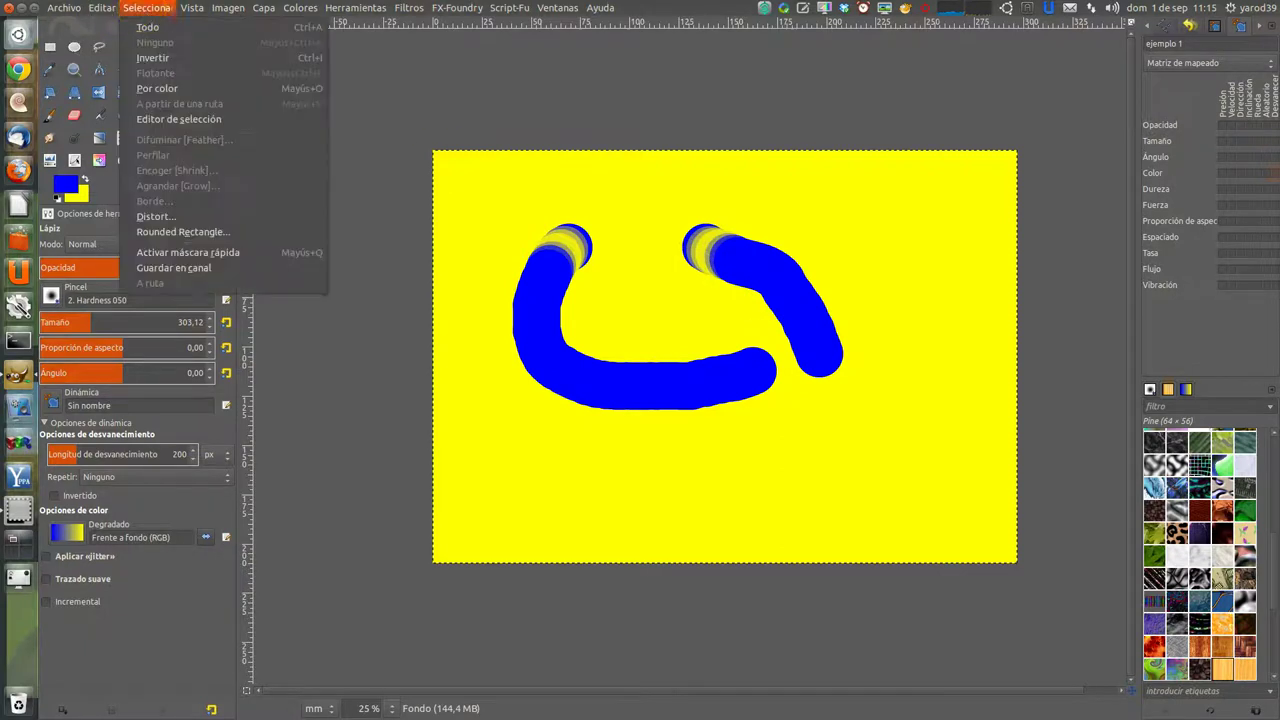
click(101, 8)
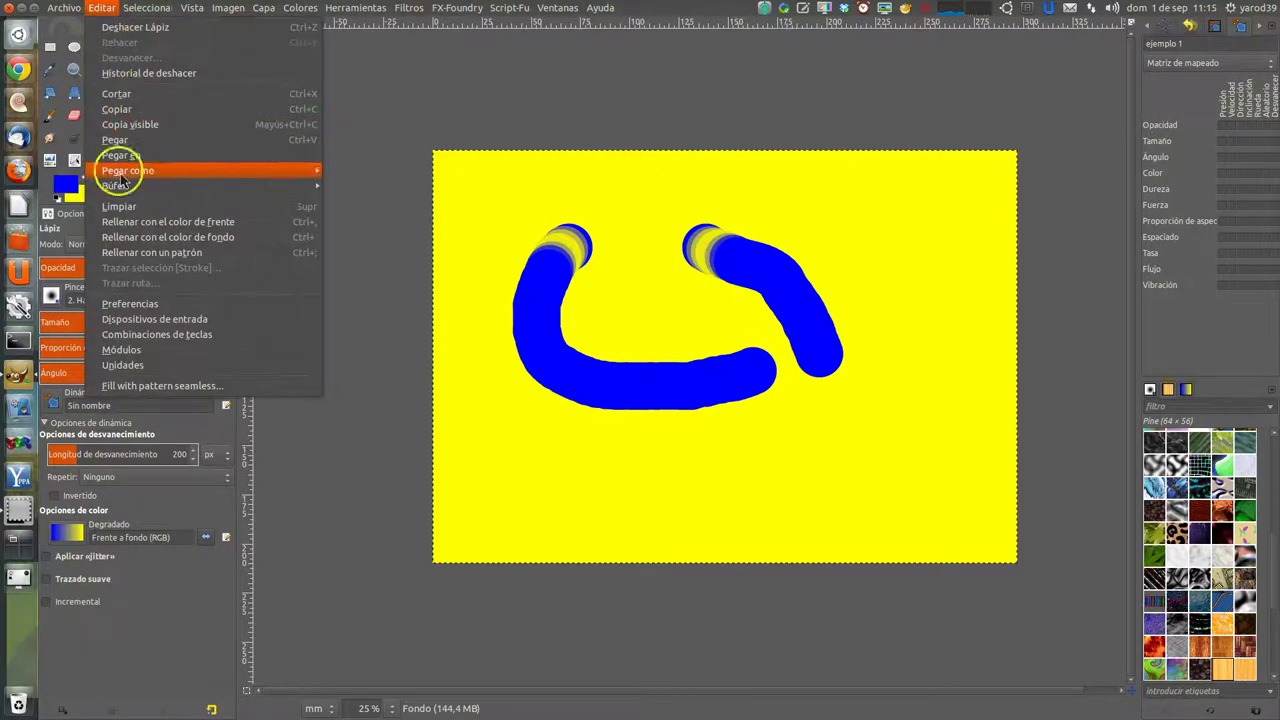
click(140, 206)
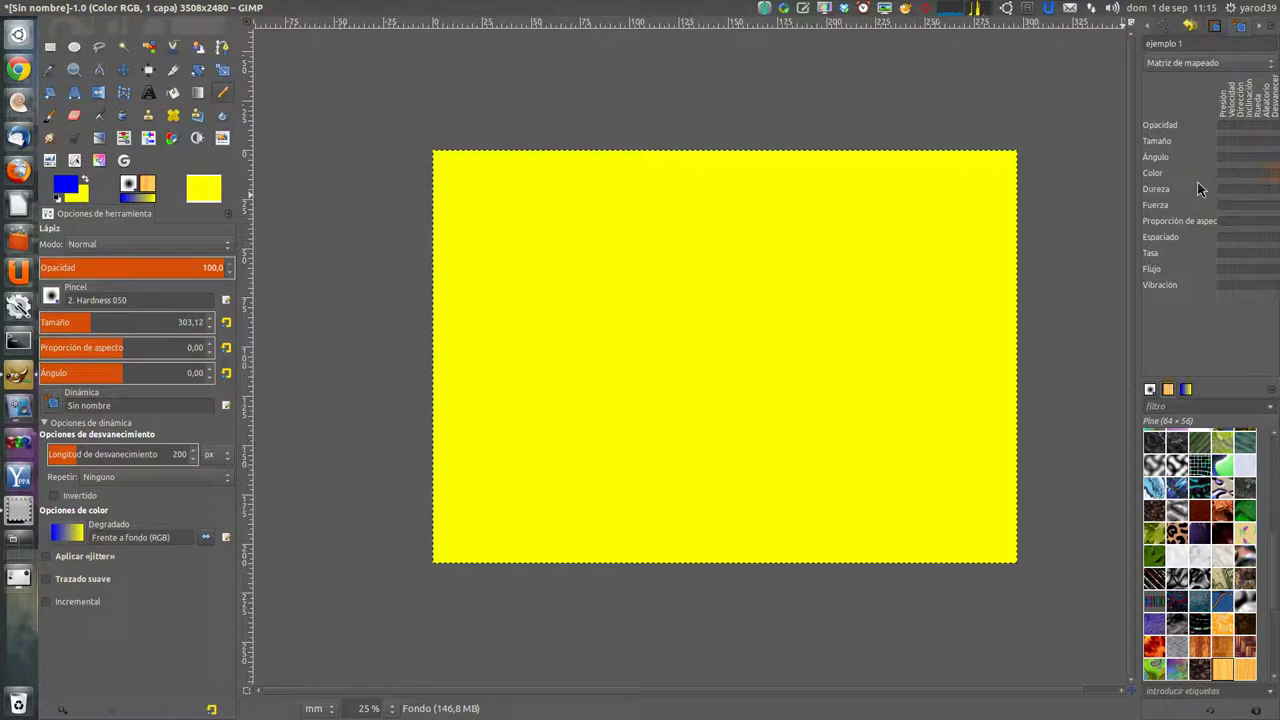
Tick the Desvanecer column in the Color row of the ejemplo 1 mapping matrix
mouse_move(1200, 181)
mouse_down()
mouse_move(1212, 250)
mouse_move(1228, 150)
mouse_move(1251, 137)
mouse_move(1277, 152)
mouse_up()
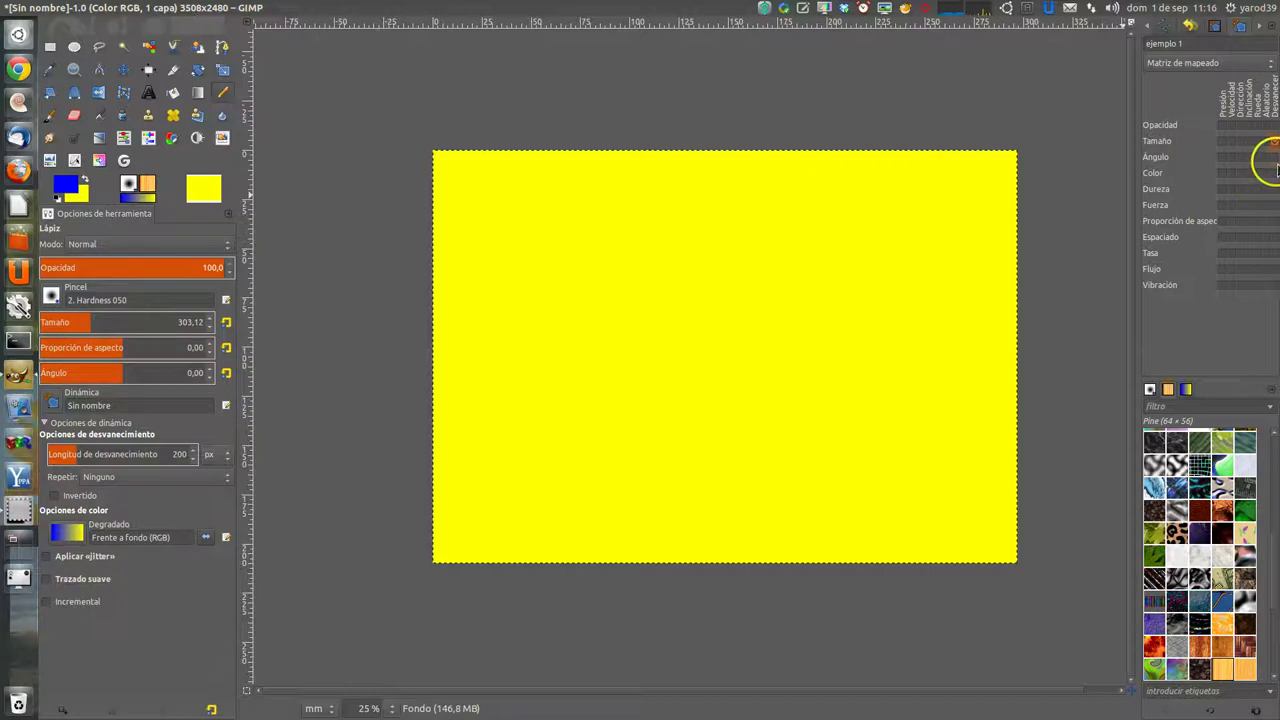
click(1274, 173)
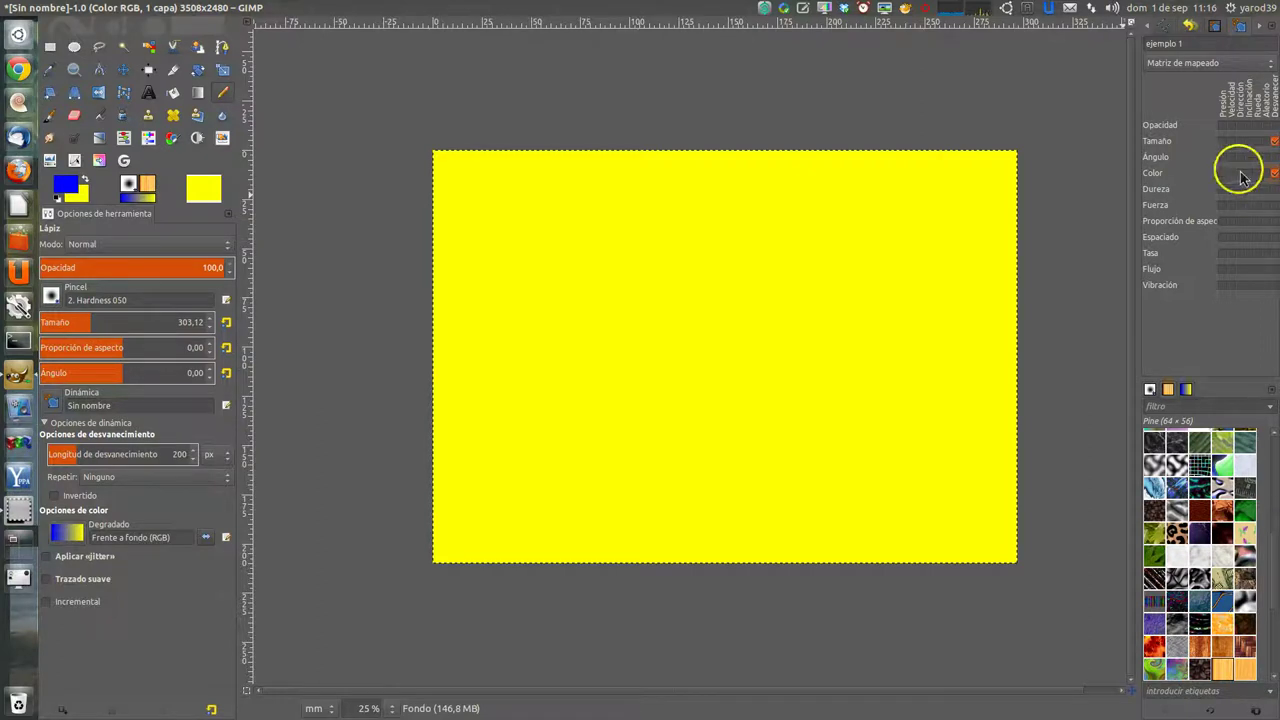
Reshape the Tamaño curve into an arch: end dropped to zero, middle raised near the top
click(1273, 67)
click(1258, 96)
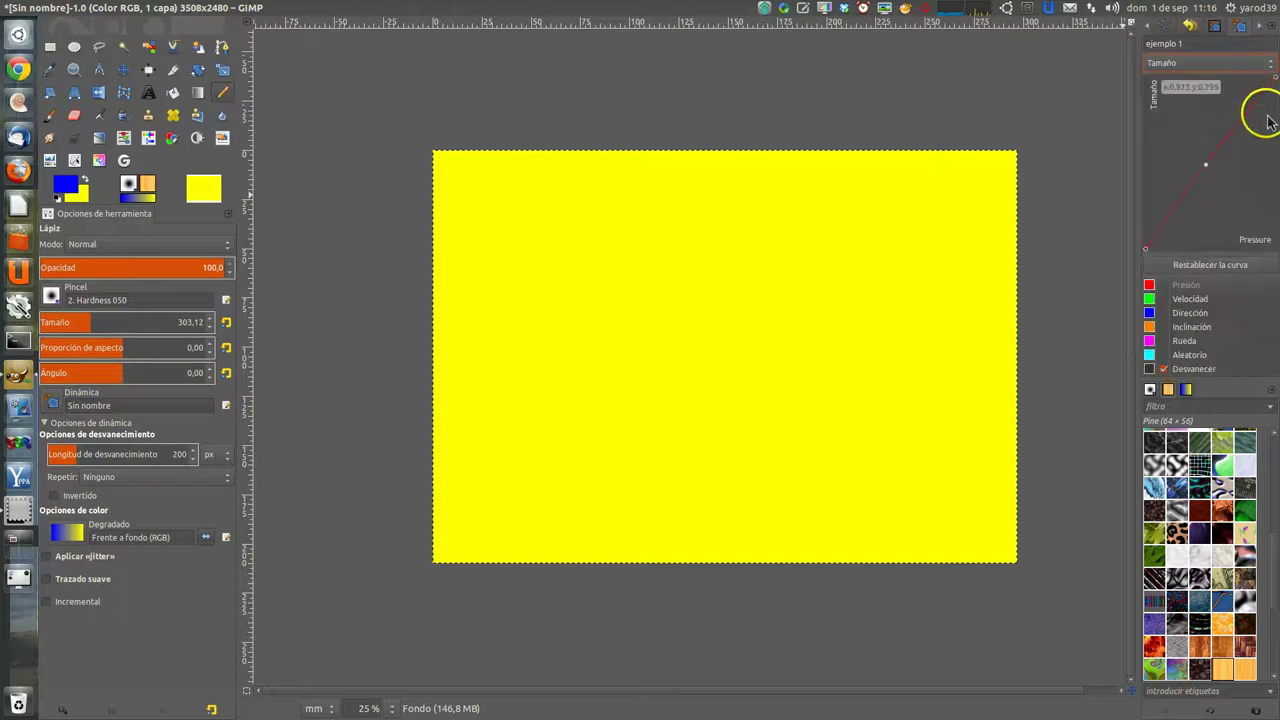
drag(1275, 96, 1270, 258)
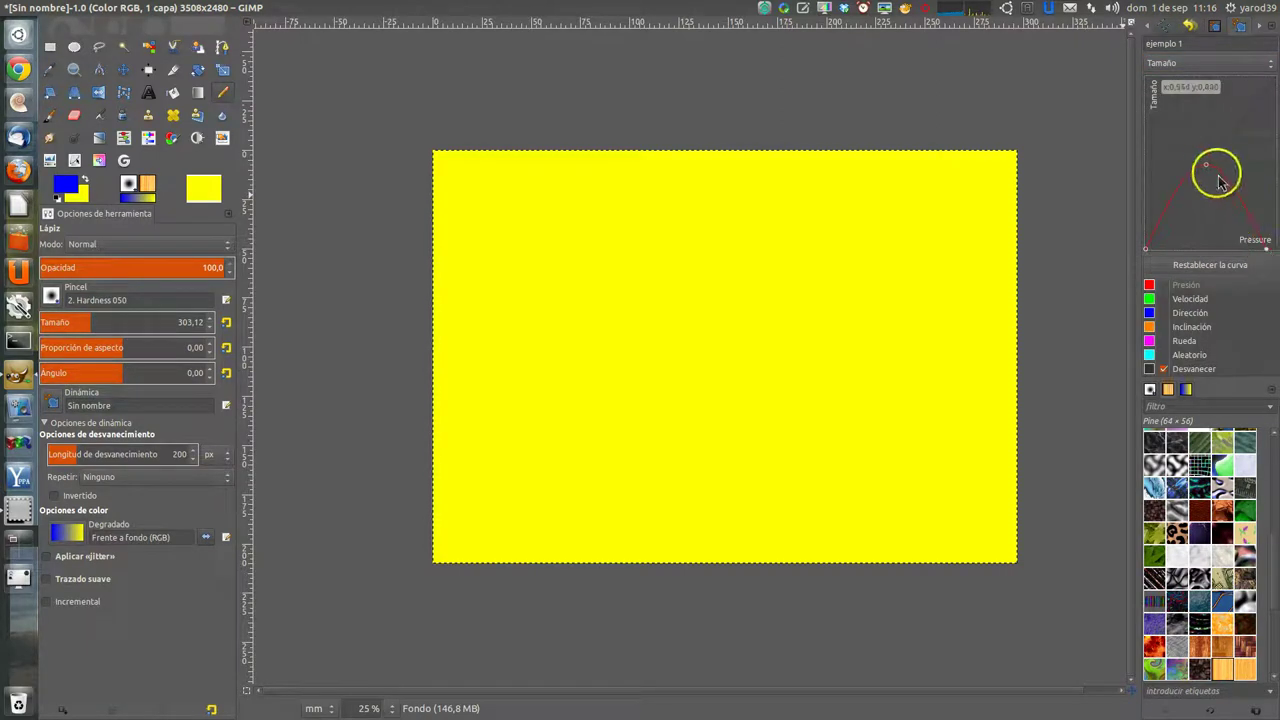
mouse_move(1205, 166)
mouse_down()
mouse_move(1194, 123)
mouse_move(1212, 87)
mouse_up()
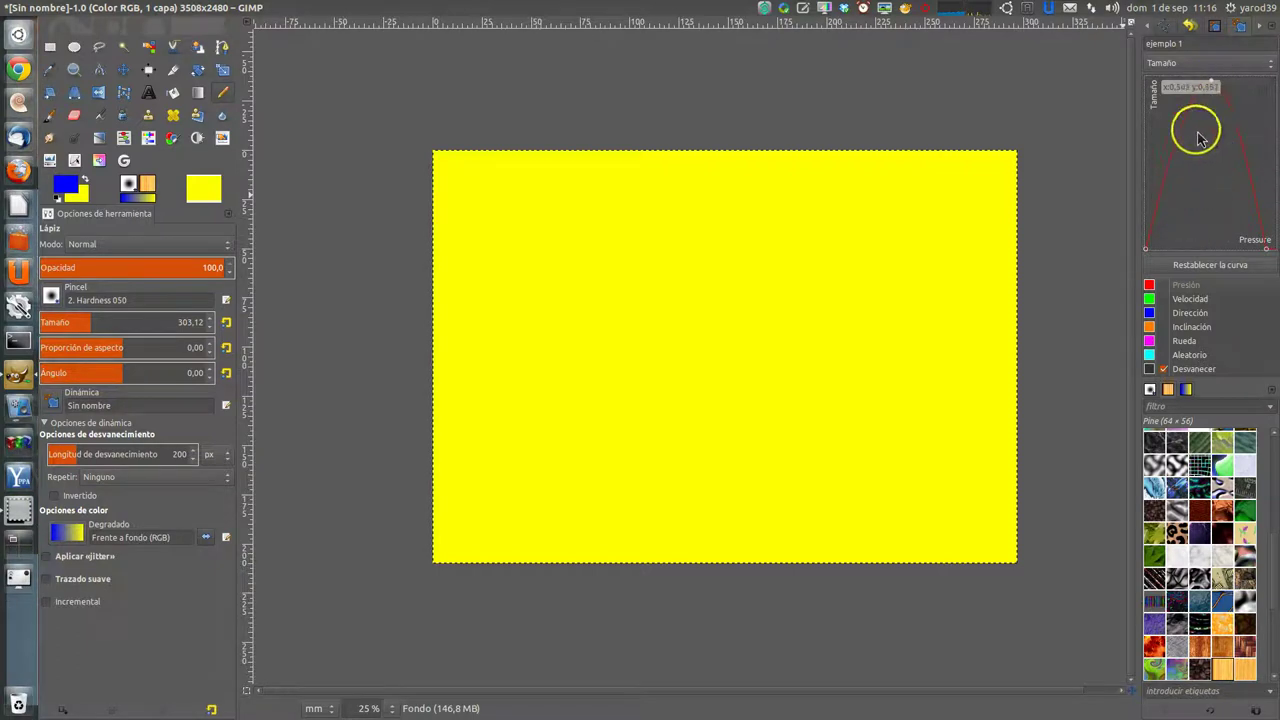
Review the Color and Opacidad curves, return to Matriz de mapeado, and paint a blue arch stroke
click(1272, 66)
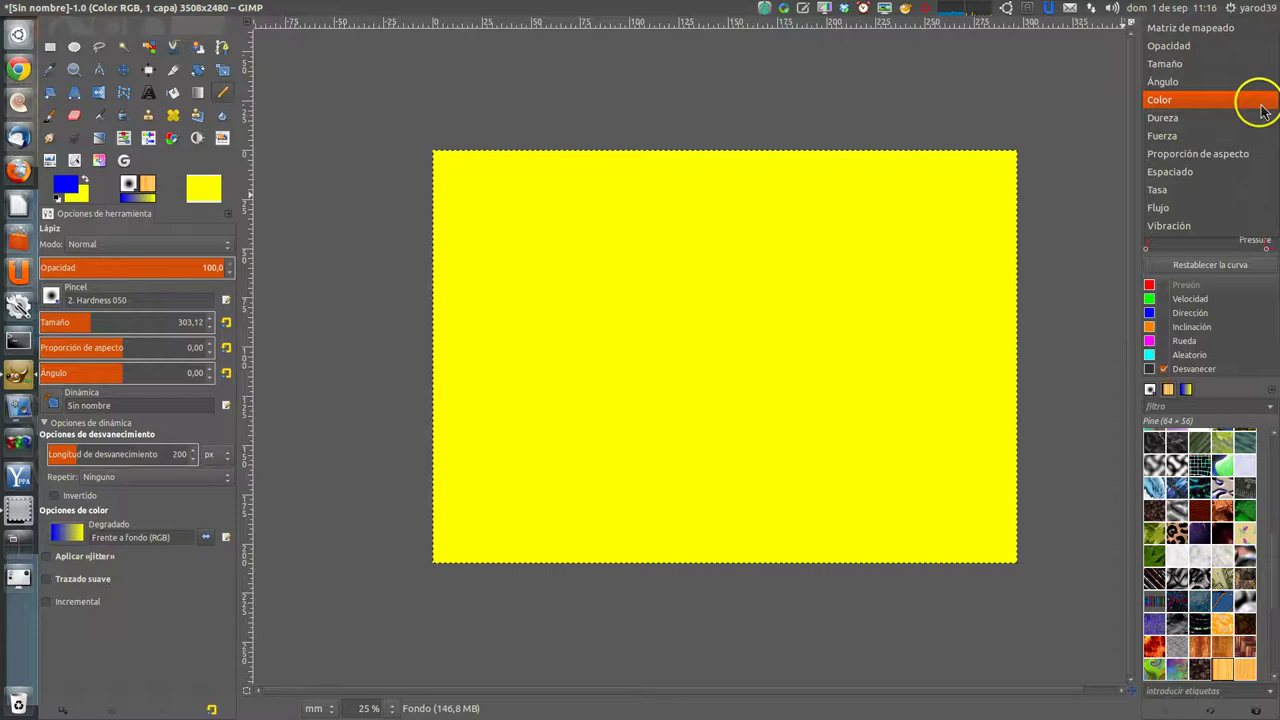
click(1262, 100)
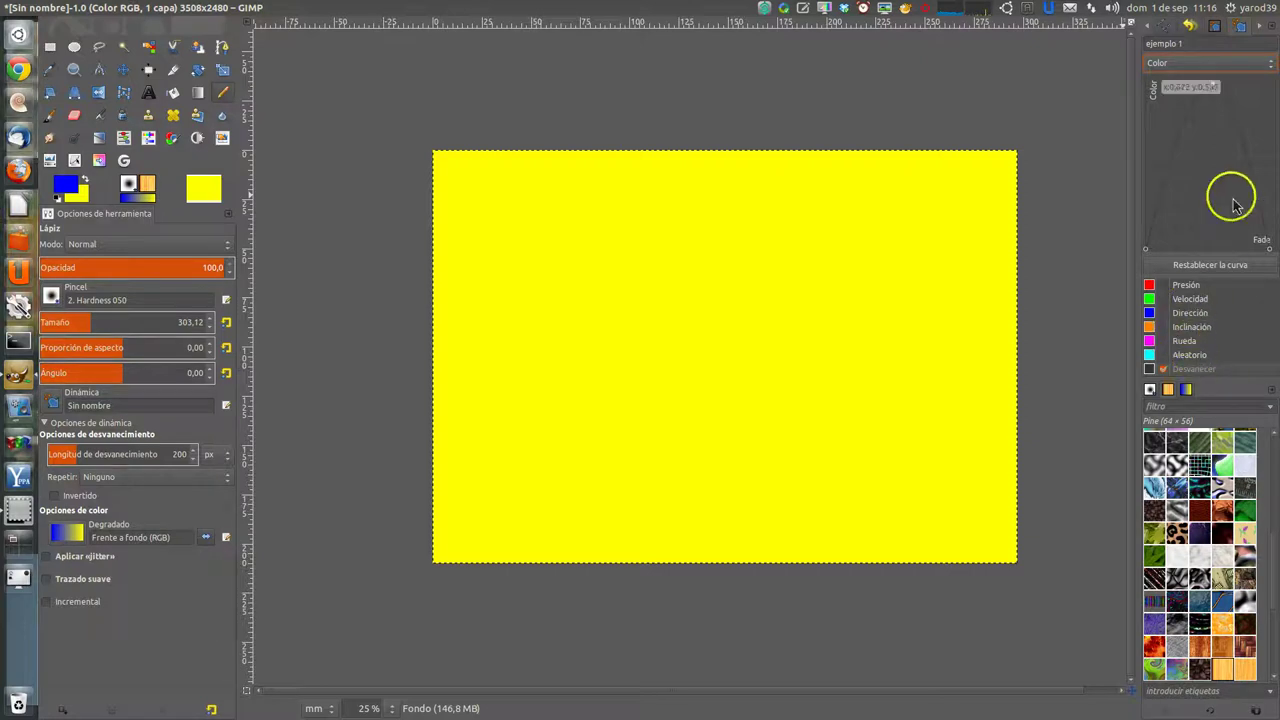
click(1274, 67)
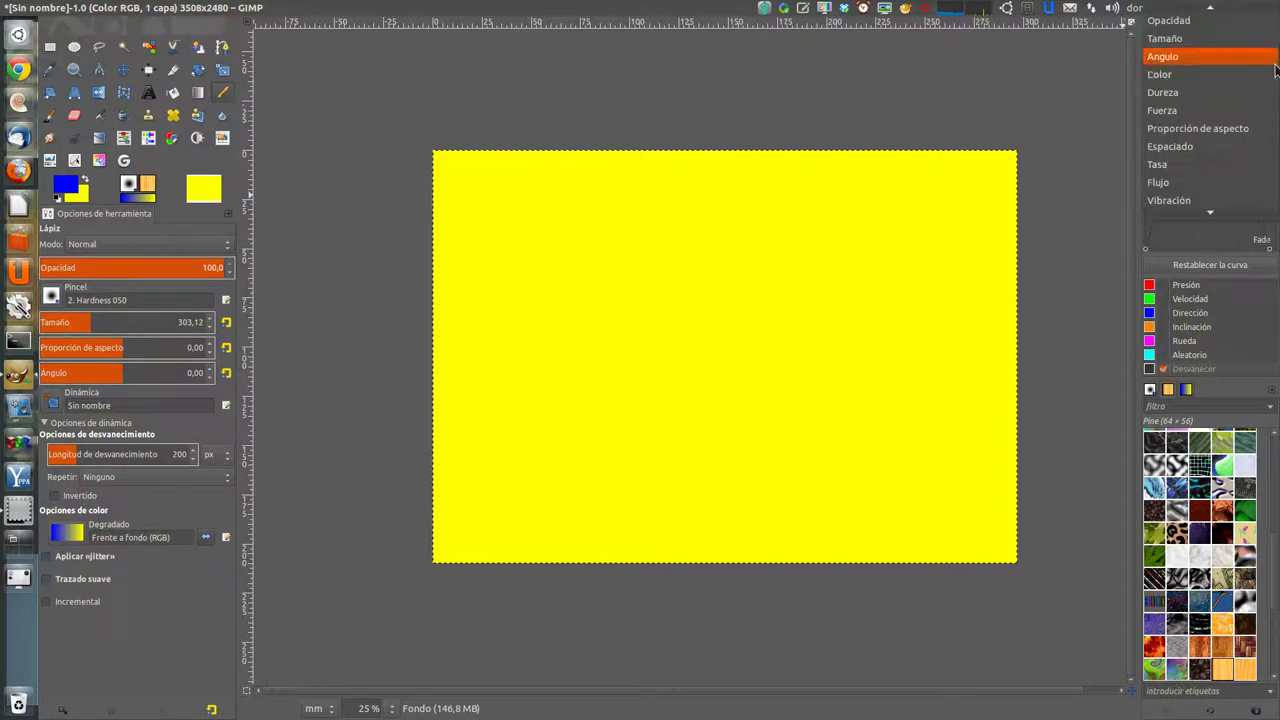
click(1274, 67)
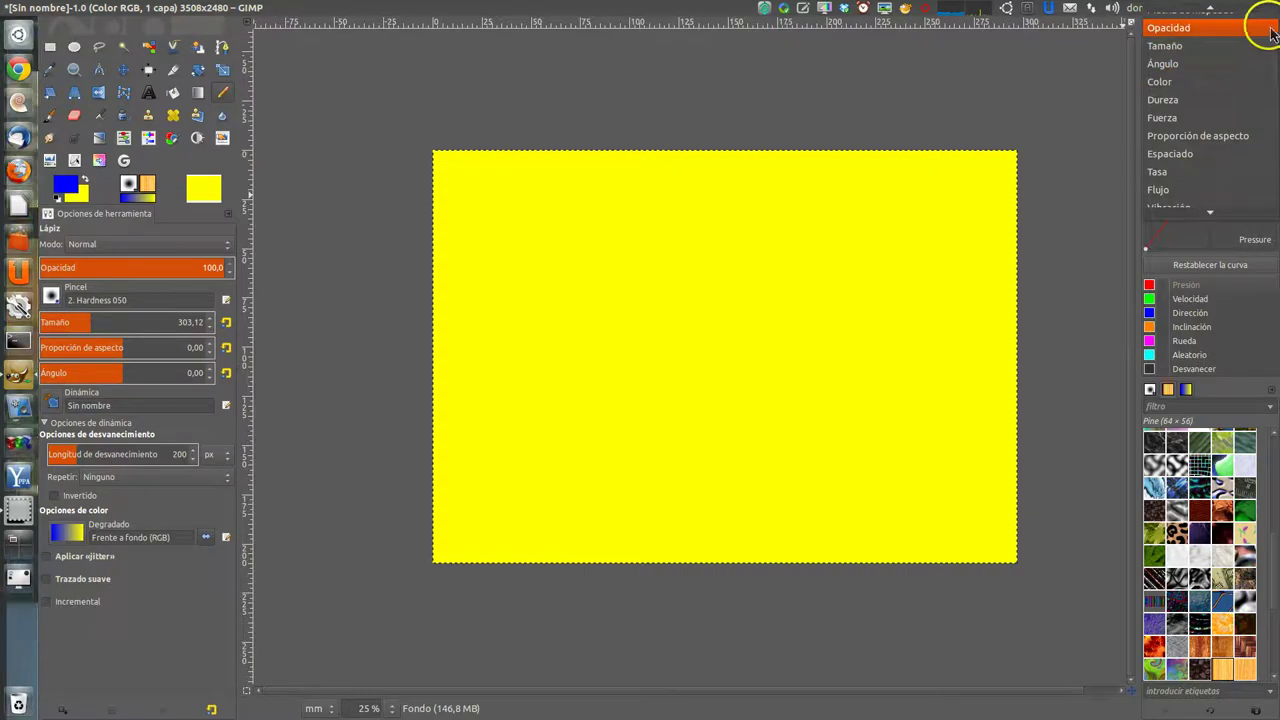
click(1260, 28)
click(1274, 67)
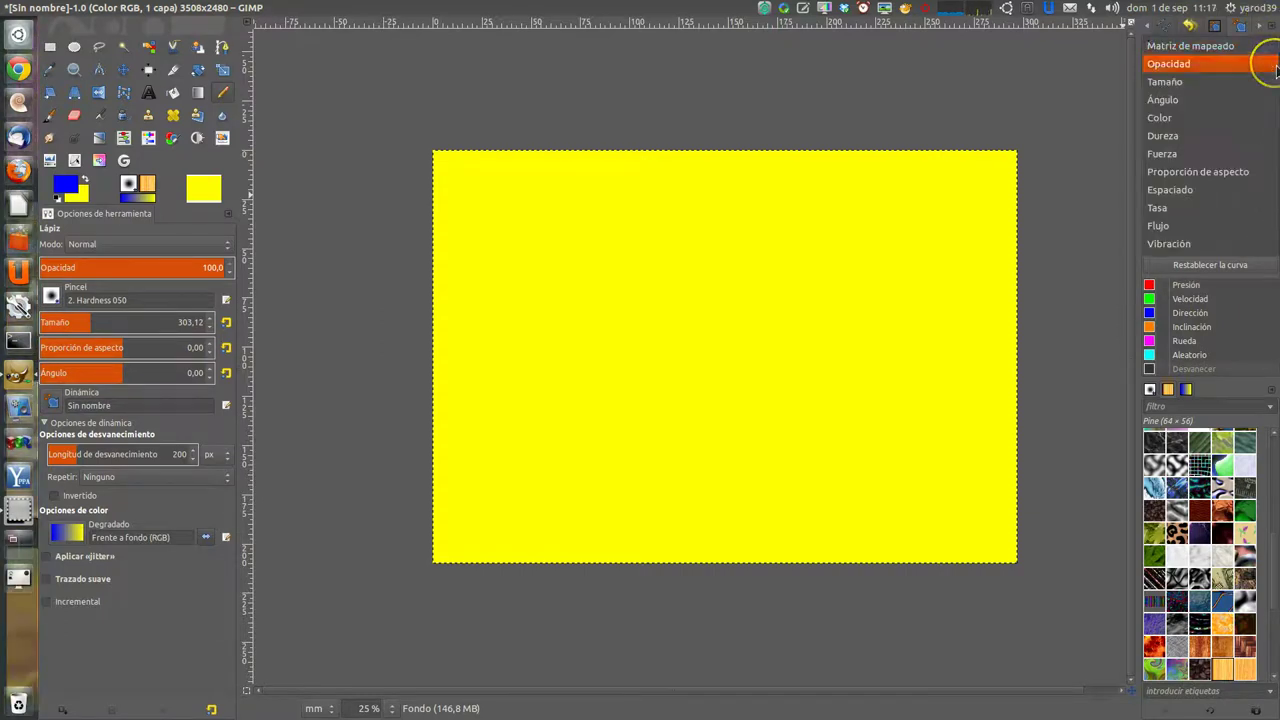
click(1258, 45)
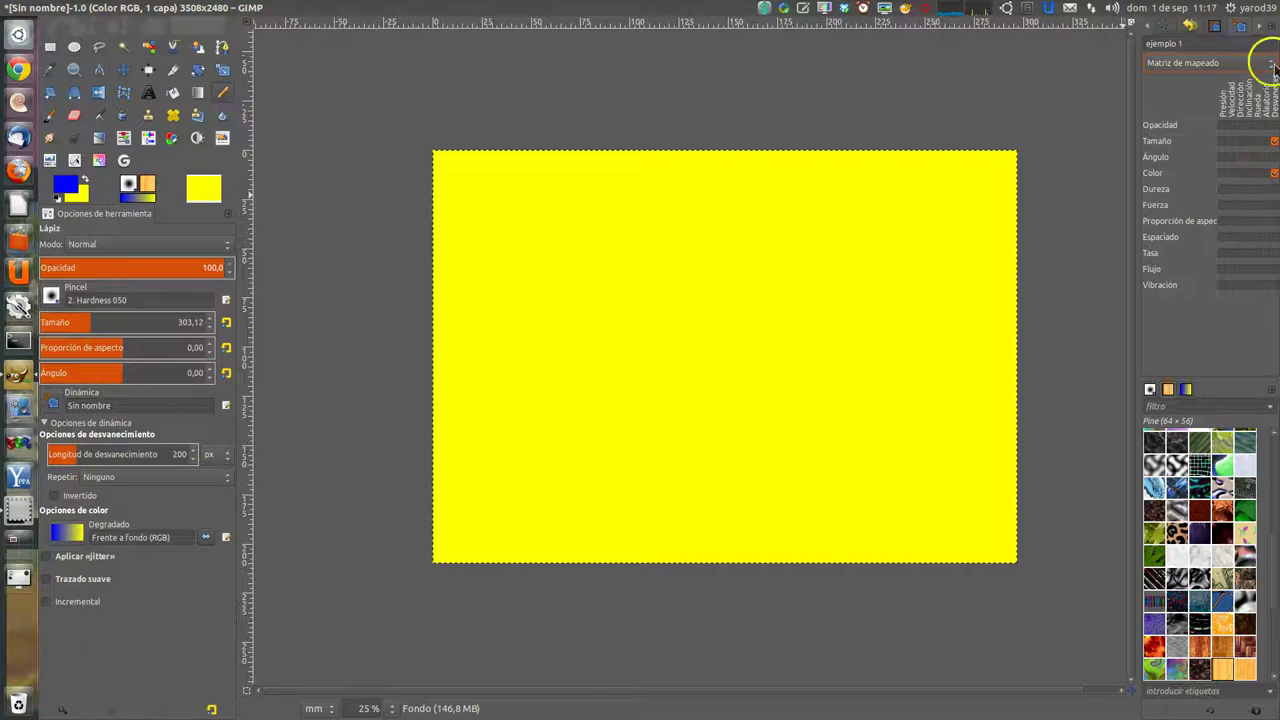
click(1272, 65)
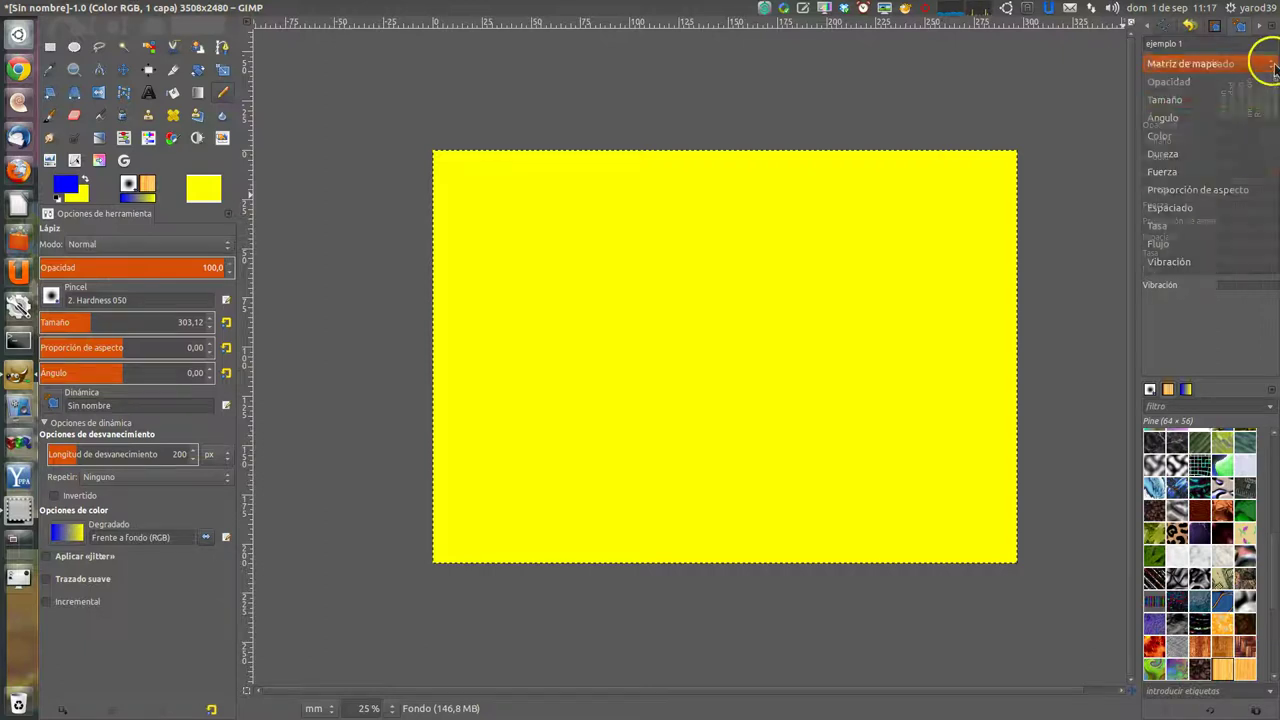
click(1260, 138)
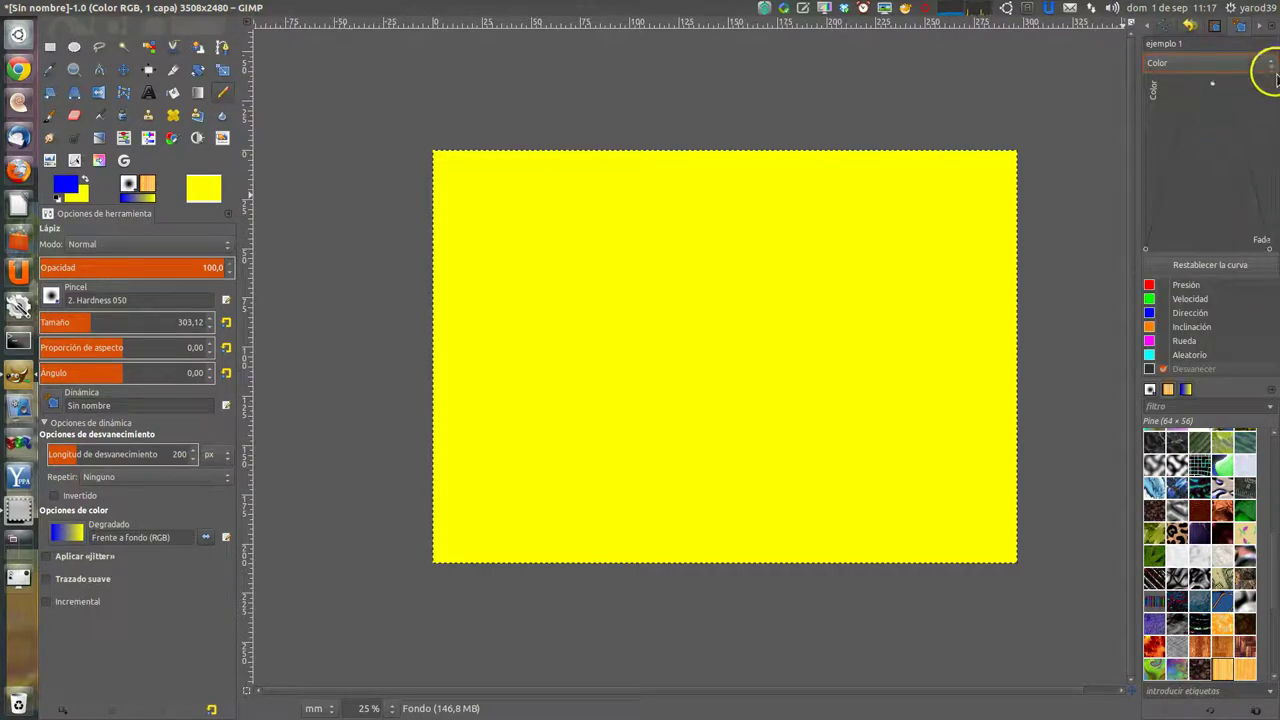
click(1272, 65)
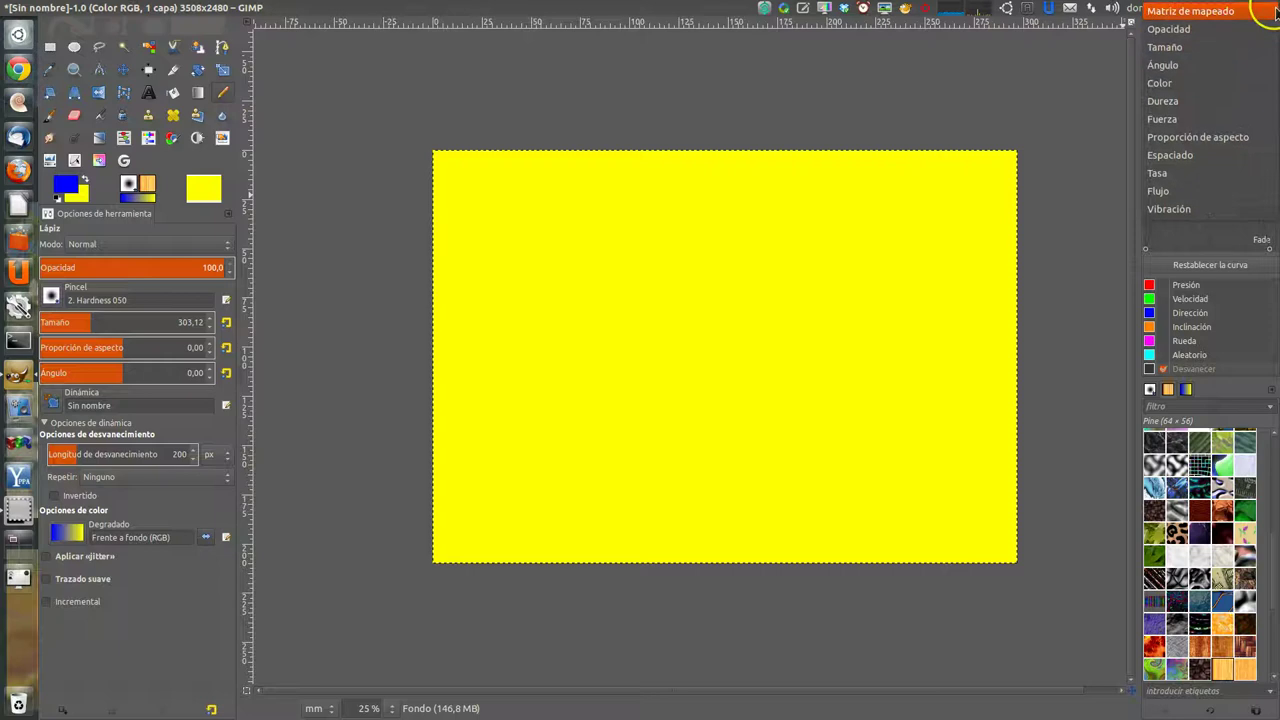
click(1275, 12)
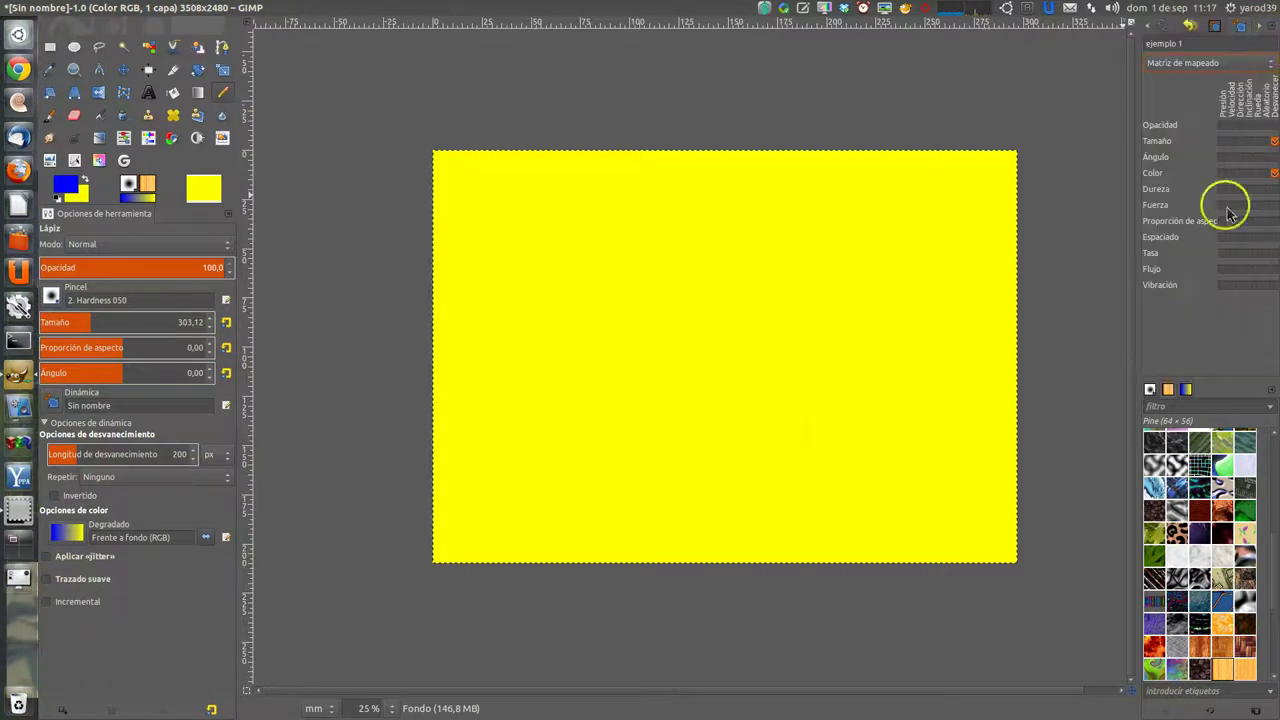
mouse_move(563, 470)
mouse_down()
mouse_move(816, 418)
mouse_move(811, 428)
mouse_up()
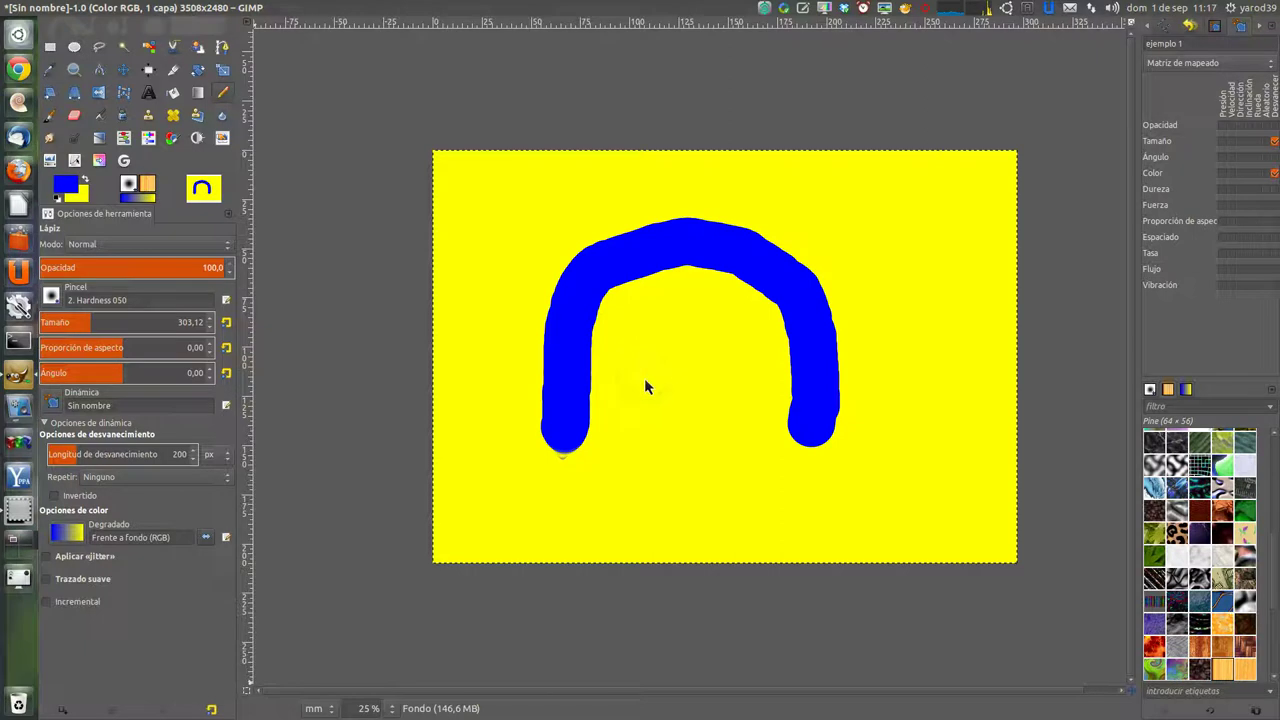
Delete the ejemplo 1 dynamics preset, confirming with Eliminar
click(1218, 28)
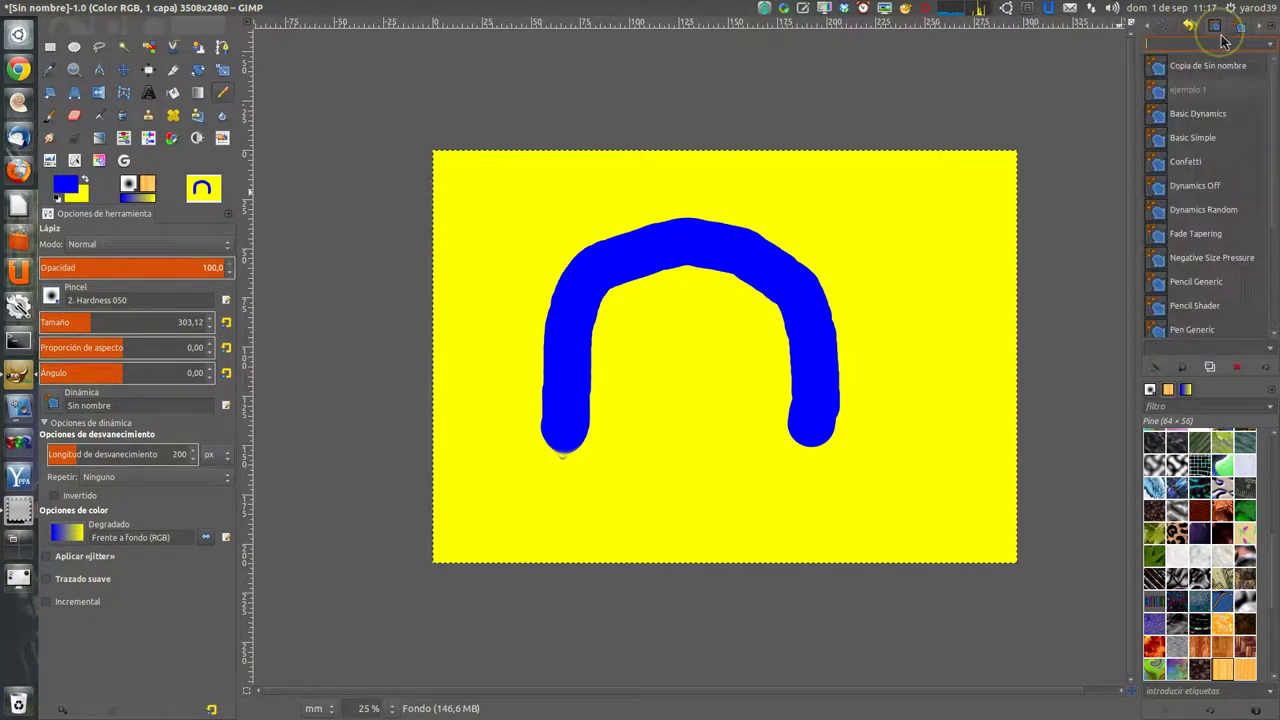
click(1212, 89)
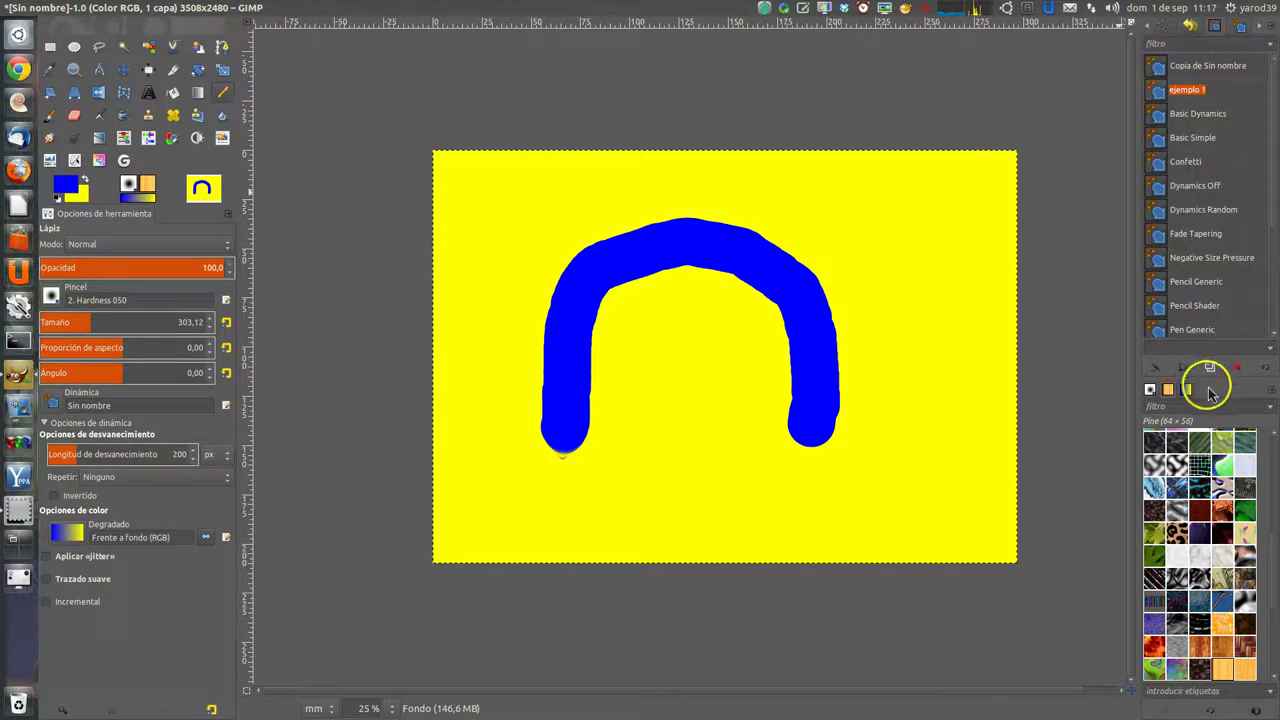
click(1236, 366)
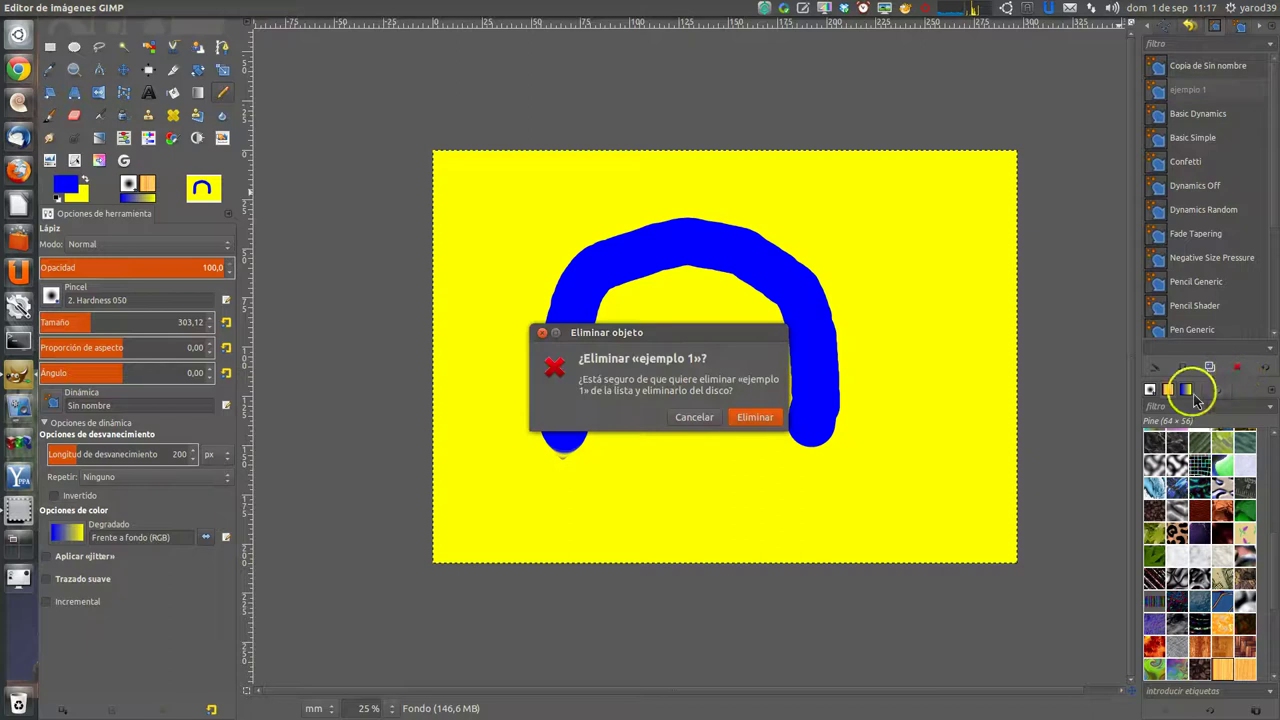
click(755, 417)
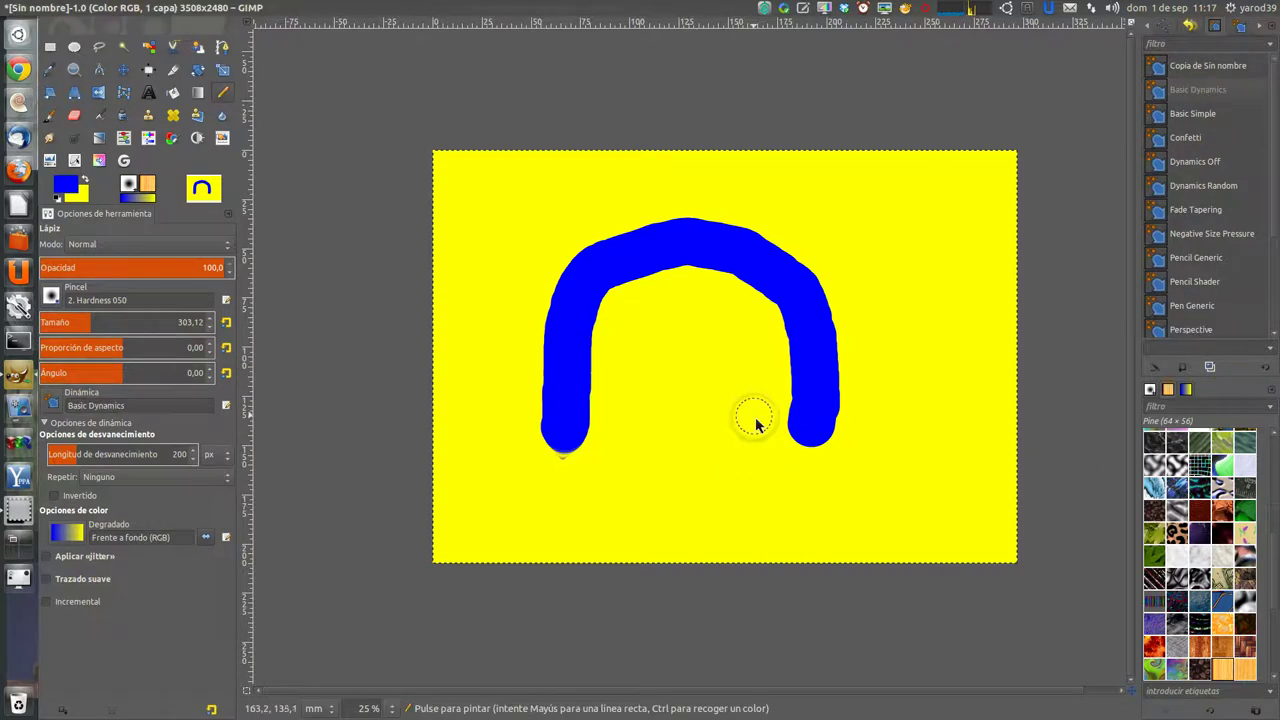
mouse_move(64, 8)
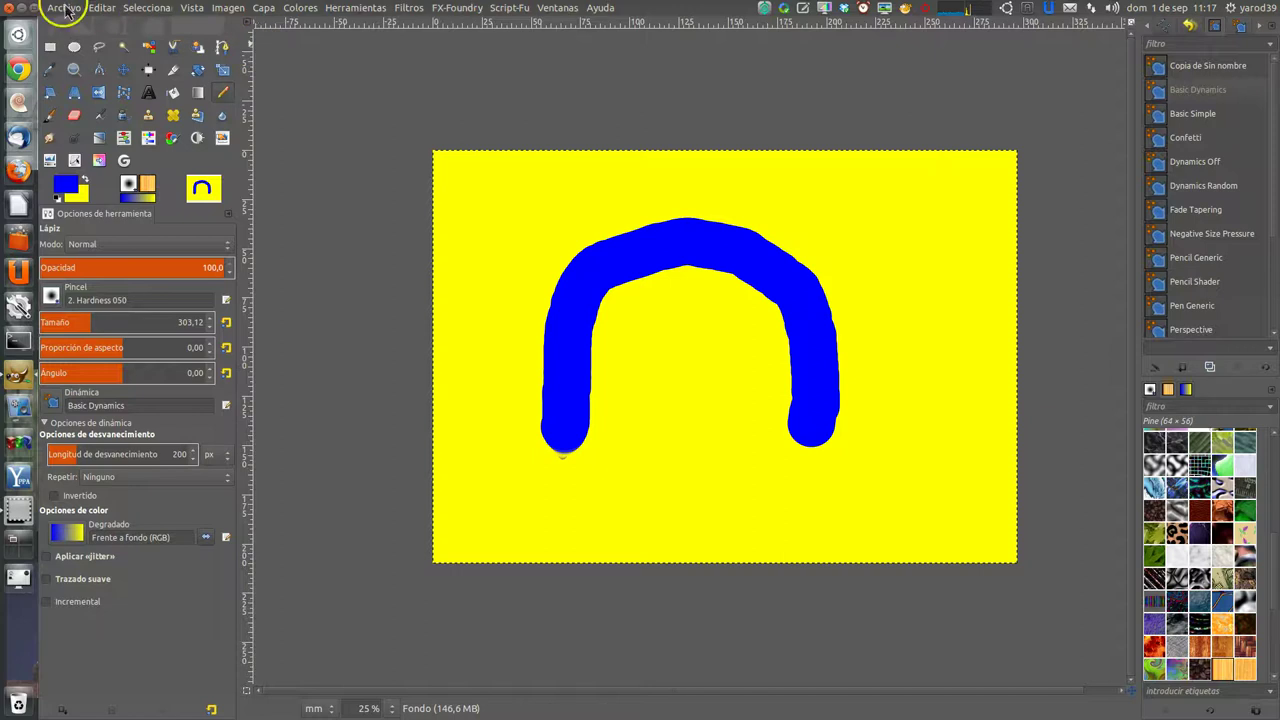
Close the image with Cerrar sin guardar
click(65, 10)
click(92, 361)
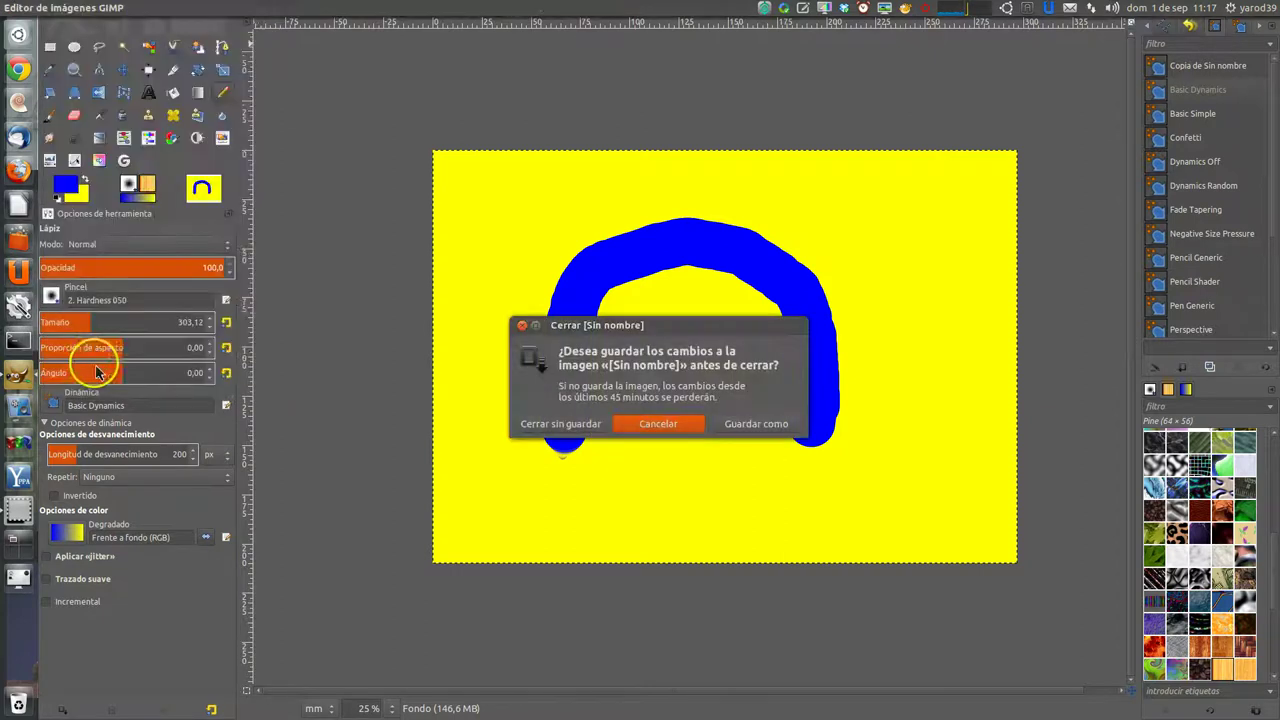
click(562, 425)
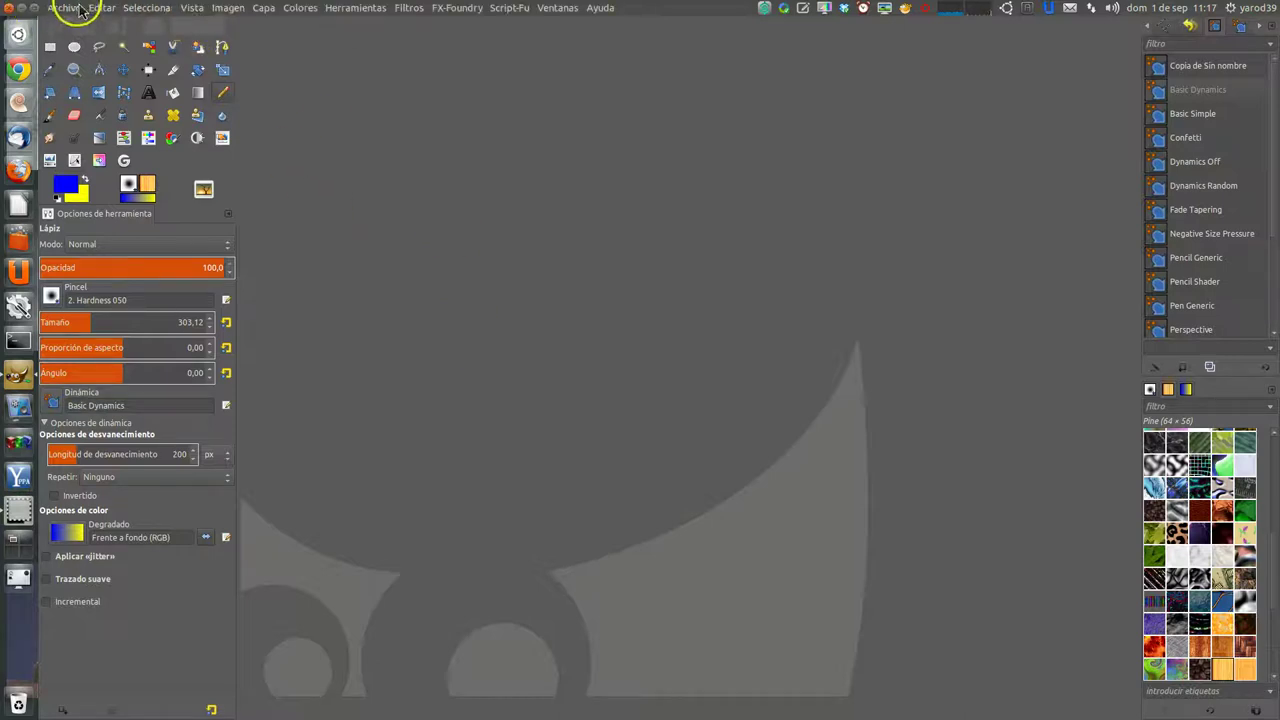
Dismiss the Open Image dialog and create a new image via File > New
click(63, 8)
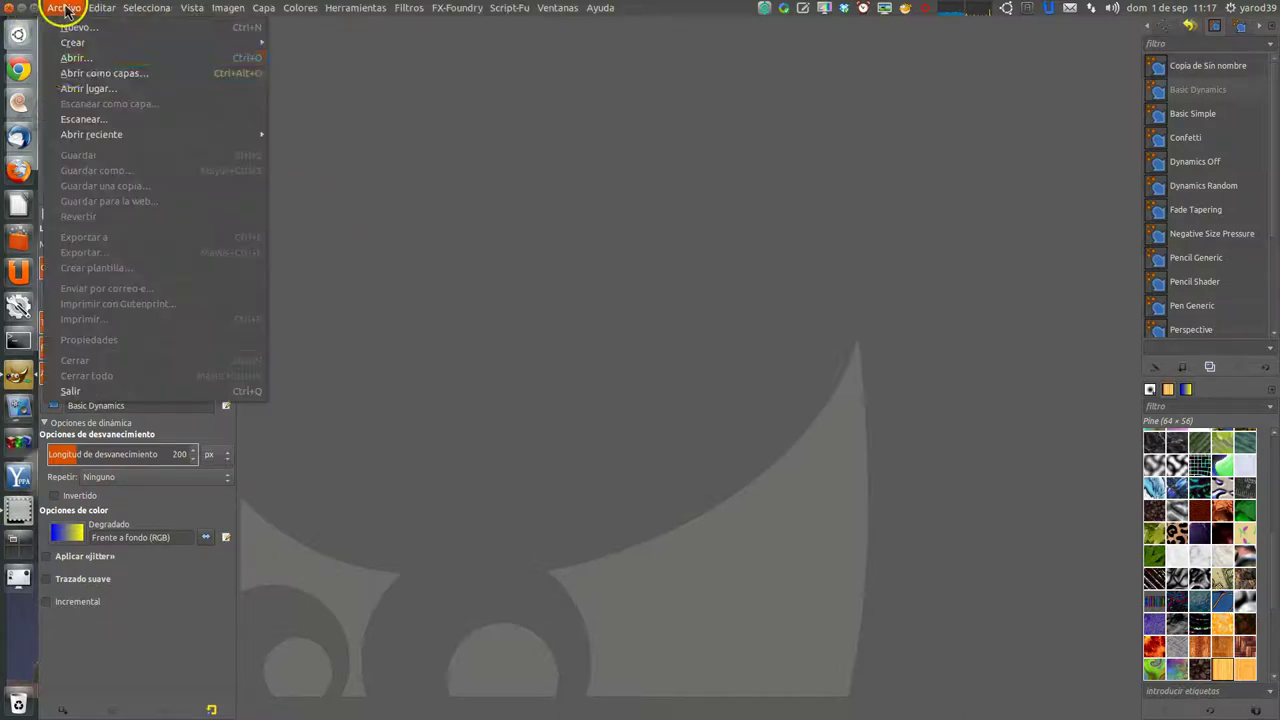
click(68, 60)
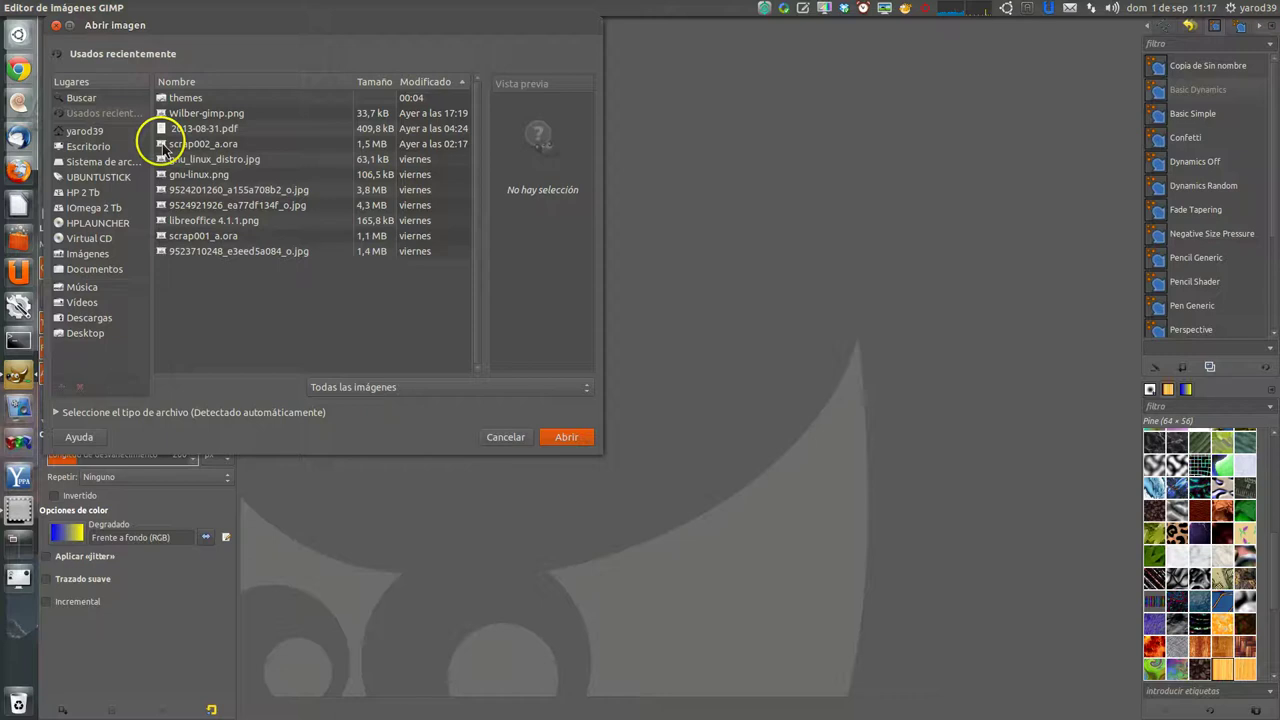
click(57, 25)
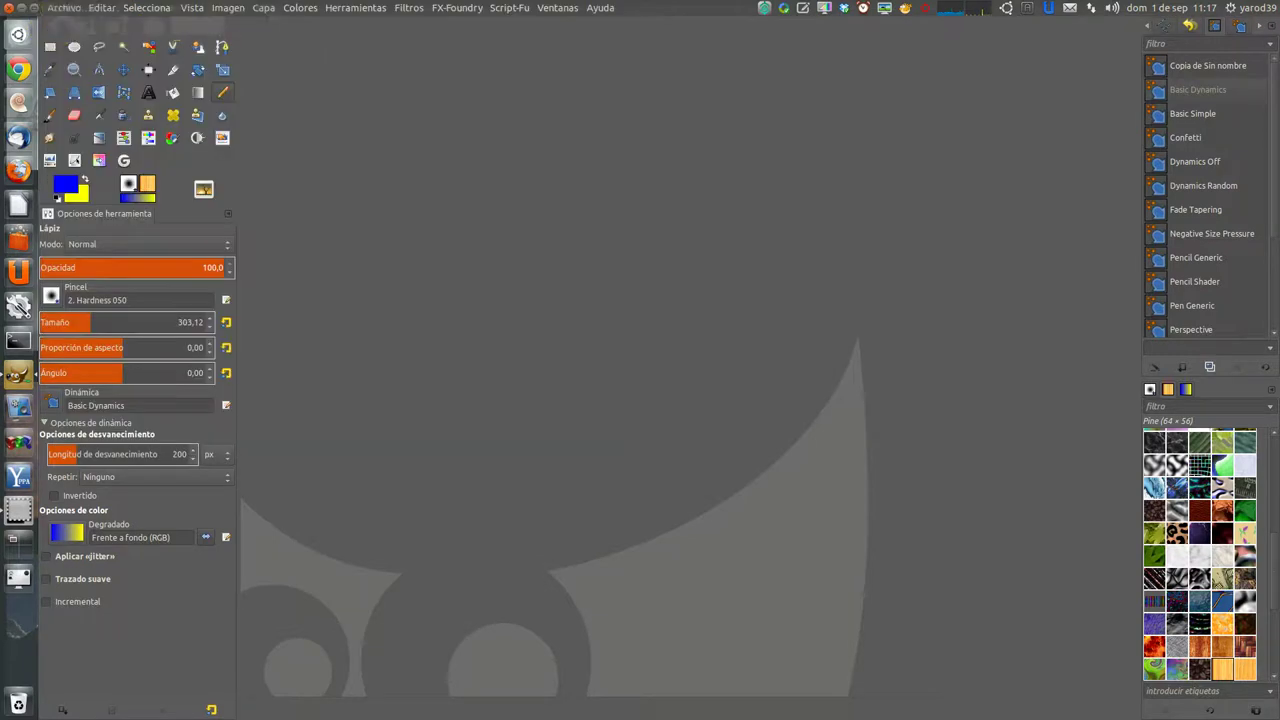
click(63, 8)
click(70, 27)
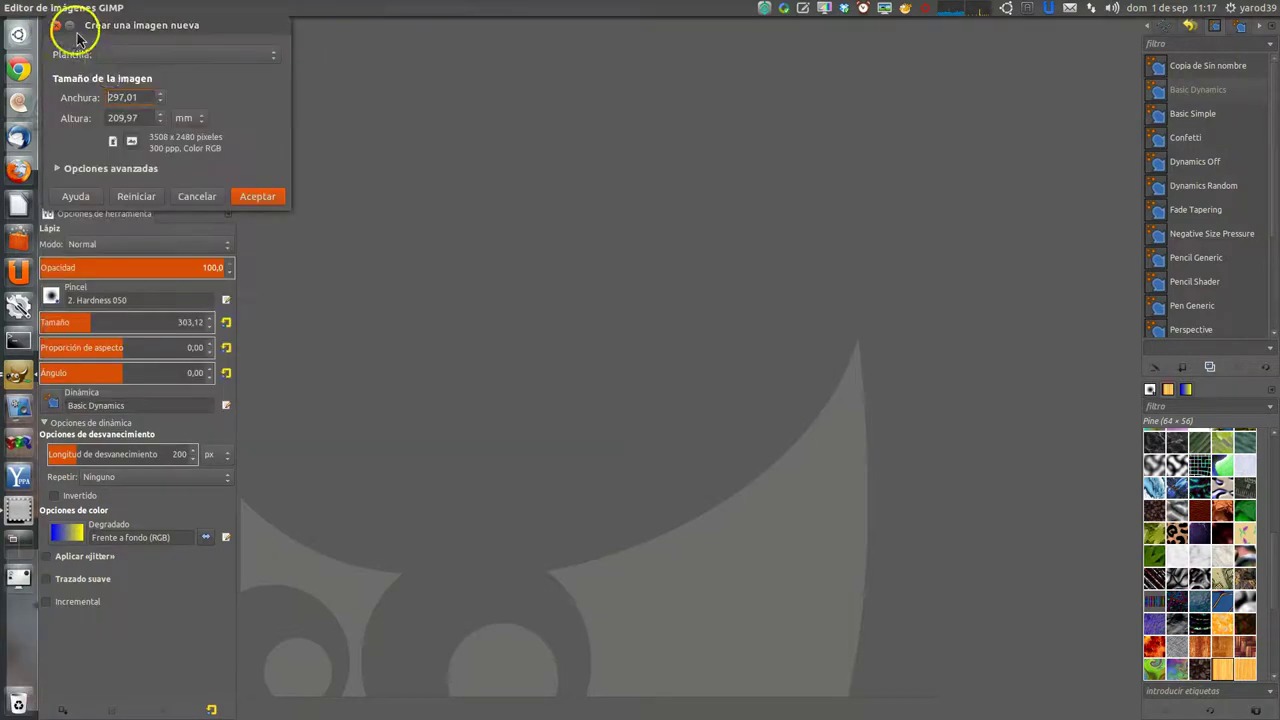
click(264, 196)
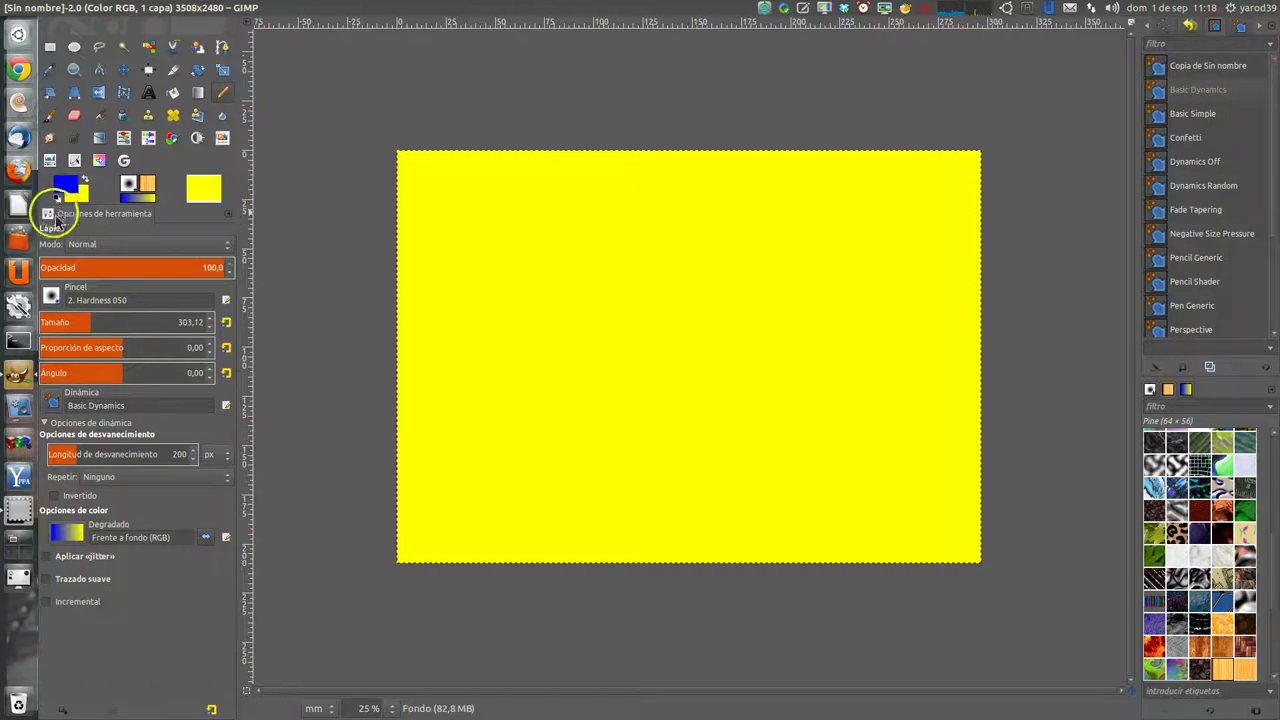
Reset colours to black and white and create a new white 3508x2480 image
click(57, 200)
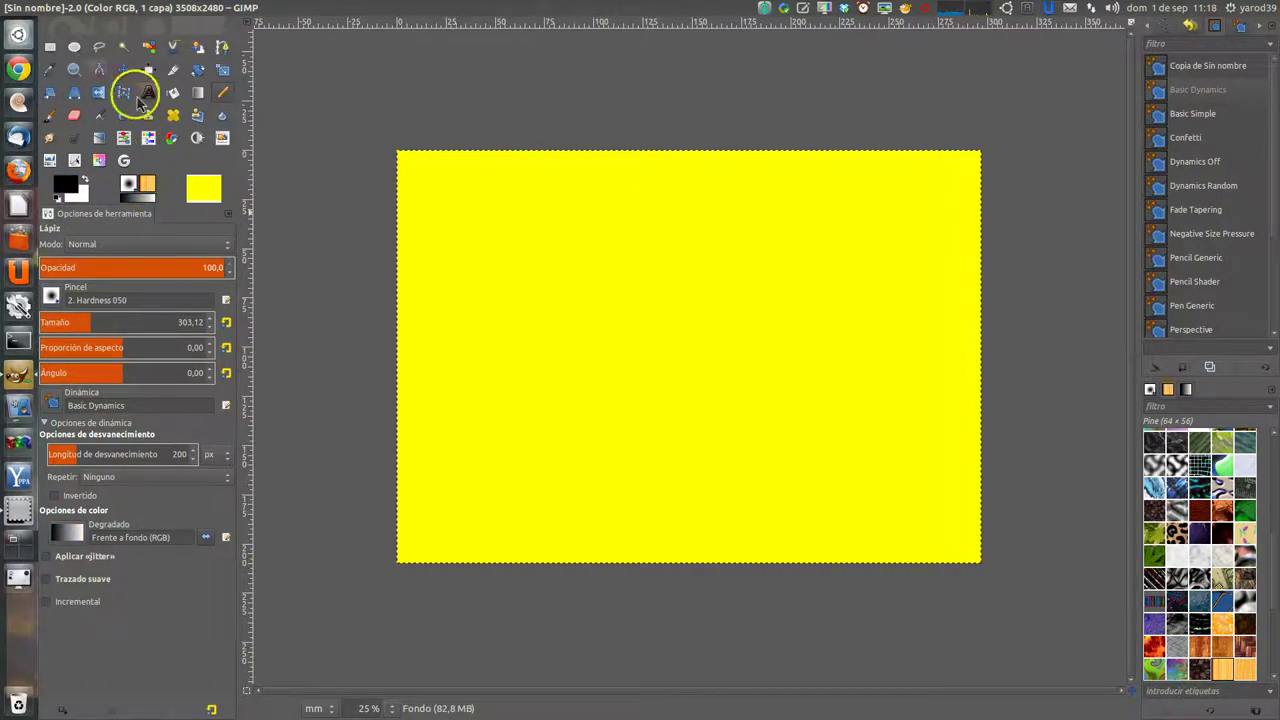
click(63, 8)
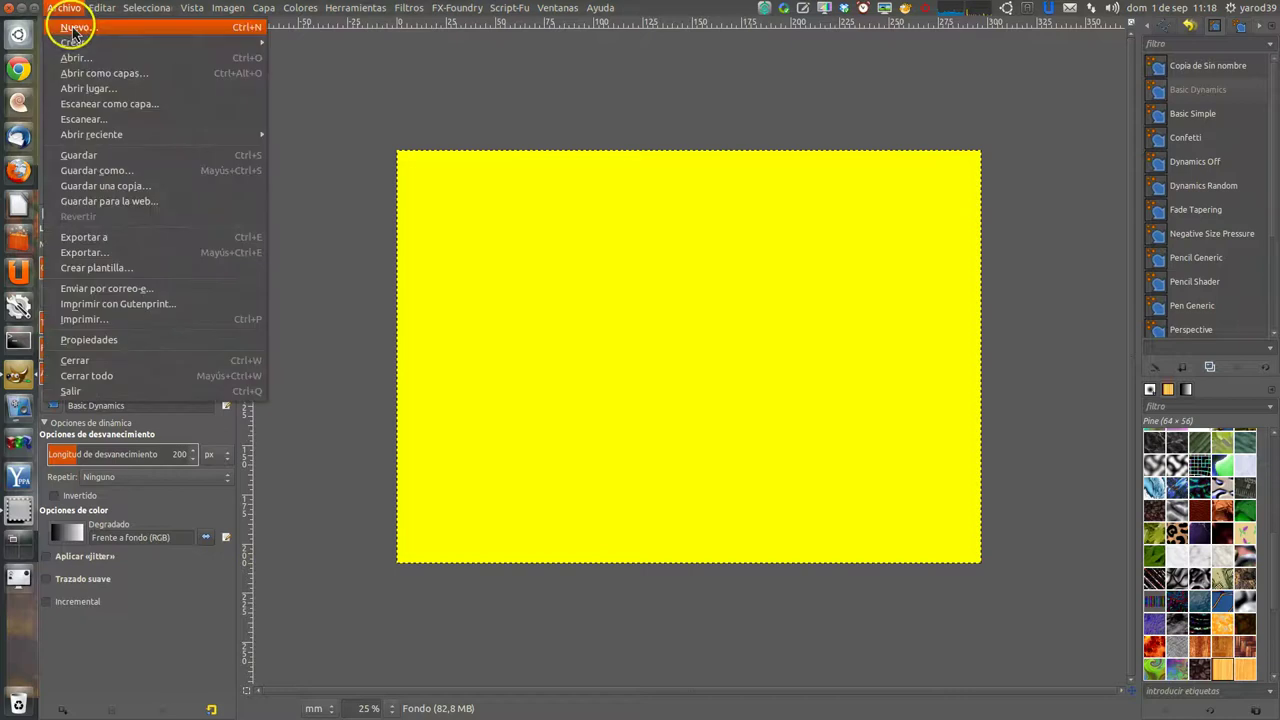
click(72, 31)
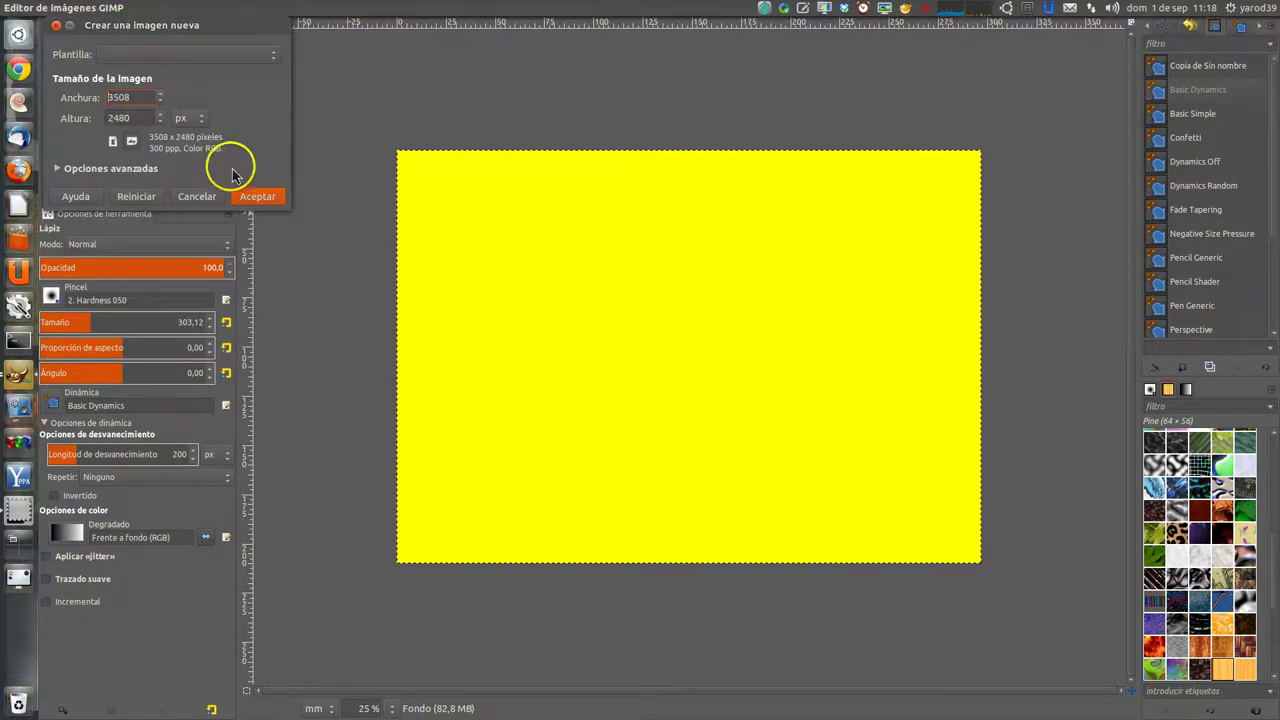
click(257, 196)
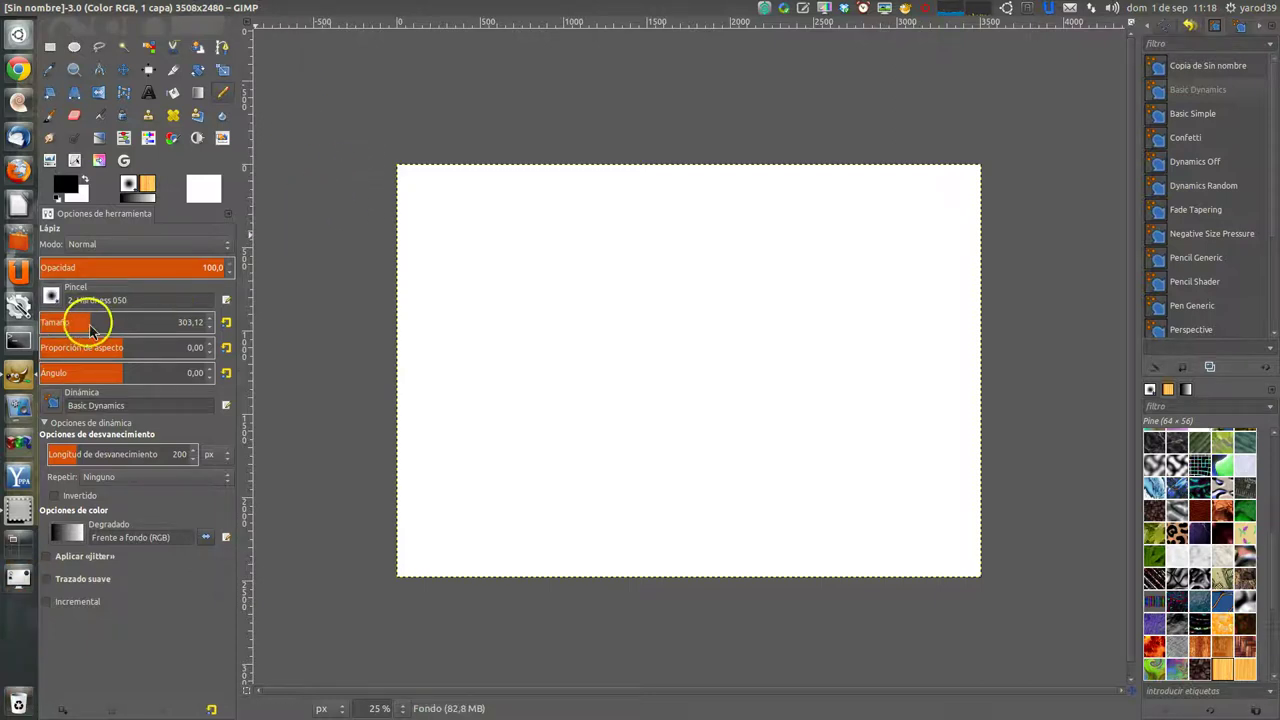
Set the Pencil to size 25,17, Disolver paint mode and 92,8 opacity
mouse_move(90, 330)
mouse_down()
mouse_move(42, 322)
mouse_move(44, 349)
mouse_up()
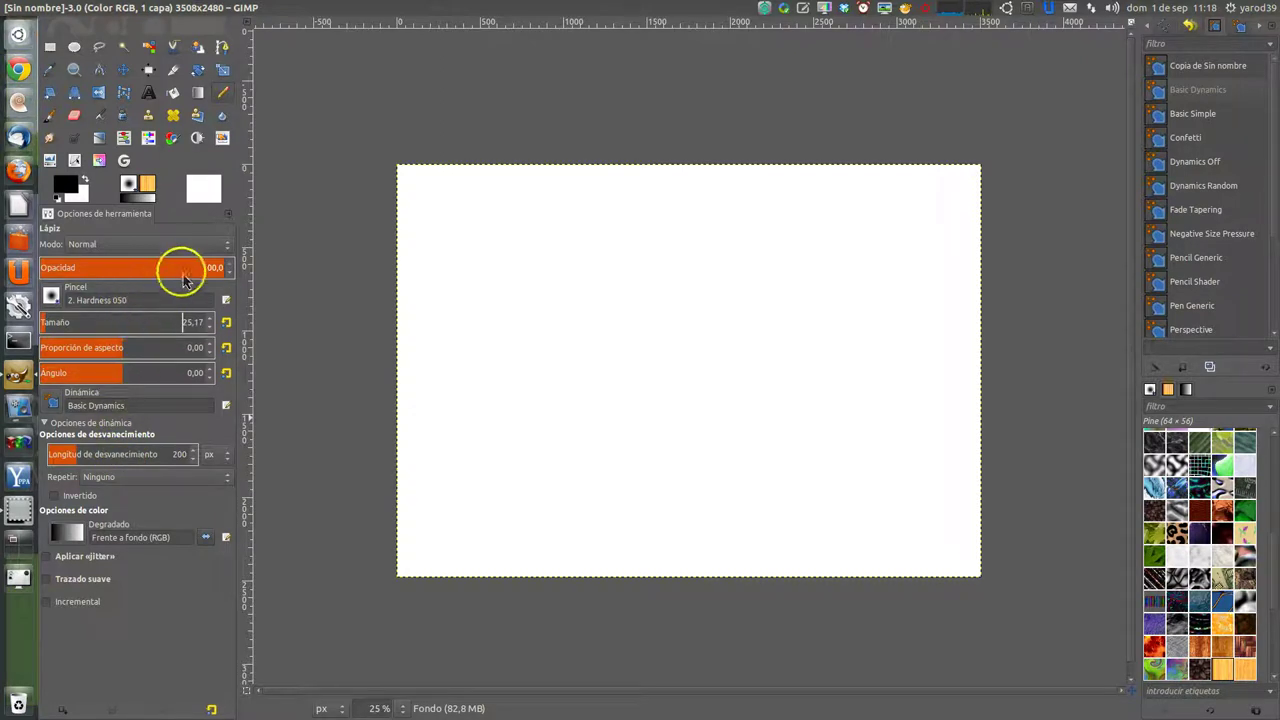
click(229, 249)
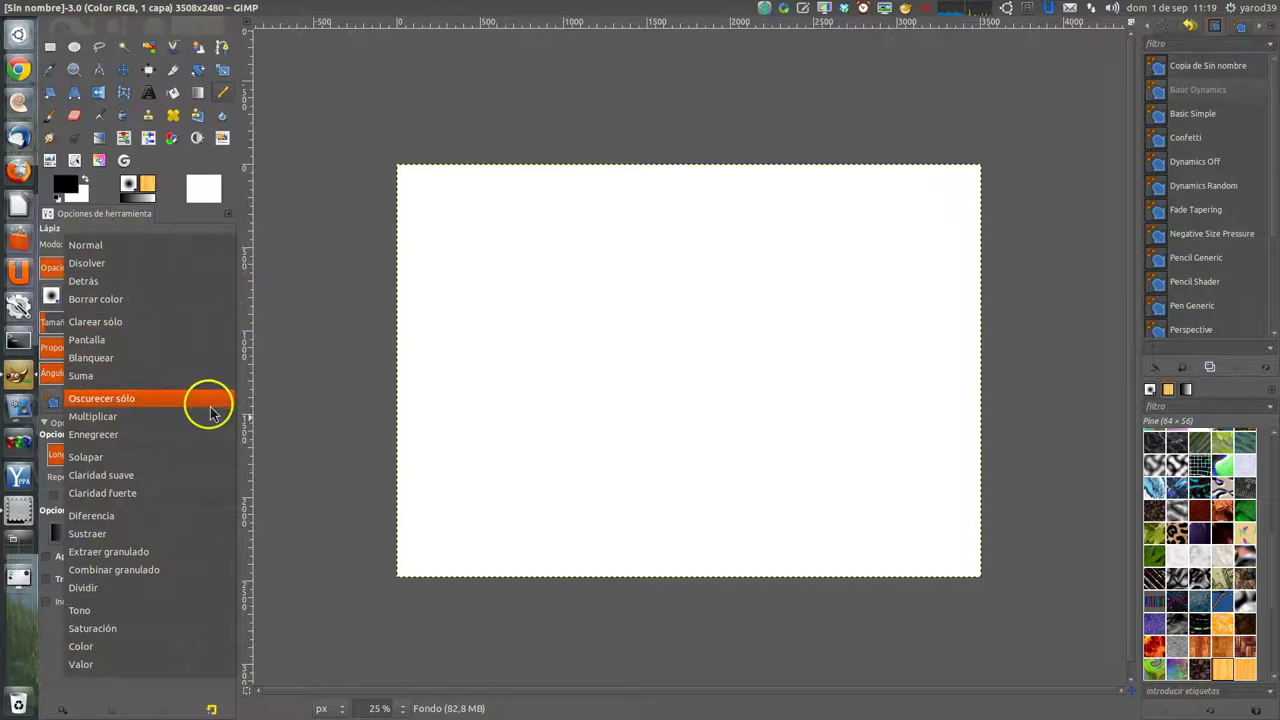
click(211, 248)
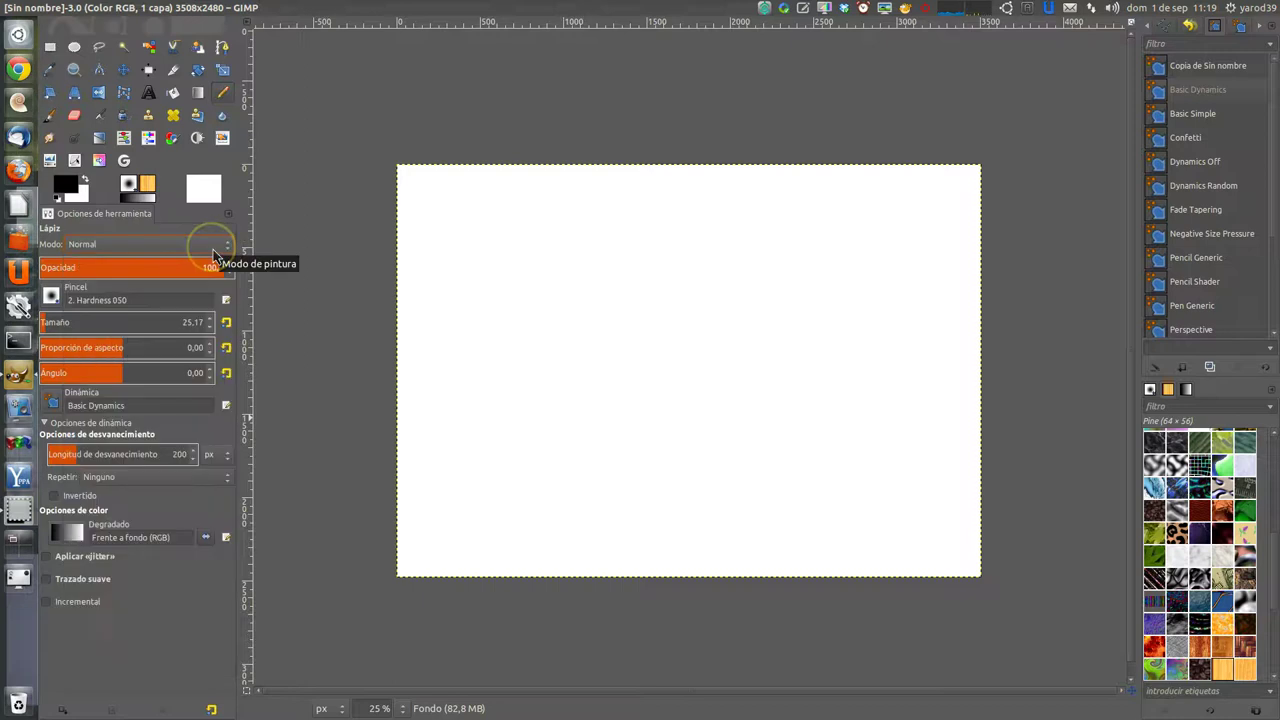
click(213, 254)
click(213, 266)
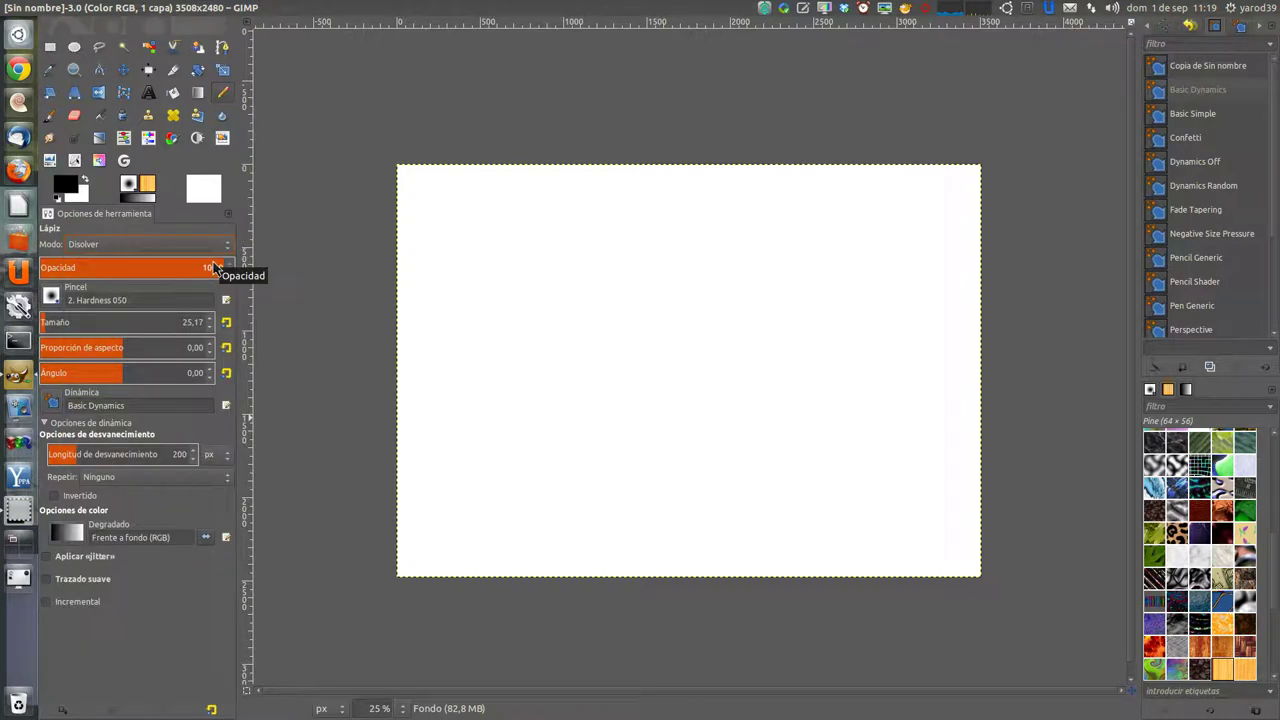
click(213, 267)
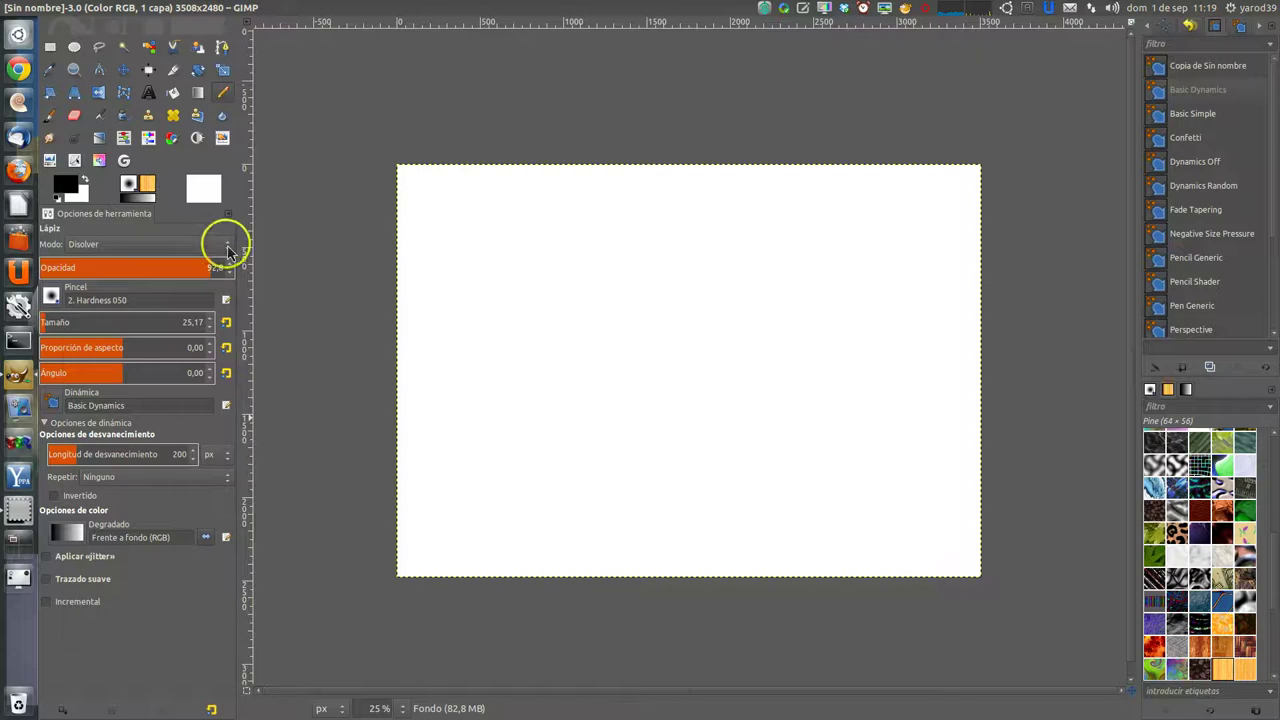
click(228, 248)
click(228, 241)
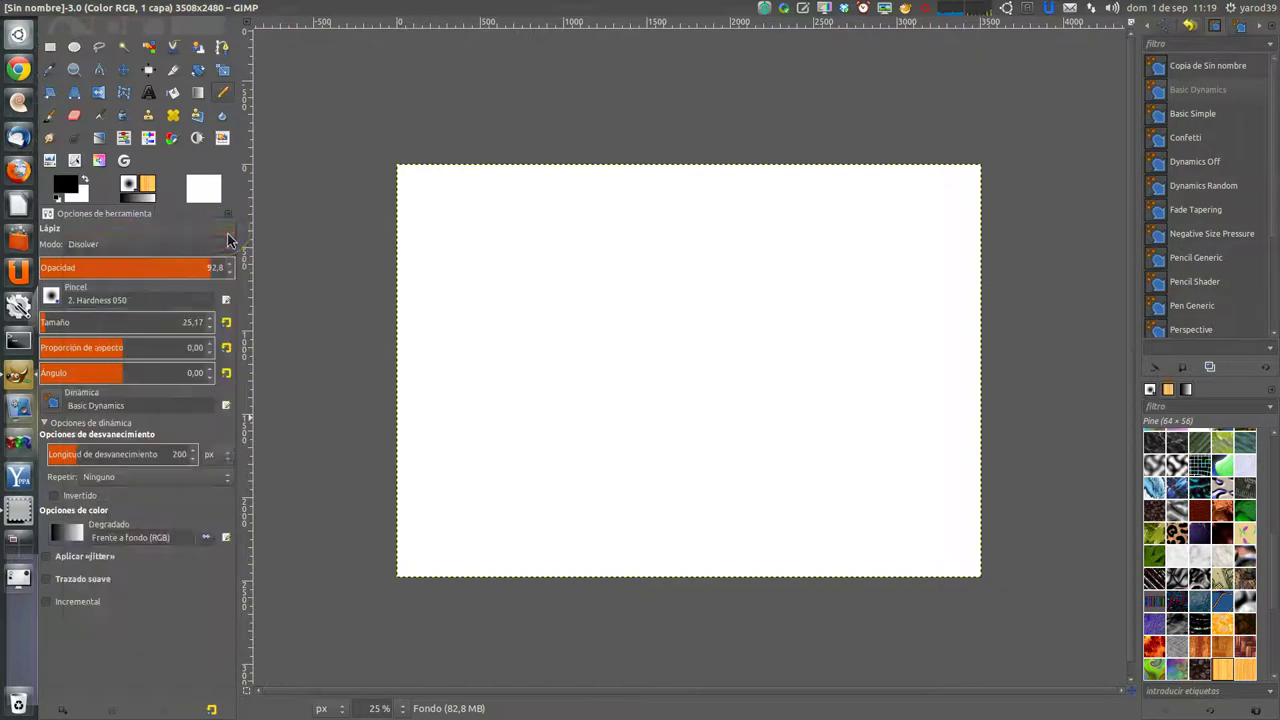
click(228, 247)
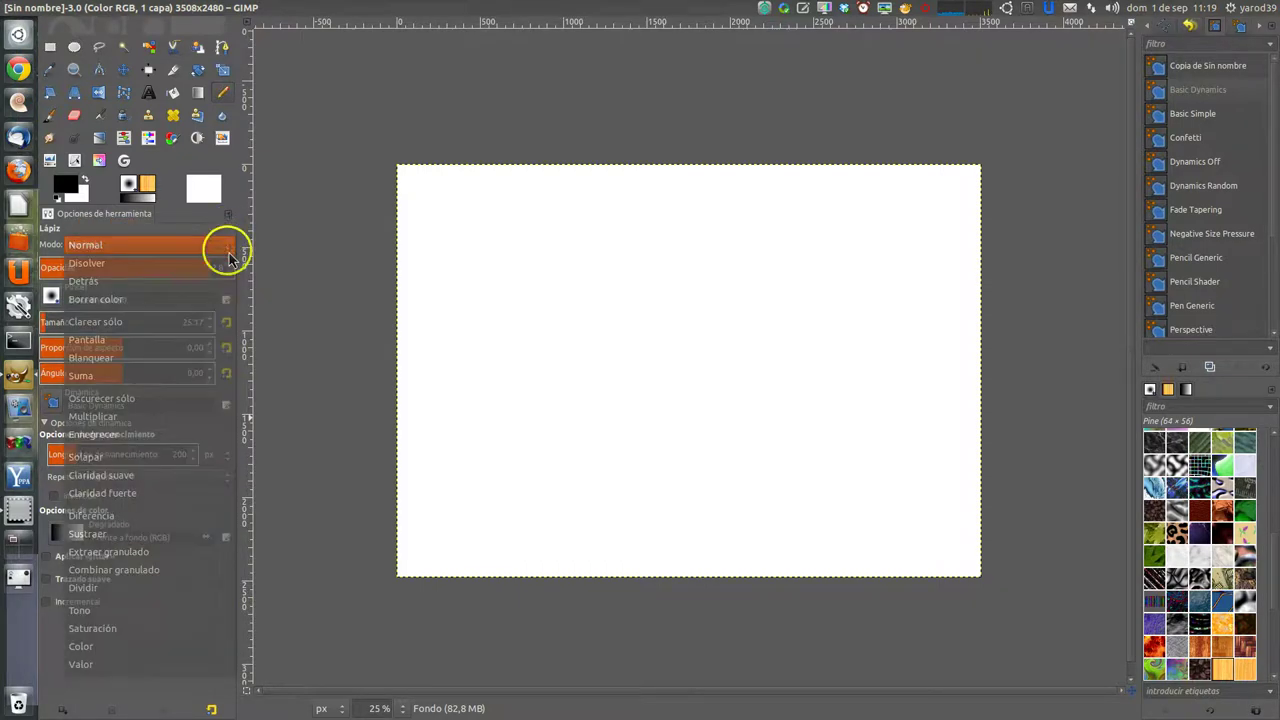
click(228, 250)
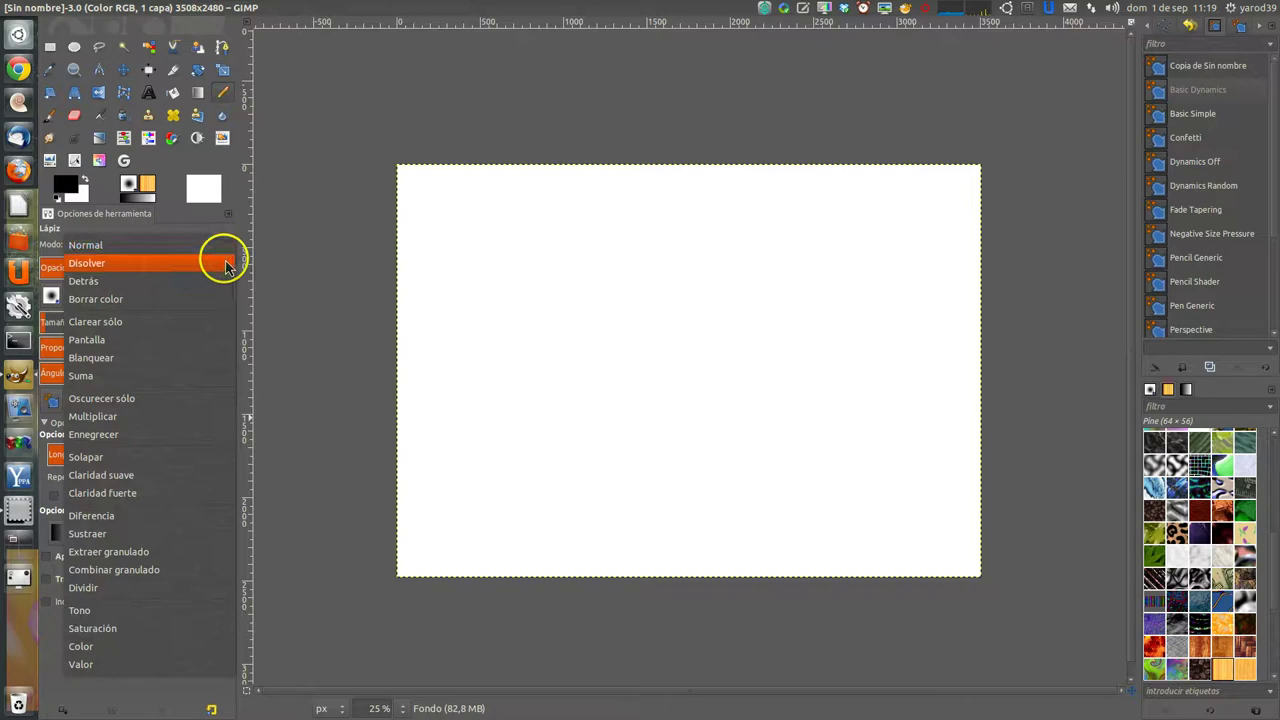
click(226, 260)
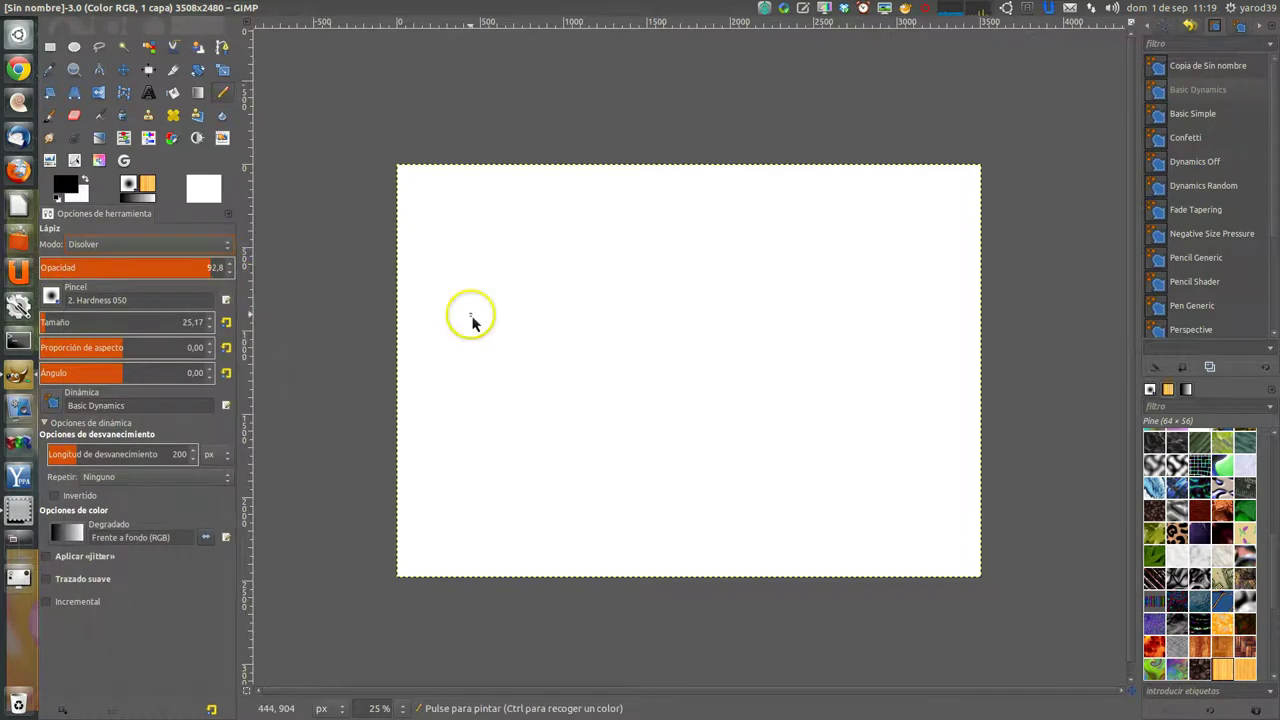
Draw three black pencil strokes, switching dynamics to Basic Simple, then Fade Tapering
mouse_move(471, 318)
mouse_down()
mouse_move(529, 329)
mouse_move(651, 311)
mouse_move(717, 345)
mouse_up()
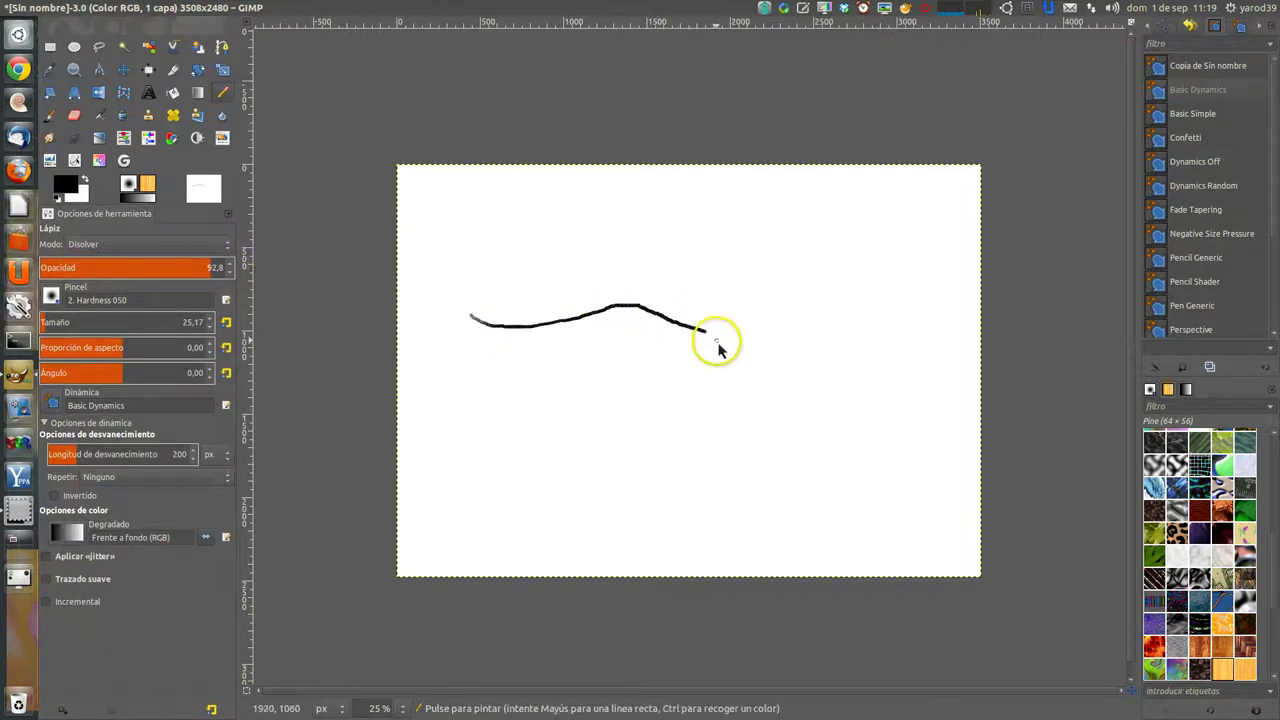
click(1192, 114)
mouse_move(670, 258)
mouse_down()
mouse_move(775, 276)
mouse_move(862, 318)
mouse_up()
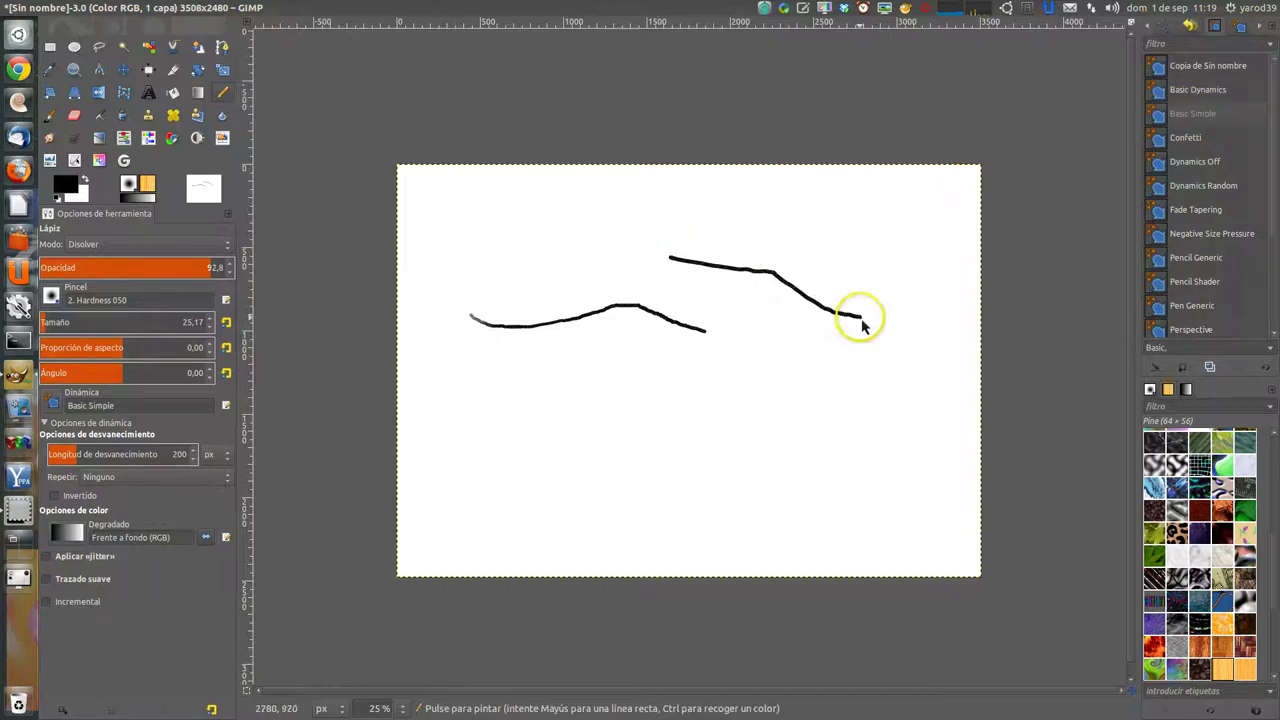
click(1175, 209)
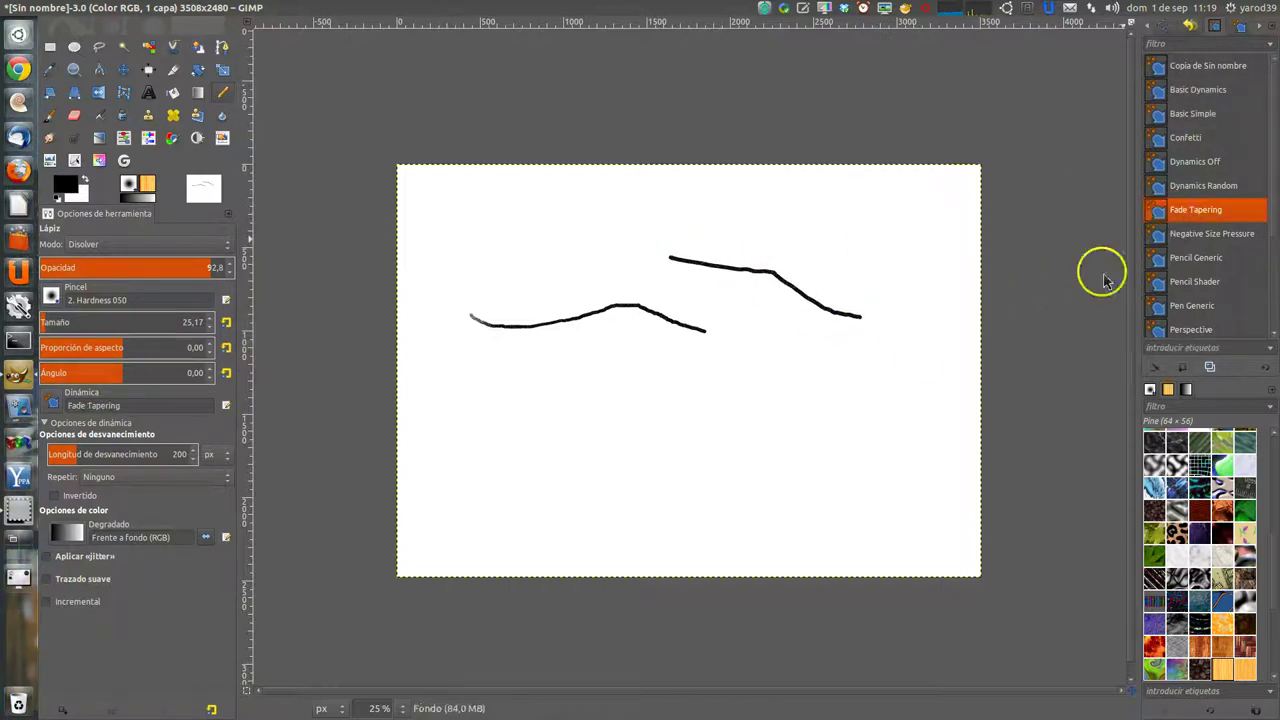
drag(550, 420, 888, 410)
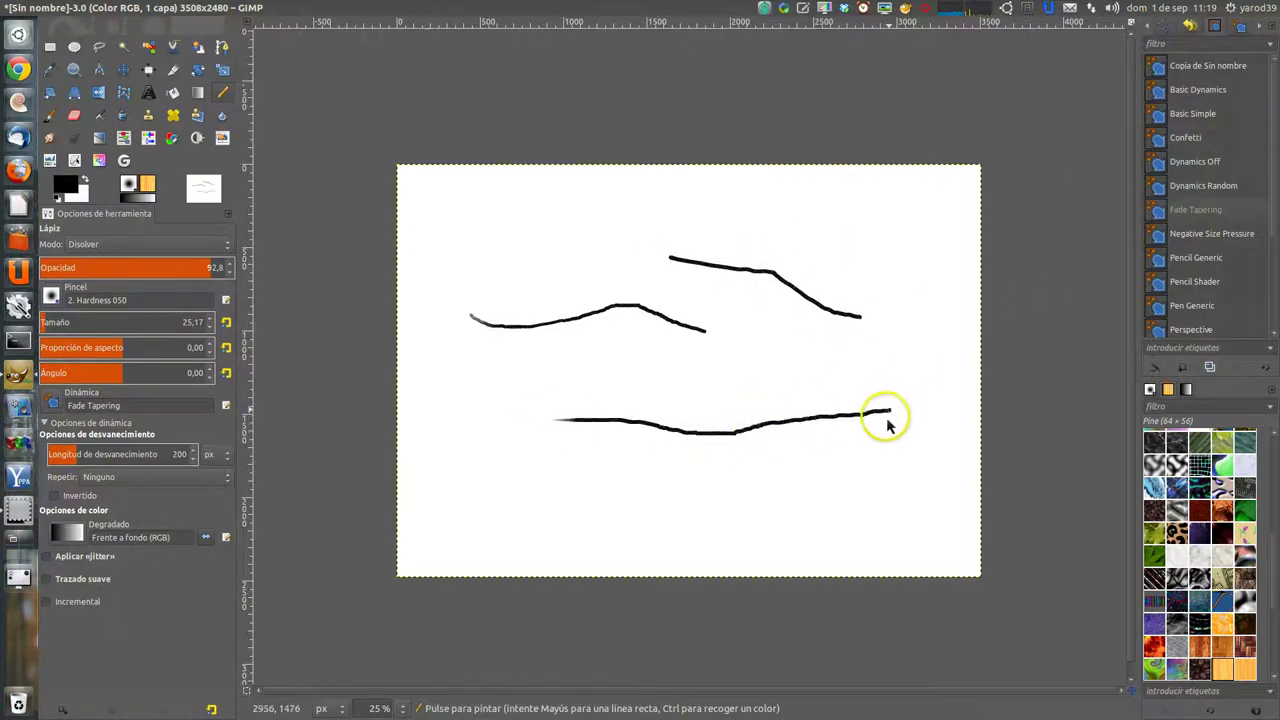
Set the pencil's paint mode back to Normal
click(228, 248)
click(228, 222)
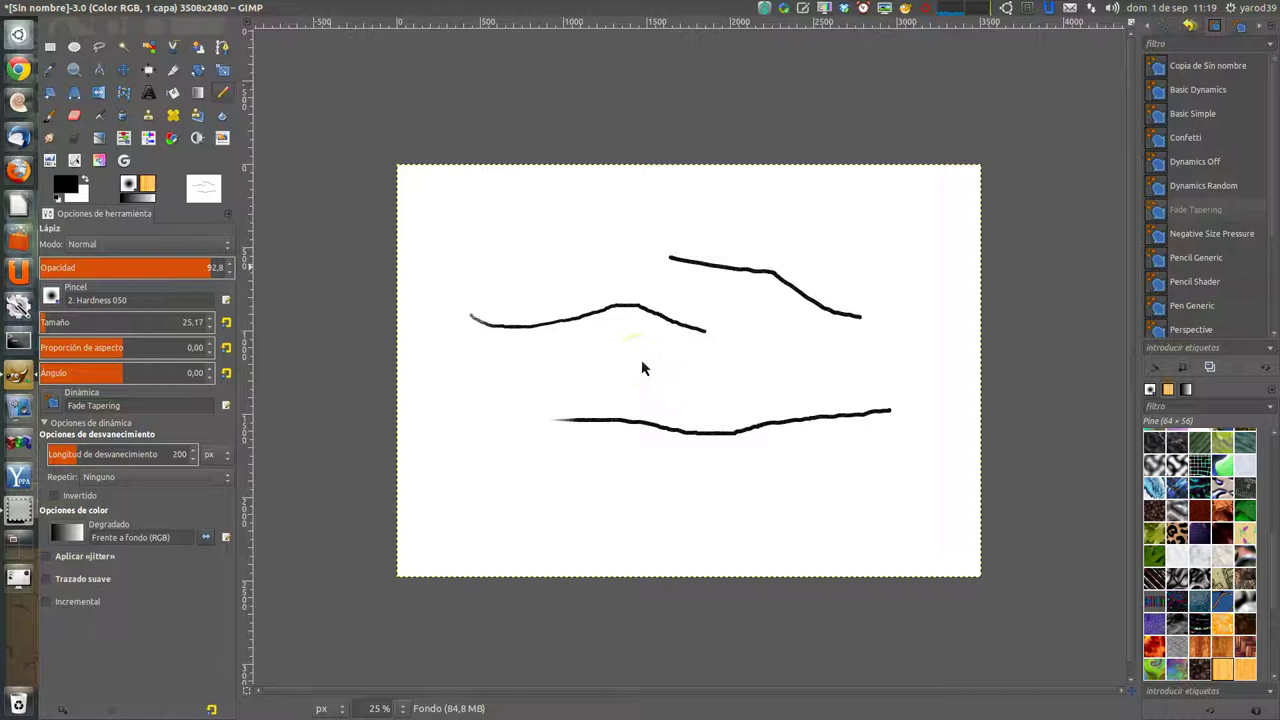
drag(642, 364, 642, 364)
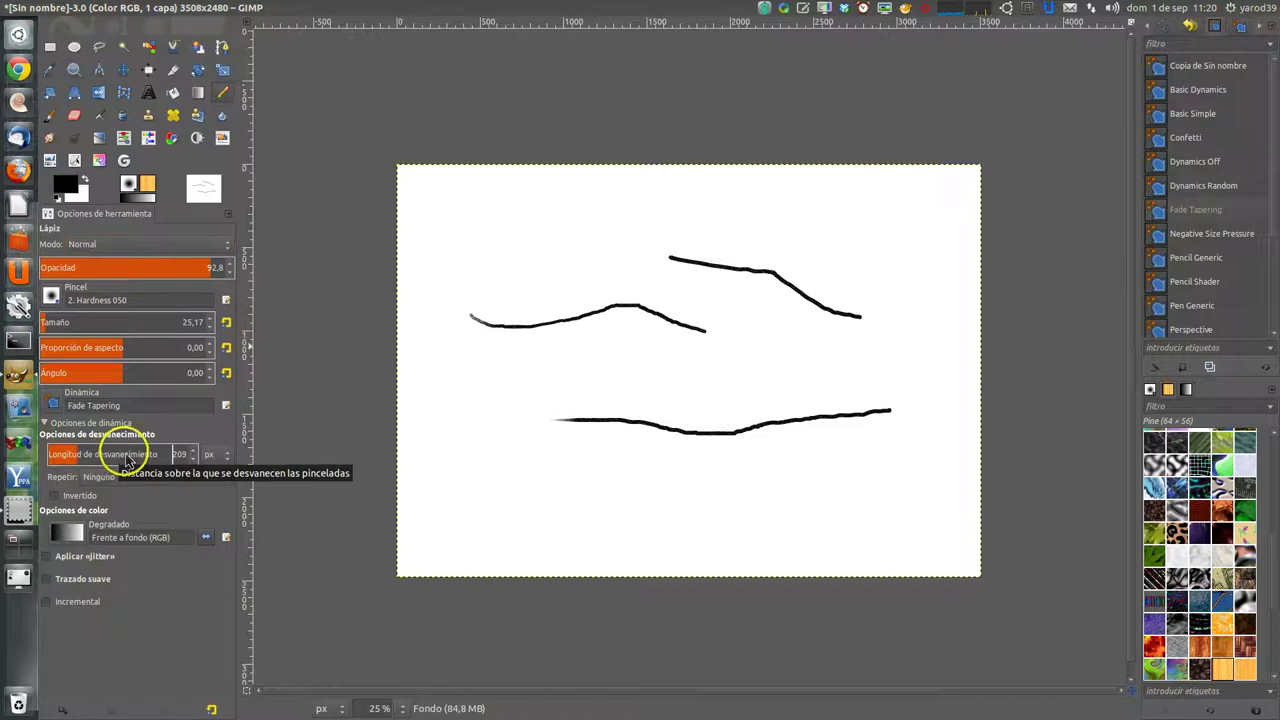
Set fade length to 545 px, choose the Abstract 1 gradient, and draw a stroke near the bottom
drag(120, 452, 135, 481)
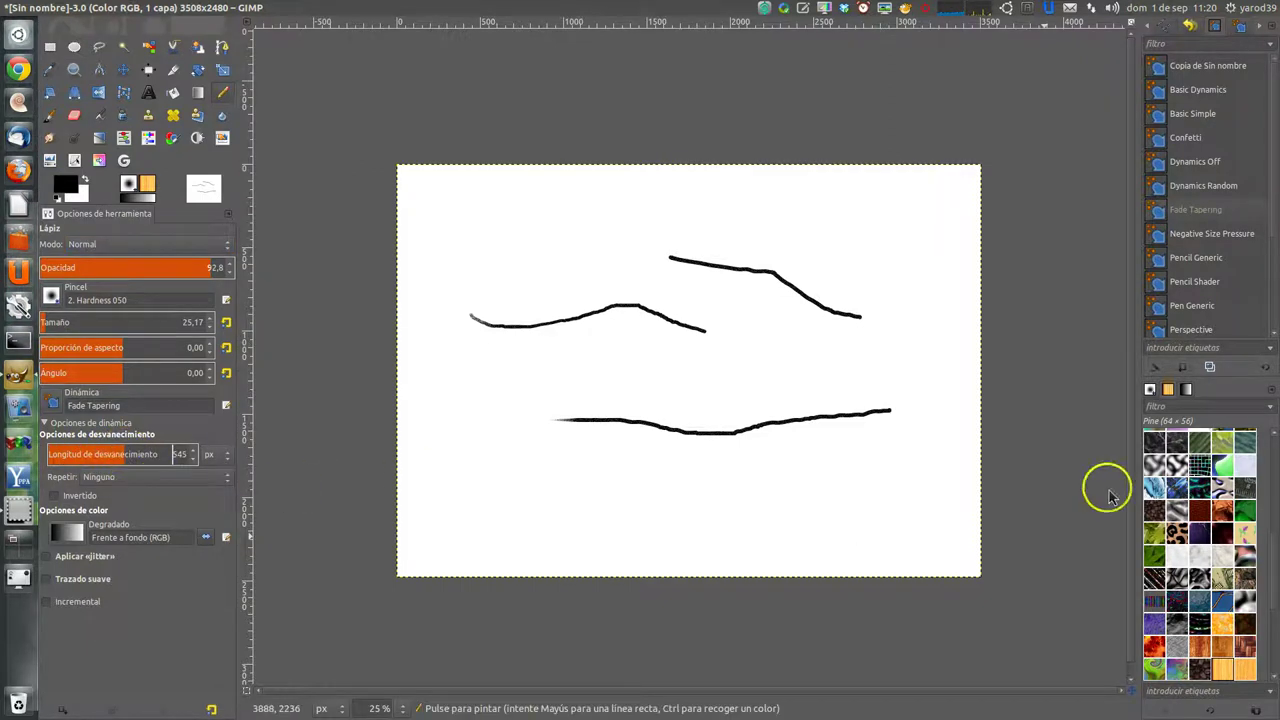
click(1185, 390)
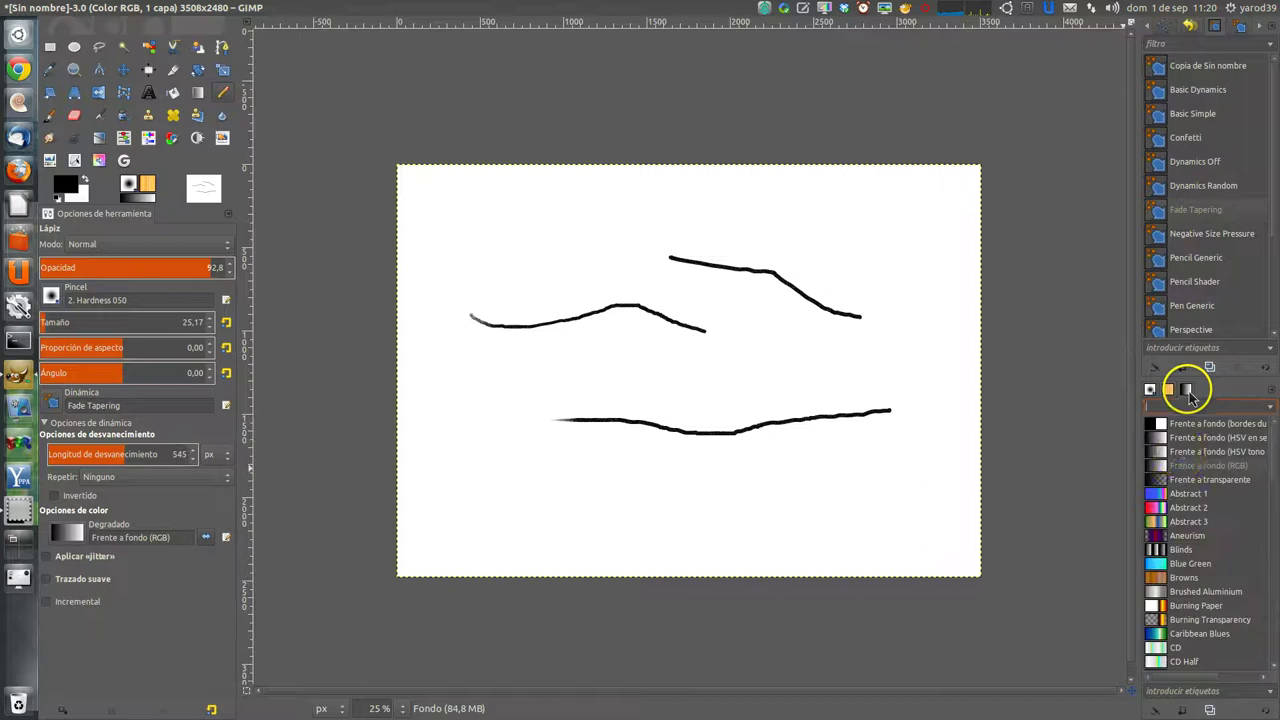
click(1182, 494)
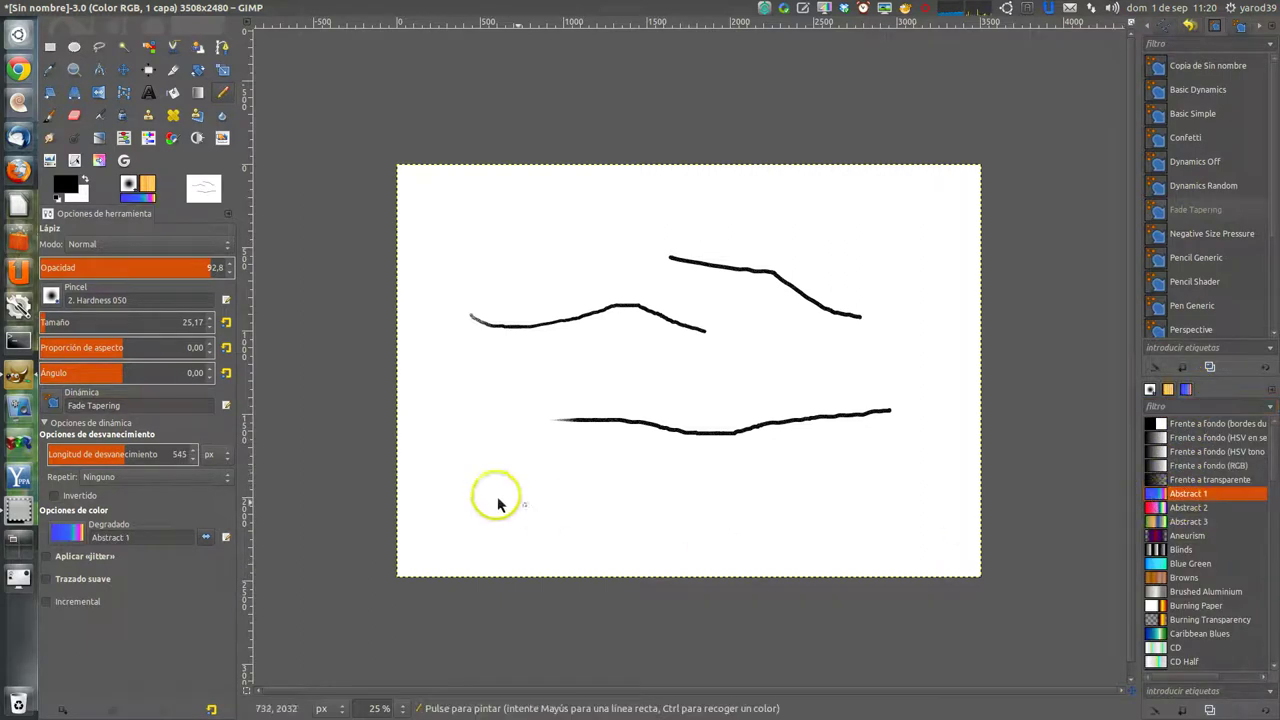
drag(510, 494, 831, 491)
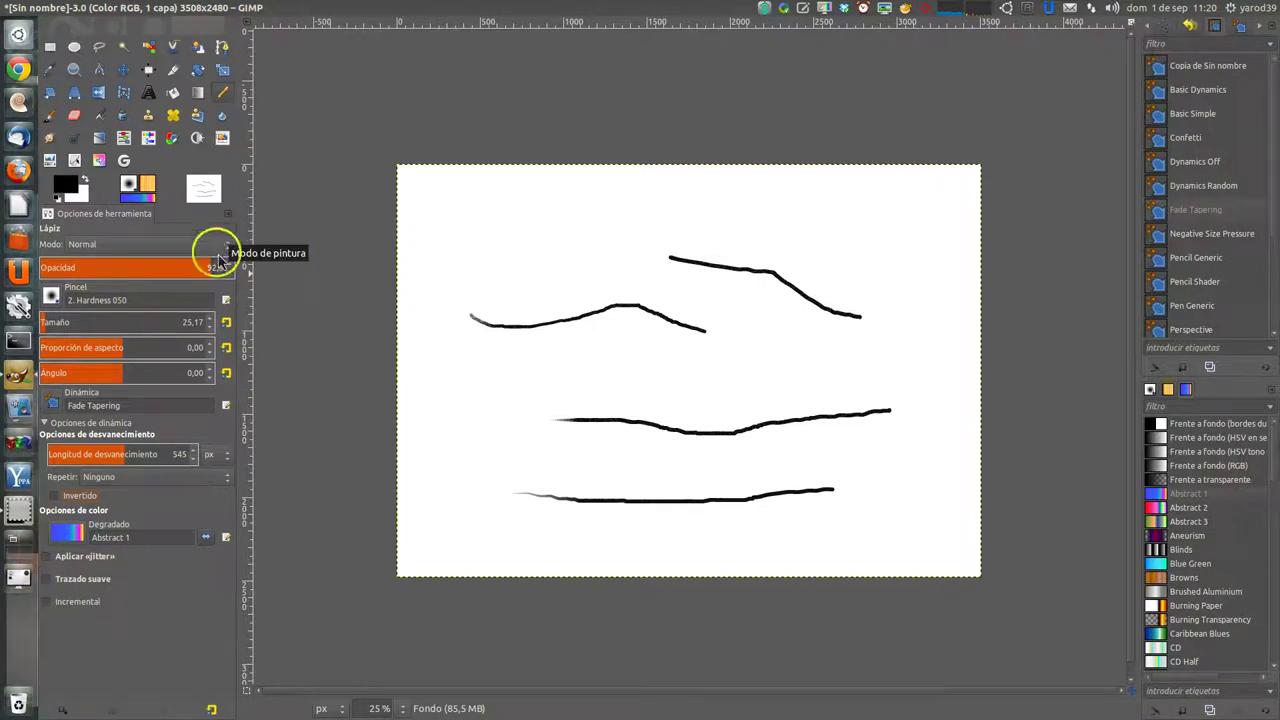
Switch to Basic Dynamics, draw a top stroke, then paint a thick 303,12 stroke across the middle
click(58, 405)
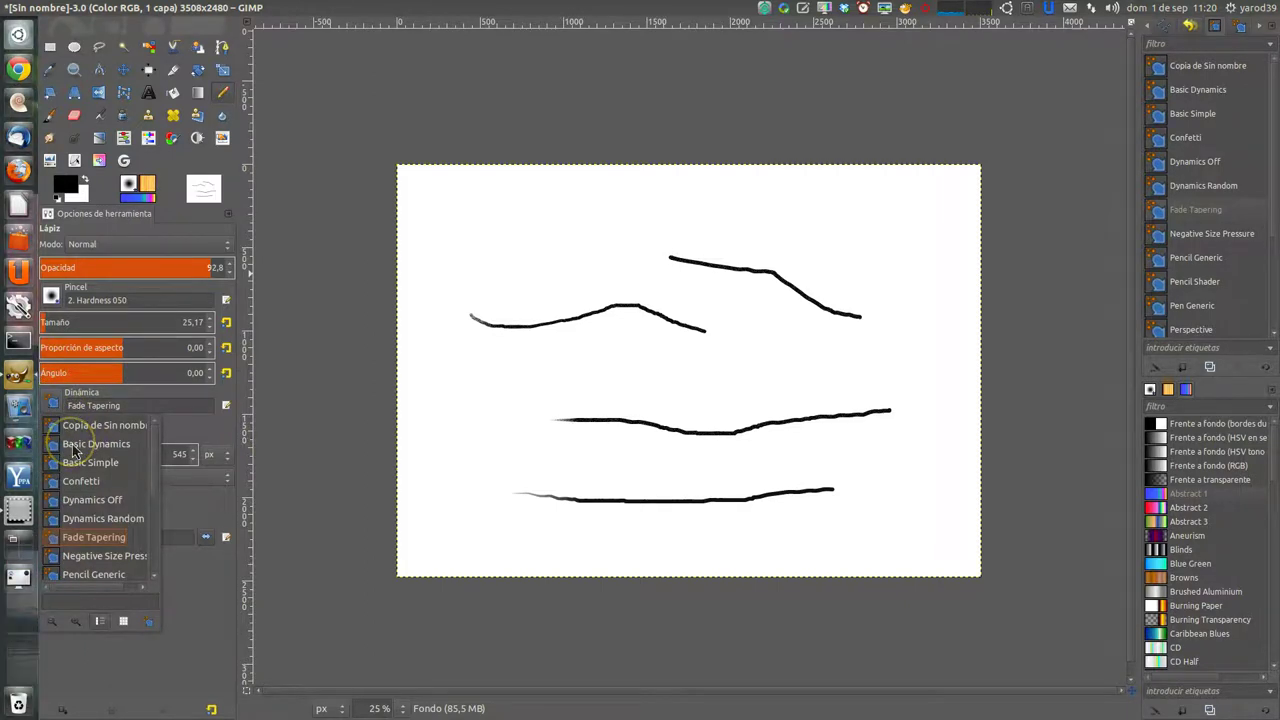
click(74, 445)
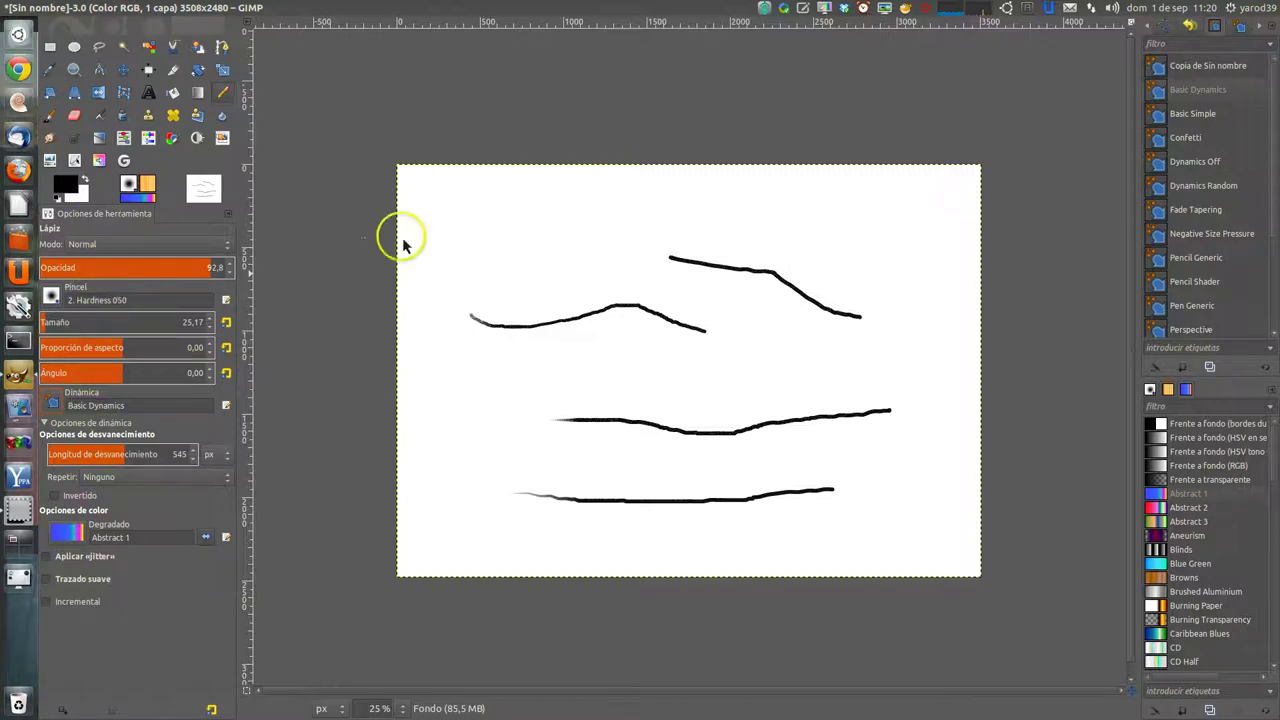
drag(415, 238, 790, 218)
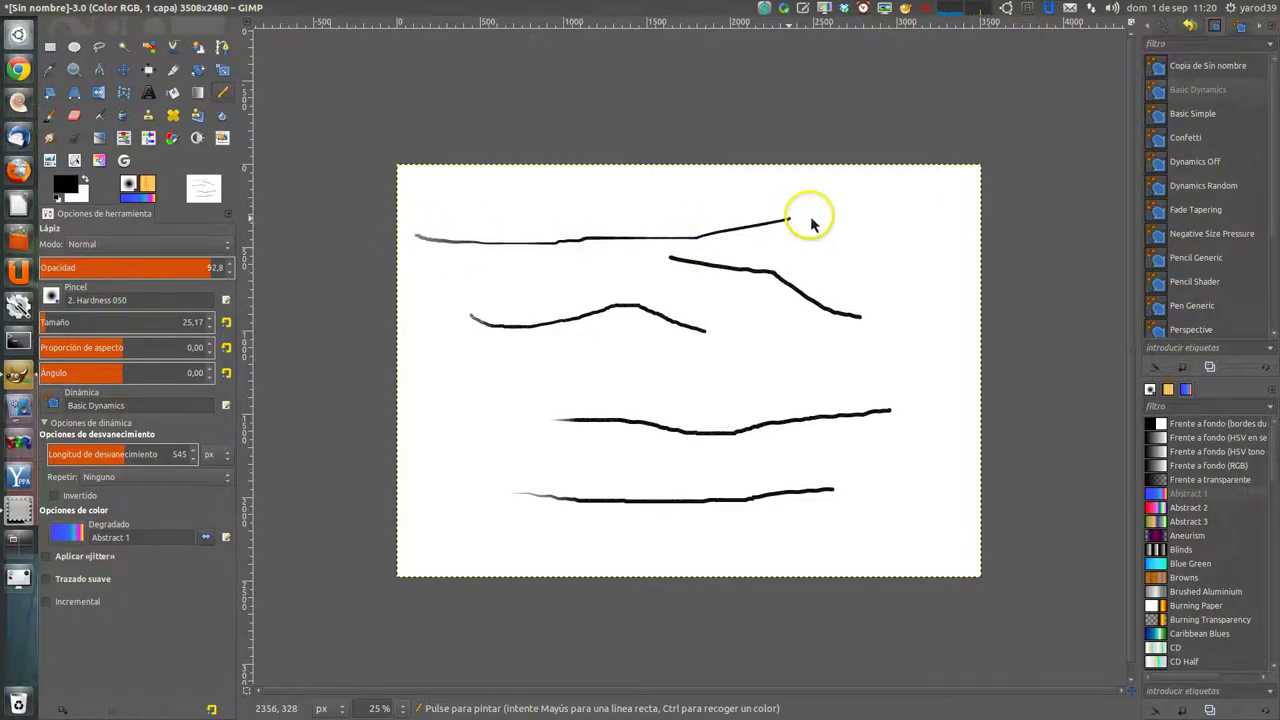
click(91, 326)
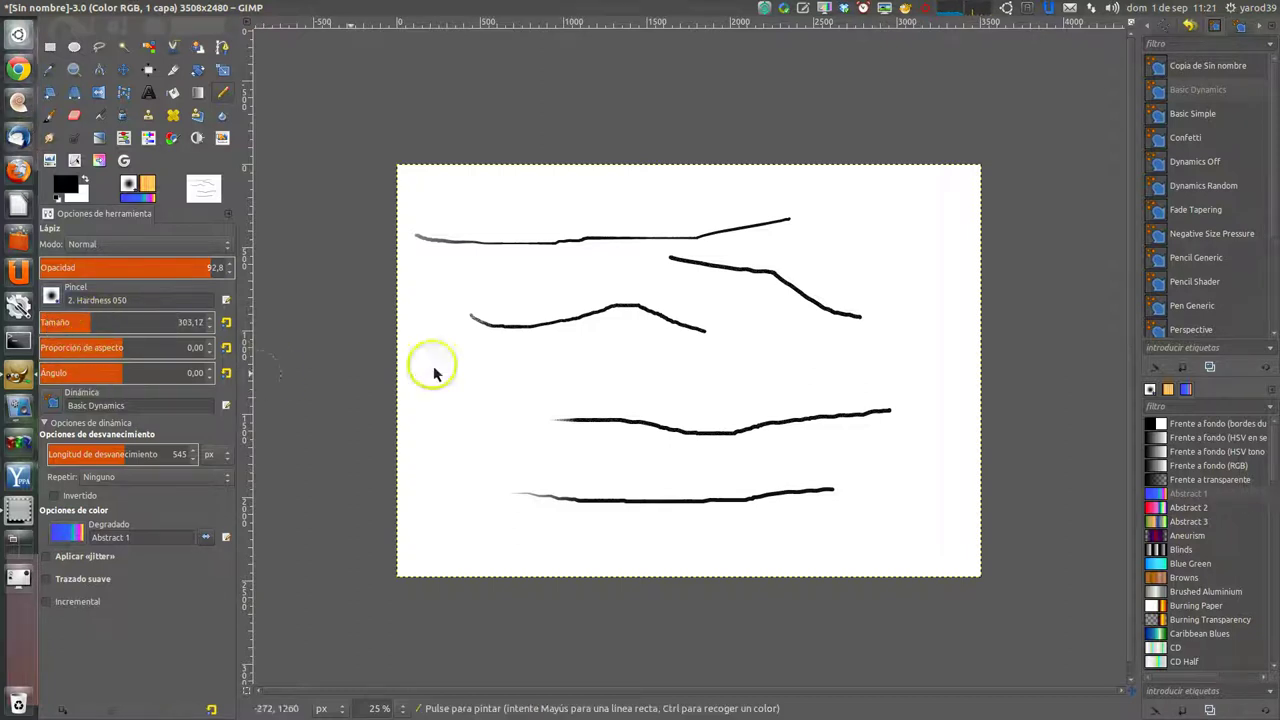
drag(440, 377, 858, 378)
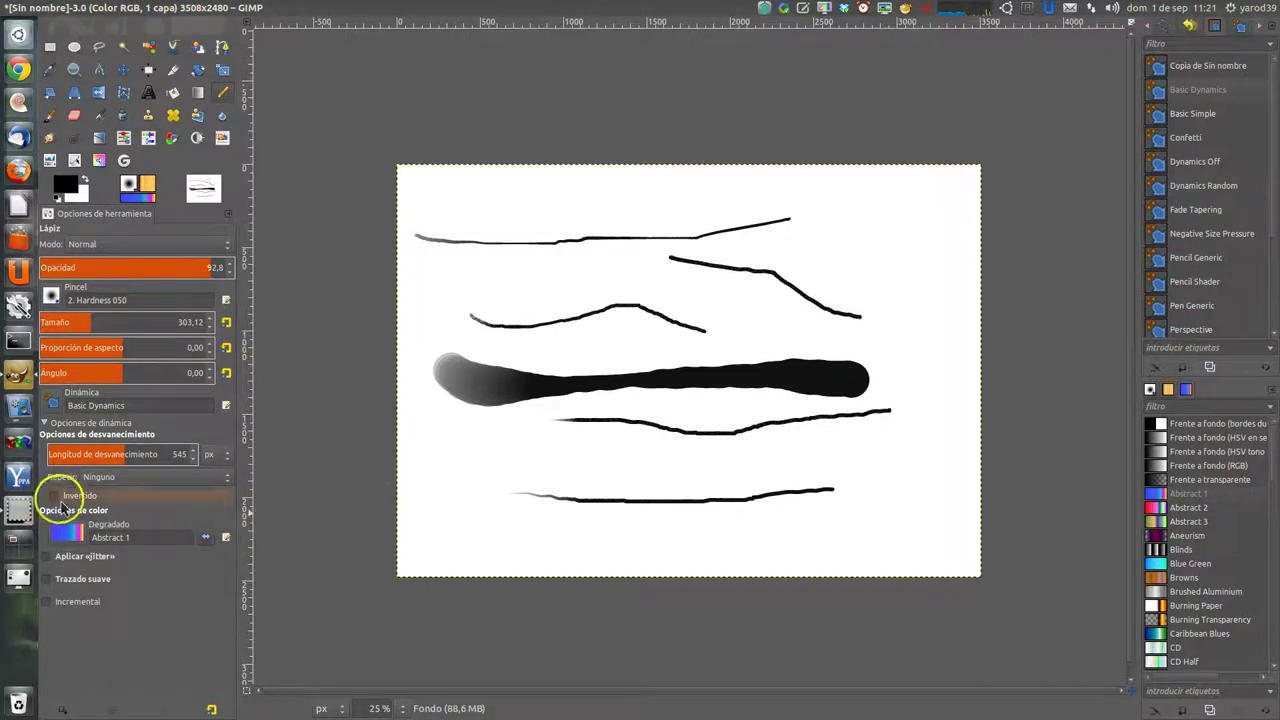
Toggle the Abstract 1 gradient Reverse, keep fade repeat at Ninguno, and keep black as foreground
click(207, 538)
click(212, 543)
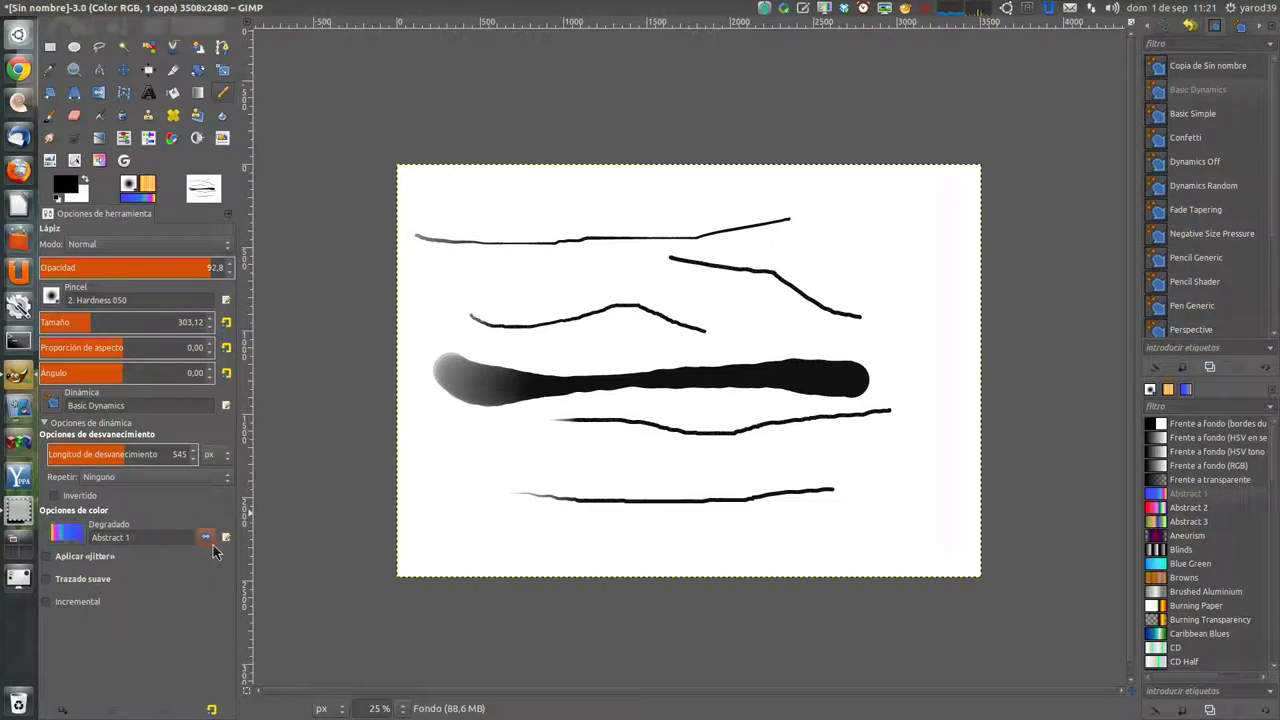
click(212, 544)
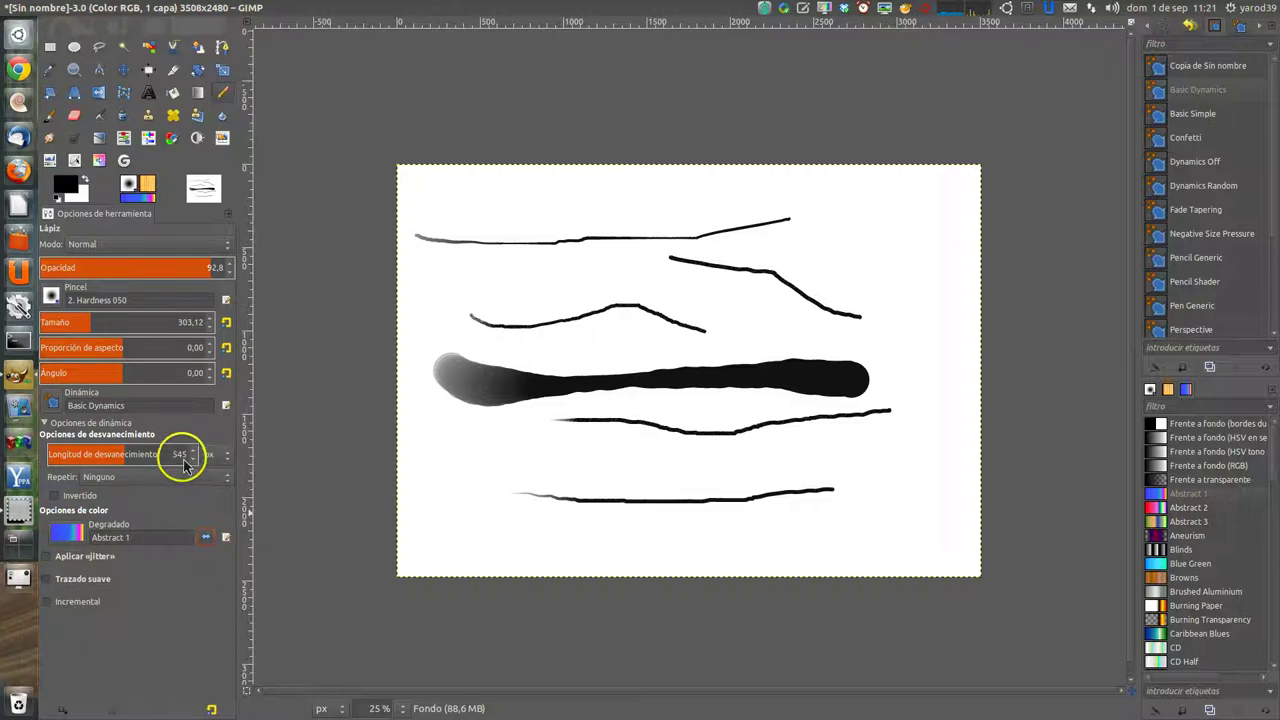
scroll(184, 462, up, 1)
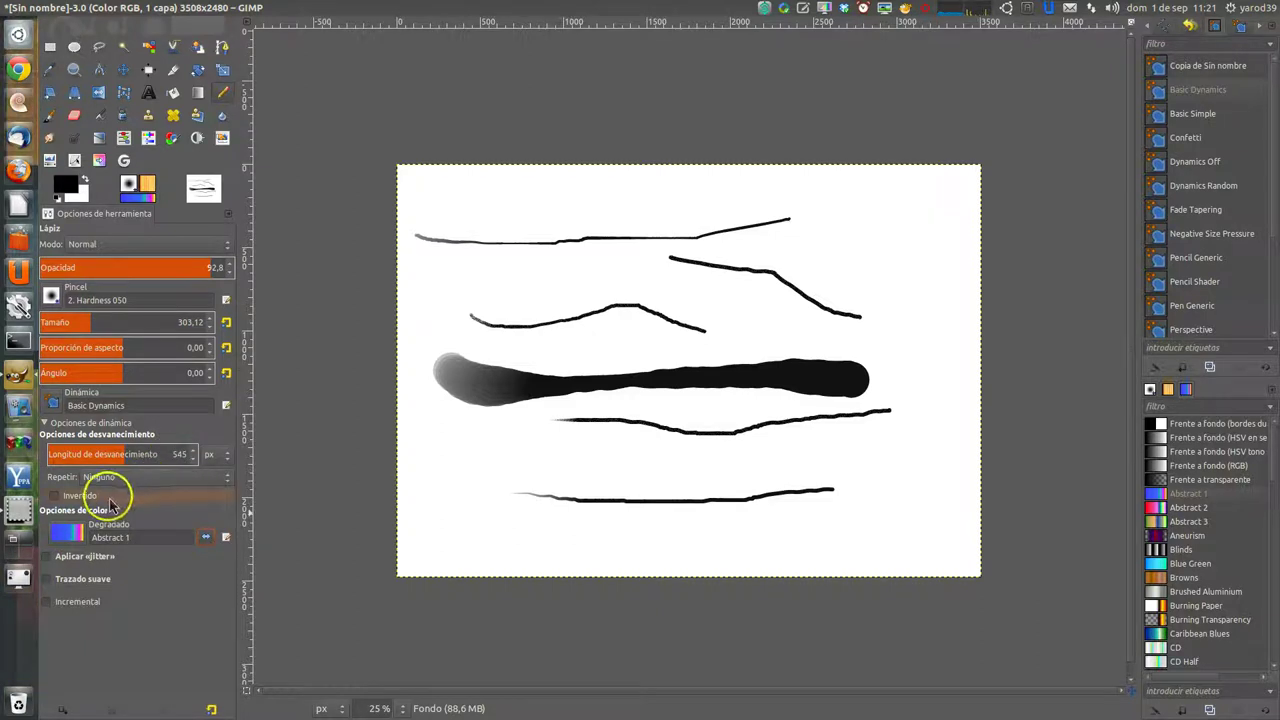
click(228, 485)
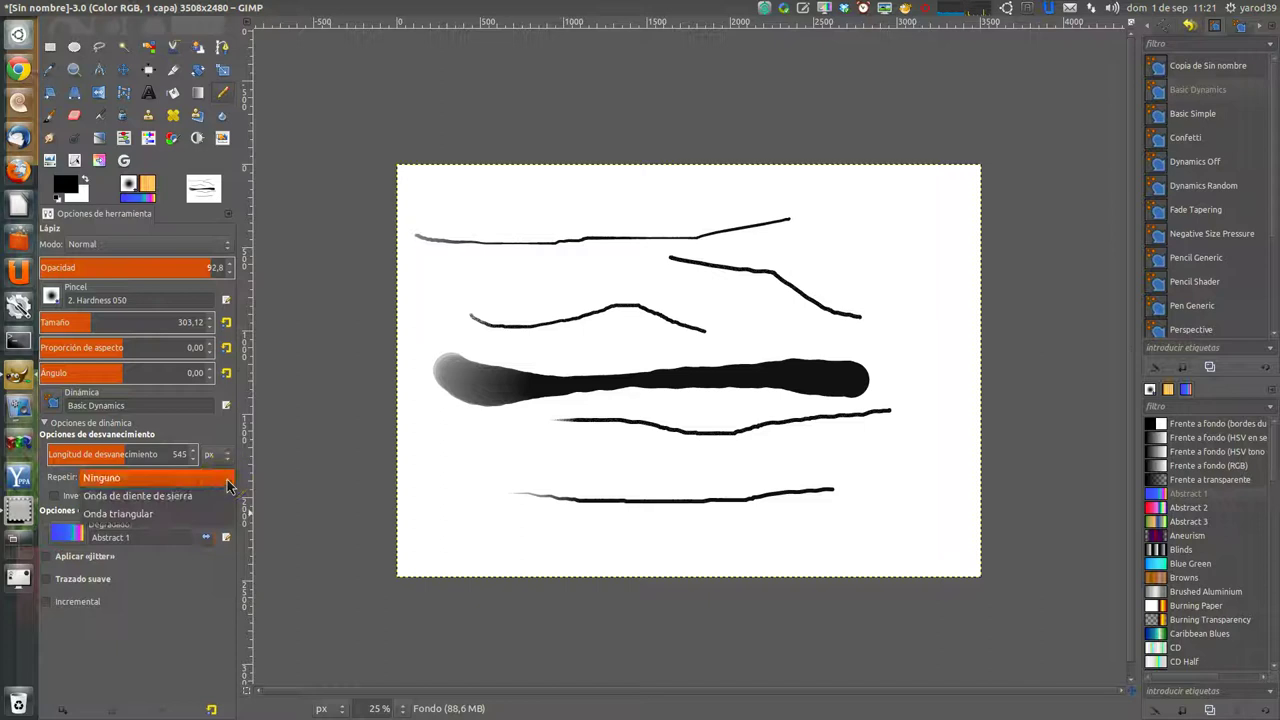
click(228, 485)
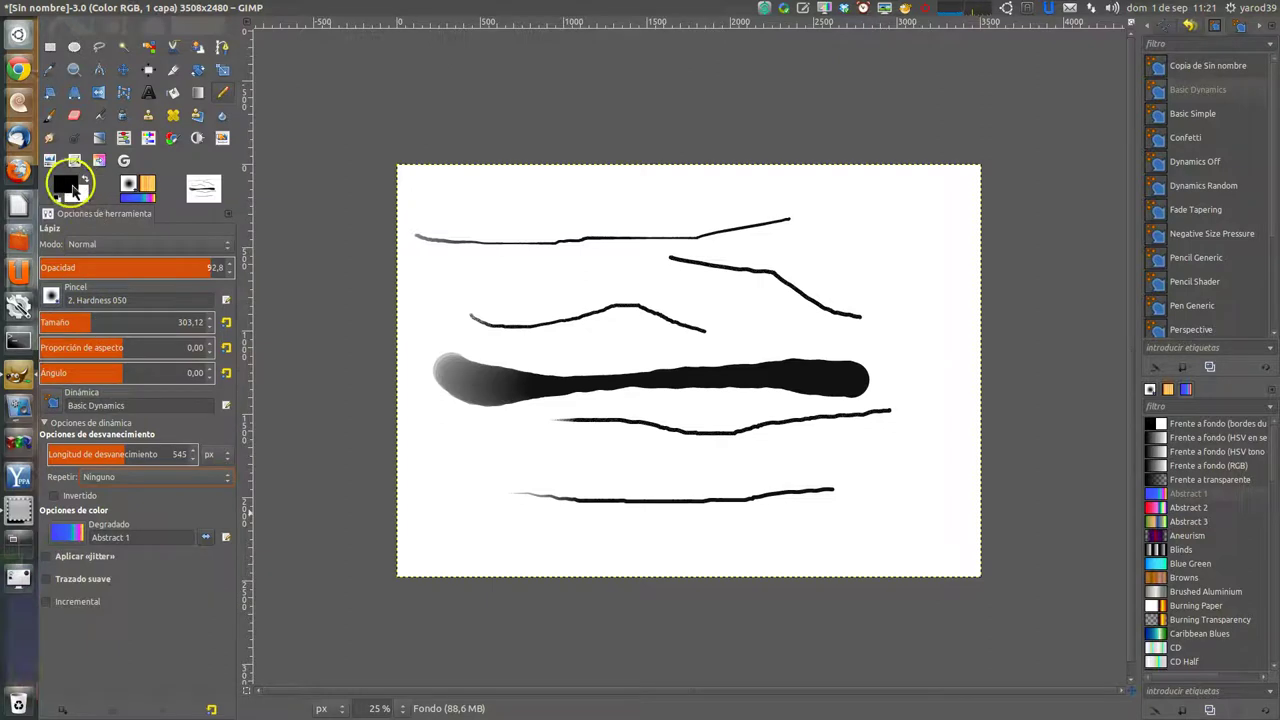
click(70, 187)
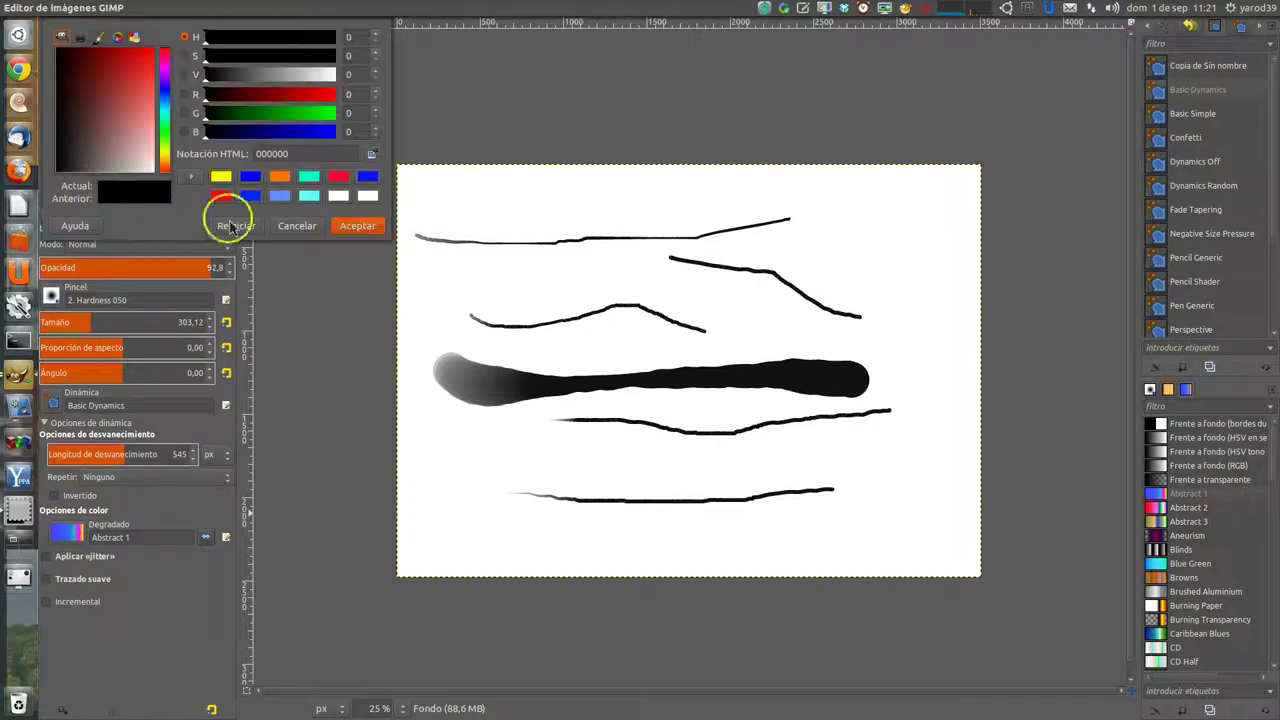
click(358, 226)
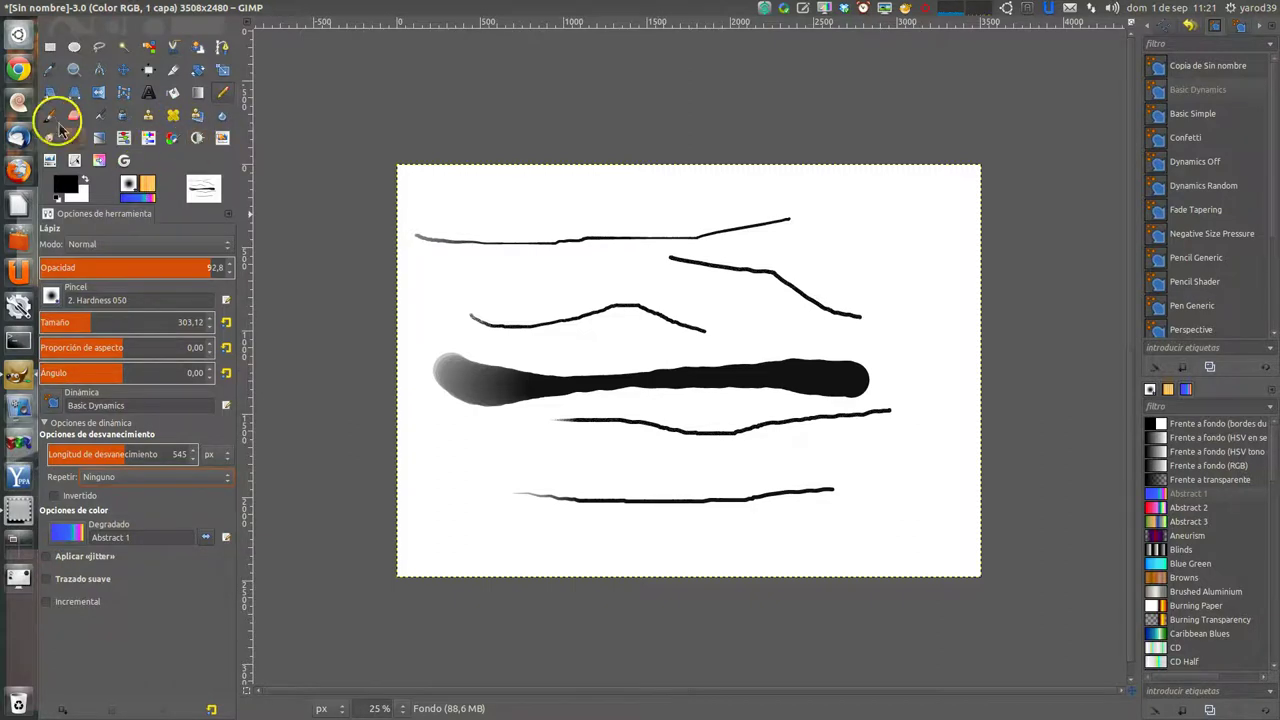
With the Paintbrush and the 2. Hardness 100 brush, paint a thick fading black stroke across the lower canvas
click(50, 116)
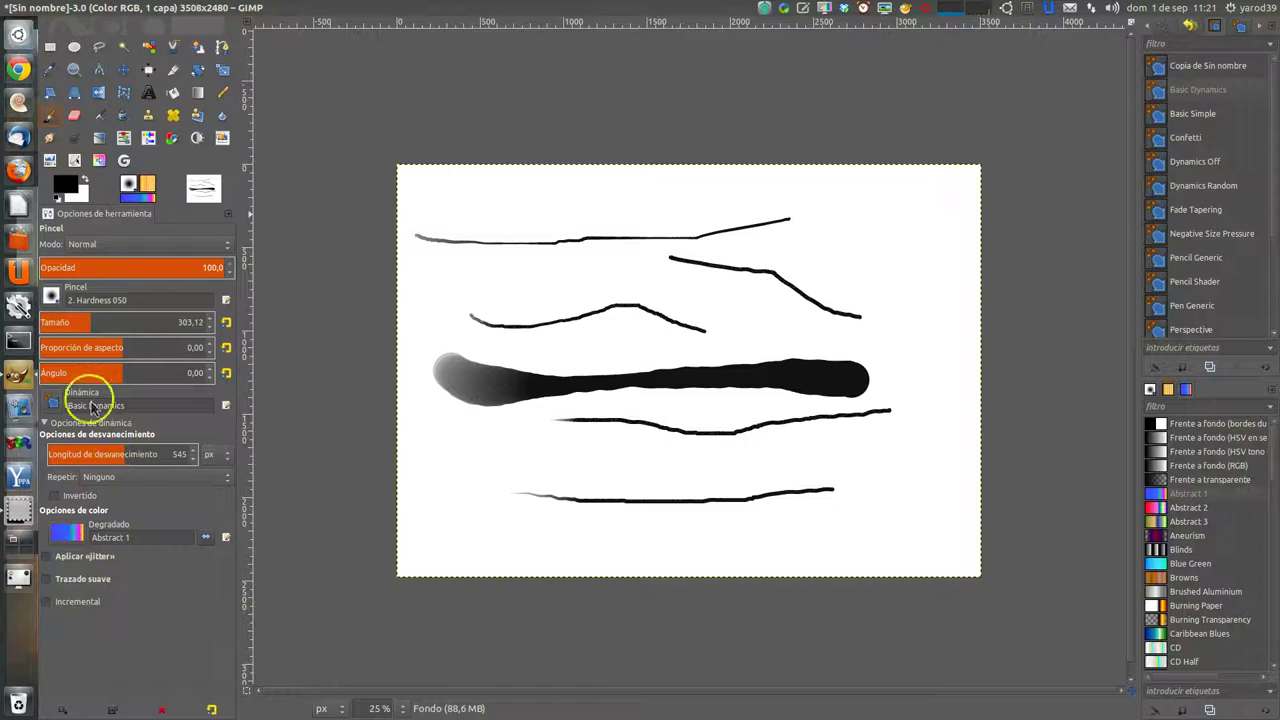
click(52, 297)
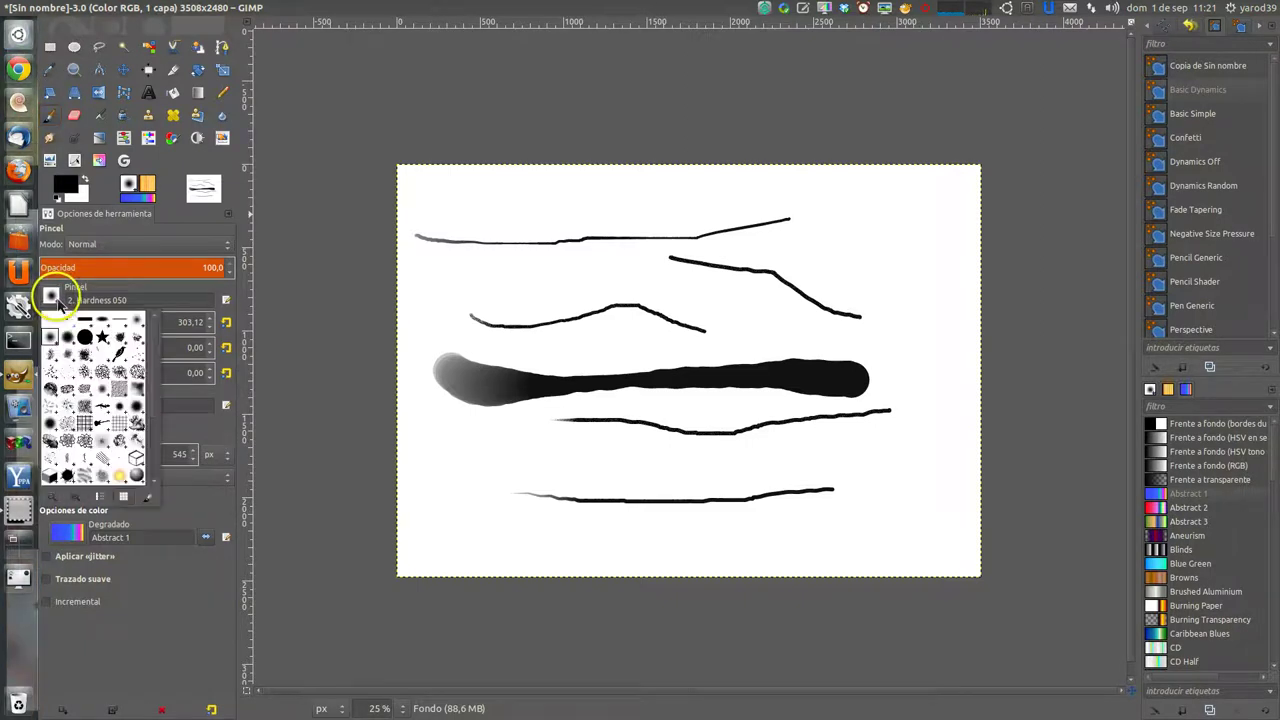
click(84, 340)
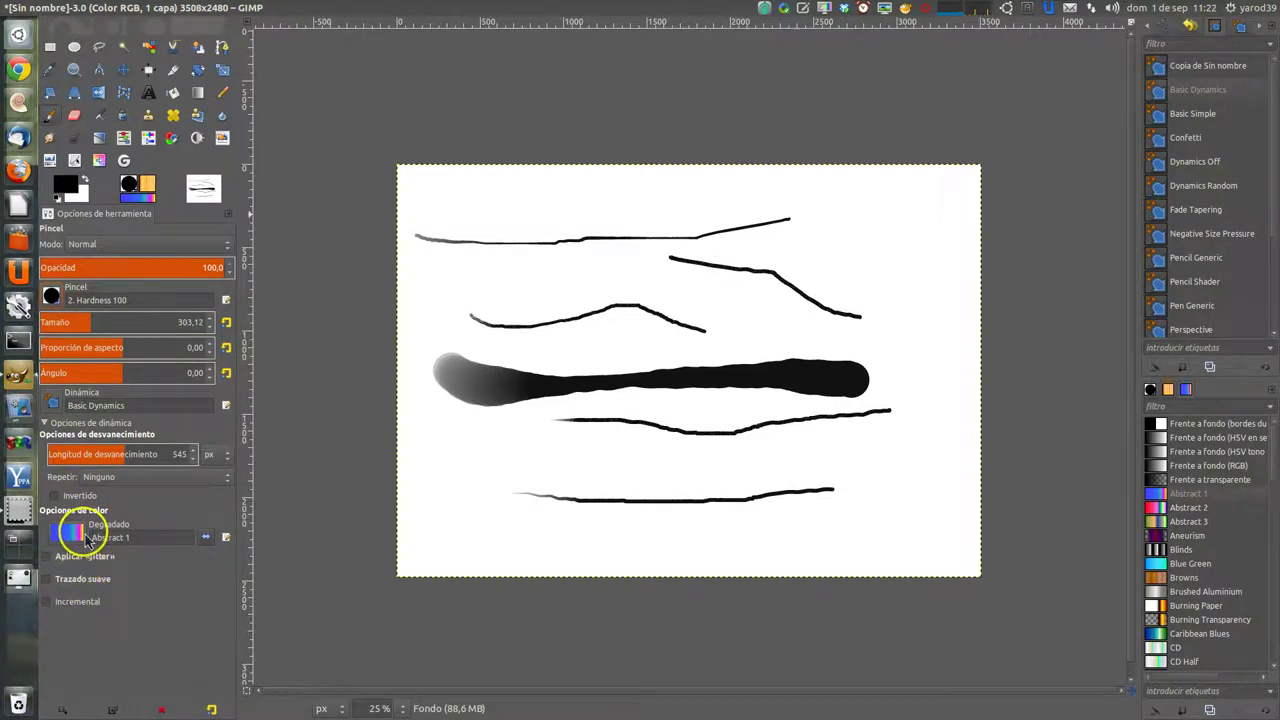
click(227, 540)
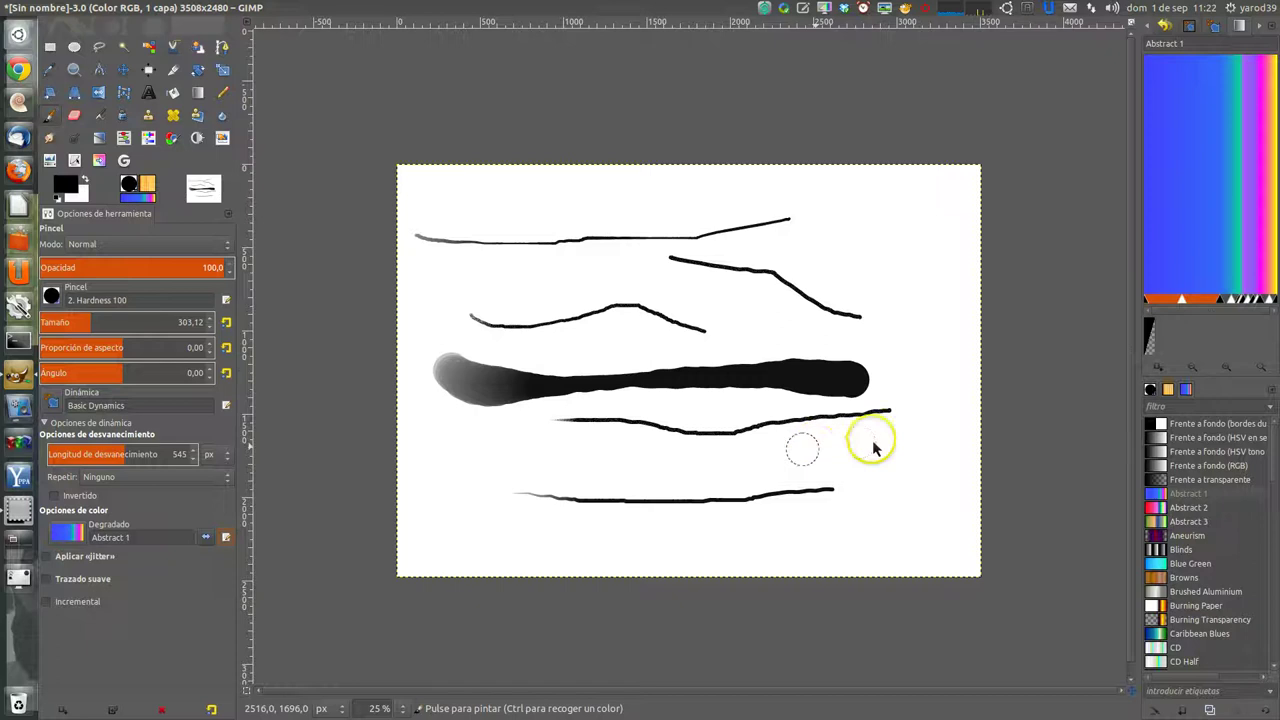
drag(408, 492, 885, 455)
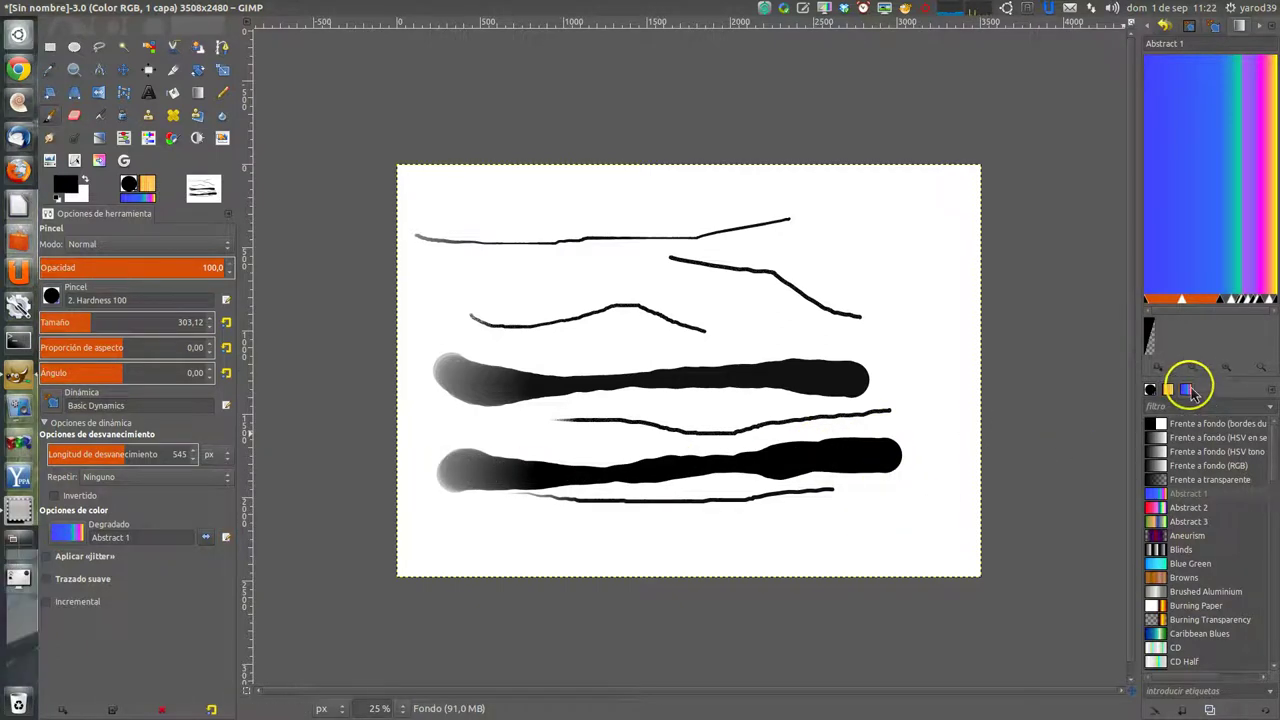
Bring up the Layers panel showing the Fondo layer, leaving its layer mode on Normal
click(1147, 29)
scroll(1148, 28, up, 1)
scroll(1148, 28, up, 1)
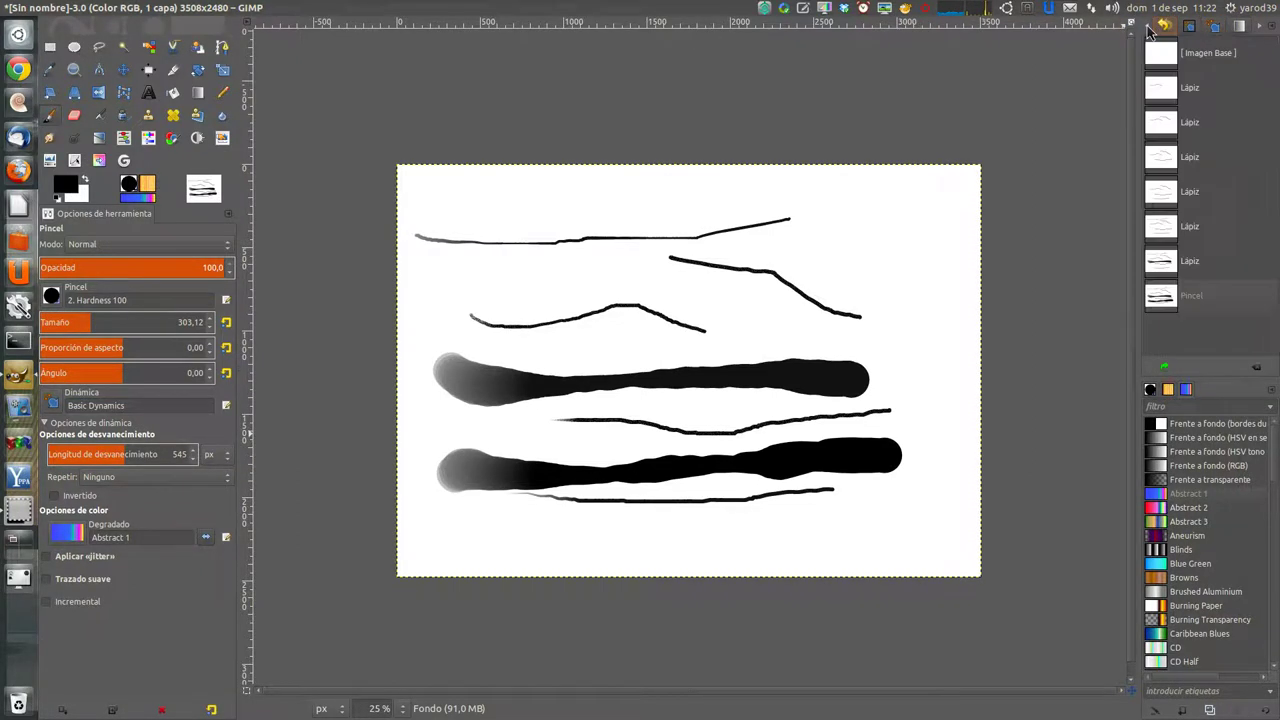
scroll(1148, 29, up, 1)
scroll(1148, 29, up, 1)
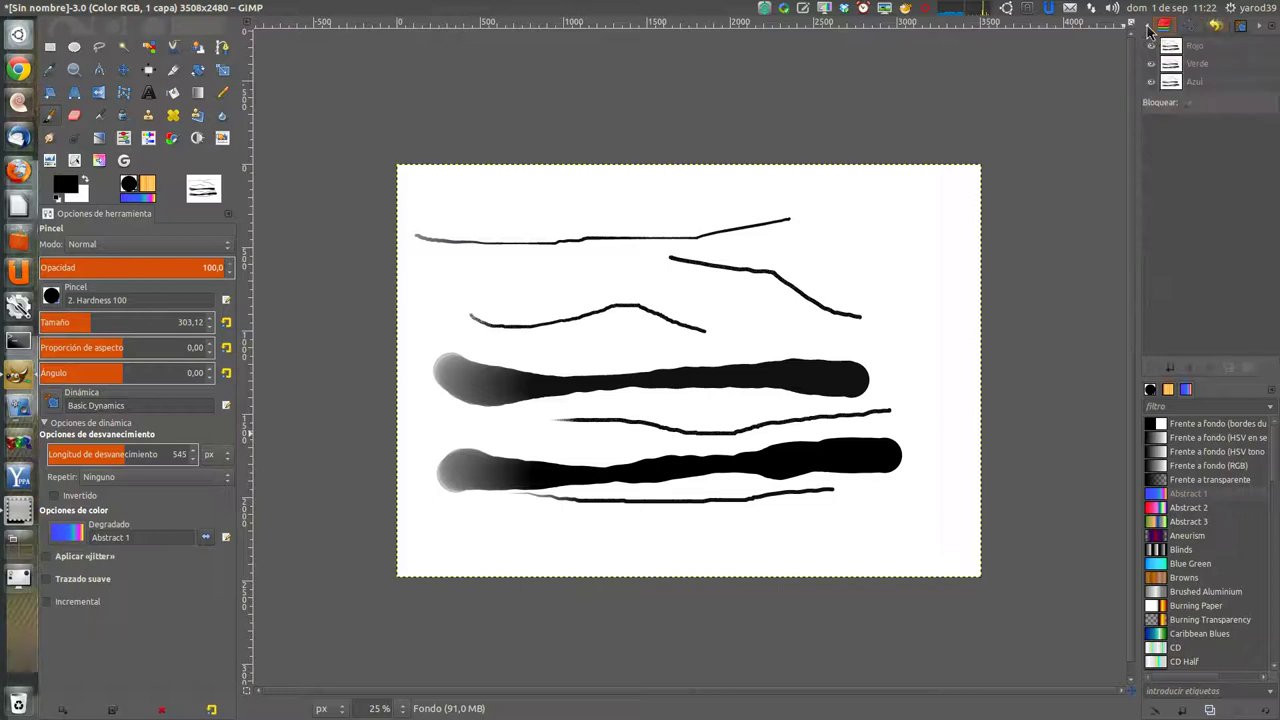
scroll(1148, 29, up, 1)
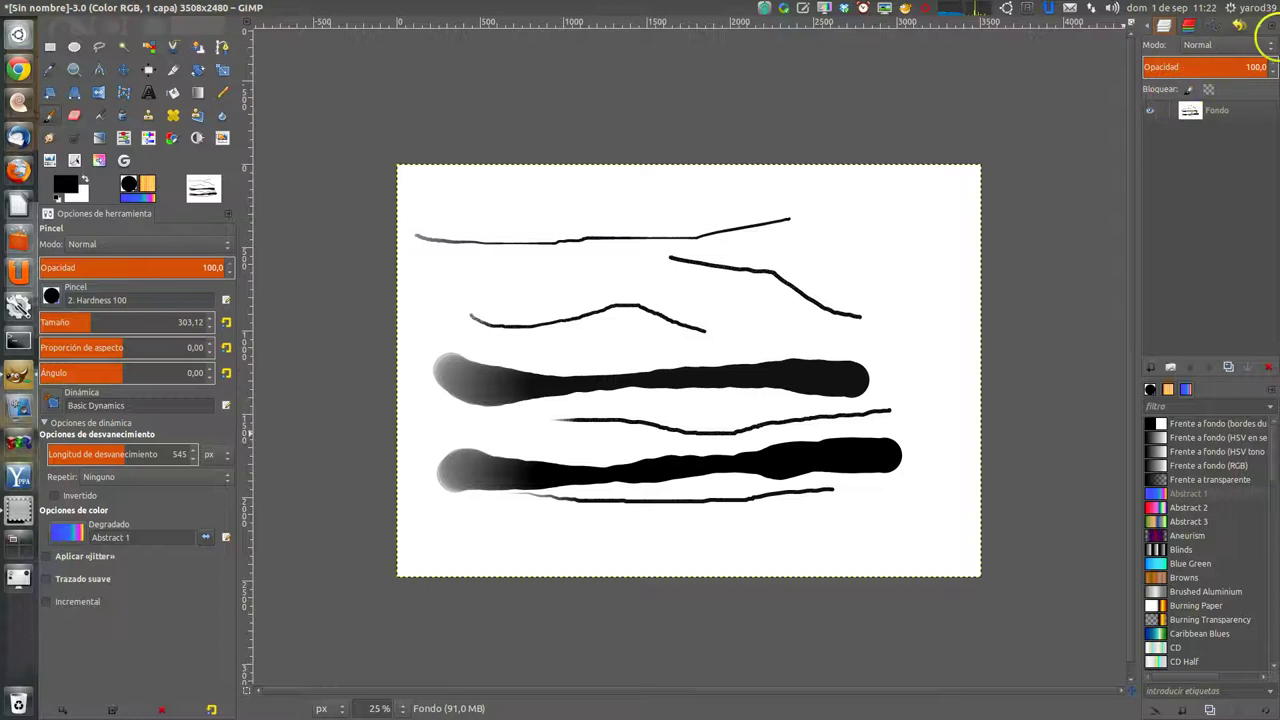
click(1274, 48)
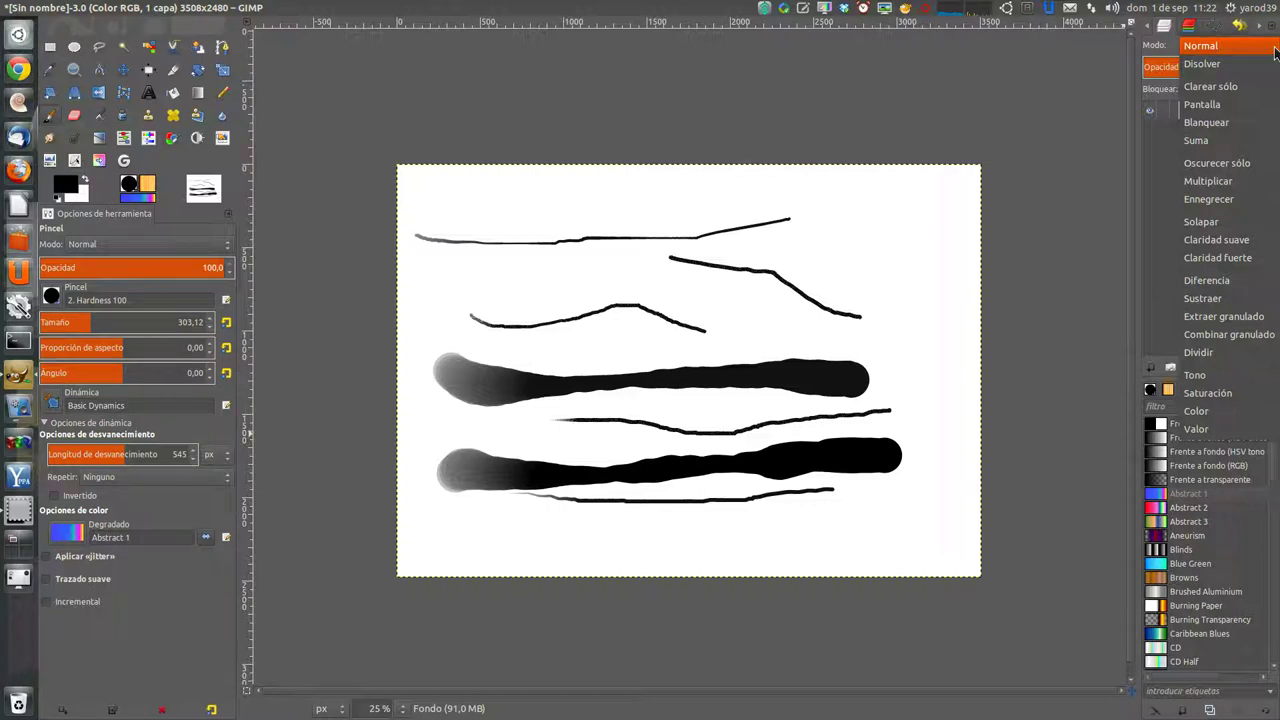
click(1274, 48)
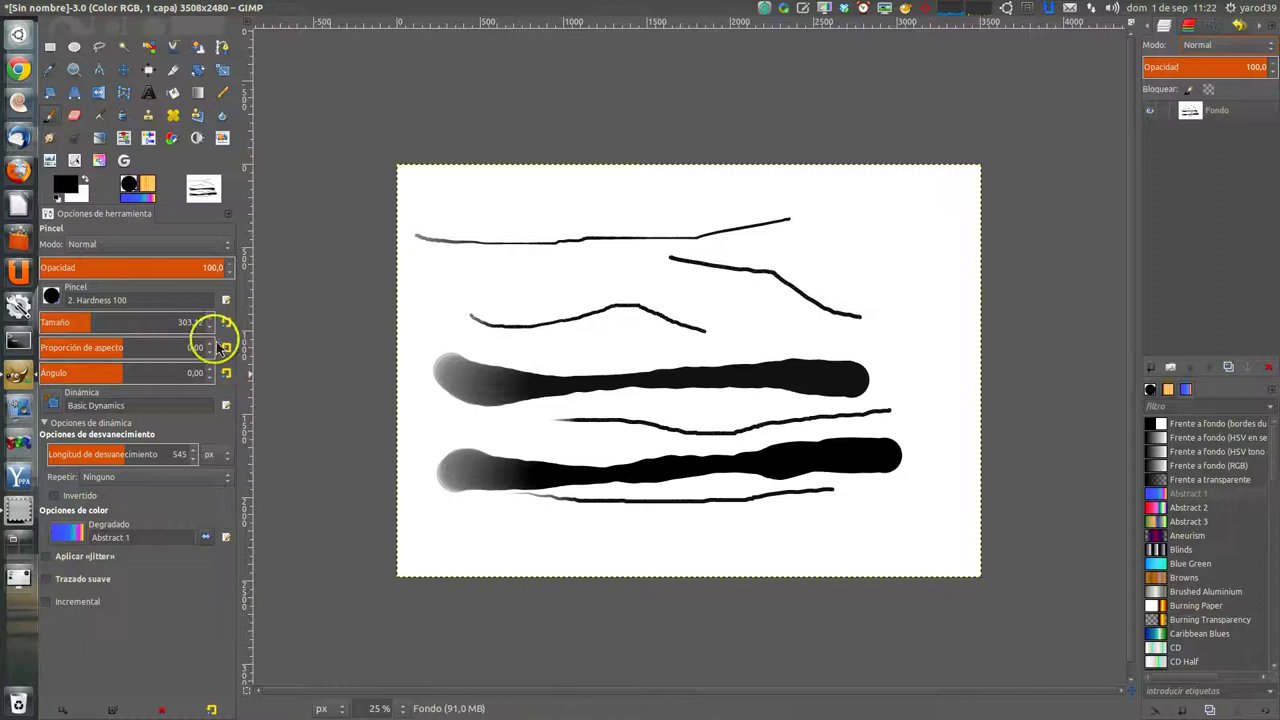
Set the brush paint mode to Color, then reopen the paint mode list
click(236, 250)
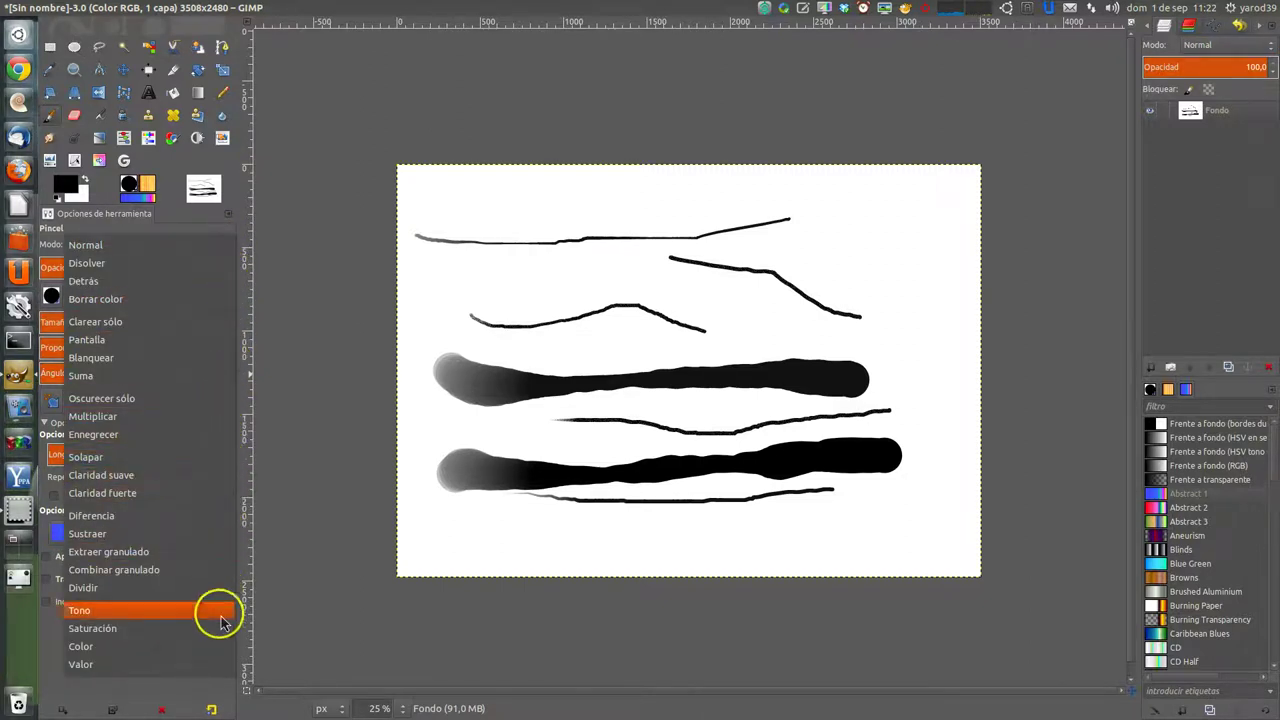
click(221, 652)
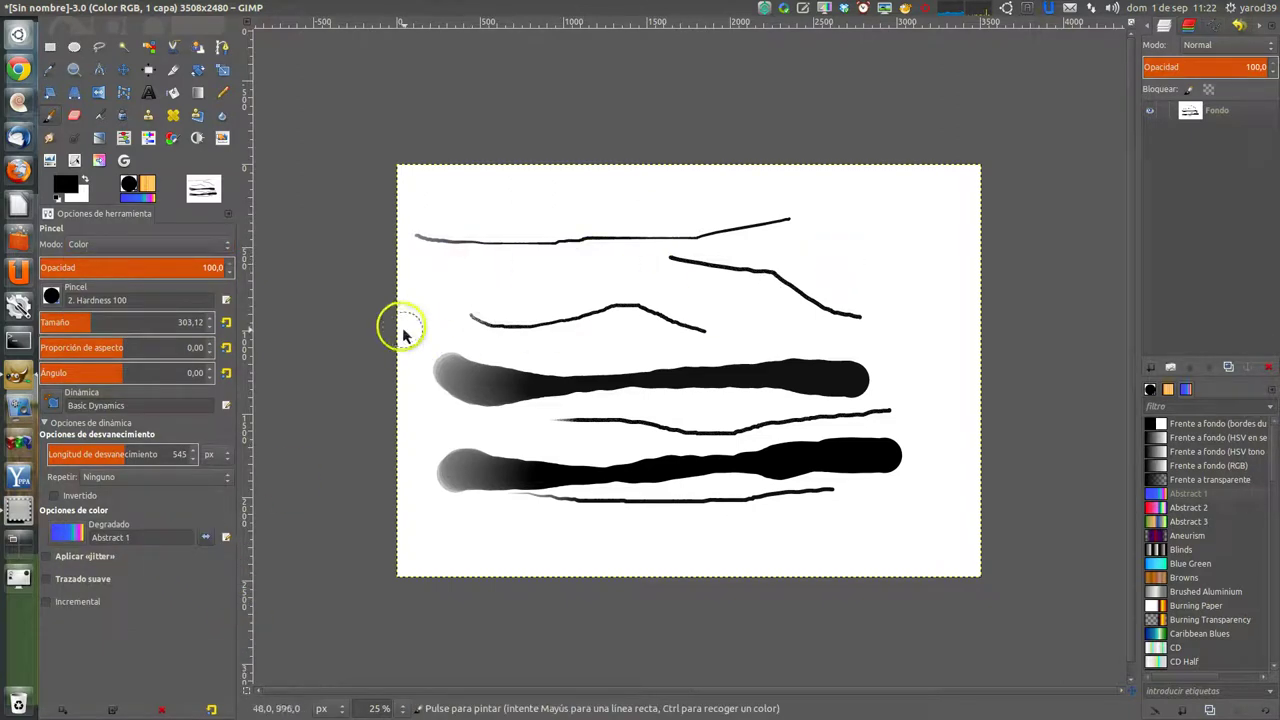
click(226, 245)
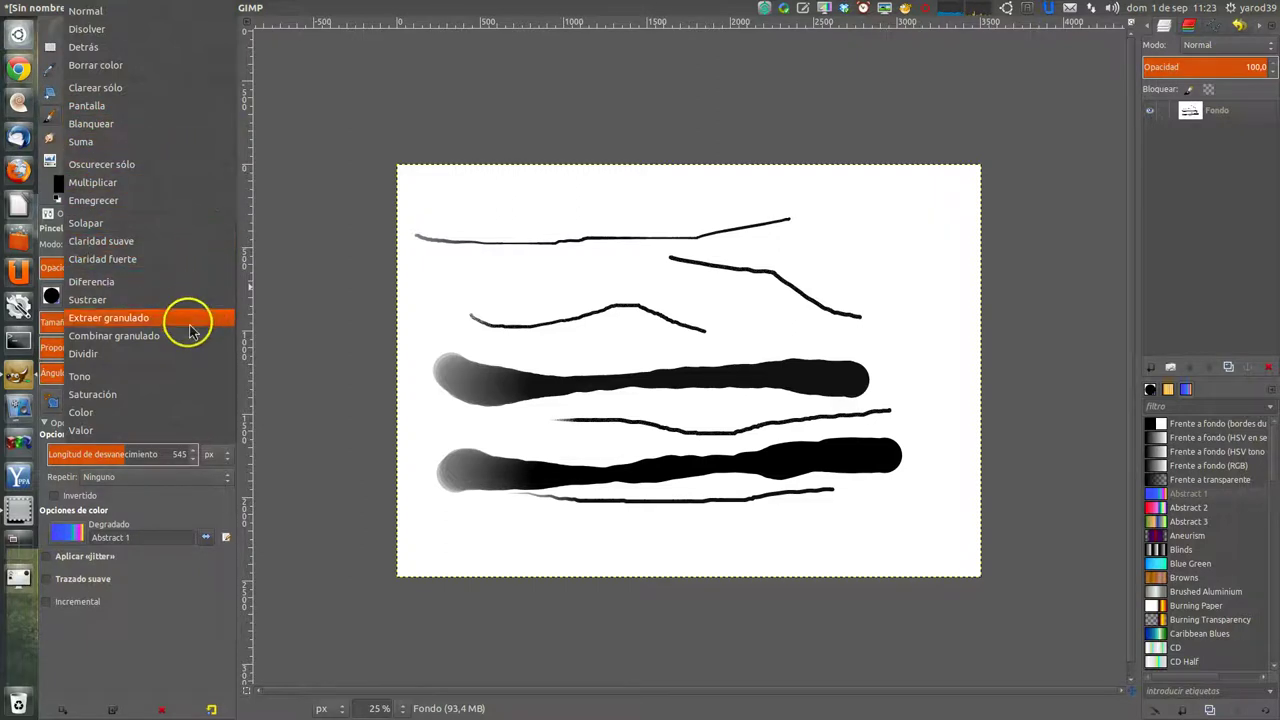
Return the brush mode to Normal and paint a third thick fading stroke across the upper canvas
click(185, 14)
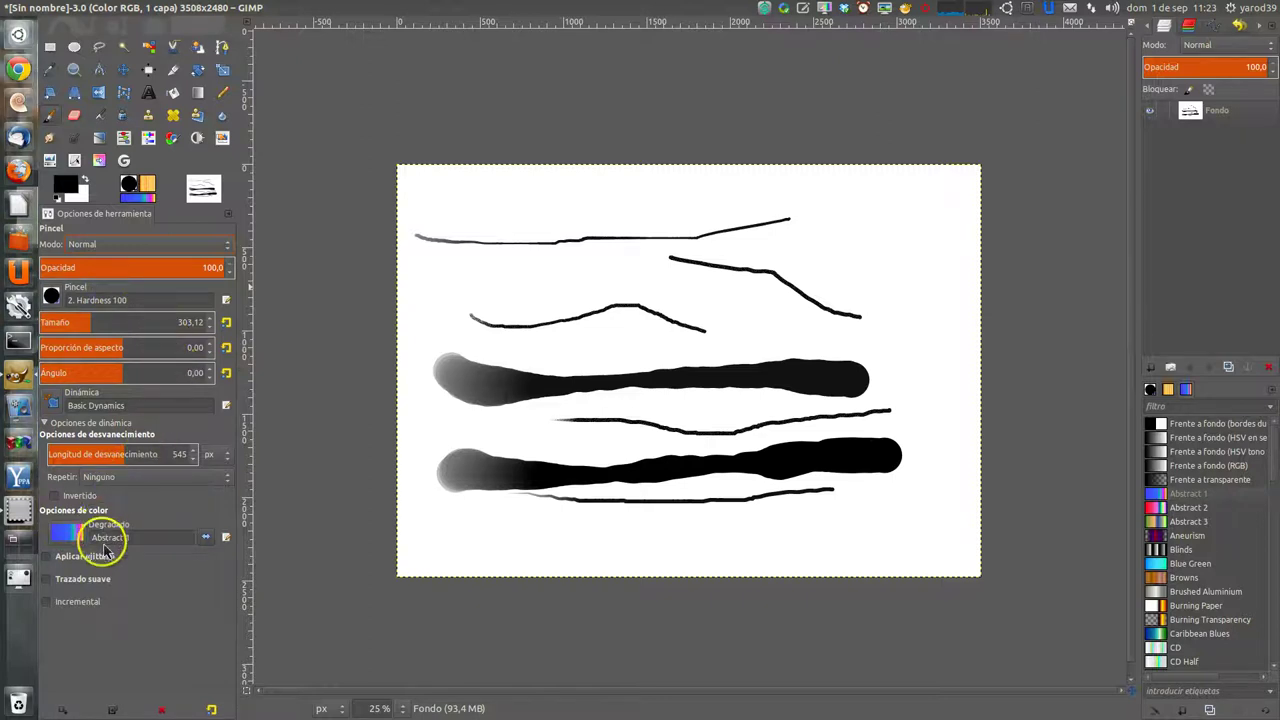
click(70, 542)
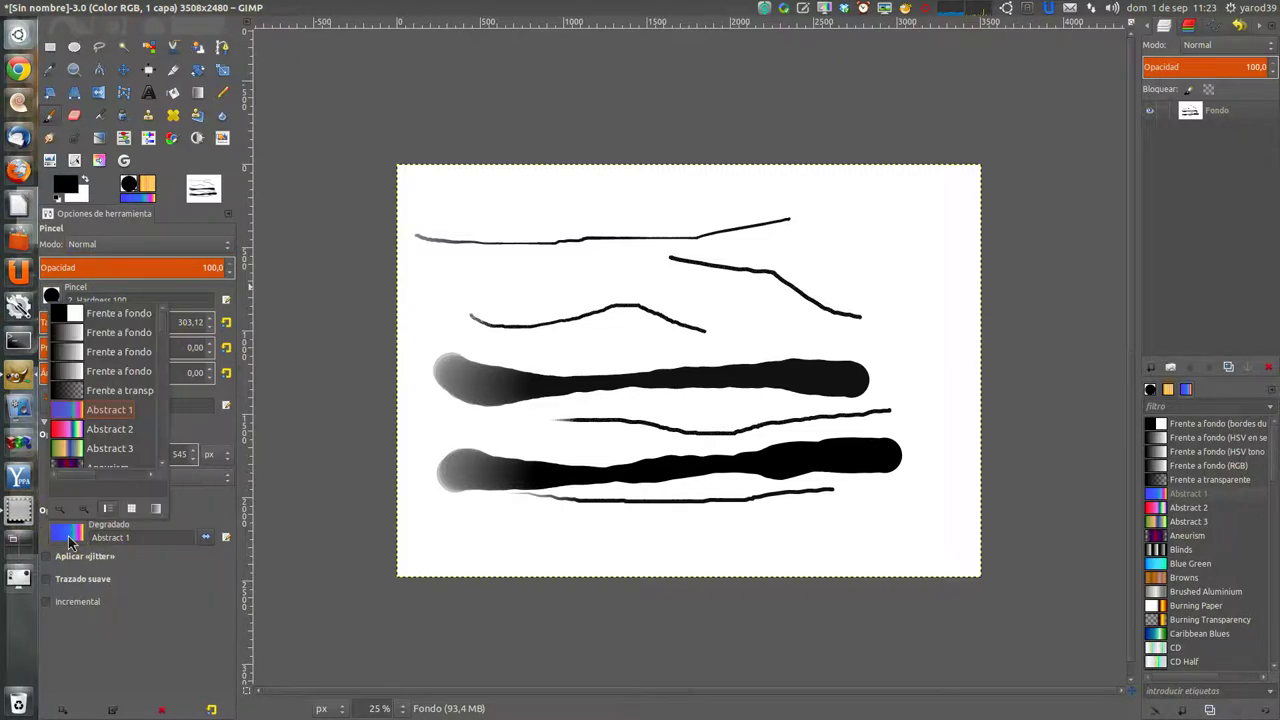
click(474, 295)
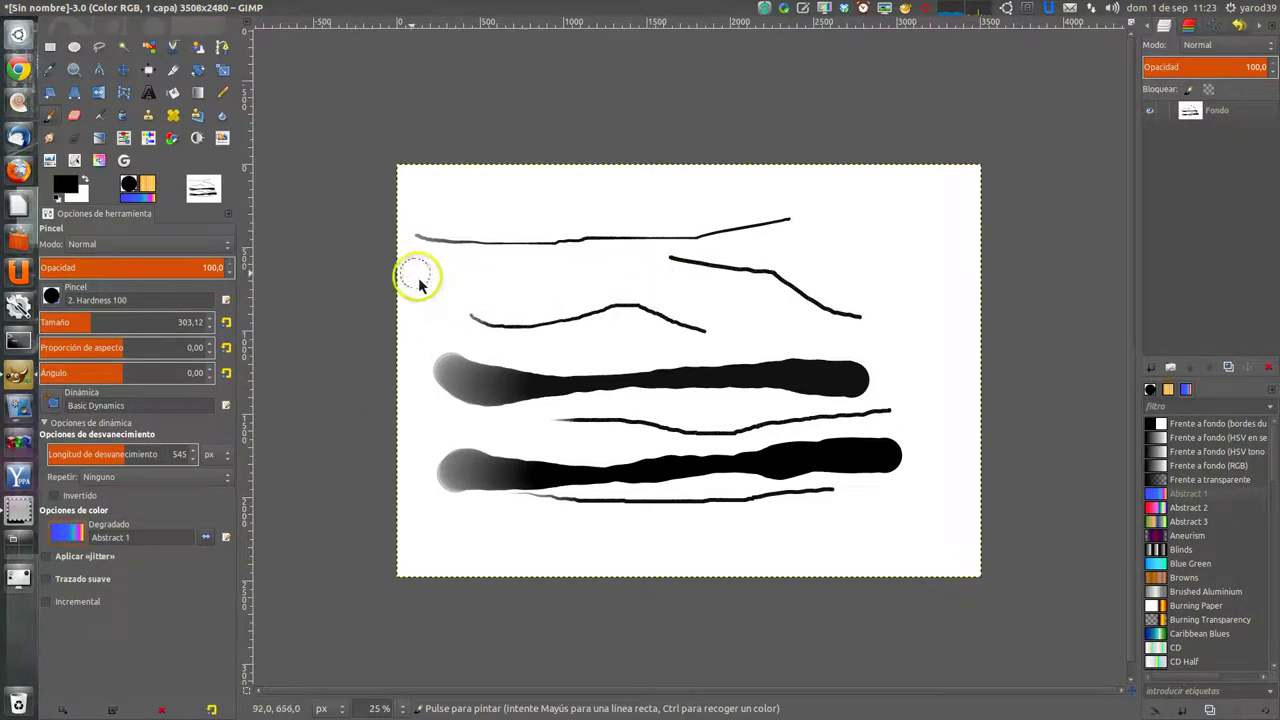
drag(417, 275, 786, 340)
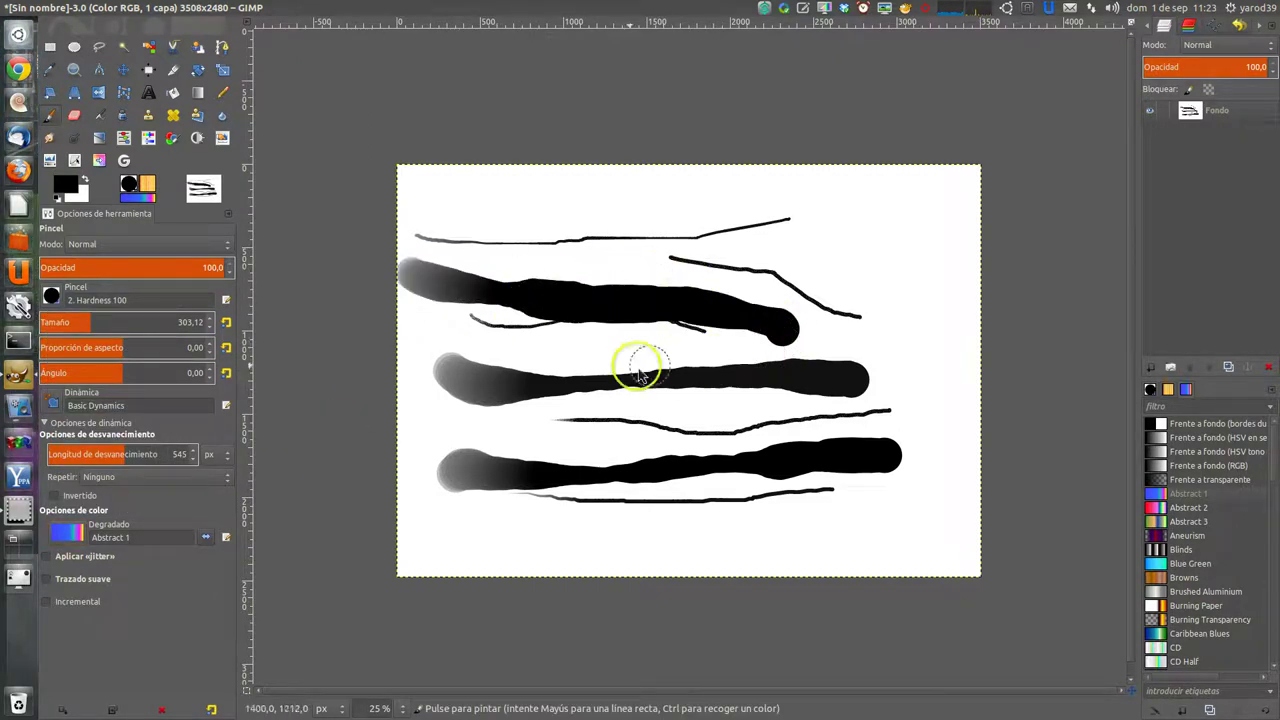
Browse the foreground colour chooser's swatch, CMYK and gradient views, then accept black with Aceptar
click(69, 186)
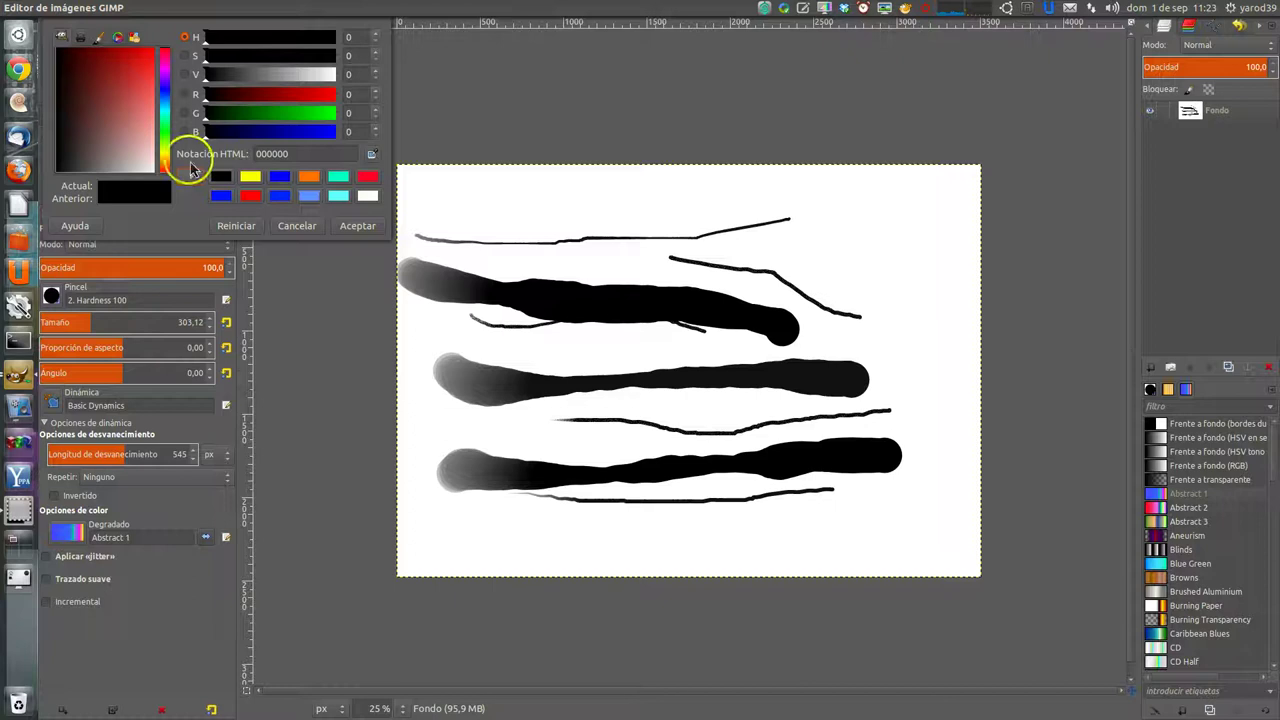
click(136, 38)
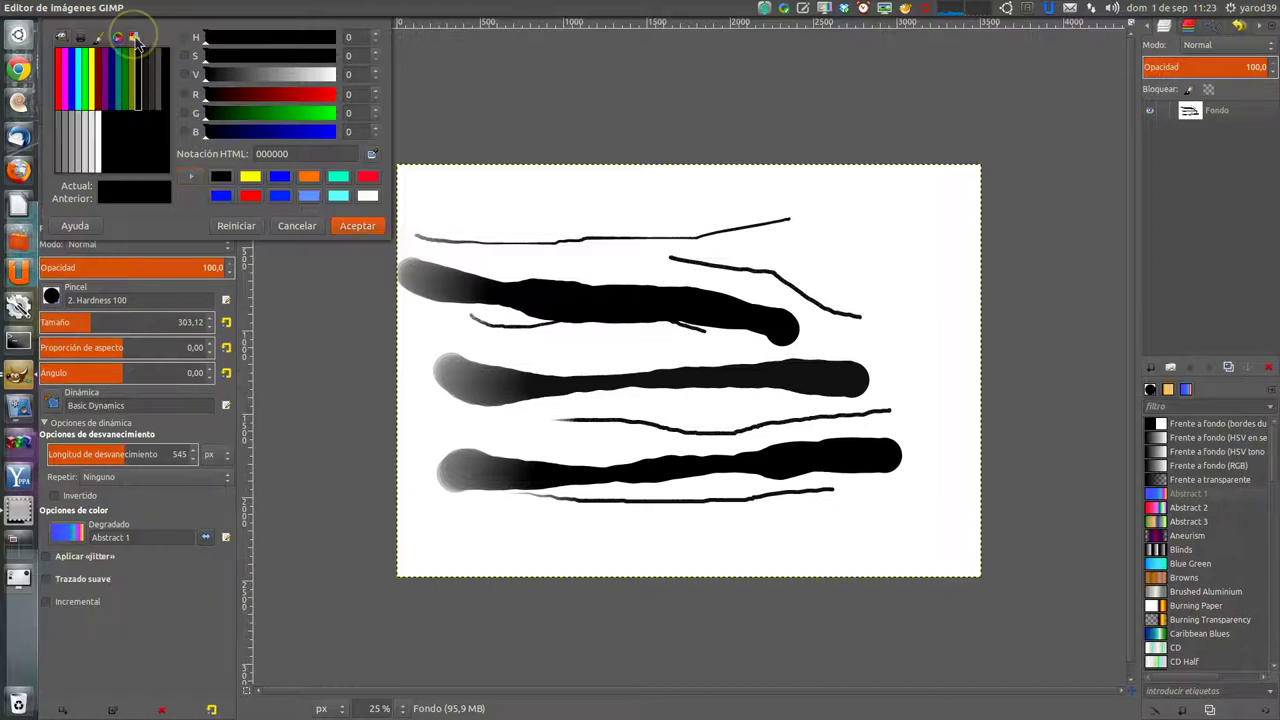
click(60, 38)
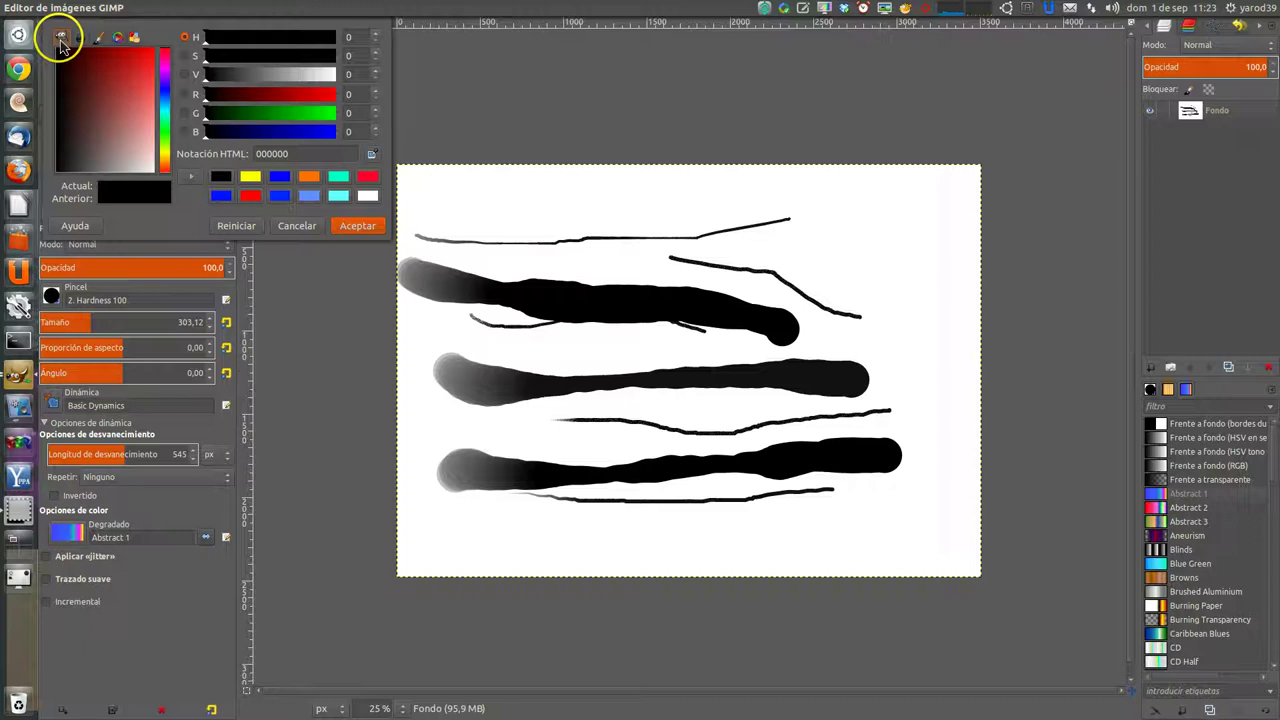
click(80, 40)
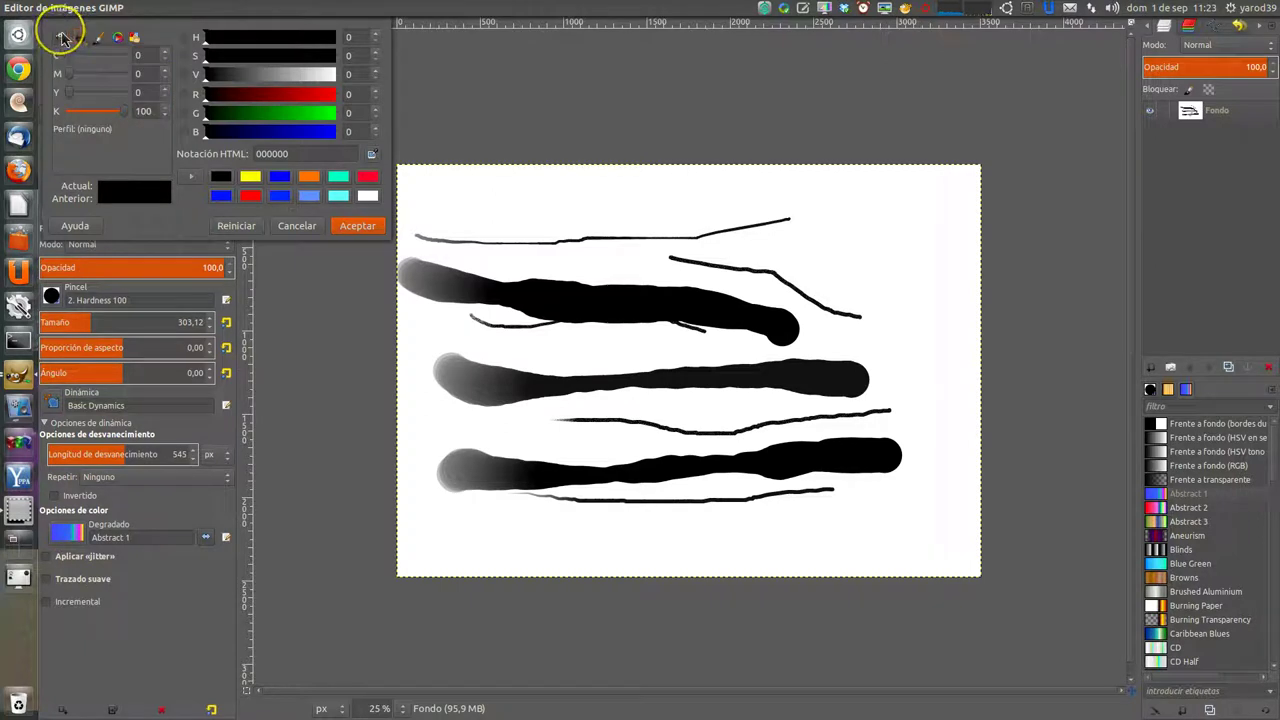
click(61, 38)
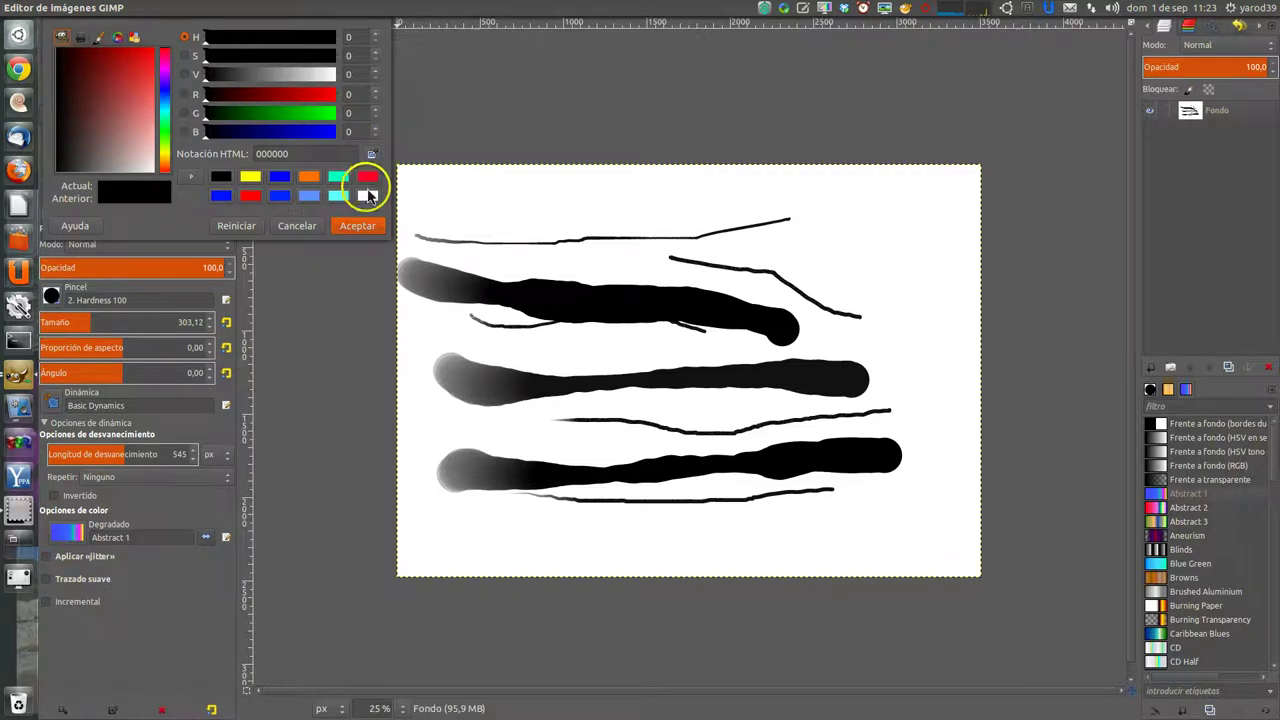
click(355, 226)
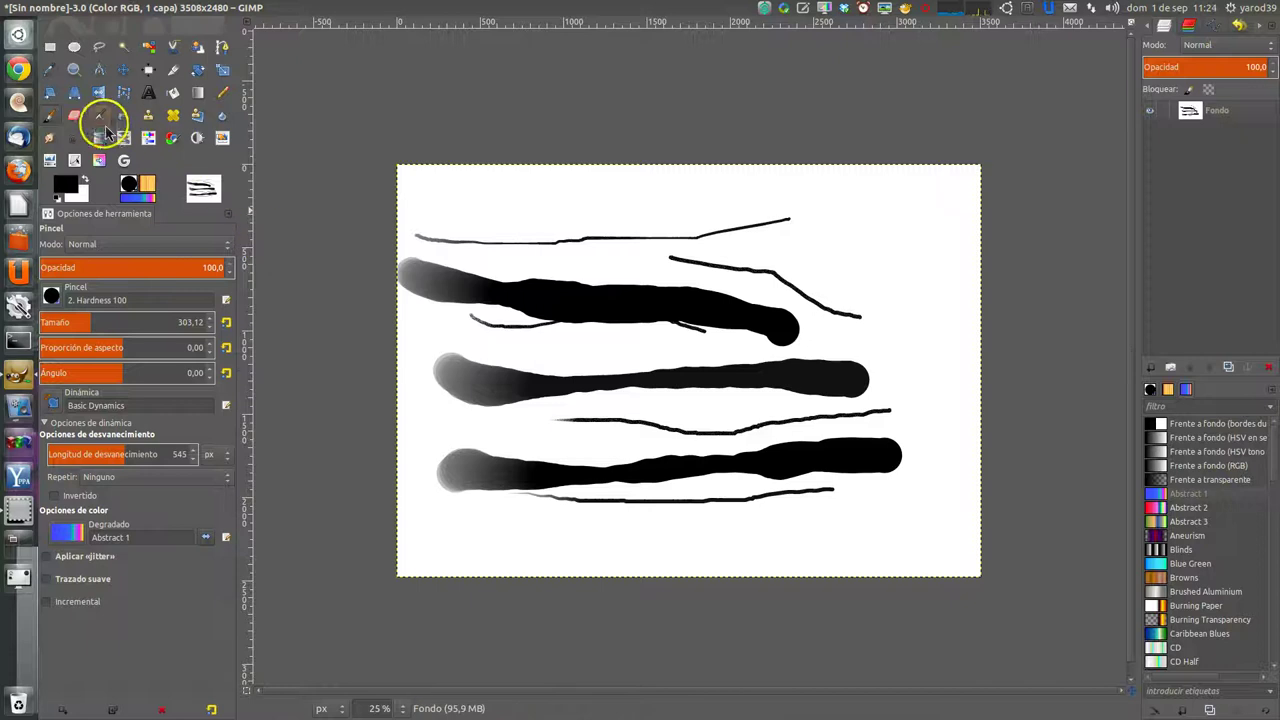
Fill the canvas with a linear Abstract 1 gradient using the Blend tool at offset 34,5
click(198, 93)
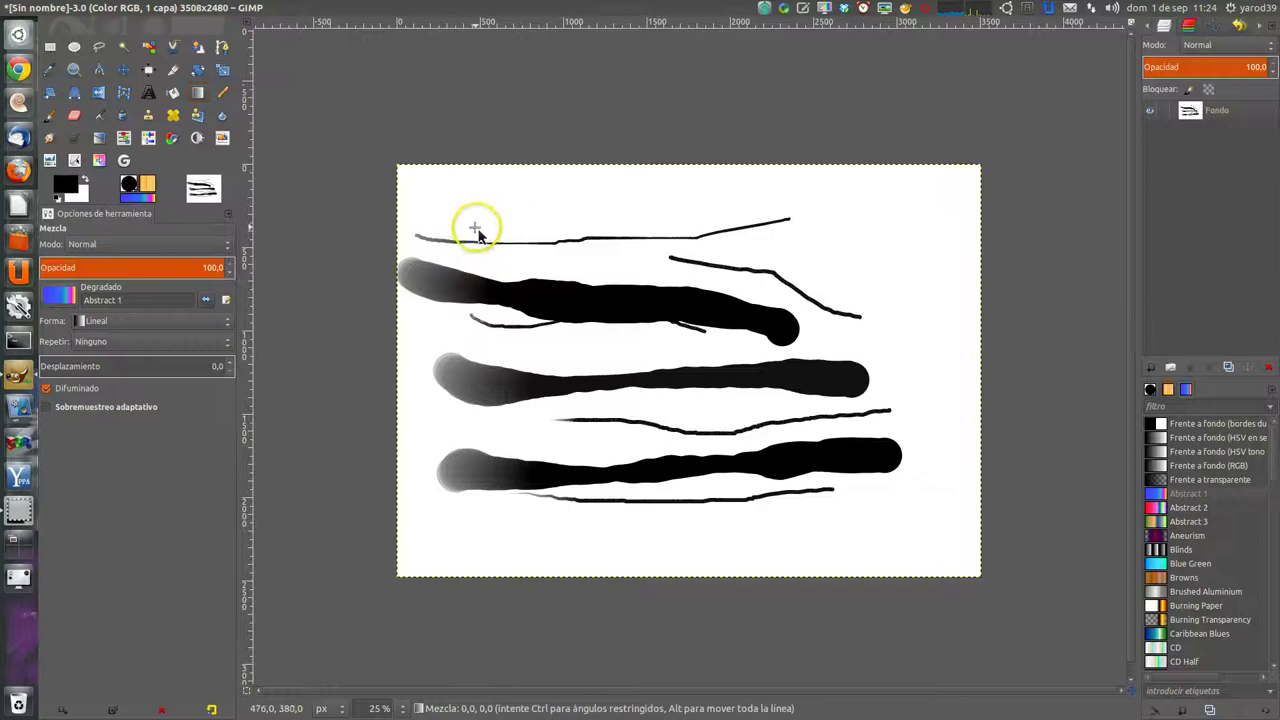
drag(478, 237, 871, 266)
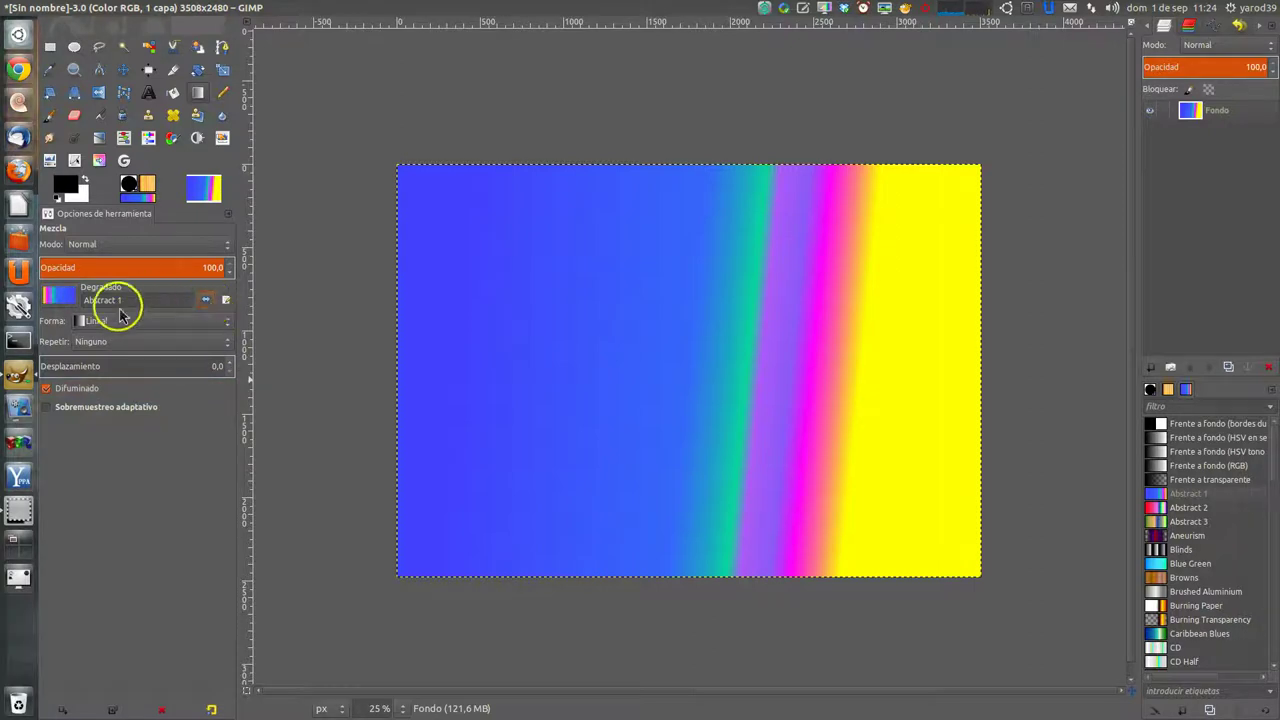
click(100, 366)
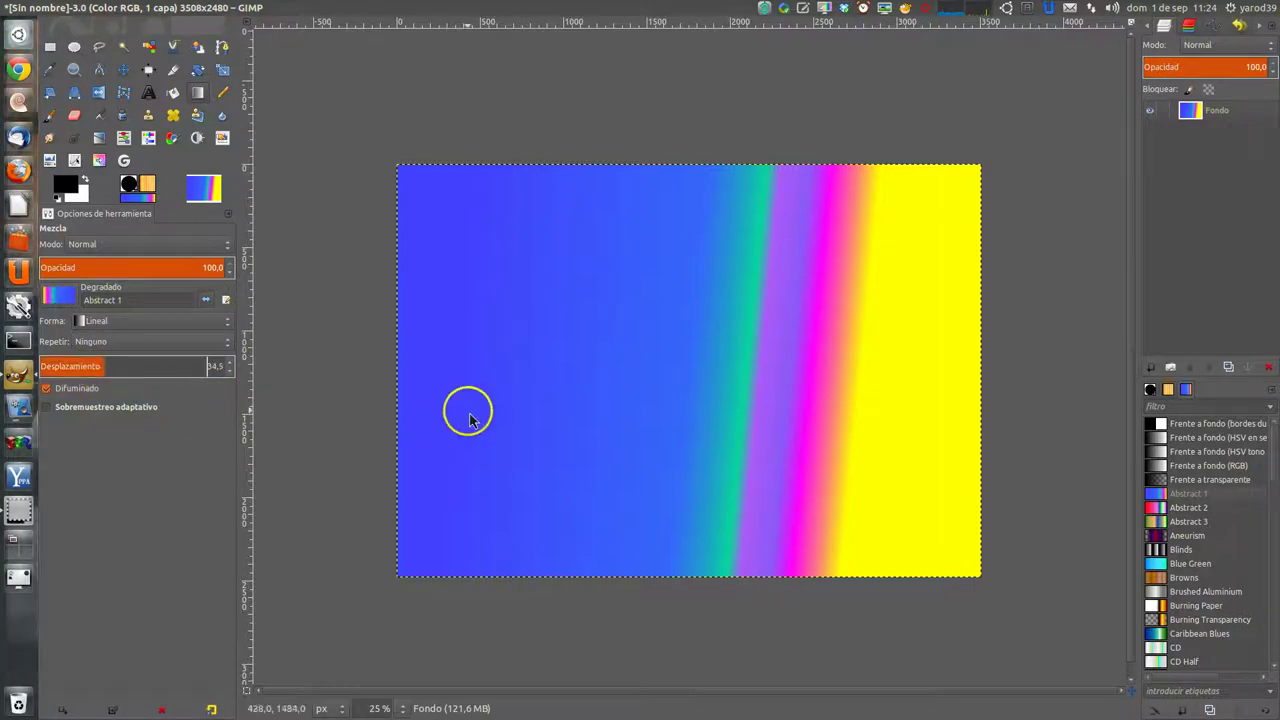
drag(425, 393, 896, 423)
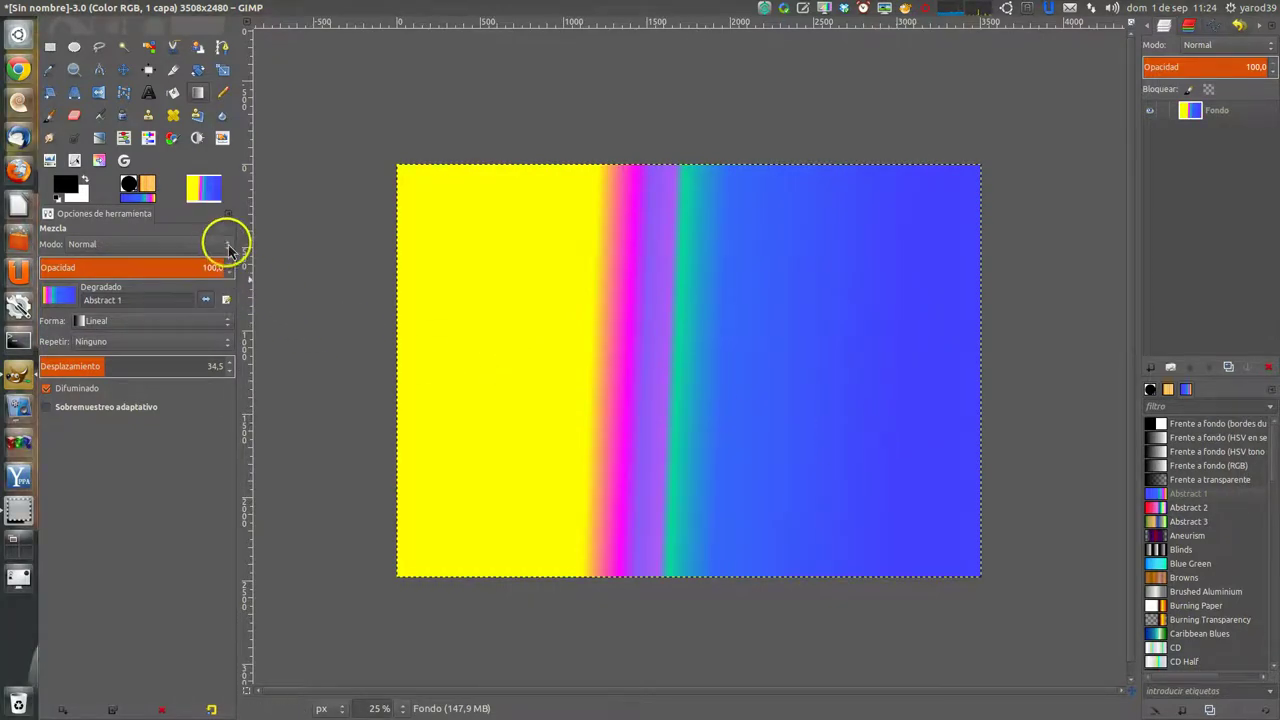
click(228, 323)
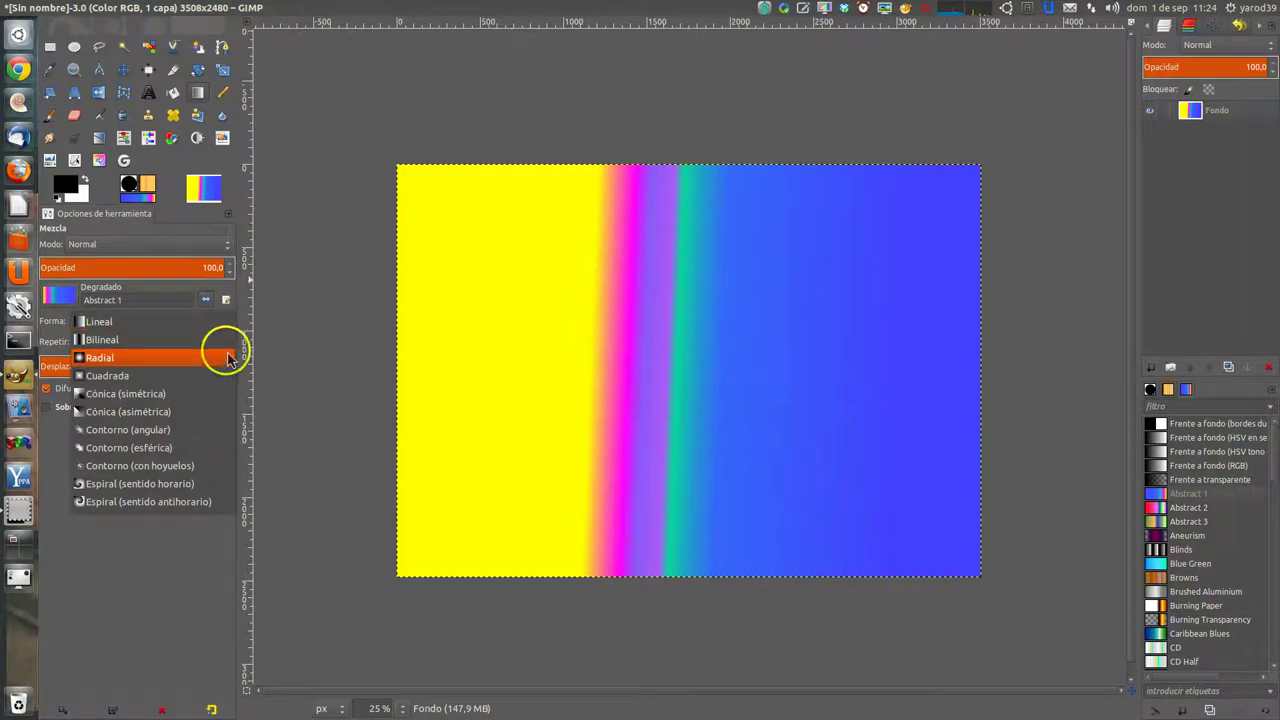
click(234, 333)
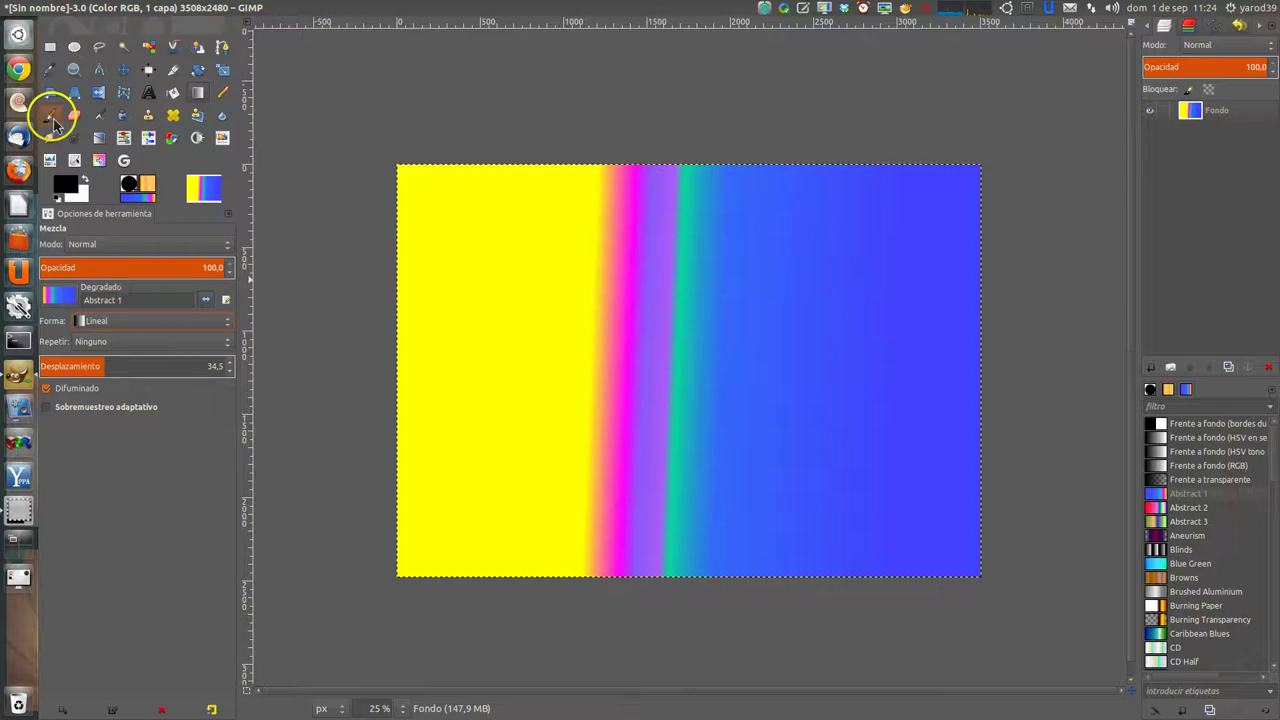
click(50, 117)
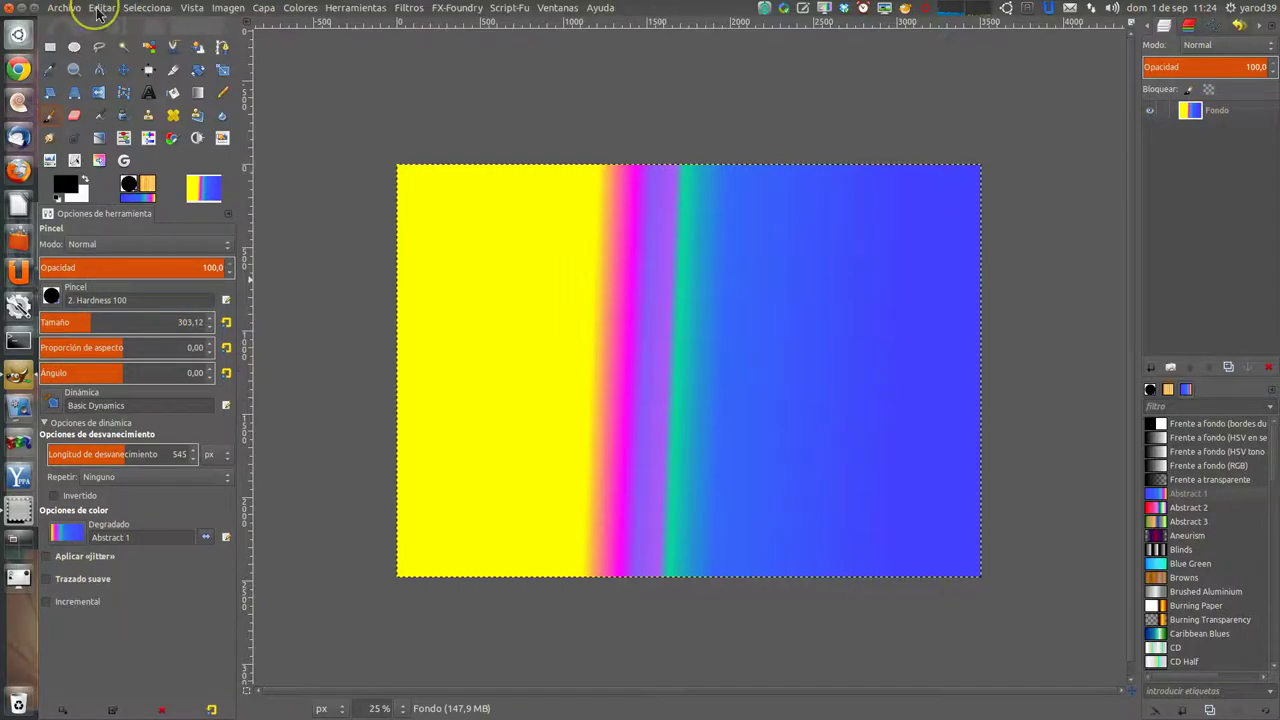
In Preferencias, tick the Opciones de herramienta checkboxes, including making moved layers or paths active
click(100, 9)
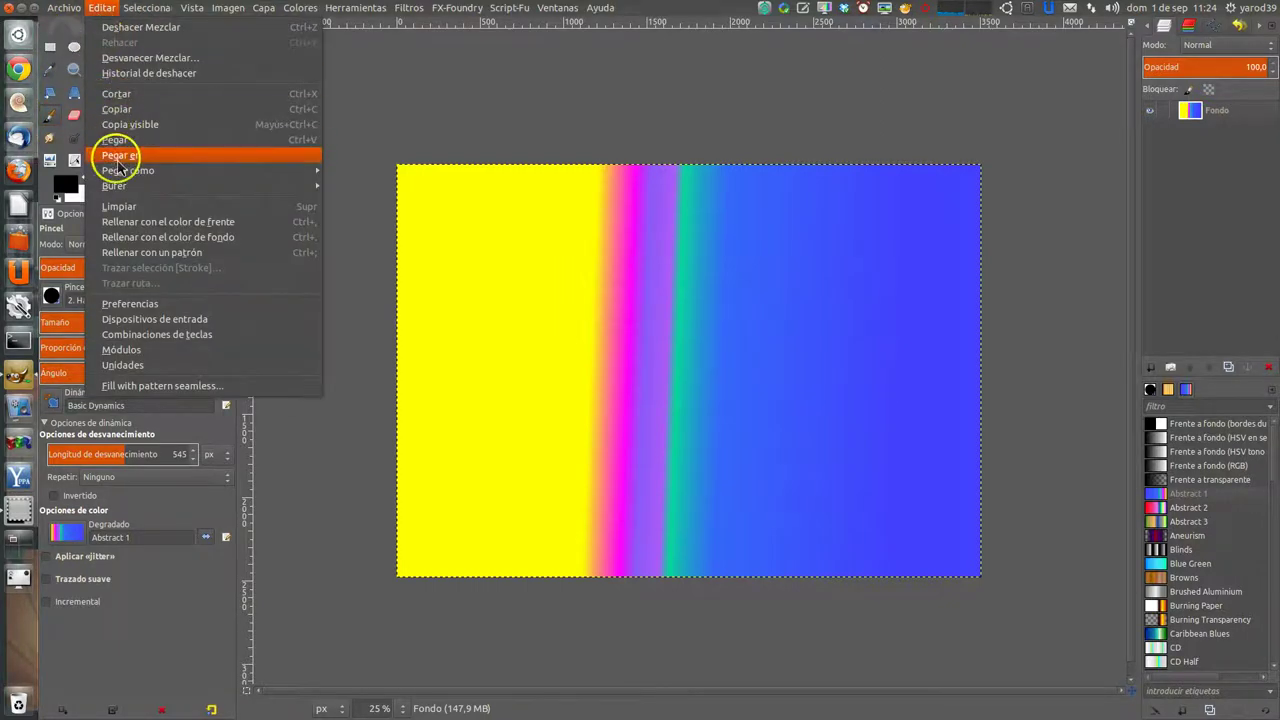
click(127, 306)
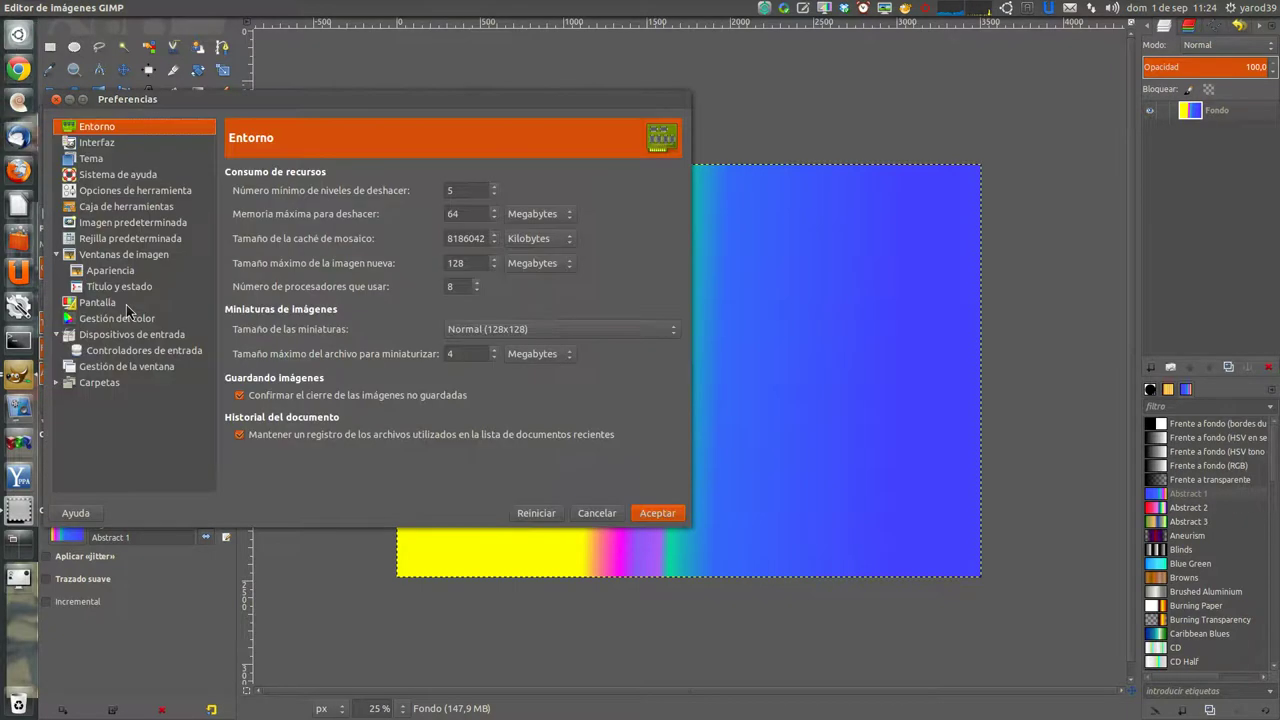
click(125, 190)
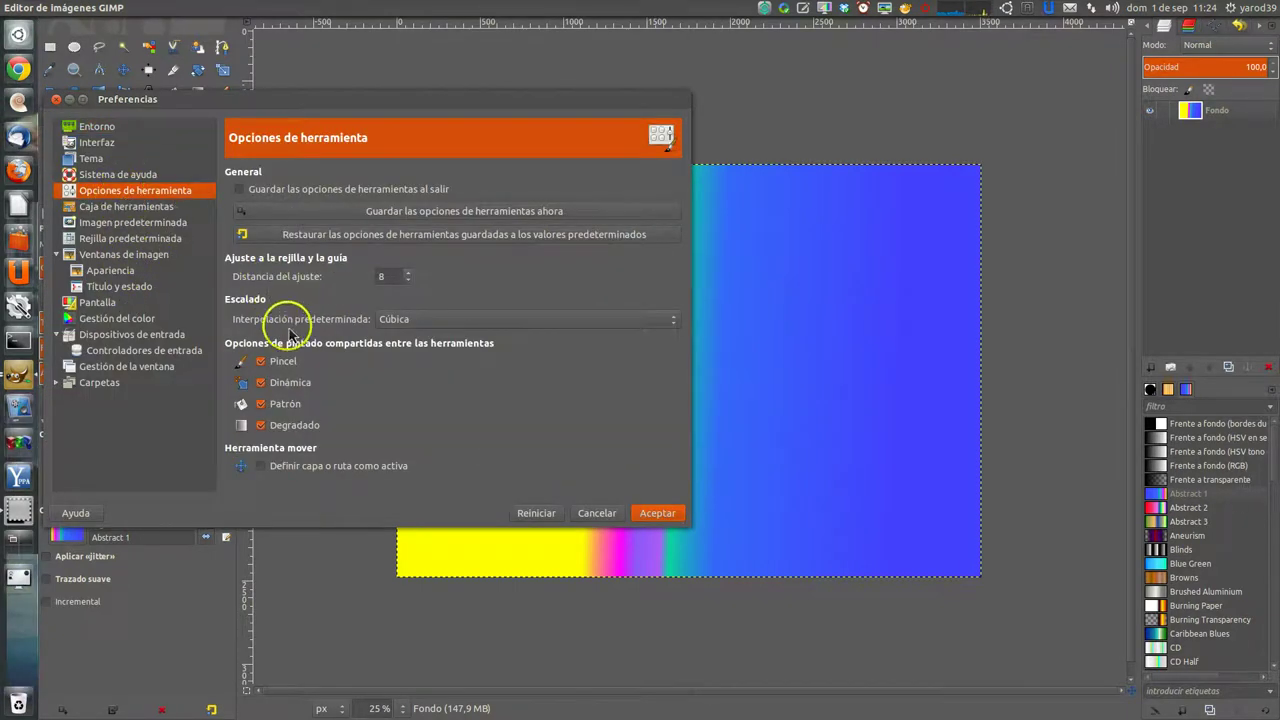
click(300, 462)
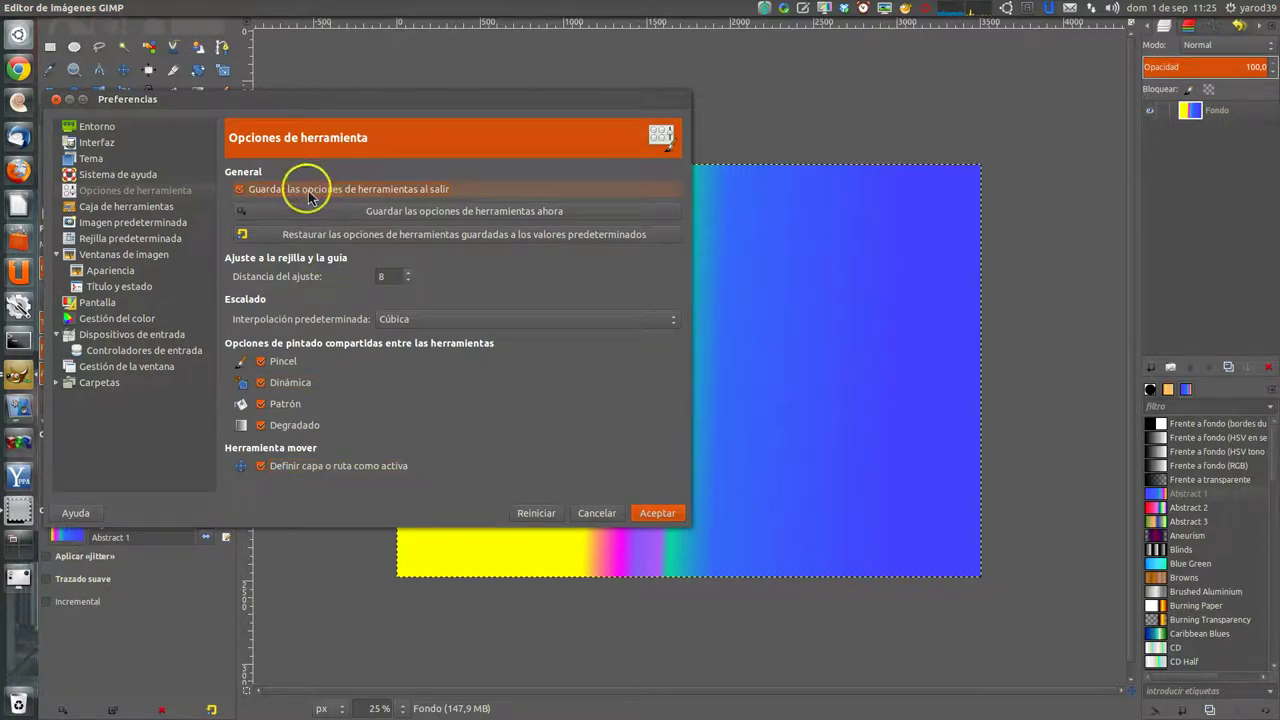
Make A4 (300ppi) the default size for new images
click(150, 206)
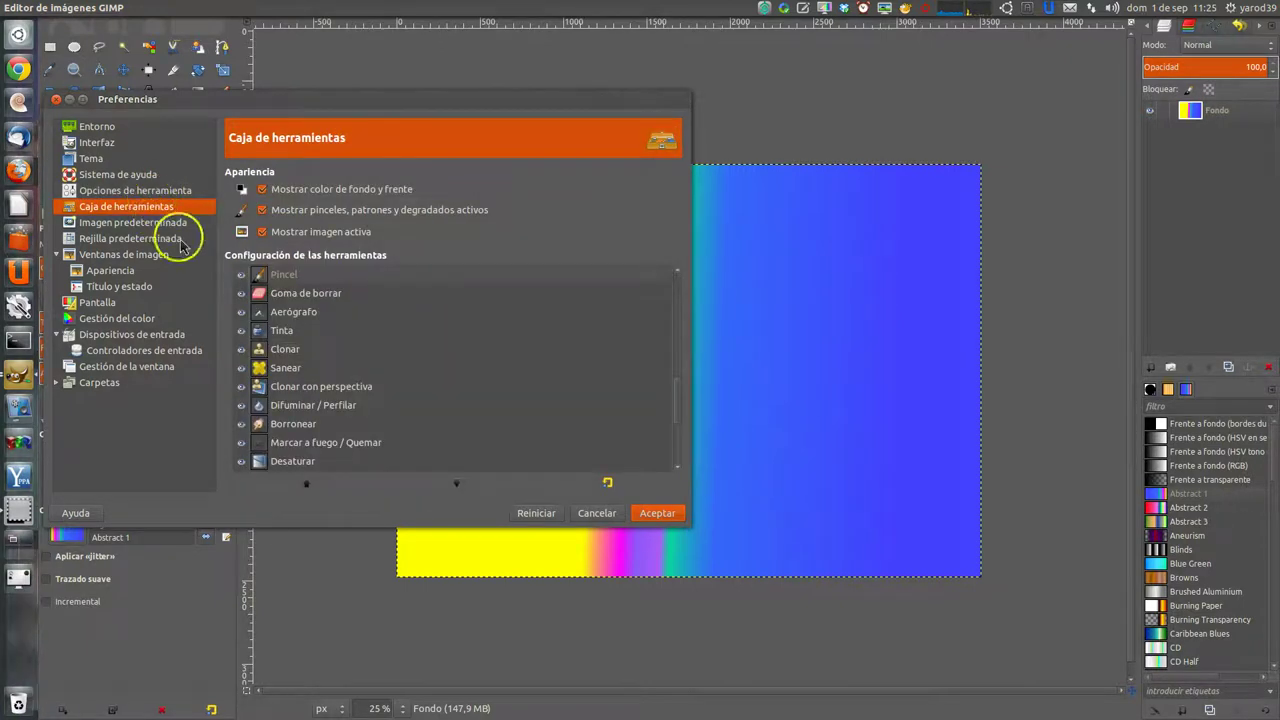
scroll(280, 300, down, 4)
scroll(284, 308, down, 1)
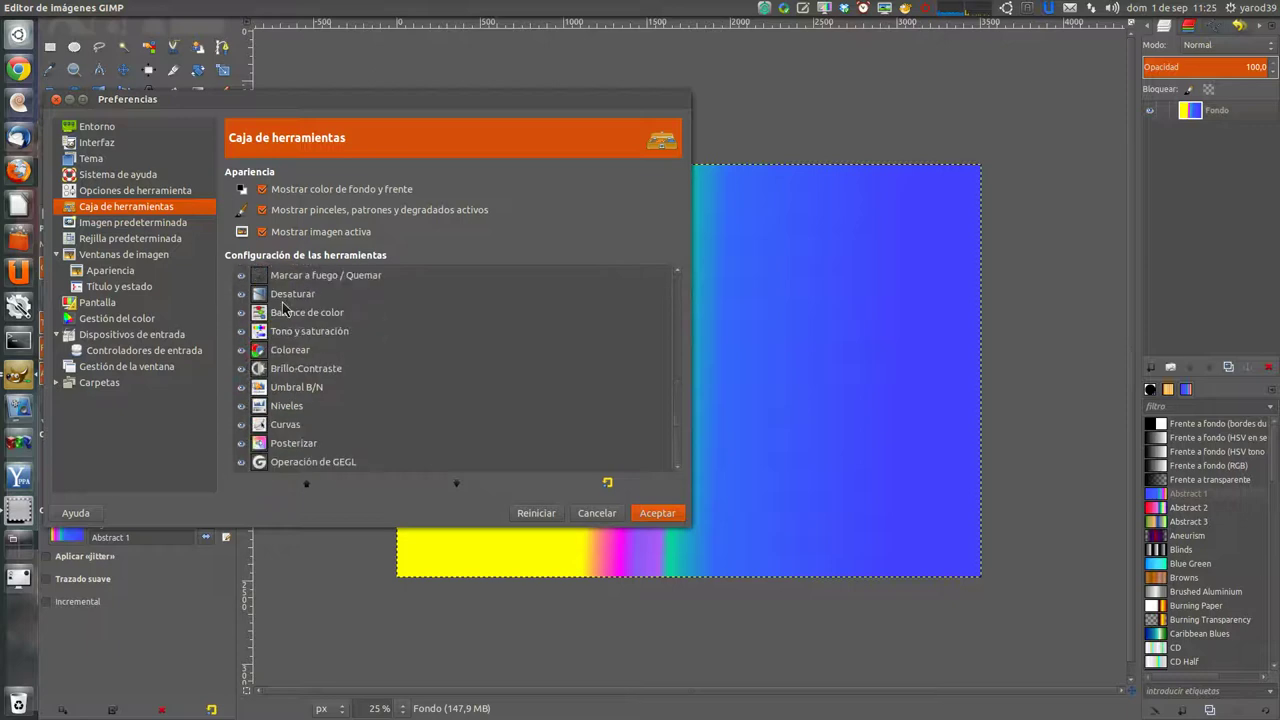
click(155, 223)
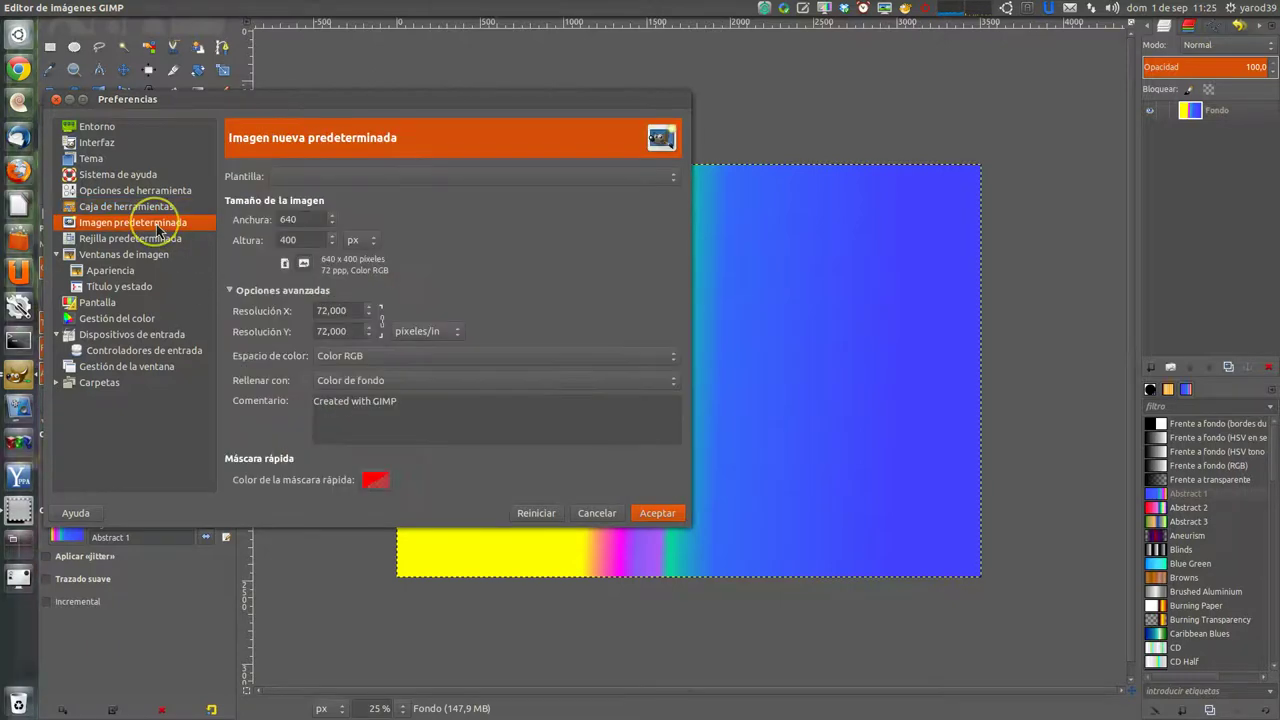
click(276, 249)
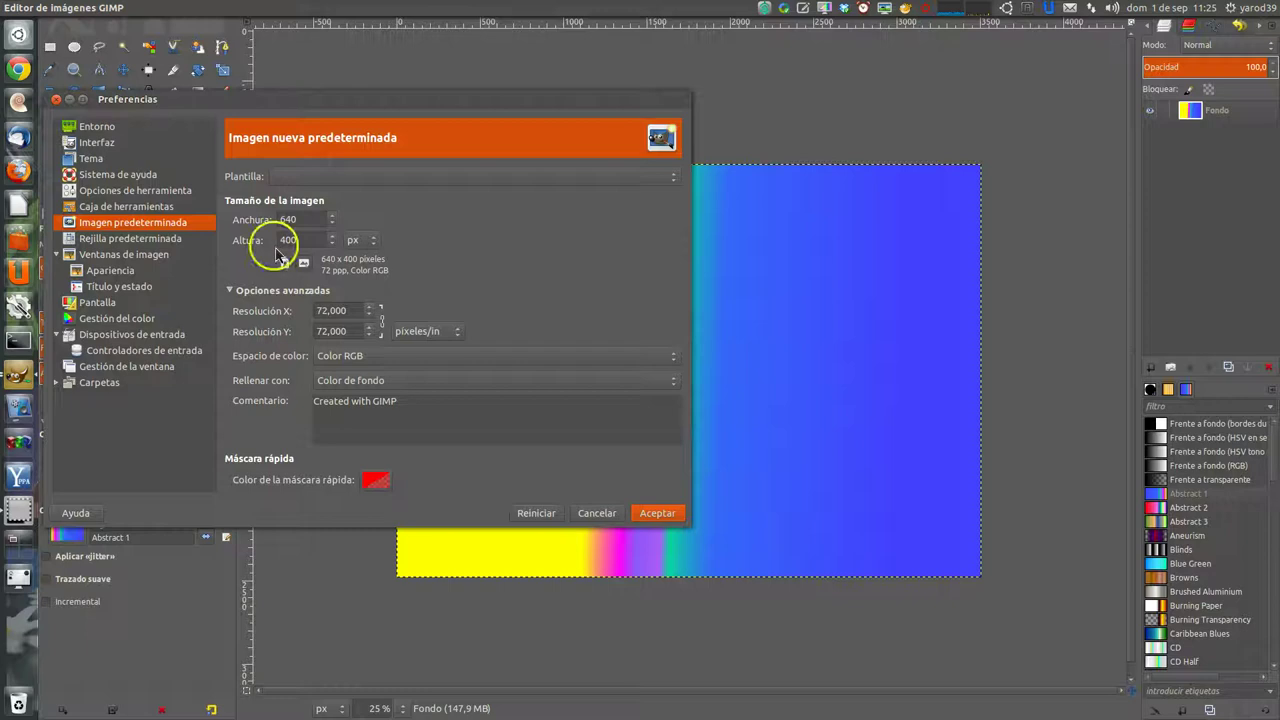
click(372, 177)
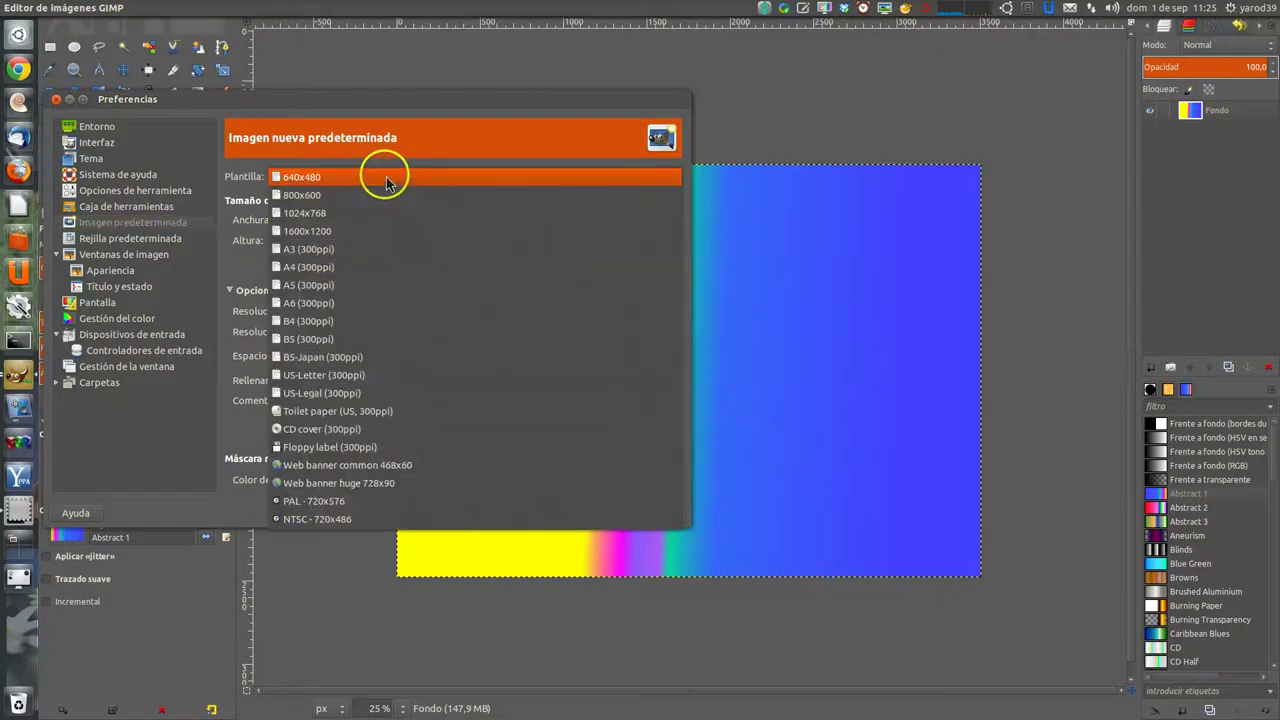
click(383, 267)
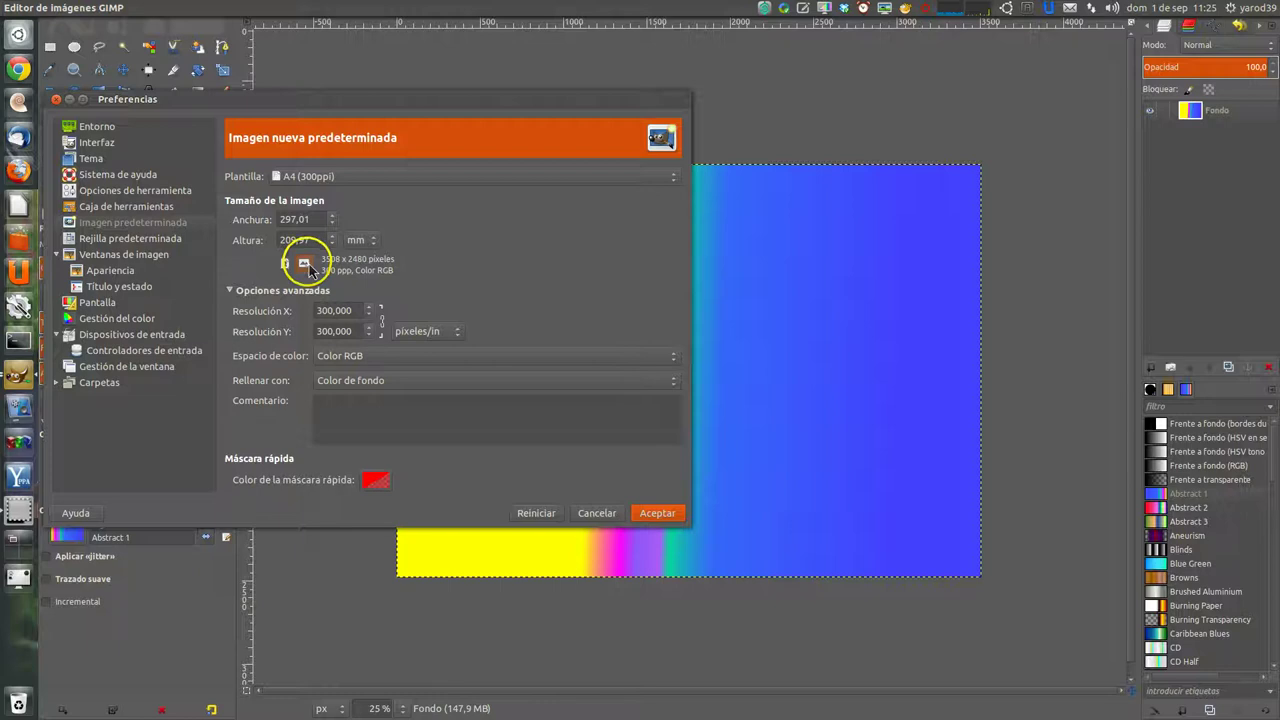
Review the default grid, image window and display pages, keeping solid grid lines
click(176, 240)
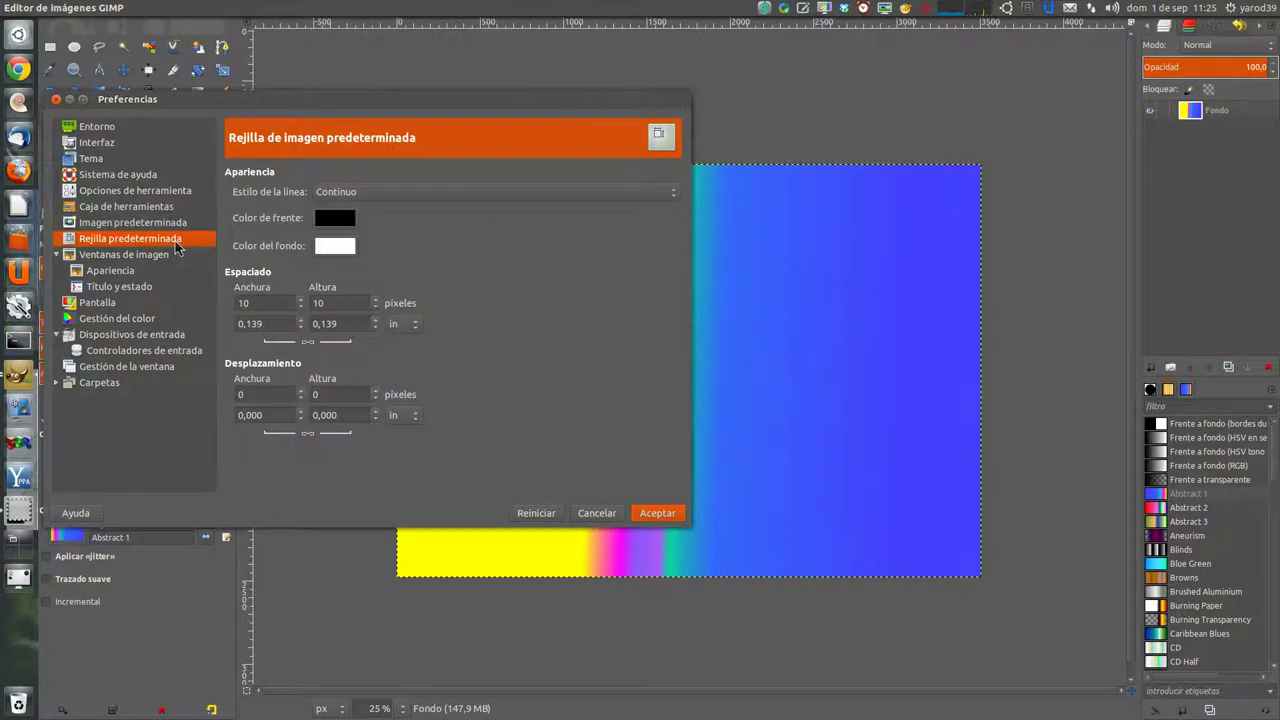
click(532, 191)
click(533, 193)
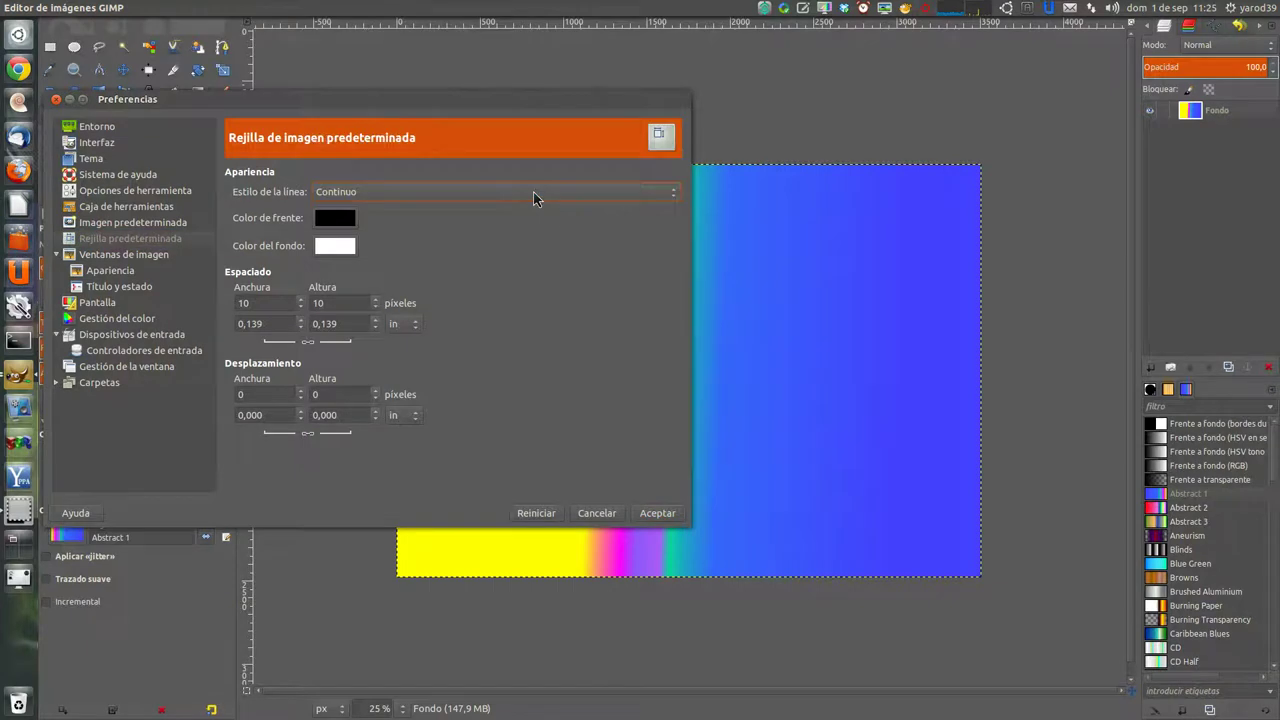
click(158, 258)
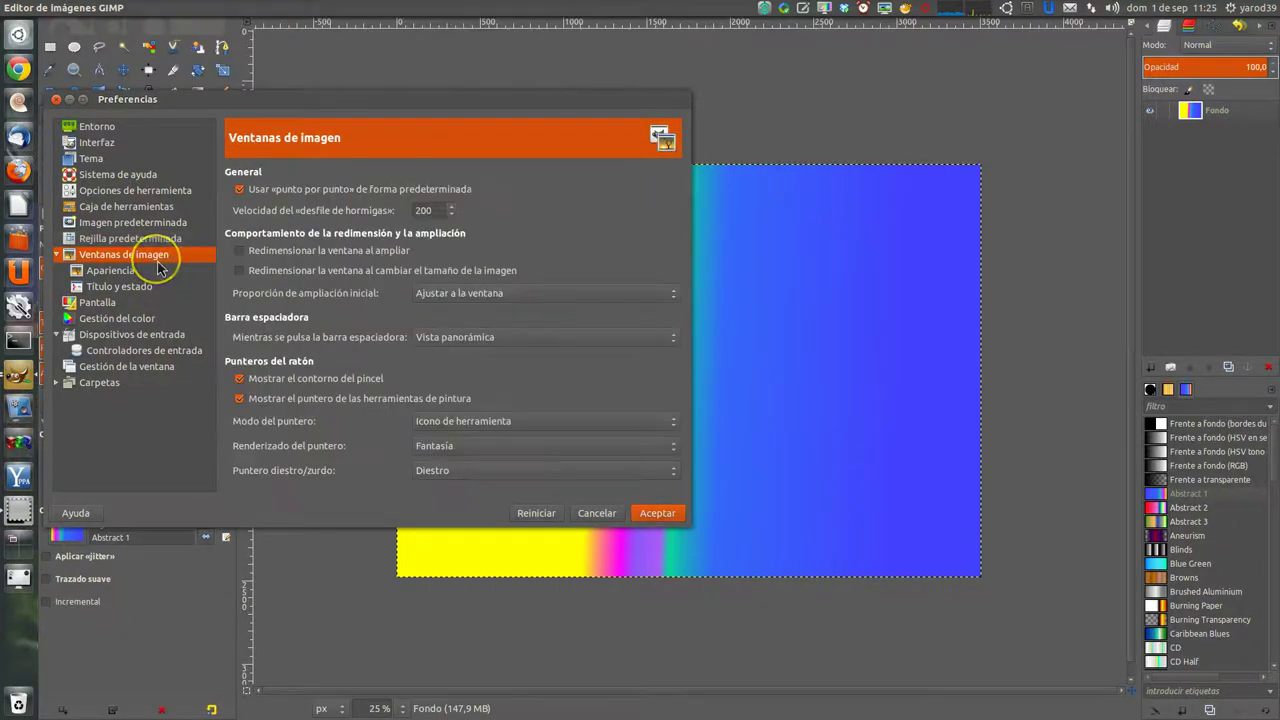
click(152, 302)
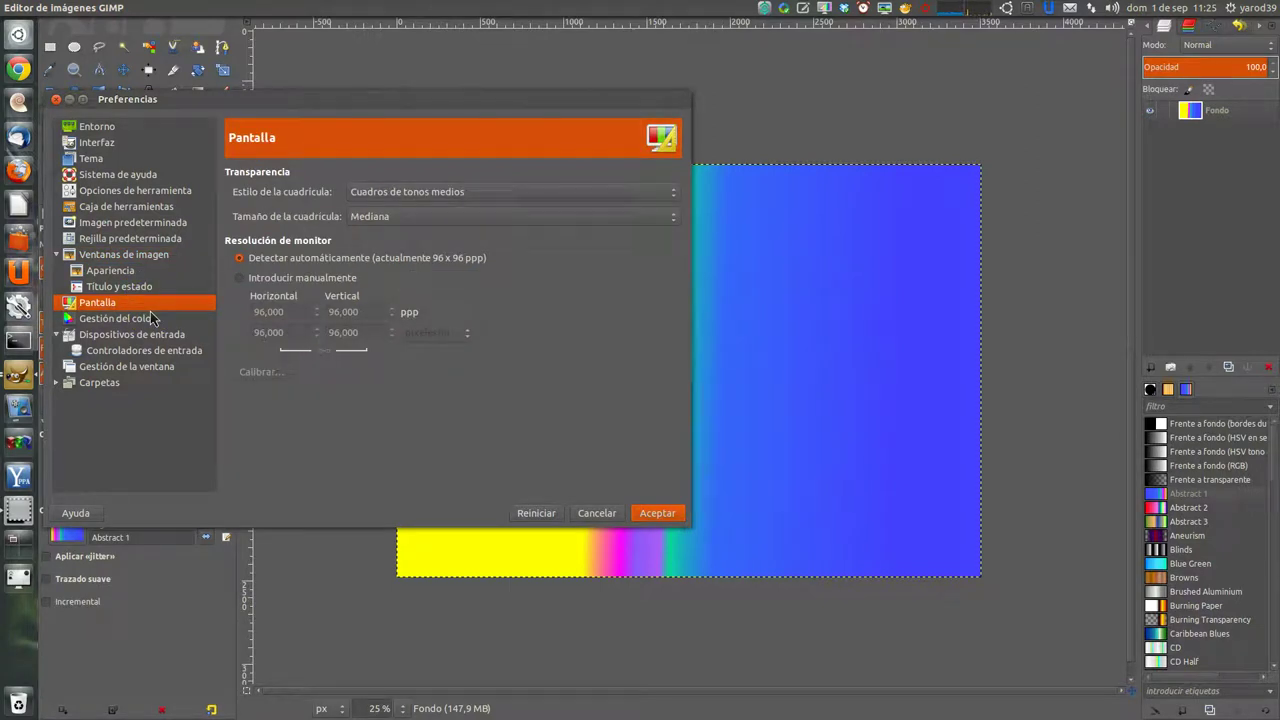
Keep colour management on managed display, then view the Dispositivos de entrada page
click(155, 322)
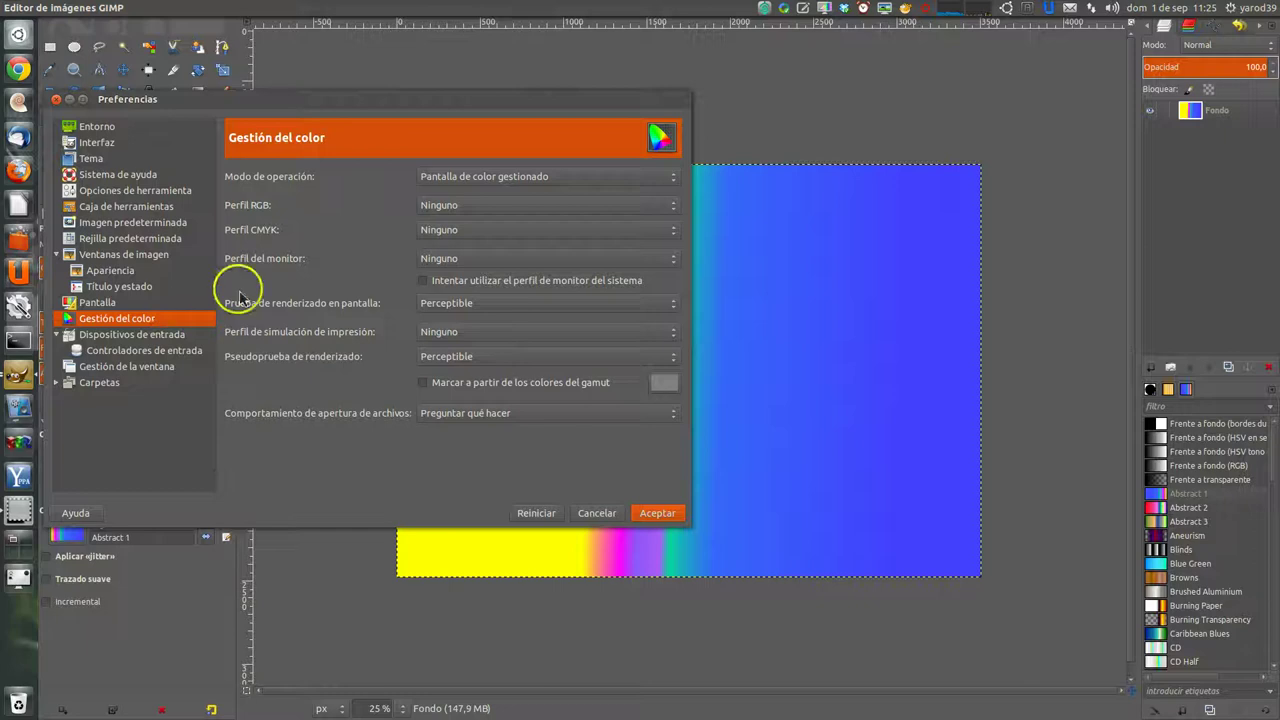
click(672, 178)
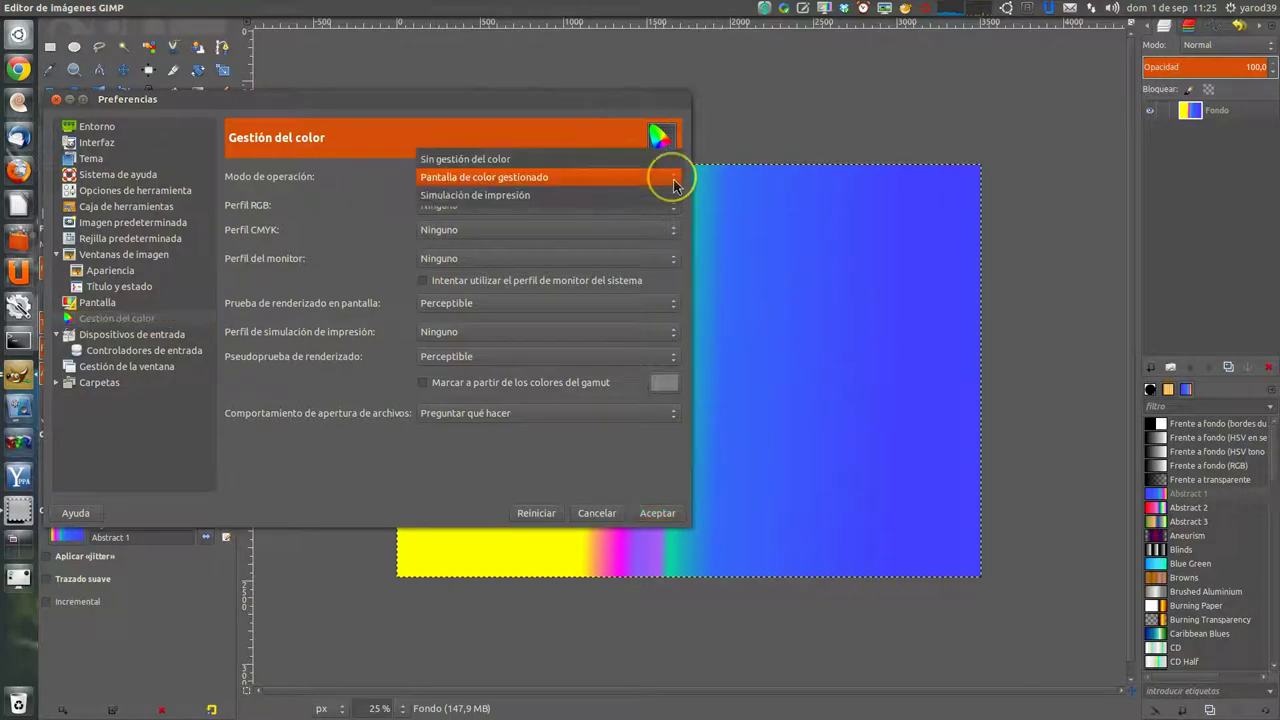
click(674, 181)
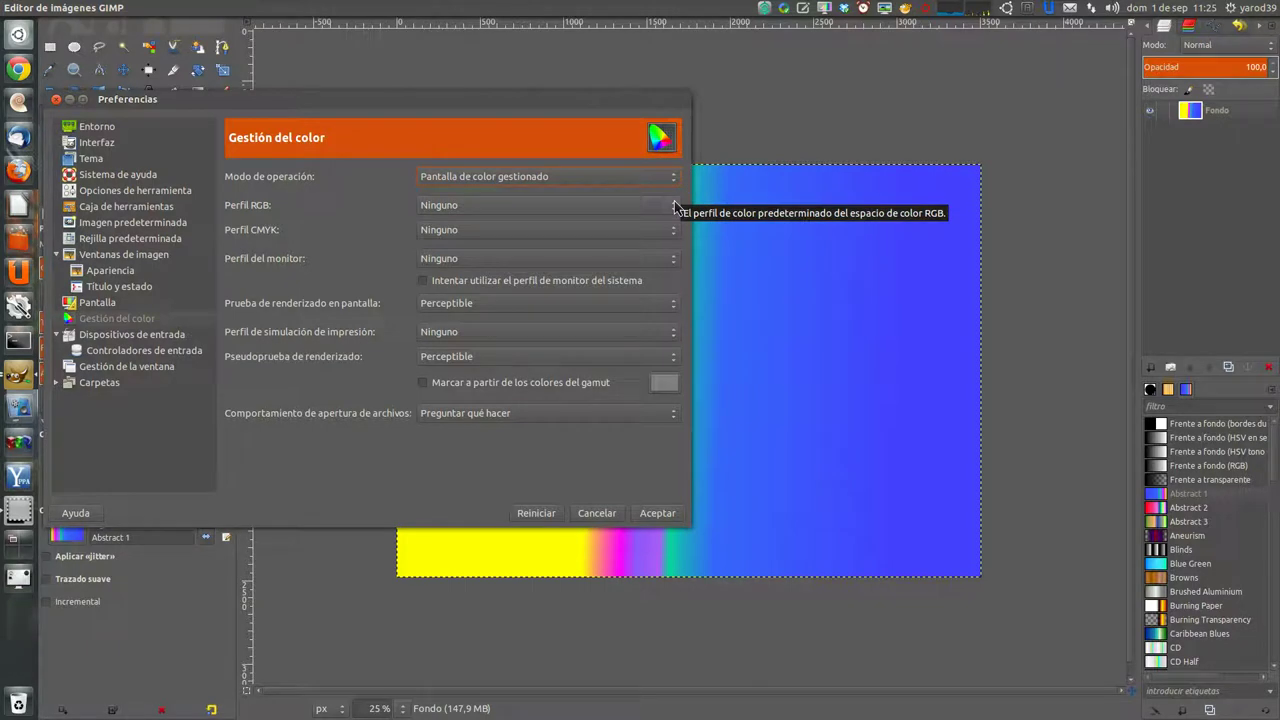
click(666, 210)
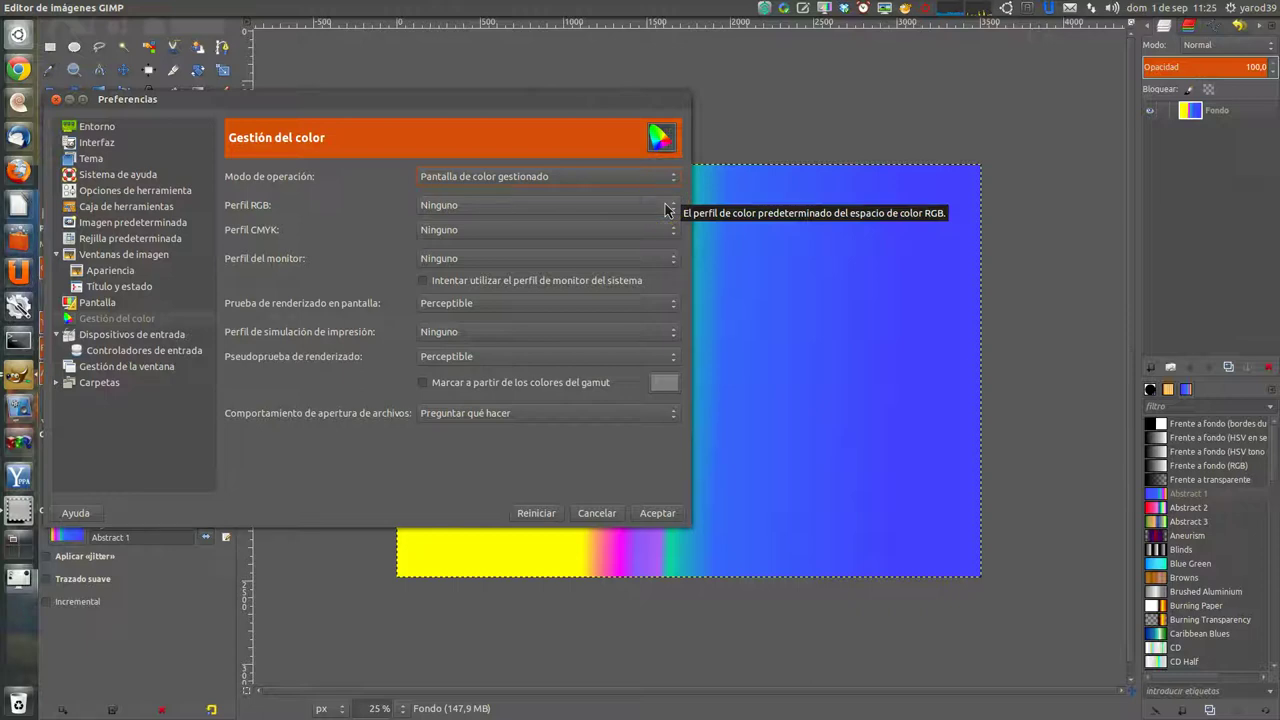
click(174, 334)
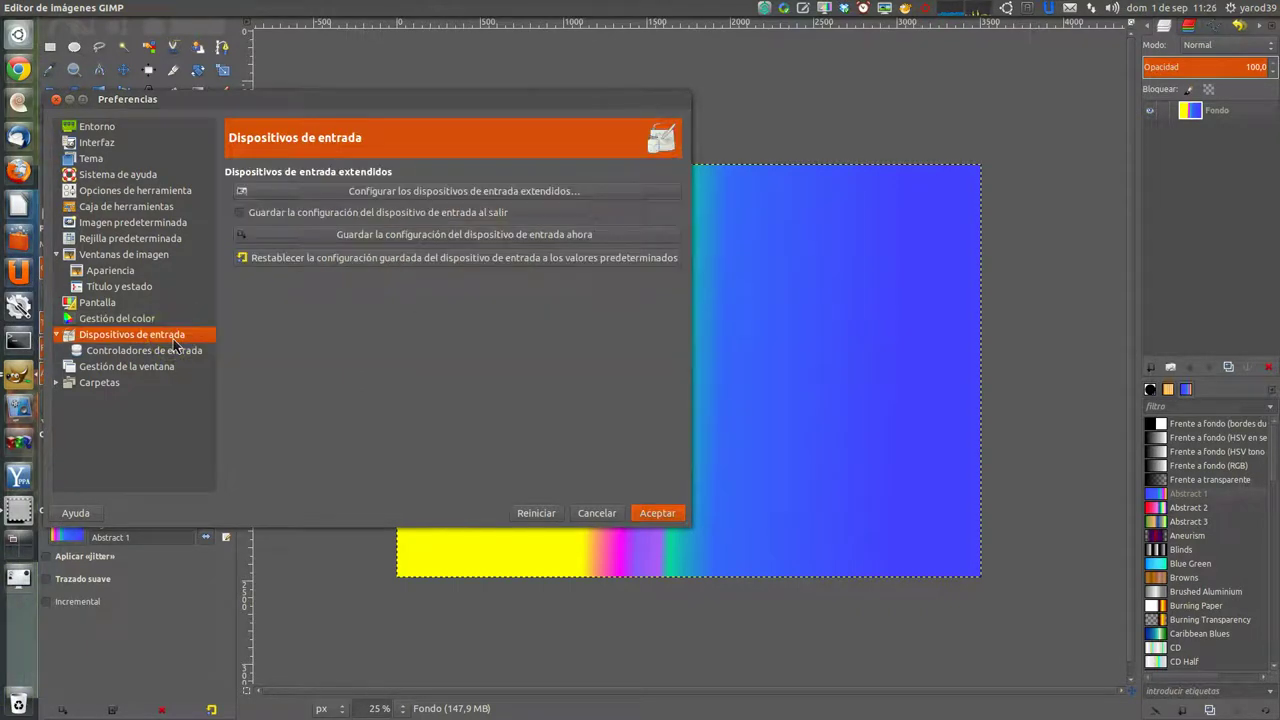
Browse the input controllers and Gestión de la ventana pages, then expand Carpetas to list its resource subfolders
click(174, 350)
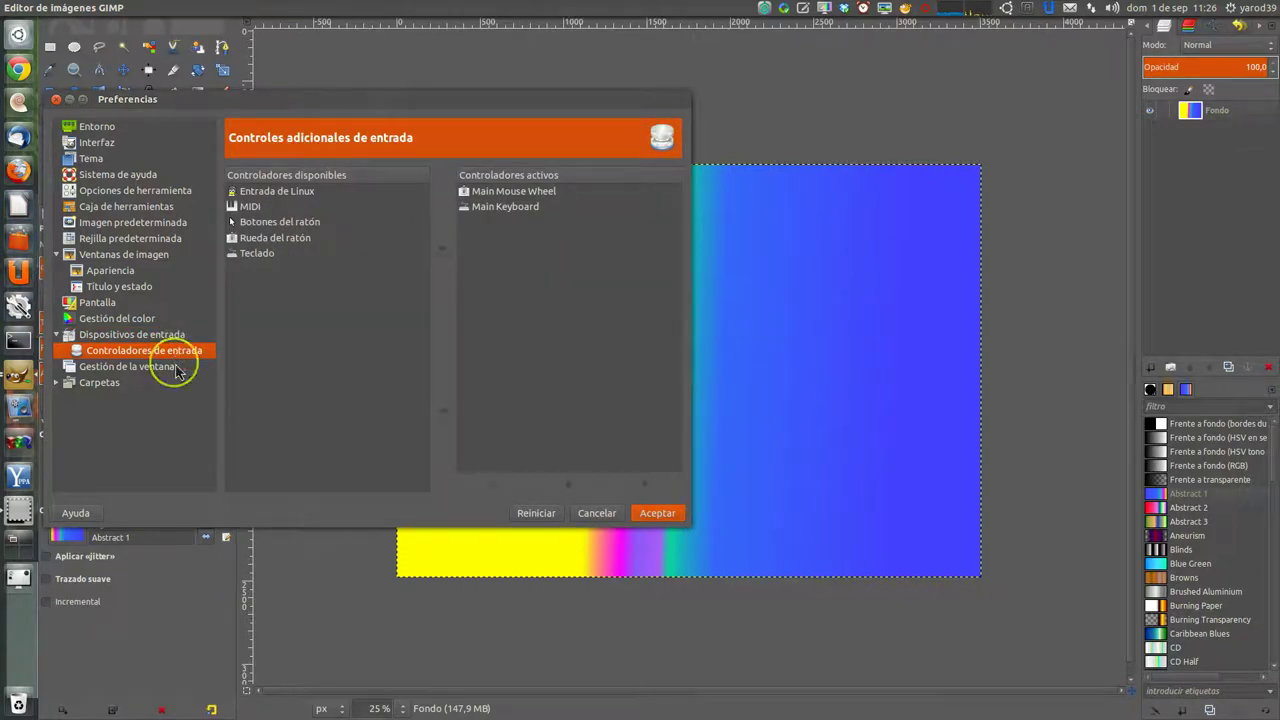
click(177, 368)
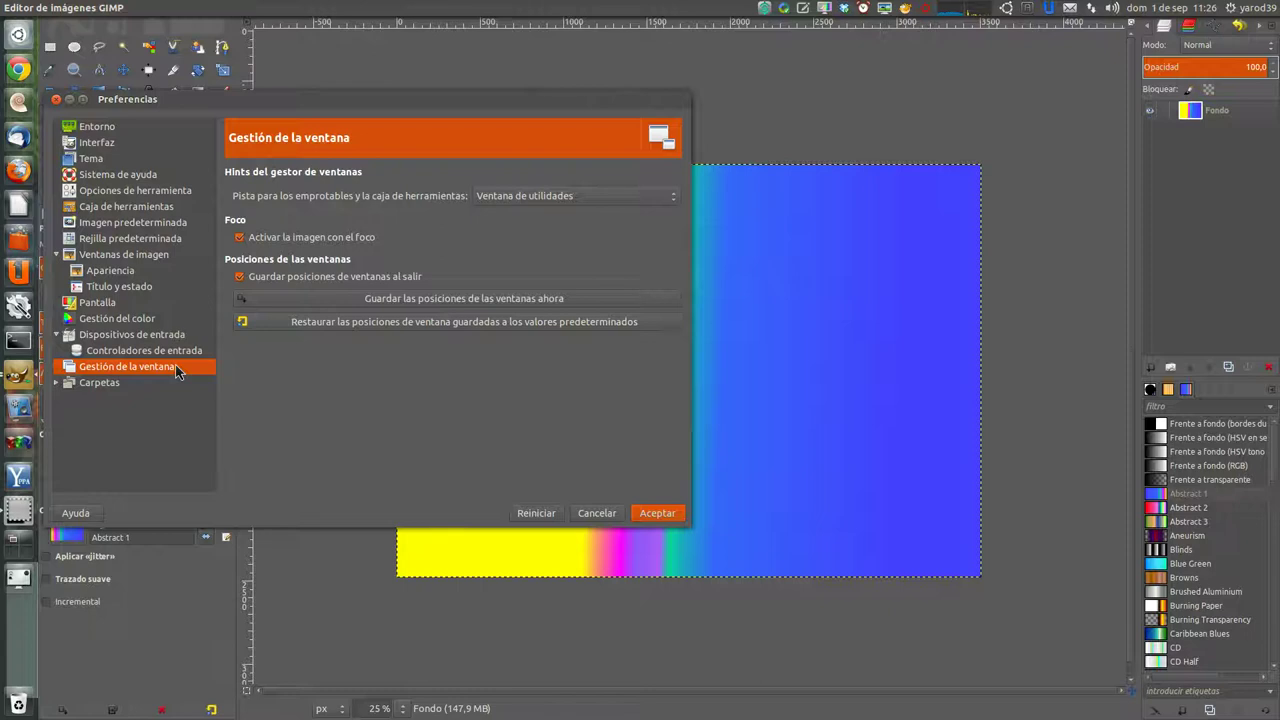
click(172, 381)
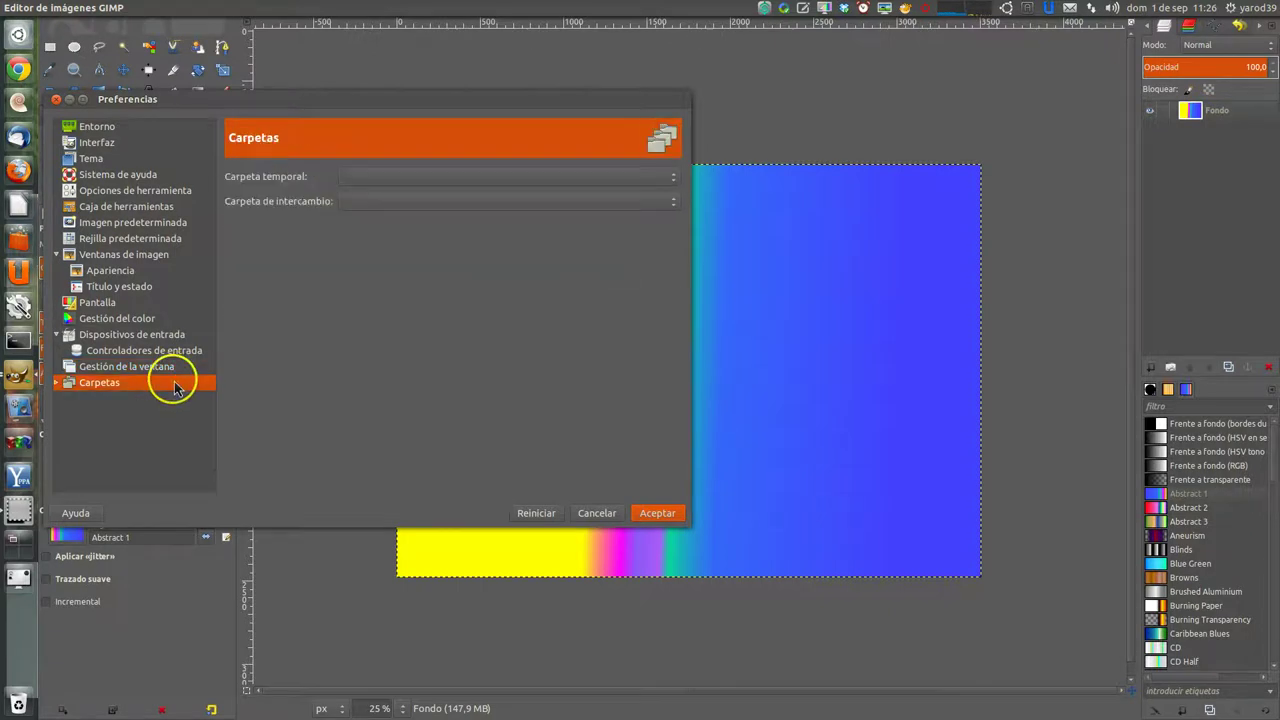
click(58, 384)
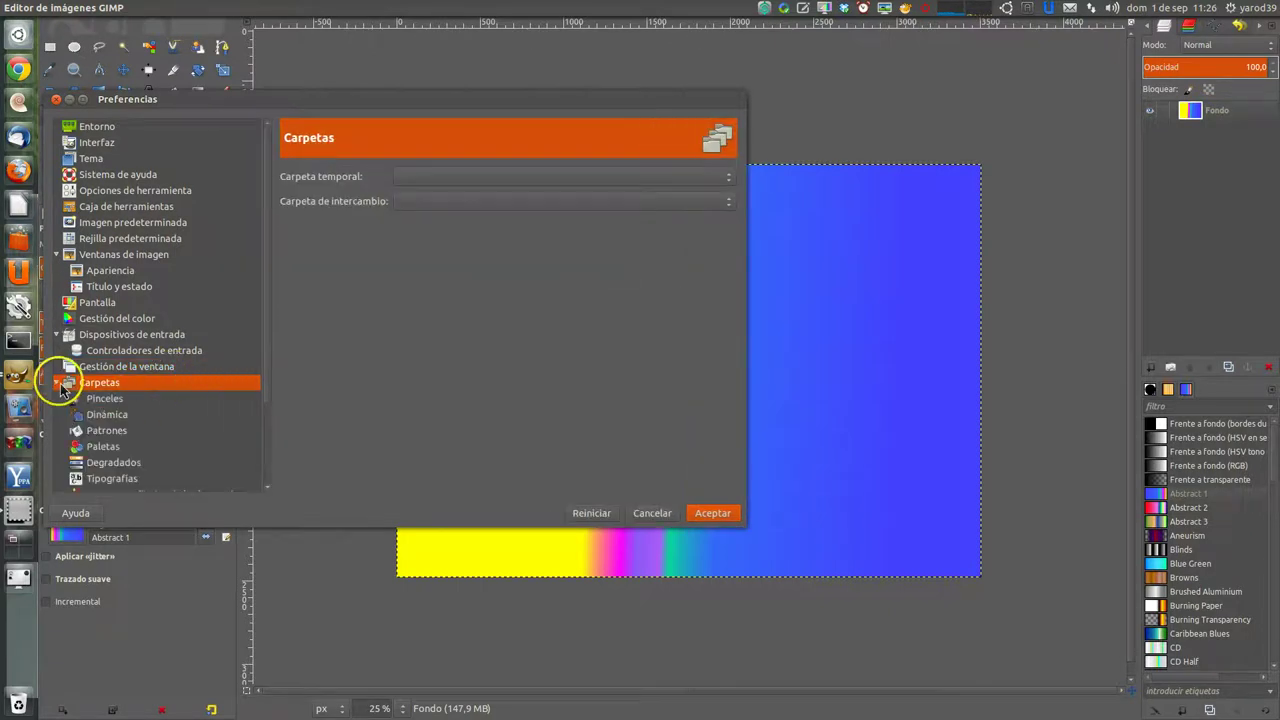
Tick Editable on the /usr/share/gimp/2.0 folder for Pinceles, Dinámica, Patrones, Paletas and Degradados
click(108, 400)
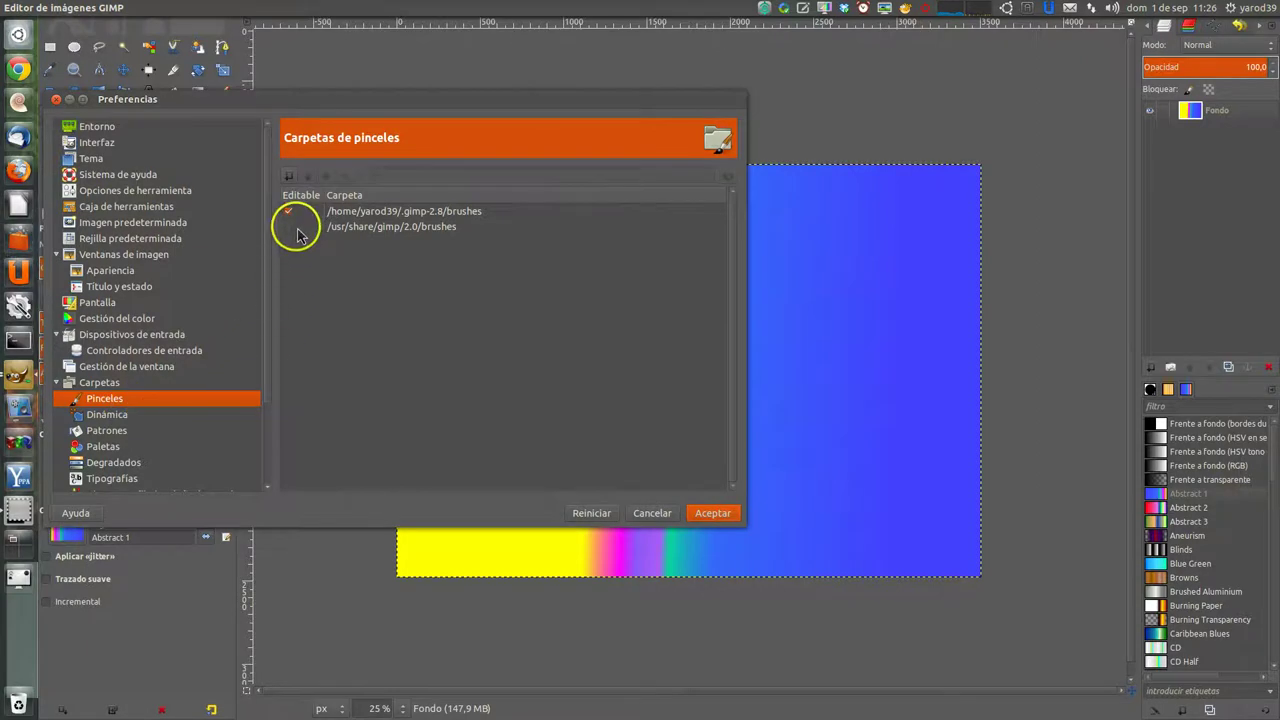
click(289, 226)
click(152, 418)
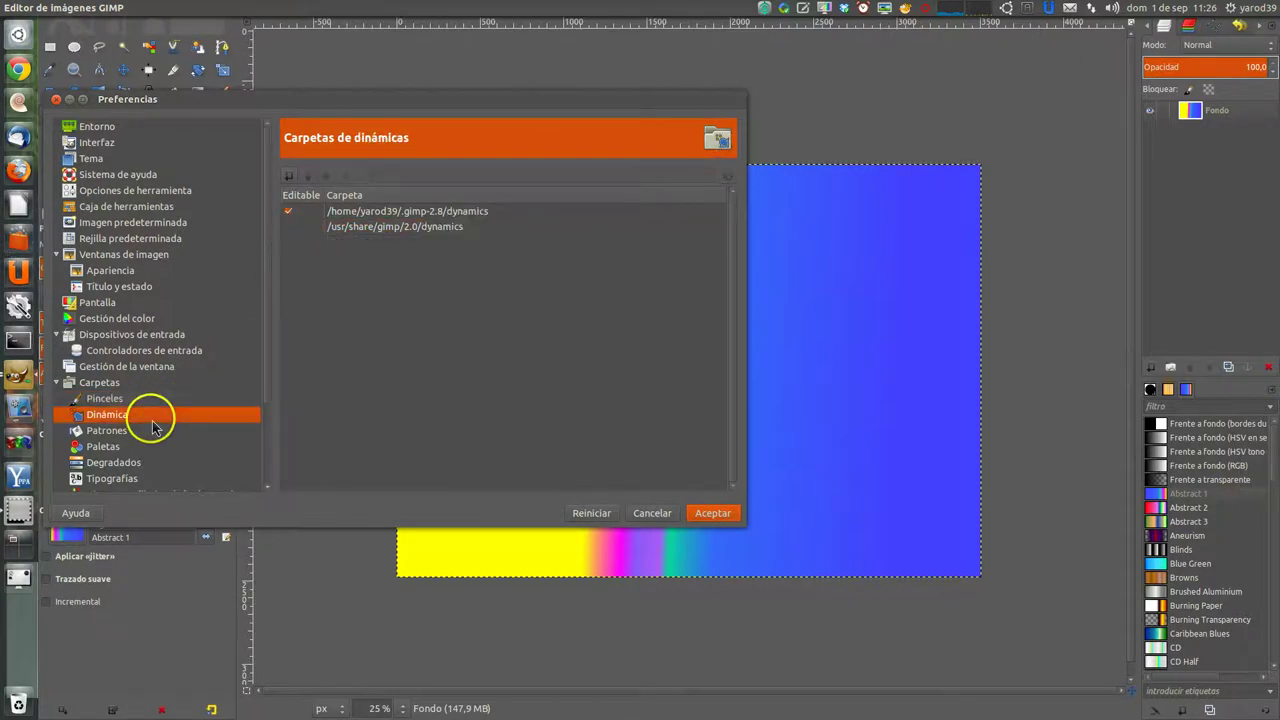
click(289, 226)
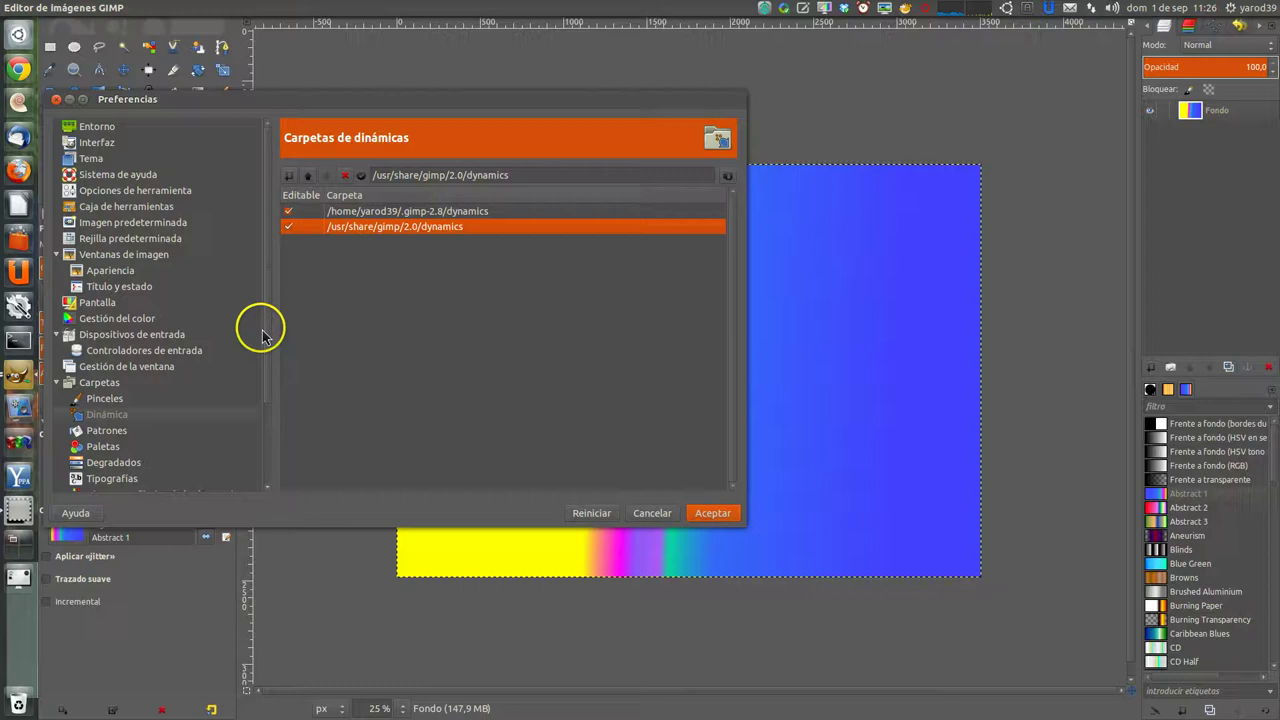
click(155, 430)
click(294, 232)
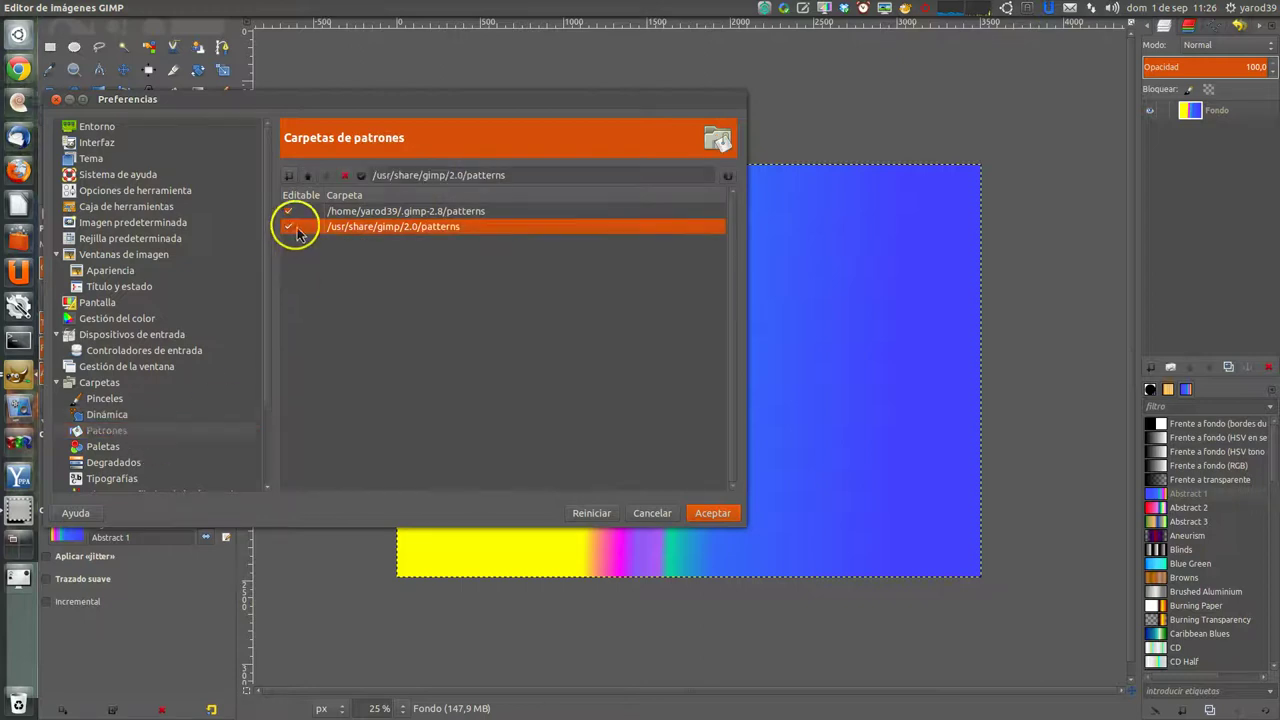
click(160, 448)
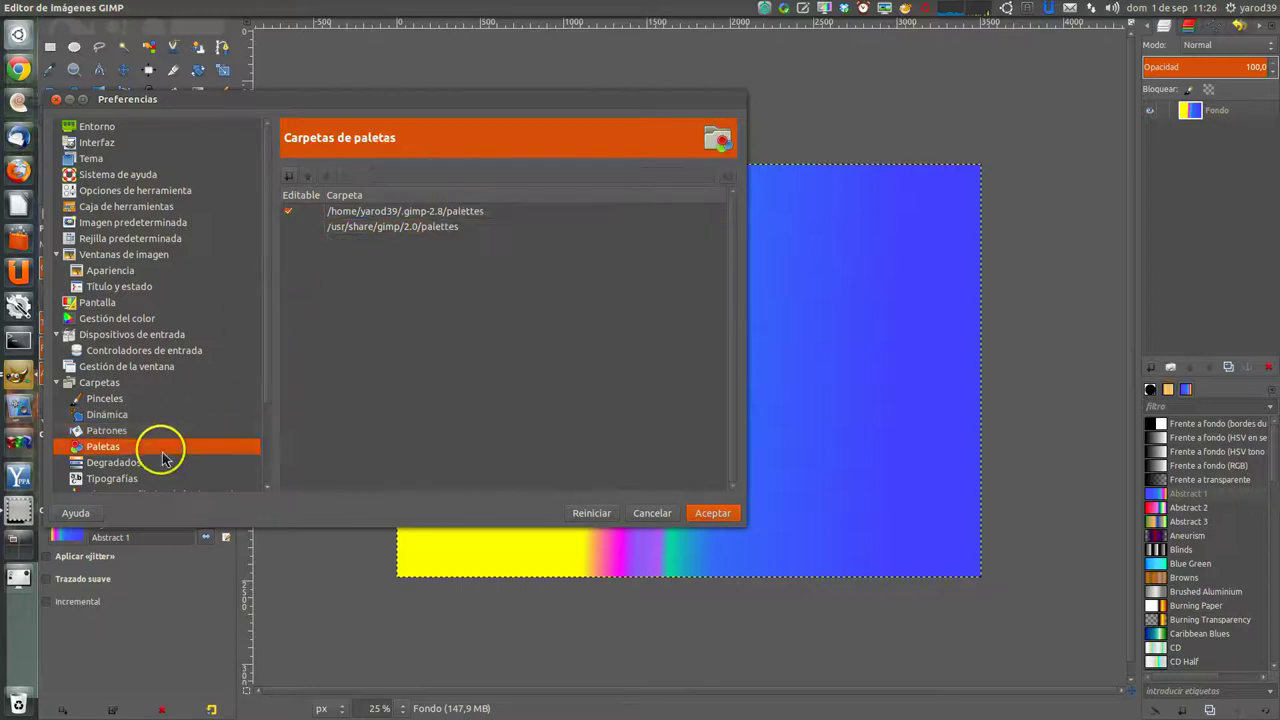
click(290, 226)
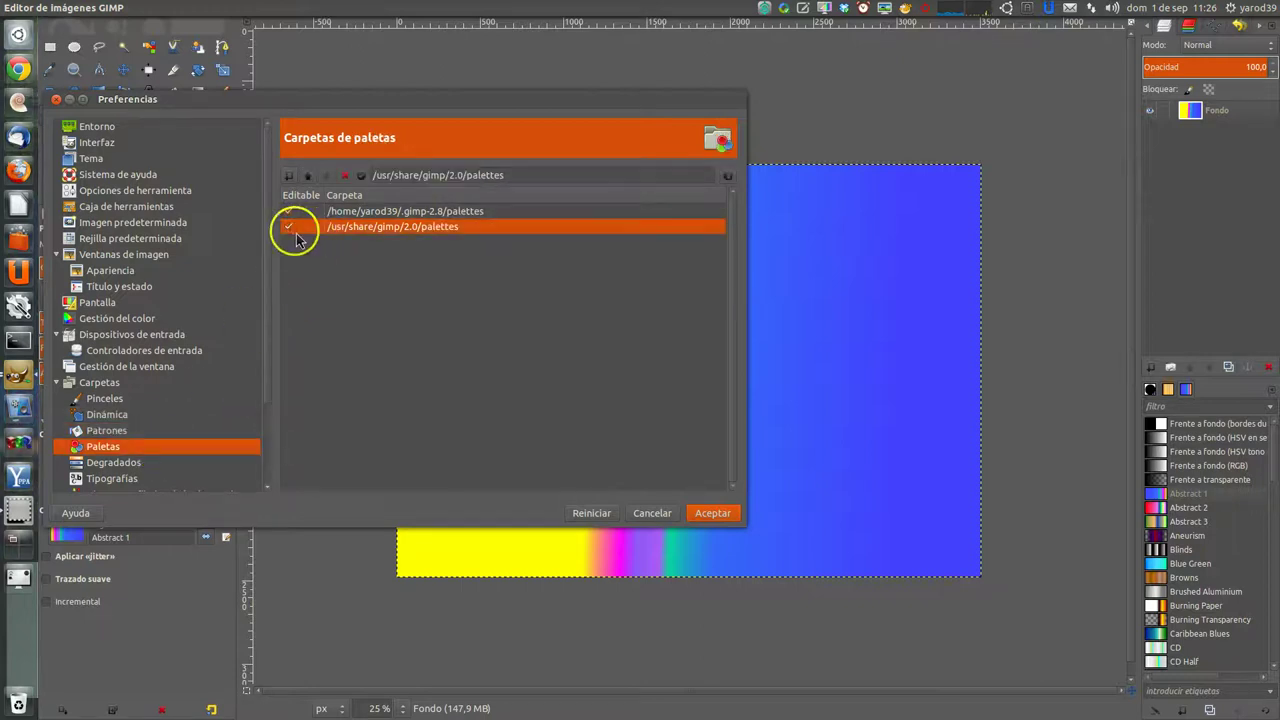
click(189, 464)
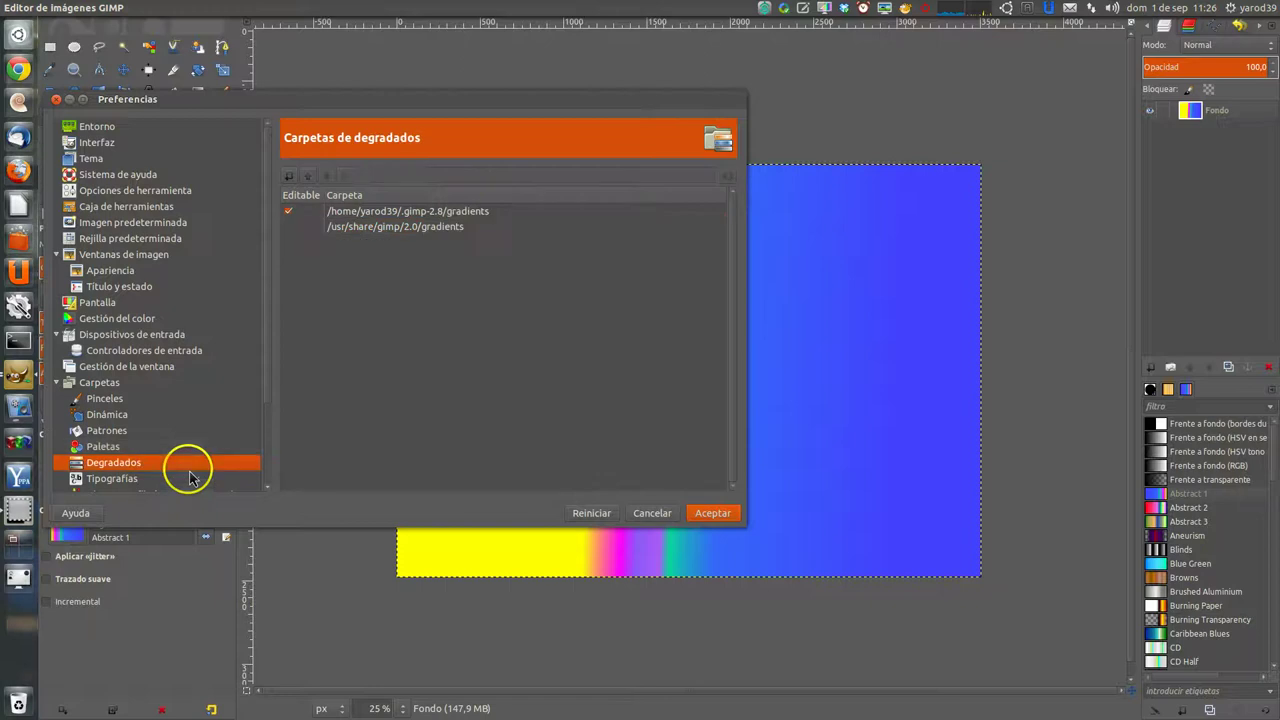
click(296, 226)
Check the fonts folders and make the system Ajustes prefijados (tool presets) folder writable
scroll(231, 437, down, 2)
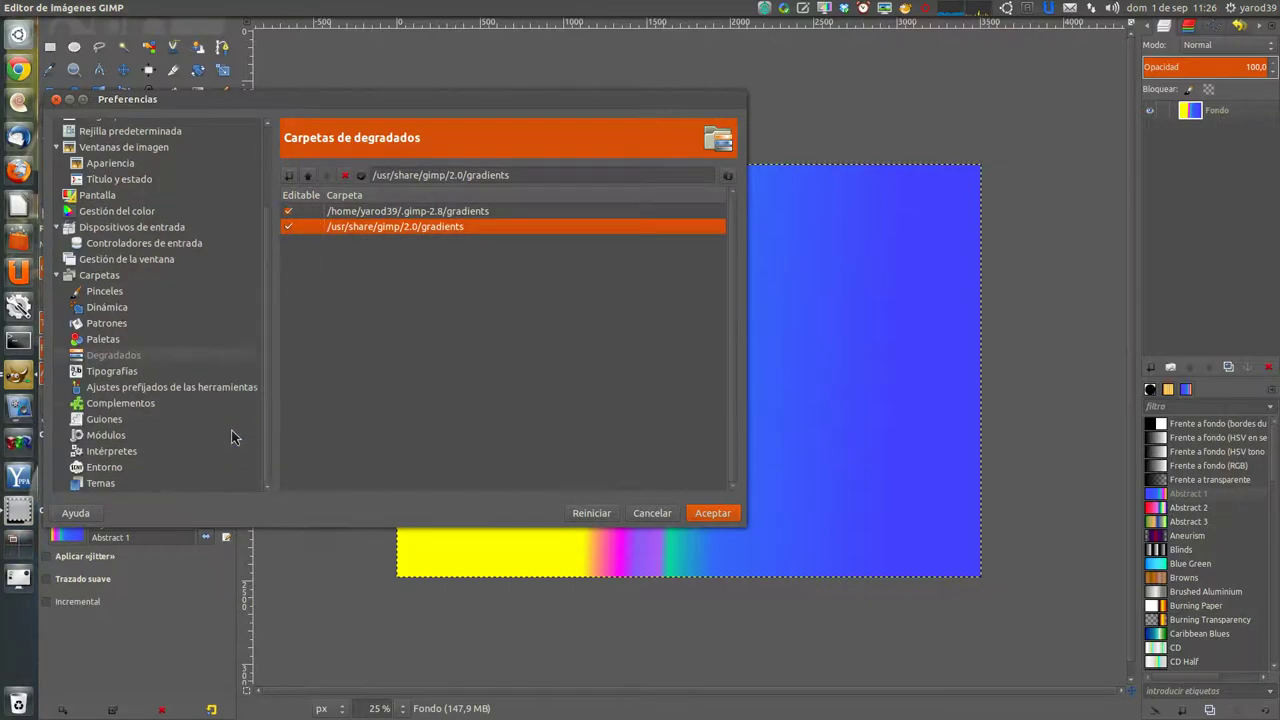
click(155, 371)
click(178, 355)
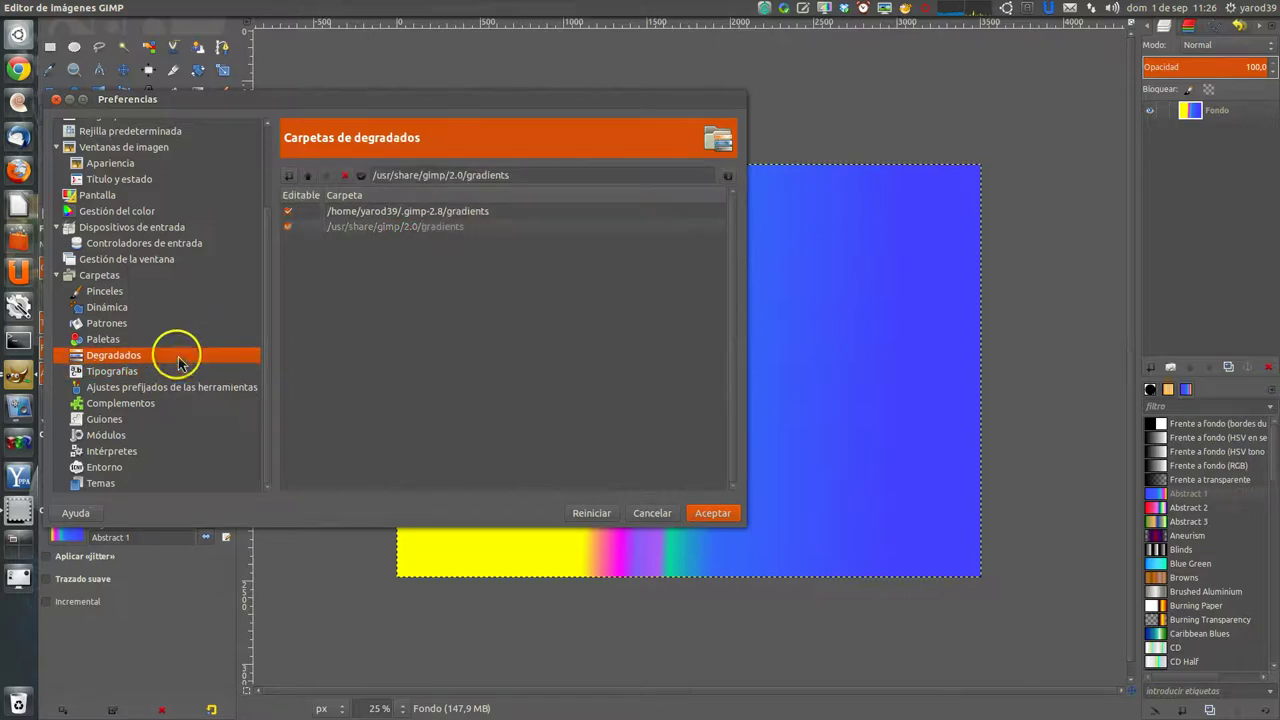
click(190, 371)
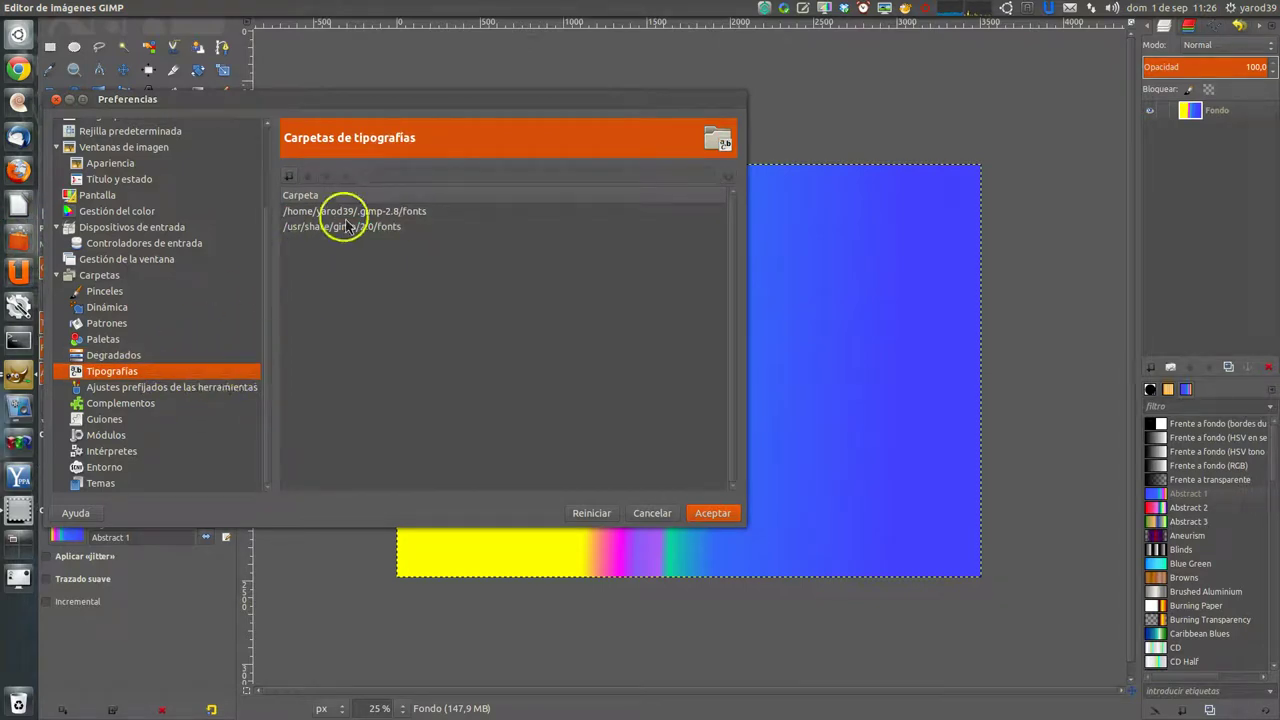
click(210, 390)
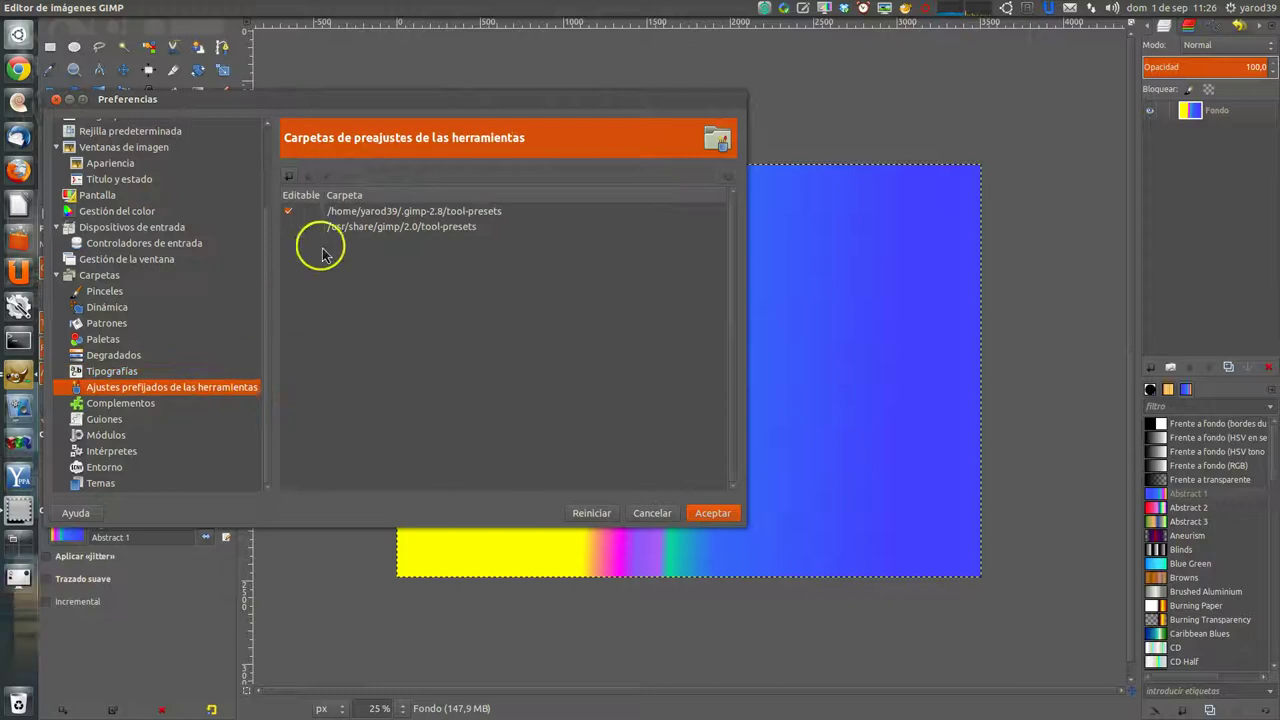
click(294, 230)
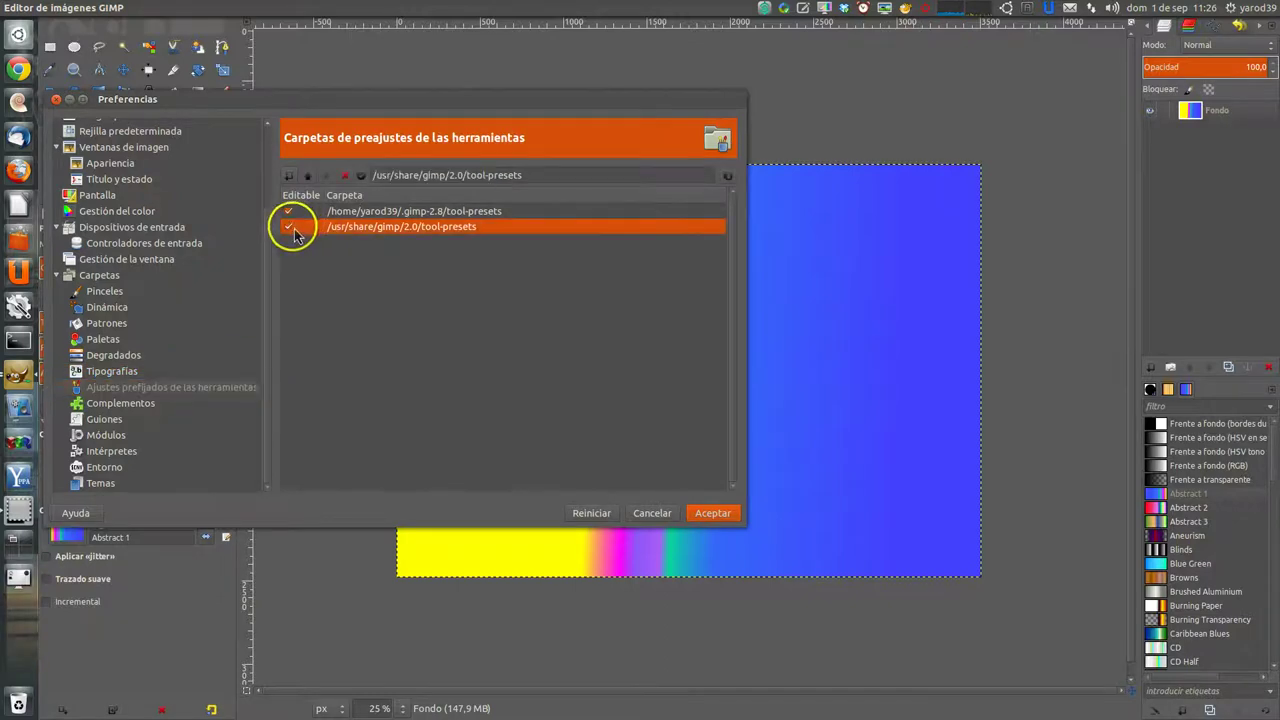
Review the plug-in, script, module, interpreter, environment and theme folder lists
click(222, 405)
click(214, 419)
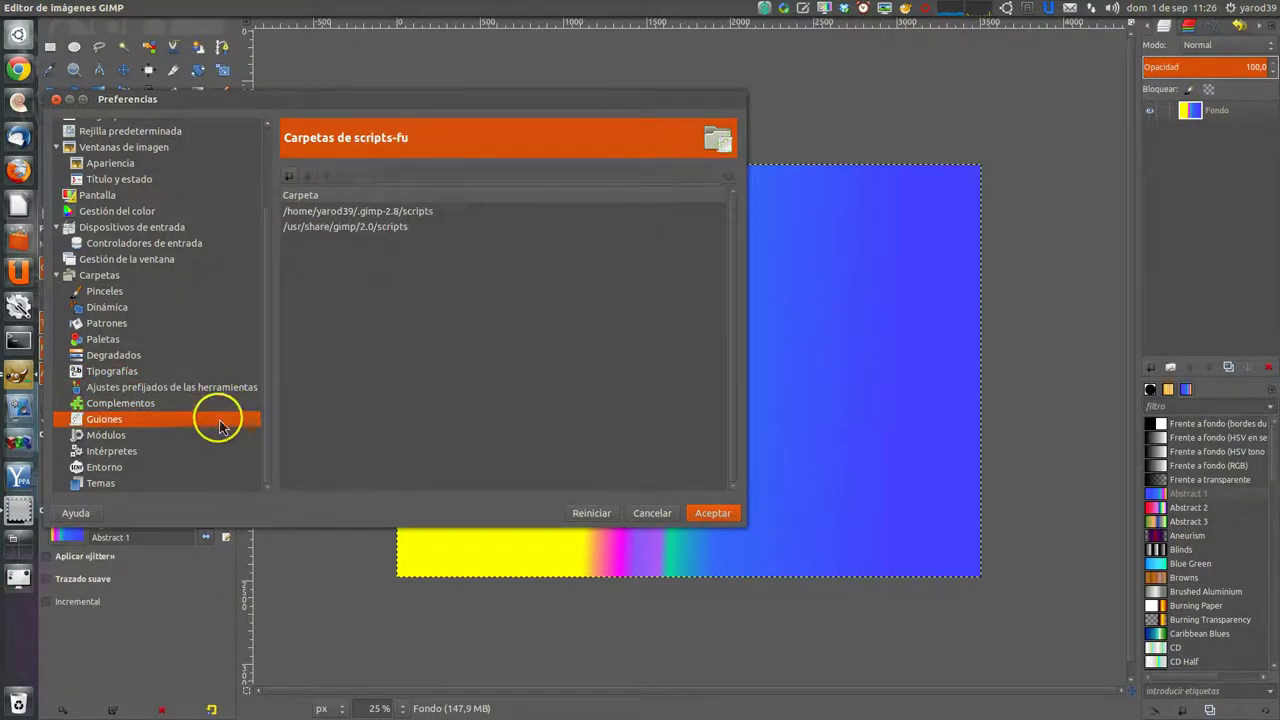
click(216, 436)
click(213, 451)
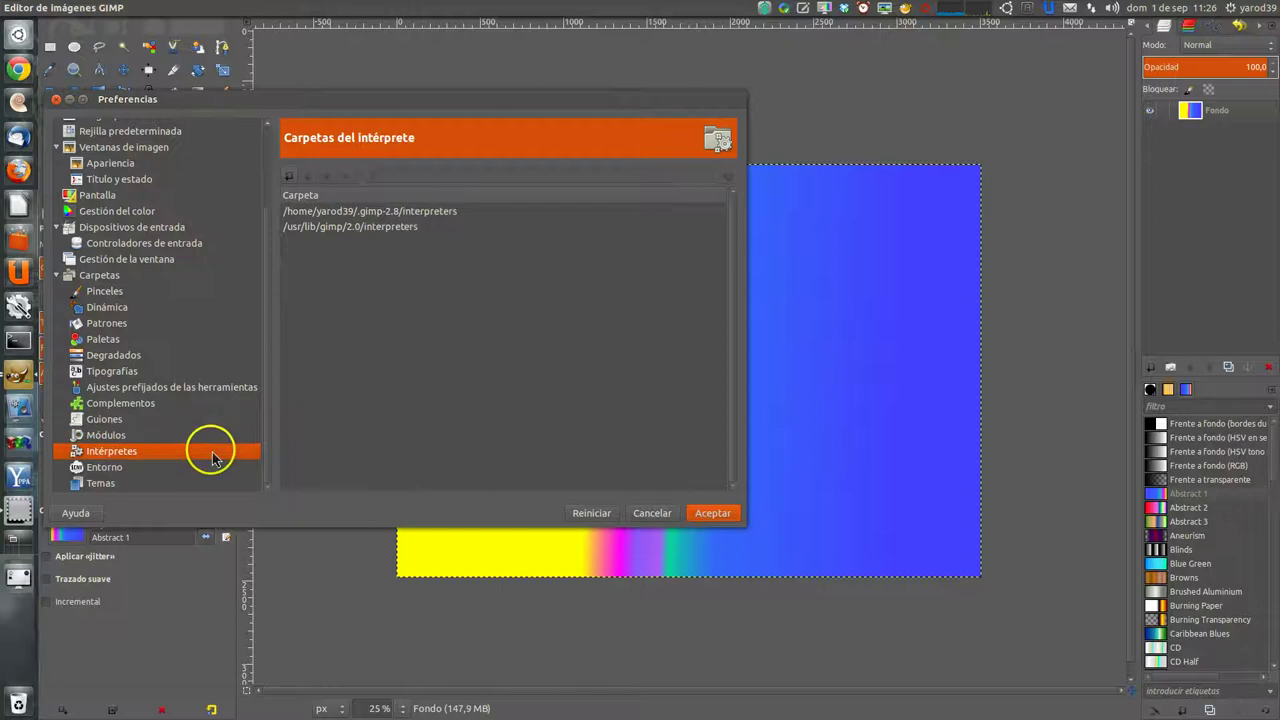
click(210, 466)
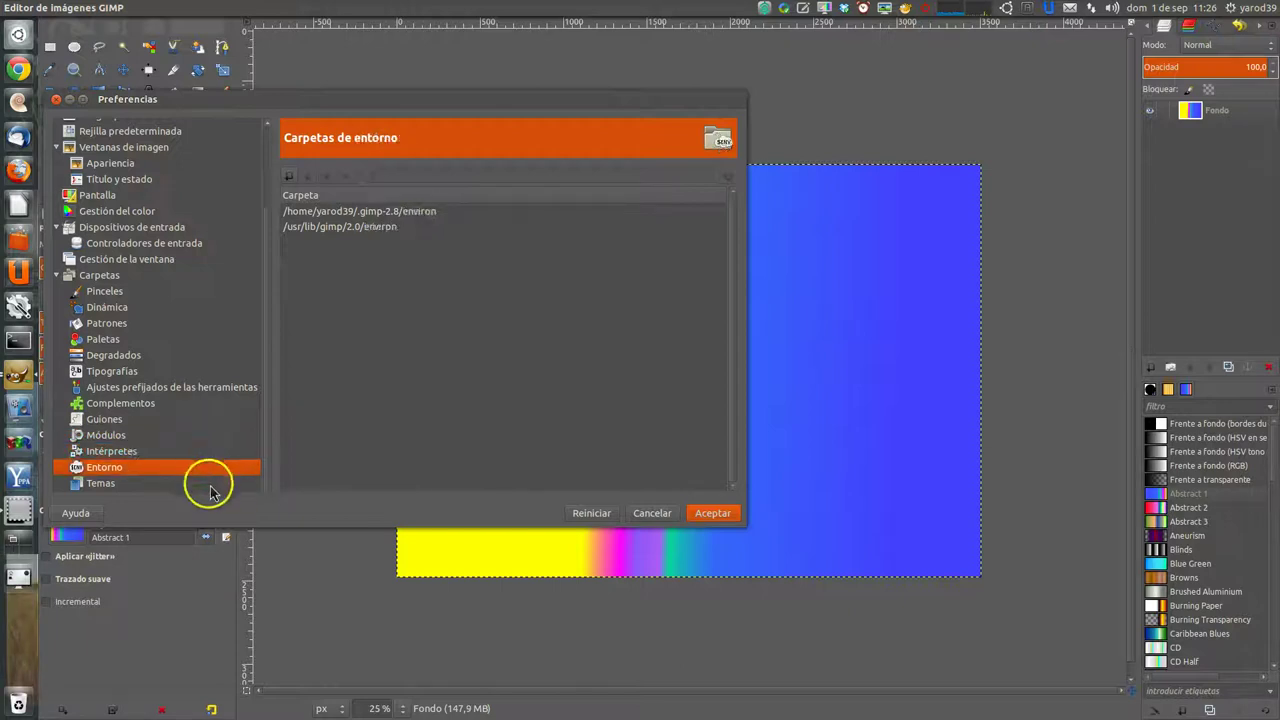
click(210, 486)
click(345, 229)
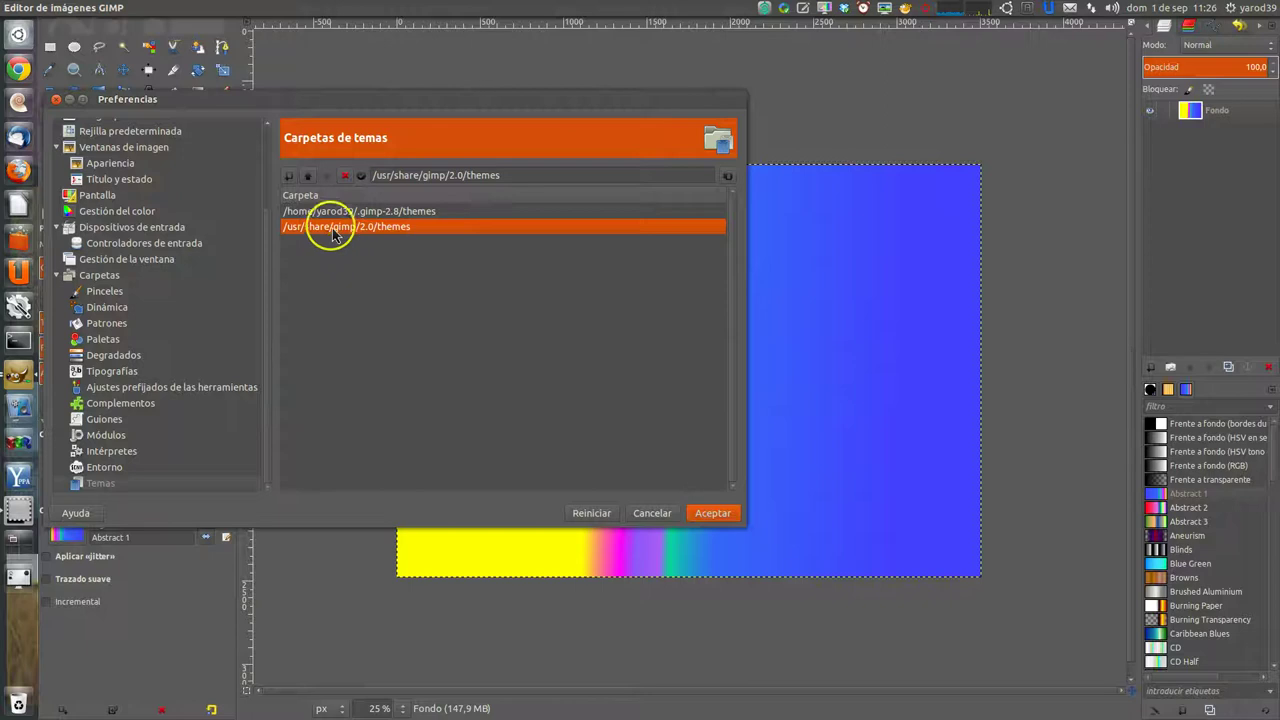
click(334, 214)
click(333, 228)
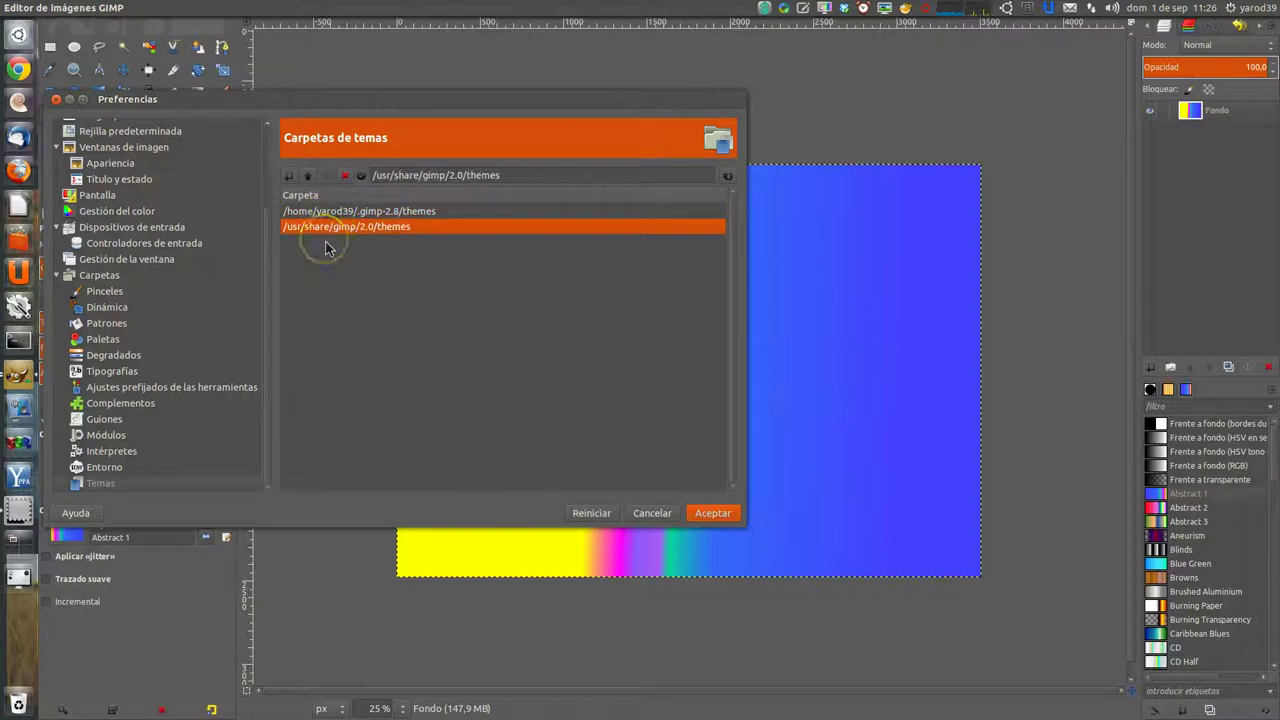
Accept Preferences and the restart notice, close the gradient image unsaved, then quit and relaunch GIMP
click(713, 516)
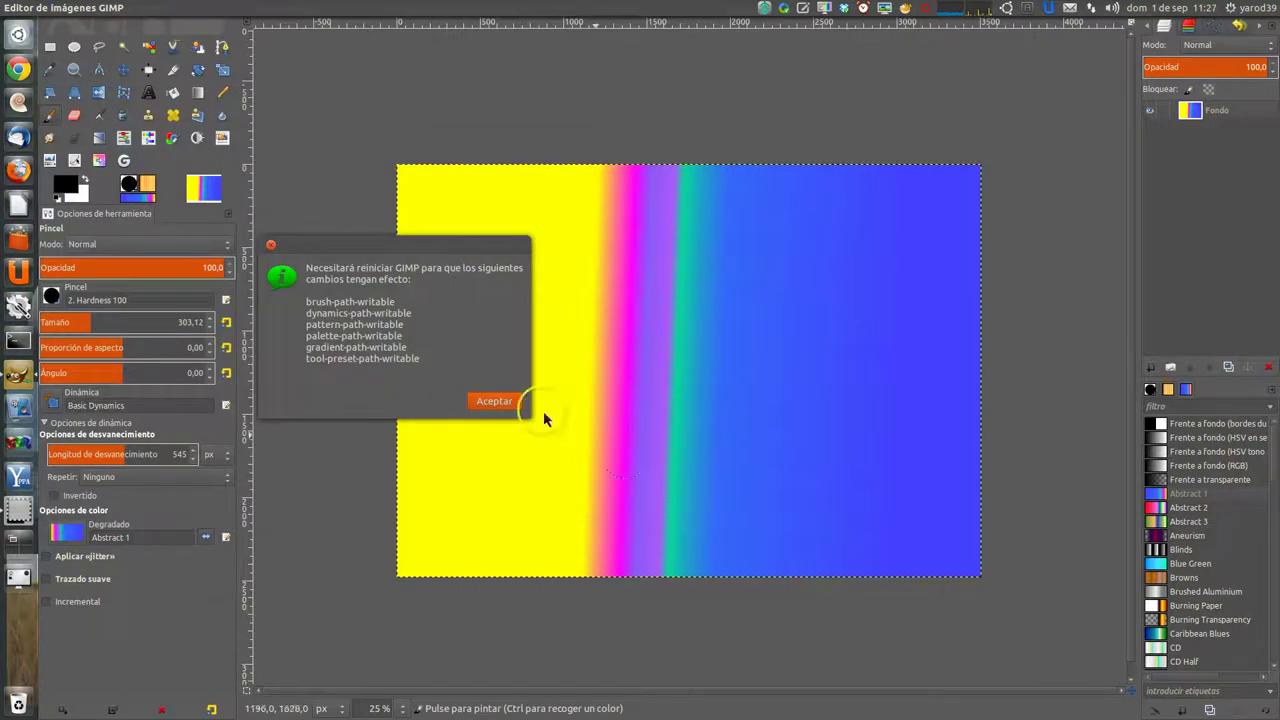
click(500, 404)
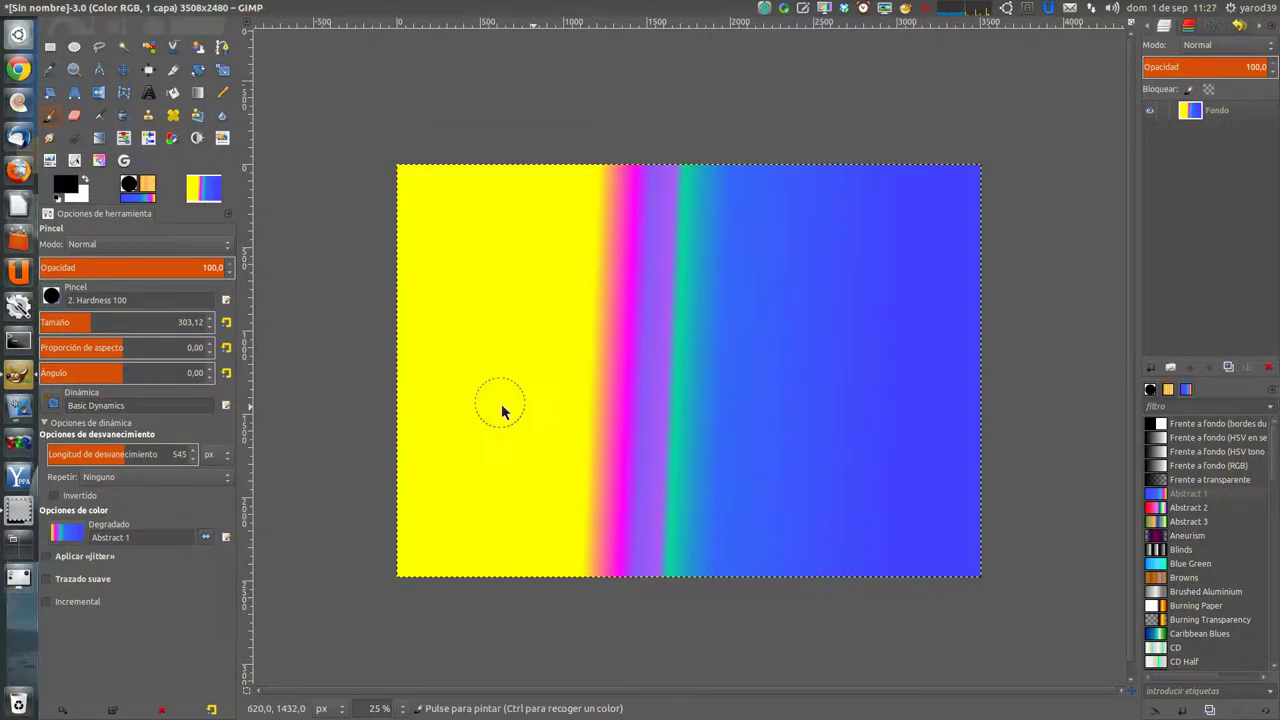
click(9, 7)
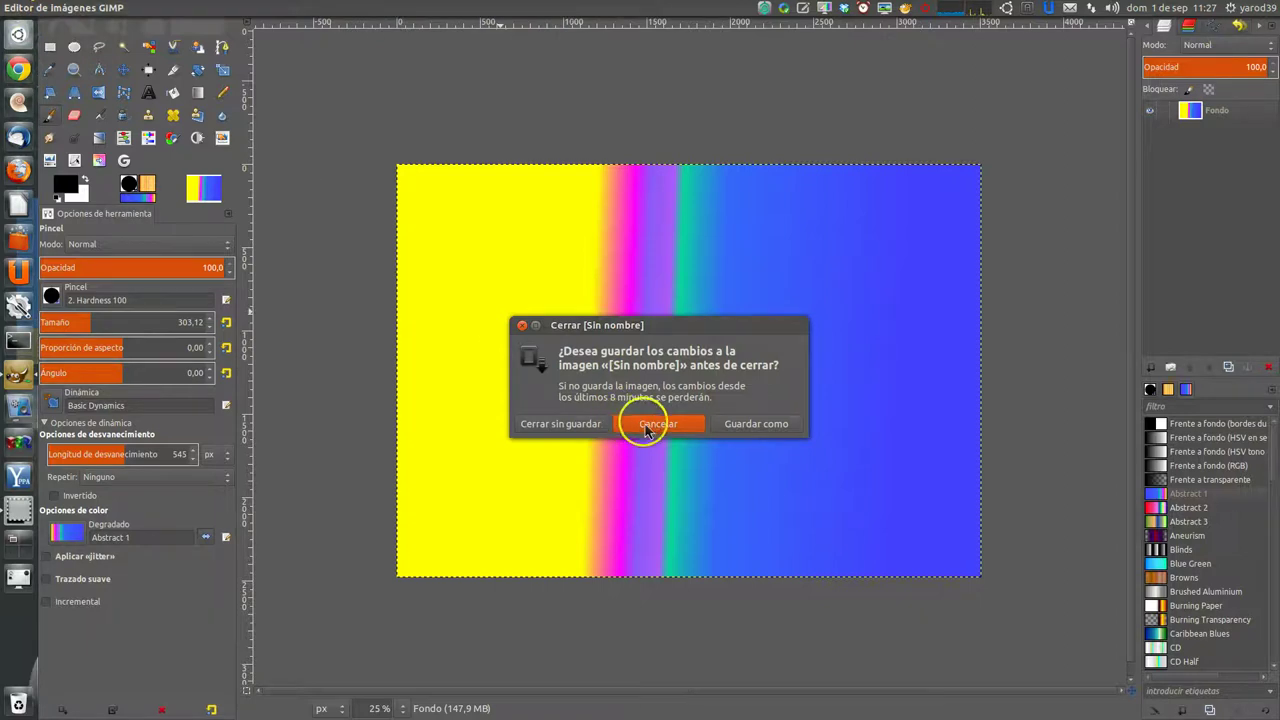
click(562, 430)
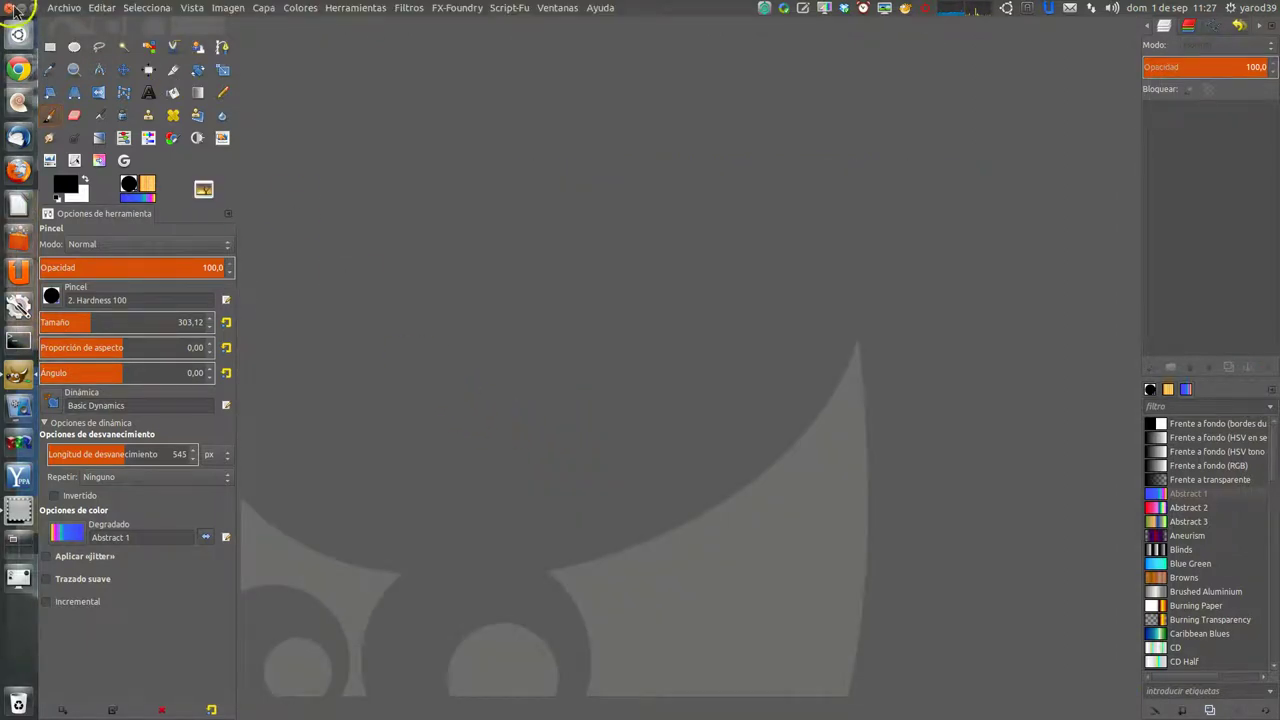
click(14, 11)
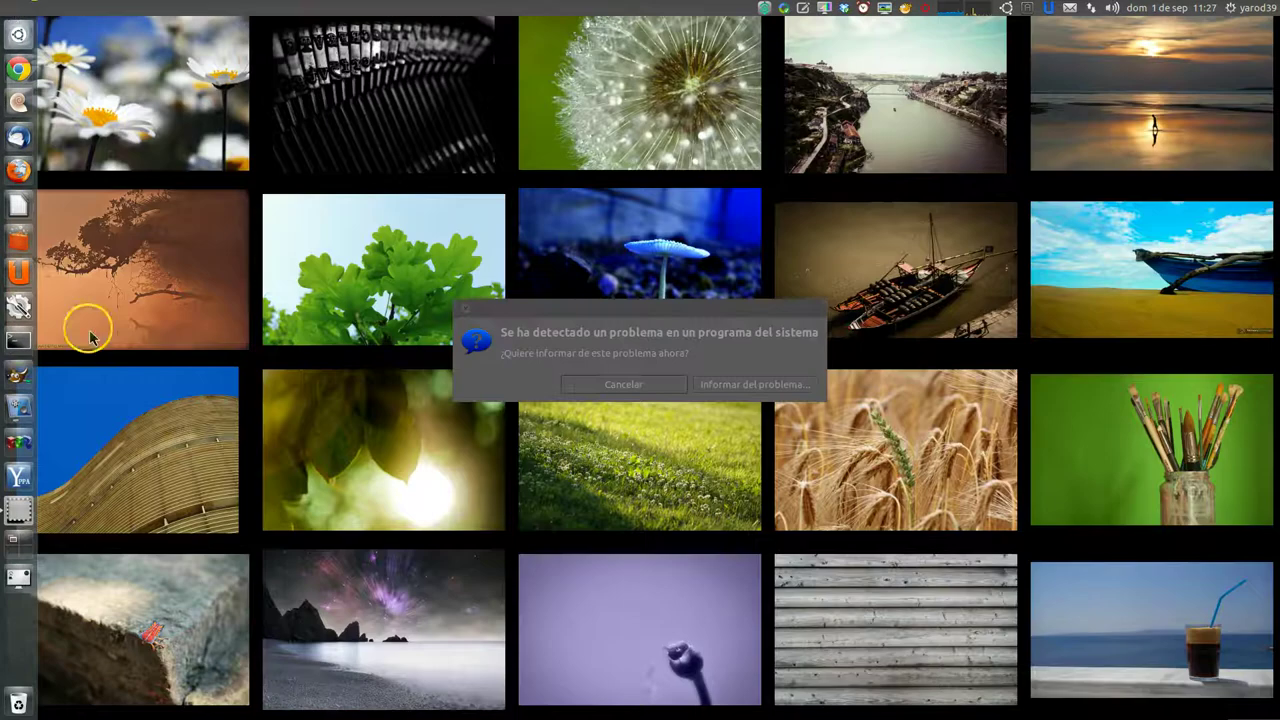
click(18, 378)
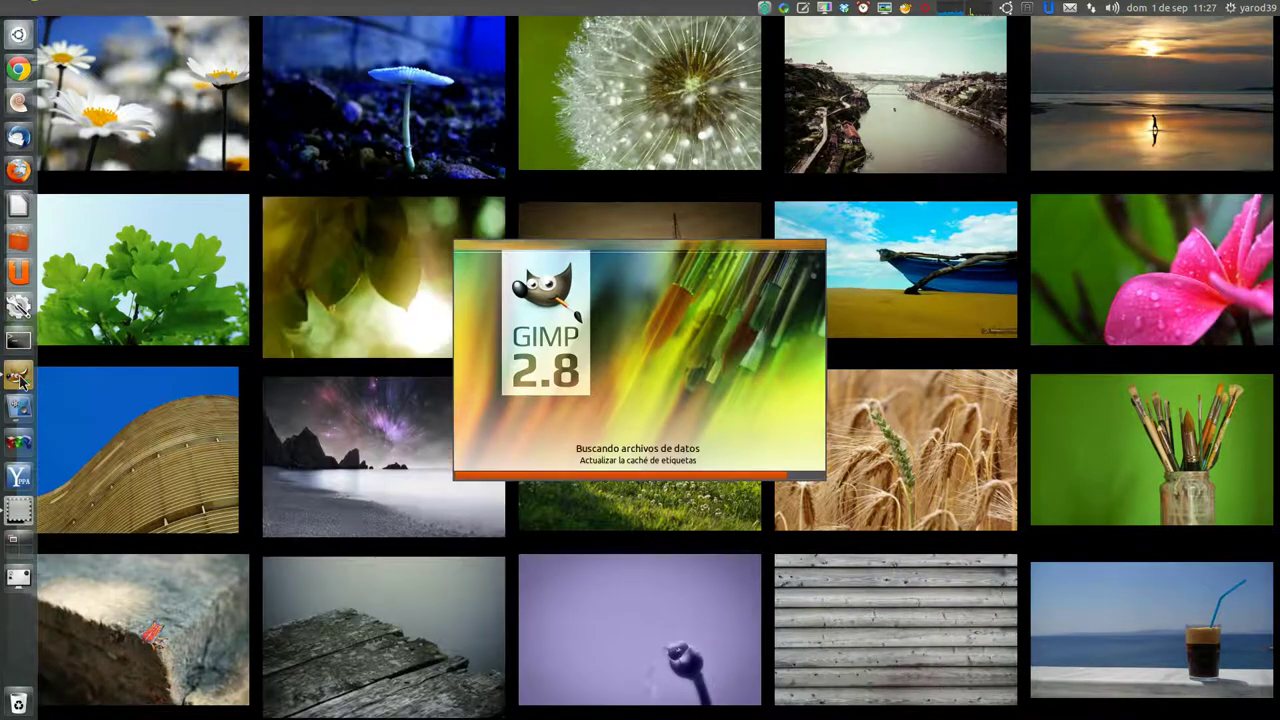
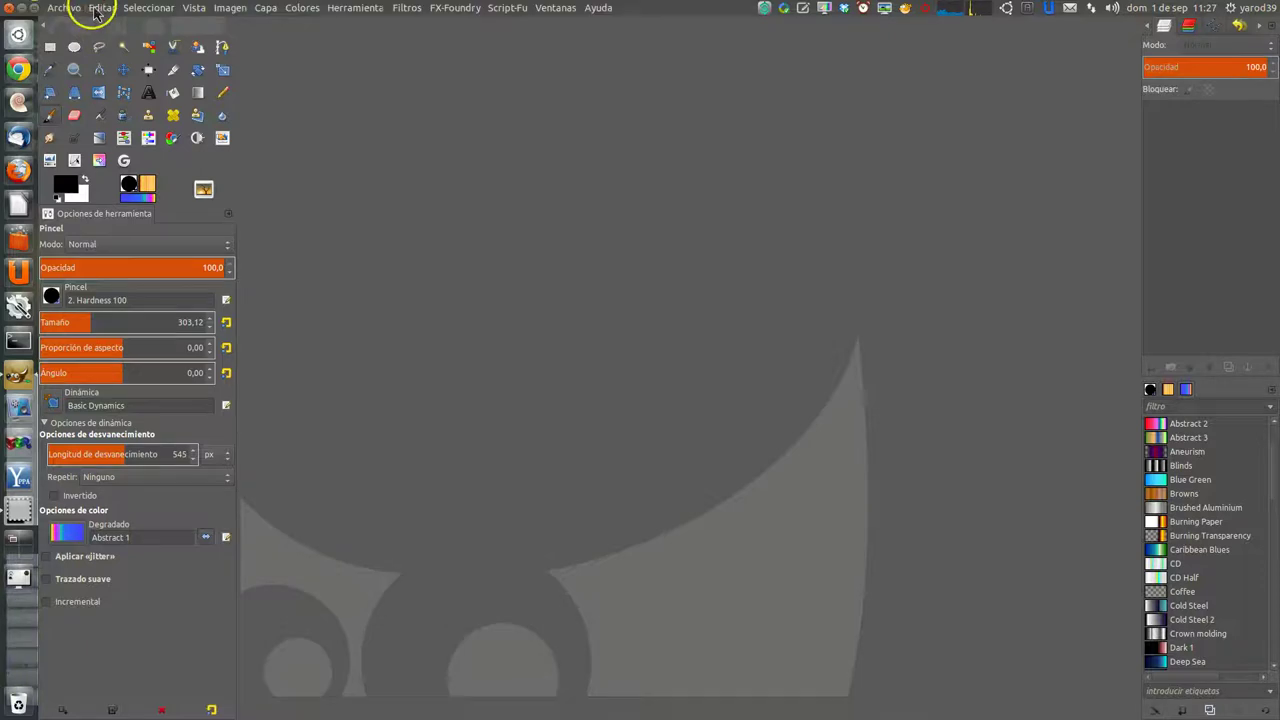
In Preferences > Theme, choose the 159293-PSIcons1.1 theme and apply it
click(100, 8)
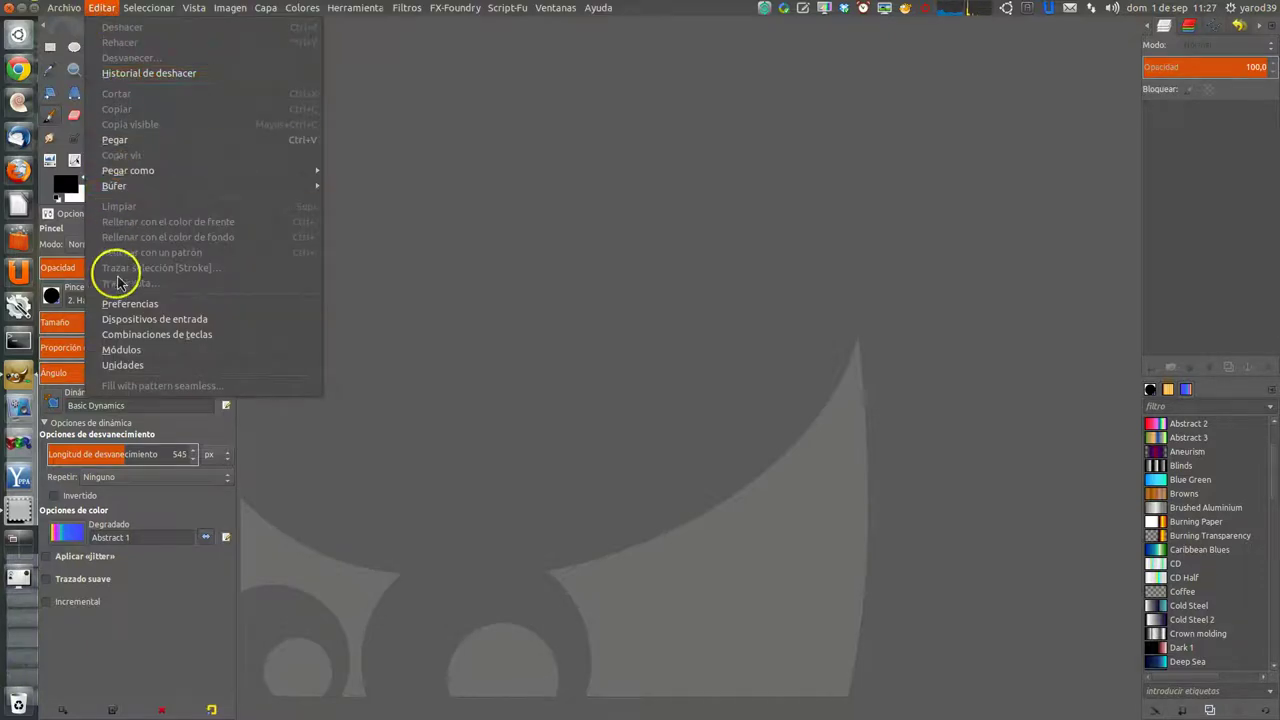
click(126, 308)
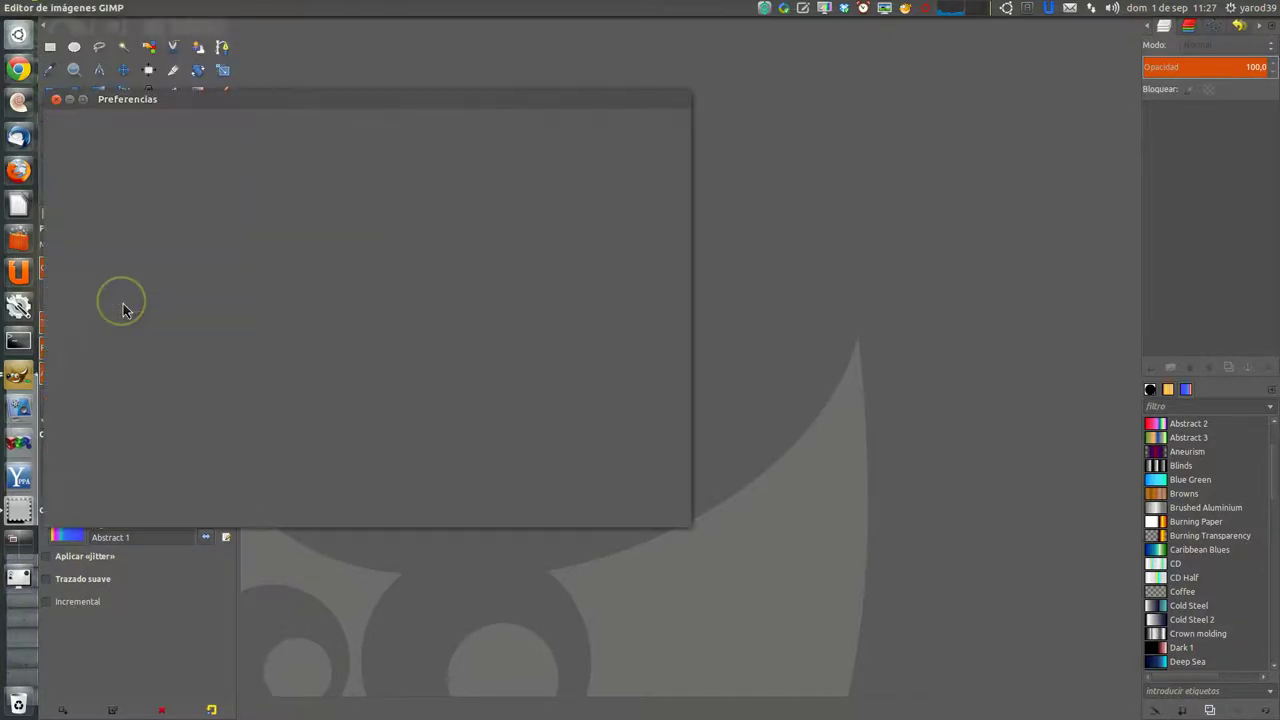
click(124, 160)
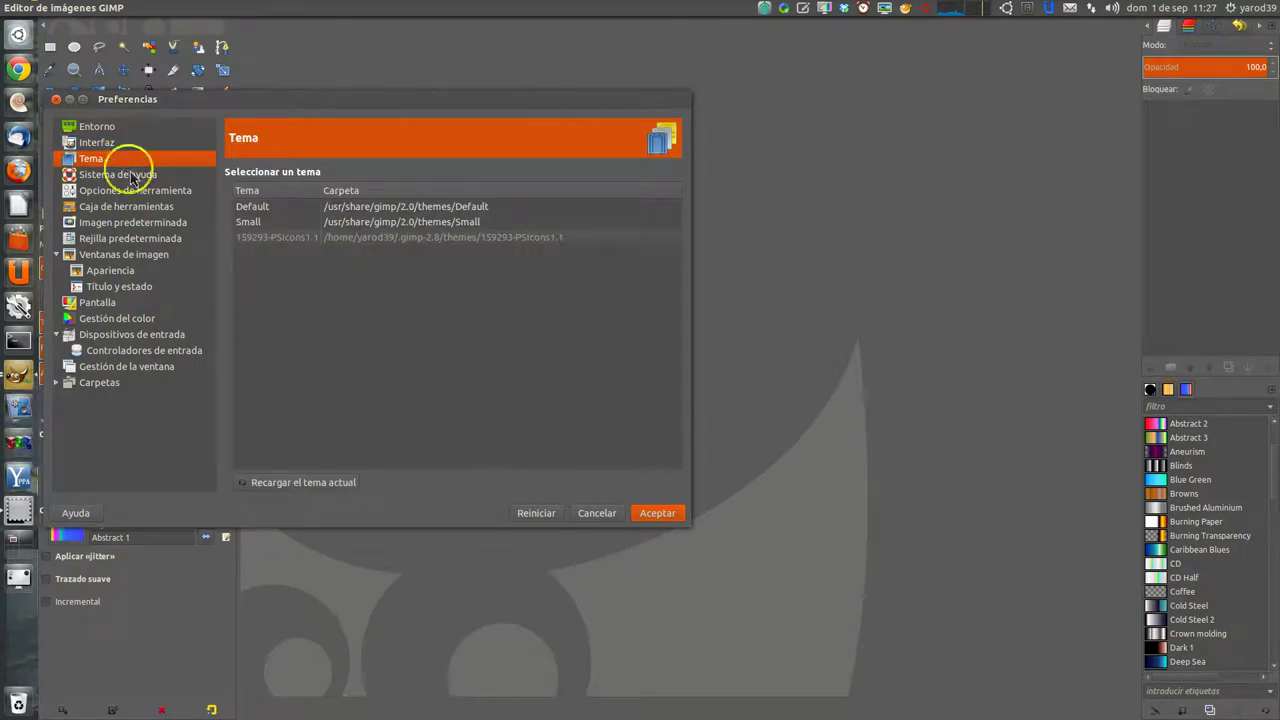
click(285, 239)
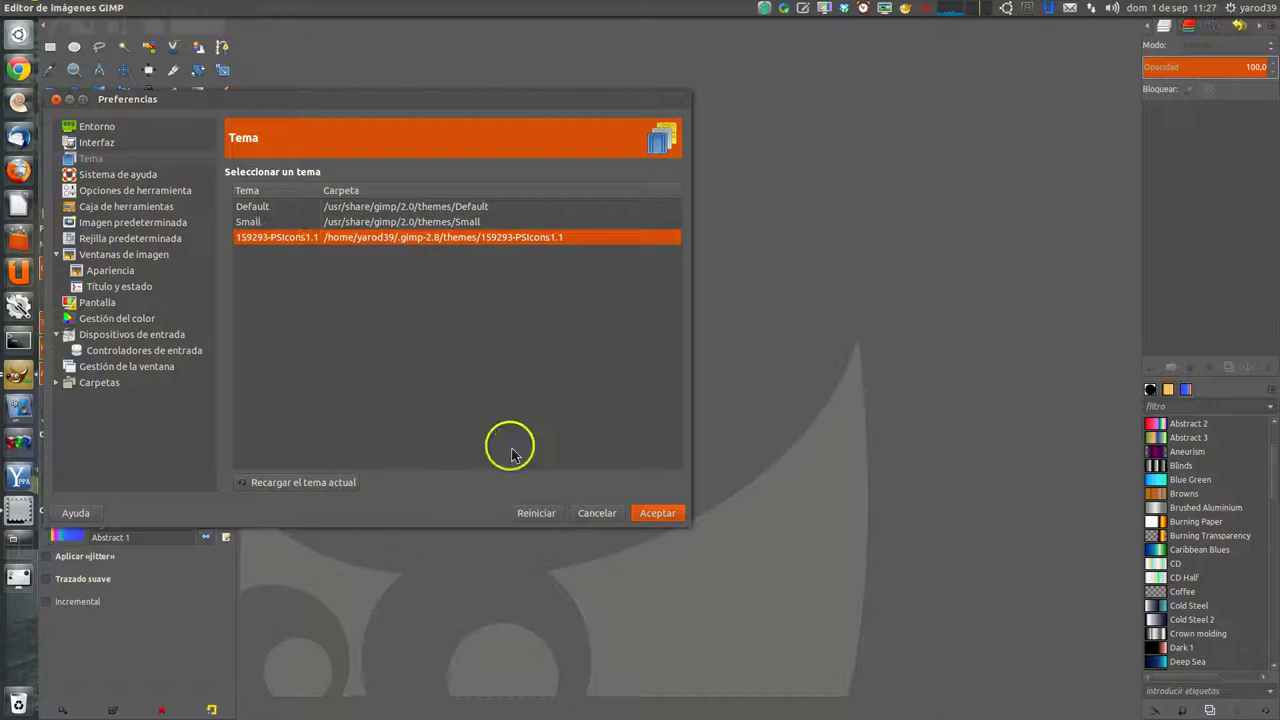
click(650, 514)
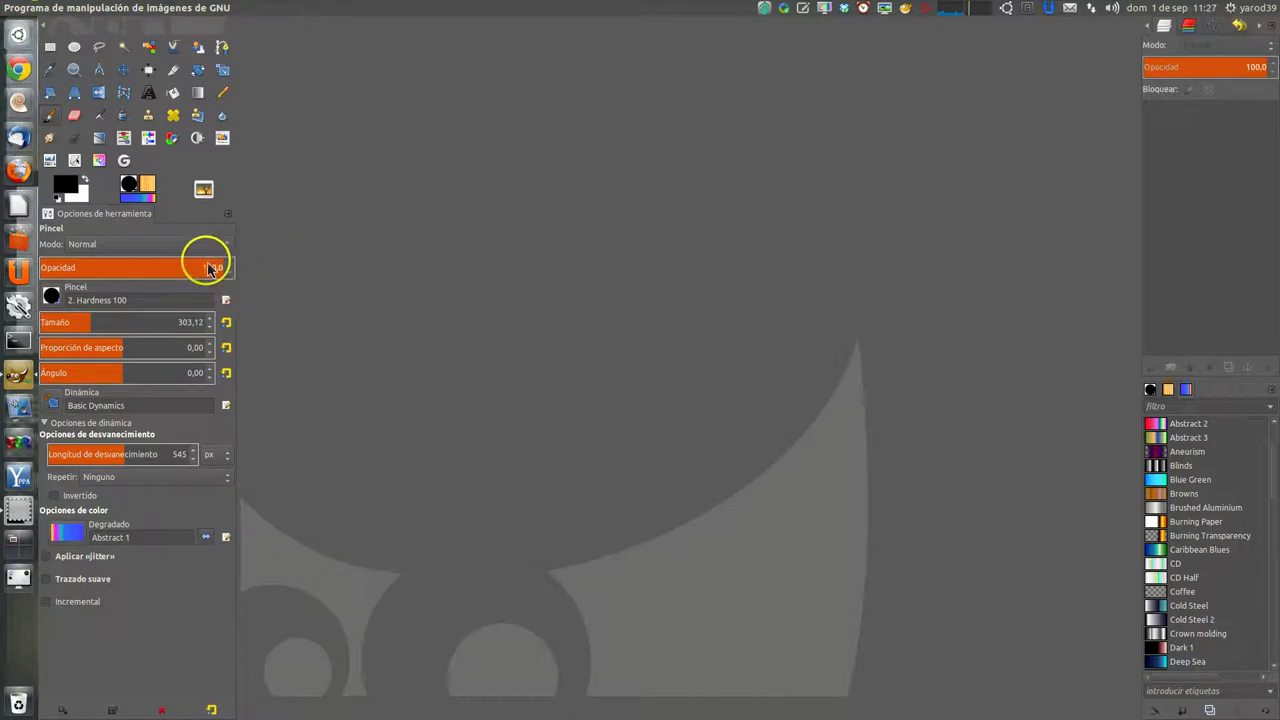
click(225, 220)
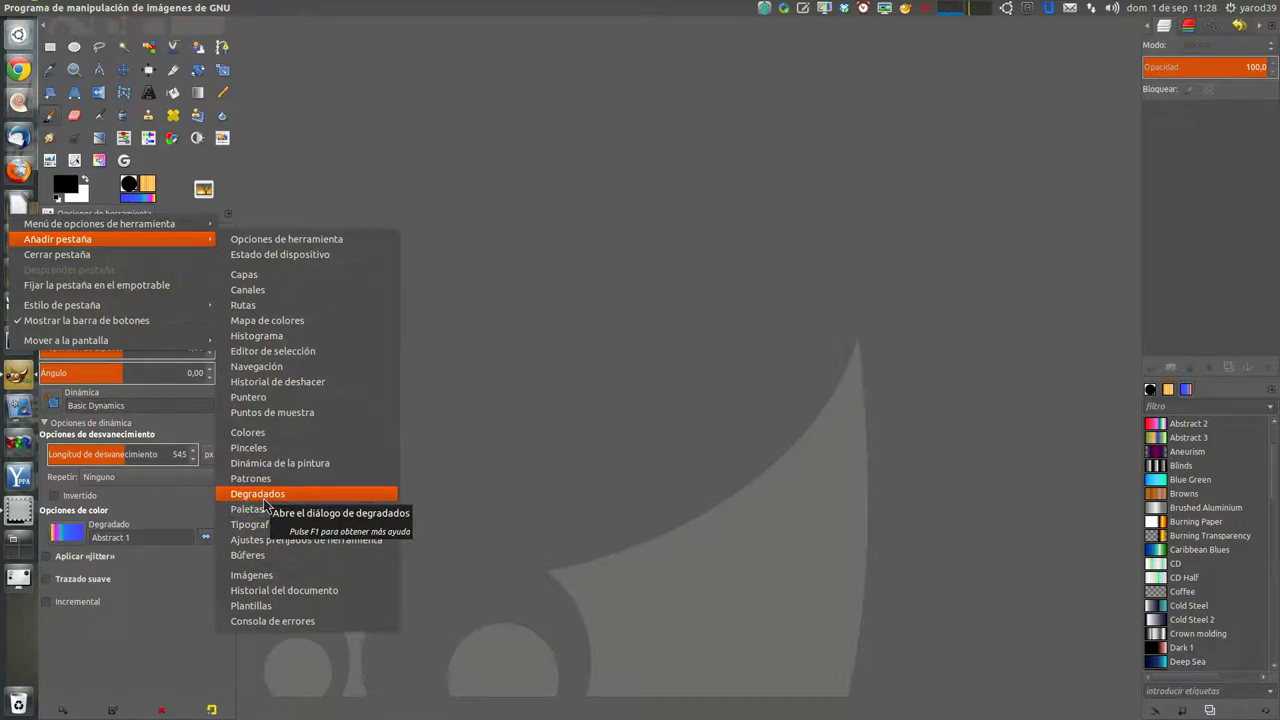
mouse_move(110, 223)
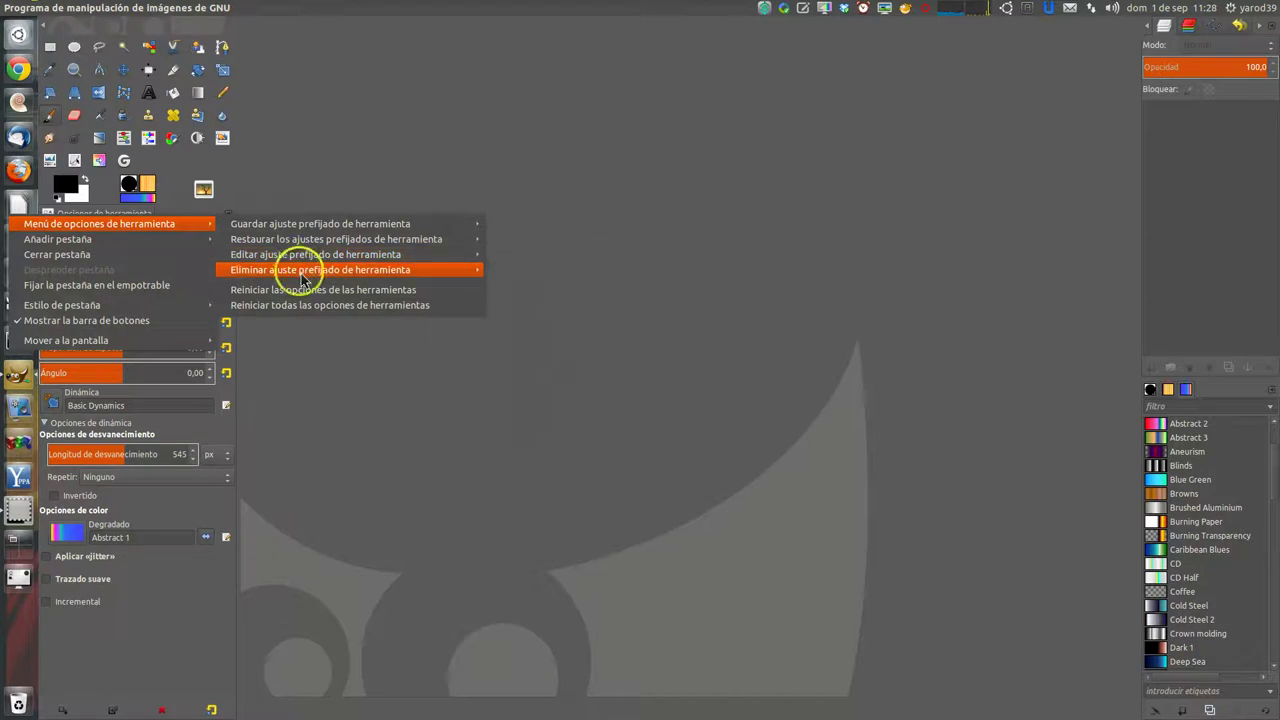
mouse_move(320, 270)
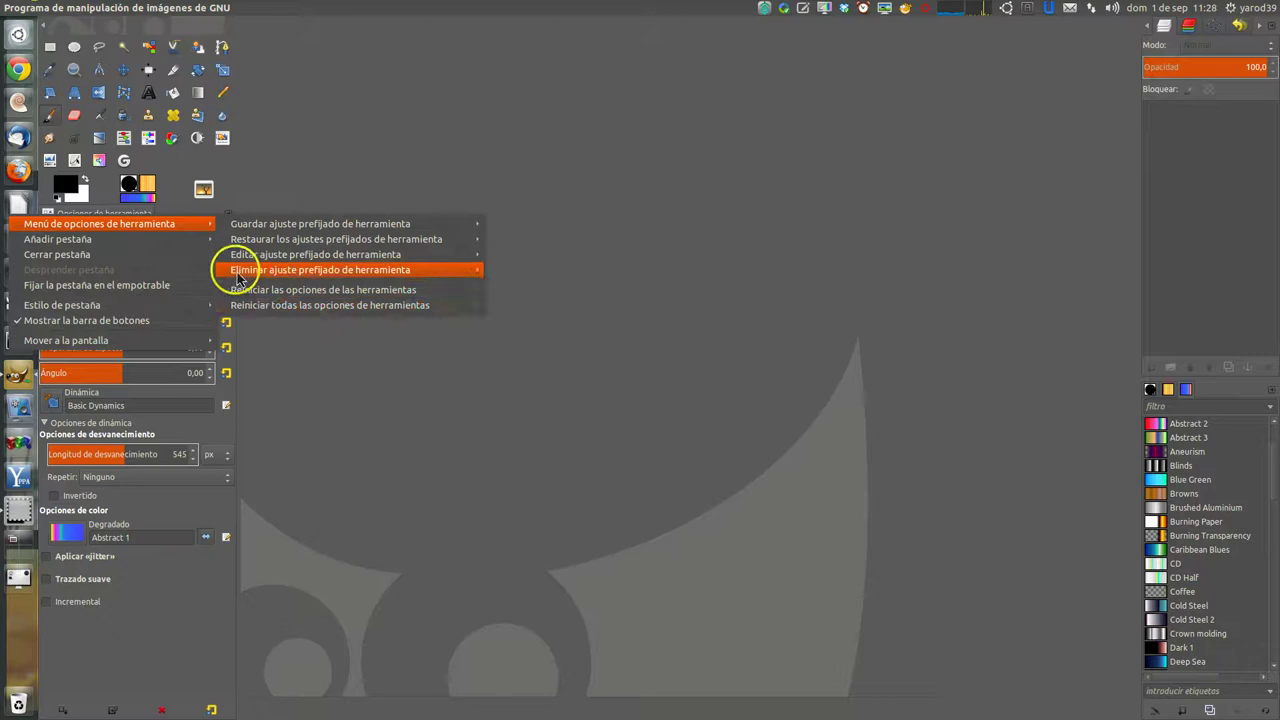
click(187, 308)
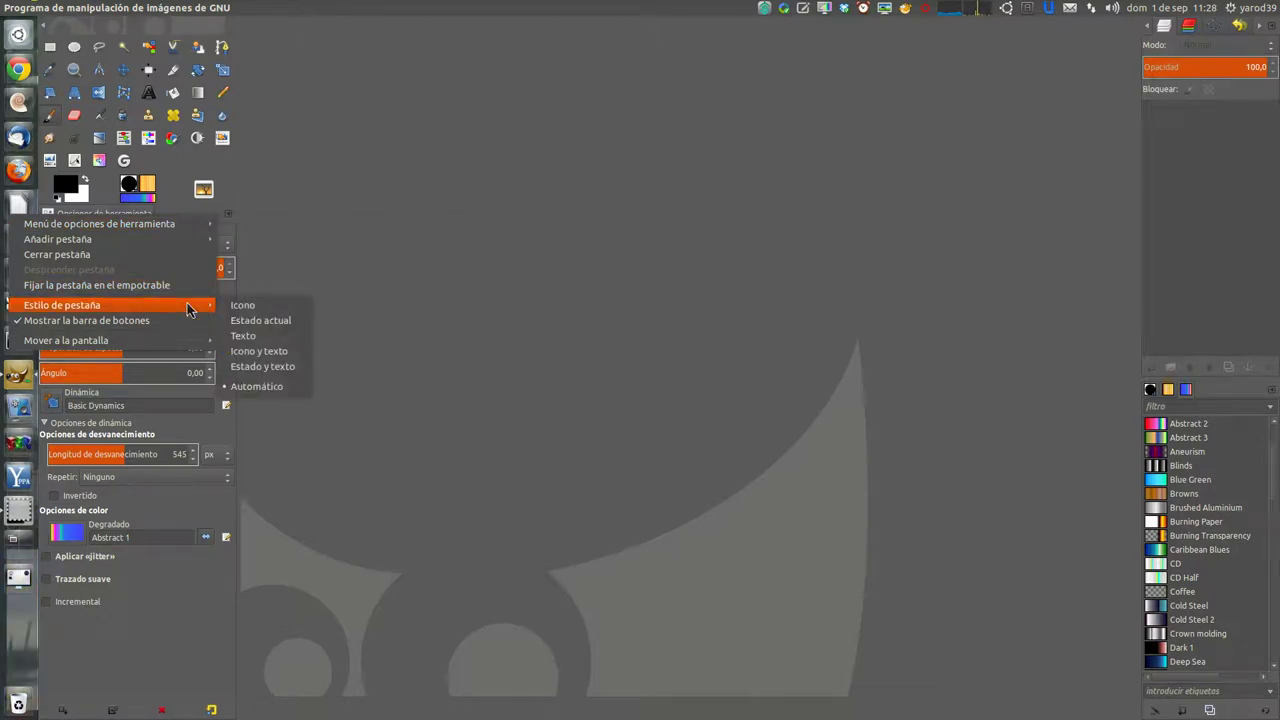
click(190, 340)
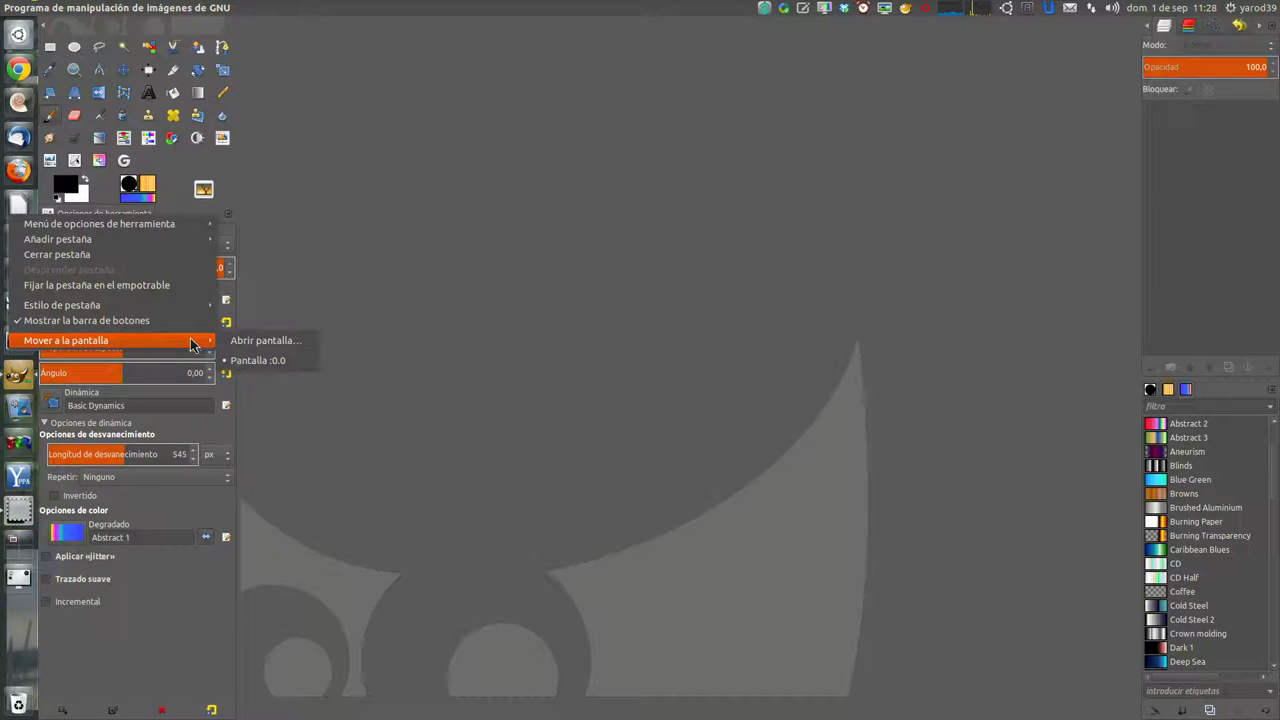
drag(190, 343, 284, 268)
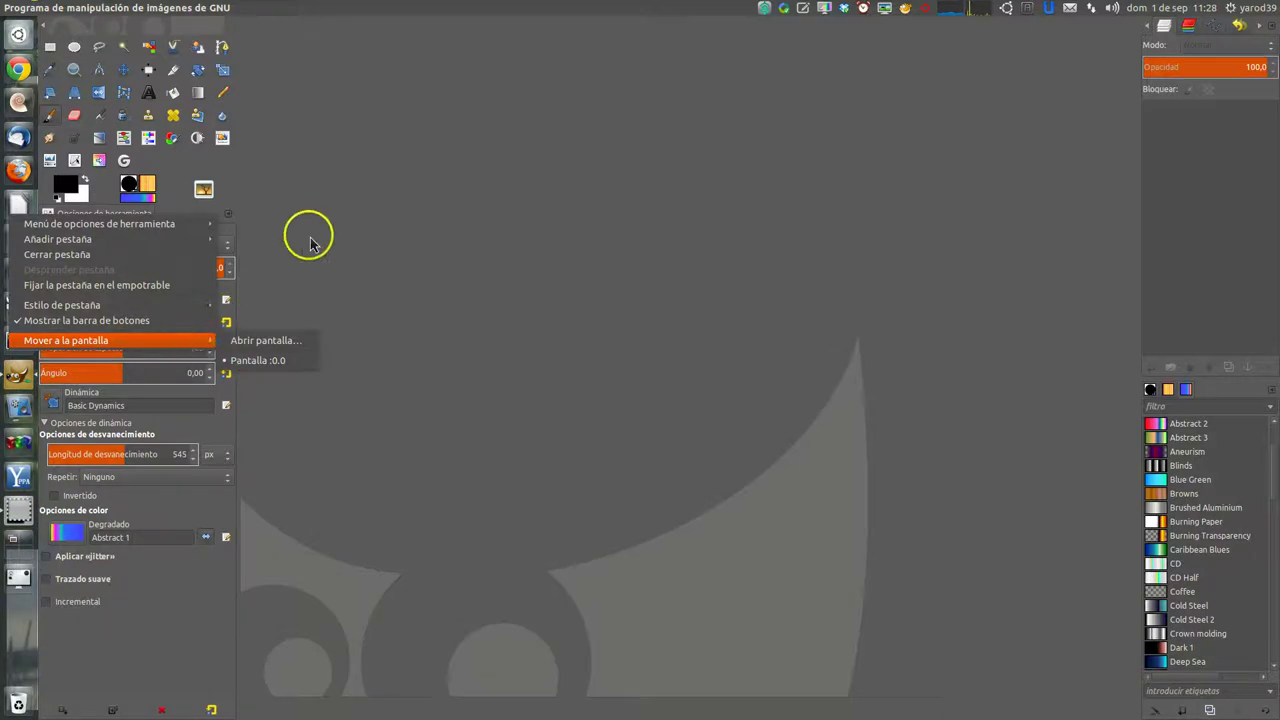
click(310, 243)
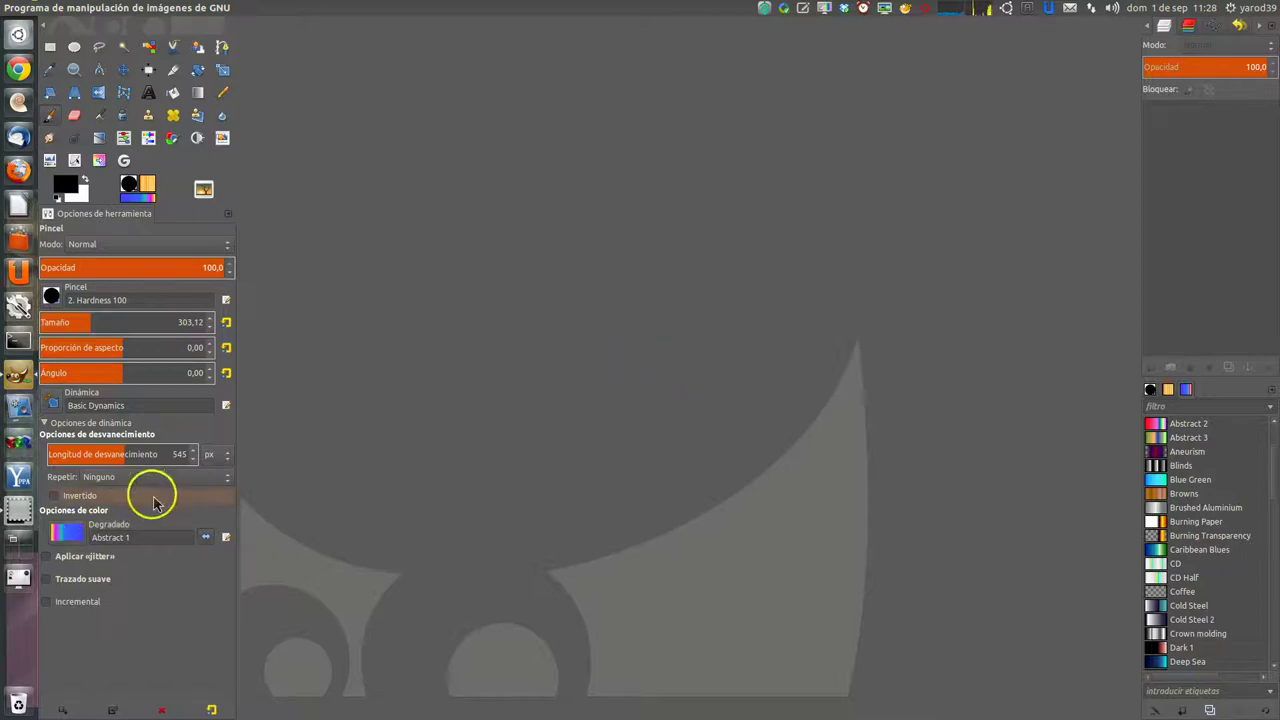
Keep the paintbrush fade repeat at none and set its paint mode to Color
click(228, 487)
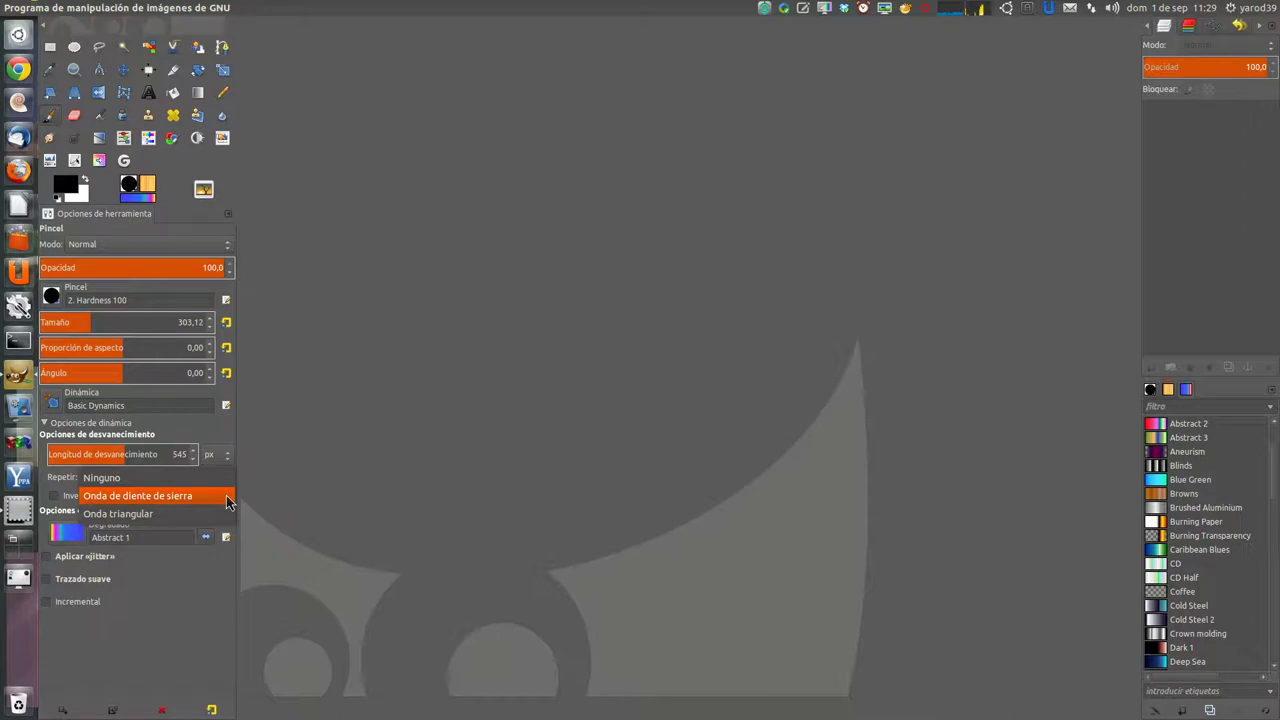
drag(224, 516, 228, 484)
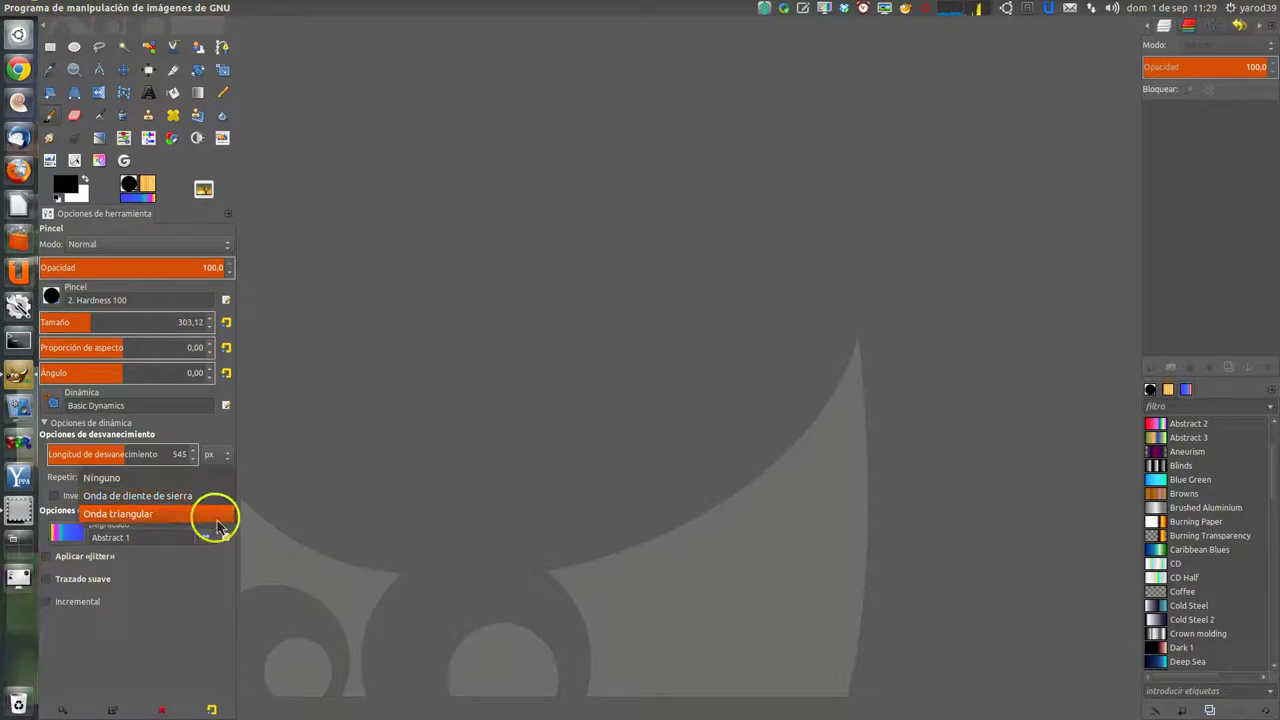
click(228, 484)
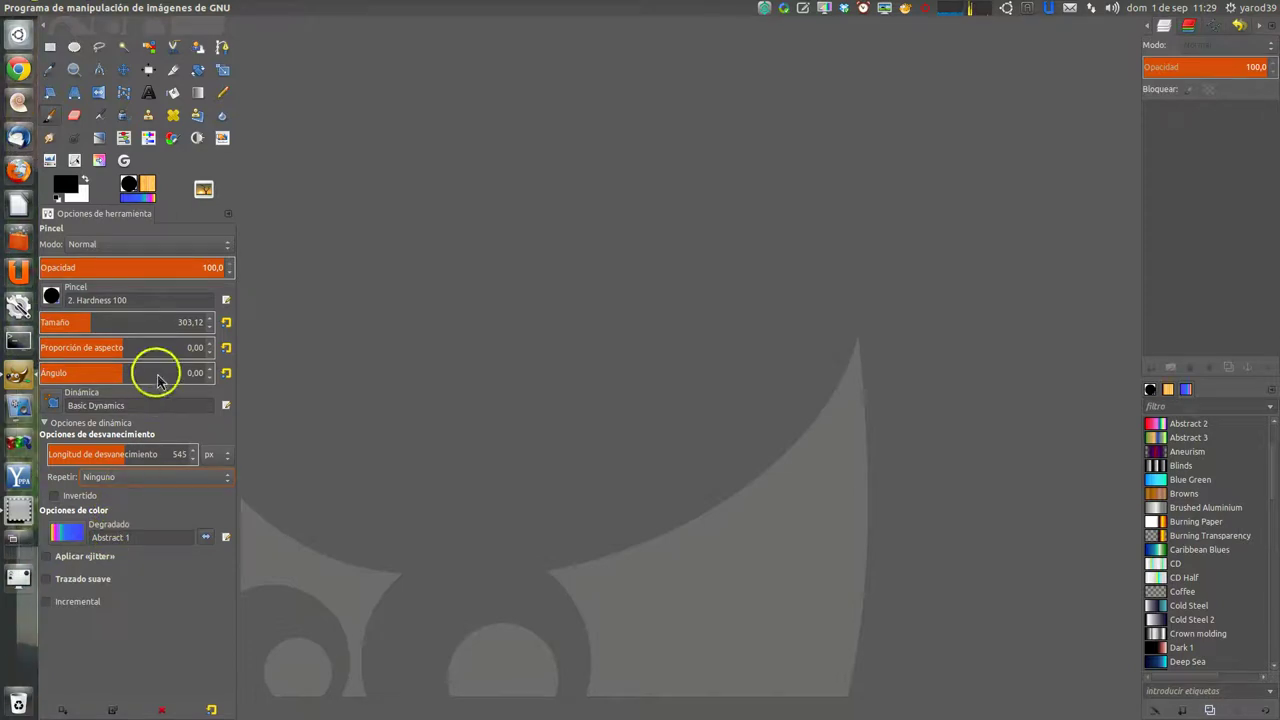
click(228, 247)
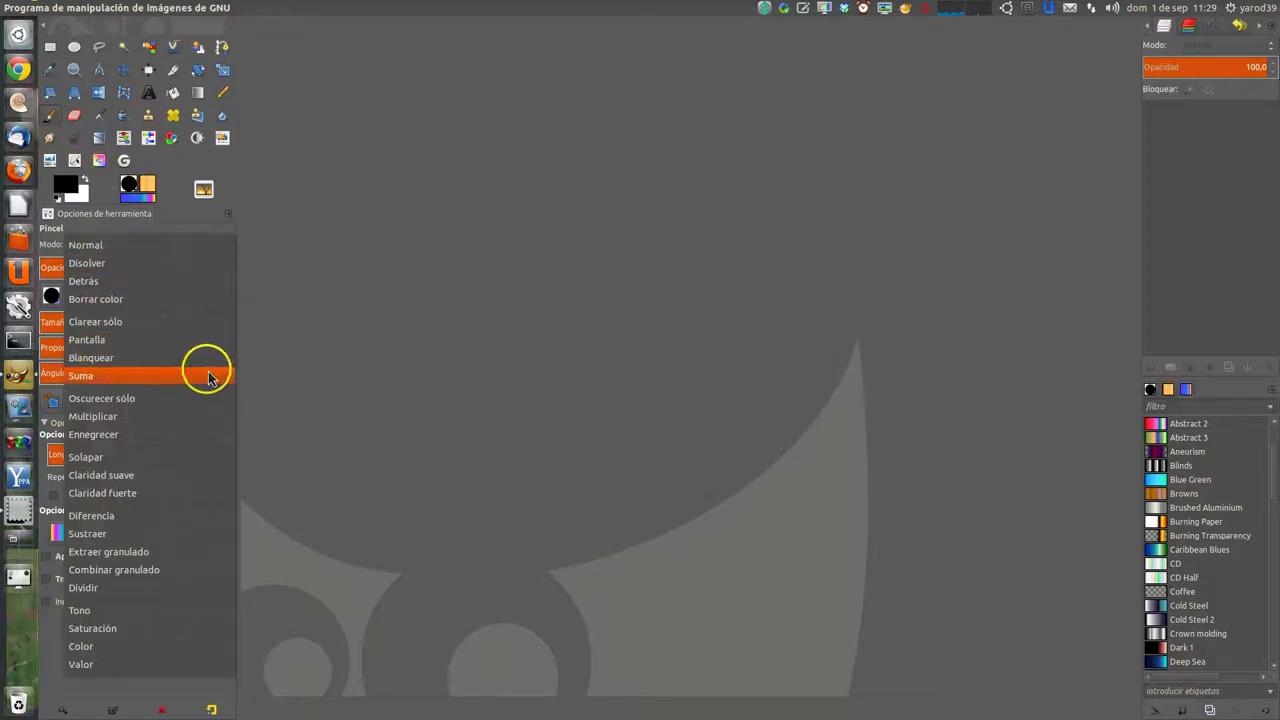
click(185, 647)
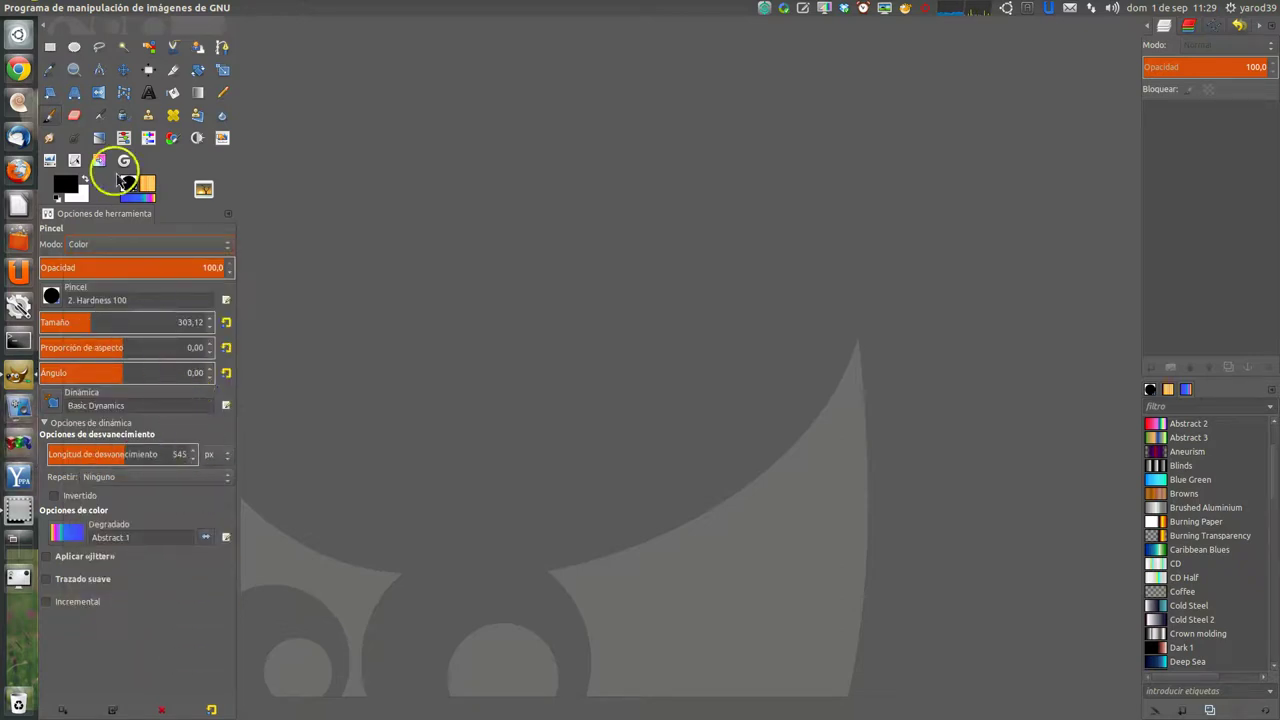
mouse_move(116, 7)
click(63, 7)
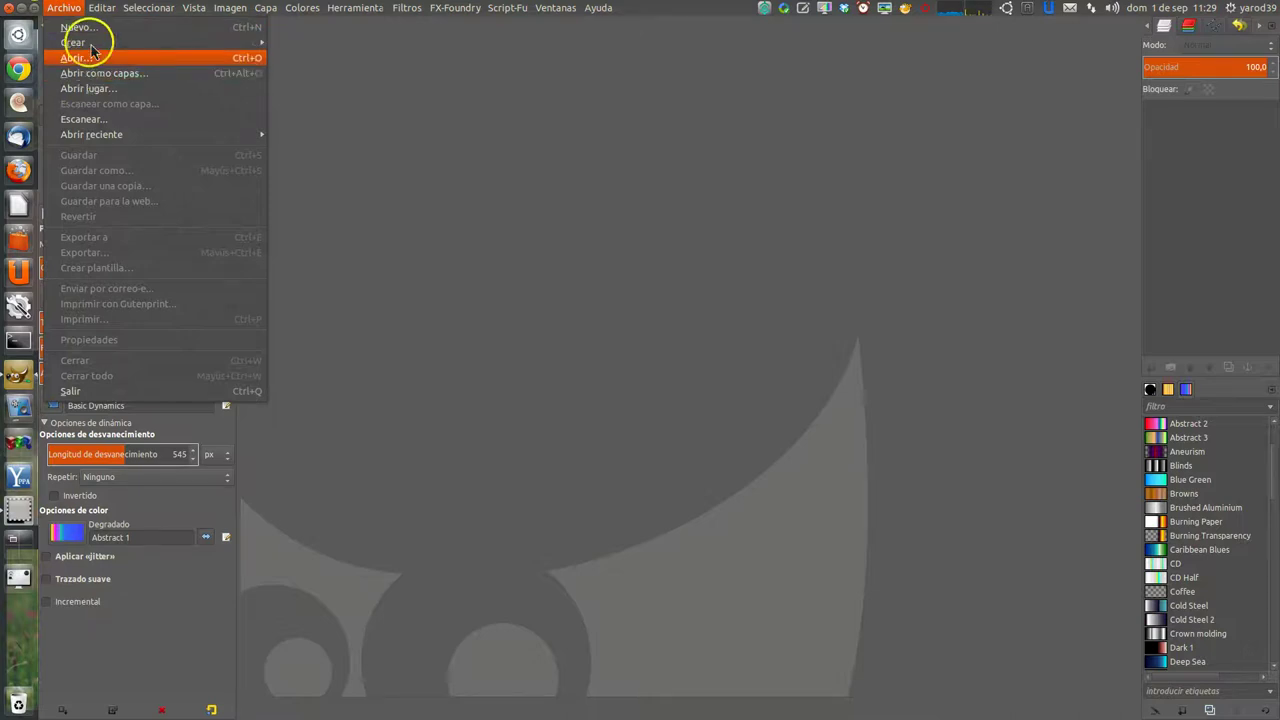
Create a new blank white 297 × 209.97 mm image and paint a test stroke
click(90, 27)
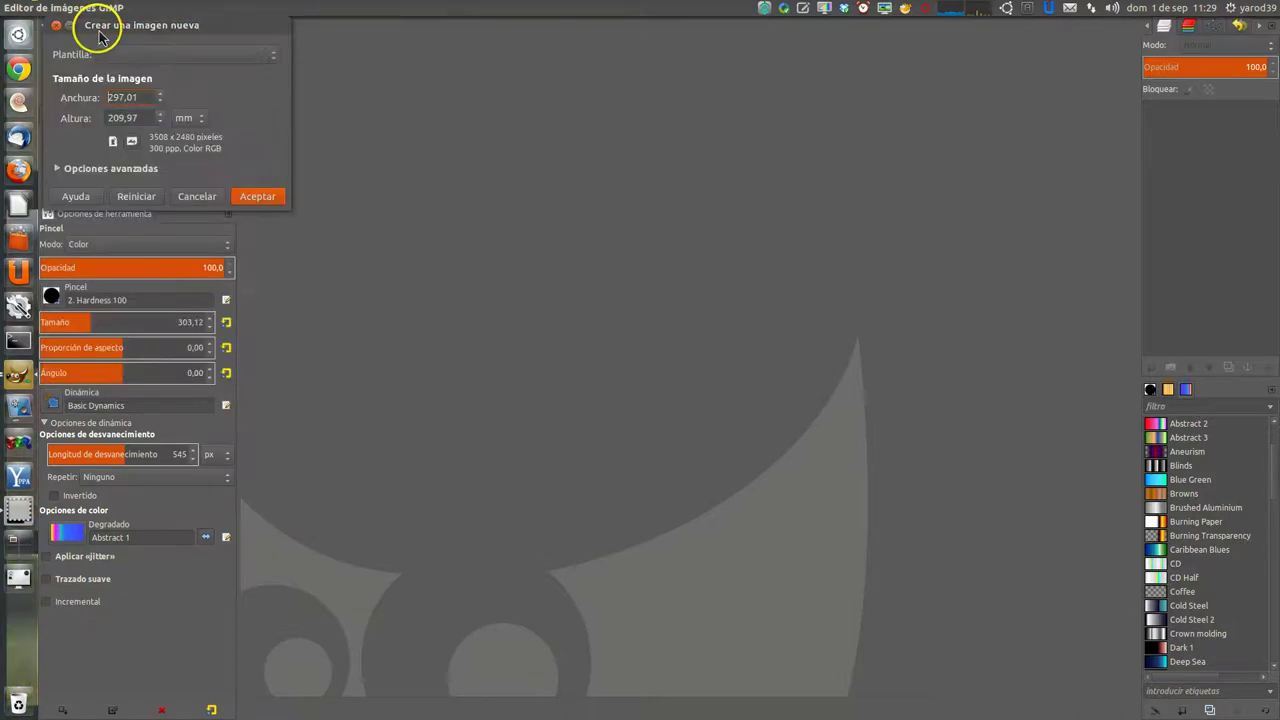
click(262, 200)
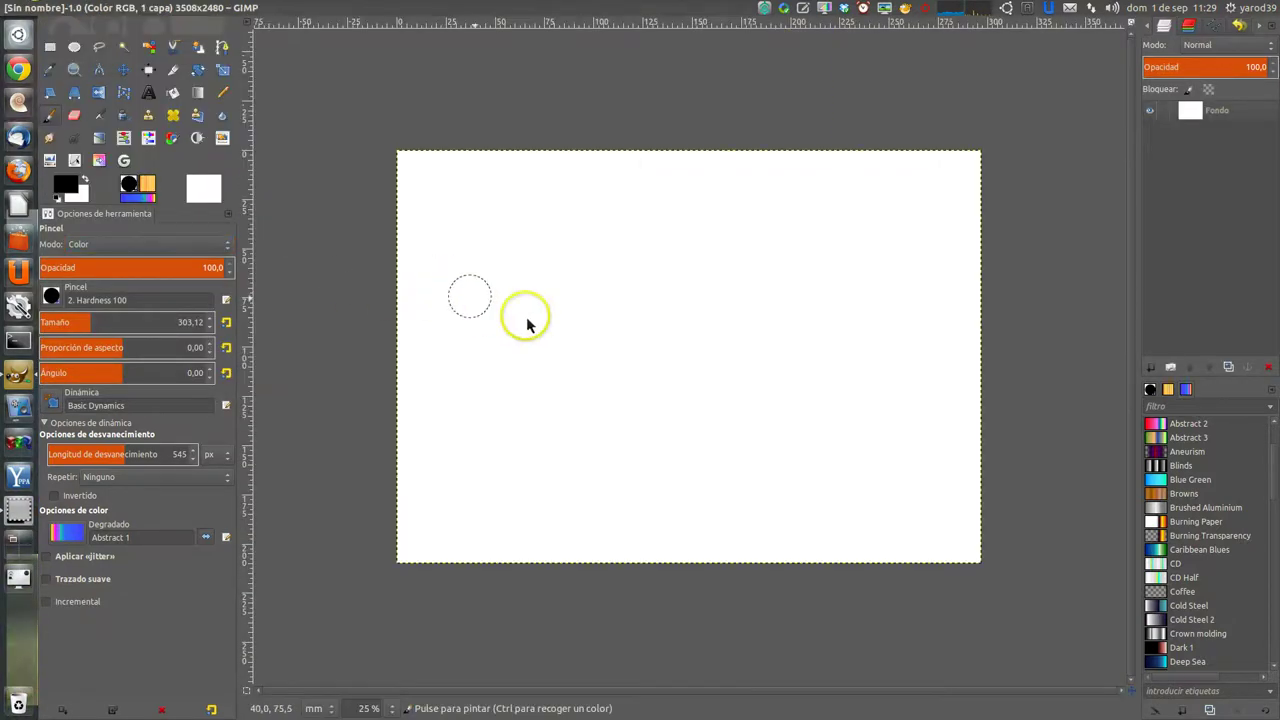
click(843, 322)
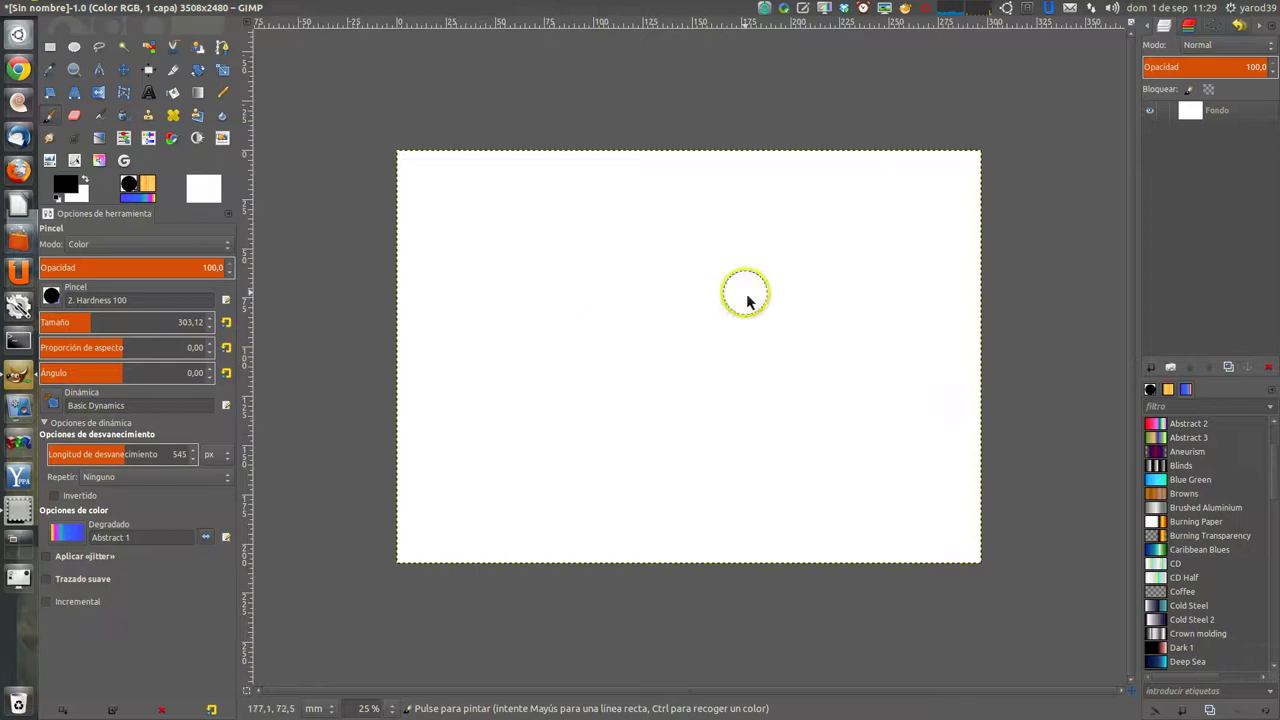
Try reversing the Abstract 1 gradient and sawtooth fade repeat, then restore both
click(205, 538)
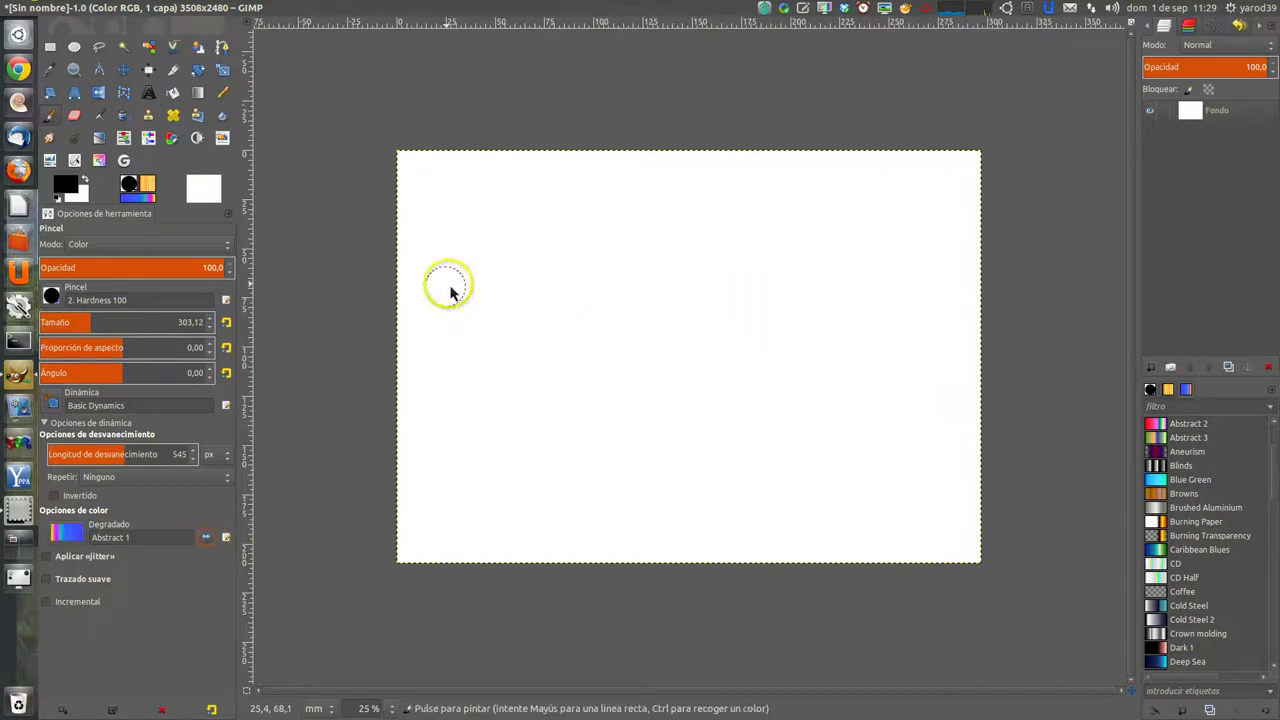
click(230, 478)
click(226, 495)
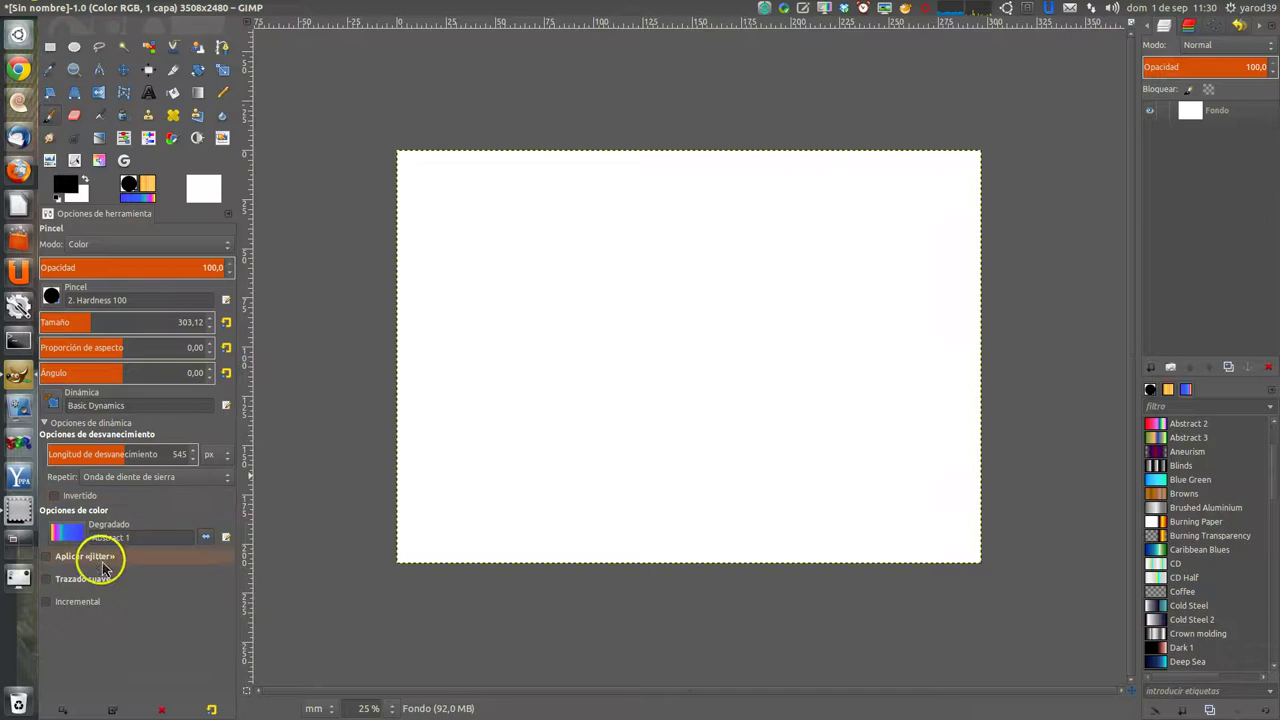
click(205, 540)
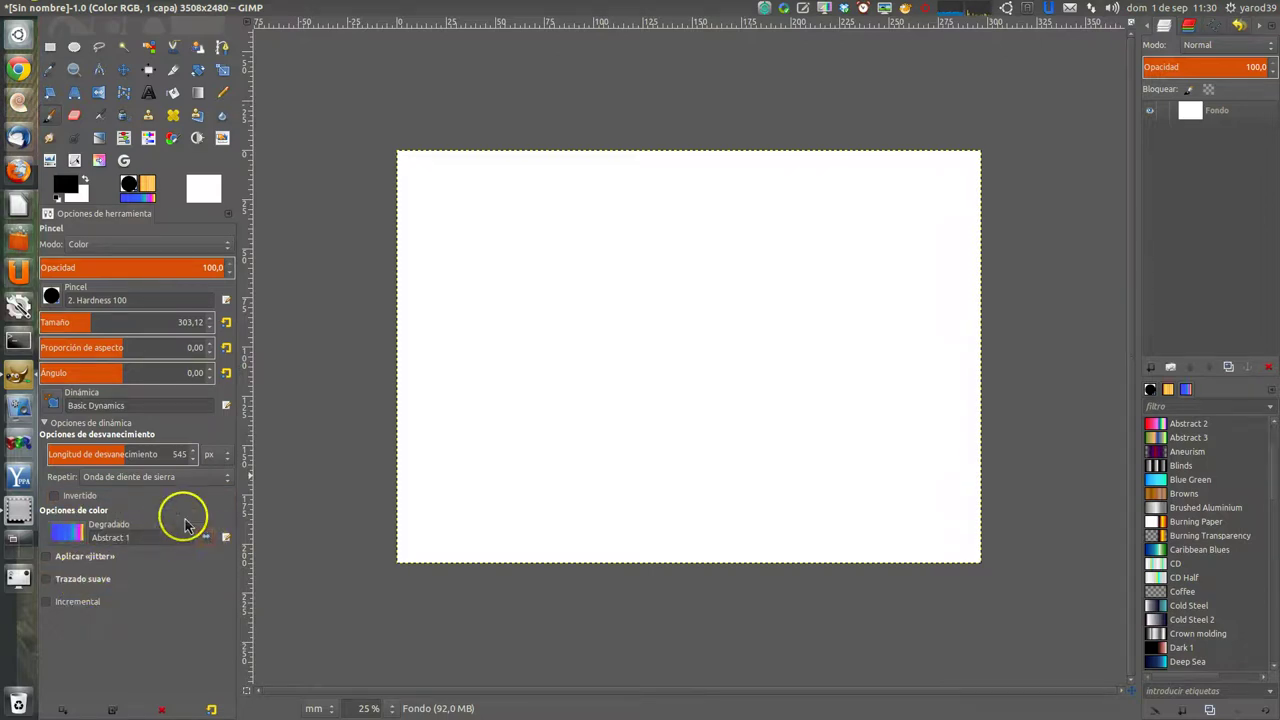
click(233, 484)
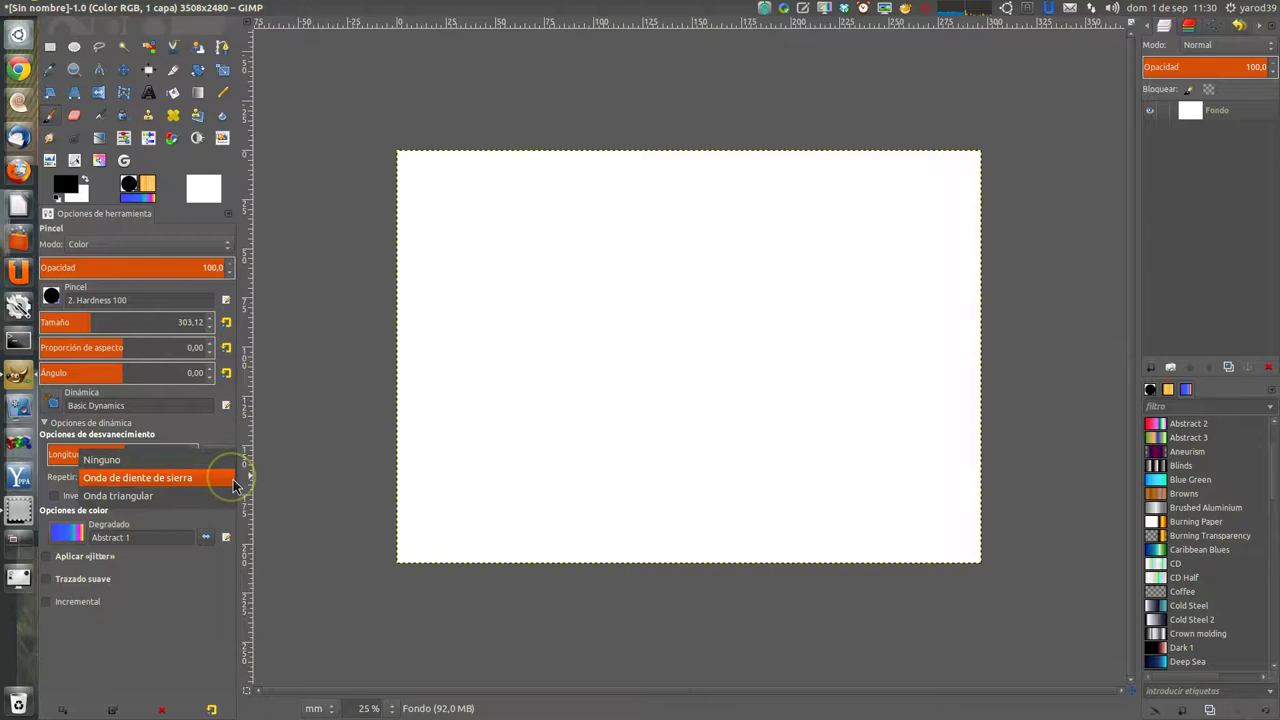
click(228, 472)
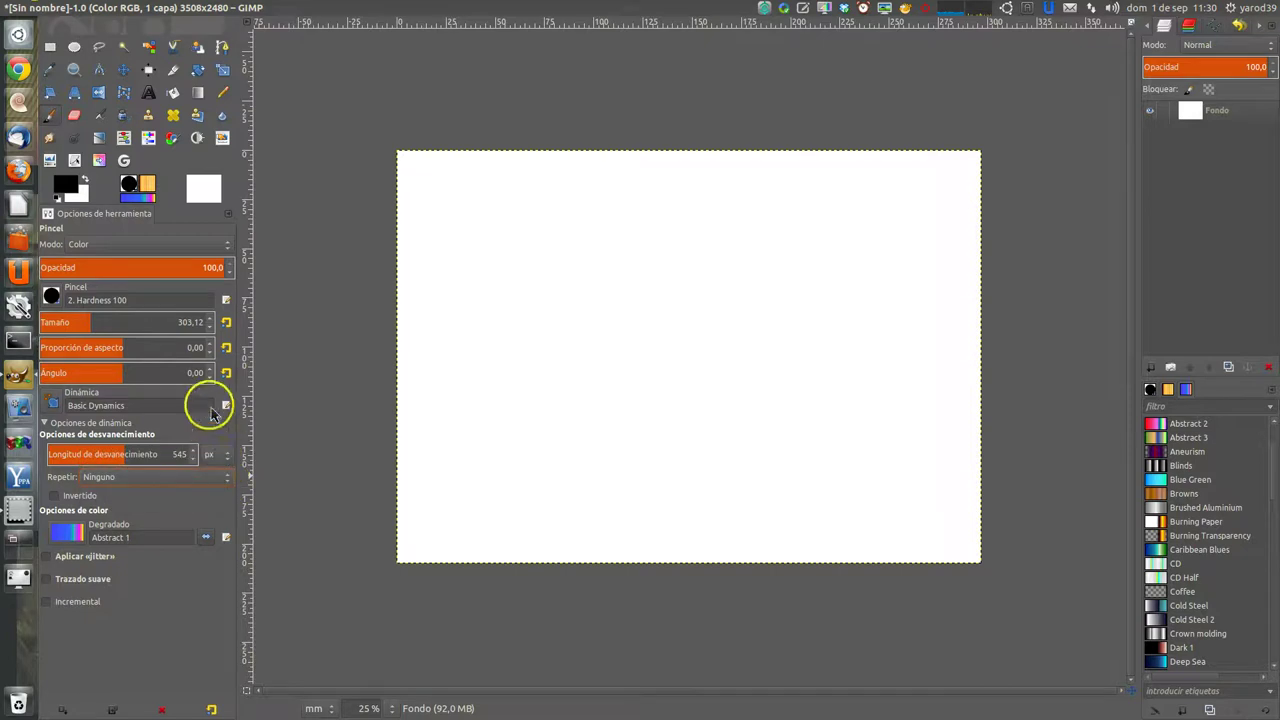
Choose Random Color from the paintbrush dynamics presets list
click(53, 407)
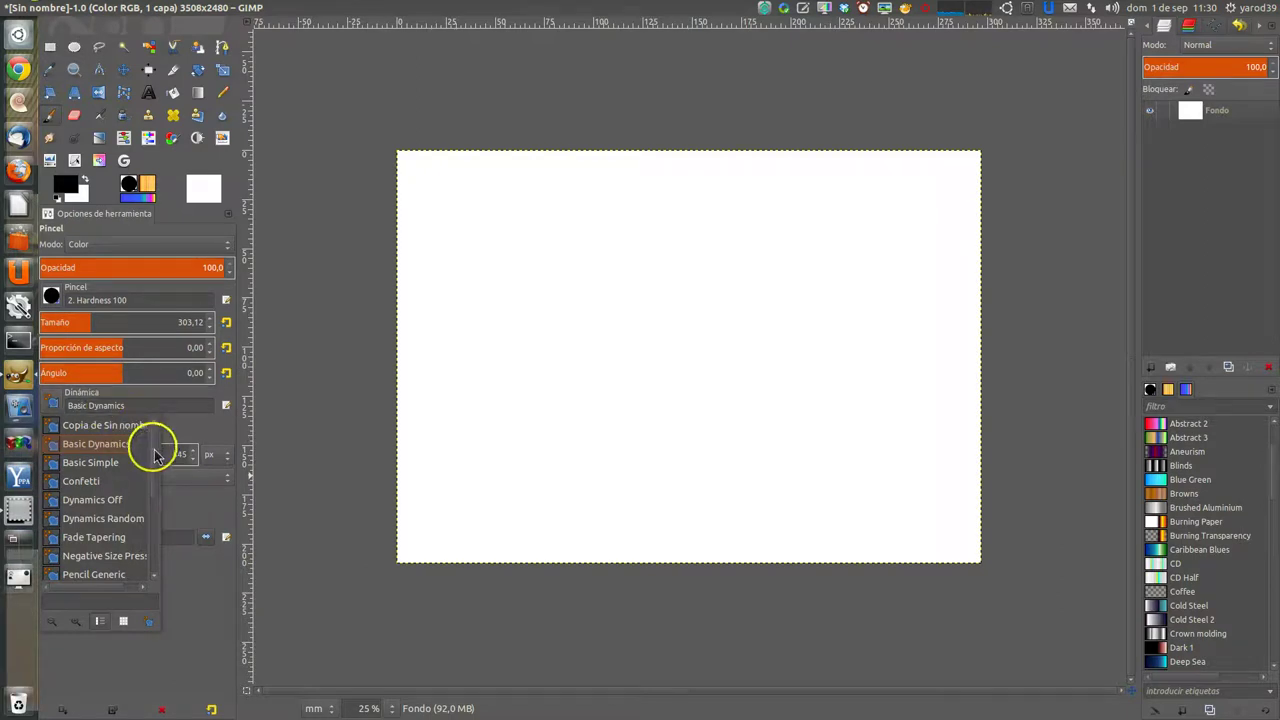
scroll(155, 503, down, 3)
scroll(152, 510, down, 3)
scroll(152, 540, down, 2)
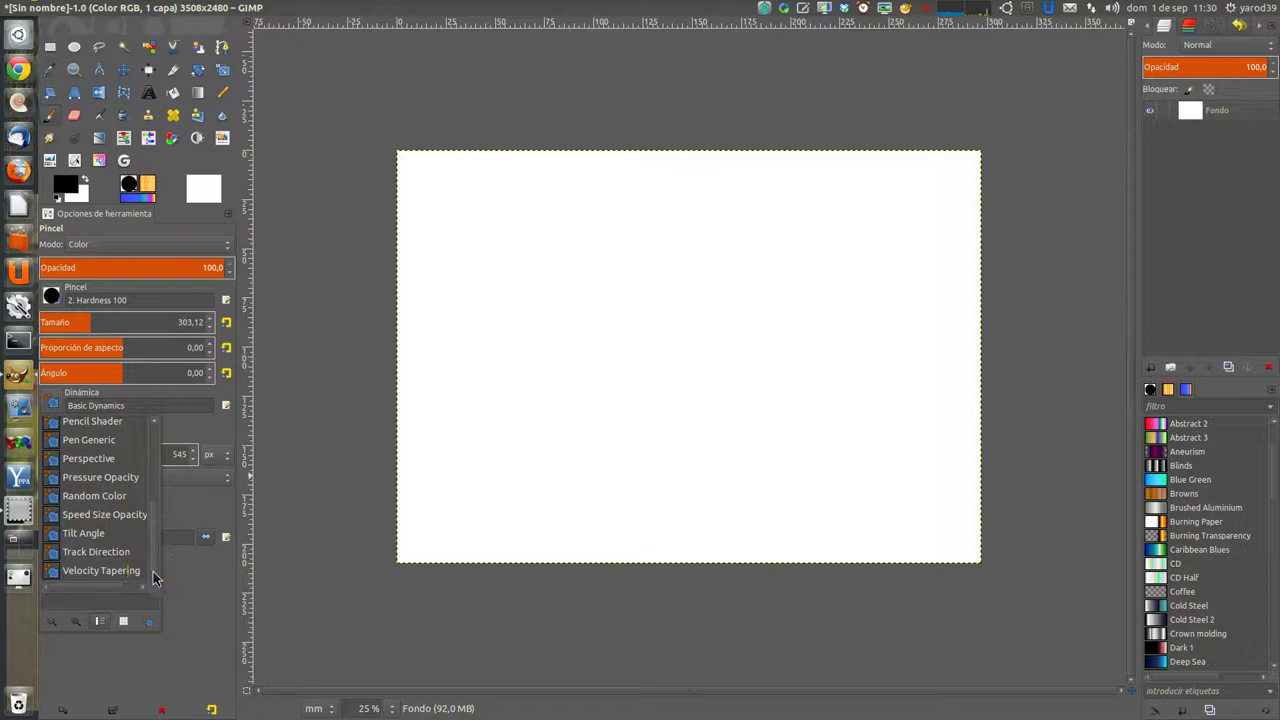
click(52, 497)
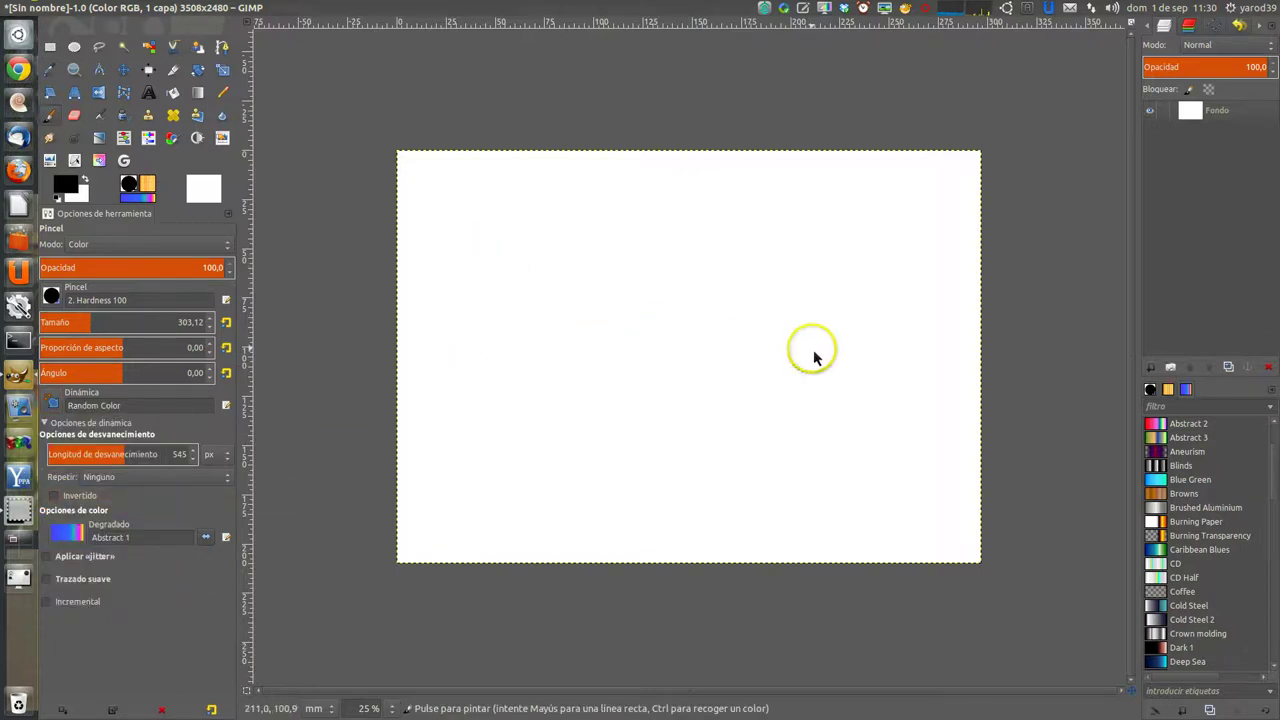
Switch the brush dynamics to Pen Generic and try Saturación, Tono and Borrar color modes
click(54, 407)
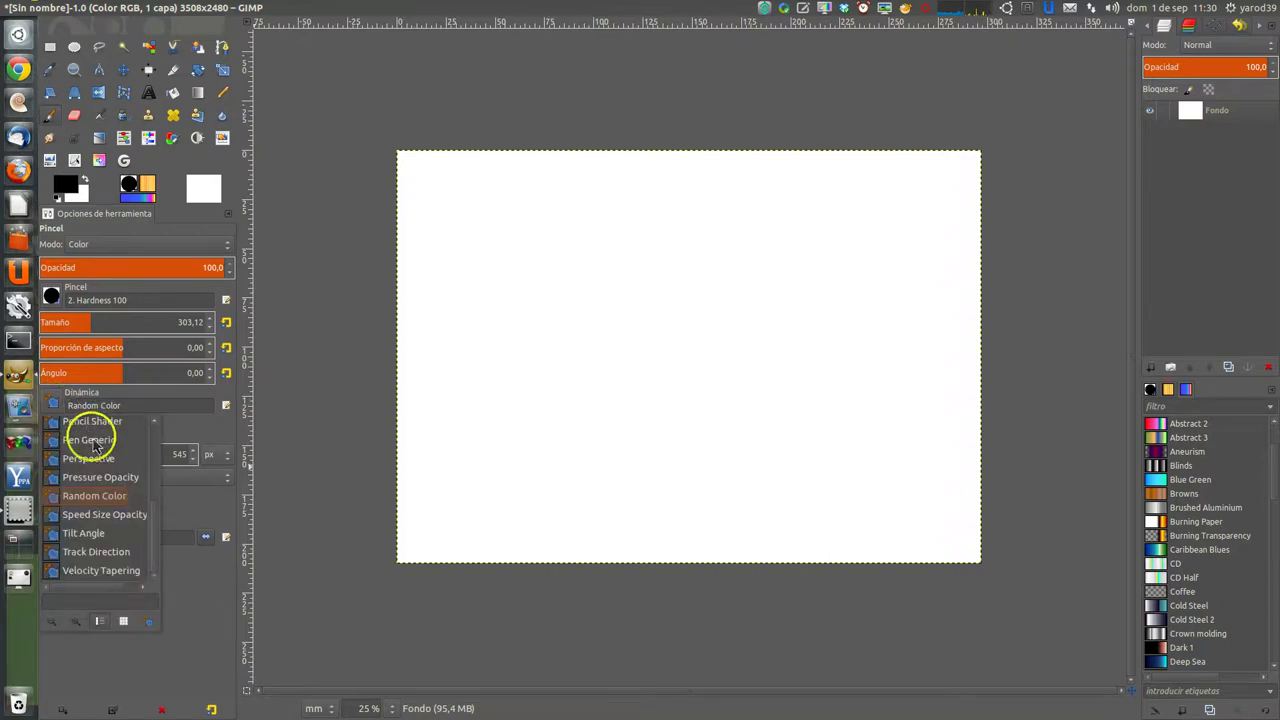
click(92, 440)
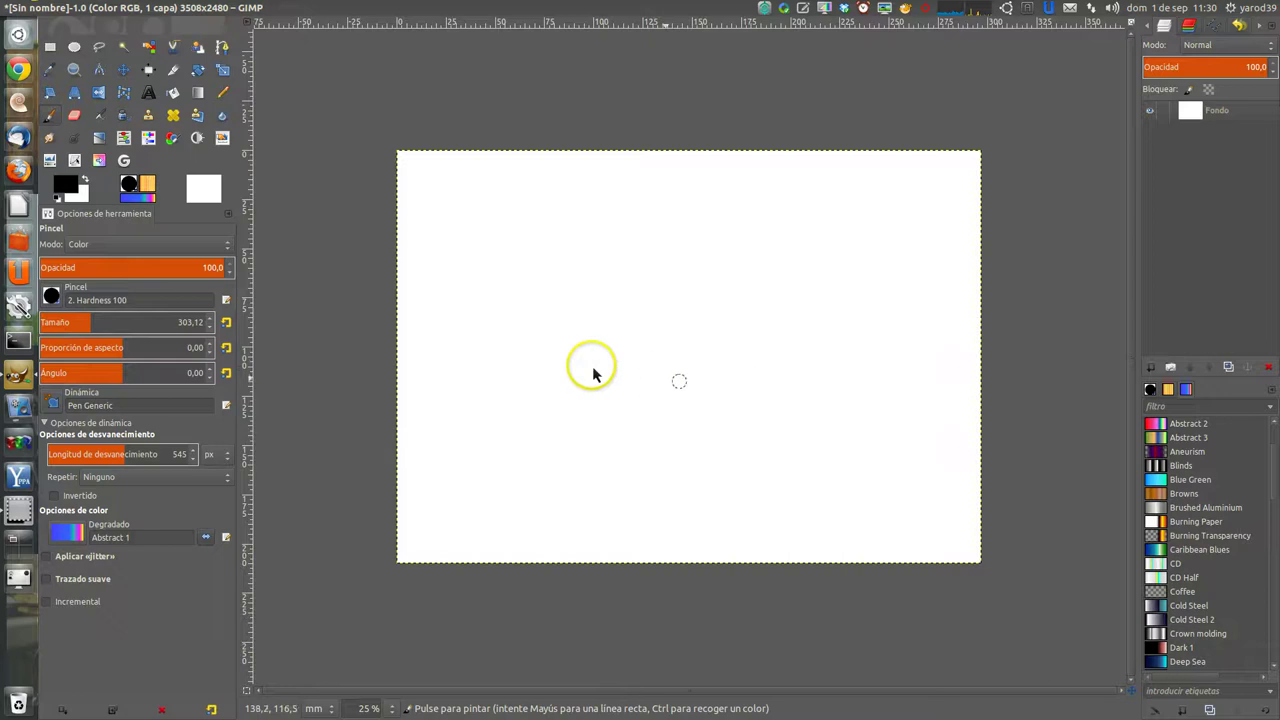
click(231, 255)
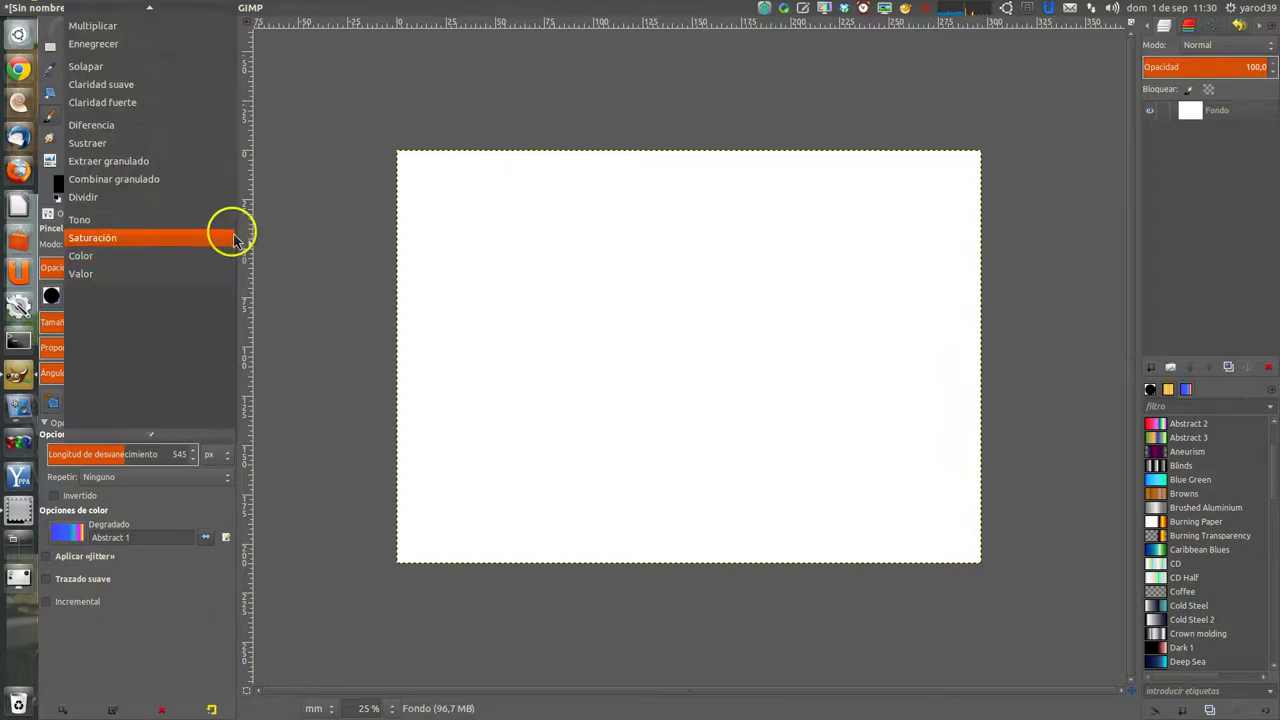
click(233, 239)
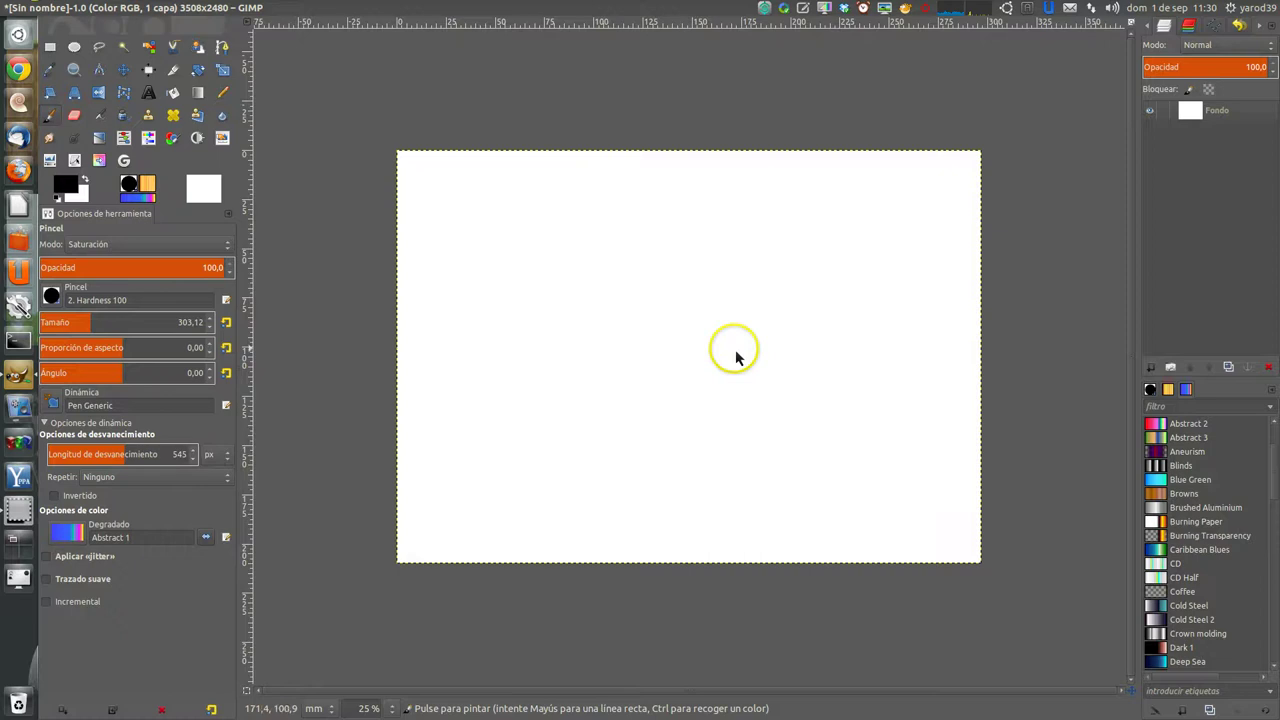
click(228, 249)
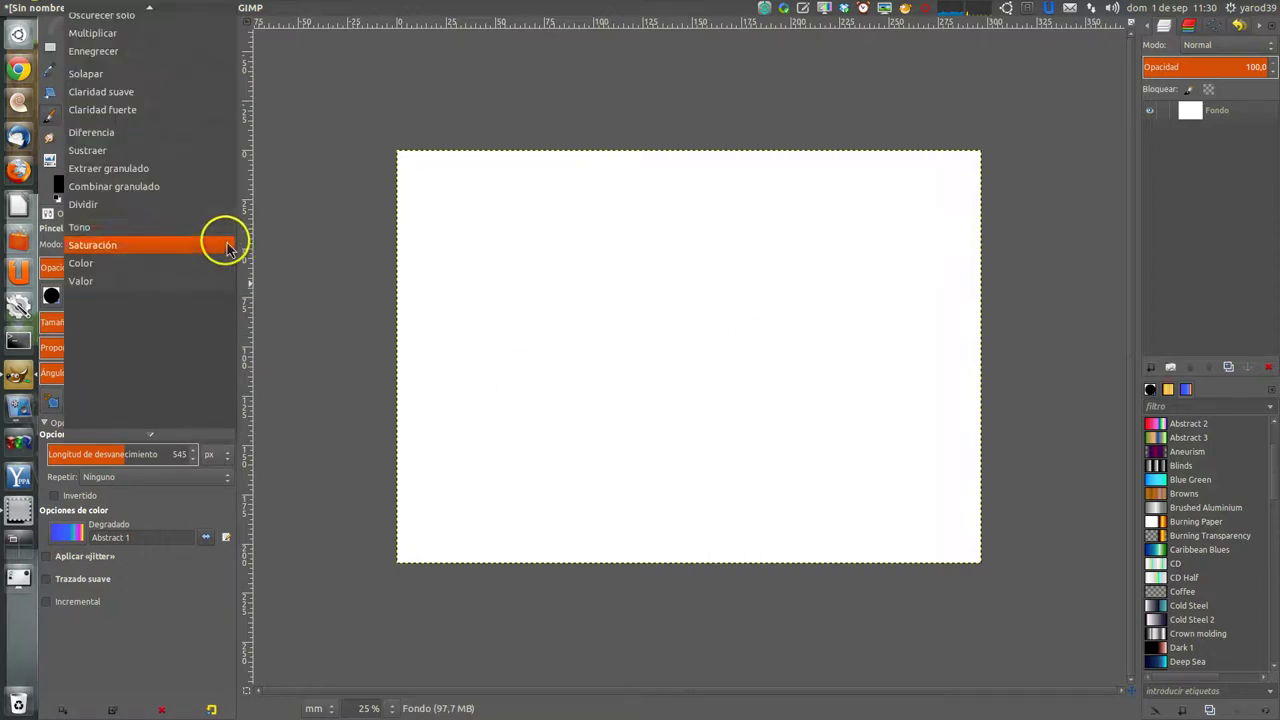
click(225, 223)
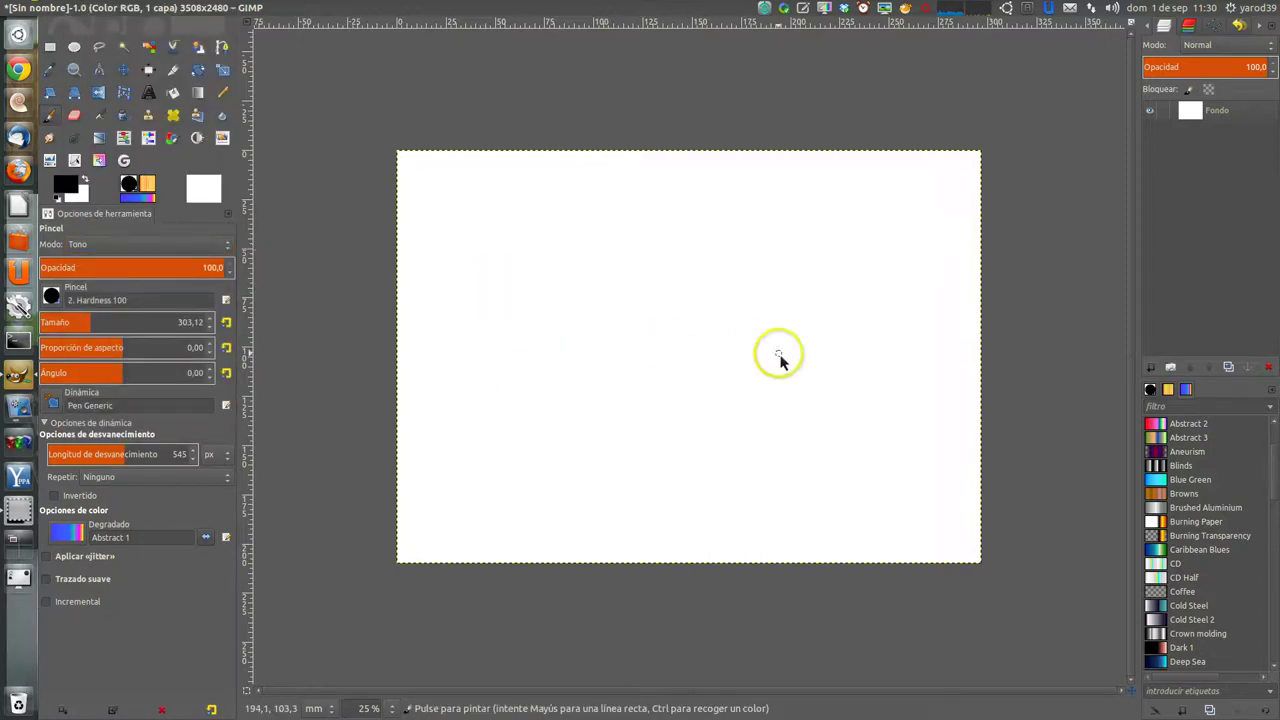
click(228, 249)
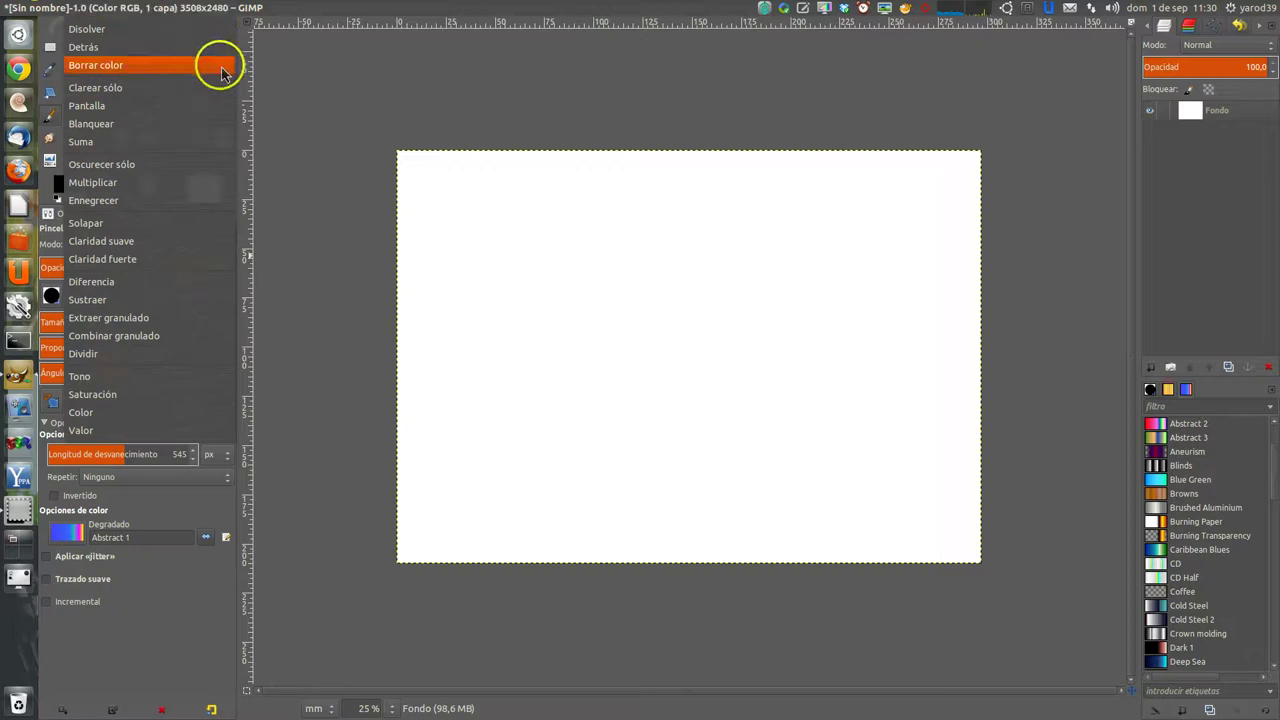
click(220, 63)
Paint a long tapered test stroke across the canvas, then set the mode back to Normal
drag(428, 260, 466, 281)
drag(530, 318, 786, 329)
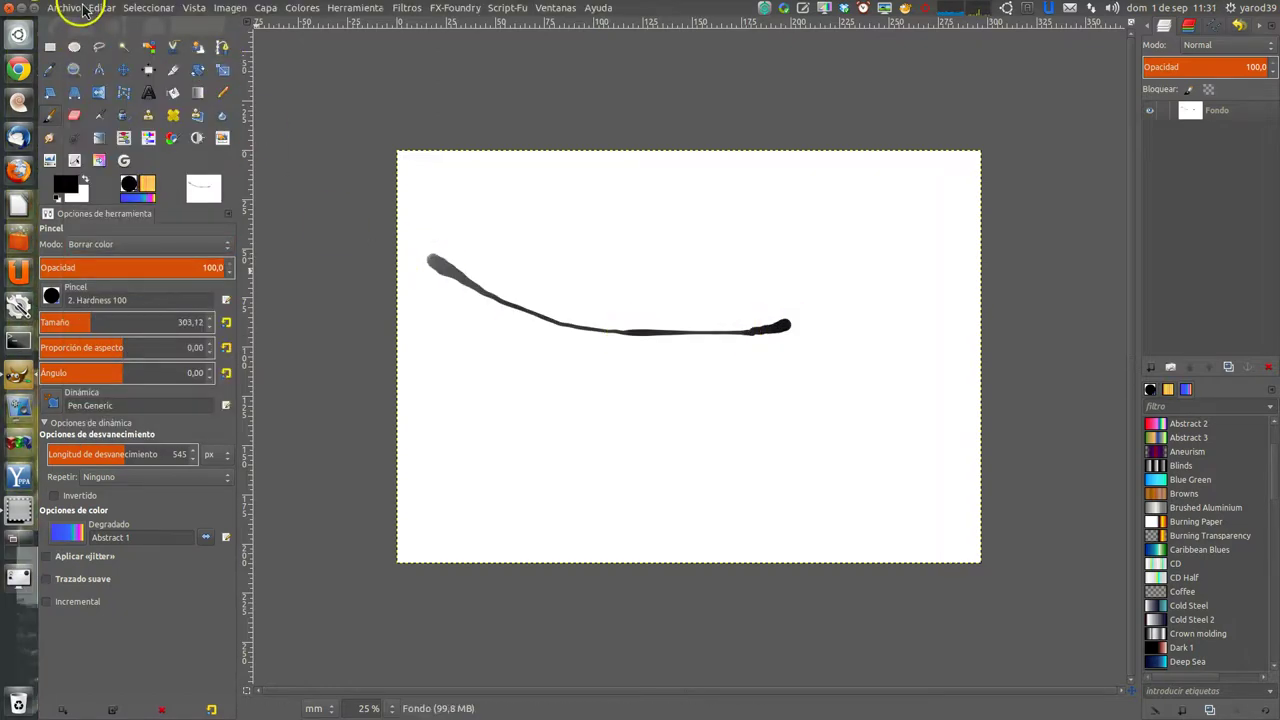
click(83, 8)
click(83, 8)
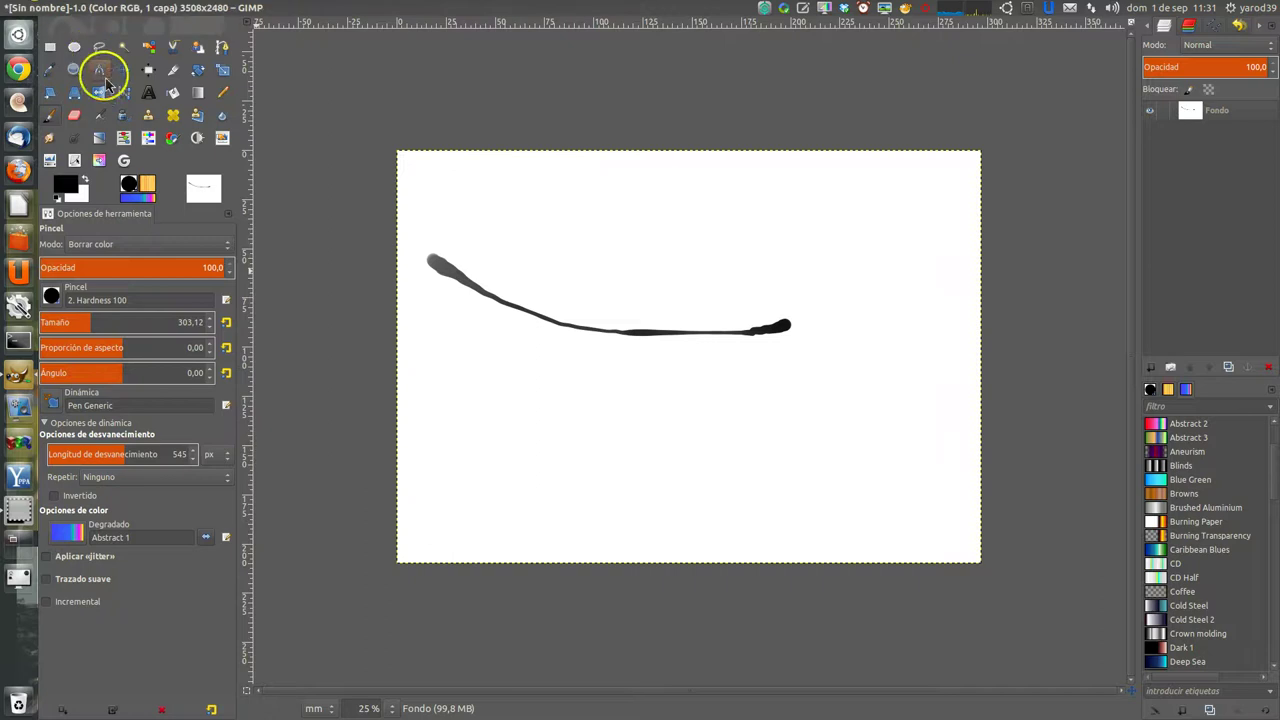
click(226, 250)
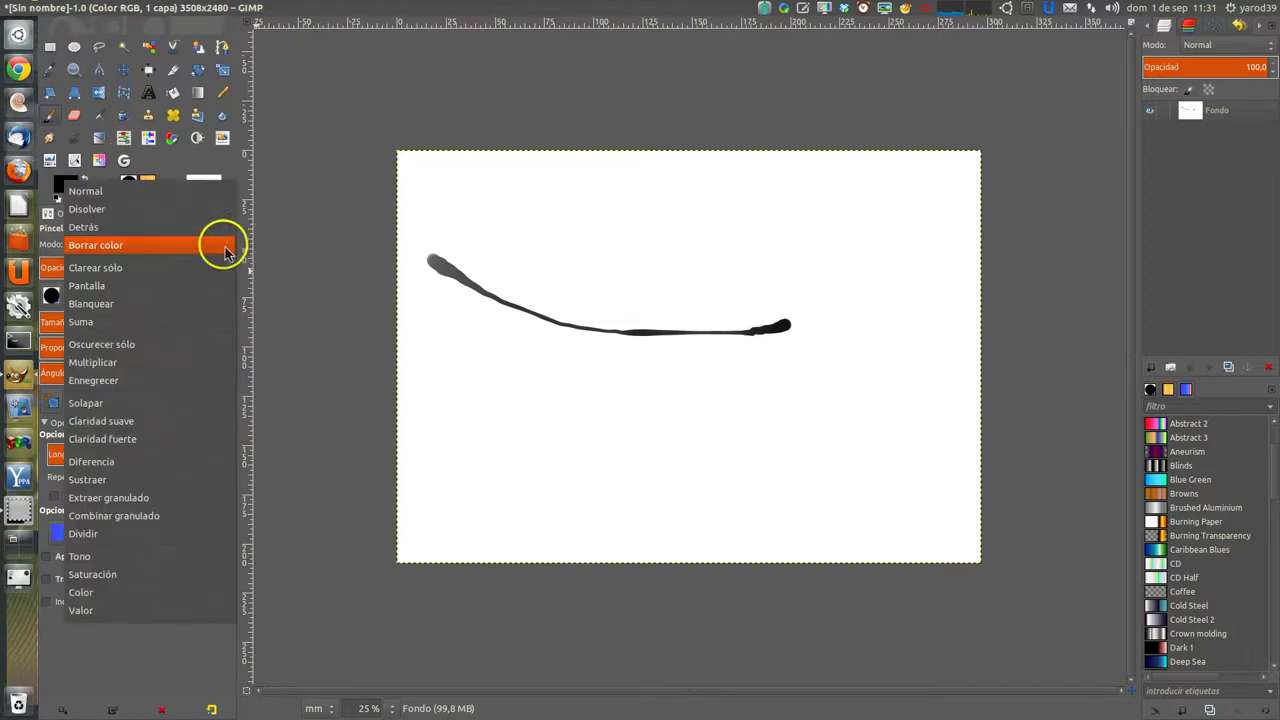
click(218, 196)
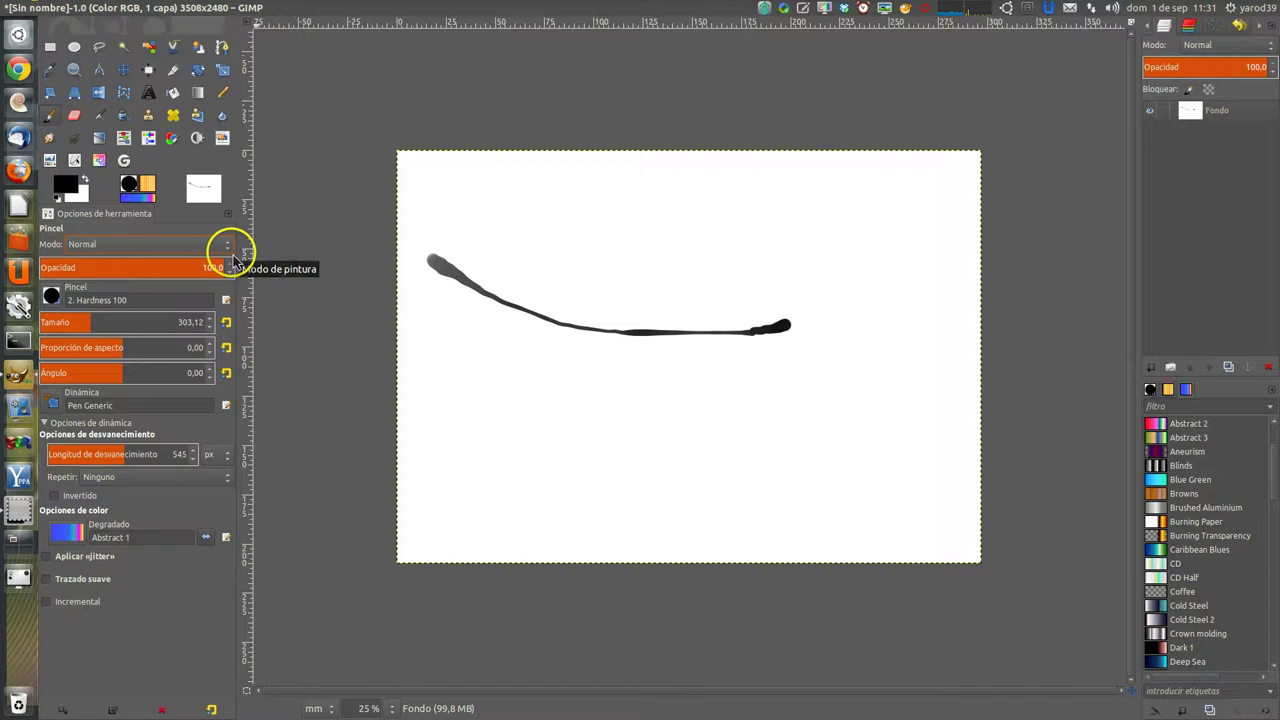
Drag a second tapered dark stroke diagonally across the canvas above the first
mouse_move(449, 237)
mouse_down()
mouse_move(755, 310)
mouse_move(808, 305)
mouse_move(745, 355)
mouse_up()
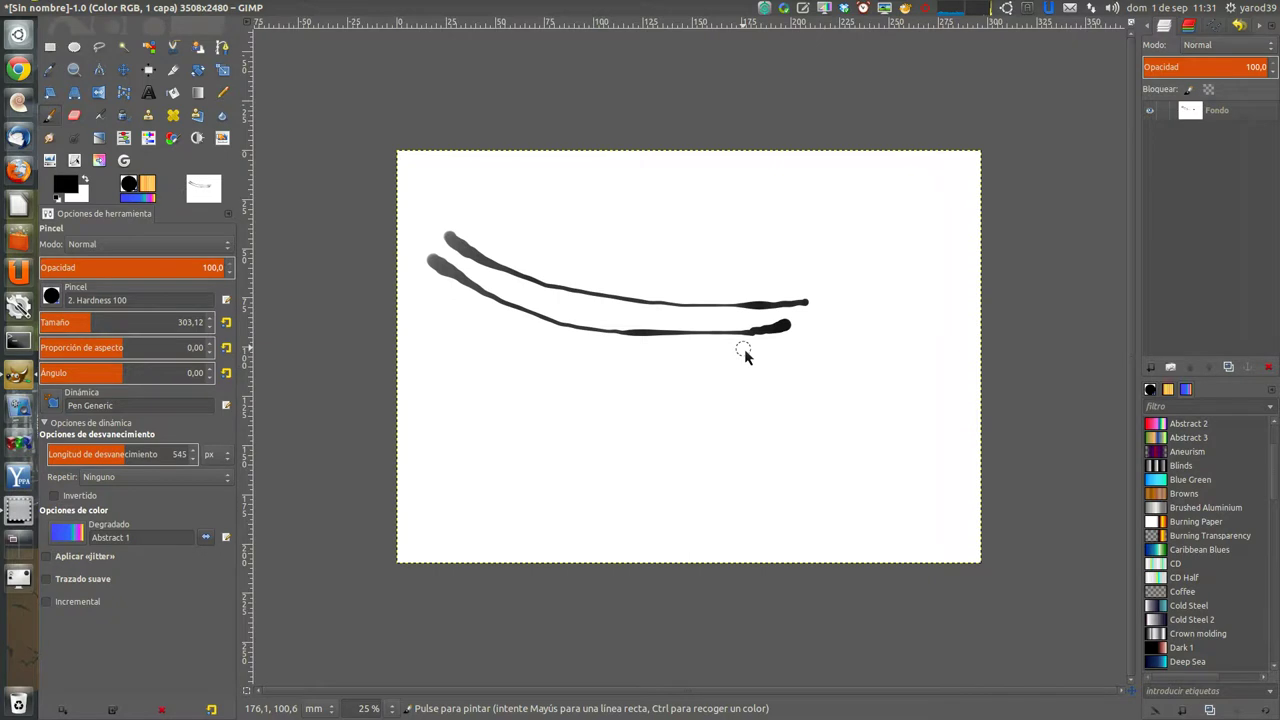
click(744, 352)
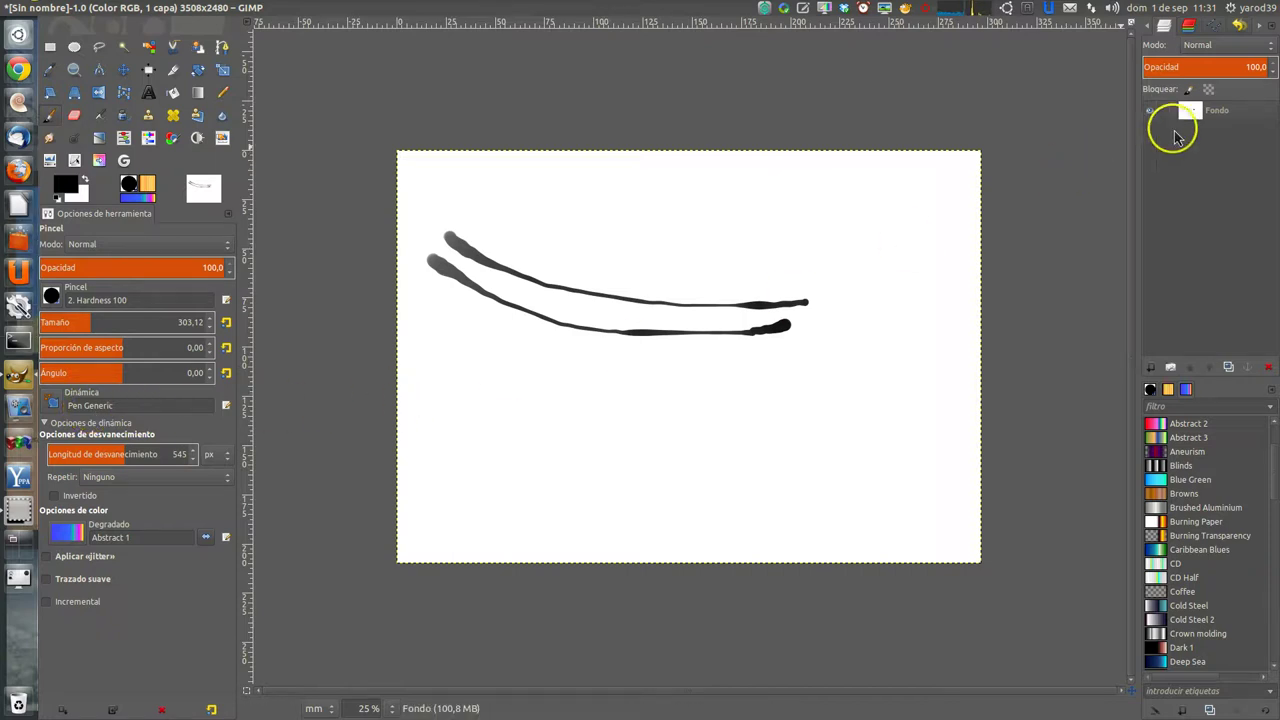
Select 'Copia de Sin nombre' in the Dynamics dock and open it in the Dynamics Editor
click(1264, 30)
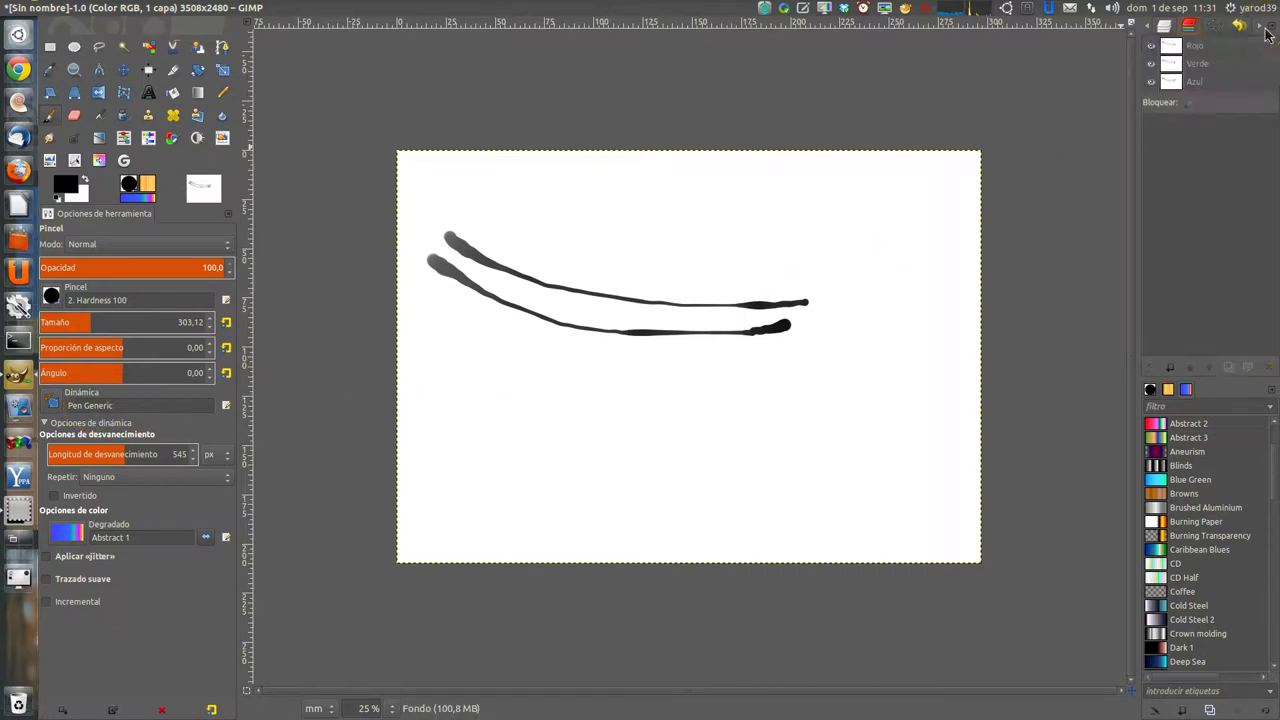
click(1264, 30)
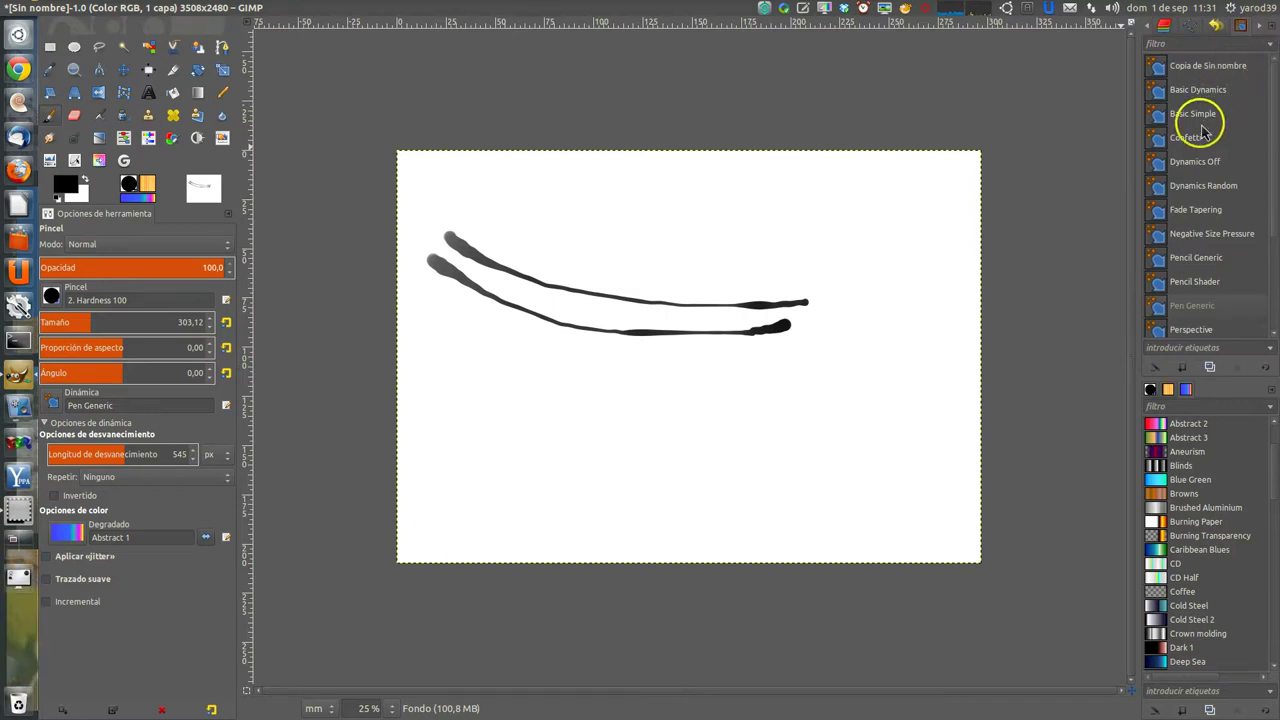
click(1163, 70)
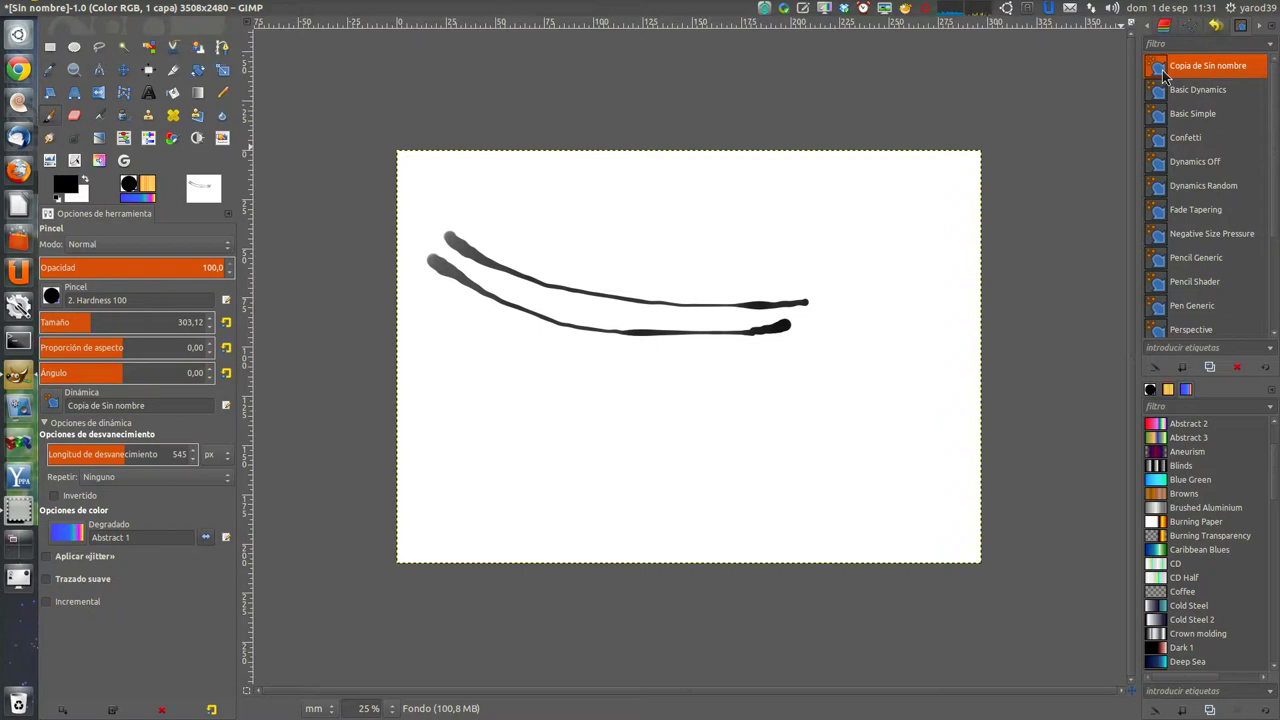
double_click(1163, 70)
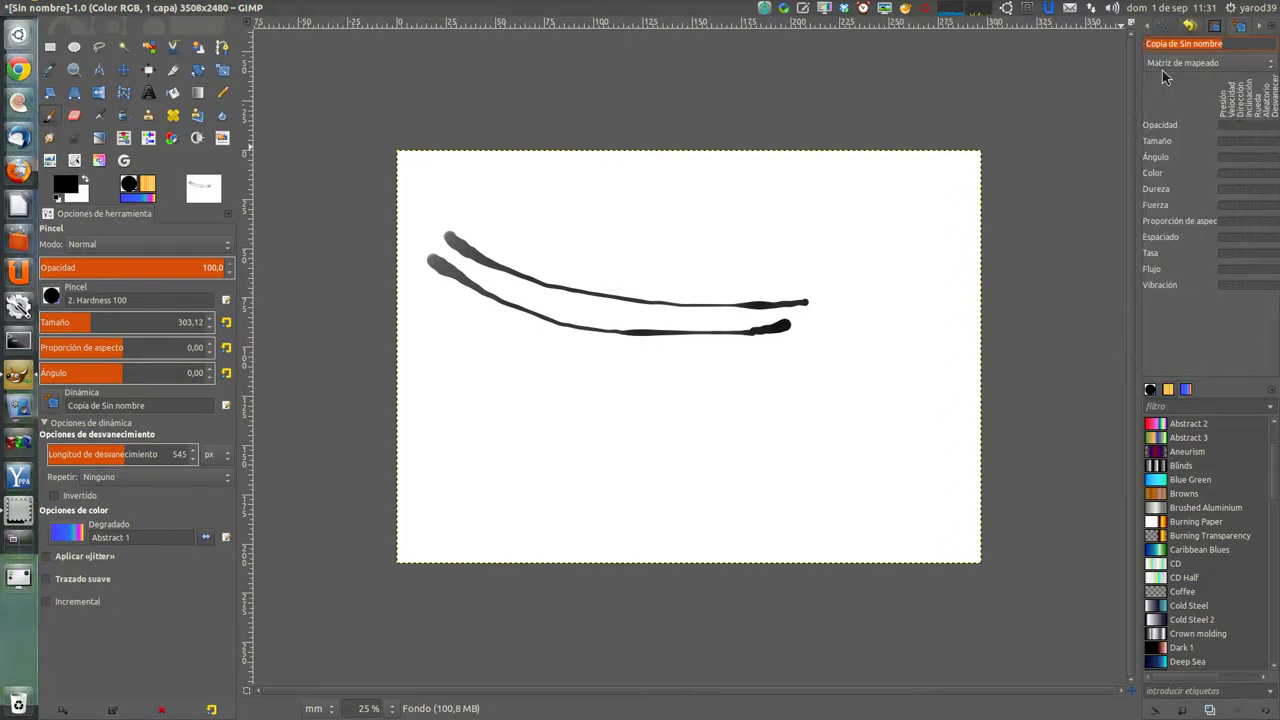
click(1198, 132)
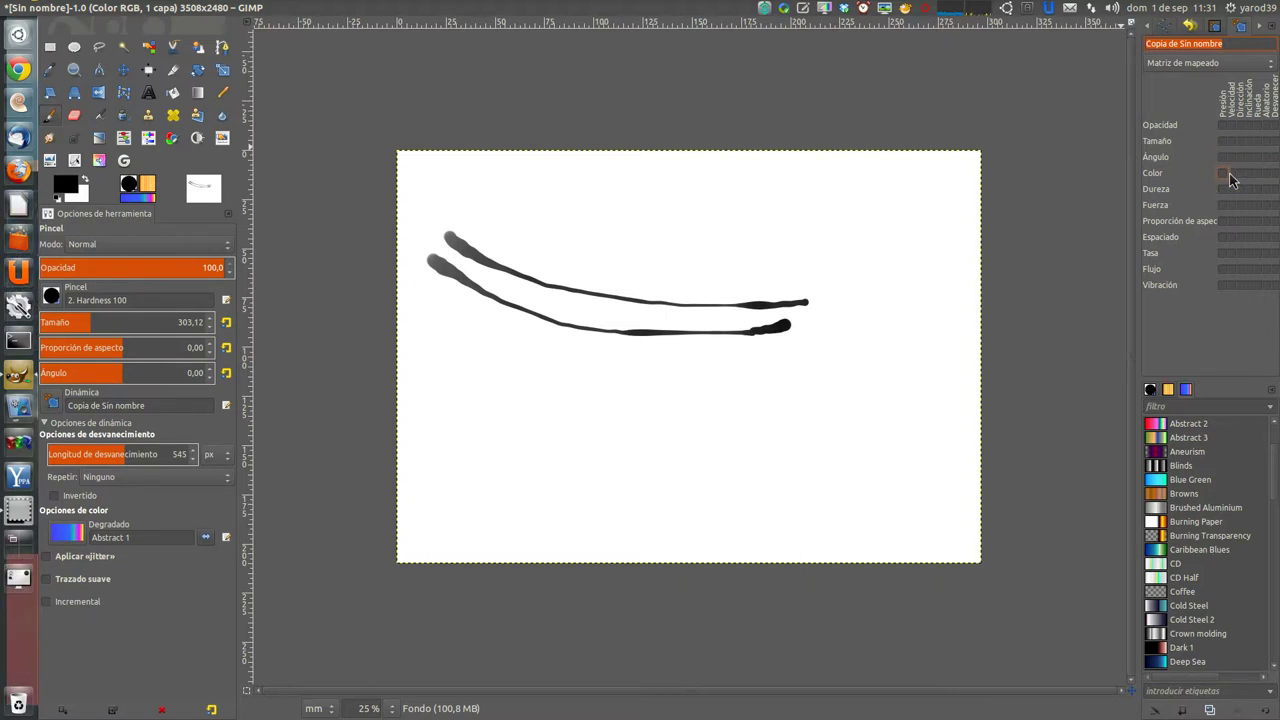
Paint yellow test strokes, then link colour to an input and paint gradient-coloured strokes
drag(603, 212, 870, 226)
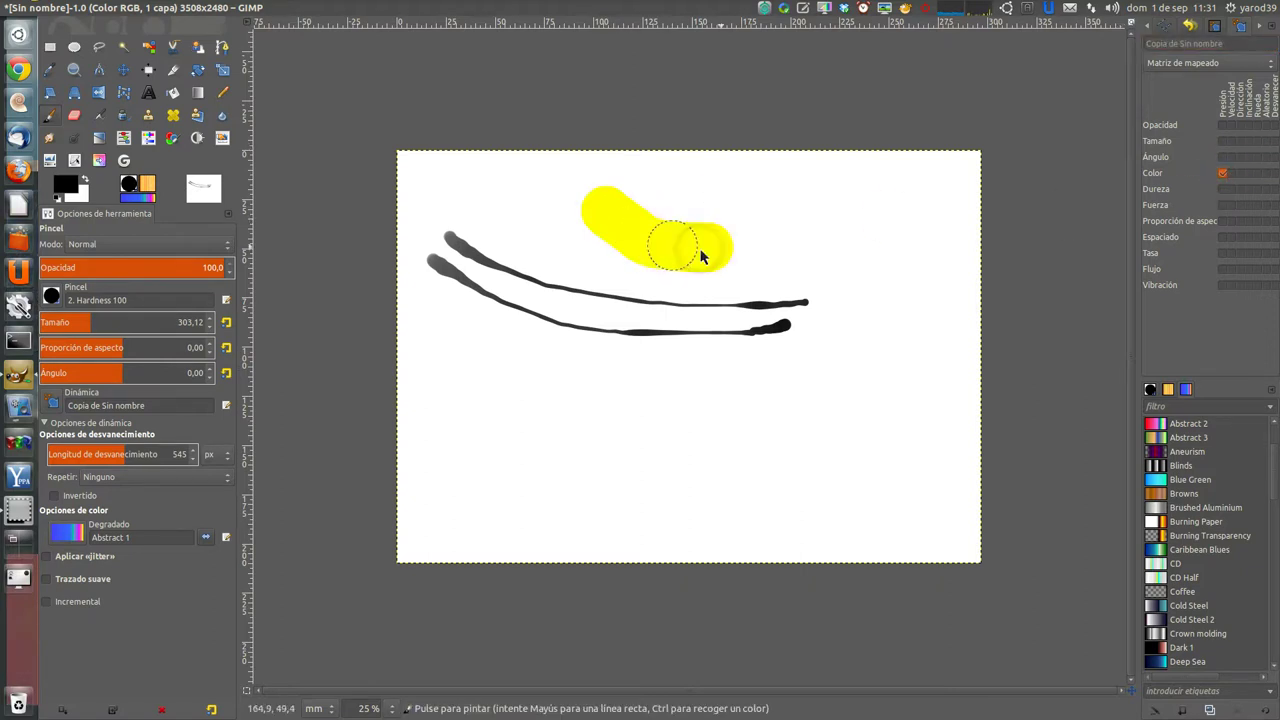
drag(500, 435, 876, 416)
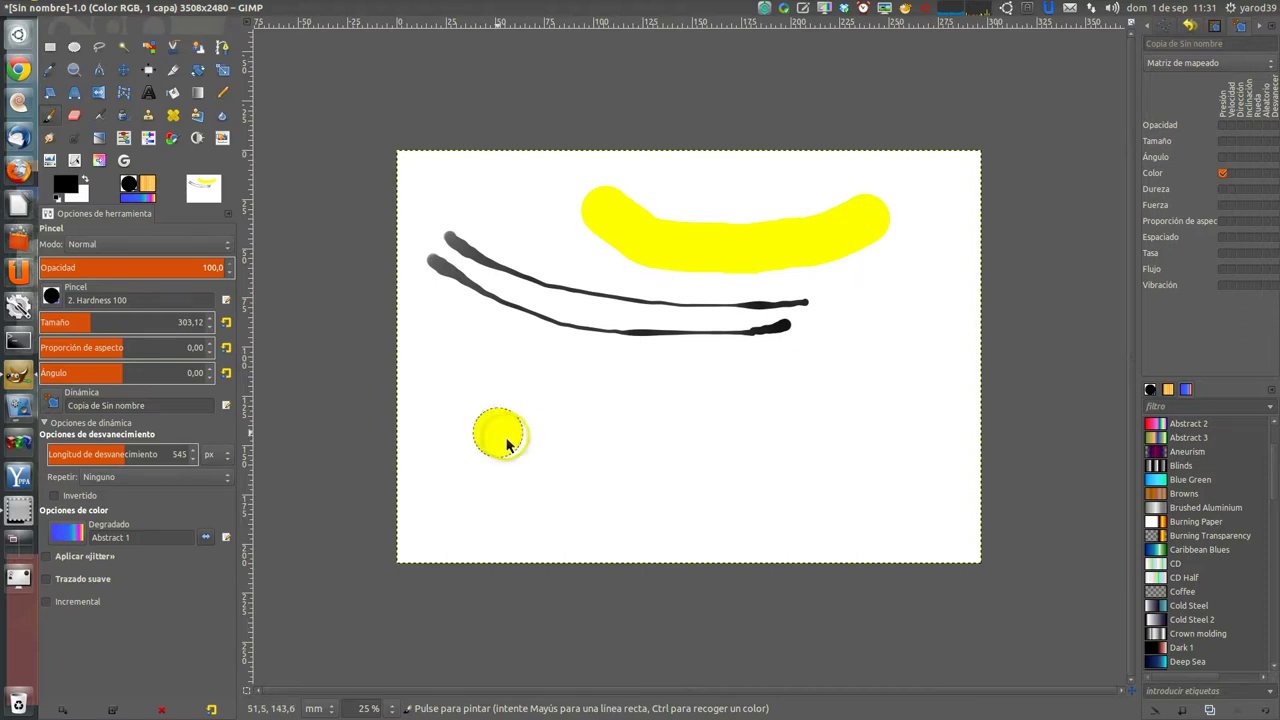
click(1230, 173)
mouse_move(423, 328)
mouse_down()
mouse_move(808, 368)
mouse_move(900, 329)
mouse_up()
mouse_move(455, 185)
mouse_down()
mouse_move(643, 286)
mouse_move(918, 295)
mouse_up()
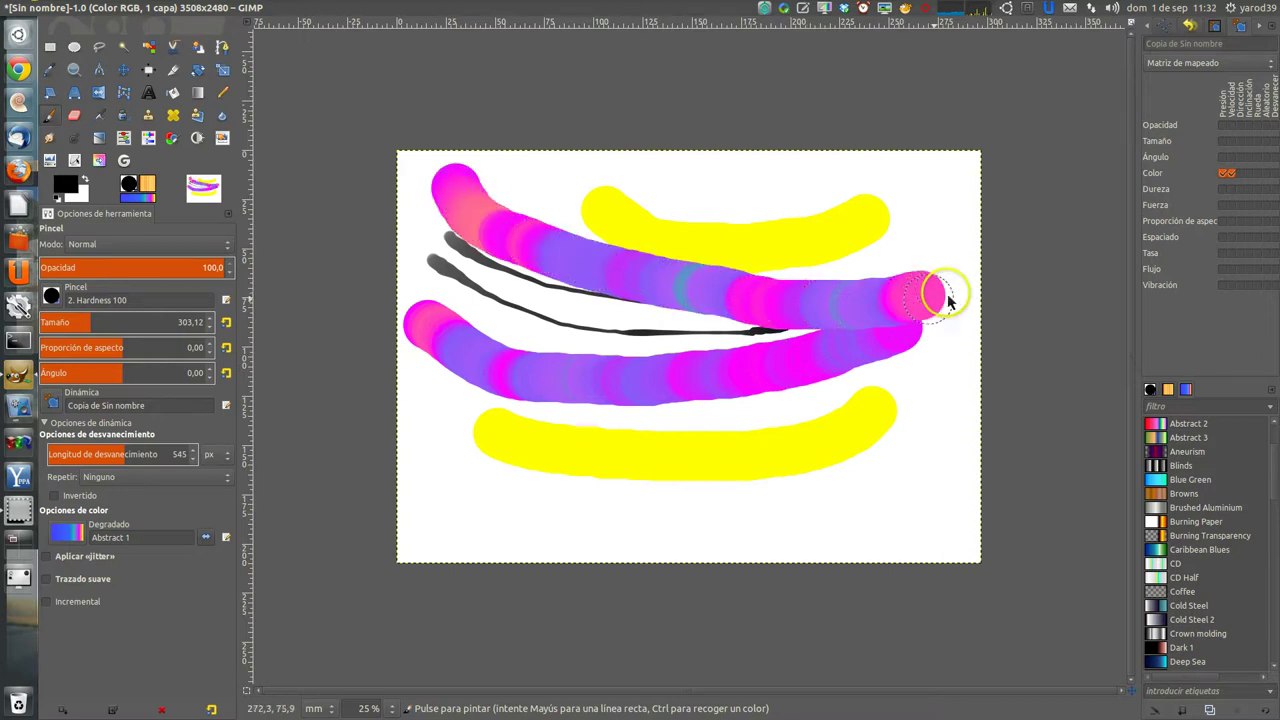
Link colour to one more input, paint violet and teal gradient strokes, then clear the canvas
click(1249, 174)
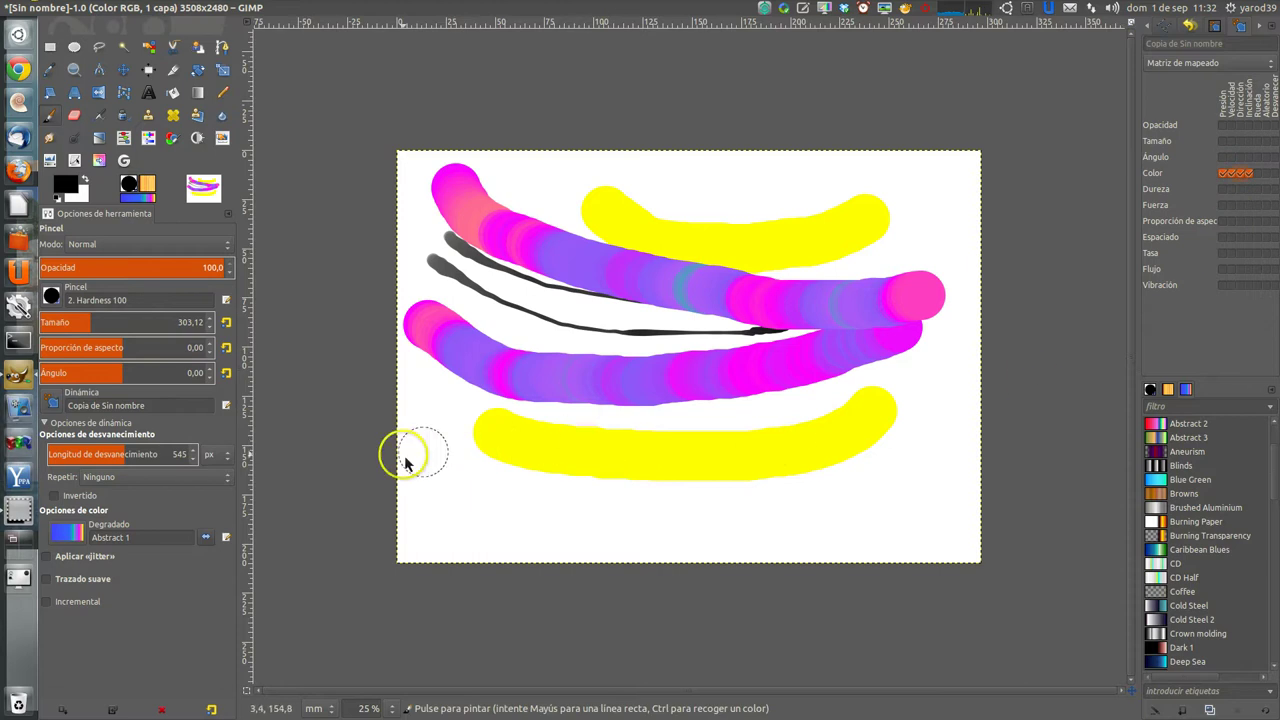
mouse_move(406, 450)
mouse_down()
mouse_move(943, 467)
mouse_move(980, 449)
mouse_up()
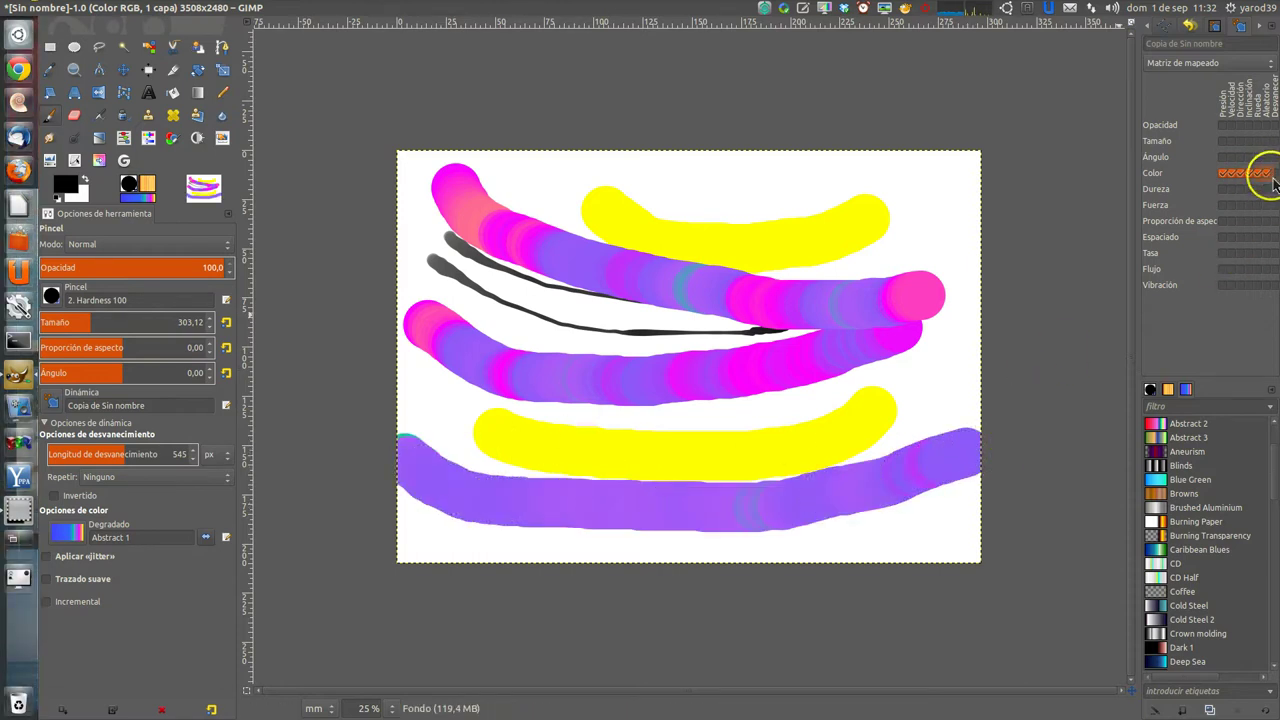
mouse_move(557, 182)
mouse_down()
mouse_move(912, 418)
mouse_move(500, 434)
mouse_move(523, 286)
mouse_move(823, 214)
mouse_move(832, 230)
mouse_up()
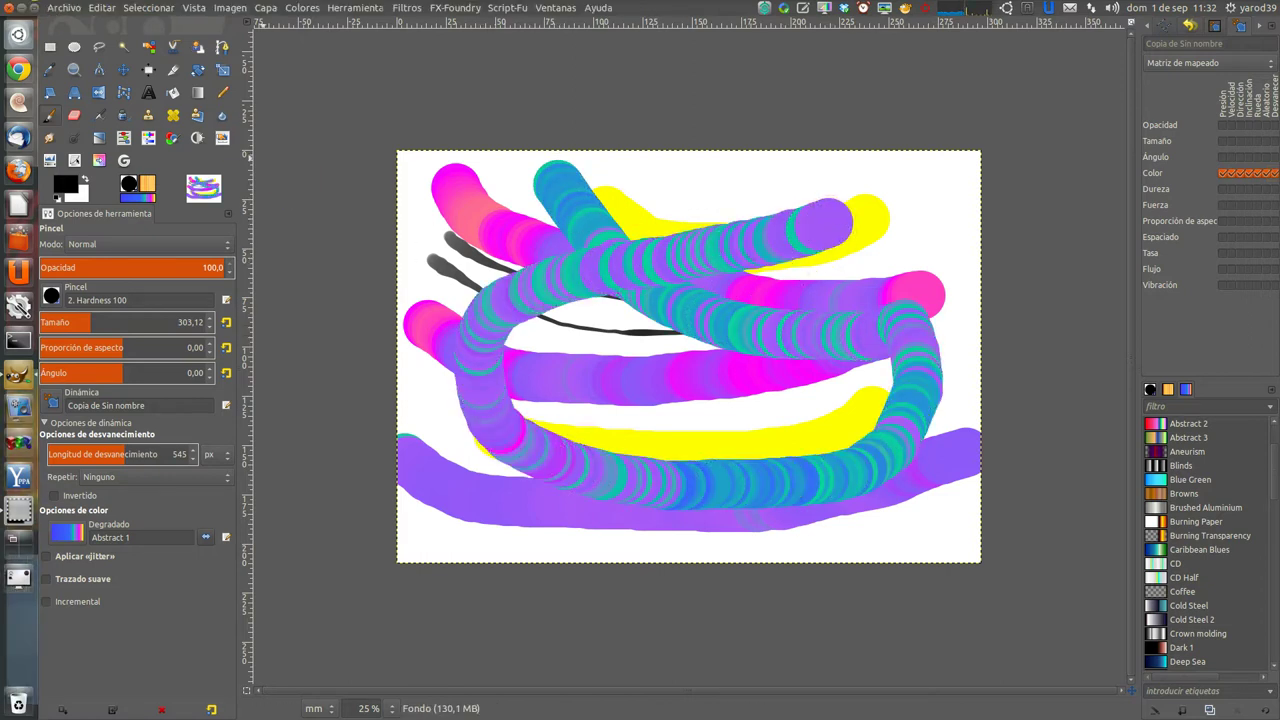
click(104, 8)
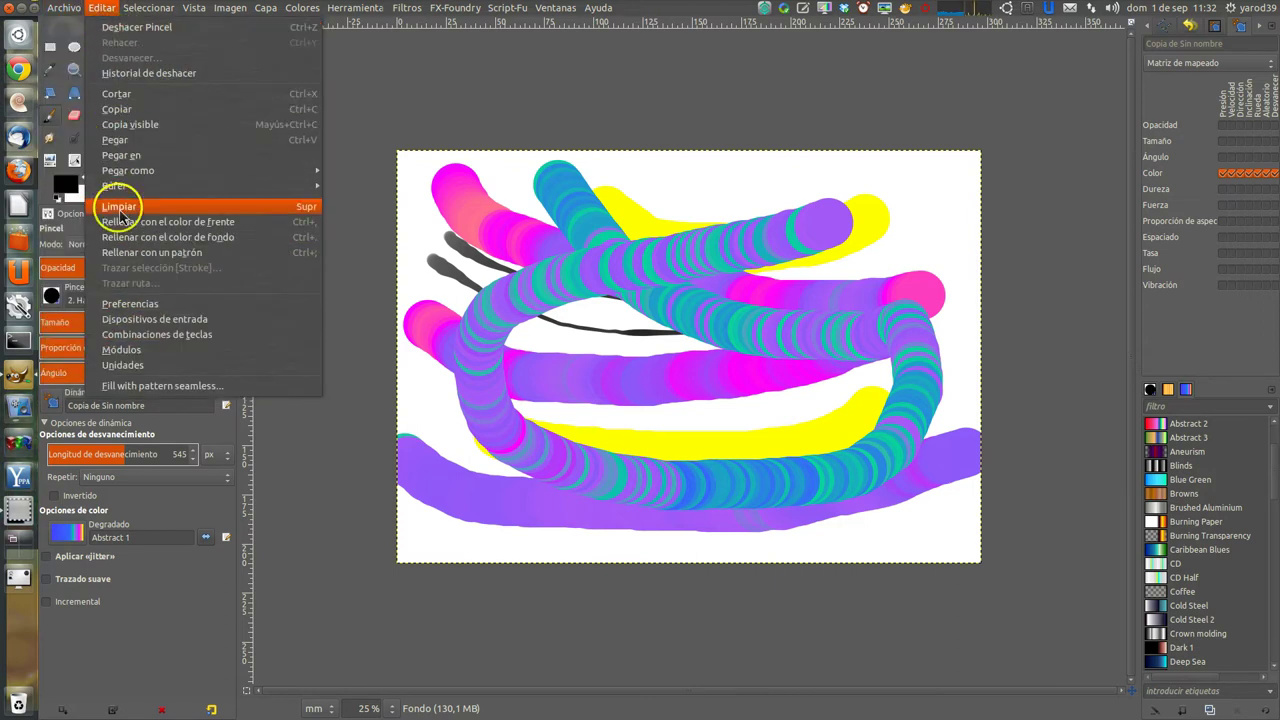
click(115, 206)
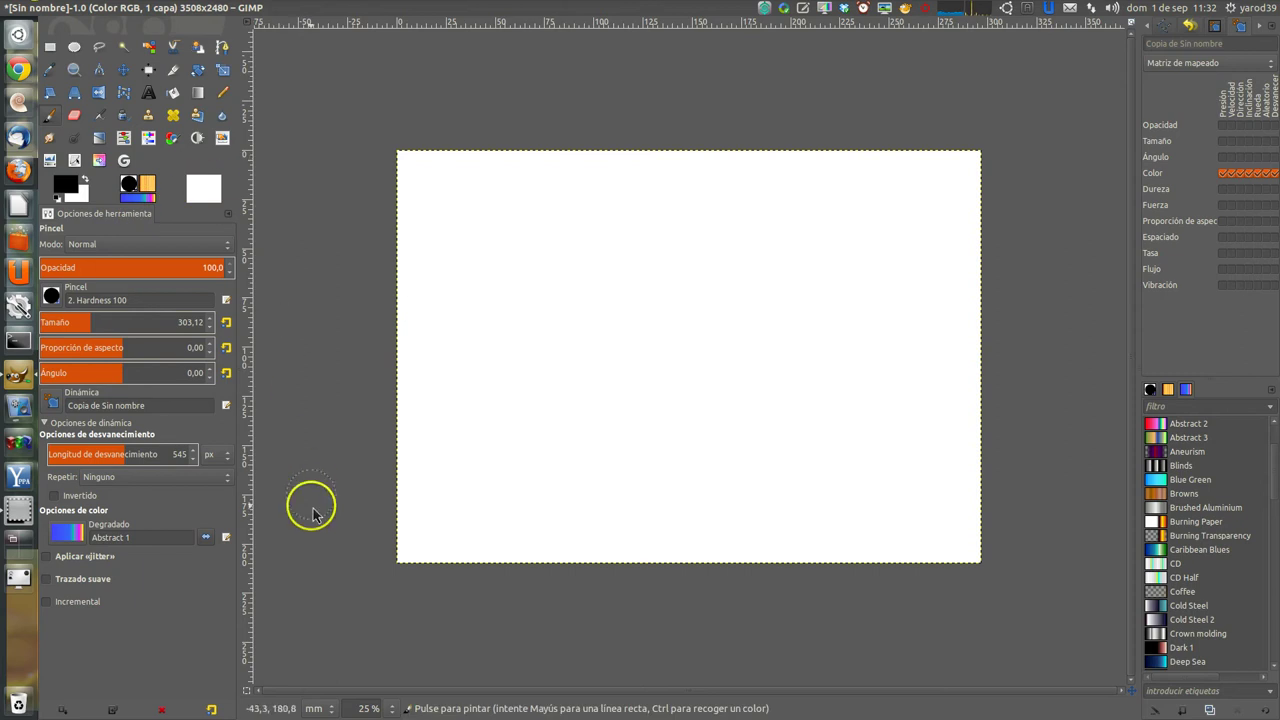